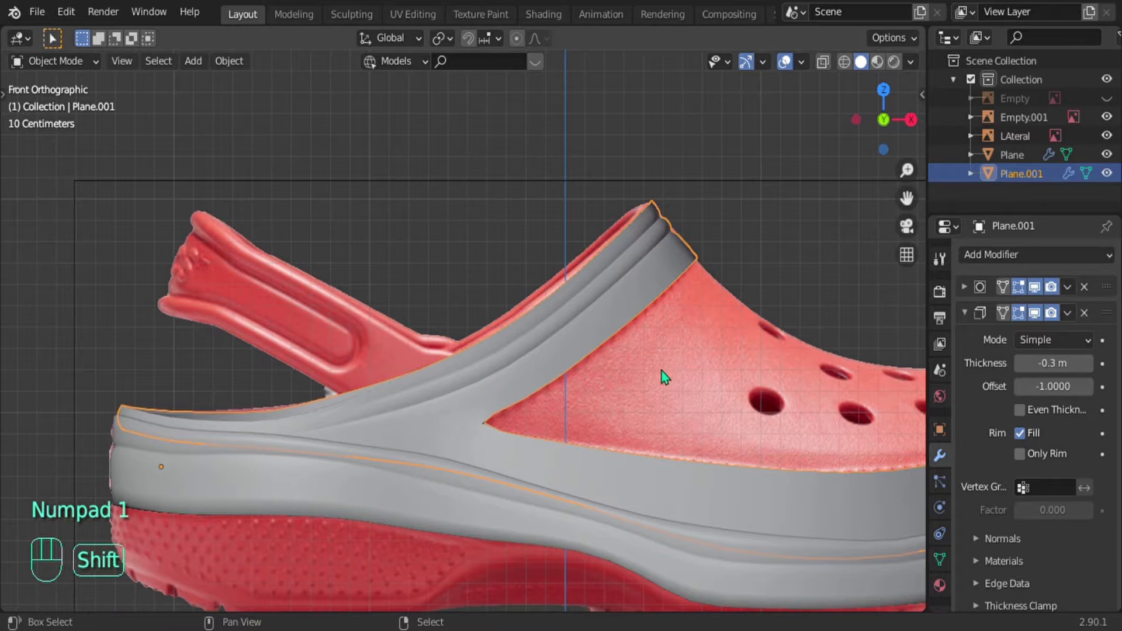
Step: Duplicate the vertex at the lower front corner of the grey band and separate it into its own object
middle_click_drag(661, 371, 388, 358, "shift")
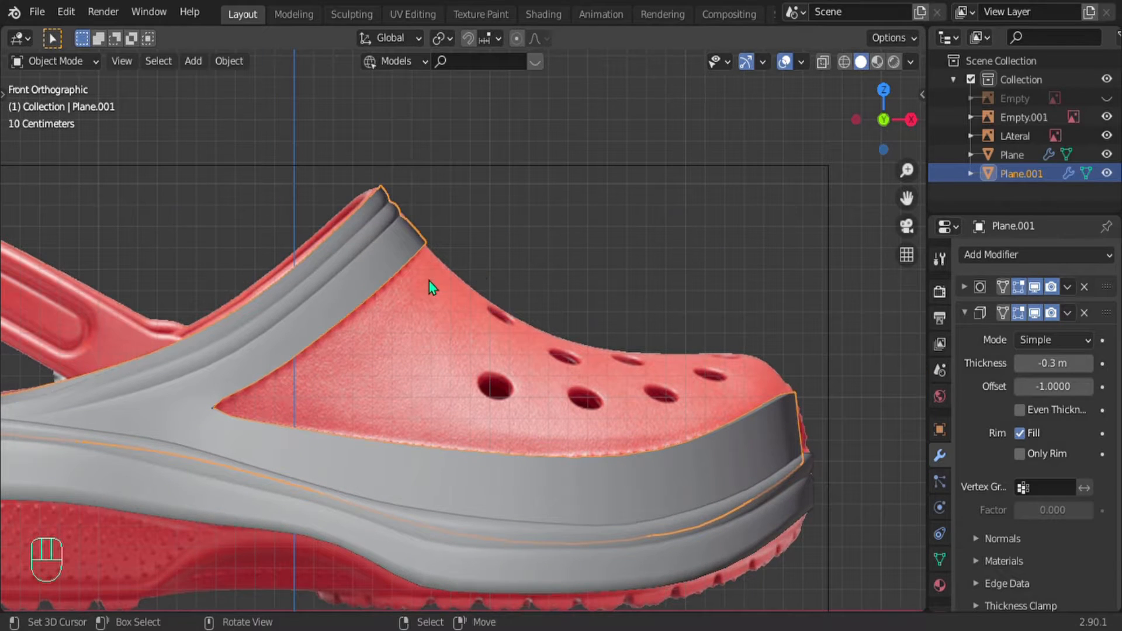
scroll(430, 280, "up", 2)
key("Tab")
key("Tab")
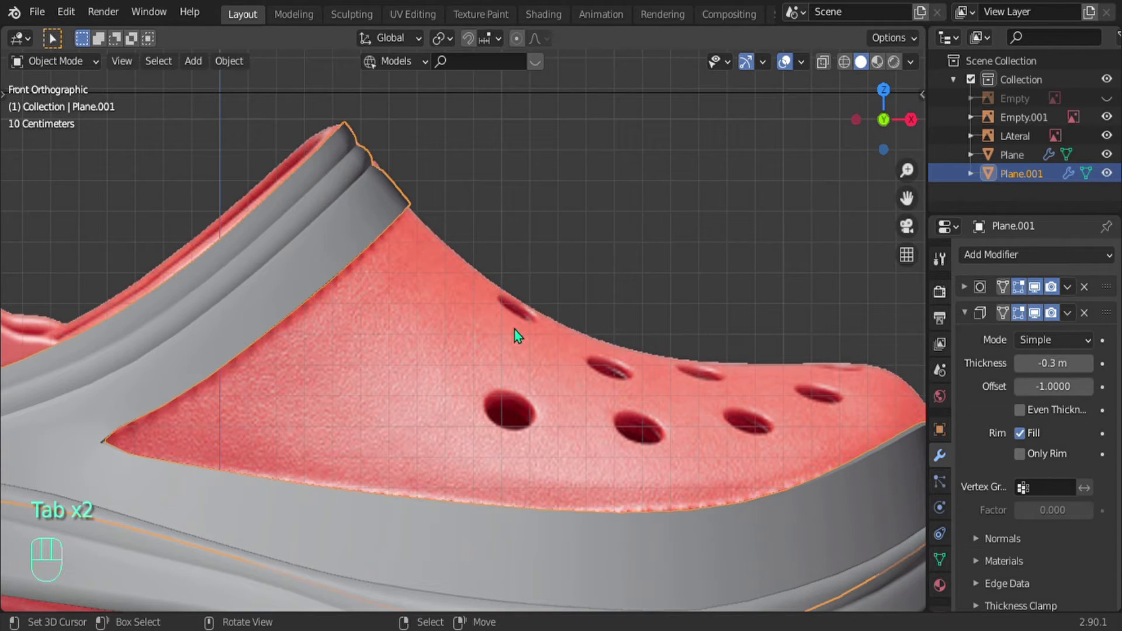
key("Tab")
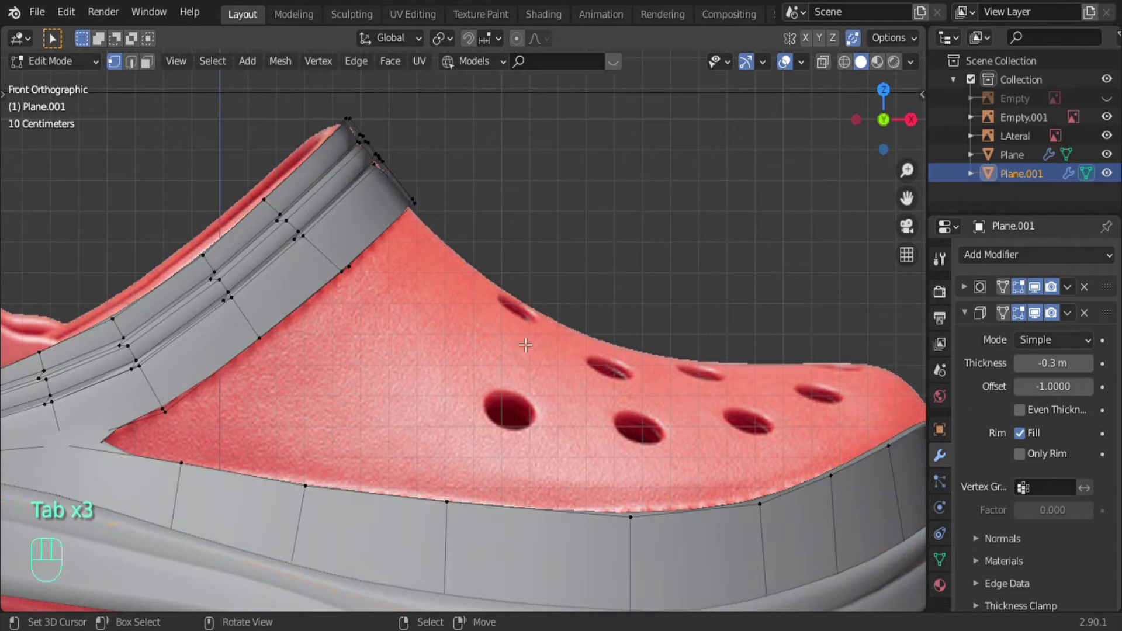
right_click_drag(439, 211, 448, 210)
right_click(439, 211)
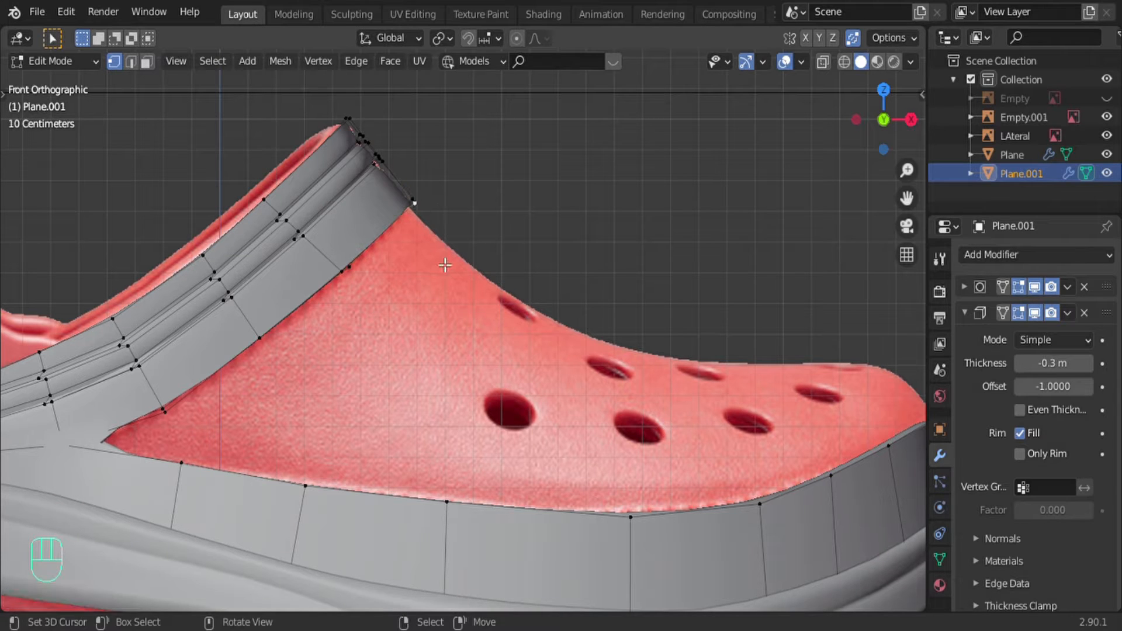
key("shift+d")
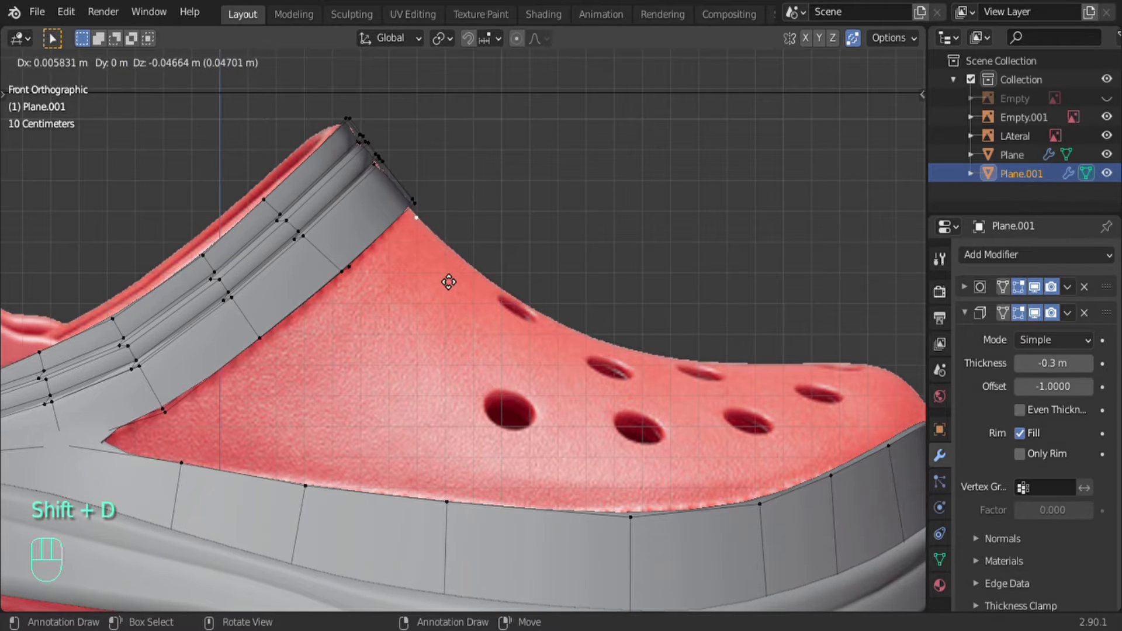
left_click(448, 283)
key("p")
left_click(444, 267)
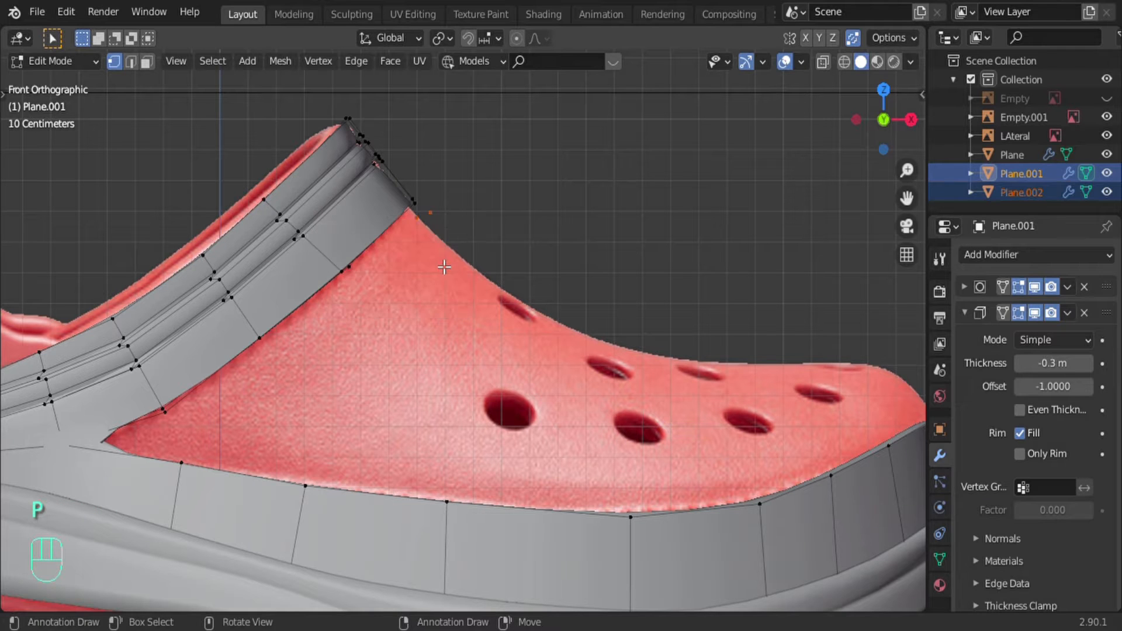
Step: Select the separated single-vertex object and move its vertex onto the red upper's top contour, just beside the grey band
key("Tab")
left_click(441, 216)
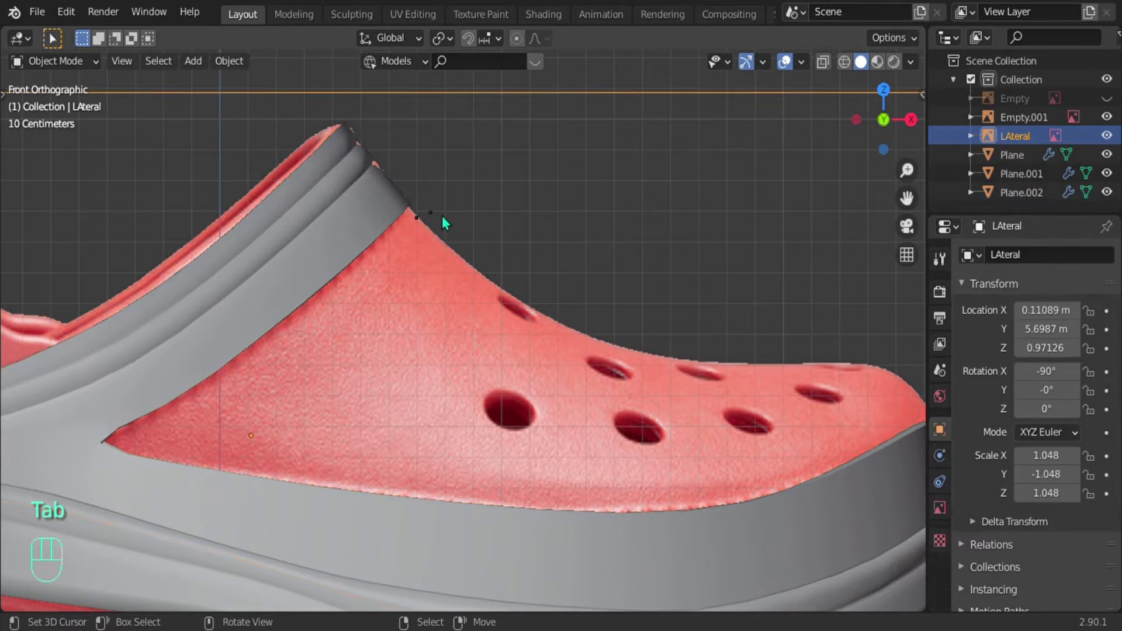
left_click(434, 216)
key("Tab")
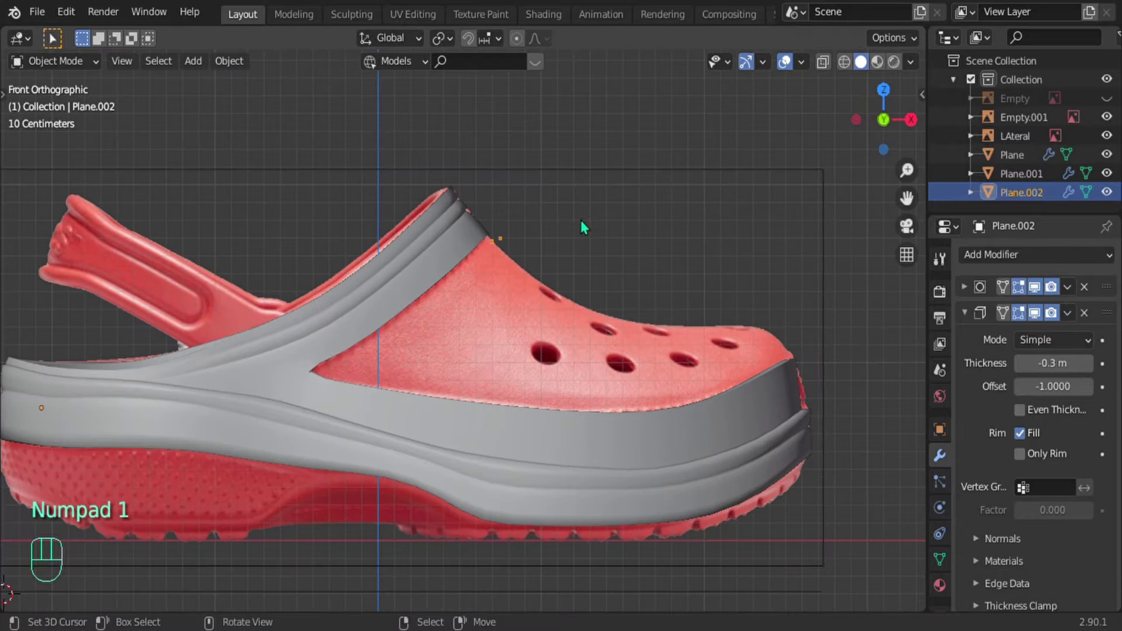
scroll(573, 226, "up", 4)
middle_click_drag(506, 326, 496, 343, "shift")
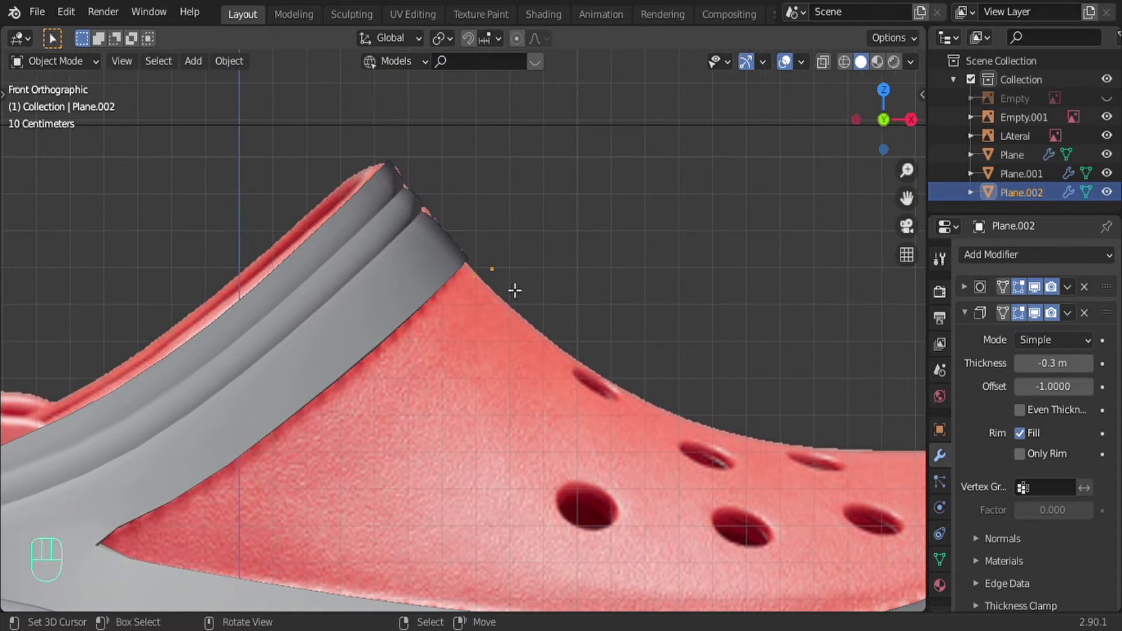
key("Tab")
key("g")
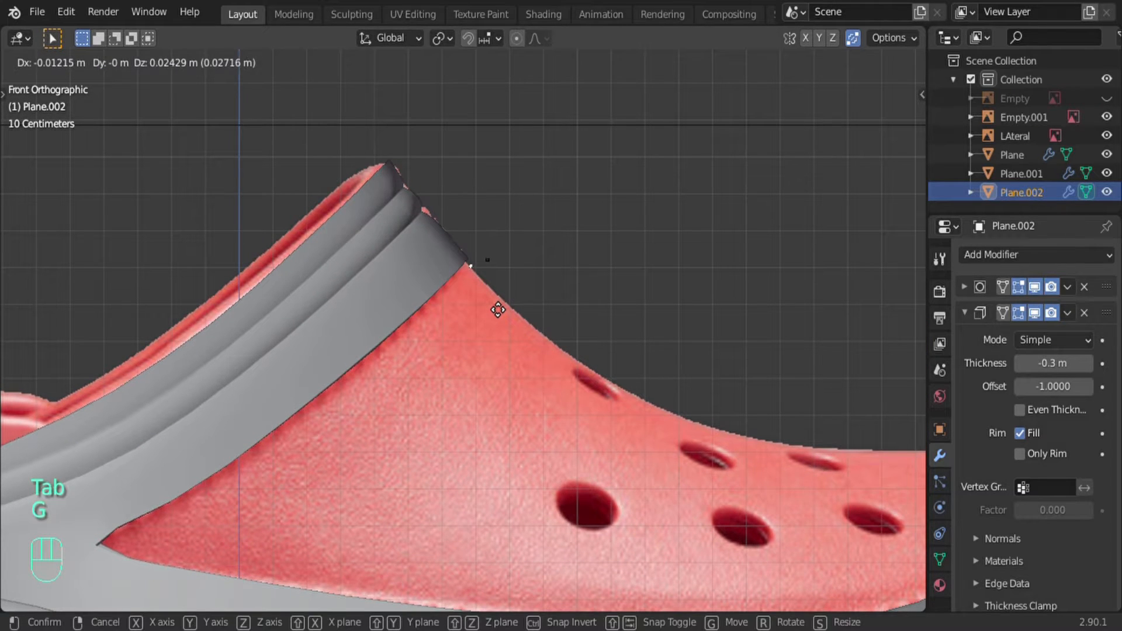
left_click(499, 313)
Step: Extrude the first vertices down the red upper's top contour and turn off the Solidify modifier's viewport display
key("ctrl")
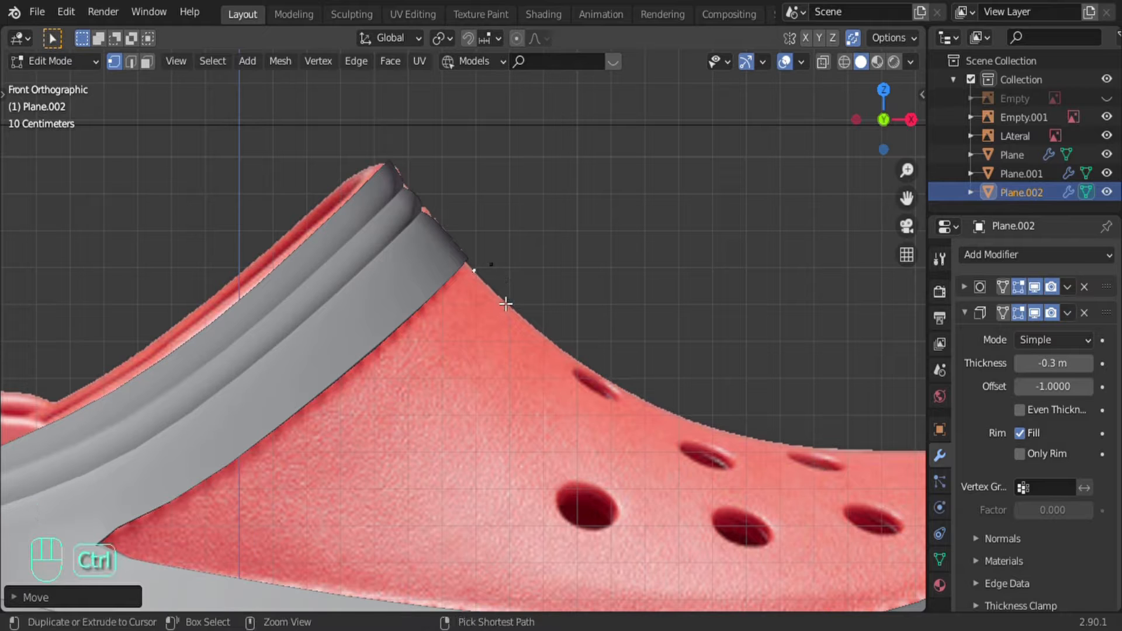
right_click(505, 303, "ctrl")
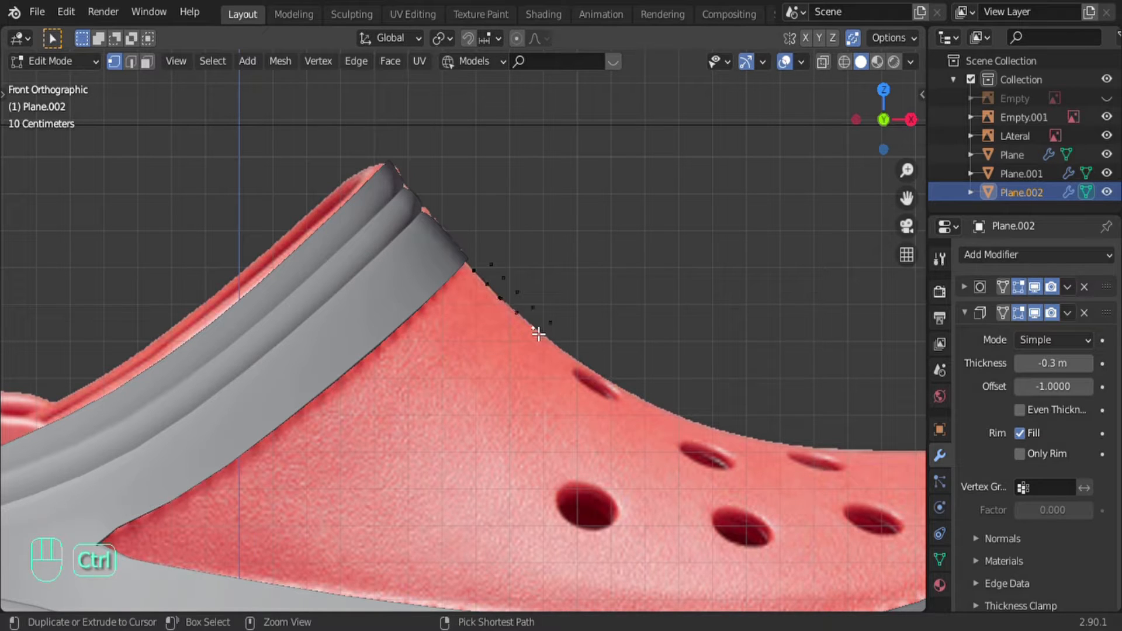
key("Tab")
key("Tab")
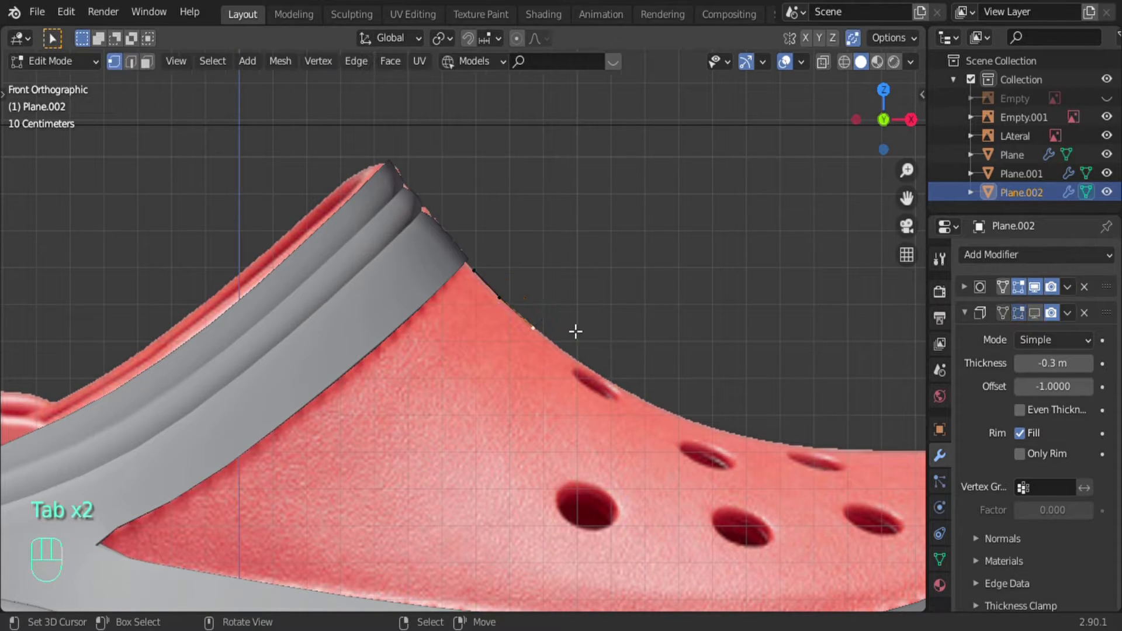
Step: Continue extruding vertices along the upper's top contour to the toe, and add one more vertex back under the grey band
key("ctrl")
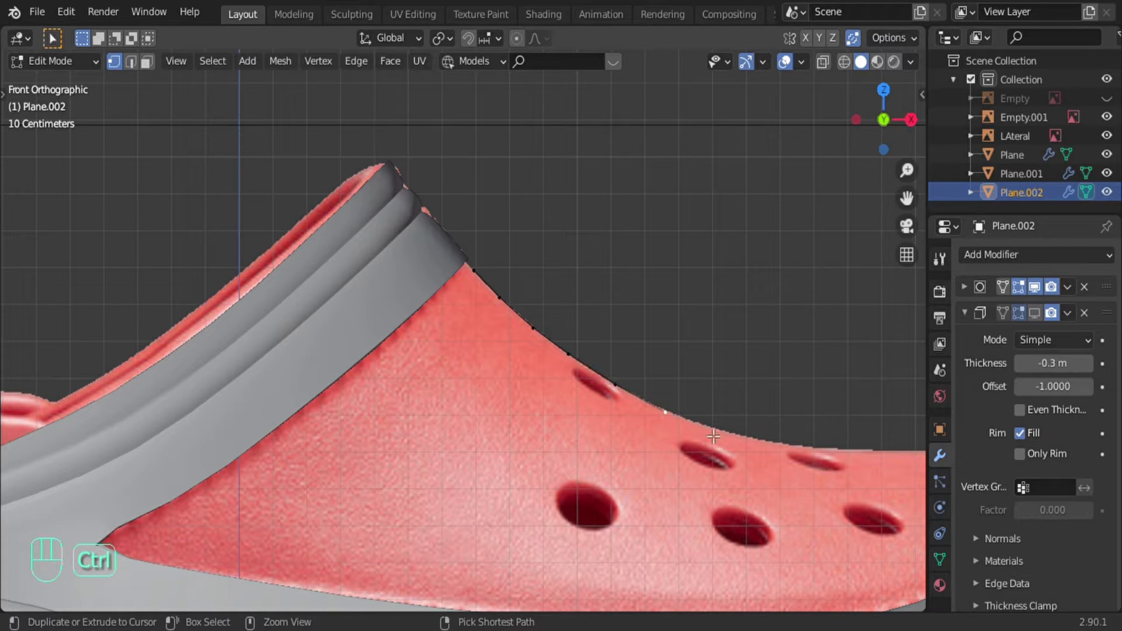
middle_click_drag(724, 437, 609, 397, "shift")
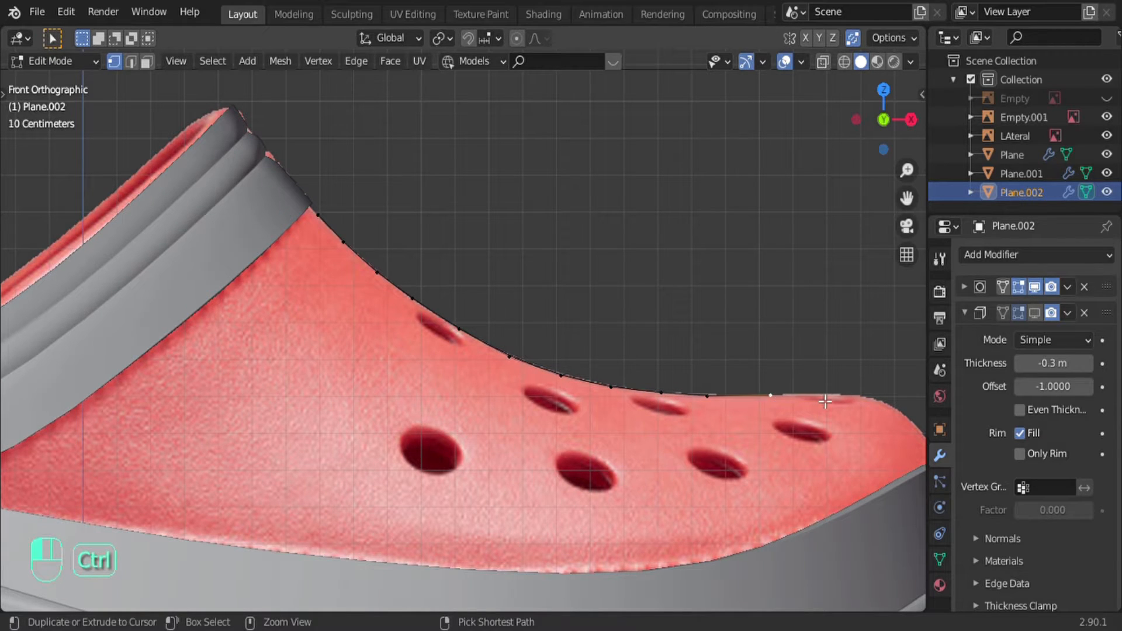
middle_click_drag(876, 406, 699, 421, "shift")
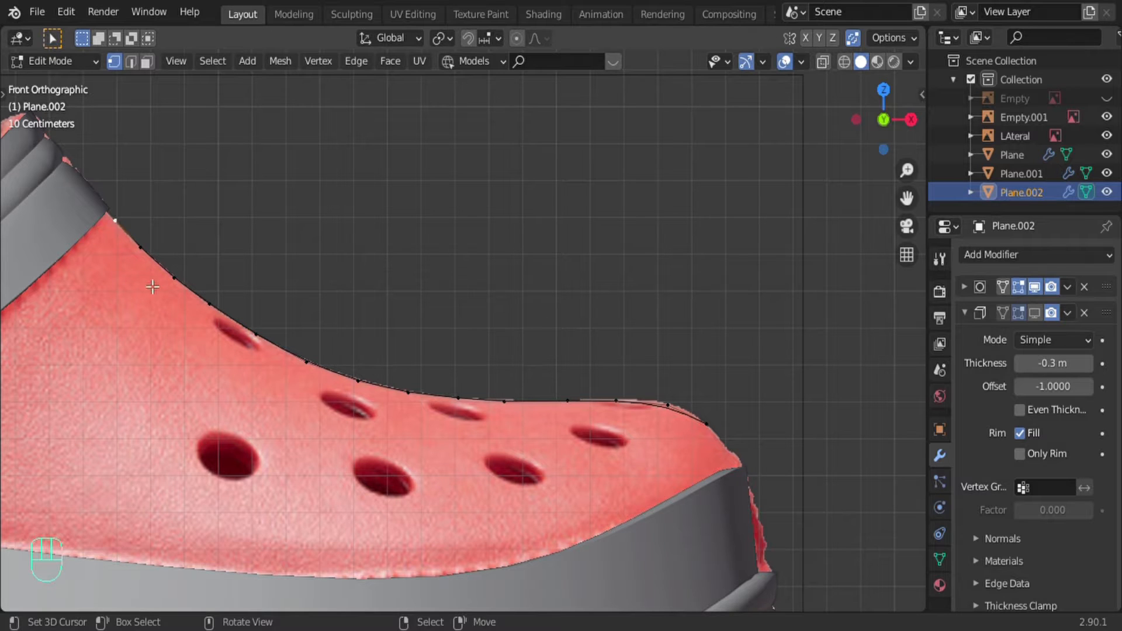
middle_click_drag(151, 287, 225, 353, "shift")
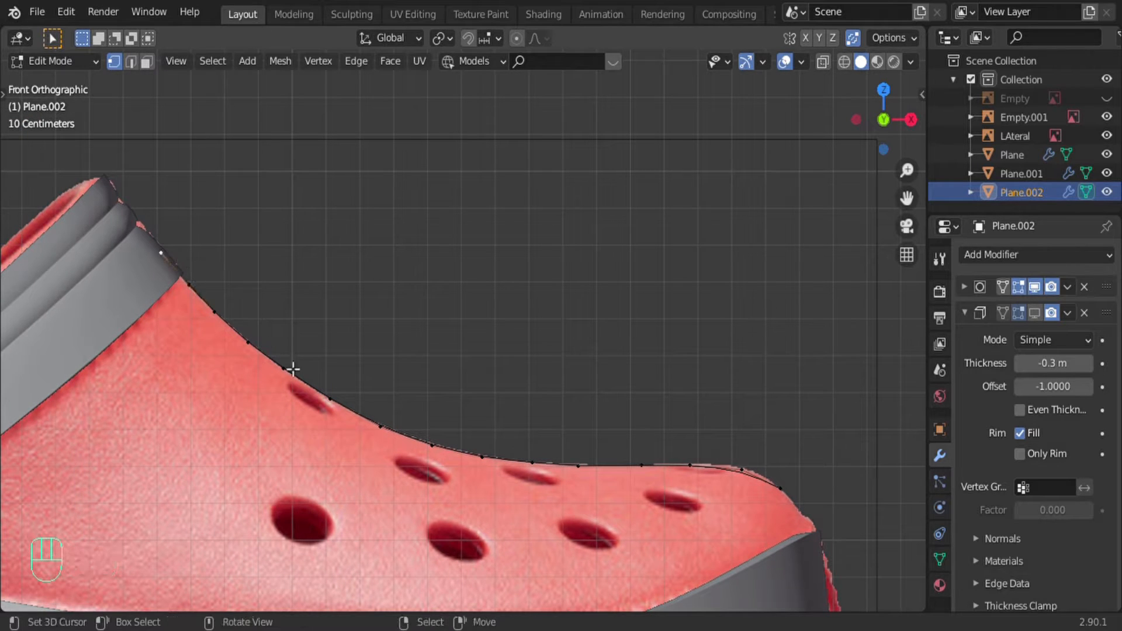
Step: In top view, move the whole contour line about 0.17 m along Y toward the middle of the shoe
key("Tab")
key("KP_7")
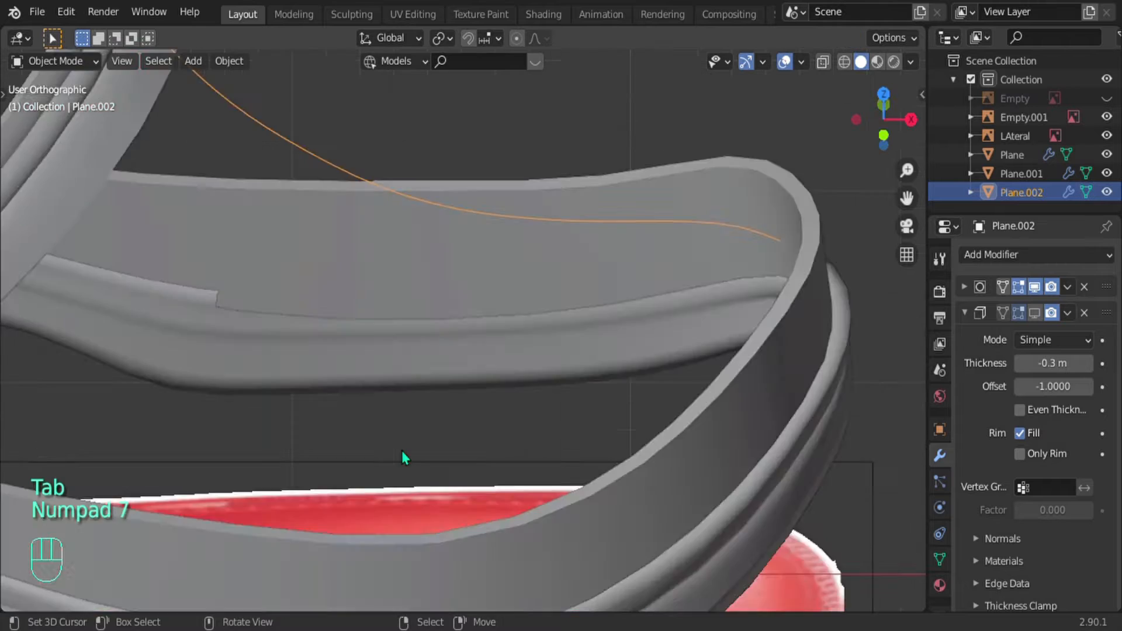
scroll(426, 358, "down", 3)
middle_click_drag(426, 358, 496, 453, "shift")
key("Tab")
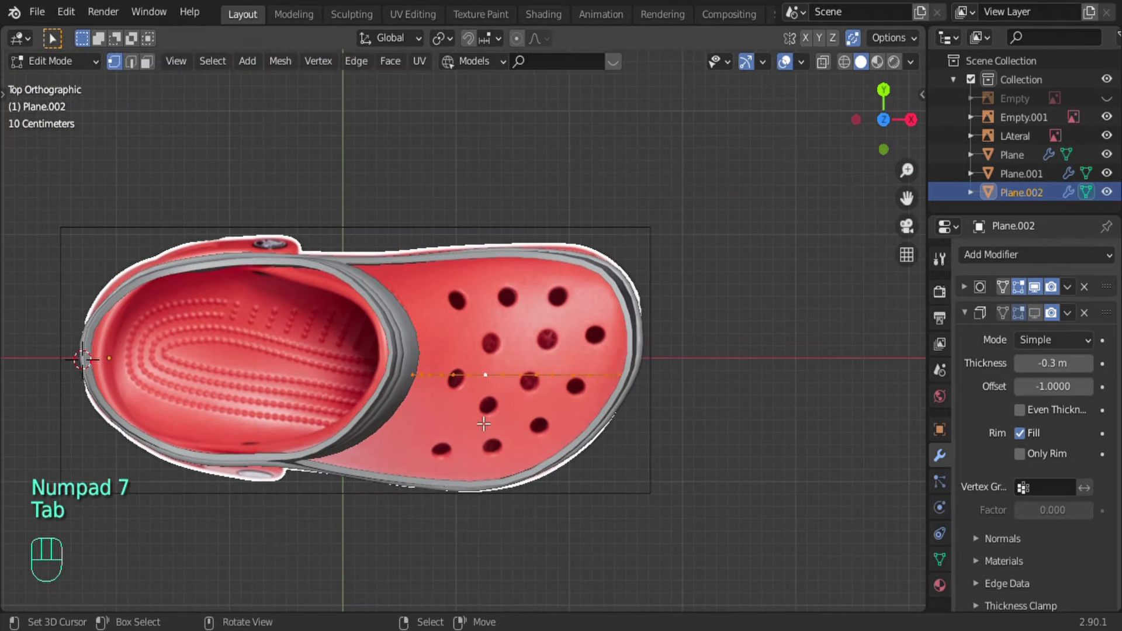
scroll(620, 400, "up", 1)
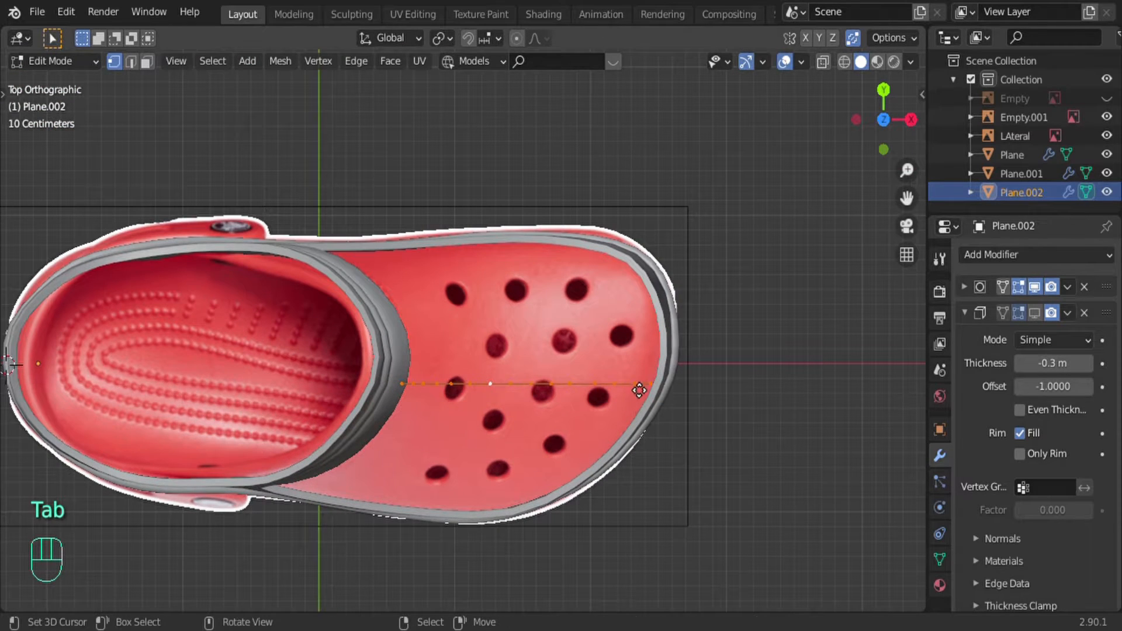
key("g")
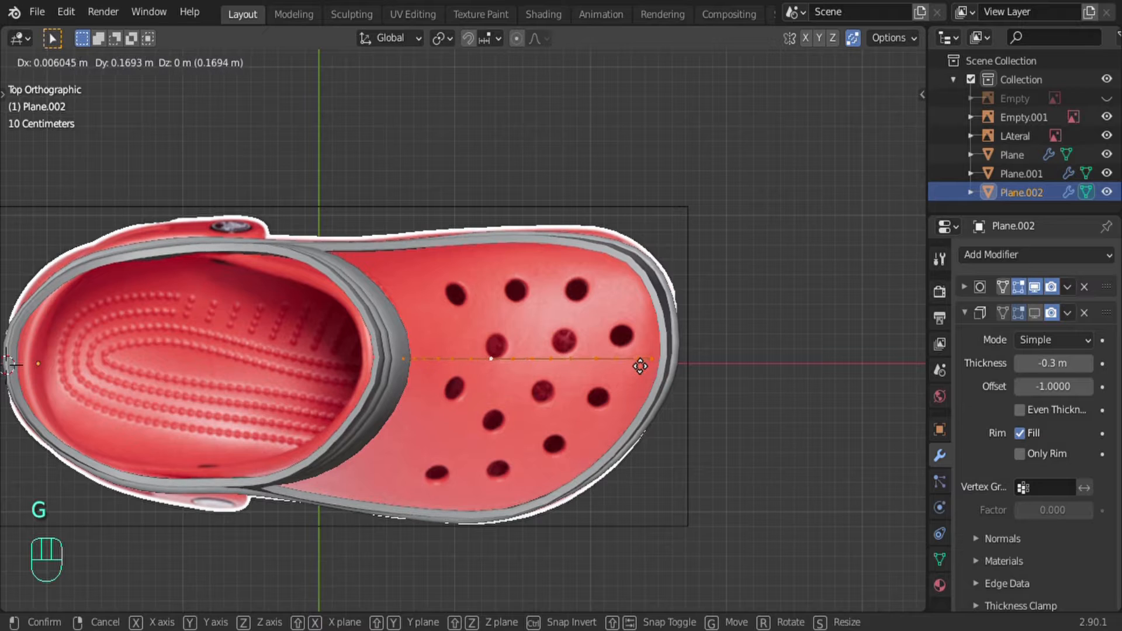
left_click(641, 366)
Step: Rotate the contour line slightly in top view and scale it slightly along X to fit between band and toe
key("r")
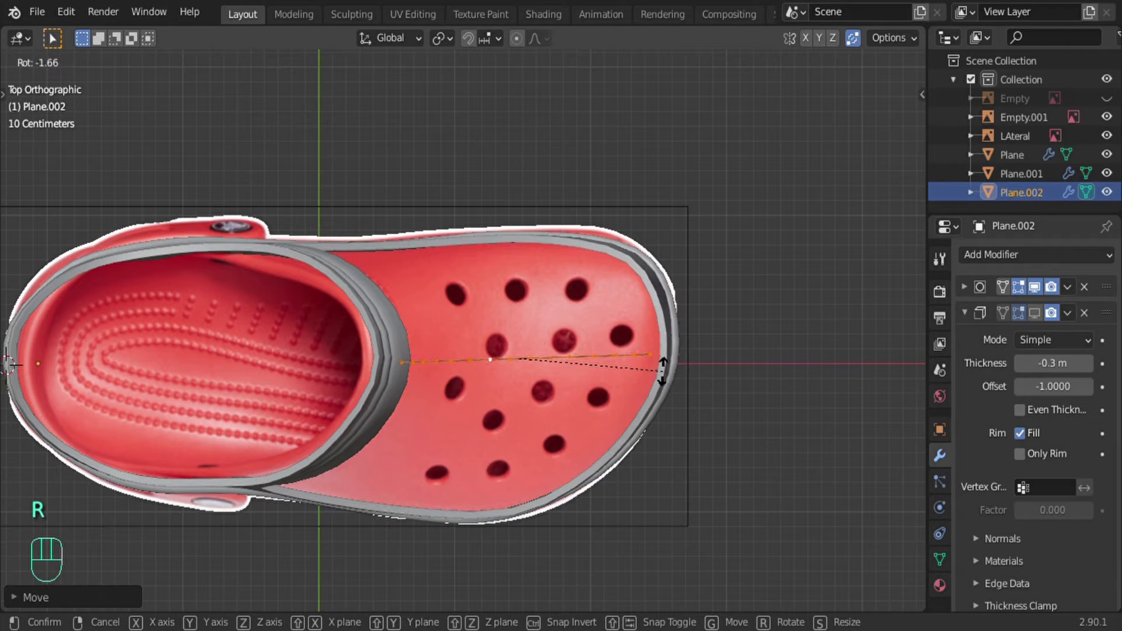
left_click(691, 389)
key("s")
key("x")
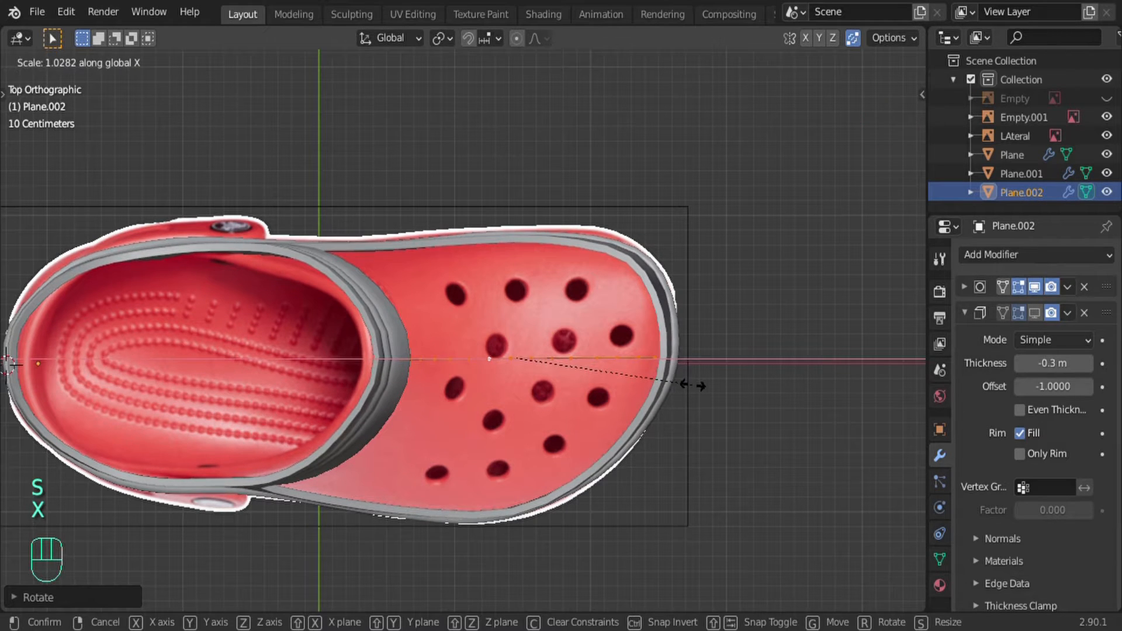
left_click(694, 392)
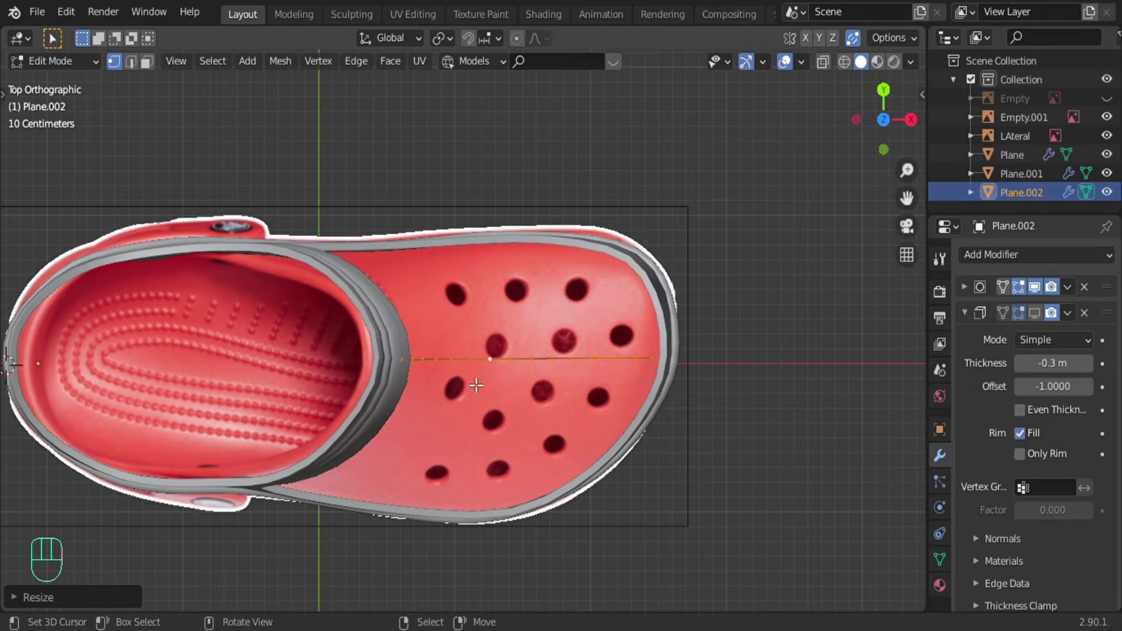
Step: Extrude the contour line twice toward the shoe's negative-Y side, slanting both face strips back toward the heel
scroll(476, 385, "up", 1)
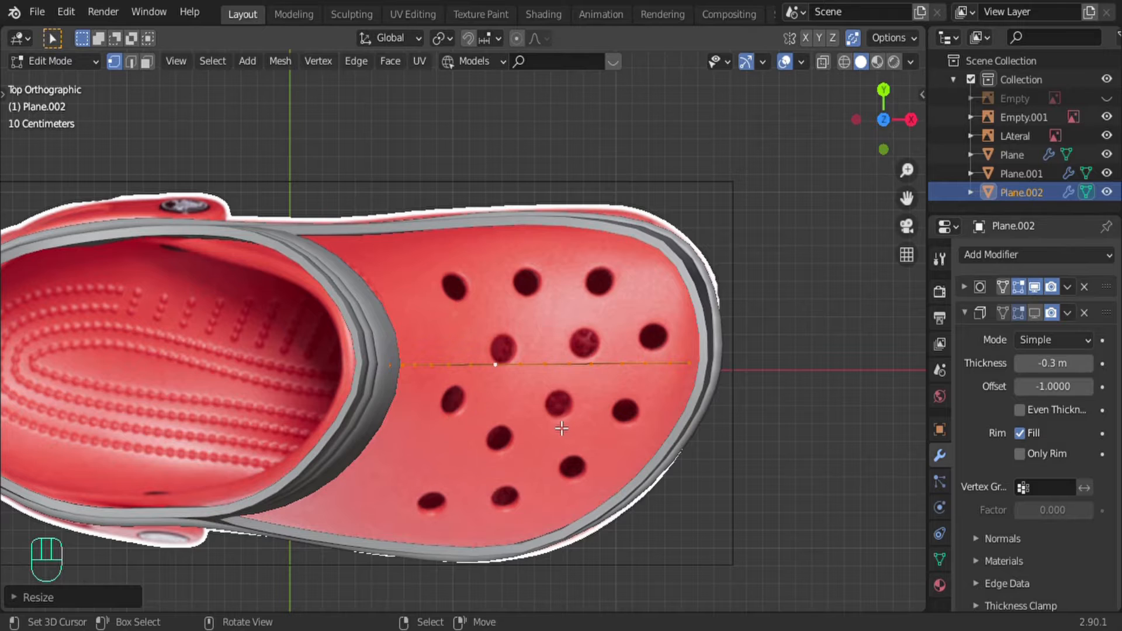
key("e")
left_click(548, 509)
key("e")
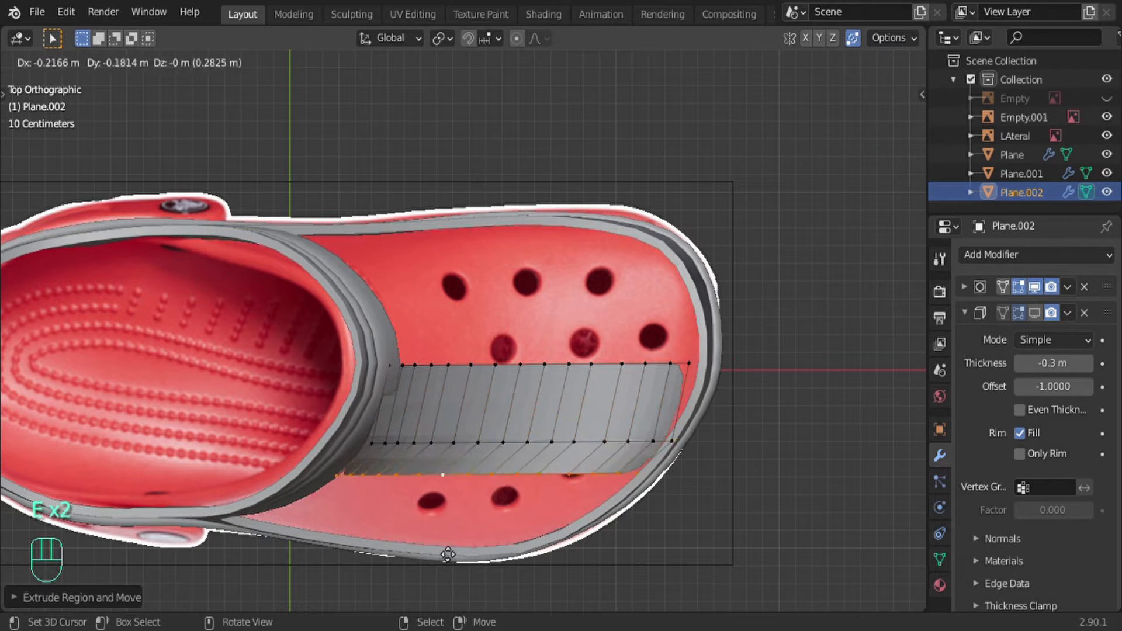
left_click(409, 568)
Step: Select the central edge line and extrude it three times toward the positive-Y side, curving the strips back toward the heel
left_click(494, 373, "alt")
key("e")
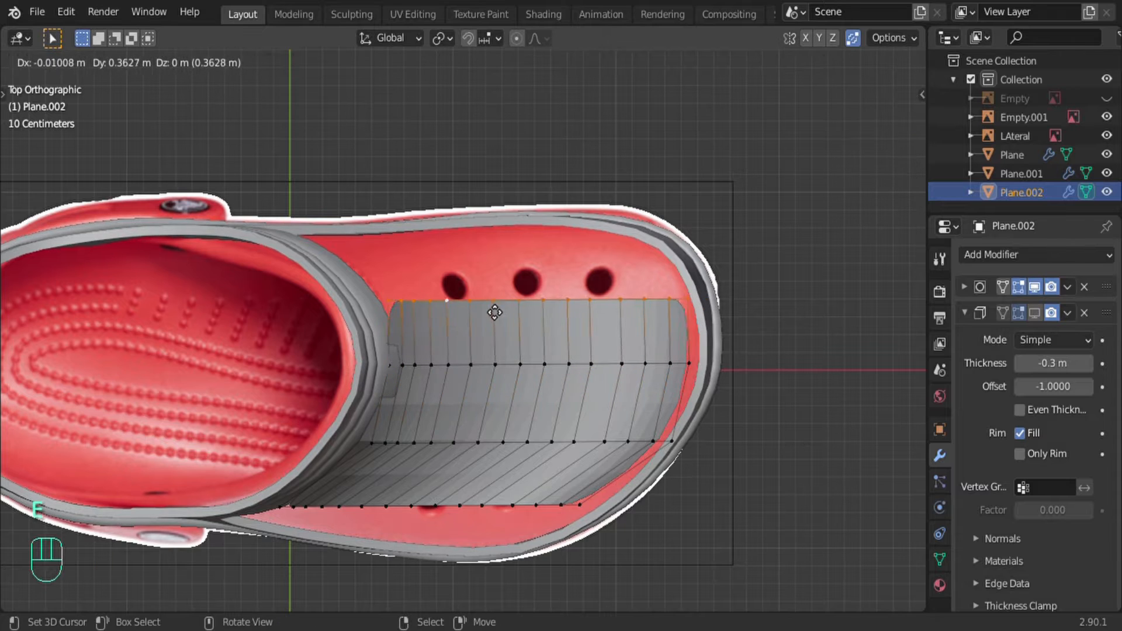
left_click(485, 301)
key("e")
left_click(418, 253)
key("e")
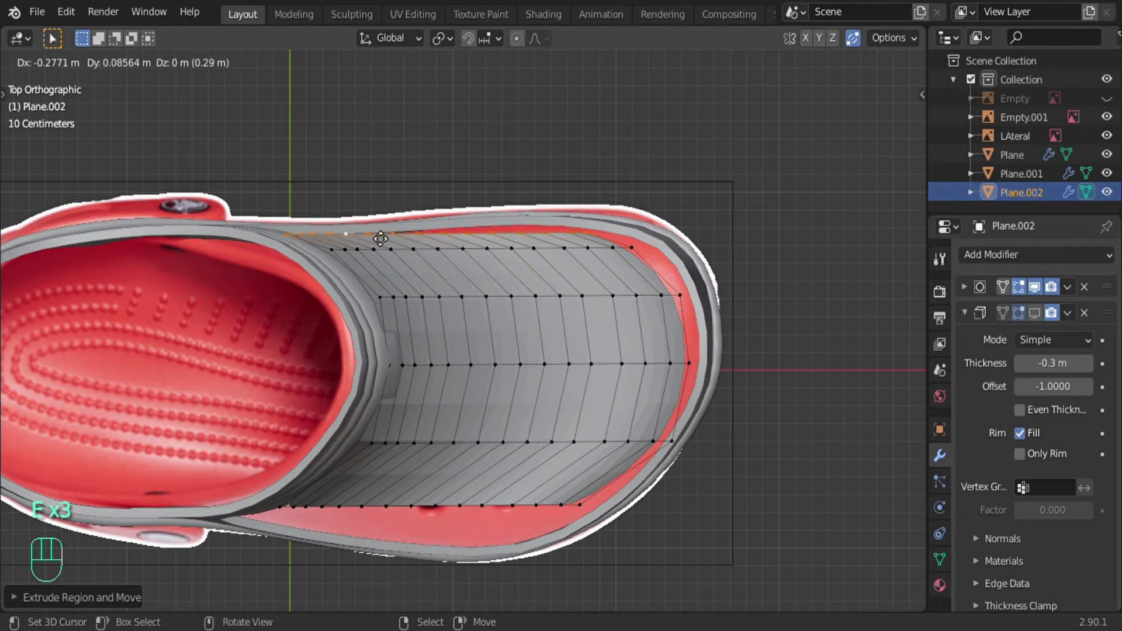
left_click(380, 239)
Step: Lower the negative-Y outer edge to the side rim in front view, using proportional editing with a size of 0.68
left_click(437, 507, "alt")
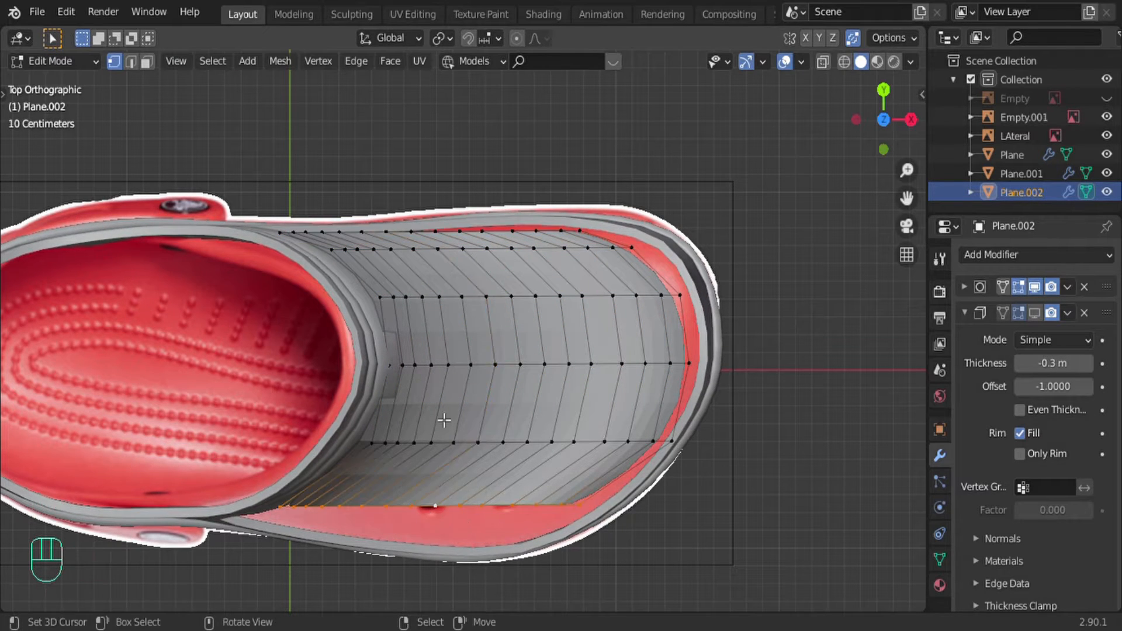
middle_click_drag(444, 420, 555, 375)
key("Tab")
key("KP_1")
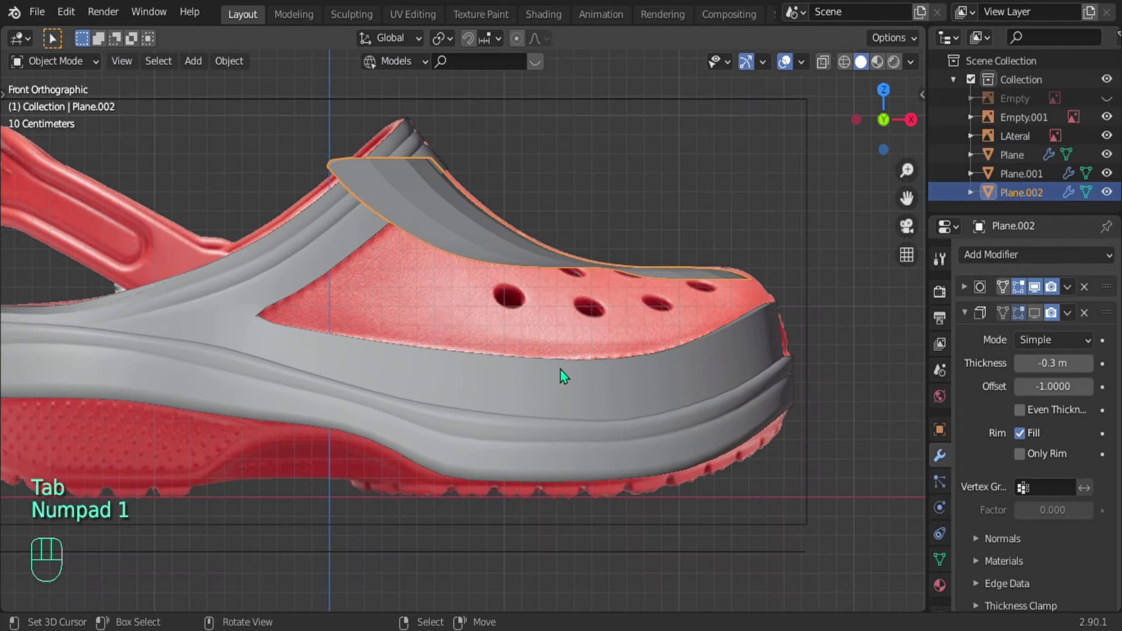
key("Tab")
left_click(517, 39)
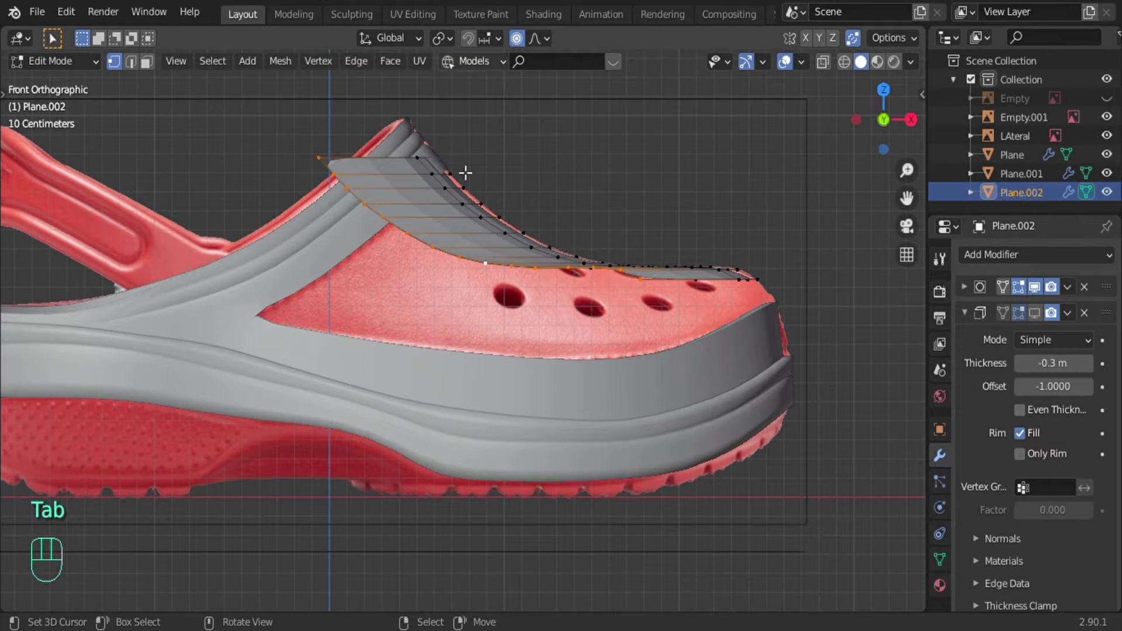
key("g")
scroll(476, 328, "down", 10)
scroll(478, 336, "down", 8)
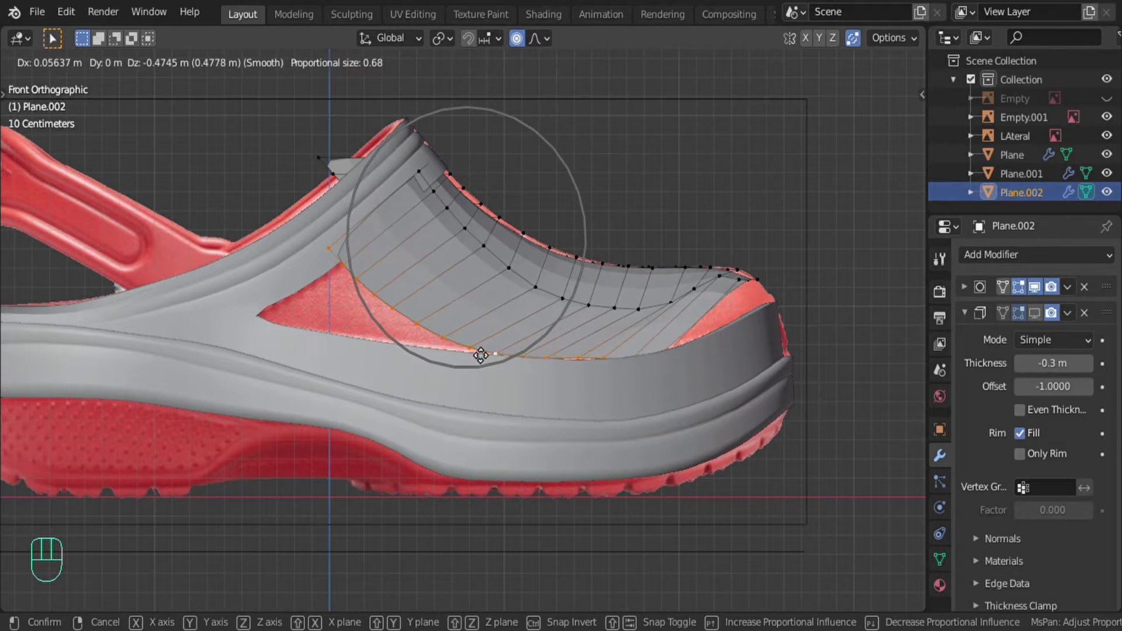
left_click(479, 354)
Step: Slide the lowered outer edge back up along its adjoining edges by a factor of about 0.37
key("g")
key("g")
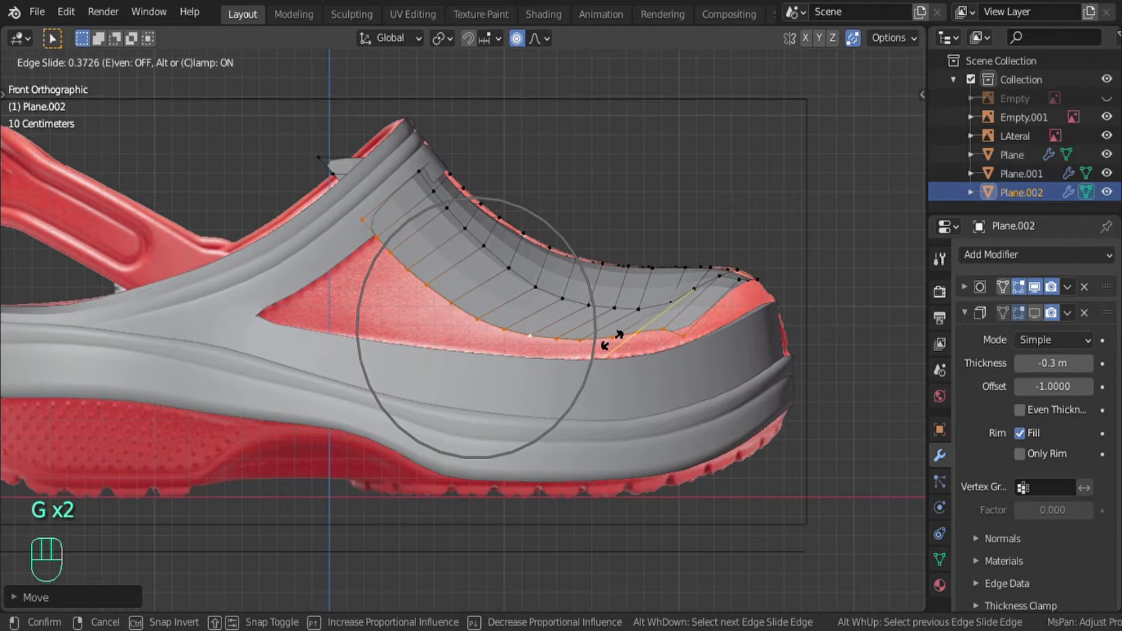
left_click(614, 340)
Step: Move the heel-end and middle of the negative-Y outer edge down toward the side rim, using proportional size 0.68
right_click(370, 223)
key("g")
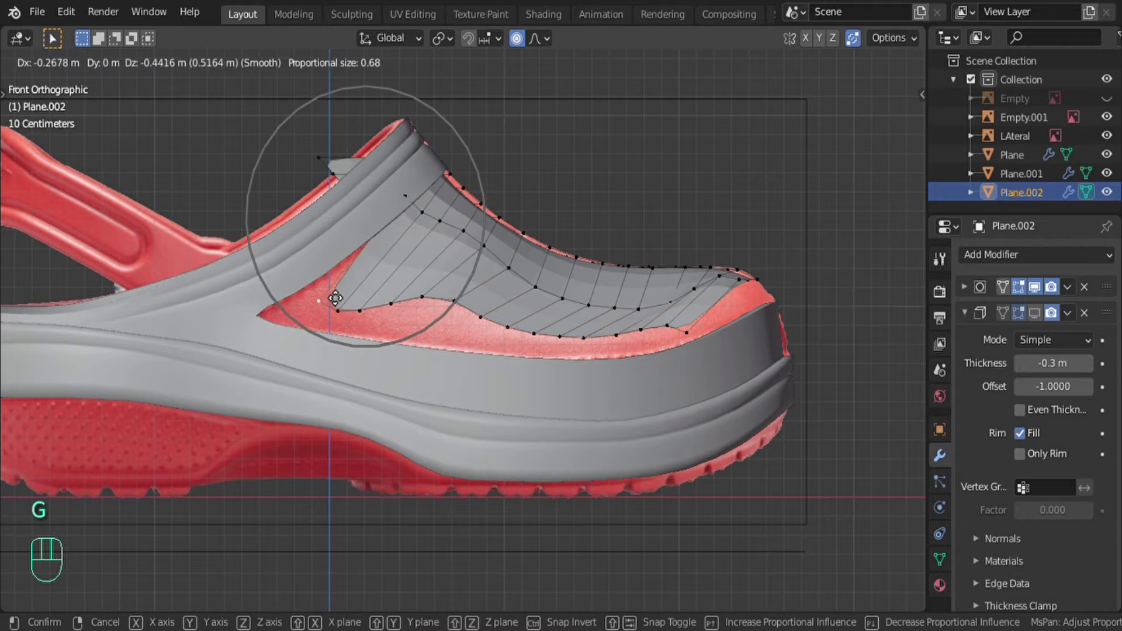
left_click(442, 302)
key("g")
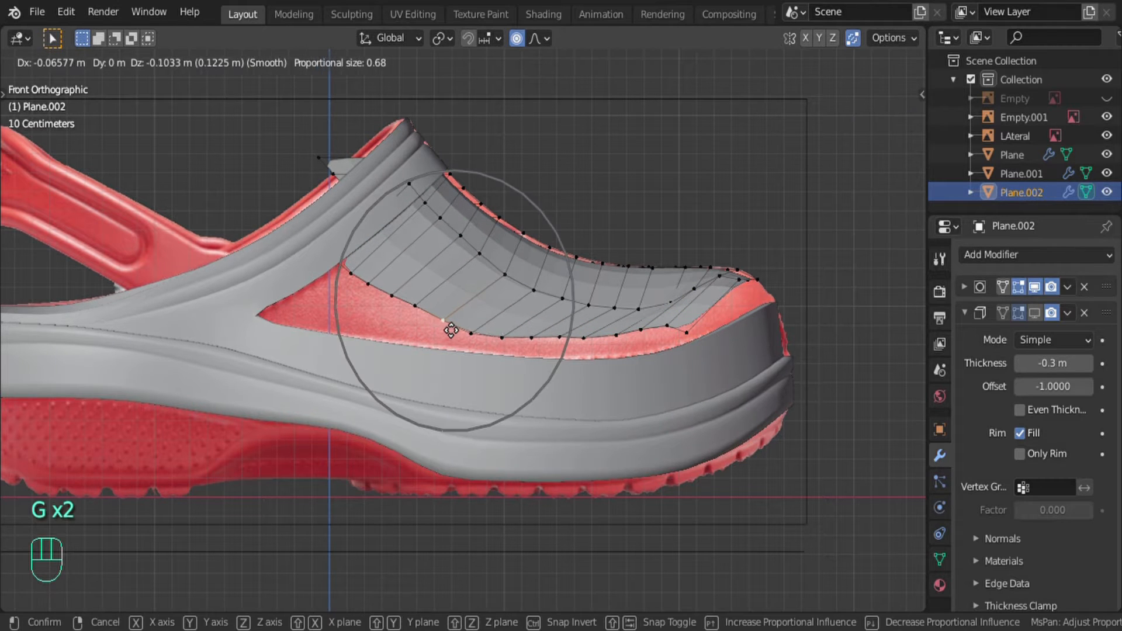
left_click(446, 326)
Step: Adjust the front portion of the negative-Y outer edge toward the toe rim with proportional editing
right_click(593, 338)
key("g")
left_click(604, 344)
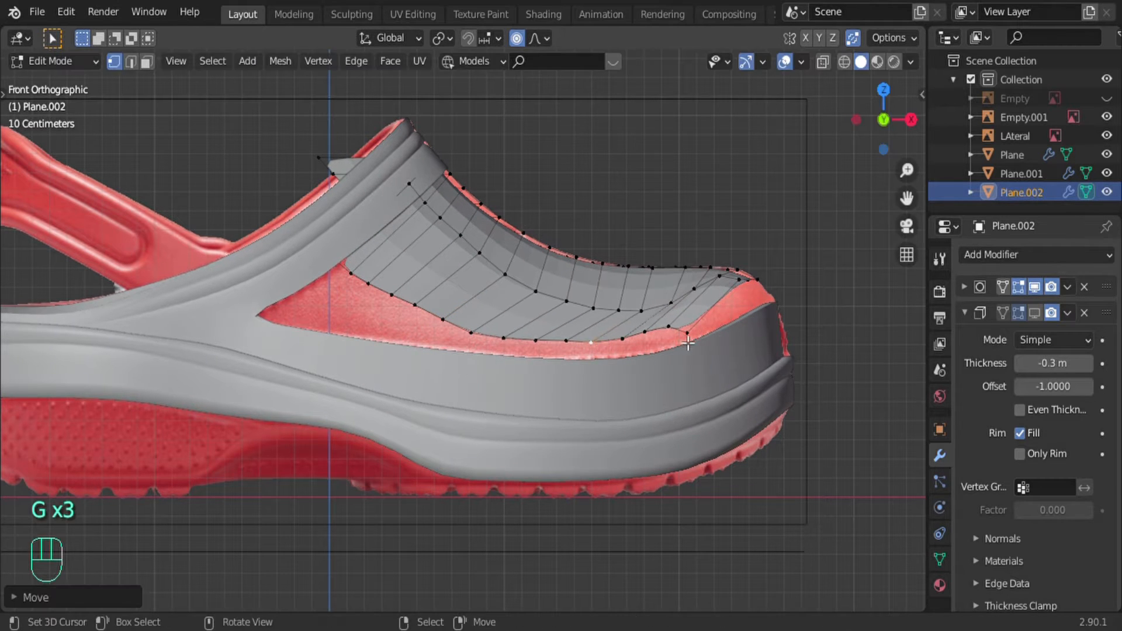
right_click(688, 336)
key("g")
left_click(704, 340)
Step: Raise the toe-end vertices of the row above the outer edge, reducing the proportional size to 0.29
right_click(678, 302)
key("g")
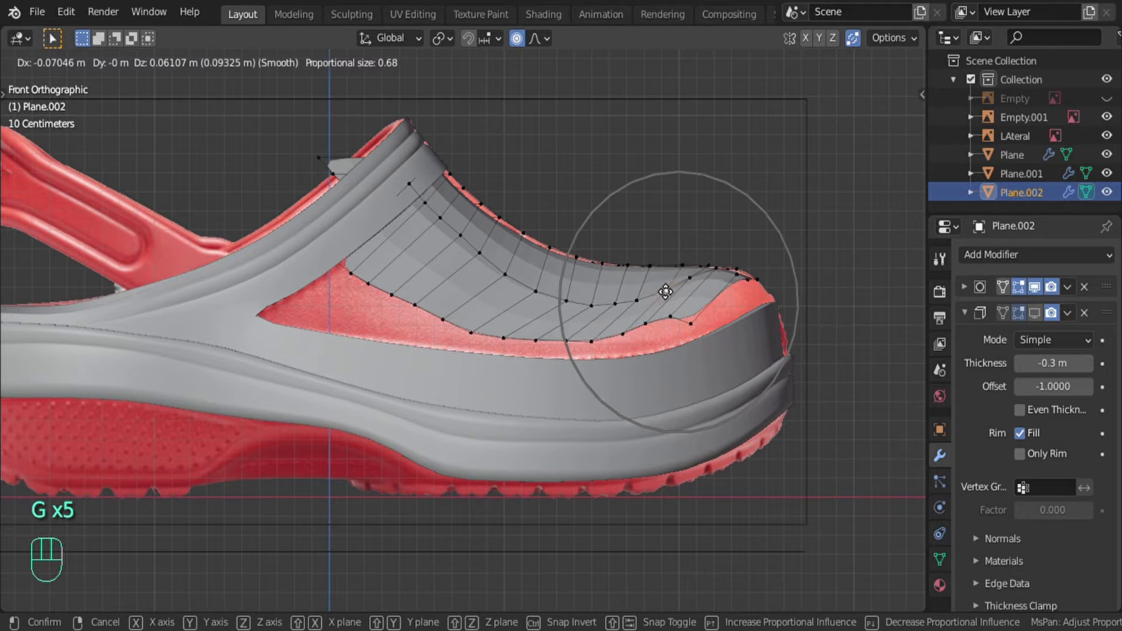
scroll(666, 295, "up", 9)
left_click(670, 299)
right_click(631, 306)
key("g")
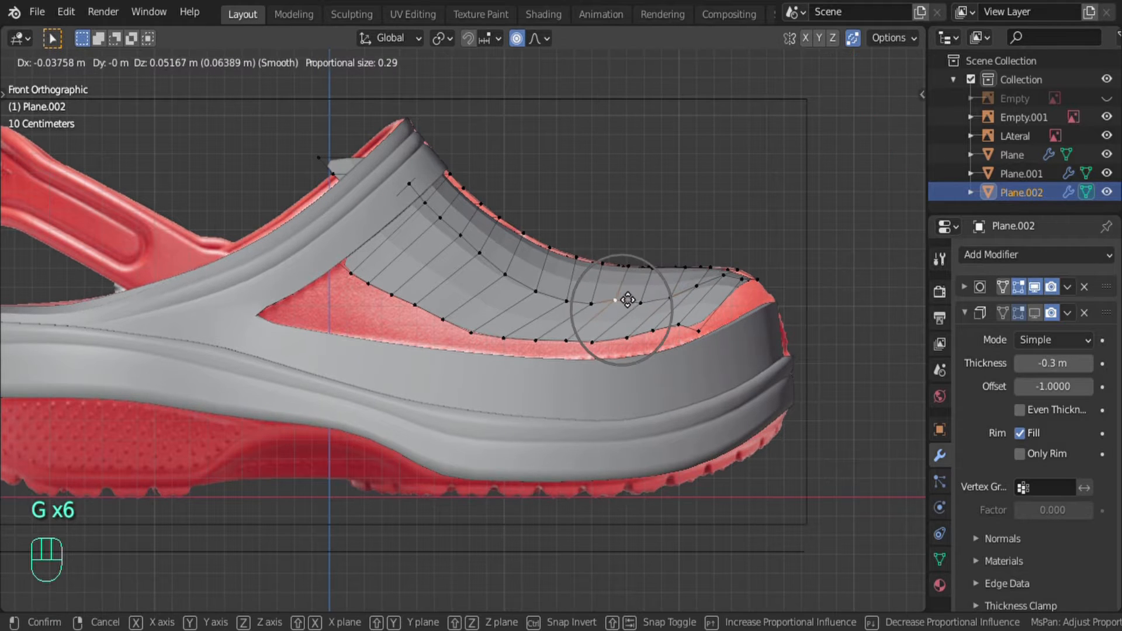
left_click(622, 298)
Step: Smooth the middle and front of that inner row by nudging its vertices with proportional sizes of 0.42 and 0.32
right_click(567, 295)
key("g")
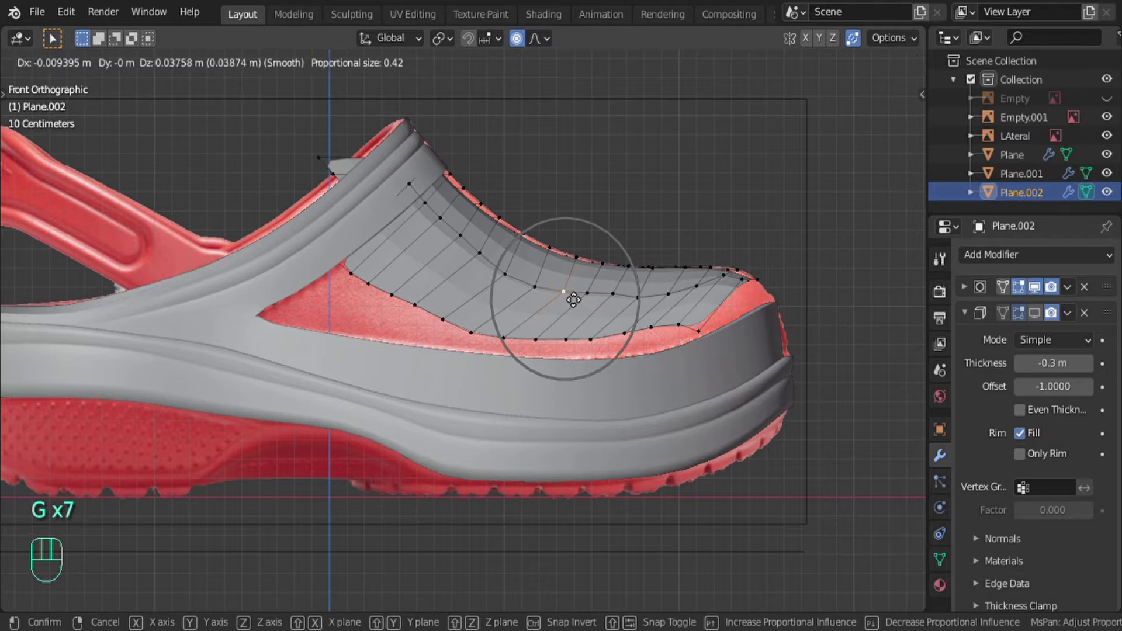
left_click(628, 299)
right_click(637, 296)
key("g")
scroll(641, 296, "up", 2)
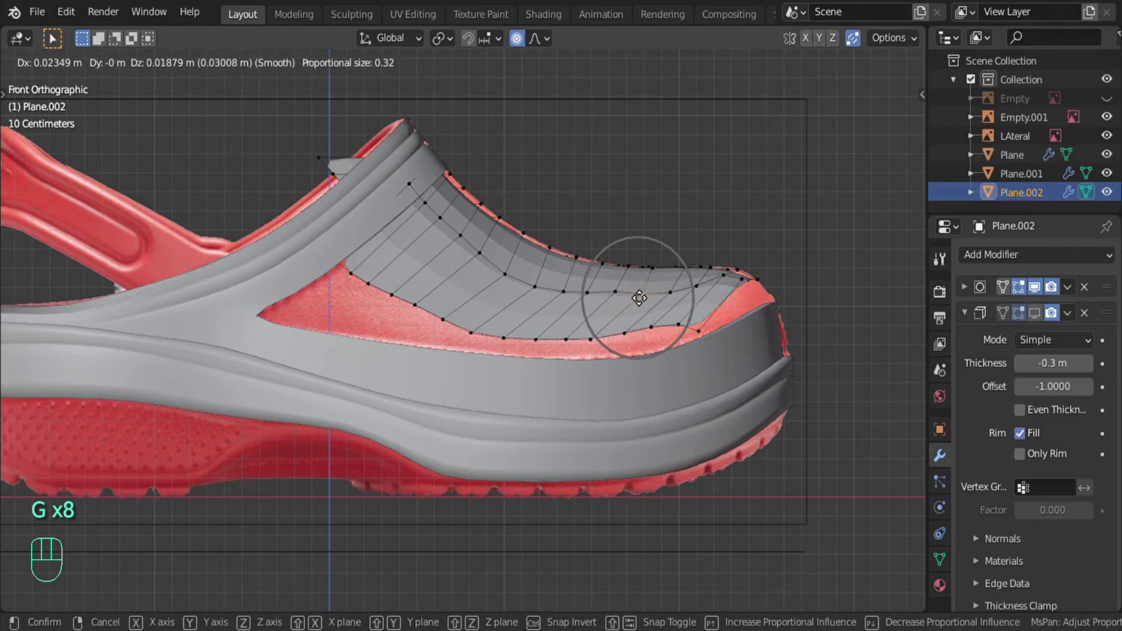
left_click(641, 296)
key("g")
left_click(517, 285)
Step: Vertex-slide the outer edge's toe-end vertex up along the rim of the toe opening
right_click(701, 333)
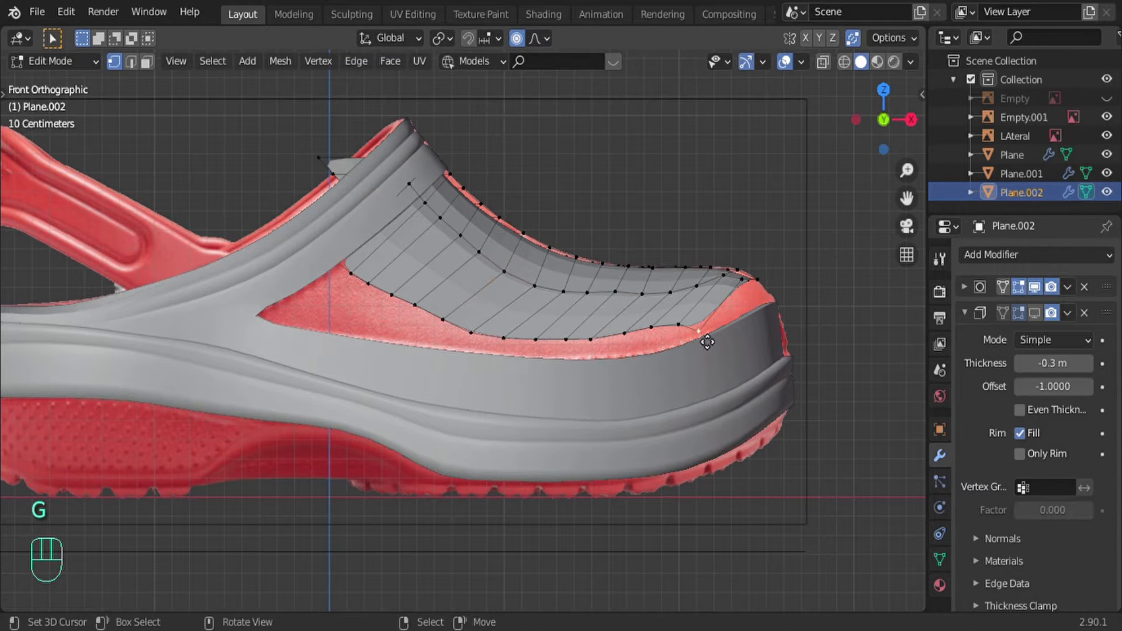
key("g")
key("g")
left_click(714, 307)
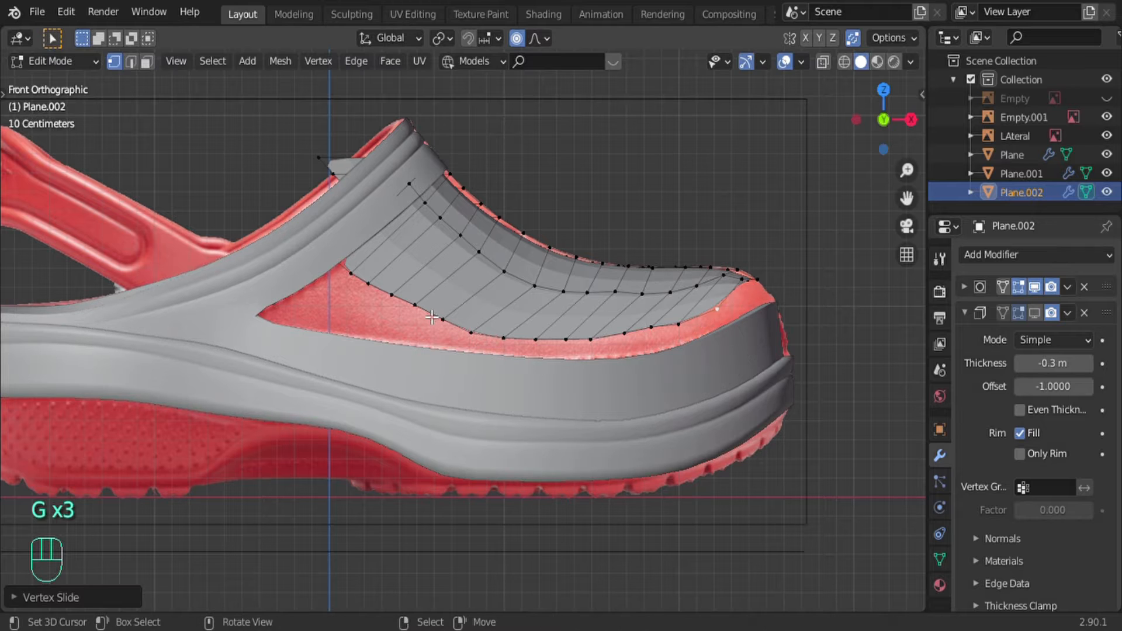
Step: Lower the heel-end vertices of the outer edge to round its curve toward the side rim
right_click(402, 309)
key("g")
left_click(394, 317)
right_click(355, 280)
key("g")
right_click(363, 286)
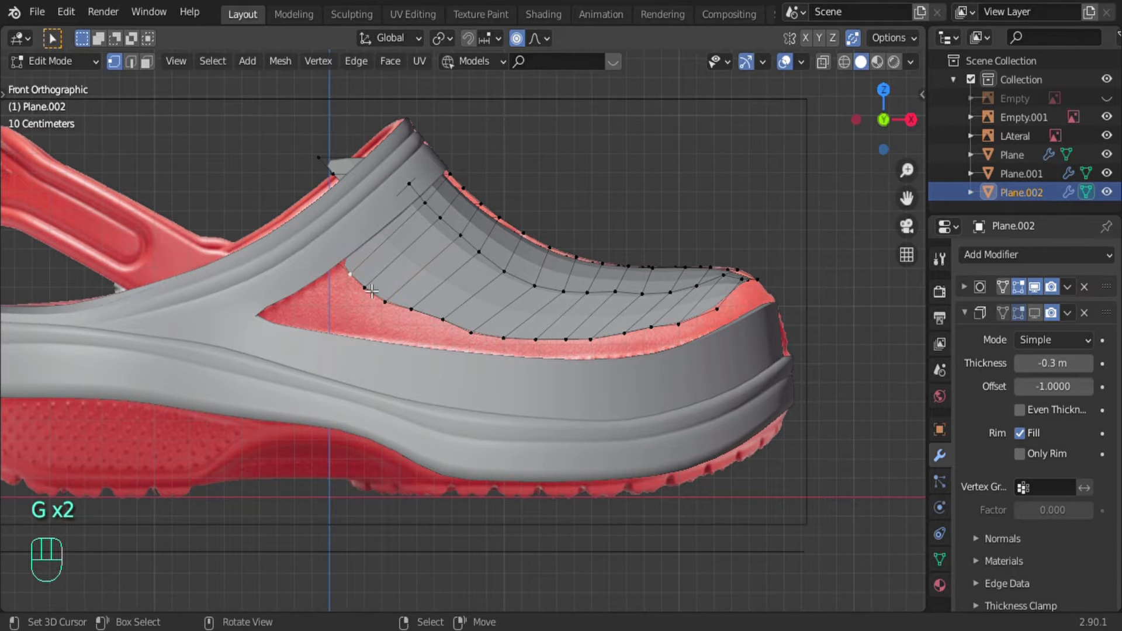
Step: Lower the middle outer-edge vertices and adjust one near the toe to even out the curve along the rim
right_click(426, 319)
key("g")
left_click(426, 327)
right_click(456, 329)
key("g")
left_click(458, 337)
right_click(664, 336)
key("g")
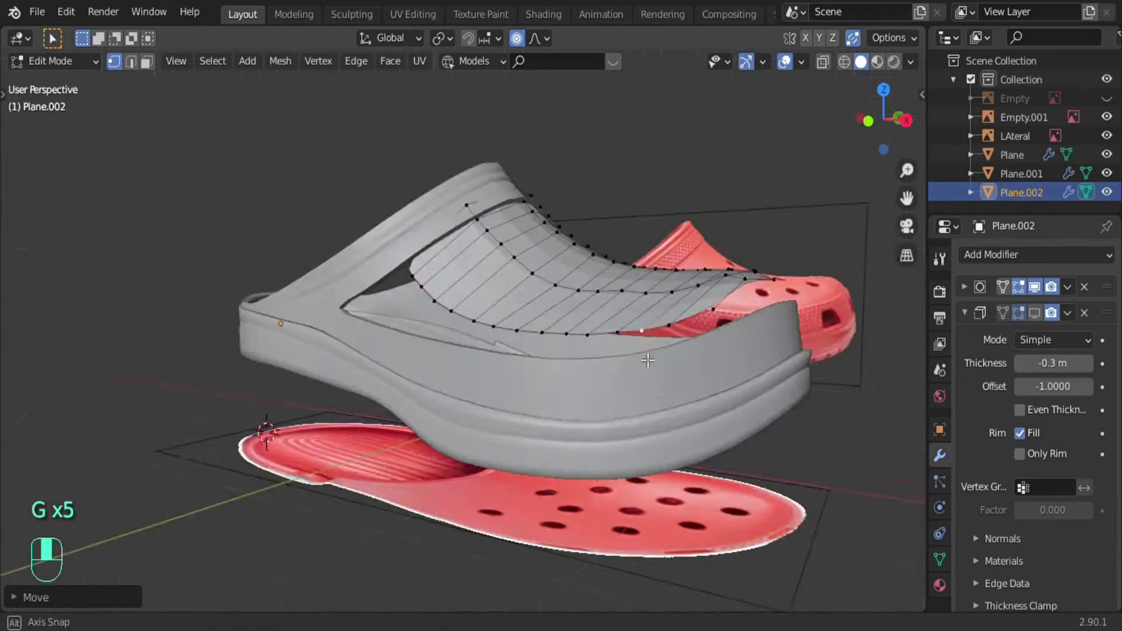
Step: In top view, move the negative-Y outer edge outward along Y and shift it toward the heel, near the sole's rim
middle_click_drag(647, 360, 546, 406)
key("Tab")
key("KP_7")
key("Tab")
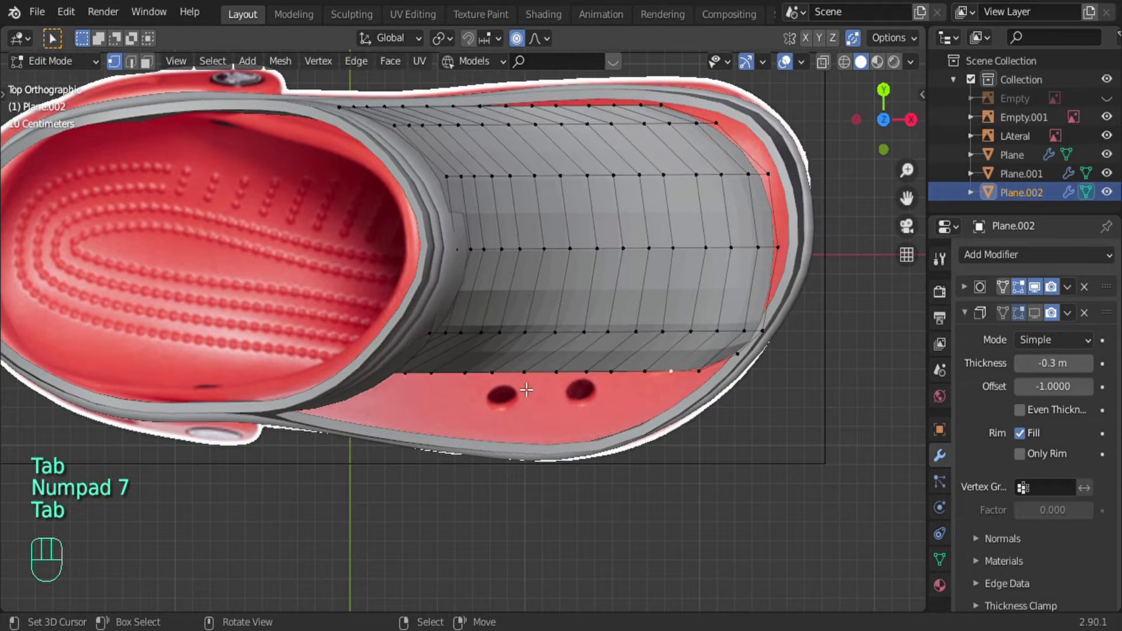
right_click(531, 374, "alt")
key("g")
key("y")
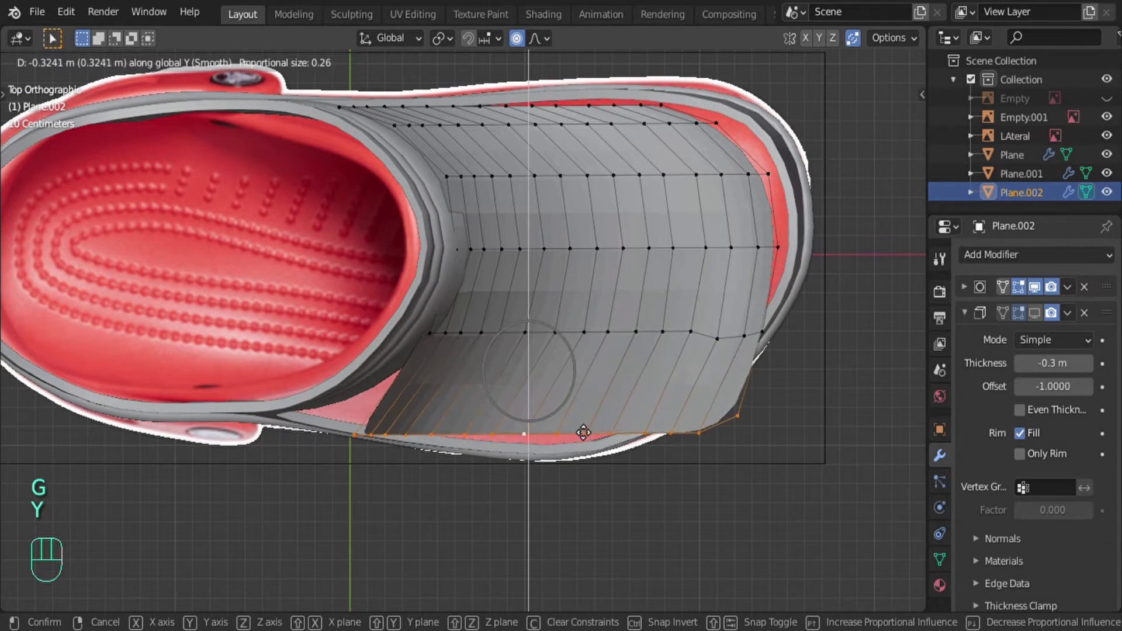
left_click(583, 430)
key("g")
left_click(546, 436)
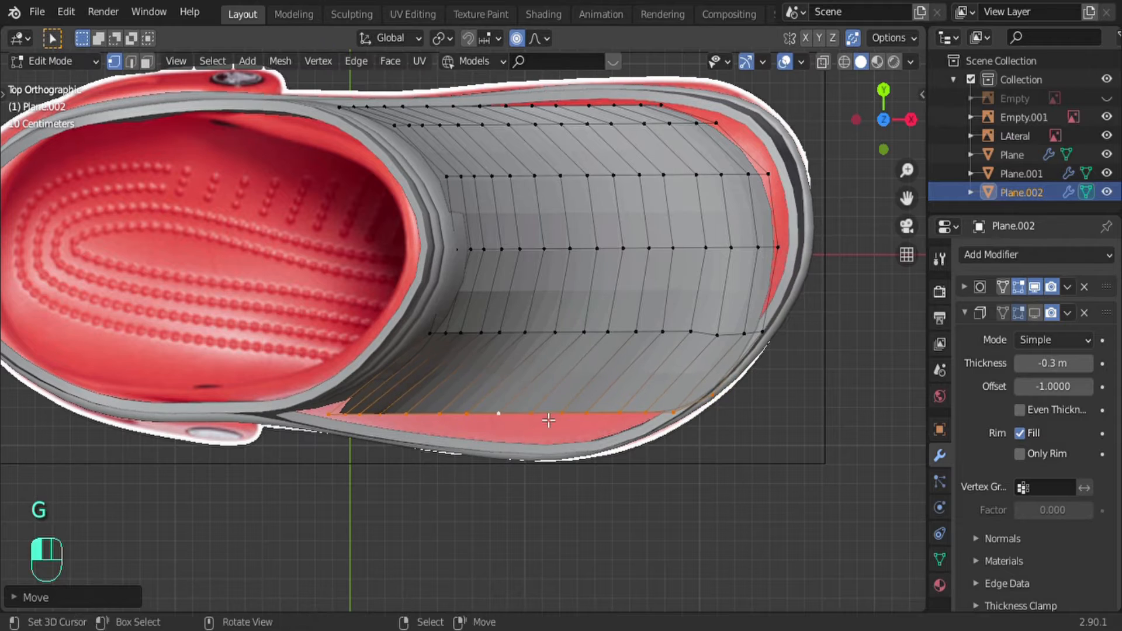
Step: Edge-slide the adjacent lengthwise row outward by about 0.13 and shift the central row slightly toward the negative-Y side
left_click(575, 336, "alt")
key("g")
key("g")
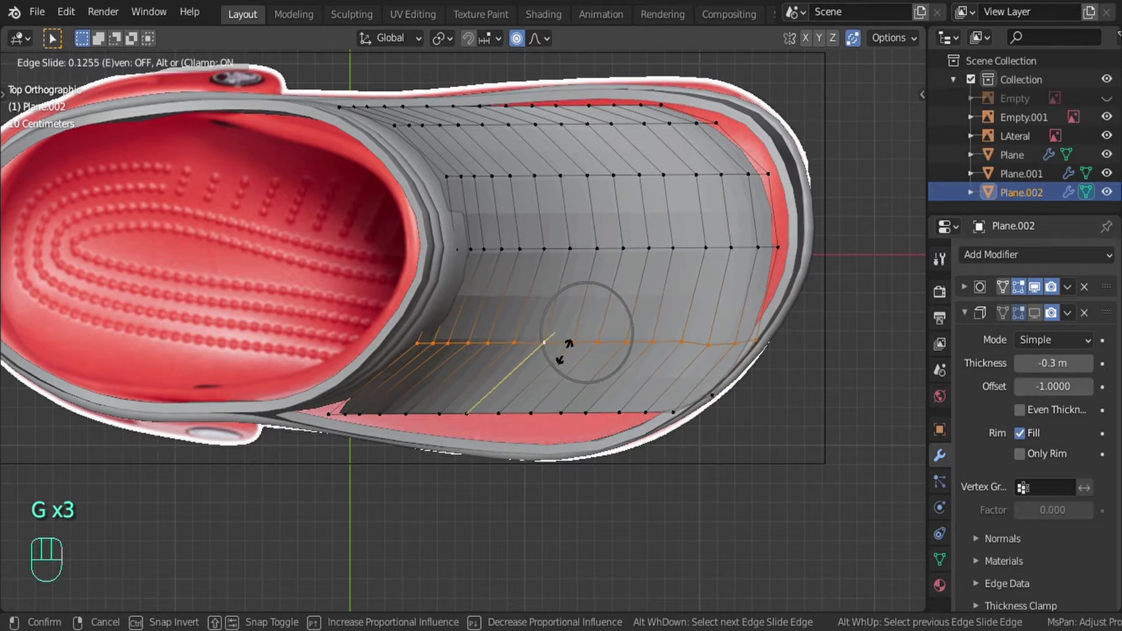
left_click(591, 254)
left_click(592, 254, "alt")
key("g")
key("g")
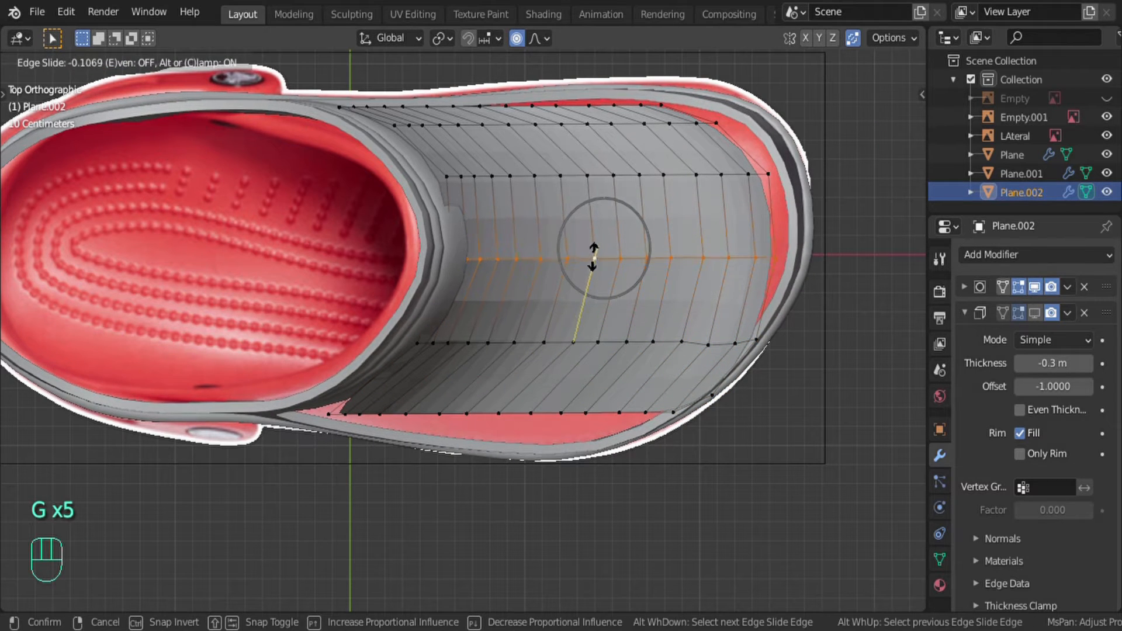
left_click(591, 257)
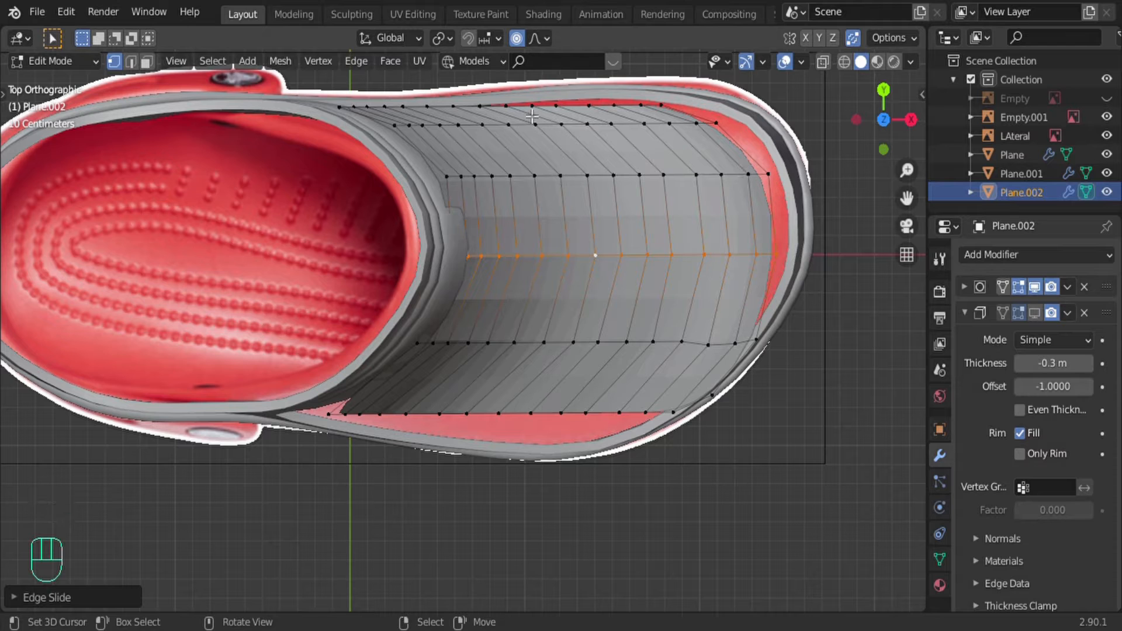
Step: Move the positive-Y side's toe-end vertices down toward the rim with proportional editing
middle_click_drag(531, 116, 328, 566)
middle_click_drag(658, 426, 532, 332, "shift")
key("g")
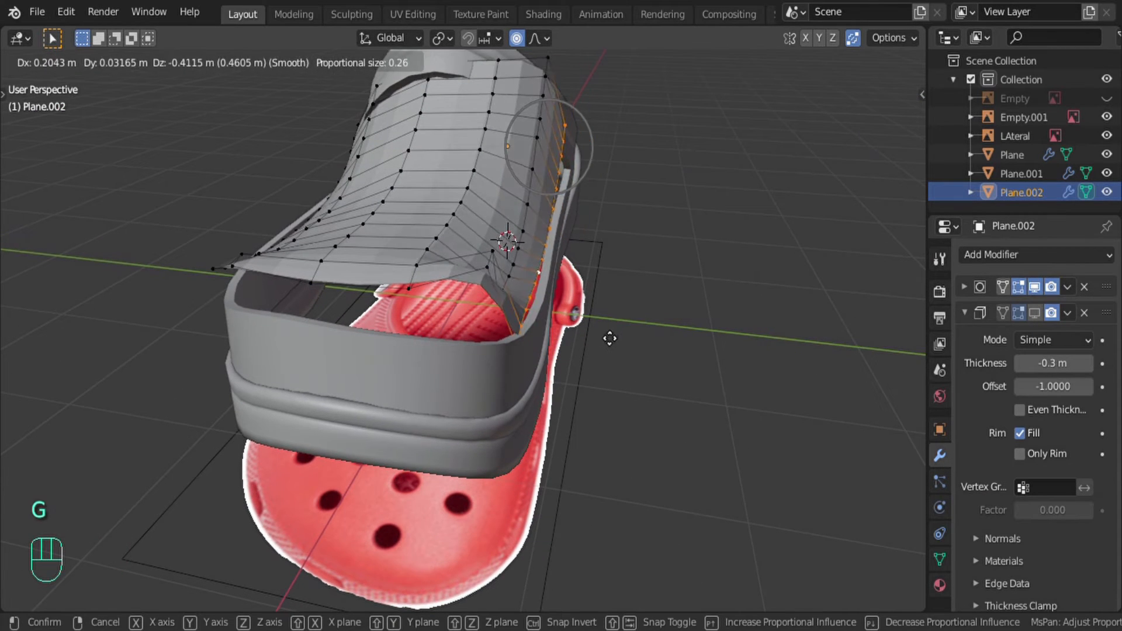
scroll(609, 338, "down", 7)
scroll(609, 338, "up", 1)
left_click(609, 339)
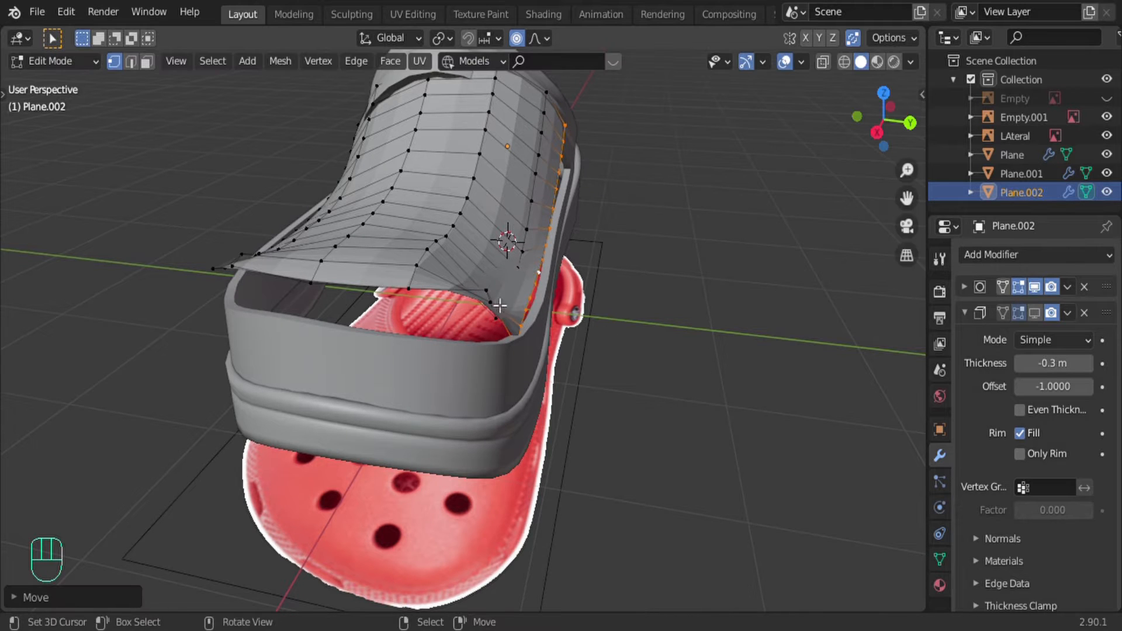
Step: Fit the upper's two front corners to the toe rim, starting with a proportional size of 0.18
key("g")
scroll(476, 330, "up", 10)
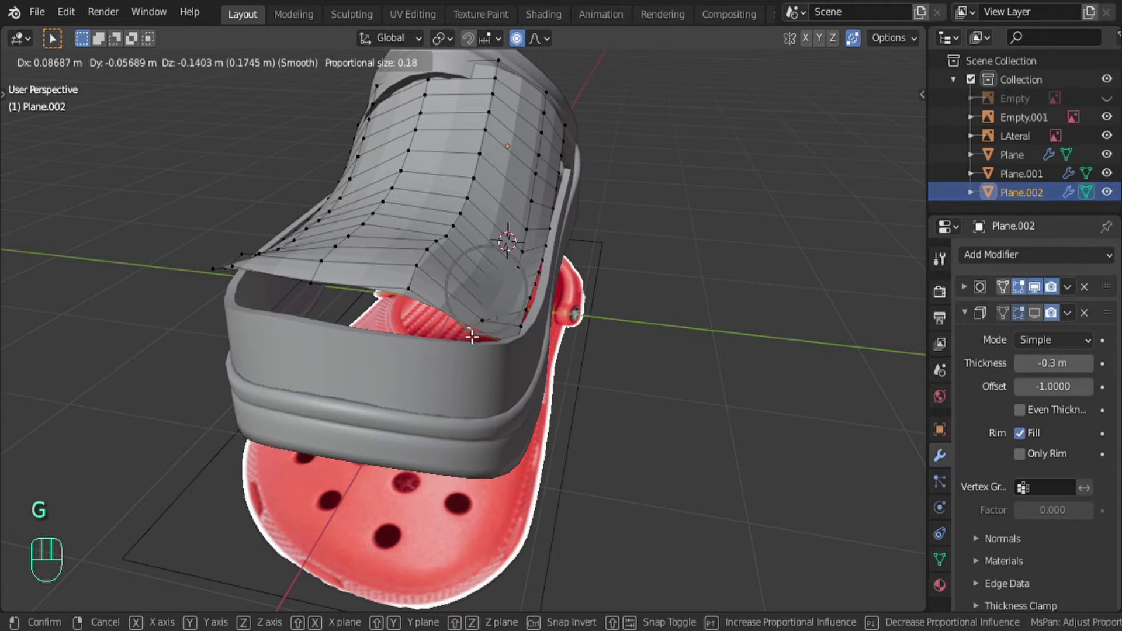
left_click(472, 336)
key("g")
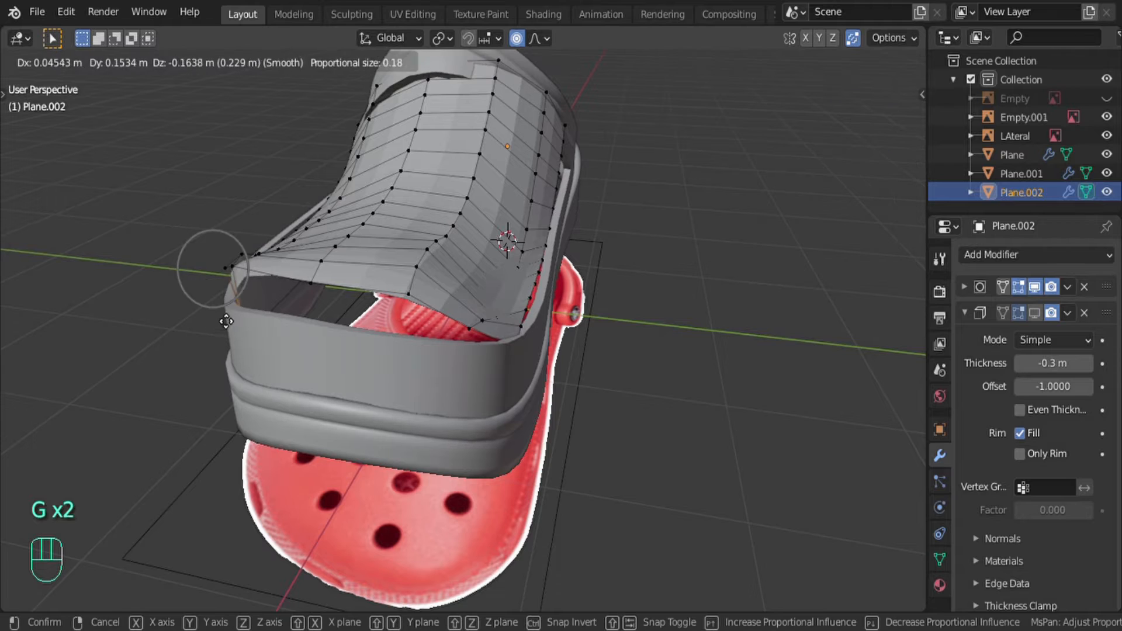
scroll(226, 319, "down", 5)
left_click(227, 315)
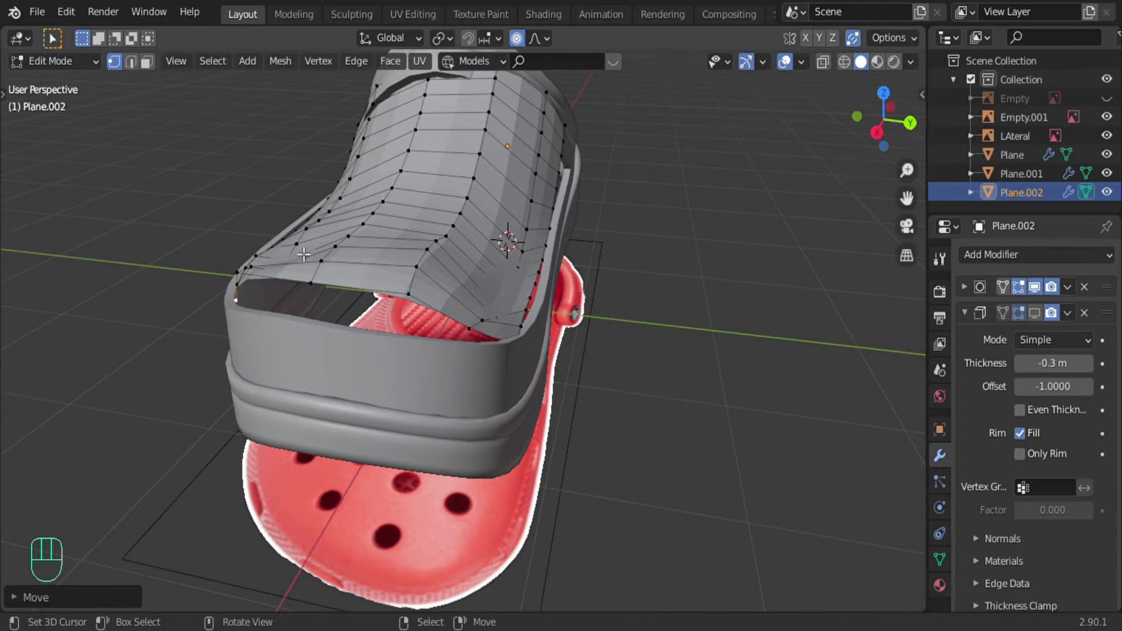
Step: Move and slide individual vertices across the upper to even out the spacing of its rows
right_click(298, 258)
key("g")
middle_click_drag(298, 258, 374, 225)
left_click(311, 155)
key("g")
left_click(603, 303)
right_click(374, 225)
key("g")
key("g")
left_click(388, 228)
Step: Refine the remaining uneven vertices of the upper so its surface curves smoothly toward the toe
key("KP_Decimal")
right_click(462, 216)
key("g")
middle_click_drag(564, 269, 327, 170)
left_click(465, 228)
key("g")
left_click(461, 233)
key("Tab")
middle_click_drag(373, 281, 220, 343)
key("Tab")
Step: Select the upper's outer boundary along both sides and the toe, and extrude it downward along Z
middle_click_drag(467, 351, 607, 351)
key("Tab")
key("Tab")
right_click(633, 334)
right_click(636, 352, "shift")
right_click(635, 392, "shift")
right_click(614, 403, "shift")
right_click(567, 436, "shift")
right_click(479, 460, "shift")
right_click(341, 377, "alt+shift")
middle_click_drag(340, 377, 597, 340)
right_click(604, 347, "alt+shift")
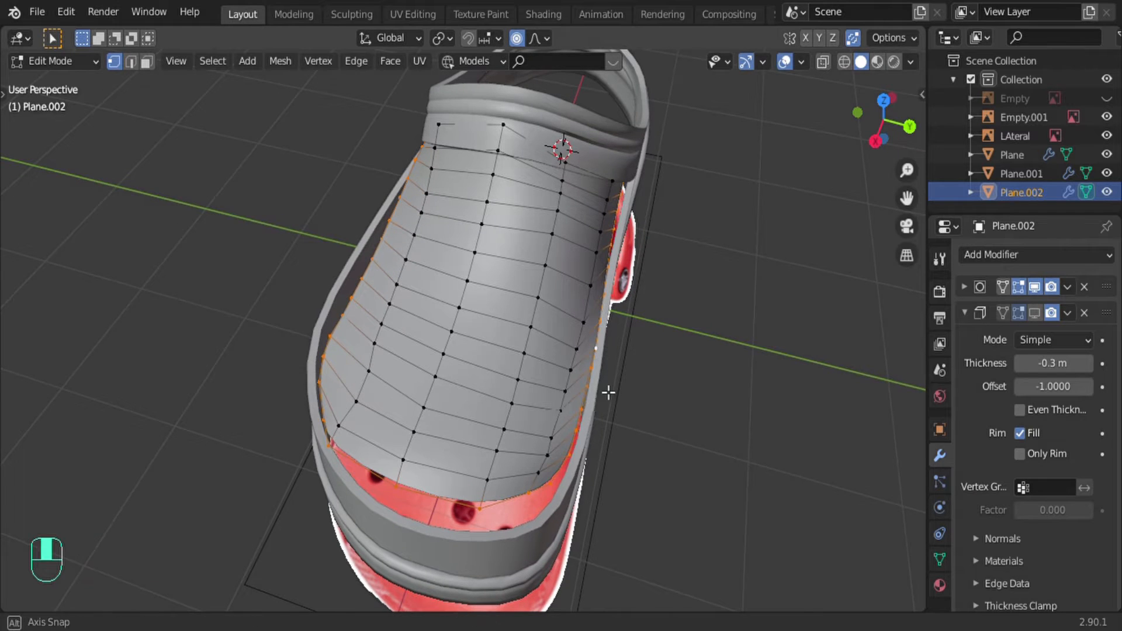
middle_click_drag(609, 388, 656, 401)
key("e")
key("z")
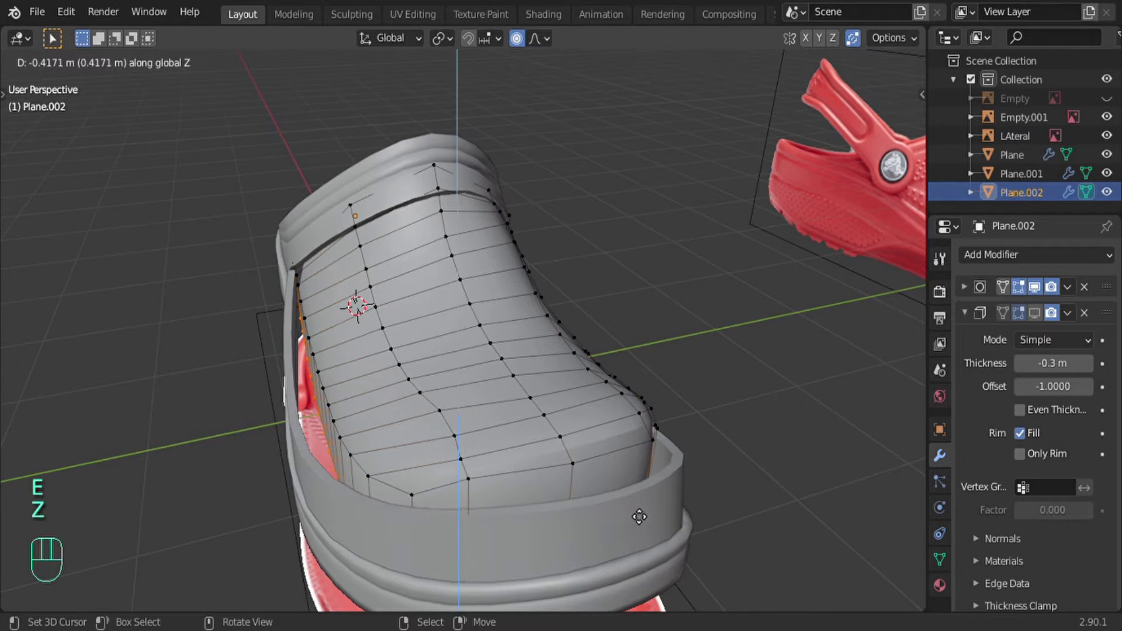
left_click(642, 504)
Step: Scale the extruded border outward by about 1.13 and adjust its height along Z
key("s")
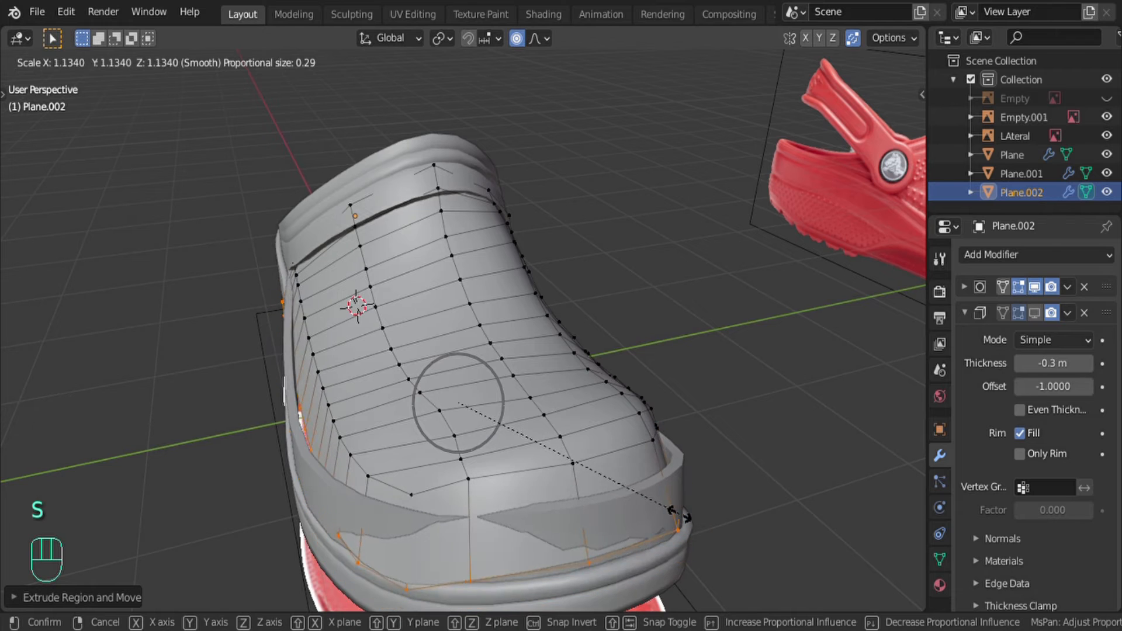
left_click(689, 517)
key("g")
key("z")
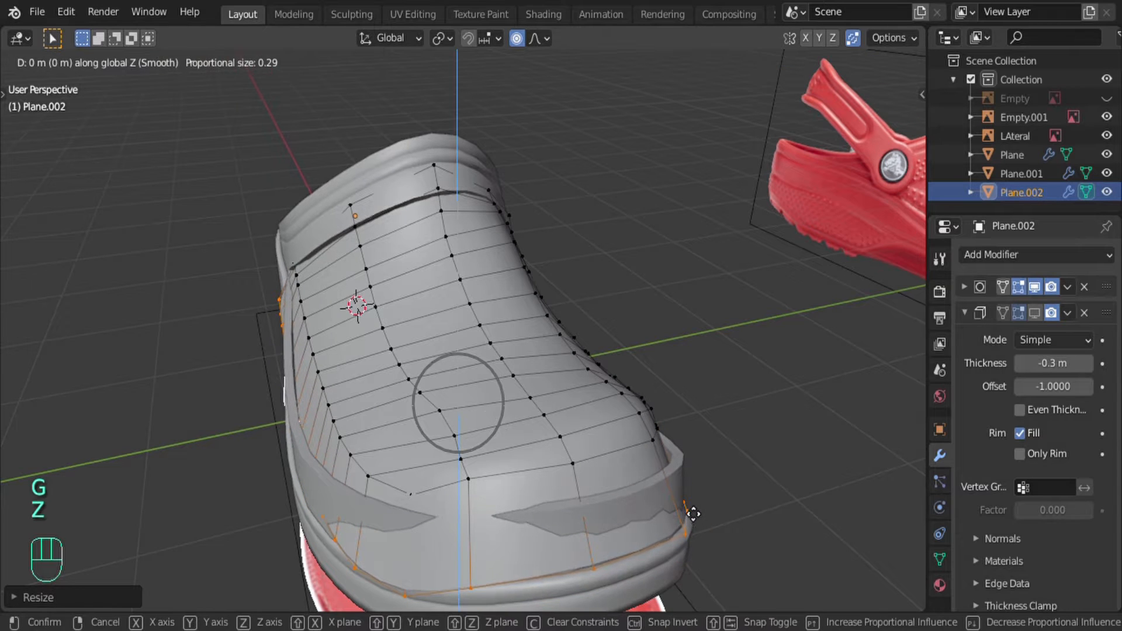
left_click(691, 511)
middle_click_drag(363, 380, 549, 334)
middle_click_drag(457, 366, 541, 359, "shift")
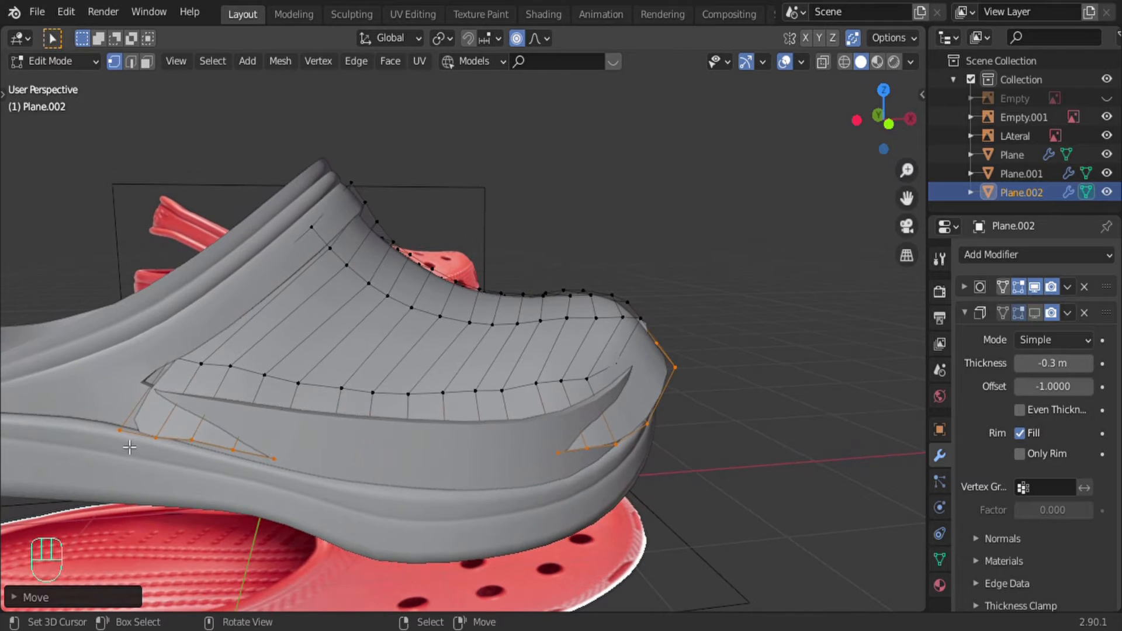
Step: Move the border's heel-end, side and toe vertices to fit the sole band, using a proportional size of 0.29 at the toe
key("g")
left_click(112, 414)
middle_click_drag(113, 414, 196, 440)
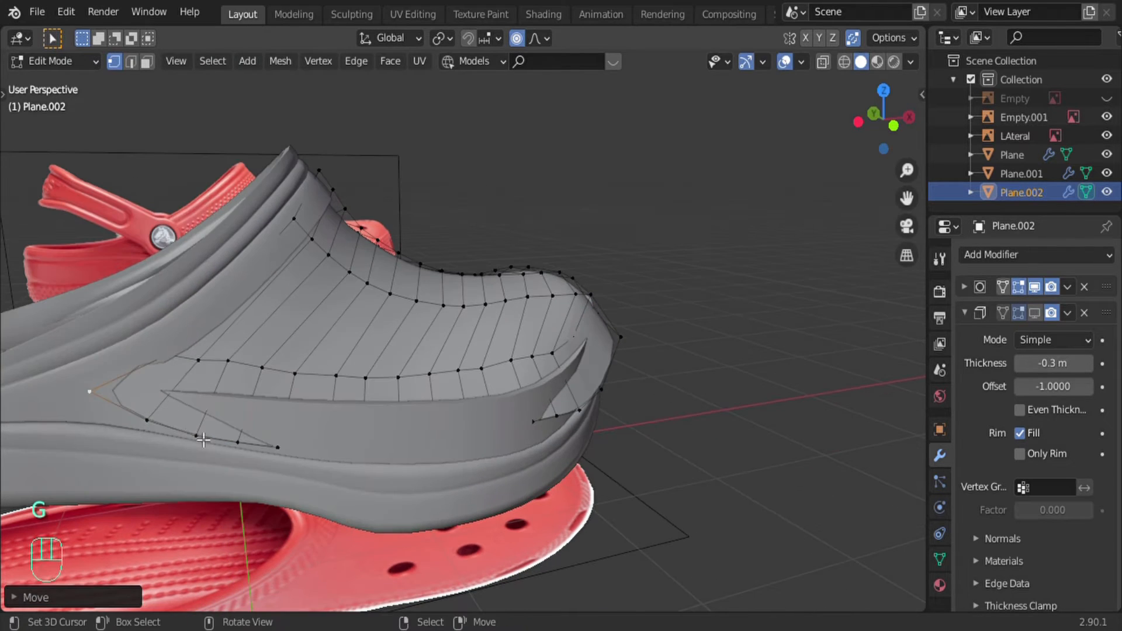
right_click(206, 443)
key("g")
left_click(210, 437)
left_click(623, 336)
key("g")
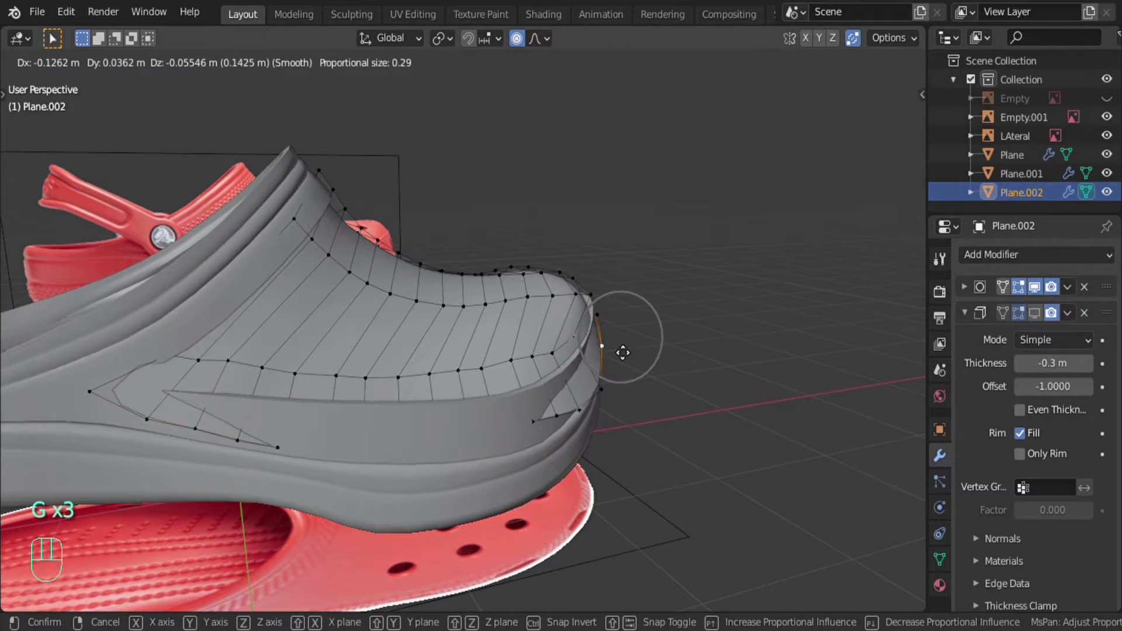
left_click(620, 351)
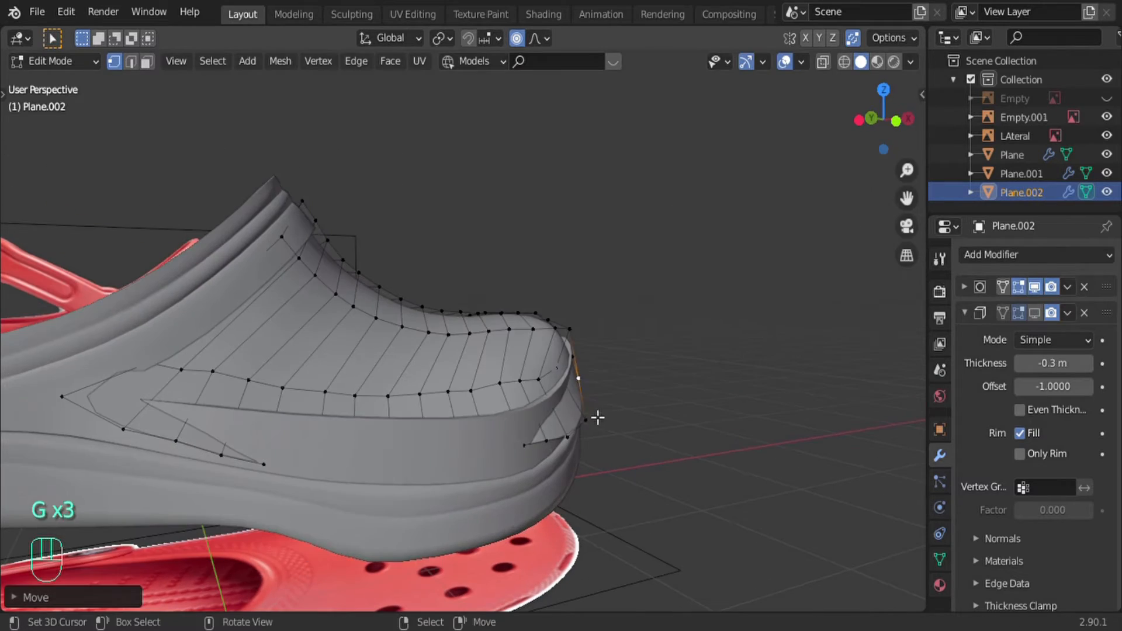
Step: Insert a lengthwise loop cut between the two outermost rows on the side of the upper
middle_click_drag(593, 415, 368, 285)
key("g")
key("g")
key("ctrl+r")
middle_click_drag(736, 248, 508, 293)
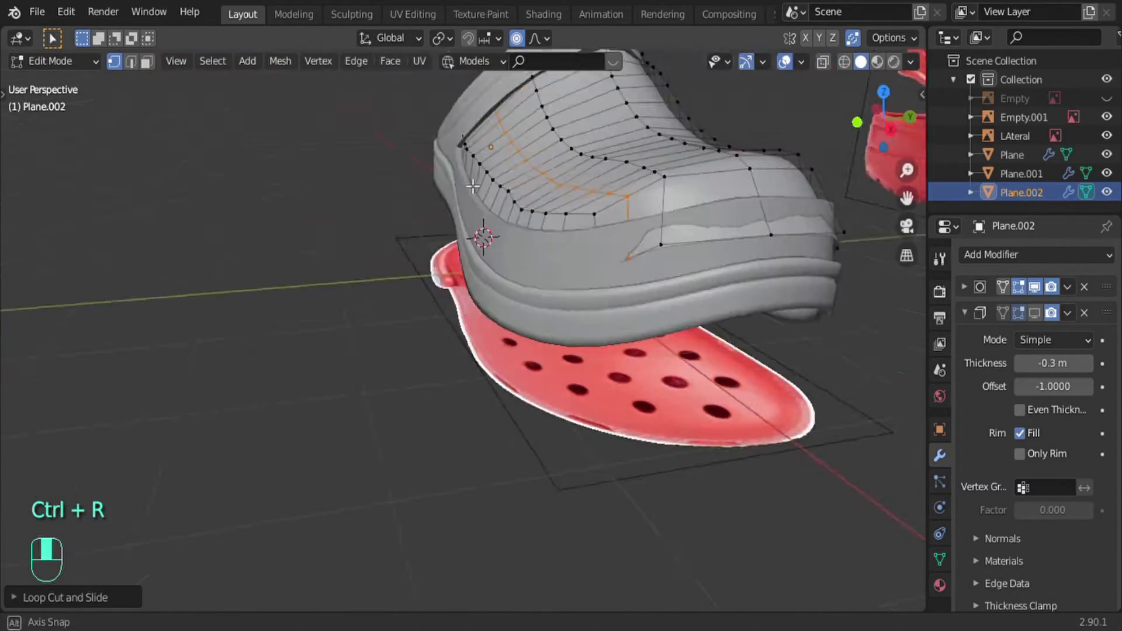
Step: Move the border vertices on the side of the upper, including along Y, with proportional editing to fit the sole band
key("g")
left_click(509, 323)
key("g")
key("y")
left_click(480, 337)
key("alt+z")
key("alt+z")
key("g")
key("y")
left_click(534, 248)
Step: Select the new border loop in X-ray view and adjust it and its vertices along the side to follow the sole band
key("alt+z")
left_click(764, 305, "alt")
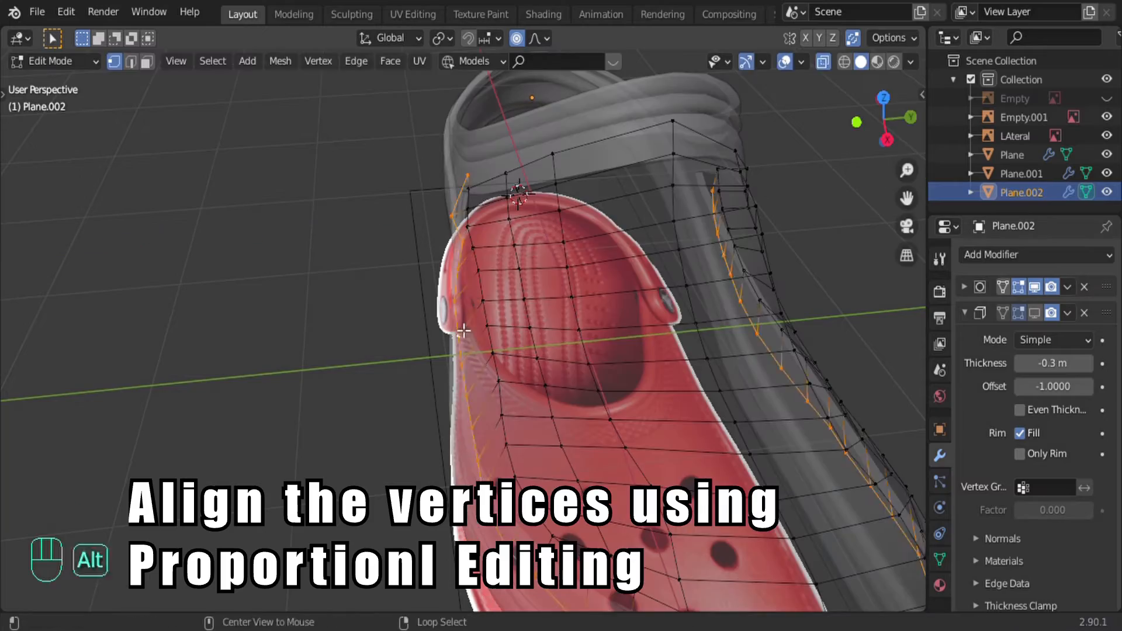
key("g")
key("g")
left_click(556, 333)
middle_click_drag(557, 333, 452, 423)
key("g")
left_click(551, 345)
key("g")
key("y")
Step: Enable Auto Smooth at 39.6° in the upper's normals settings and return to mesh editing
key("Tab")
left_click(940, 559)
left_click(1019, 491)
key("Tab")
Step: Move the upper's side border vertices along Y by about -0.067 m with a proportional size of 0.29
middle_click_drag(376, 293, 682, 333)
key("g")
key("Tab")
right_click(513, 384)
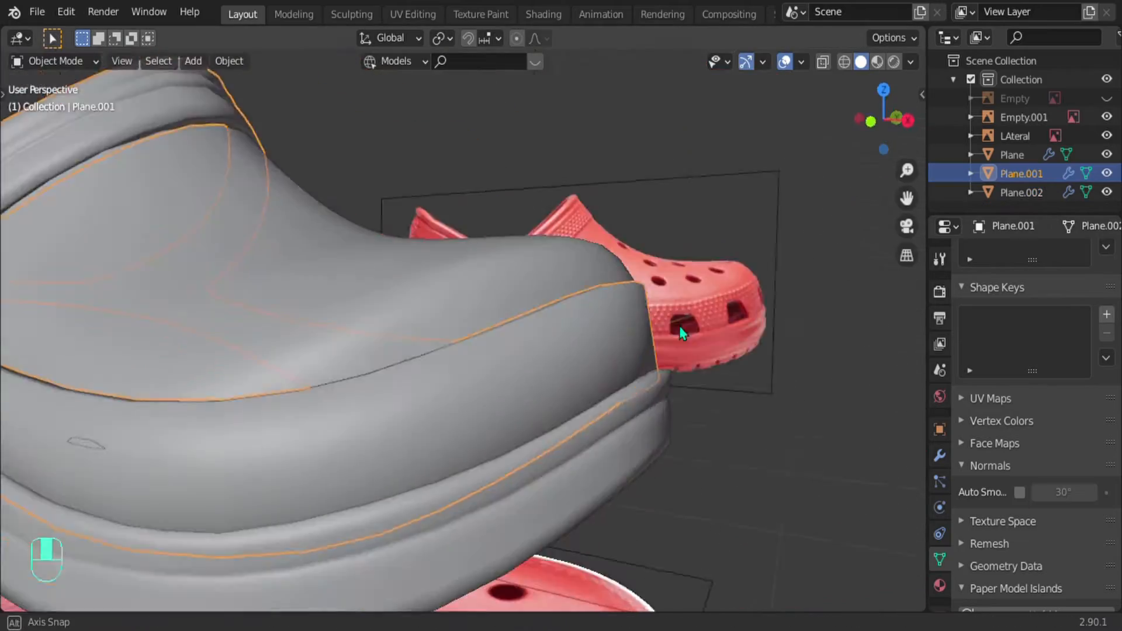
right_click(682, 281)
key("Tab")
key("g")
middle_click_drag(851, 356, 709, 166)
left_click(626, 251)
key("g")
key("y")
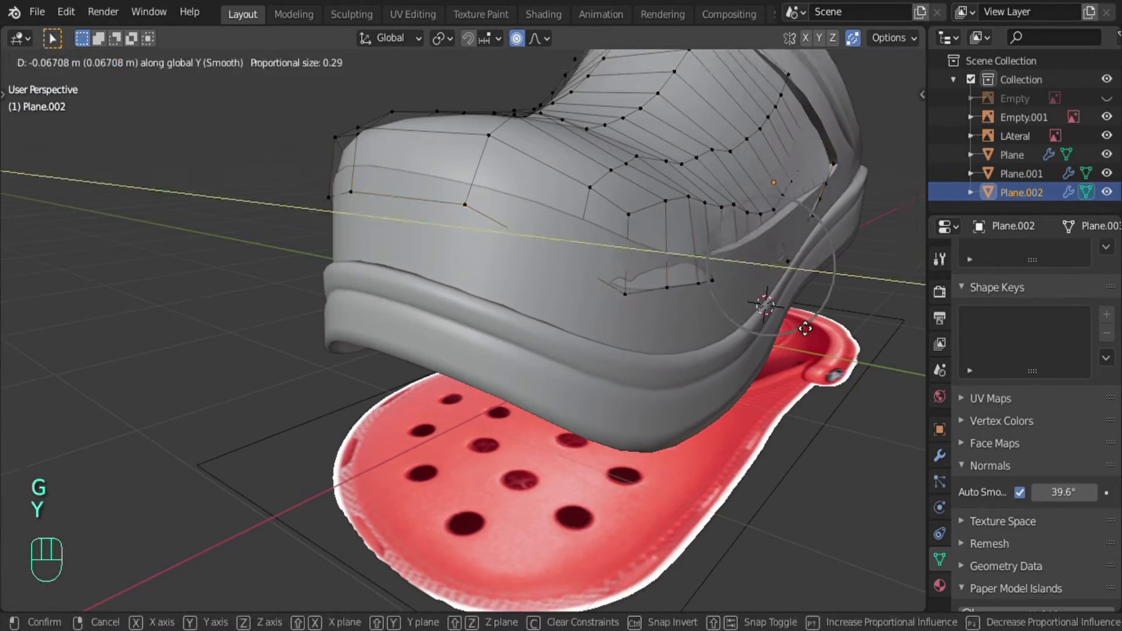
left_click(804, 328)
Step: Reposition more border vertices toward the heel end, shifting them about -0.033 m along Y with a proportional size of 0.26
middle_click_drag(804, 328, 608, 220)
key("g")
left_click(608, 220)
right_click(596, 319)
key("g")
middle_click_drag(596, 320, 385, 301)
left_click(416, 235)
key("g")
key("y")
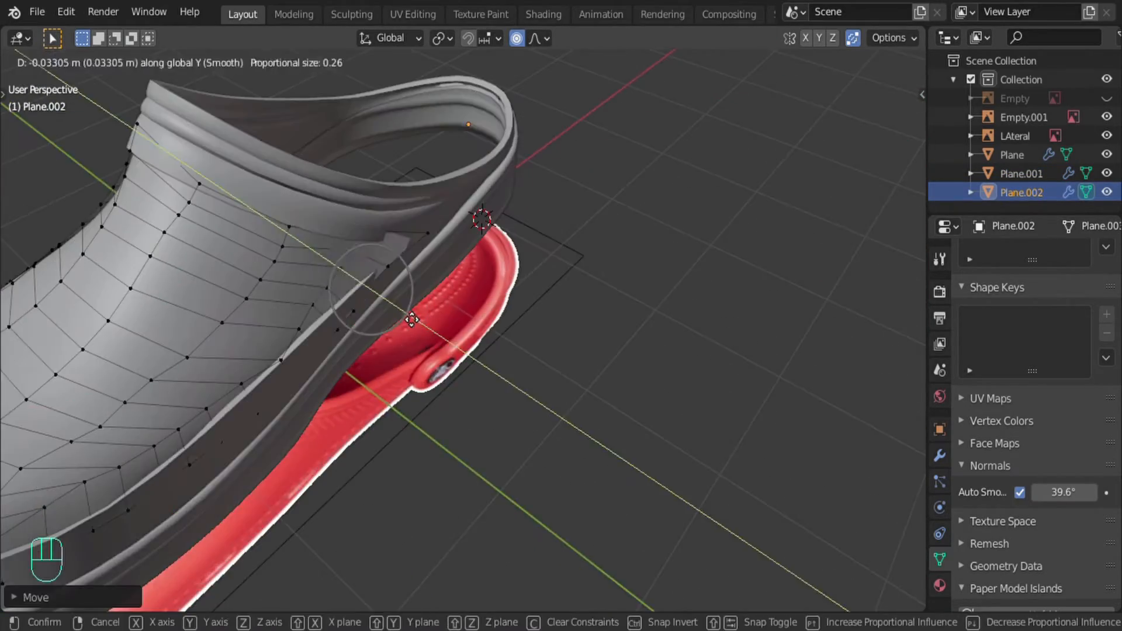
left_click(409, 318)
Step: Make a last move on the upper's border vertices, then leave Edit Mode and check the clog from several angles
key("Tab")
middle_click_drag(298, 337, 165, 288)
key("Tab")
key("g")
left_click(113, 401)
key("Tab")
right_click(165, 288)
middle_click_drag(475, 383, 327, 409)
middle_click_drag(544, 428, 485, 386, "shift")
middle_click_drag(485, 386, 363, 357)
middle_click_drag(362, 356, 531, 348)
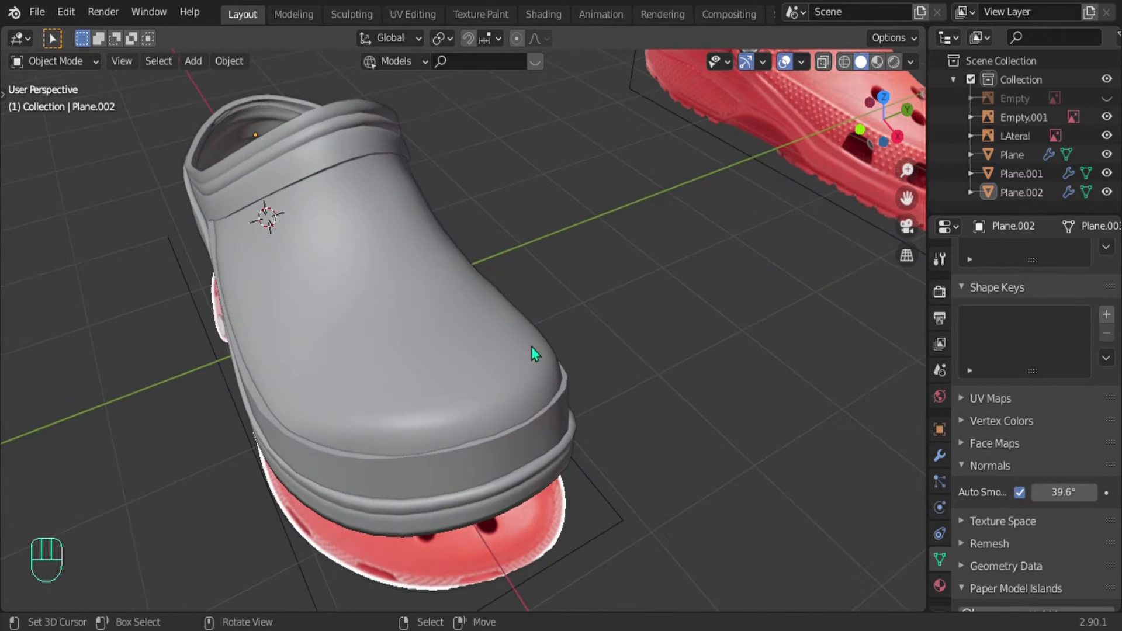
Step: Open the upper in the Sculpting workspace and examine its surface shading from several angles
left_click(342, 15)
scroll(429, 310, "down", 6)
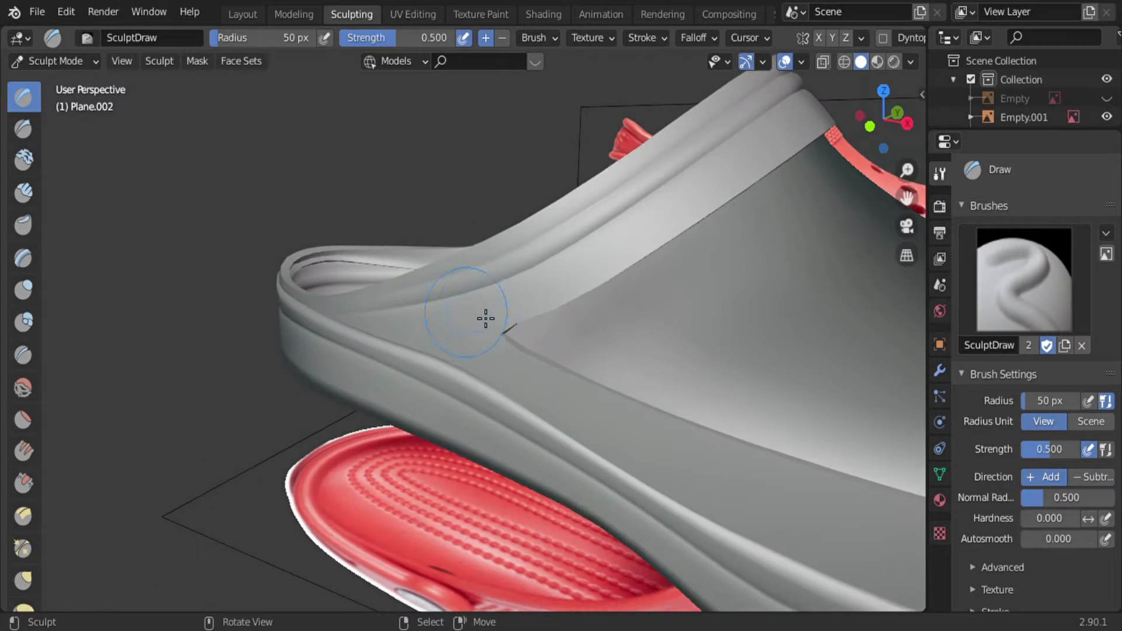
middle_click_drag(628, 368, 406, 382, "shift")
mouse_move(527, 391)
middle_mouse_down()
mouse_move(501, 406)
mouse_move(554, 413)
middle_mouse_up()
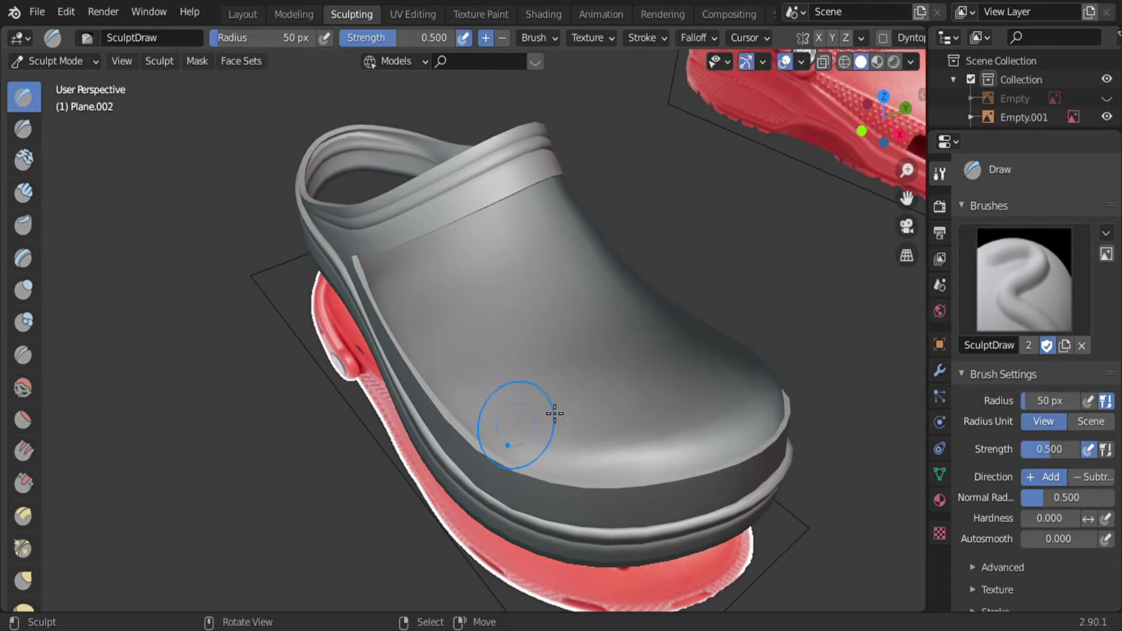
mouse_move(554, 370)
middle_mouse_down()
mouse_move(510, 253)
mouse_move(573, 251)
mouse_move(523, 300)
mouse_move(526, 351)
middle_mouse_up()
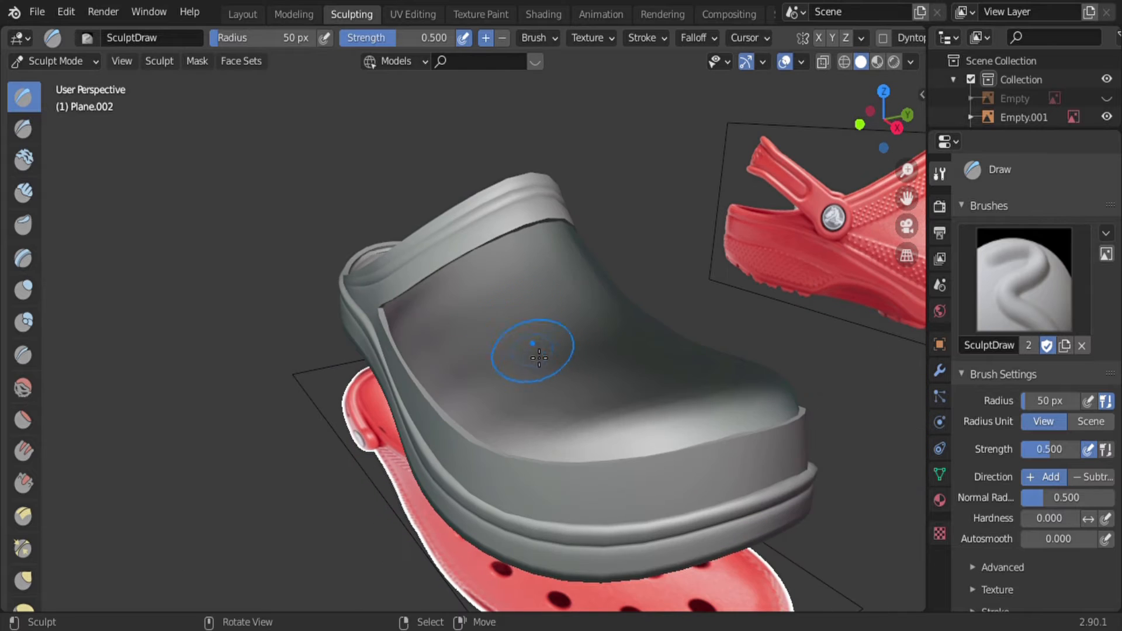
Step: Return to the Layout workspace and recalculate all of the upper's normals to face outside
left_click(243, 14)
middle_click_drag(401, 313, 425, 327, "shift")
left_click(426, 327)
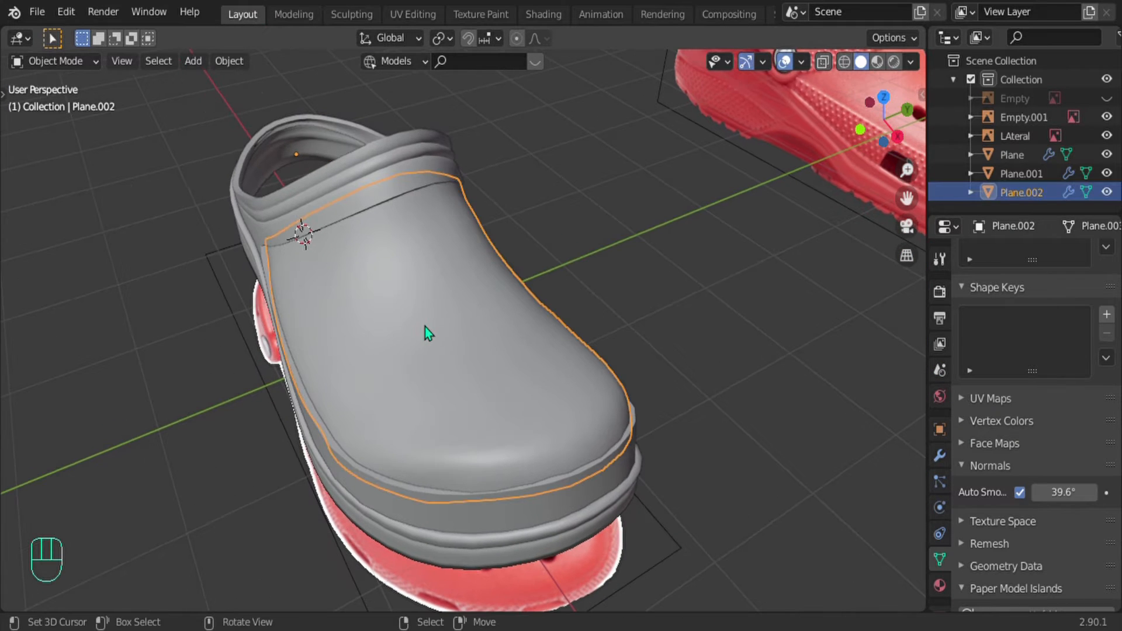
key("Tab")
key("a")
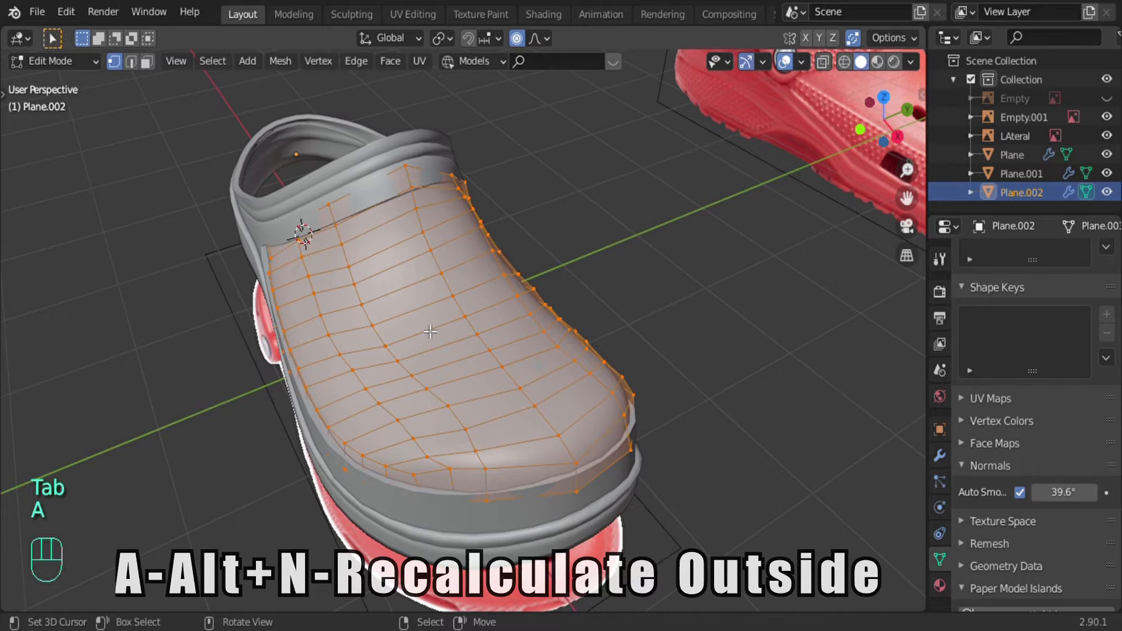
key("alt+n")
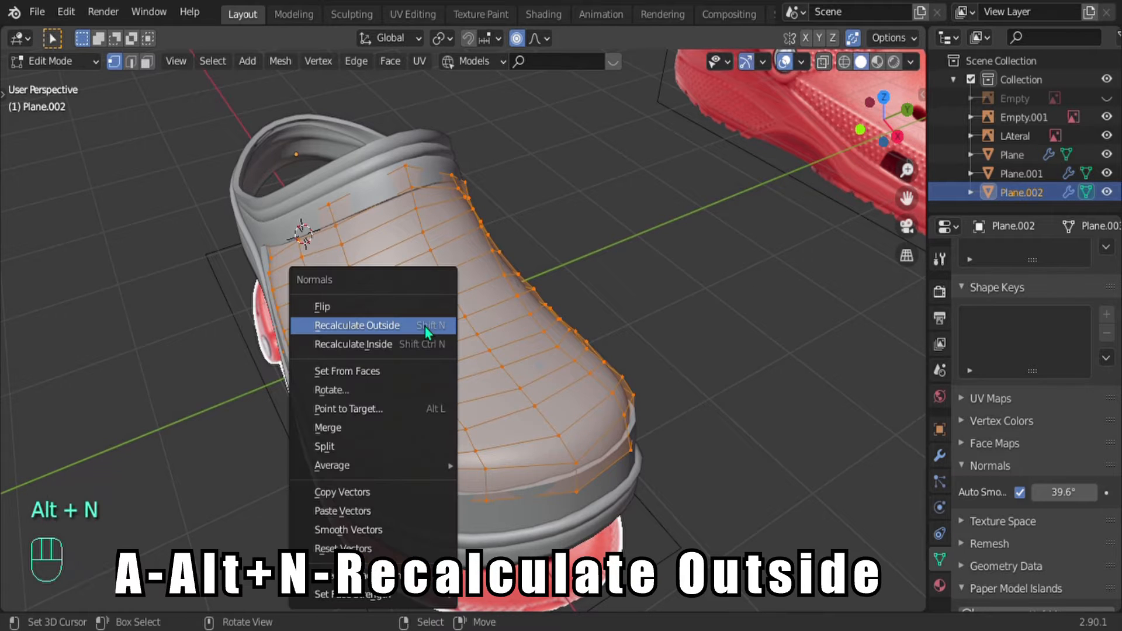
left_click(427, 332)
key("Tab")
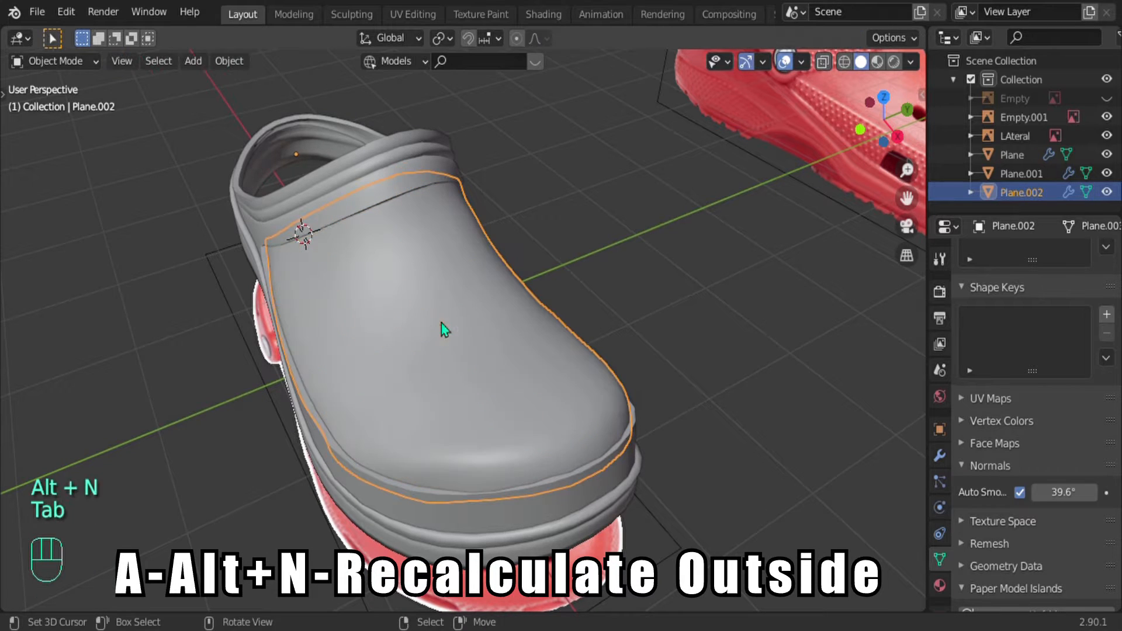
Step: Reopen the upper for sculpting and choose the Clay Strips brush with a strength of 0.166 and a radius of 102 px
left_click(355, 16)
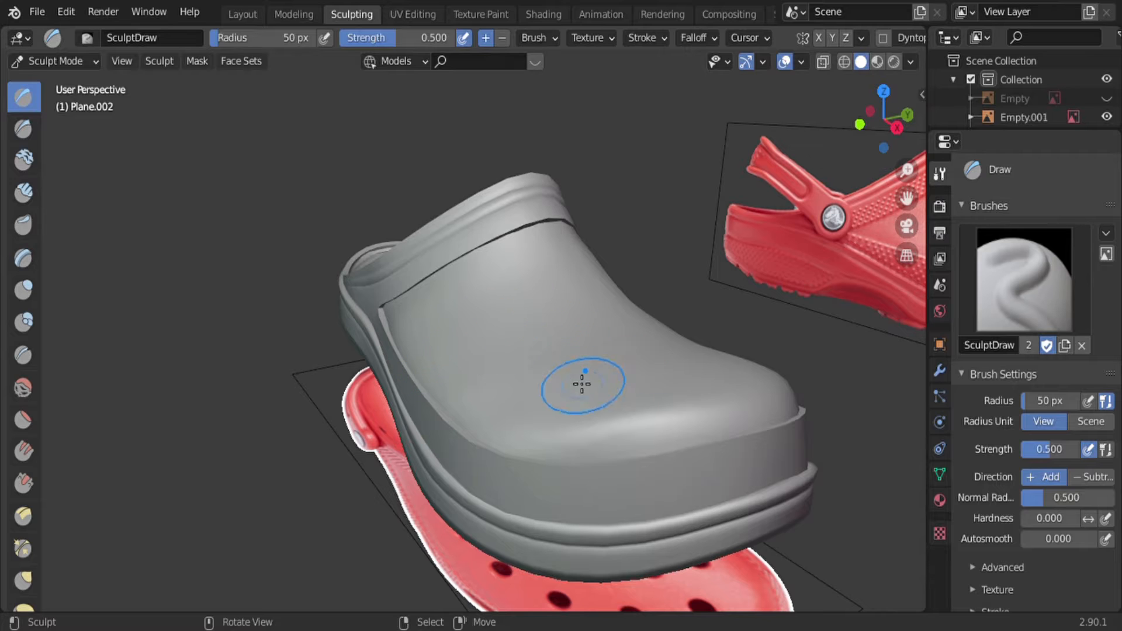
mouse_move(582, 384)
middle_mouse_down()
mouse_move(473, 418)
mouse_move(475, 354)
middle_mouse_up()
mouse_move(491, 356)
middle_mouse_down()
mouse_move(511, 406)
mouse_move(590, 366)
mouse_move(310, 338)
middle_mouse_up()
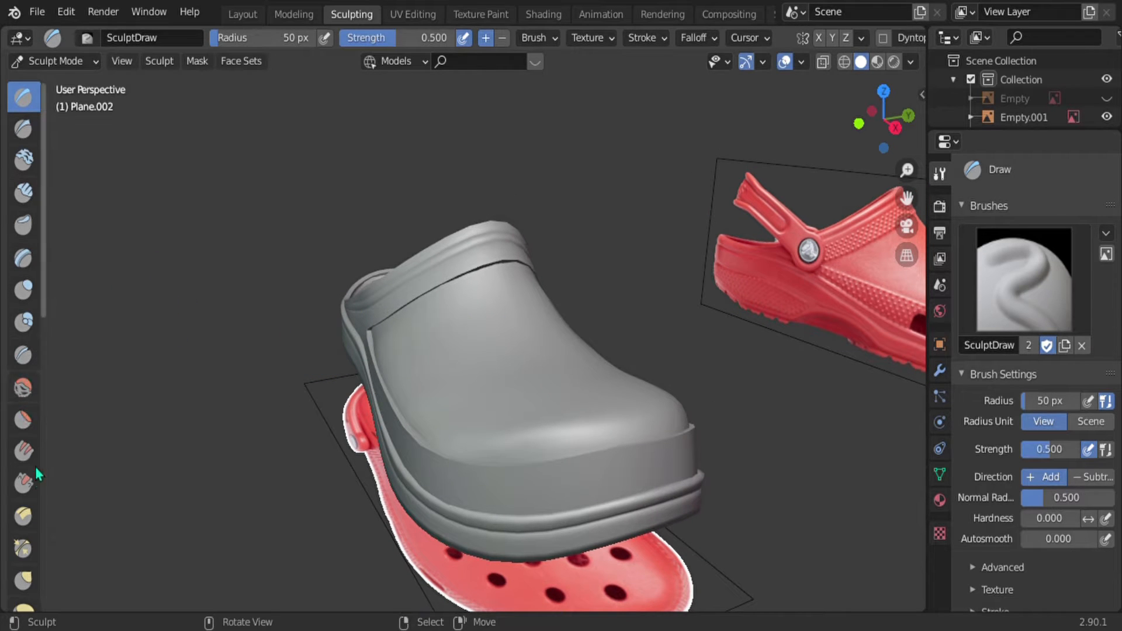
left_click(24, 388)
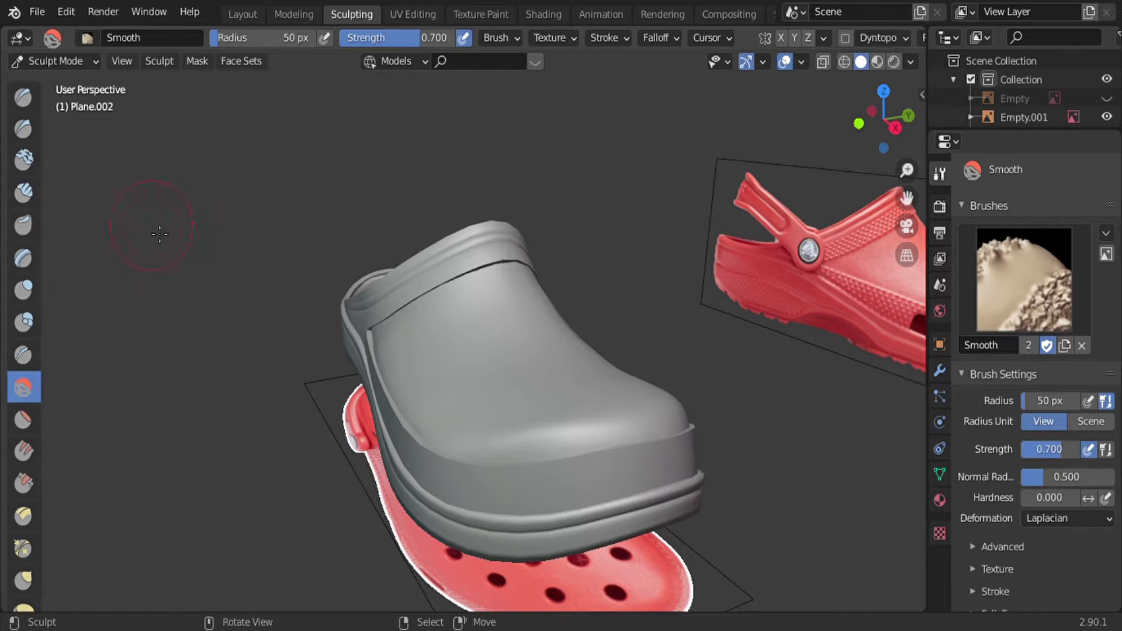
left_click(24, 192)
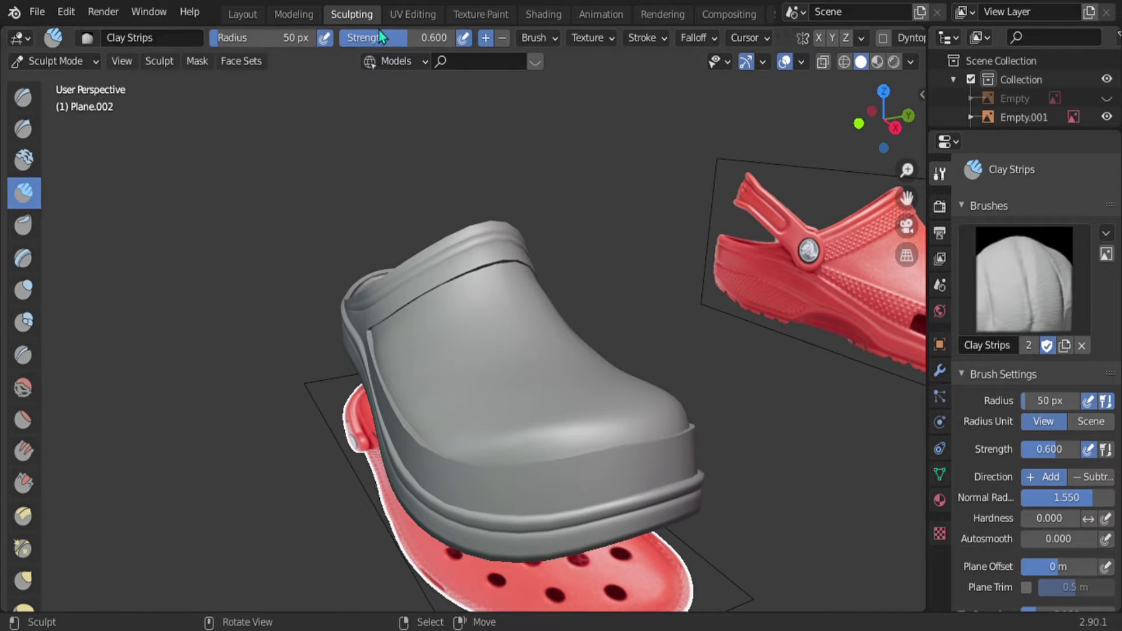
key("f")
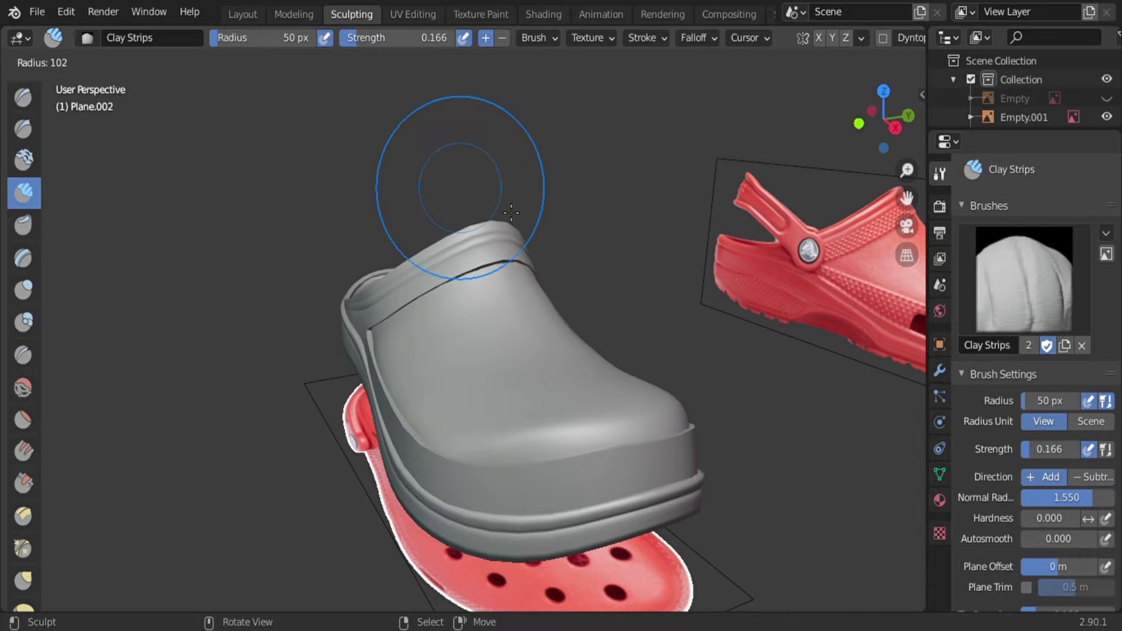
left_click(512, 213)
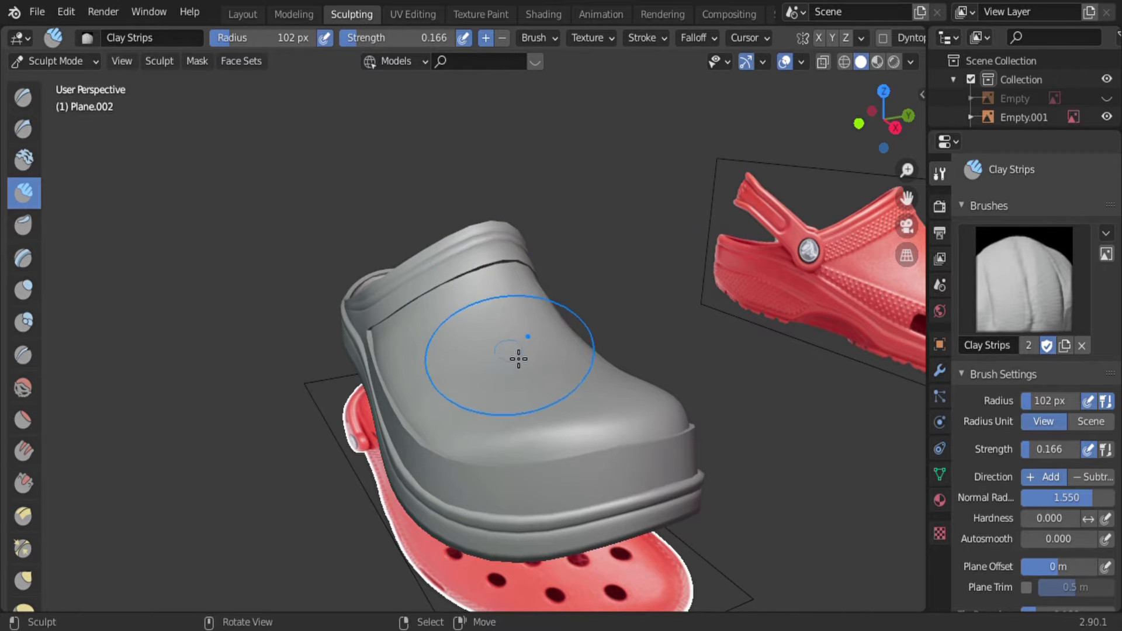
Step: Try the glossy red and the vertical-striped MatCaps in the viewport shading and examine the clog's surface with each
middle_click_drag(518, 358, 470, 343)
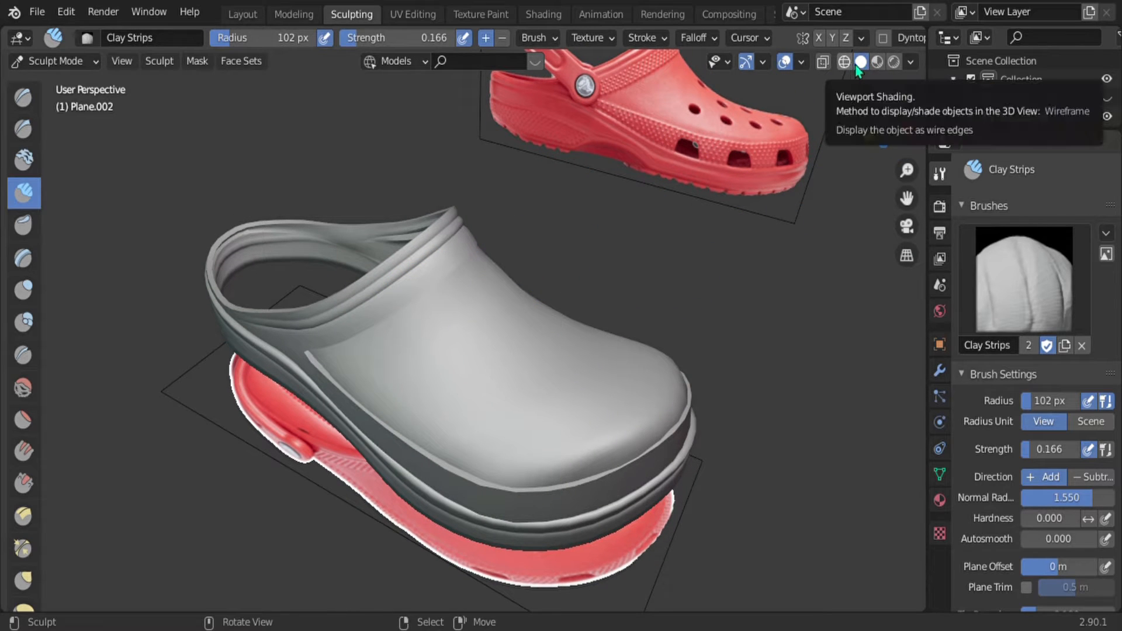
left_click(912, 63)
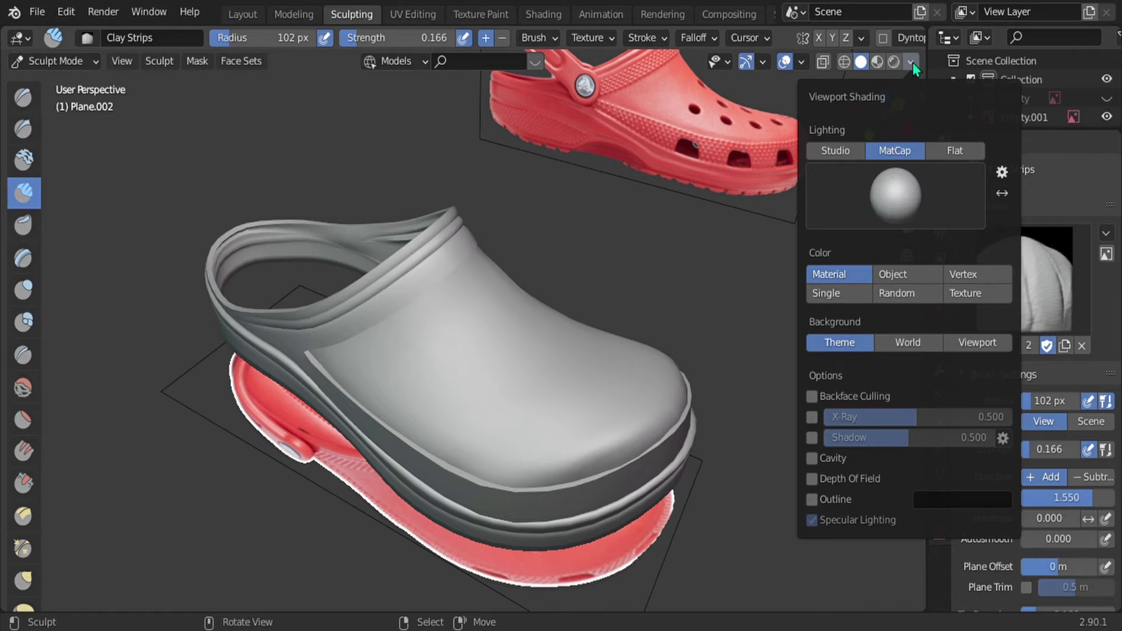
left_click(892, 191)
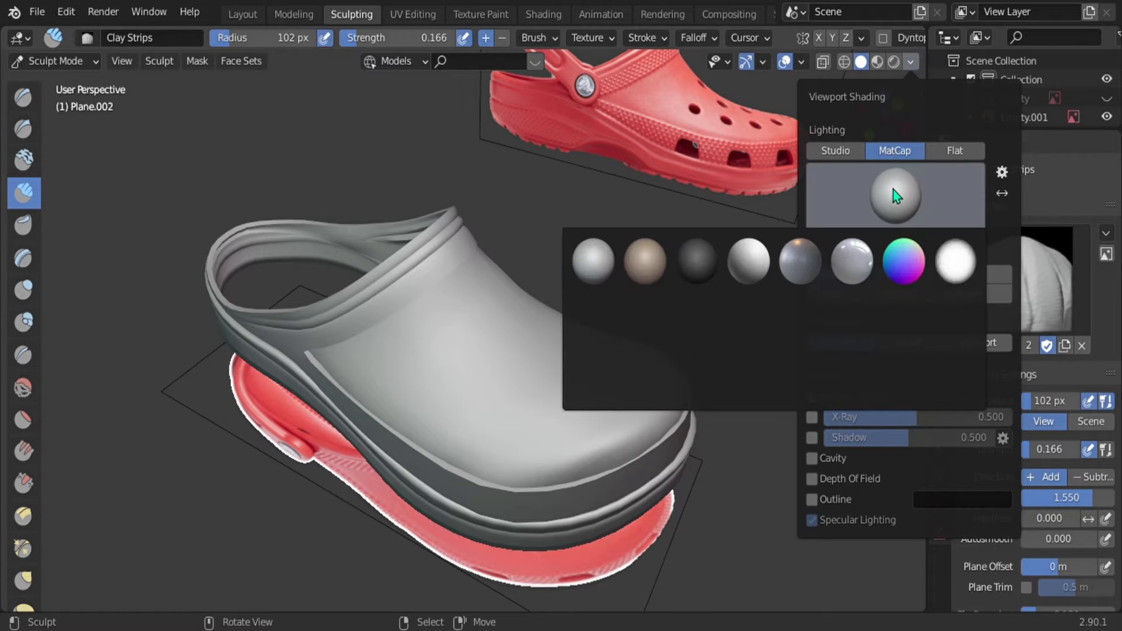
left_click(903, 329)
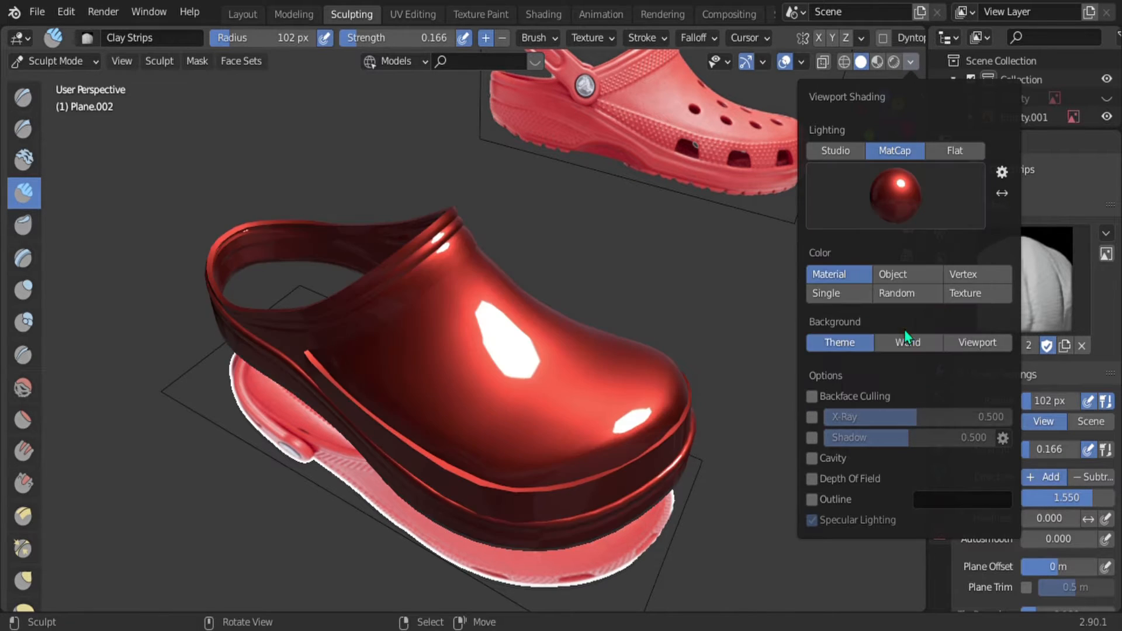
middle_click_drag(540, 371, 537, 392)
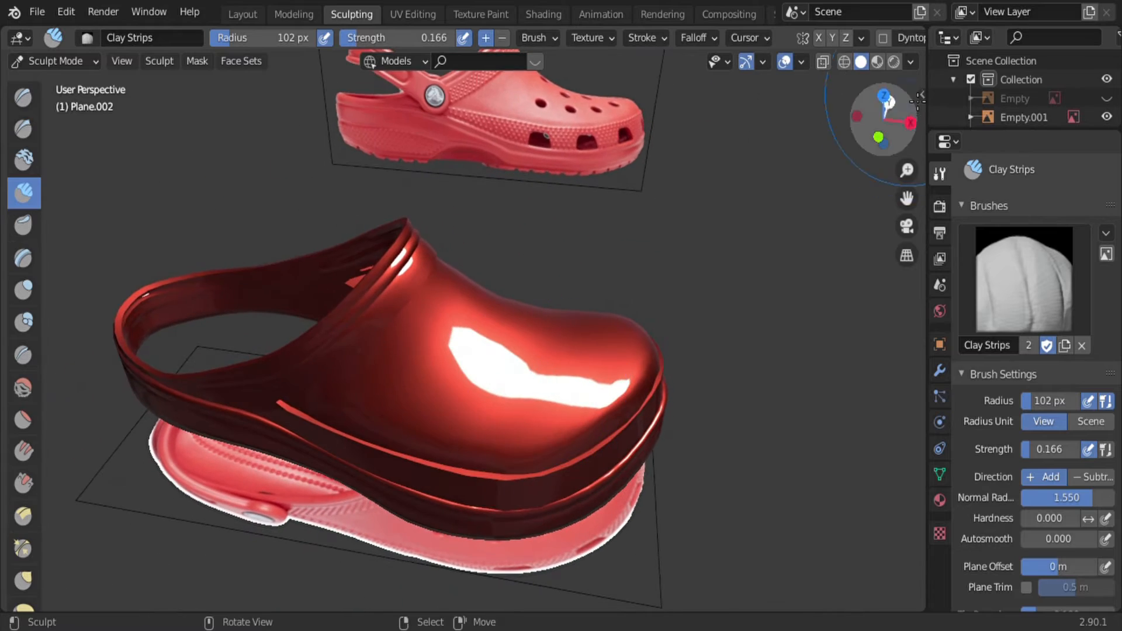
left_click(910, 61)
left_click(895, 204)
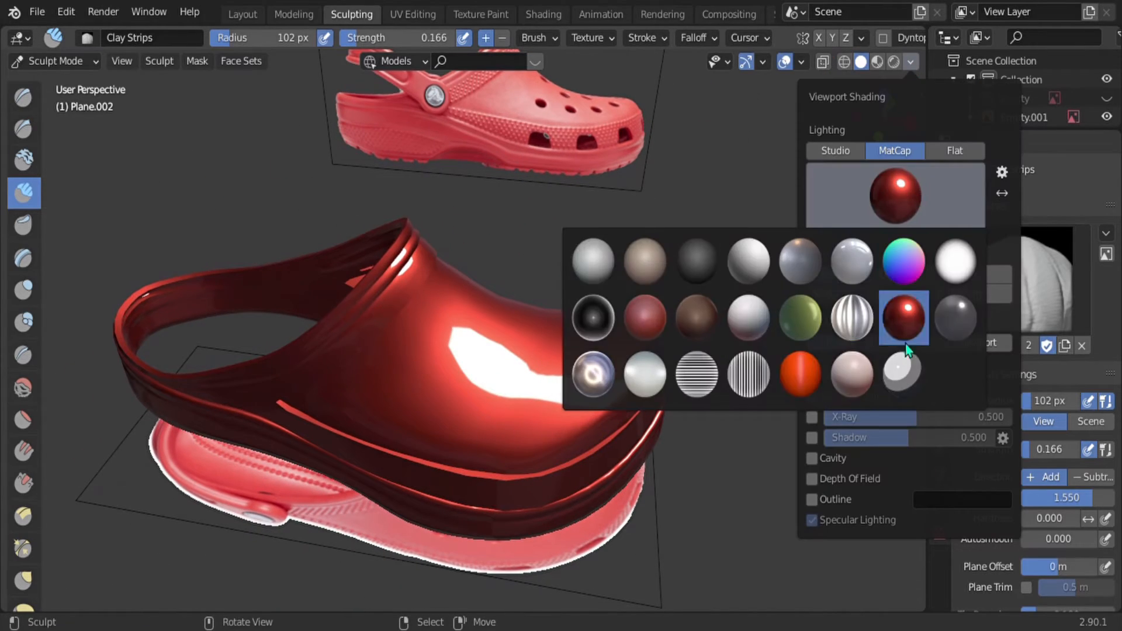
left_click(743, 397)
middle_click_drag(590, 409, 888, 58)
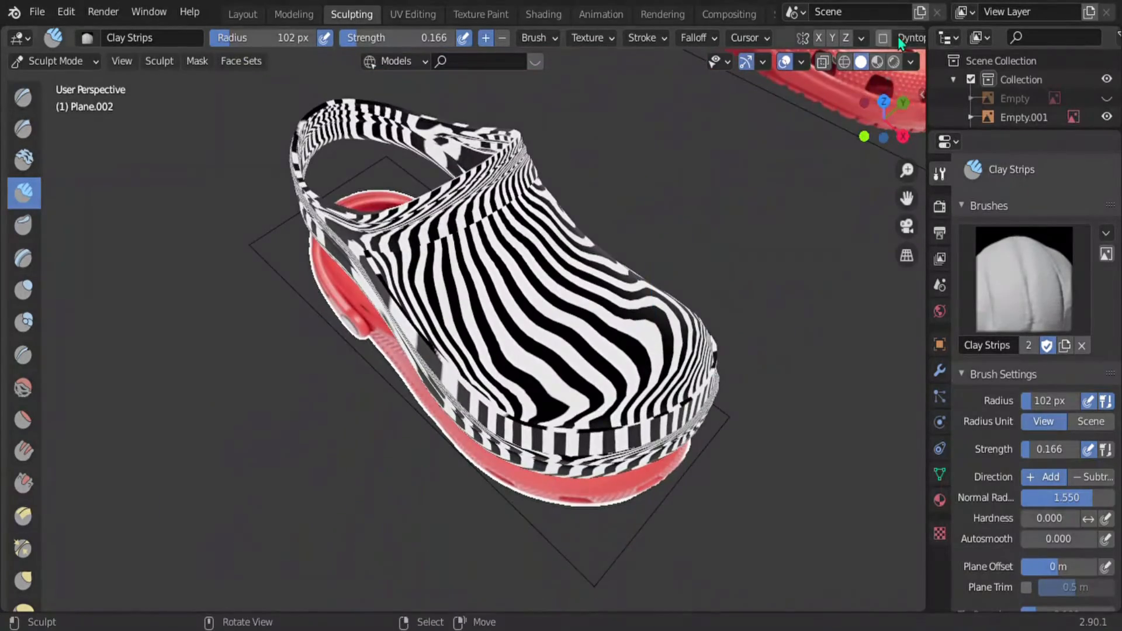
Step: Try the dark grey and the matte red MatCaps on the clog
left_click(910, 62)
left_click(902, 210)
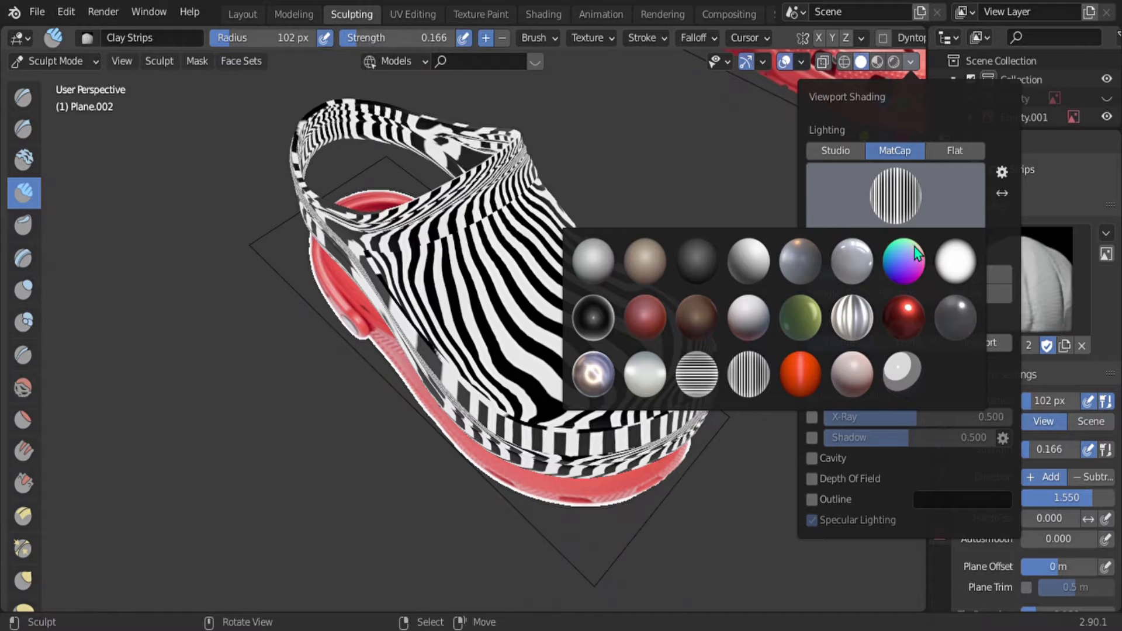
left_click(955, 317)
left_click(905, 181)
left_click(672, 319)
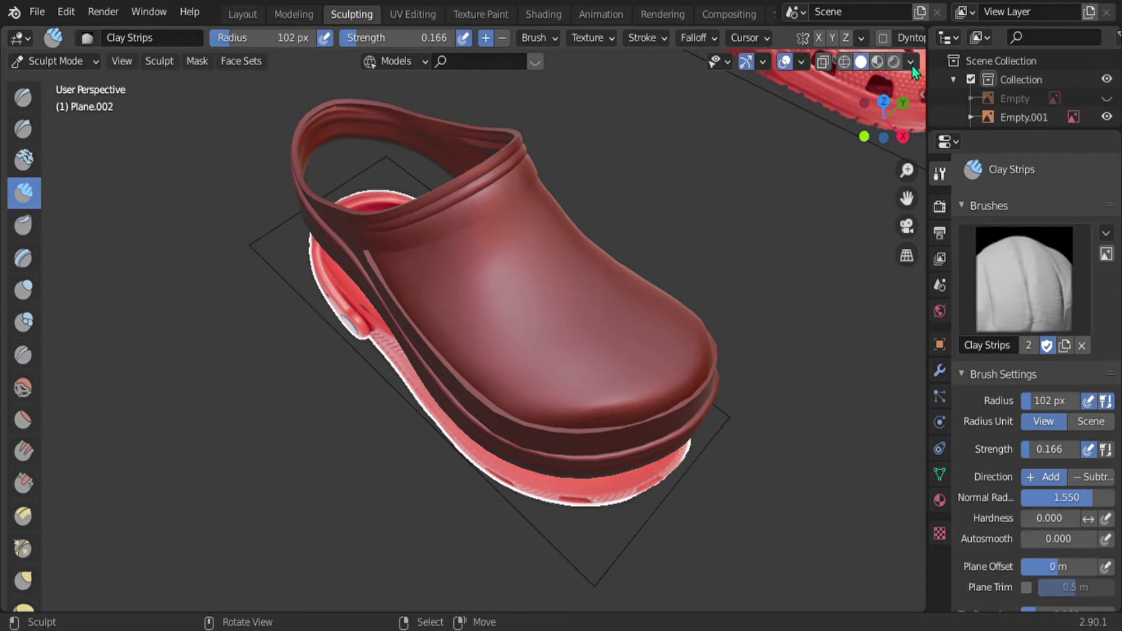
Step: Set the viewport shading to the glossy red MatCap and turn the view to the clog's side
left_click(911, 62)
left_click(853, 216)
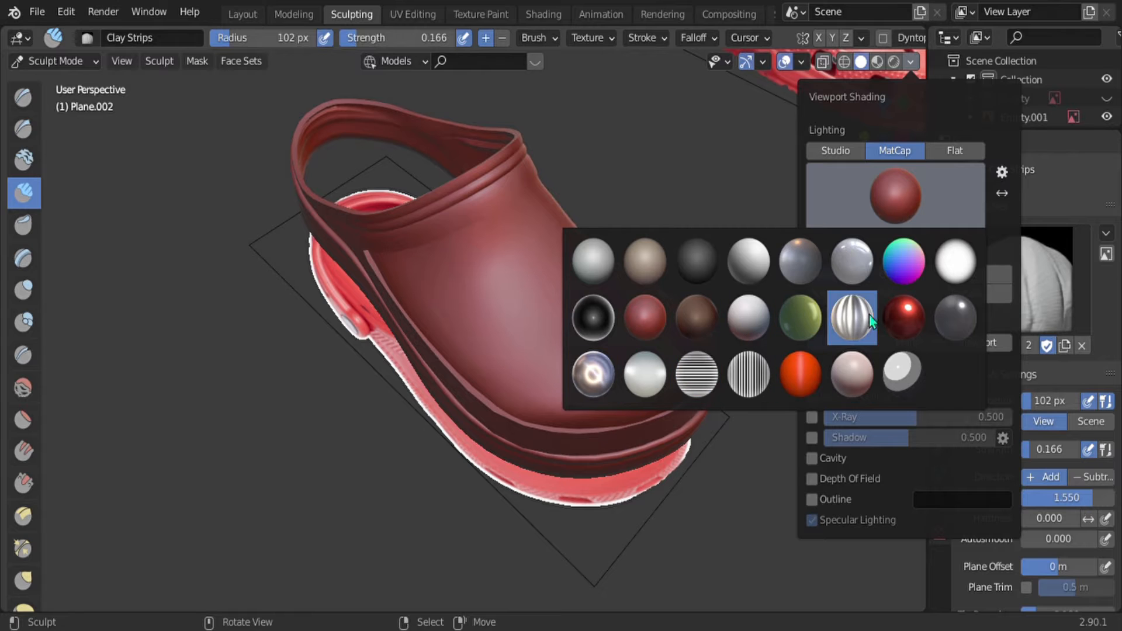
left_click(904, 318)
mouse_move(829, 315)
middle_mouse_down()
mouse_move(698, 250)
mouse_move(643, 327)
mouse_move(584, 375)
mouse_move(567, 345)
mouse_move(665, 236)
mouse_move(588, 344)
middle_mouse_up()
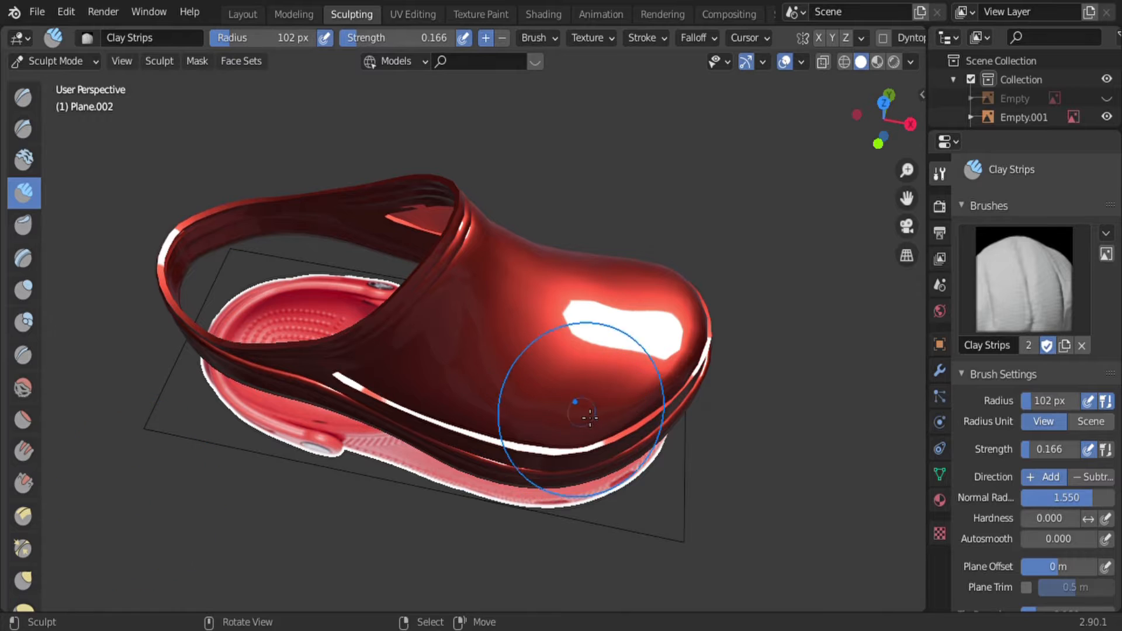
Step: Use the Grab brush at a radius of 102 px to reshape the upper's lower edge along the side toward the toe
key("g")
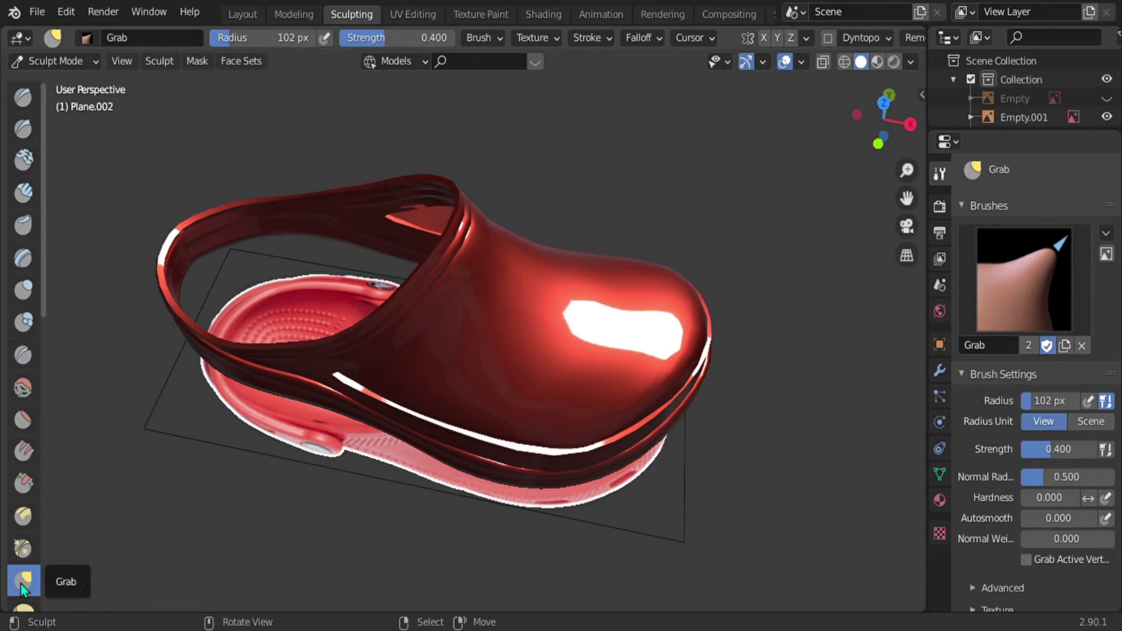
middle_click_drag(596, 457, 553, 454)
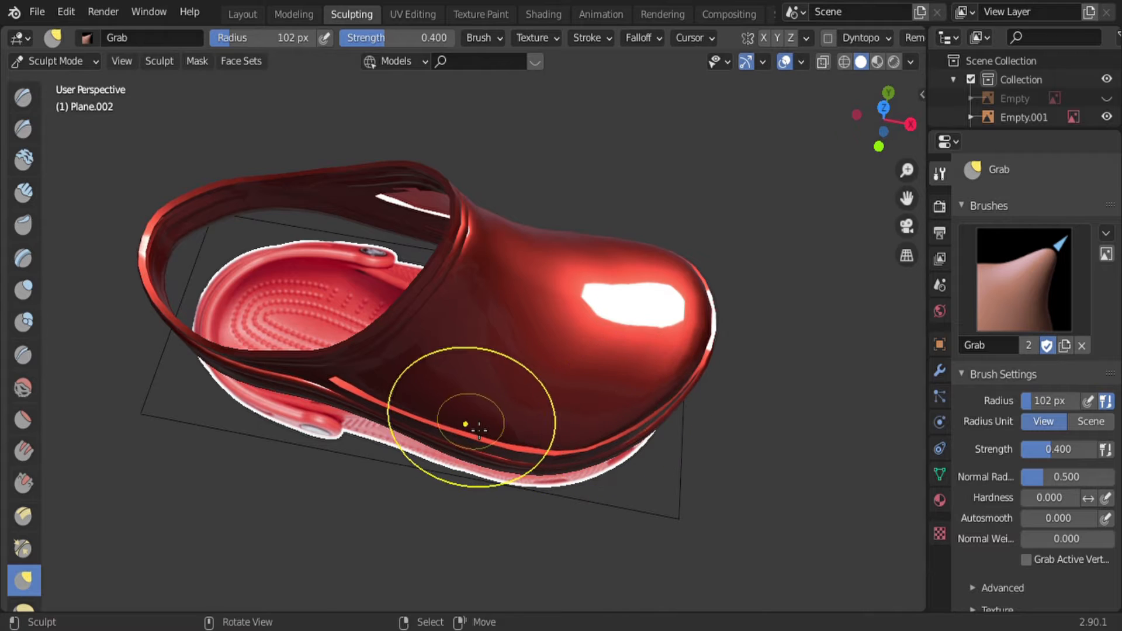
left_click_drag(498, 430, 500, 438)
mouse_move(355, 391)
left_mouse_down()
mouse_move(343, 391)
mouse_move(414, 417)
left_mouse_up()
mouse_move(446, 422)
left_mouse_down()
mouse_move(549, 460)
mouse_move(576, 440)
left_mouse_up()
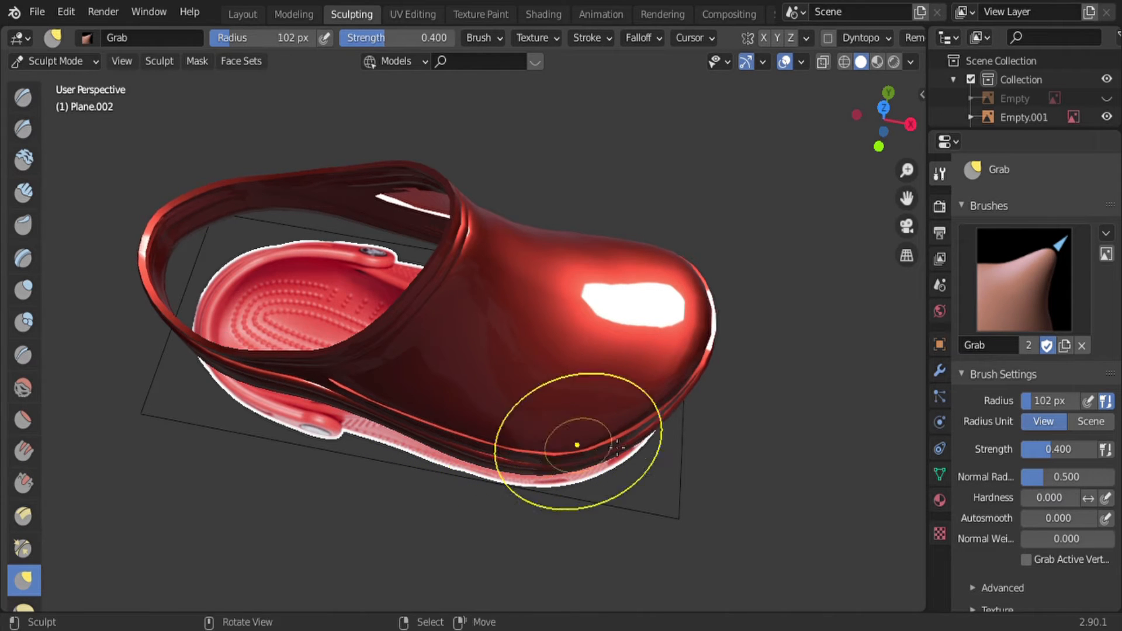
Step: Reduce the Grab brush's radius to 37 px for sculpting the toe area
mouse_move(576, 441)
middle_mouse_down()
mouse_move(722, 267)
mouse_move(613, 456)
middle_mouse_up()
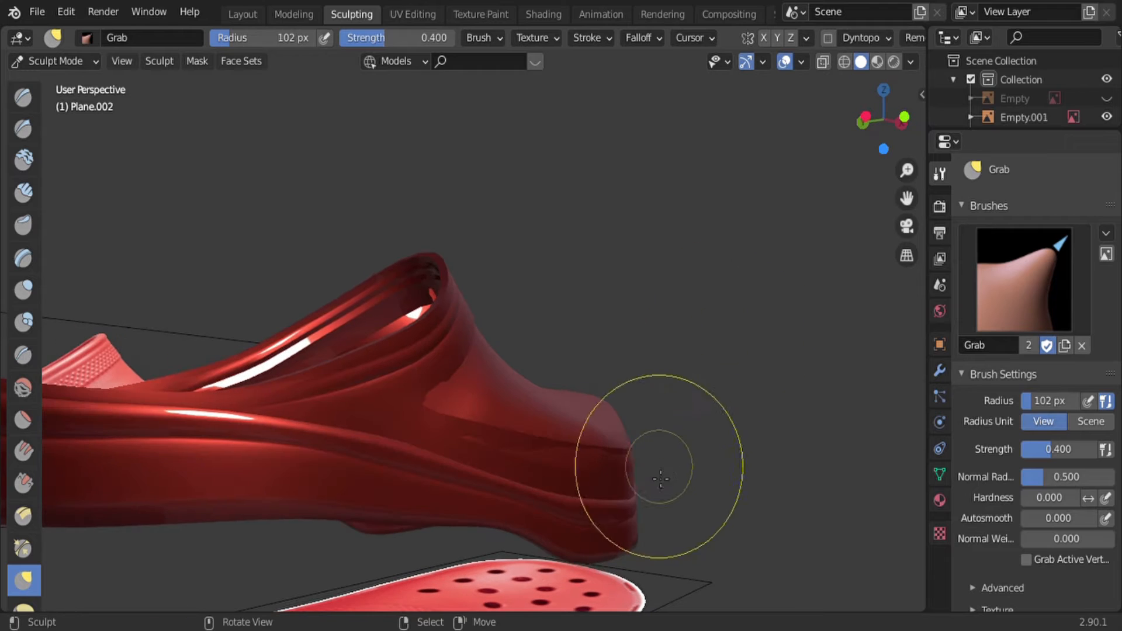
key("f")
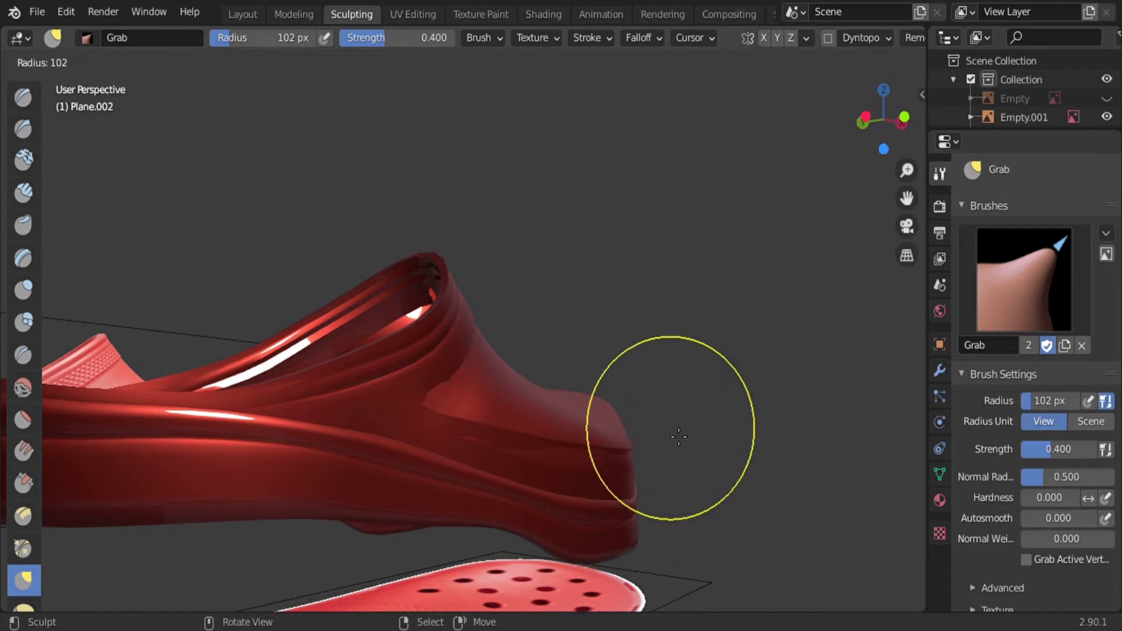
left_click(636, 437)
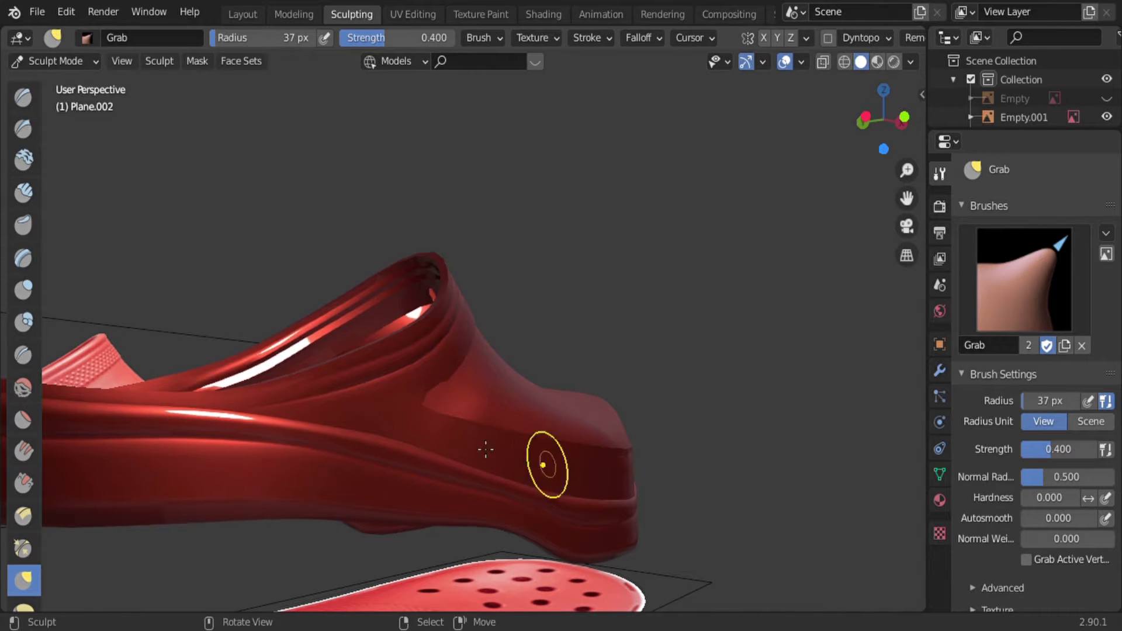
Step: Set the Grab brush's radius to 84 px and reshape the upper's lower edge around the toe and along its side
middle_click_drag(486, 450, 465, 387)
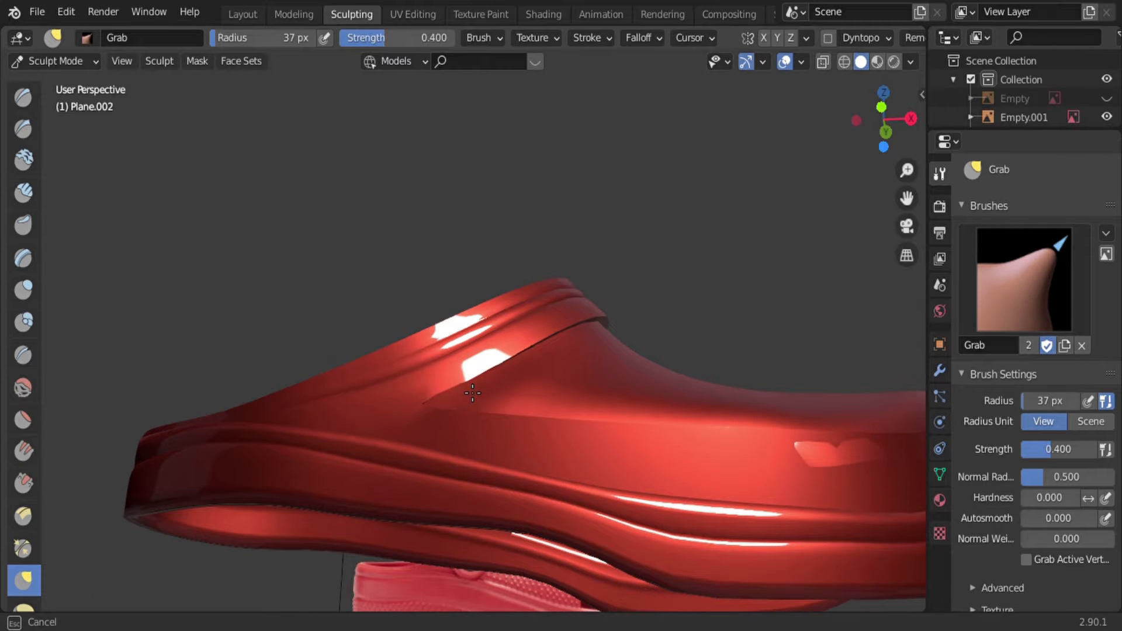
middle_click_drag(798, 504, 812, 482)
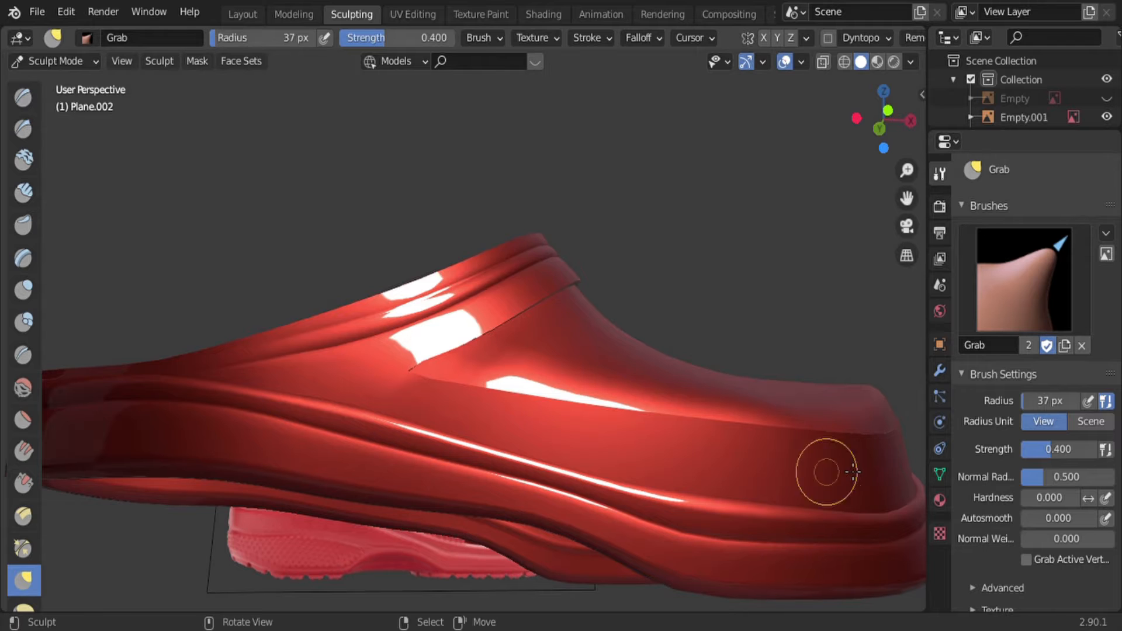
mouse_move(829, 477)
middle_mouse_down()
mouse_move(828, 517)
mouse_move(649, 493)
mouse_move(681, 464)
middle_mouse_up()
key("f")
left_click(794, 450)
left_click_drag(716, 386, 724, 390)
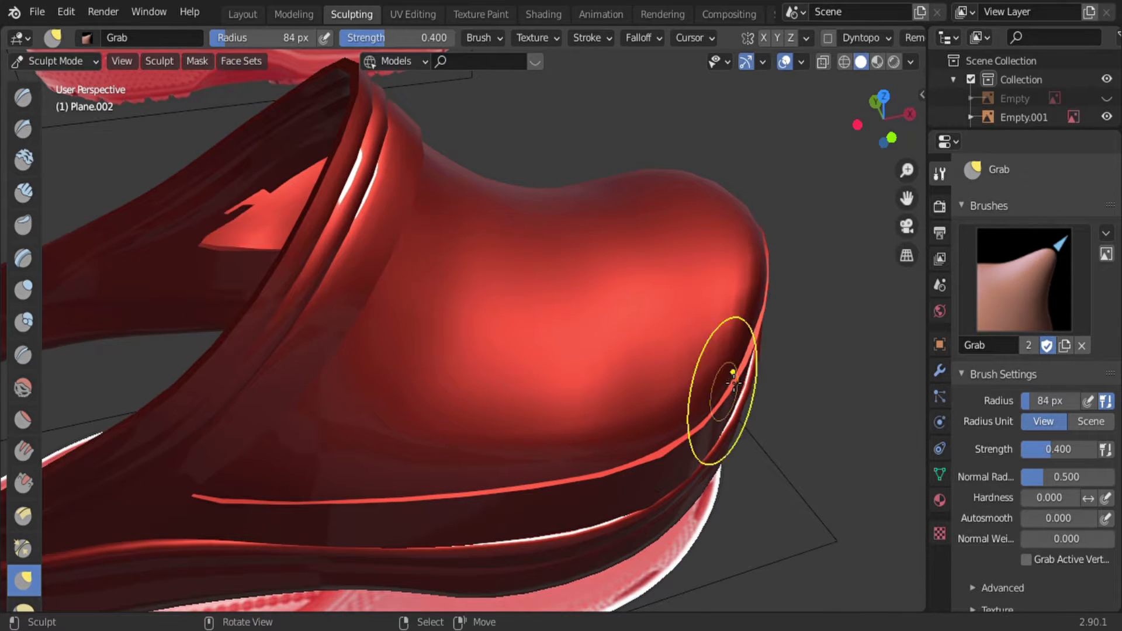
left_click_drag(742, 352, 765, 363)
left_click_drag(750, 354, 760, 359)
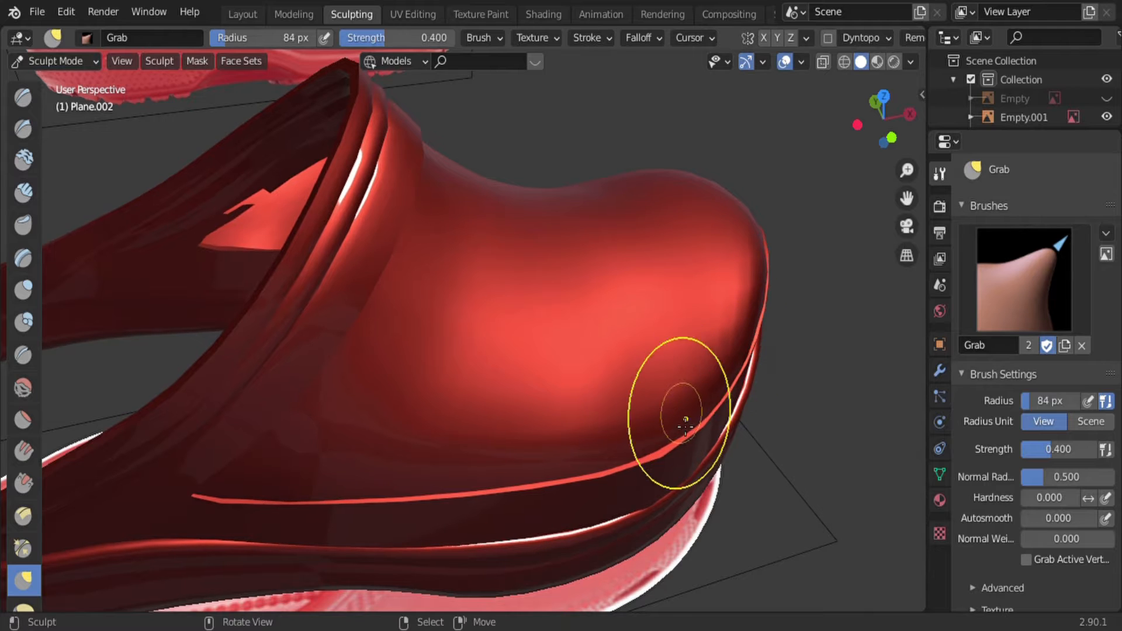
left_click_drag(656, 446, 664, 455)
left_click_drag(646, 499, 650, 503)
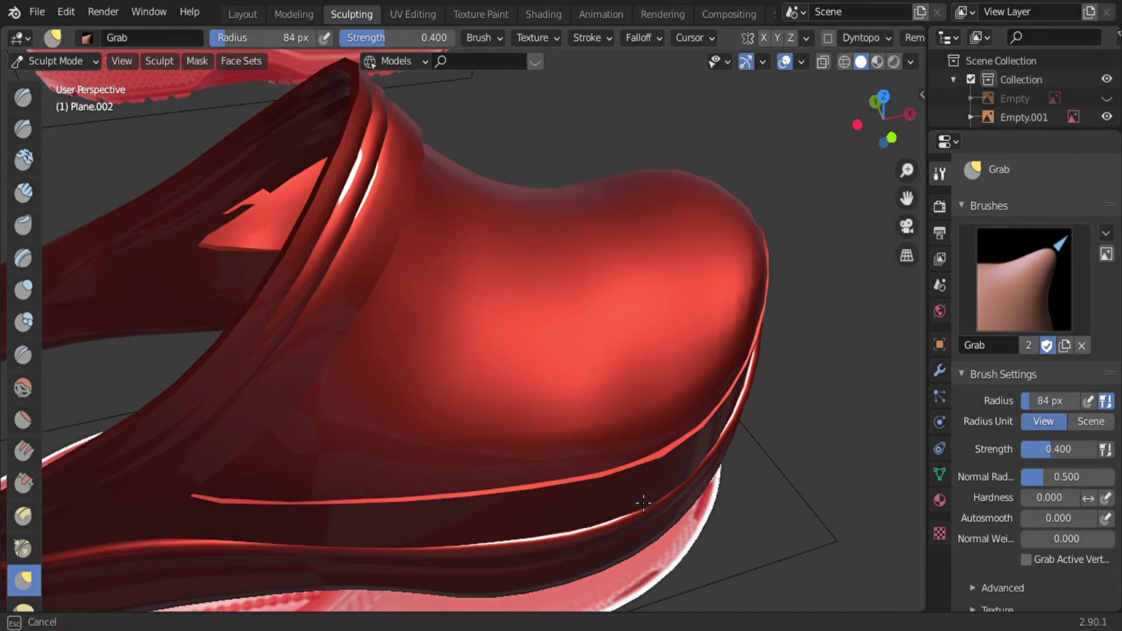
Step: Reduce the Grab brush's radius to 48 px and adjust the upper's surface at the front of the toe
middle_click_drag(662, 500, 694, 385)
key("f")
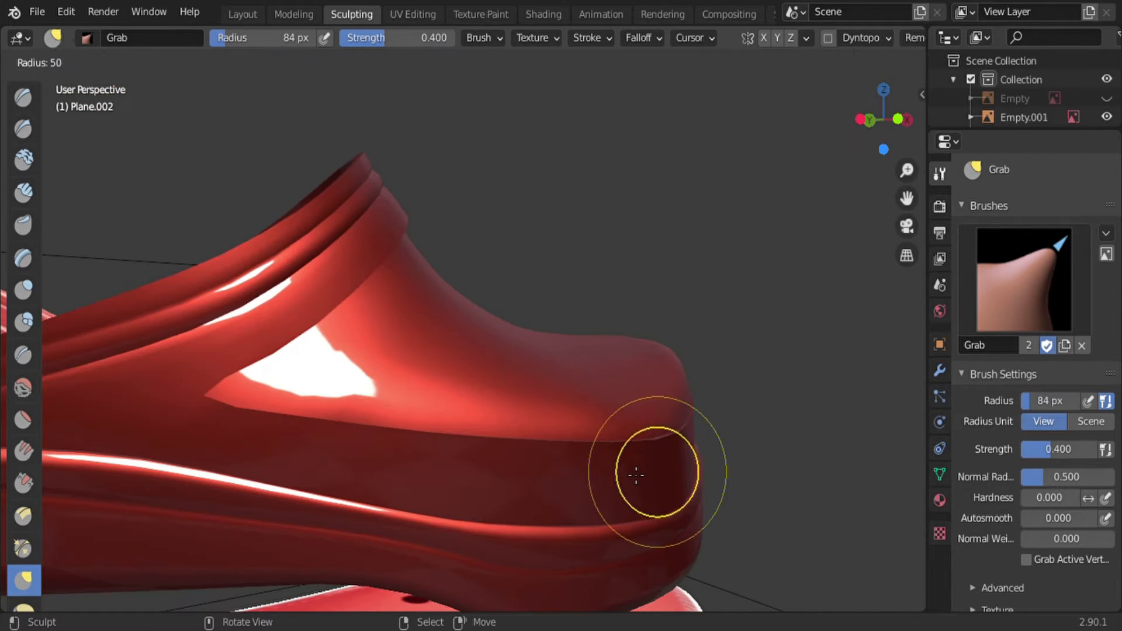
left_click(637, 475)
left_click_drag(643, 469, 636, 468)
Step: Enlarge the Grab brush to 90 px and fit the upper's toe tip and side edge to the sole's outline from above
mouse_move(636, 468)
middle_mouse_down()
mouse_move(526, 493)
mouse_move(455, 380)
mouse_move(438, 484)
middle_mouse_up()
middle_click_drag(634, 346, 559, 445, "shift")
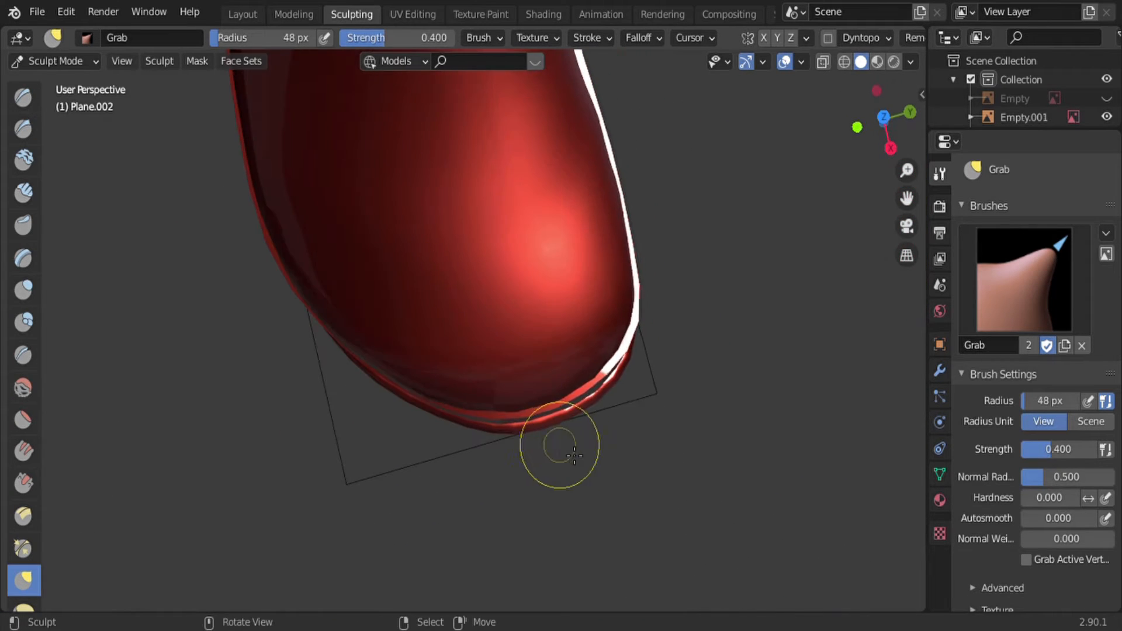
key("f")
left_click(631, 445)
mouse_move(520, 421)
left_mouse_down()
mouse_move(582, 393)
mouse_move(507, 427)
left_mouse_up()
mouse_move(616, 354)
left_mouse_down()
mouse_move(631, 355)
mouse_move(614, 346)
left_mouse_up()
middle_click_drag(613, 346, 617, 301)
left_click_drag(618, 301, 637, 308)
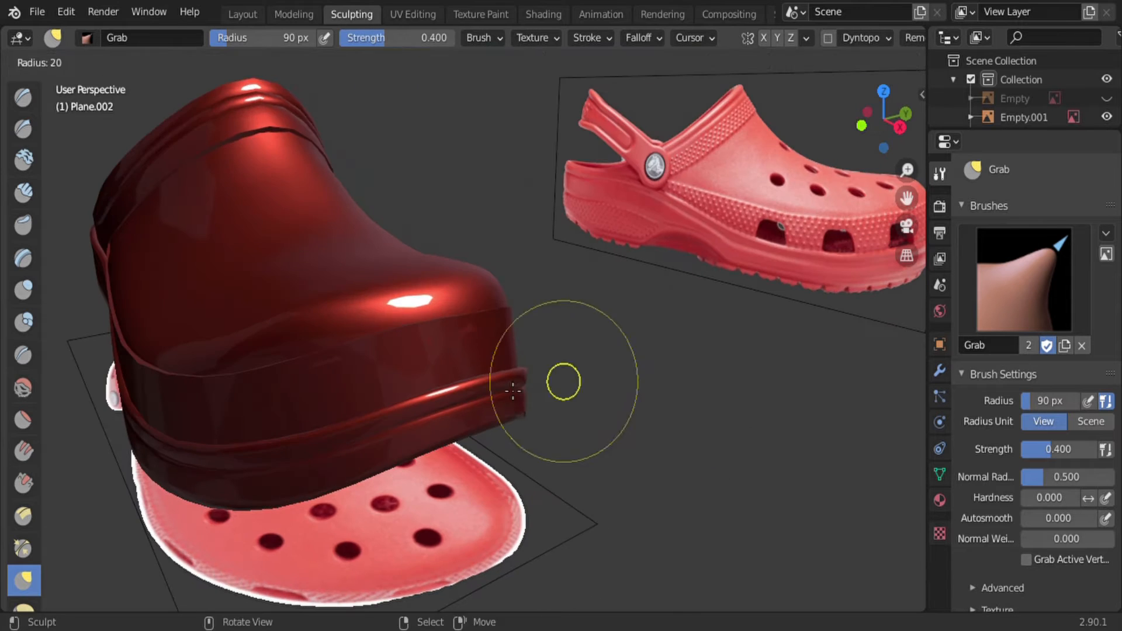
Step: Set the Grab brush's radius to 64 px and refine the upper's lower edge on both sides of the toe
mouse_move(562, 381)
middle_mouse_down()
mouse_move(381, 363)
mouse_move(488, 328)
mouse_move(575, 479)
middle_mouse_up()
key("f")
left_click(658, 380)
left_click_drag(642, 341, 646, 345)
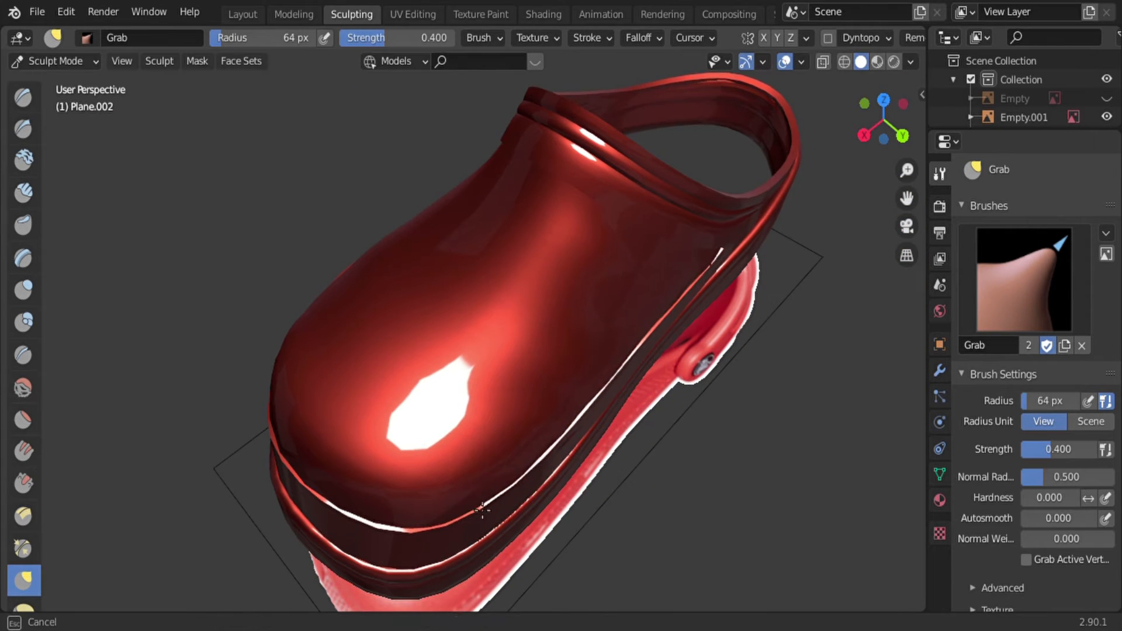
left_click_drag(482, 510, 481, 508)
Step: Try other MatCaps on the clog, including the matte reddish-brown one, and set the viewport shading to the glossy silver MatCap
mouse_move(621, 368)
middle_mouse_down()
mouse_move(626, 292)
mouse_move(568, 299)
middle_mouse_up()
left_click(910, 62)
left_click(908, 185)
left_click(866, 381)
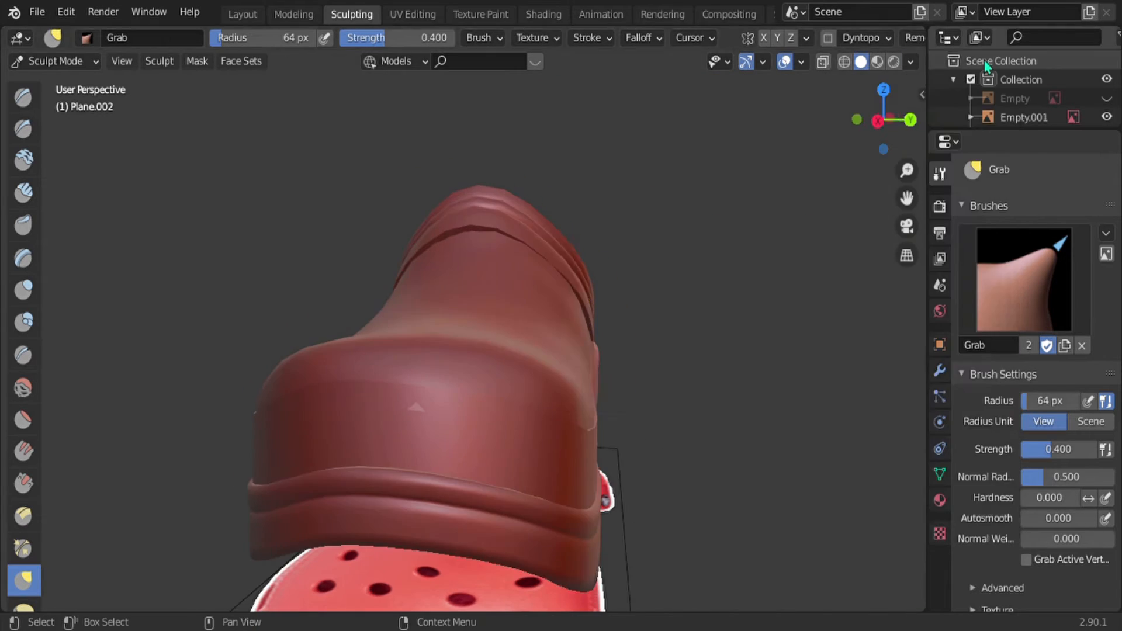
left_click(910, 62)
left_click(893, 193)
left_click(819, 324)
mouse_move(666, 304)
middle_mouse_down()
mouse_move(670, 423)
mouse_move(695, 310)
mouse_move(262, 14)
middle_mouse_up()
left_click(911, 62)
left_click(1004, 193)
left_click(1004, 194)
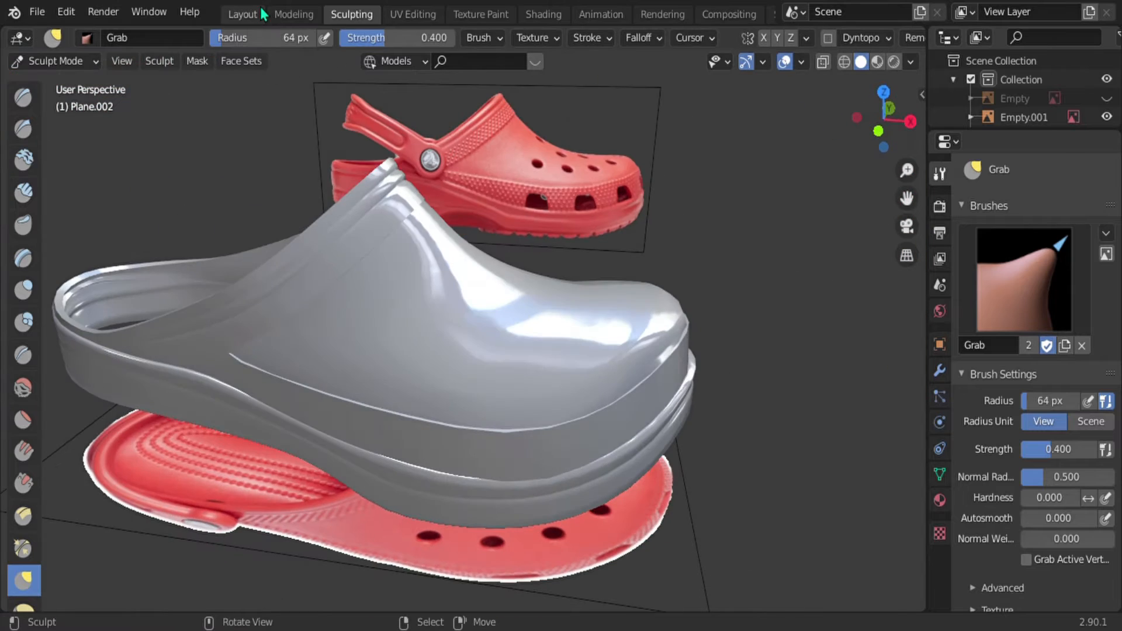
Step: Switch to the Layout workspace and view the clog from the front and from above the toe
left_click(261, 14)
mouse_move(580, 302)
middle_mouse_down()
mouse_move(442, 292)
mouse_move(473, 239)
mouse_move(602, 251)
middle_mouse_up()
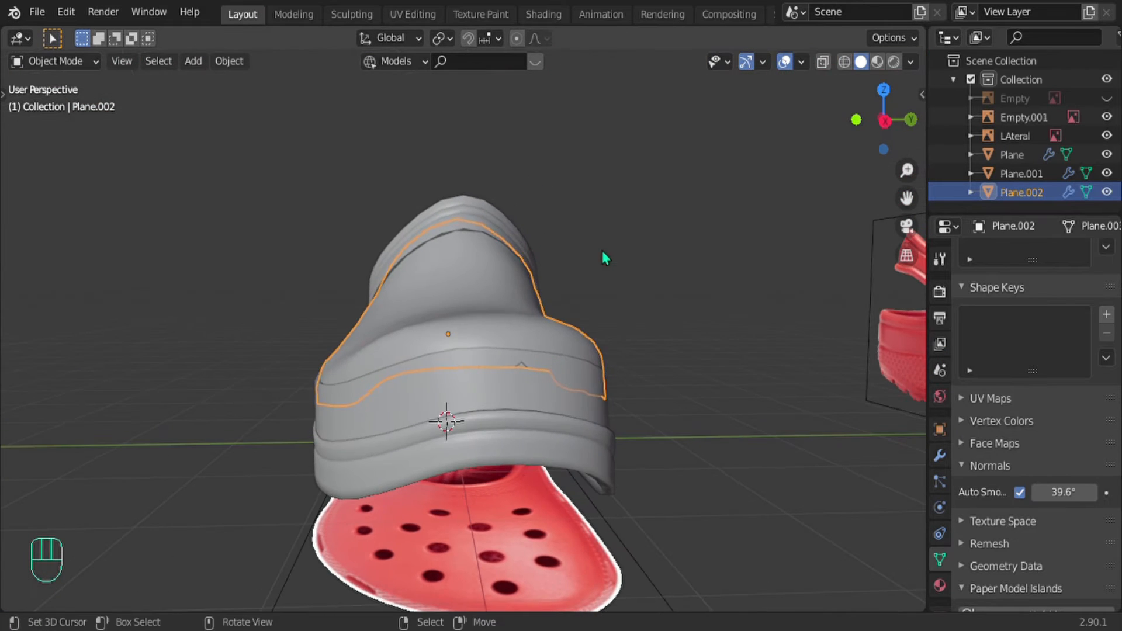
right_click(602, 250)
middle_click_drag(529, 310, 605, 374)
right_click(472, 341)
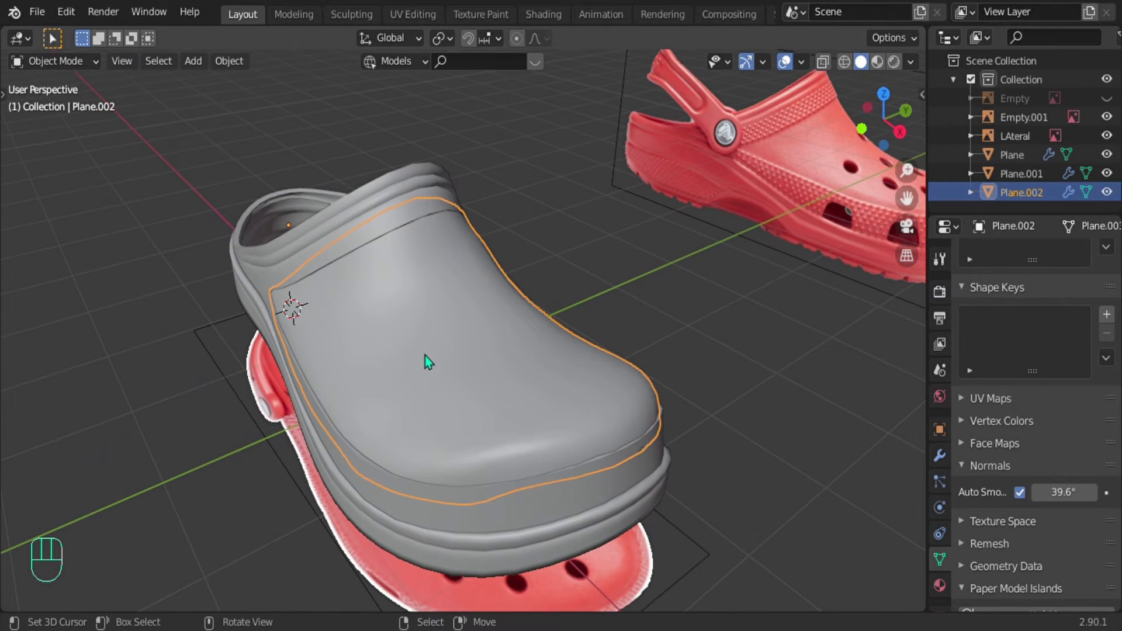
Step: Preview the clog with Flat lighting and the dark grey and glossy red MatCaps, and return the lighting to Studio
left_click(910, 62)
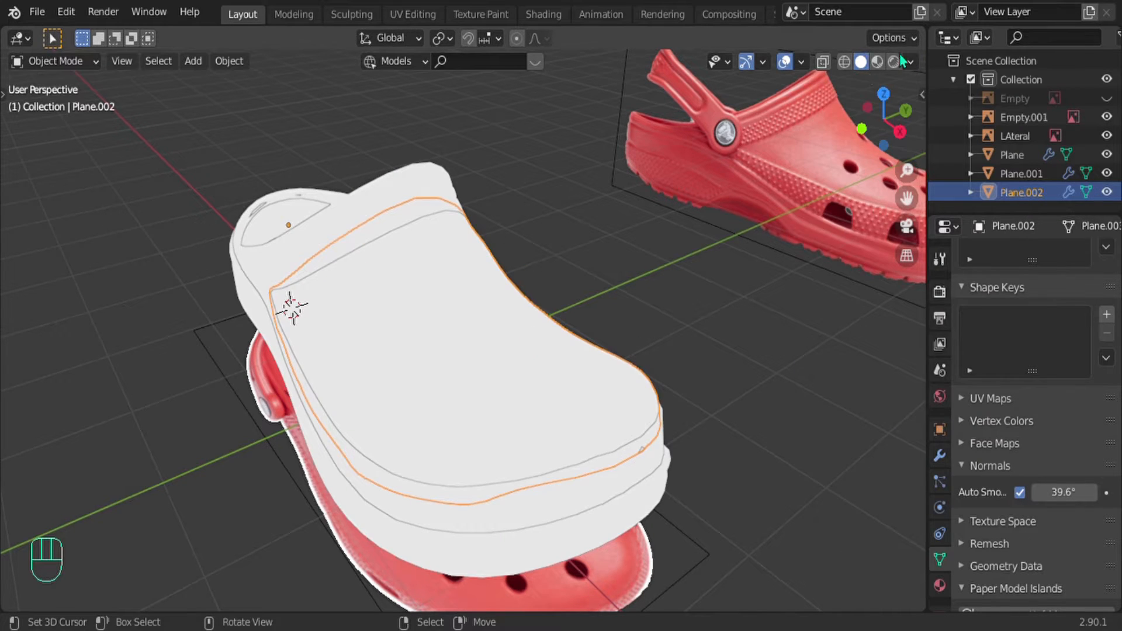
left_click(909, 61)
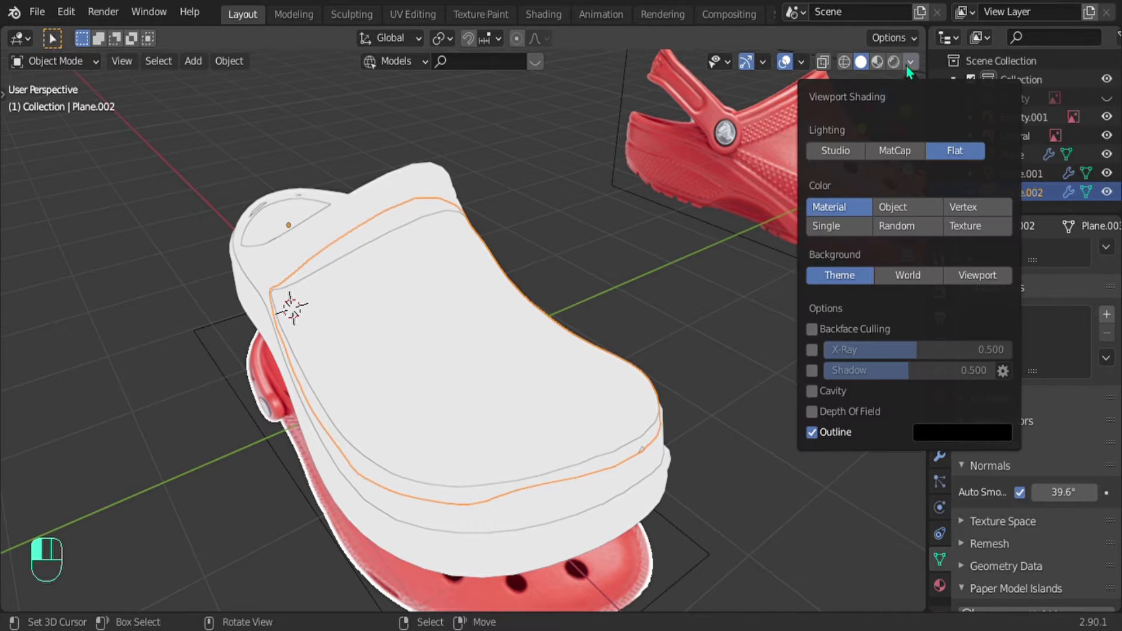
left_click(894, 151)
left_click(907, 197)
left_click(957, 317)
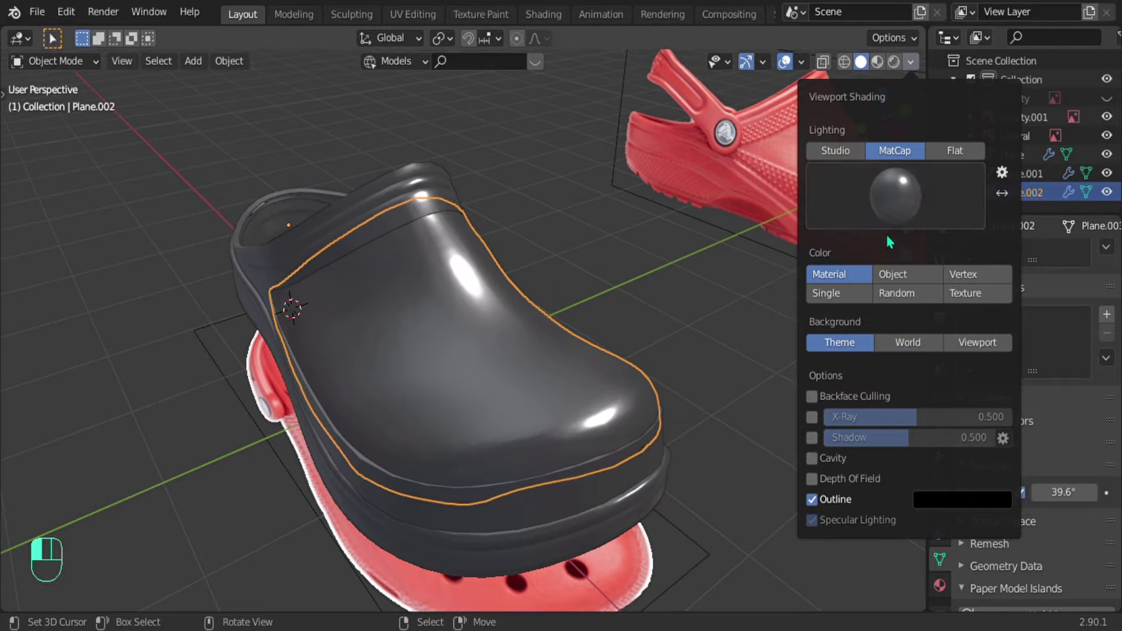
left_click(900, 210)
left_click(903, 317)
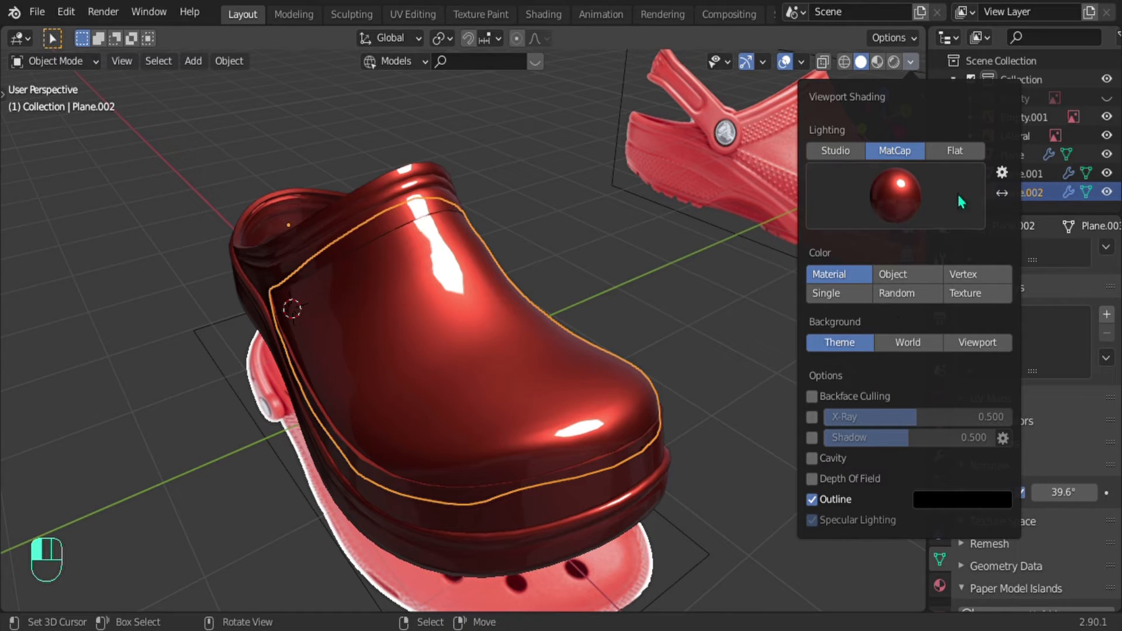
left_click(836, 155)
left_click(484, 195)
Step: Examine how the upper meets the sole around the toe and along the side, and deselect the upper
middle_click_drag(514, 265, 708, 363)
key("Tab")
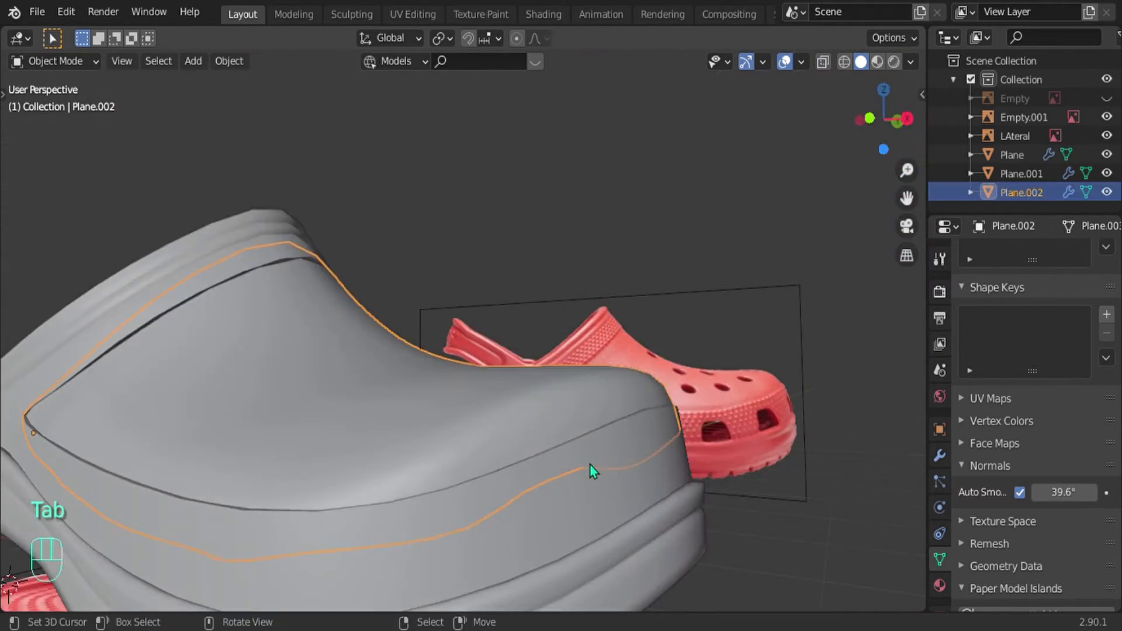
middle_click_drag(590, 464, 735, 411)
scroll(507, 479, "down", 1)
middle_click_drag(537, 453, 643, 475, "shift")
middle_click_drag(532, 459, 470, 454)
left_click(625, 323)
middle_click_drag(625, 324, 643, 481)
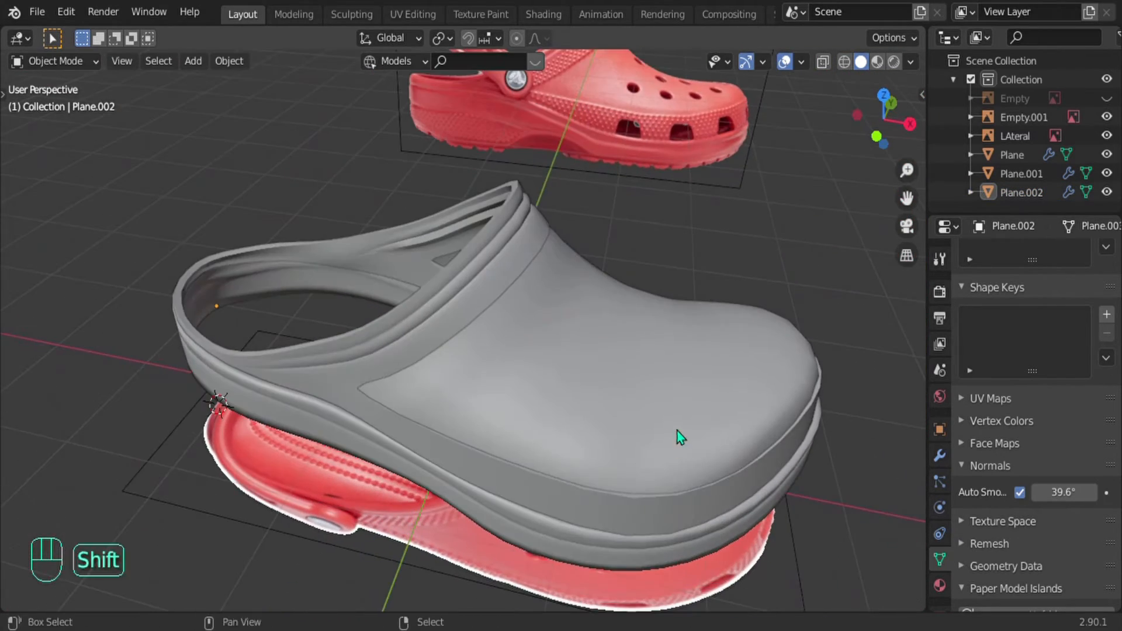
middle_click_drag(676, 433, 521, 397, "shift")
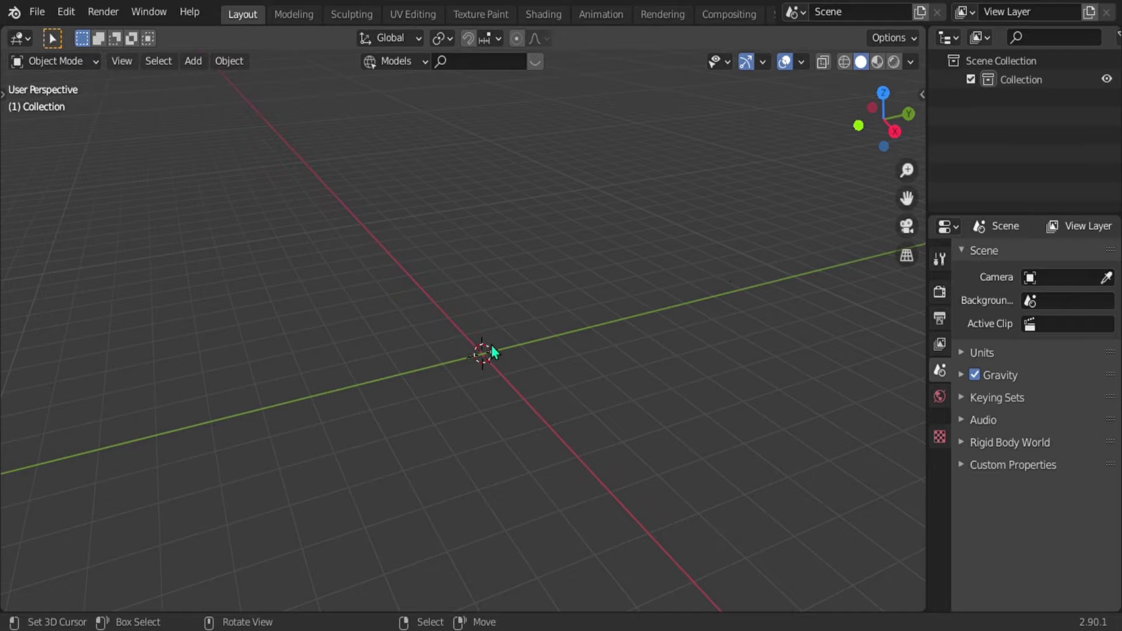
Step: Add a plane at the origin of the empty scene and scale it up by about 3.688
middle_click_drag(643, 350, 586, 349, "shift")
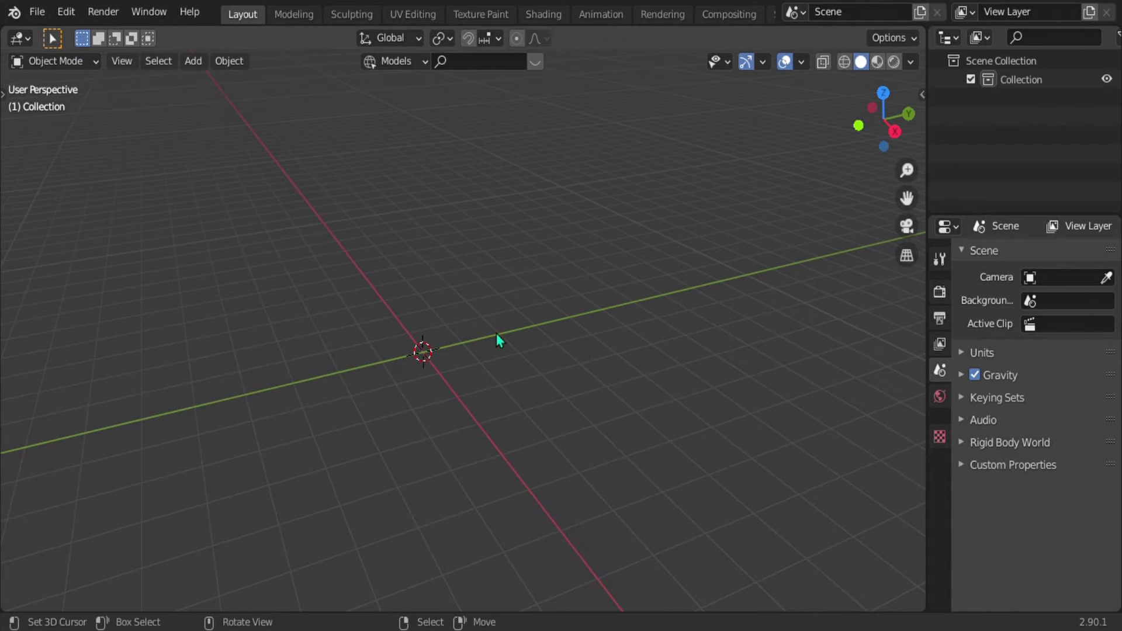
key("shift+a")
mouse_move(490, 250)
left_click(558, 253)
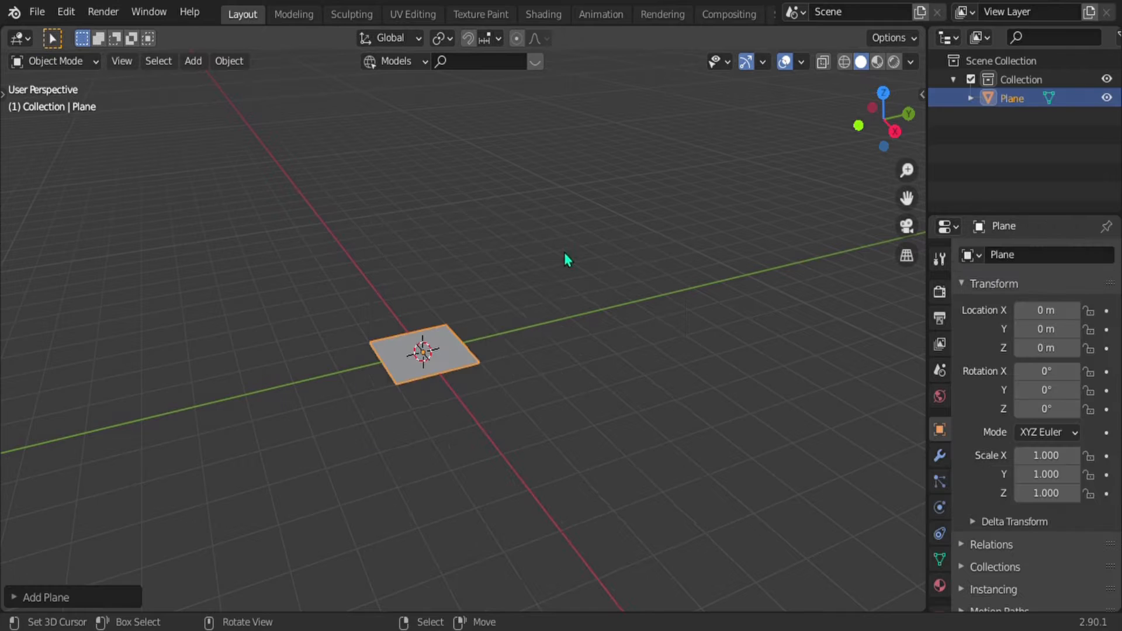
key("s")
left_click(671, 463)
scroll(484, 366, "up", 2)
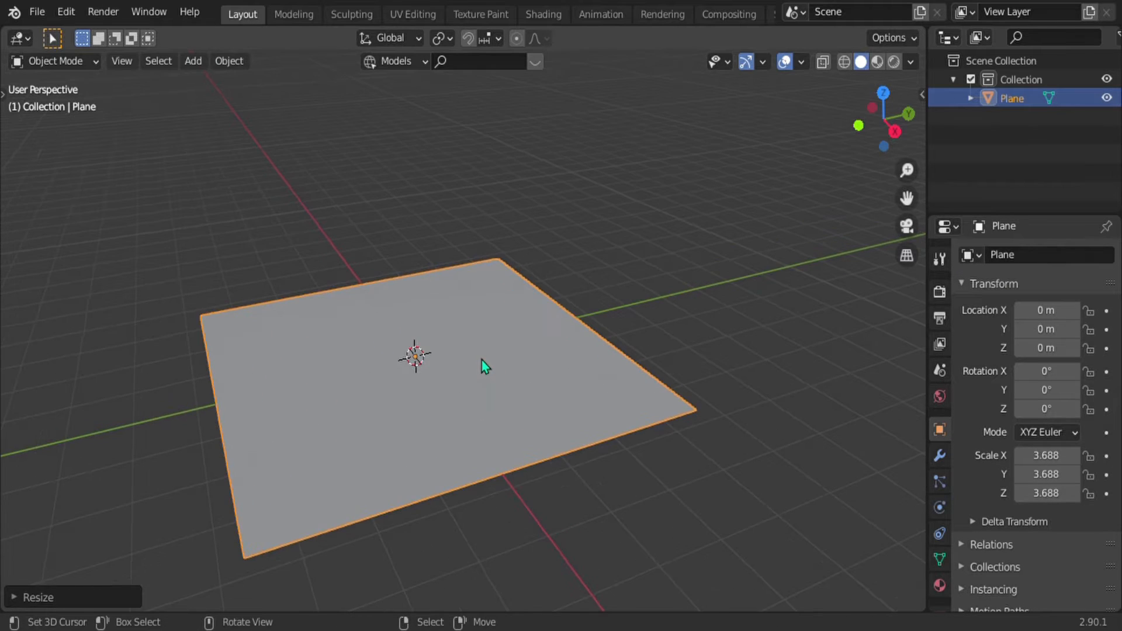
Step: Subdivide the whole plane repeatedly in Edit Mode into a dense grid of small square faces
middle_click_drag(483, 366, 467, 346)
key("Tab")
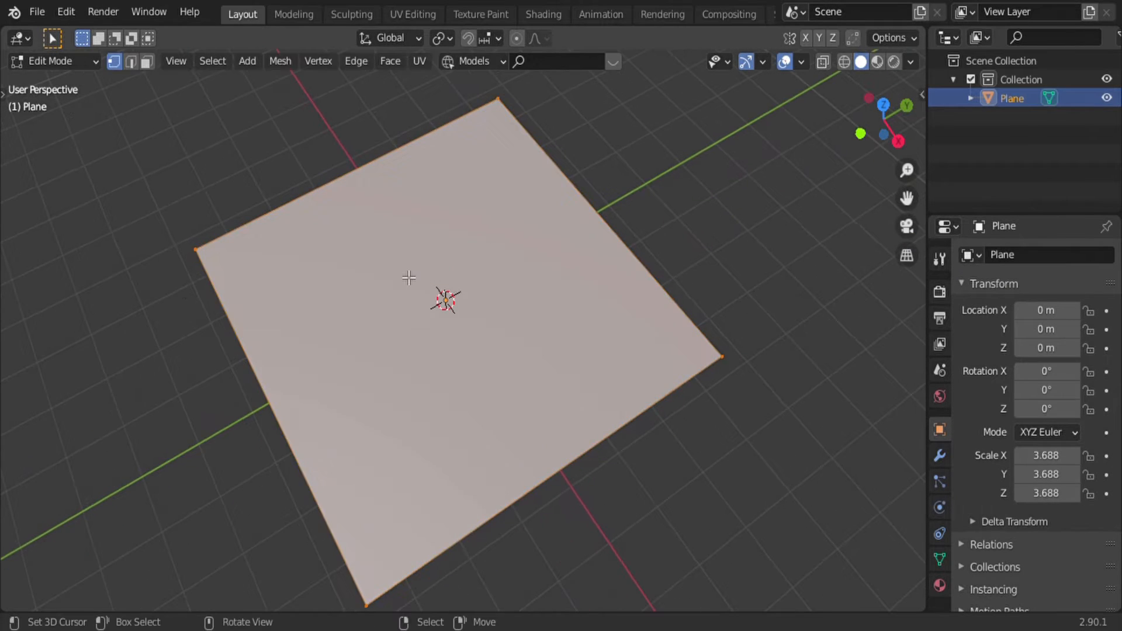
key("w")
left_click(327, 170)
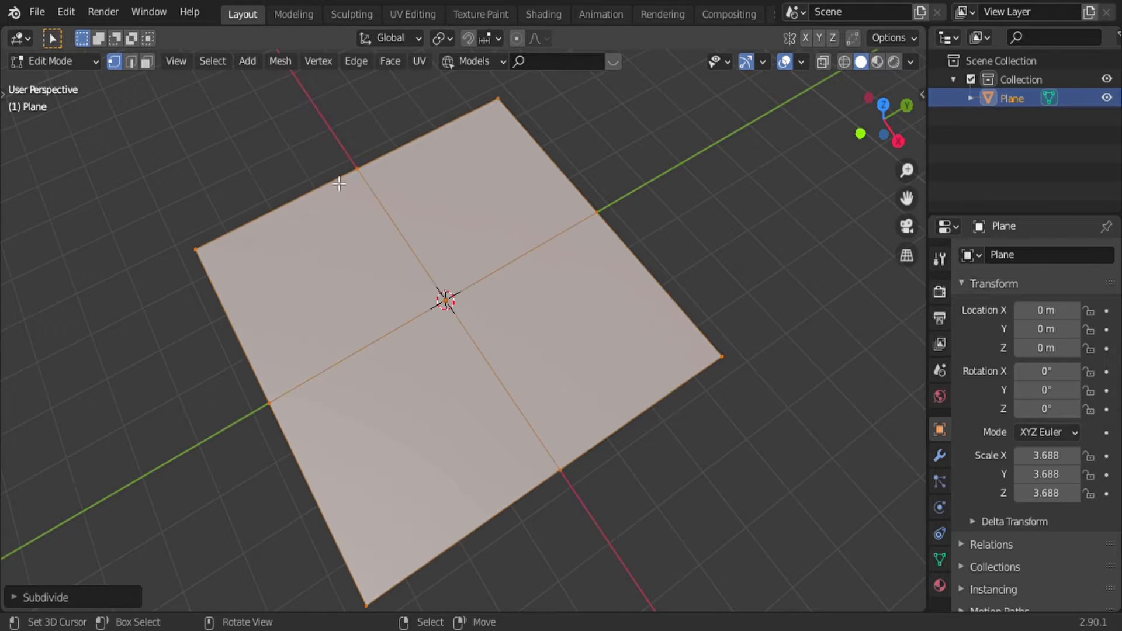
key("shift+r")
key("shift+r")
key("shift+r")
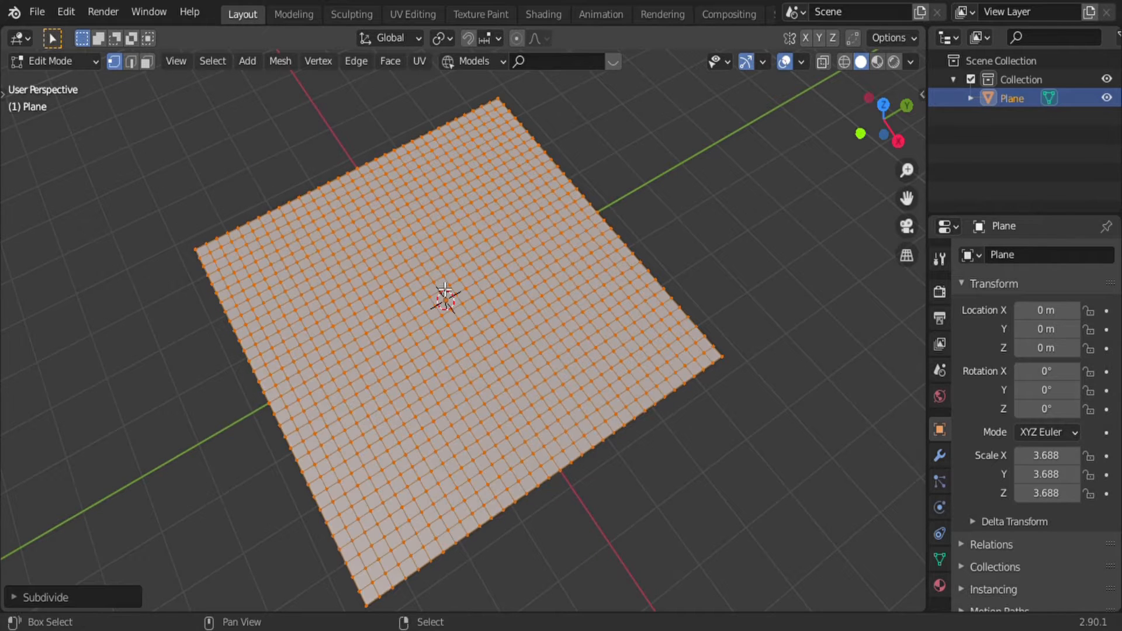
Step: Select the square ring of eight vertices surrounding a single point near the plane's corner
middle_click_drag(361, 286, 451, 323)
scroll(361, 288, "up", 1)
scroll(338, 281, "up", 4)
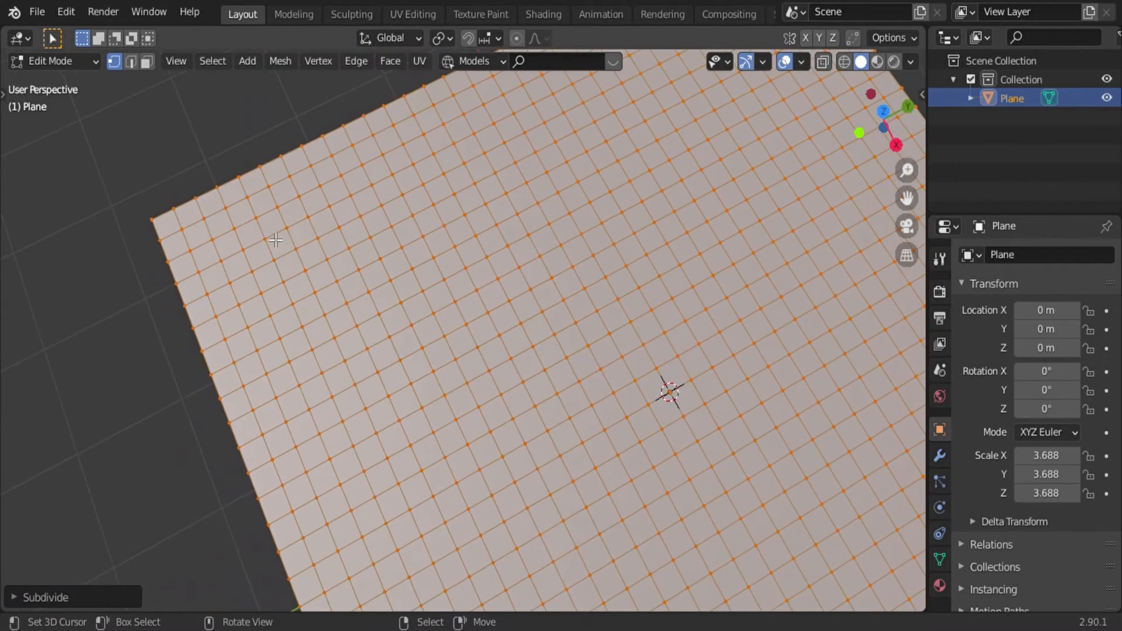
left_click(278, 246)
left_click(308, 218, "shift")
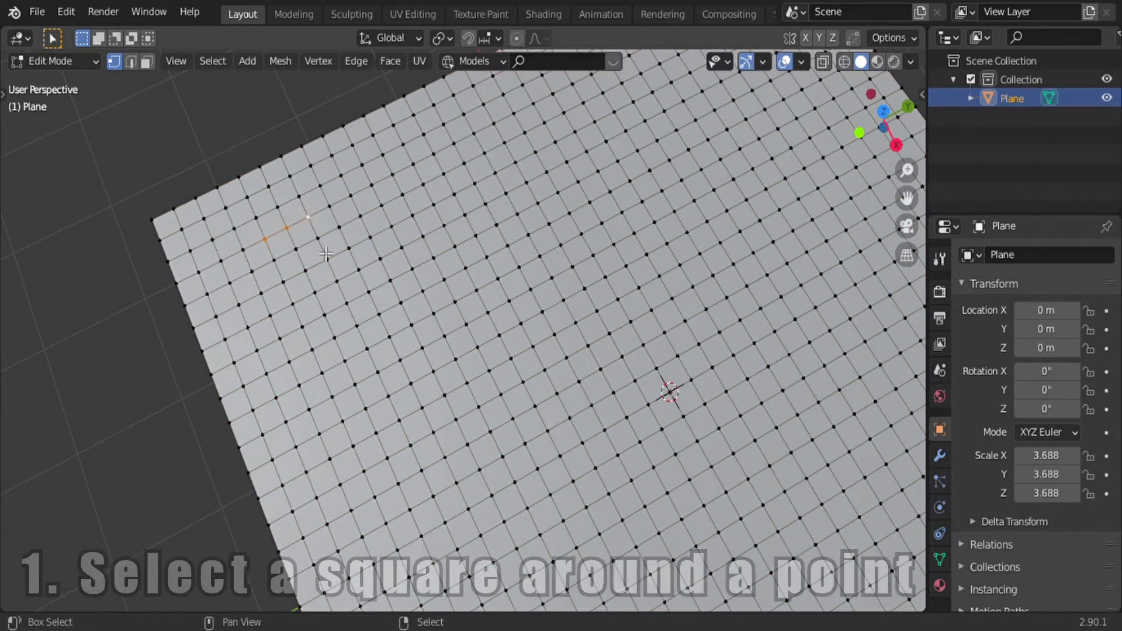
left_click(318, 238, "shift")
left_click(327, 259, "shift")
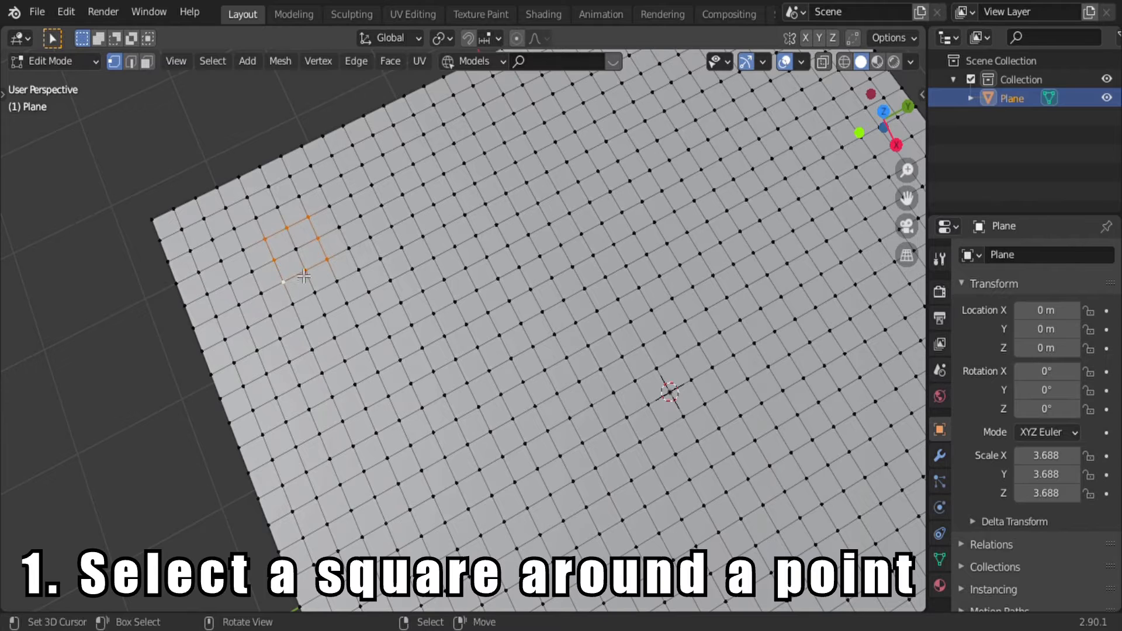
Step: Turn the selected ring of vertices into a circle with LoopTools Circle and rotate it slightly
right_click(297, 259)
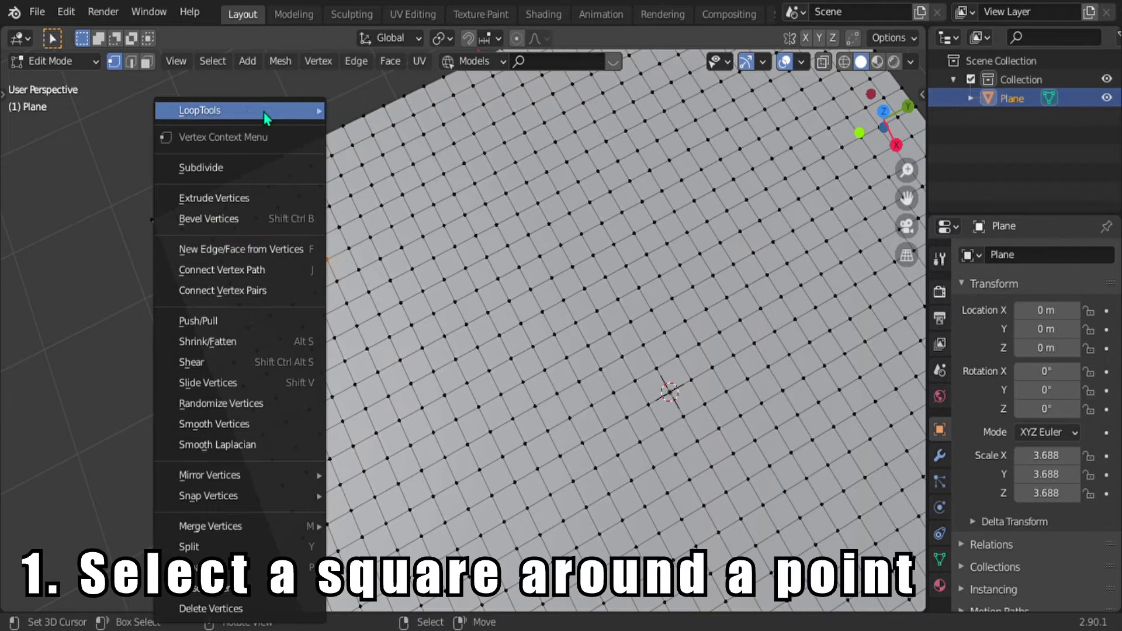
mouse_move(247, 111)
left_click(364, 133)
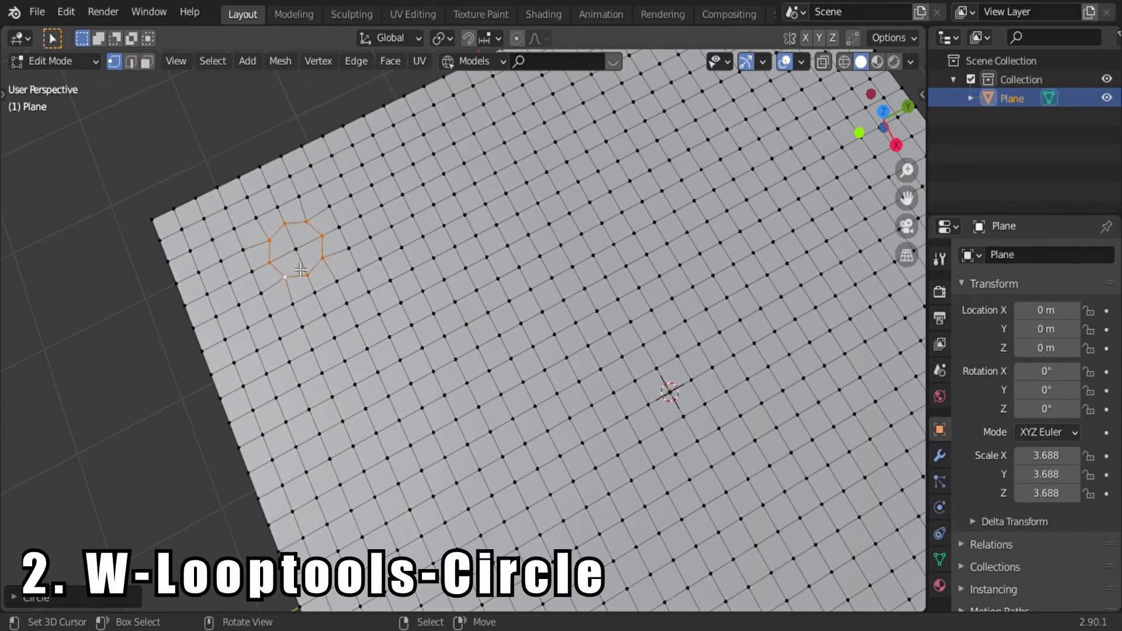
key("r")
left_click(310, 305)
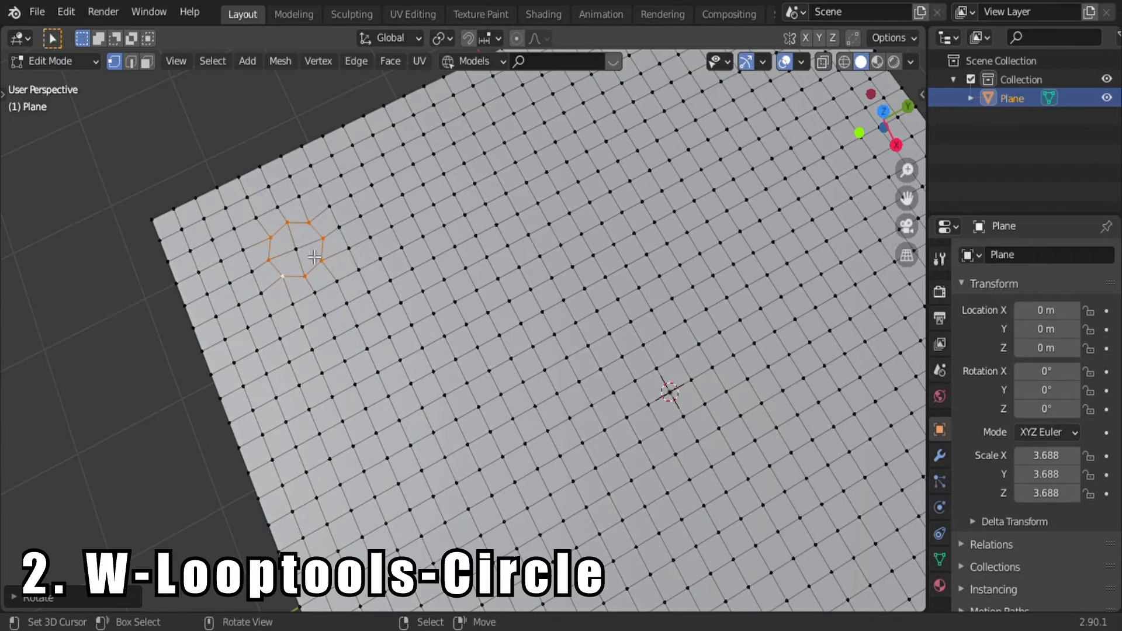
Step: Search the add-ons in Preferences for LoopTools with the term "loopt"
right_click(327, 250)
mouse_move(333, 111)
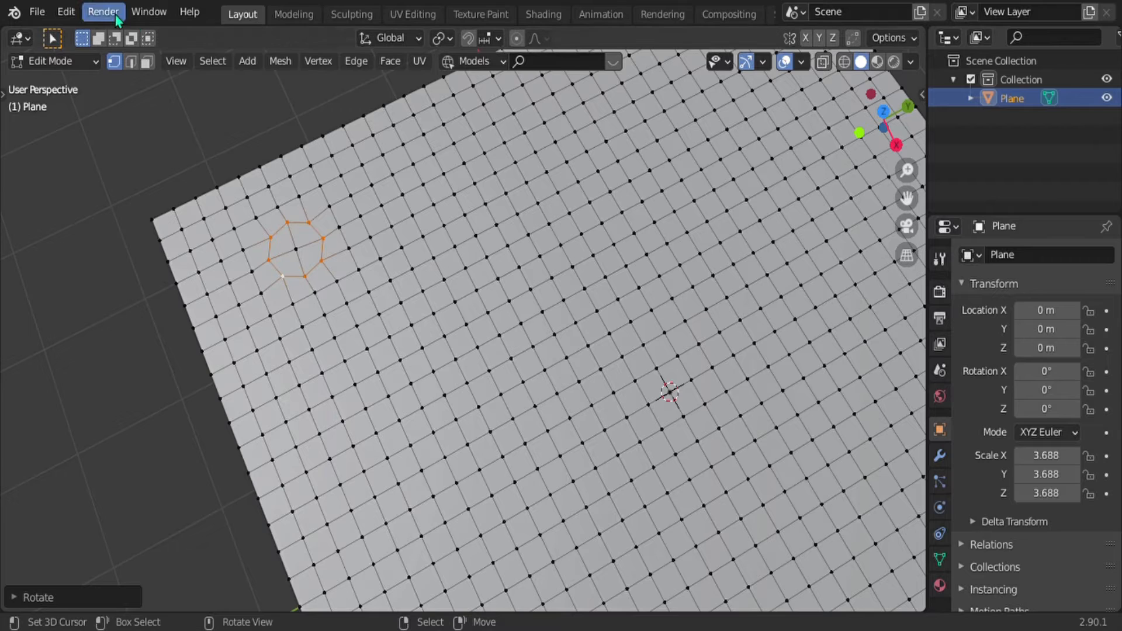
left_click(66, 13)
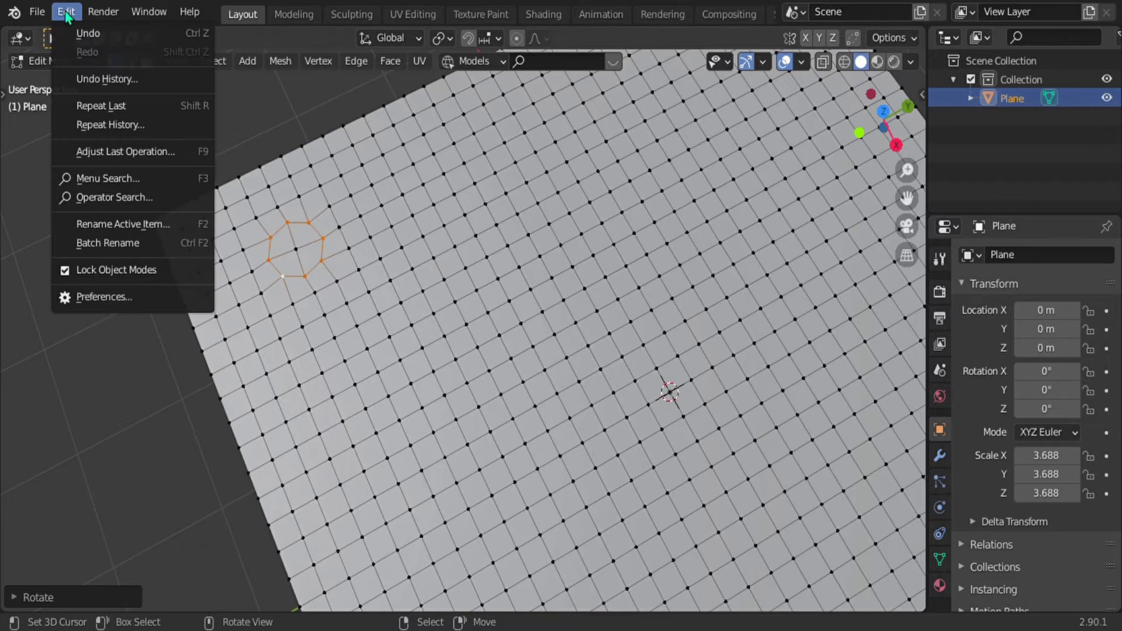
left_click(132, 295)
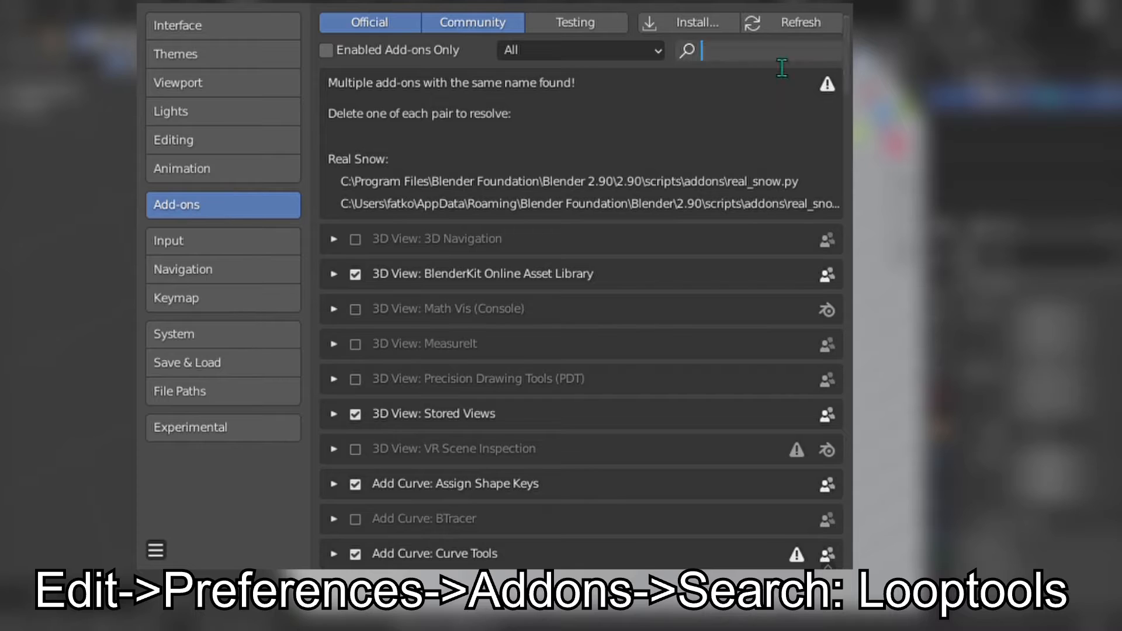
type("loop")
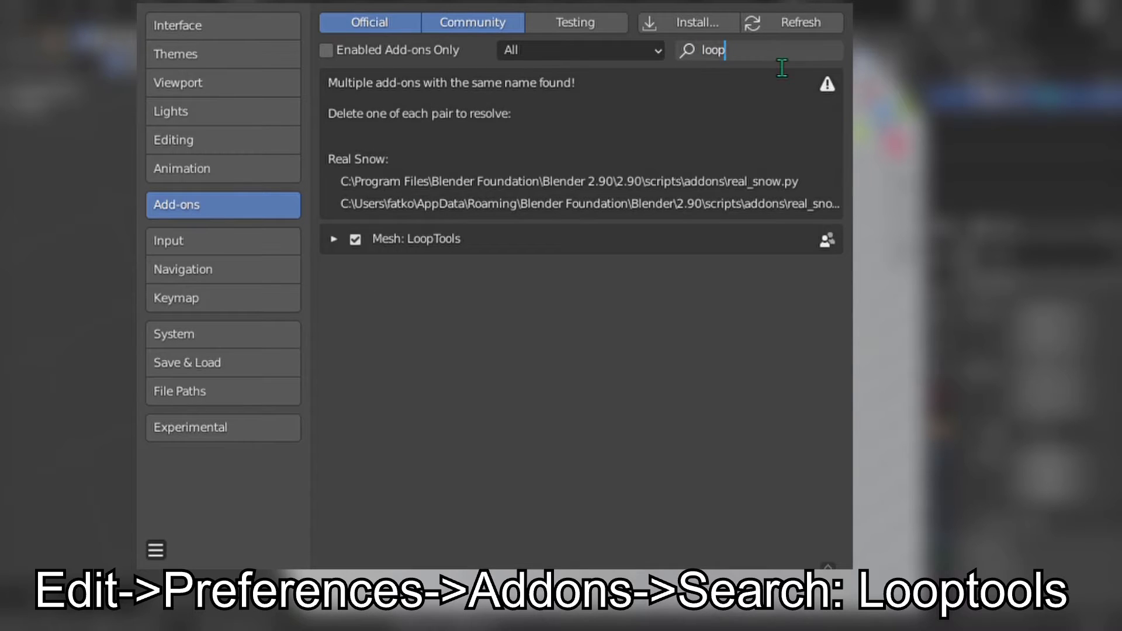
type("t")
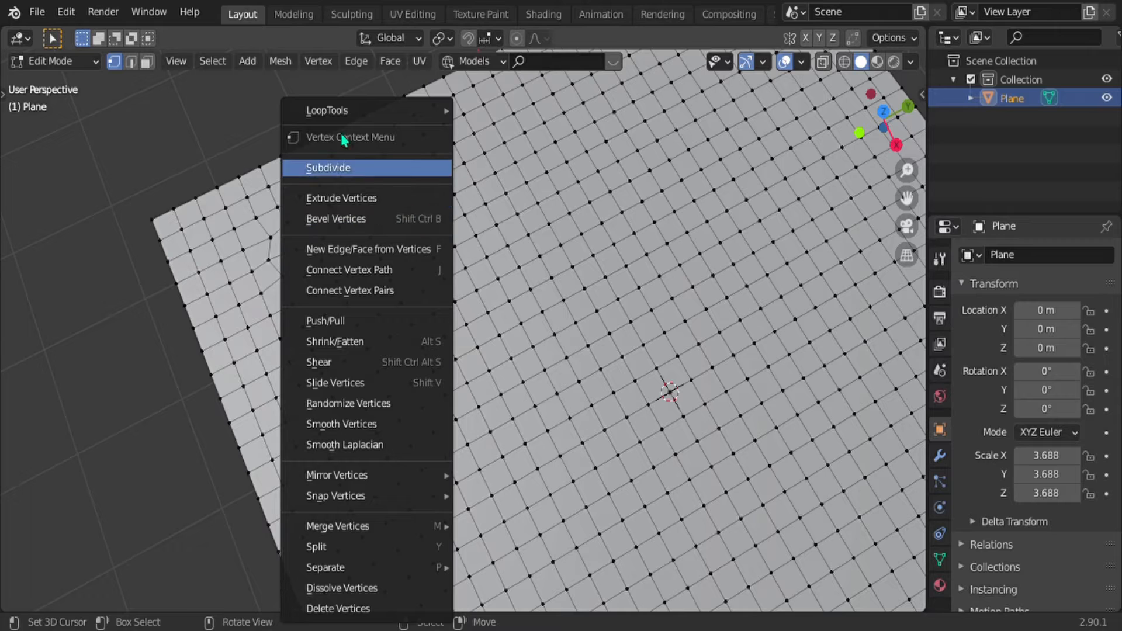
Step: Turn the second selected ring of vertices into a circle with LoopTools Circle and rotate it slightly
mouse_move(357, 109)
left_click(510, 130)
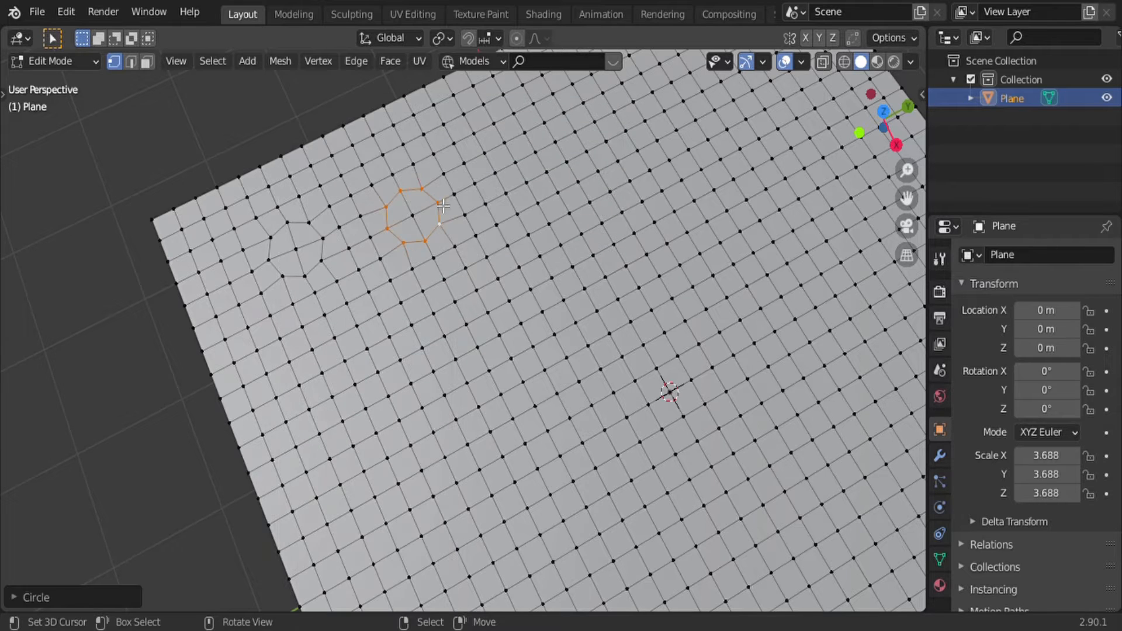
key("r")
left_click(431, 246)
Step: Select the faces inside both circles in face select mode and delete them to open two holes
key("3")
left_click(411, 210, "shift")
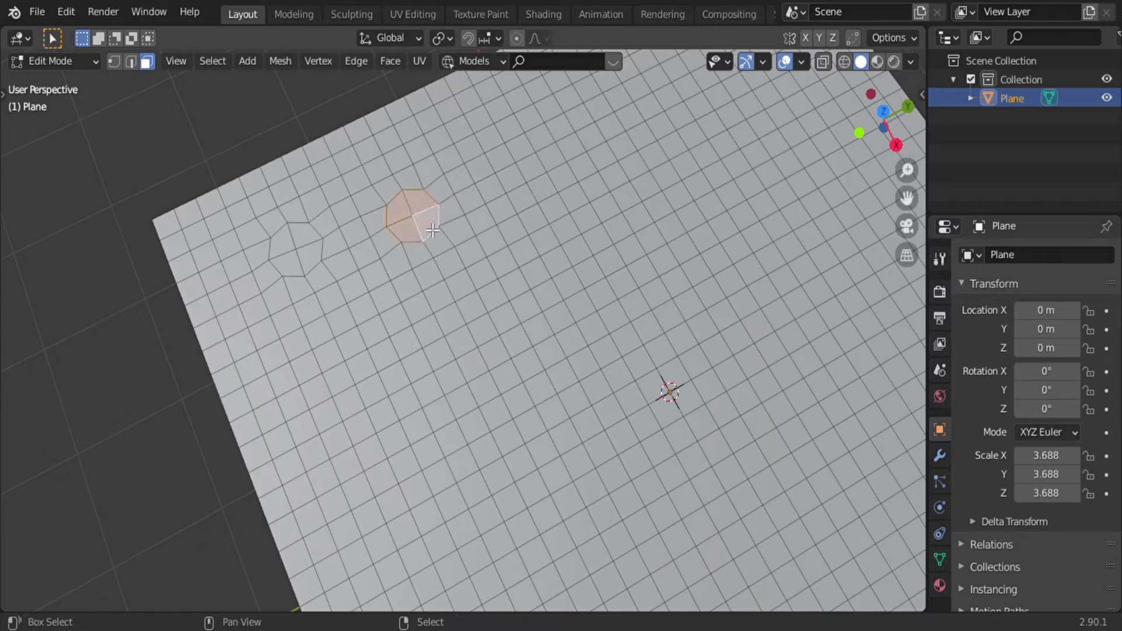
left_click(319, 265, "shift")
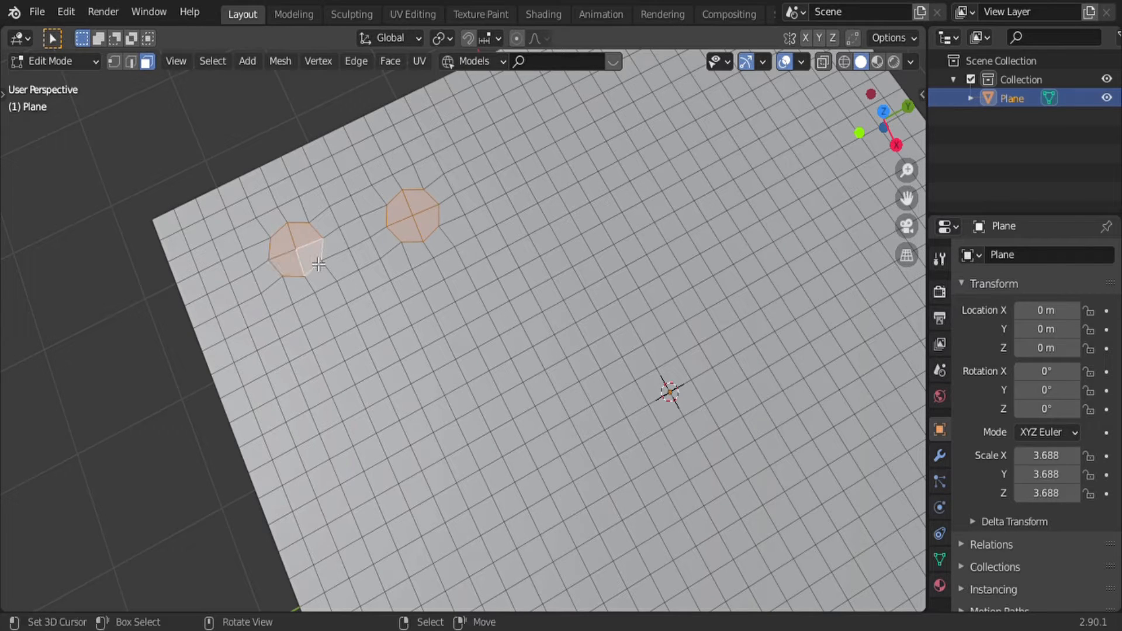
key("x")
left_click(251, 295)
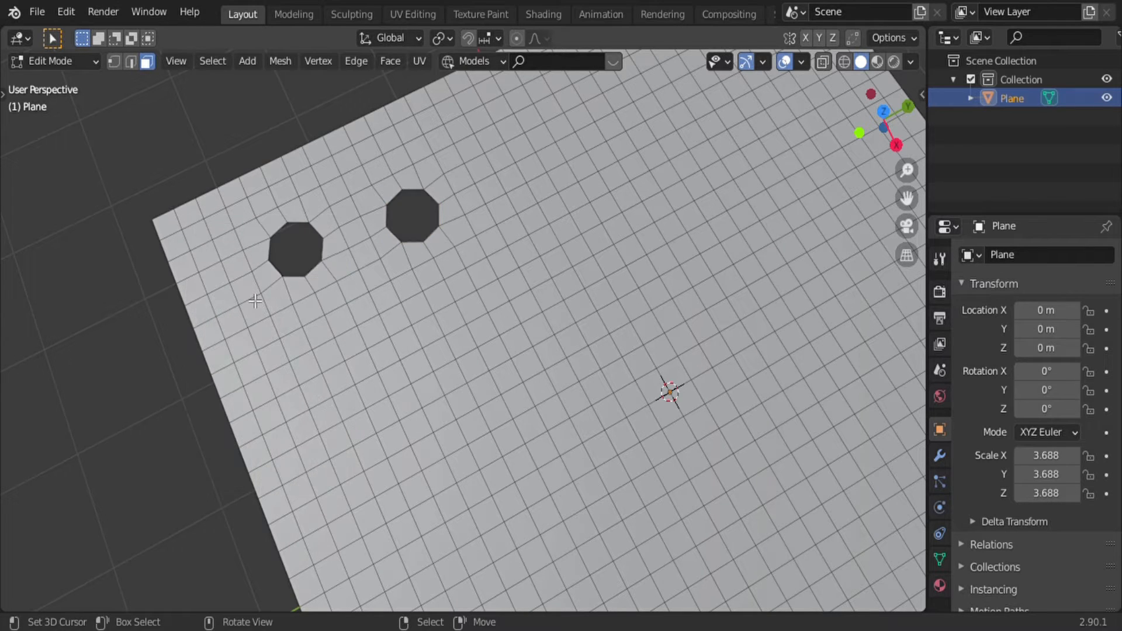
Step: Add a level 2 Subdivision Surface modifier to the plane in Object Mode and examine the two holes
key("Tab")
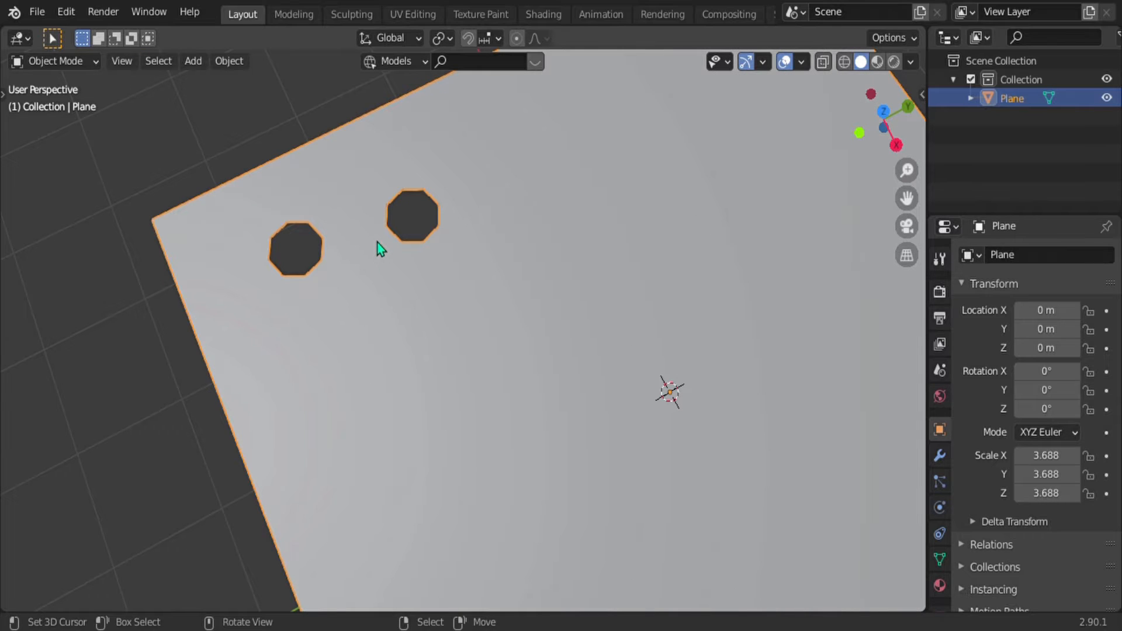
key("ctrl+2")
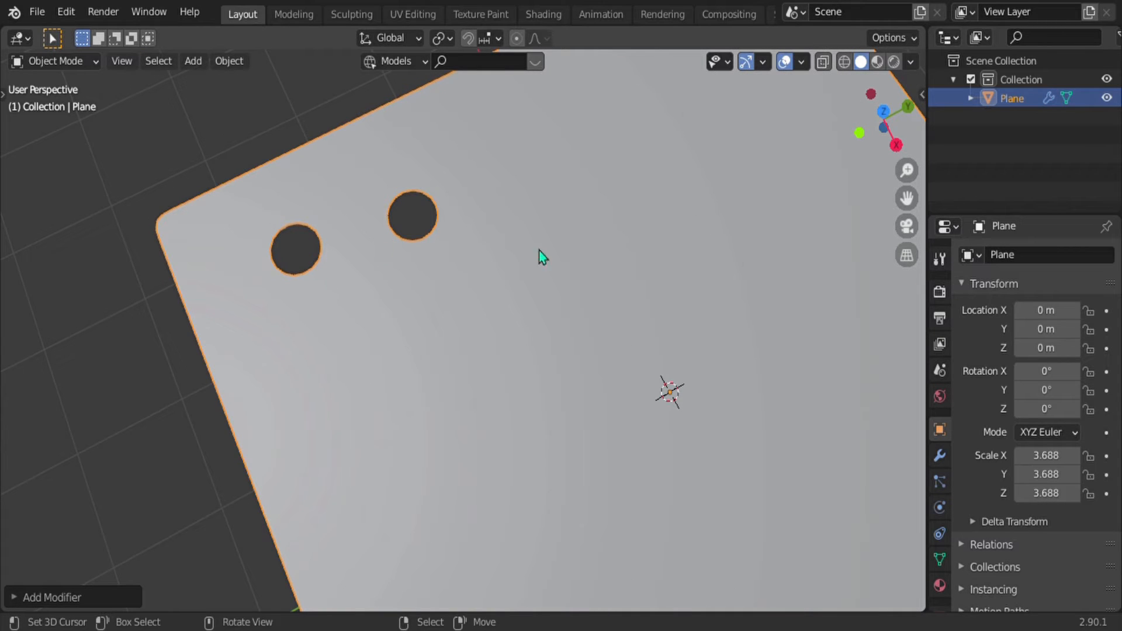
left_click(939, 455)
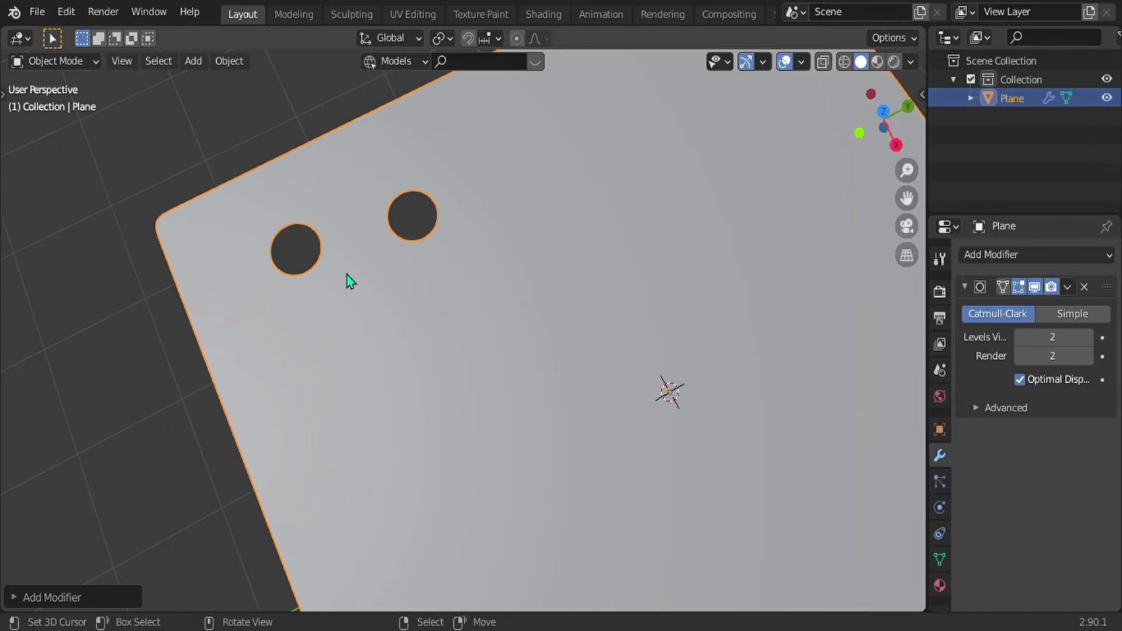
middle_click_drag(349, 282, 426, 343)
scroll(410, 344, "down", 2)
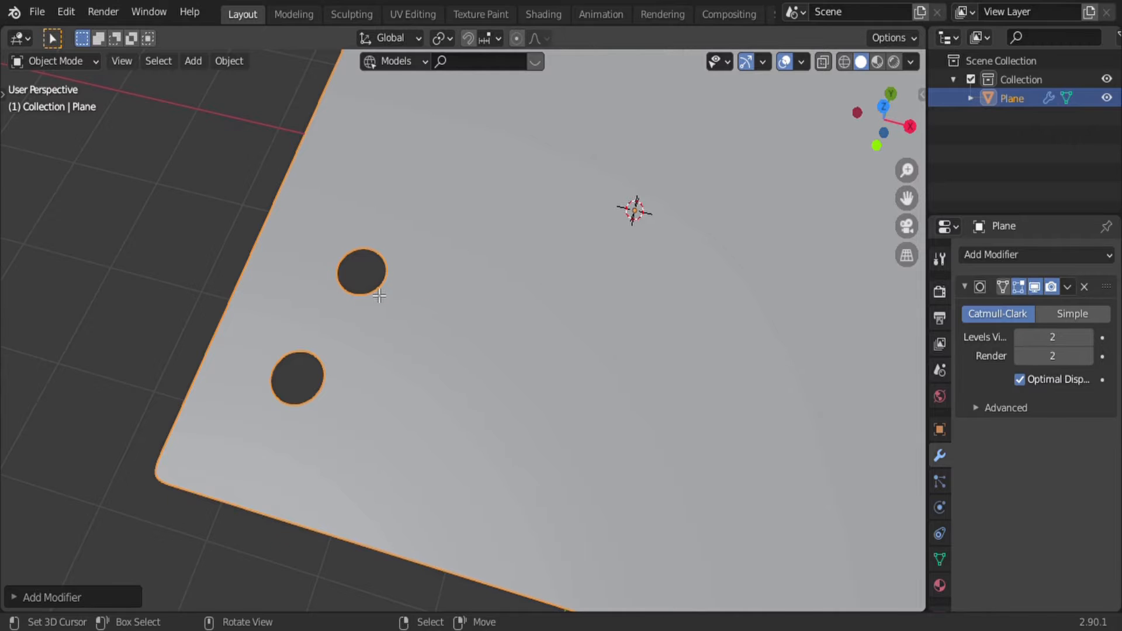
key("Tab")
key("Tab")
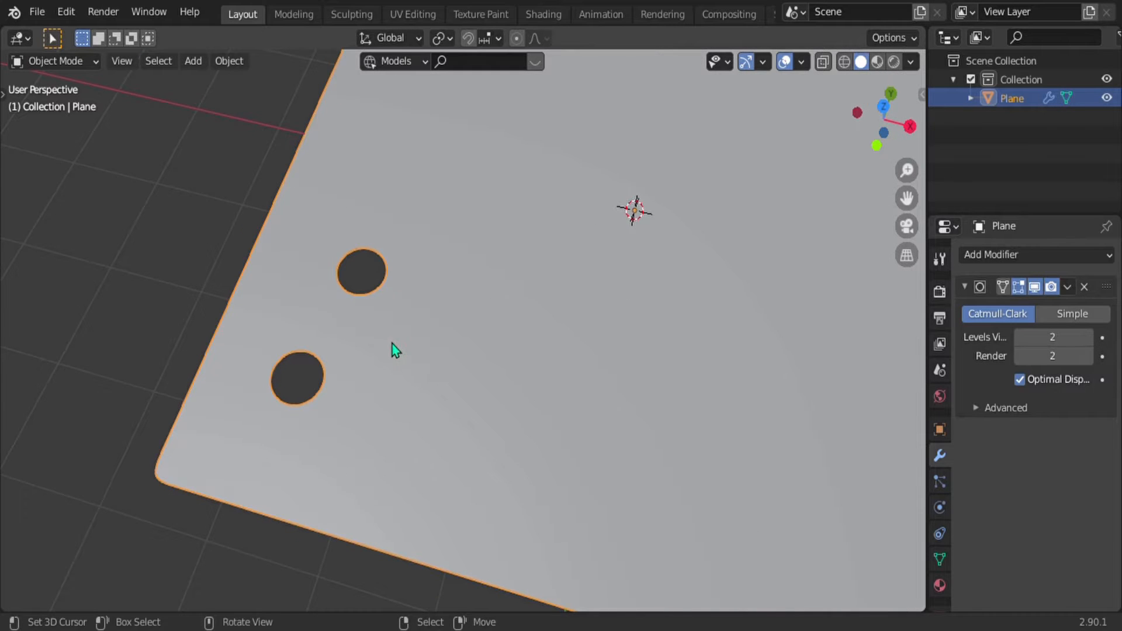
Step: Add a cylinder at the plane's center, shrink it to about 0.383, and stretch it along Z to a scale of about -2.022
scroll(392, 343, "down", 2)
middle_click_drag(432, 362, 357, 388, "shift")
middle_click_drag(461, 337, 365, 382, "shift")
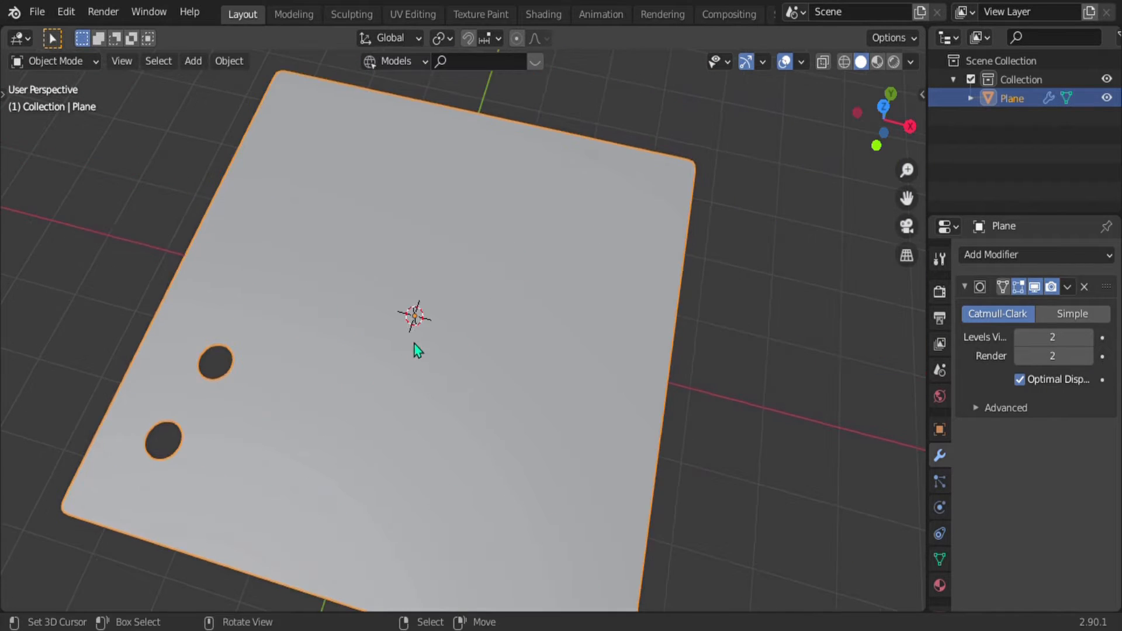
middle_click_drag(416, 349, 429, 326)
key("shift+a")
mouse_move(435, 310)
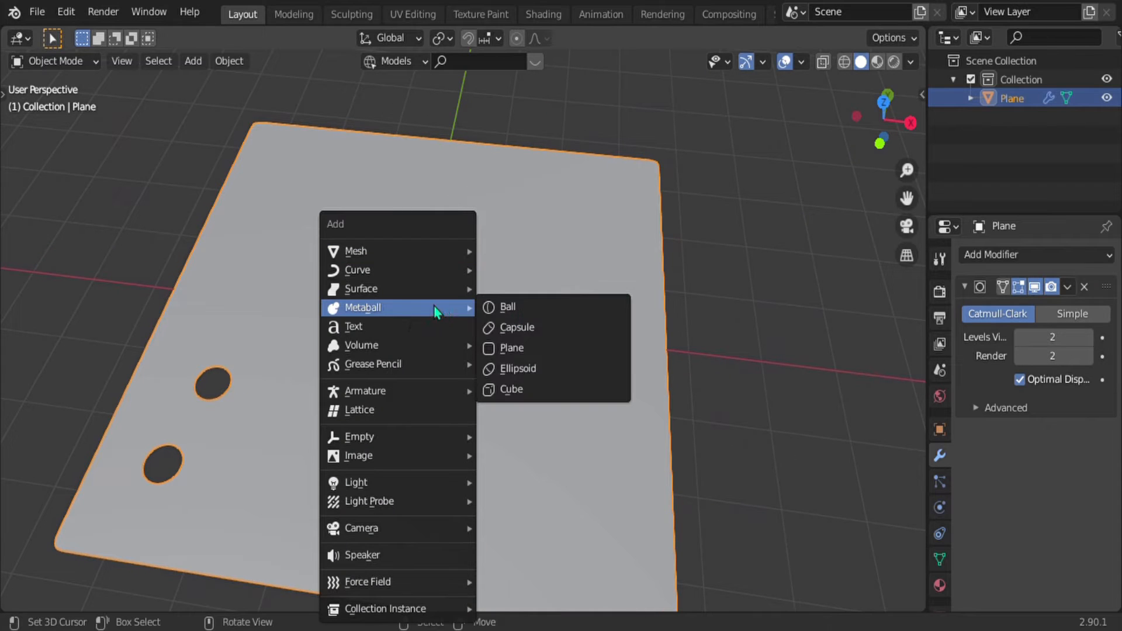
mouse_move(404, 250)
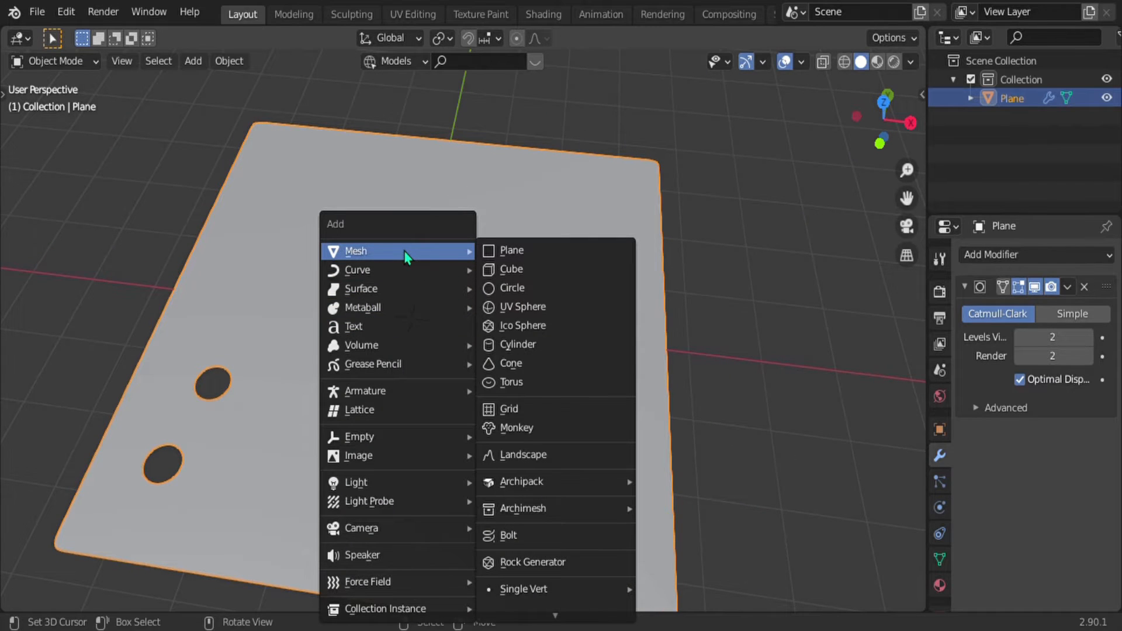
left_click(517, 344)
key("s")
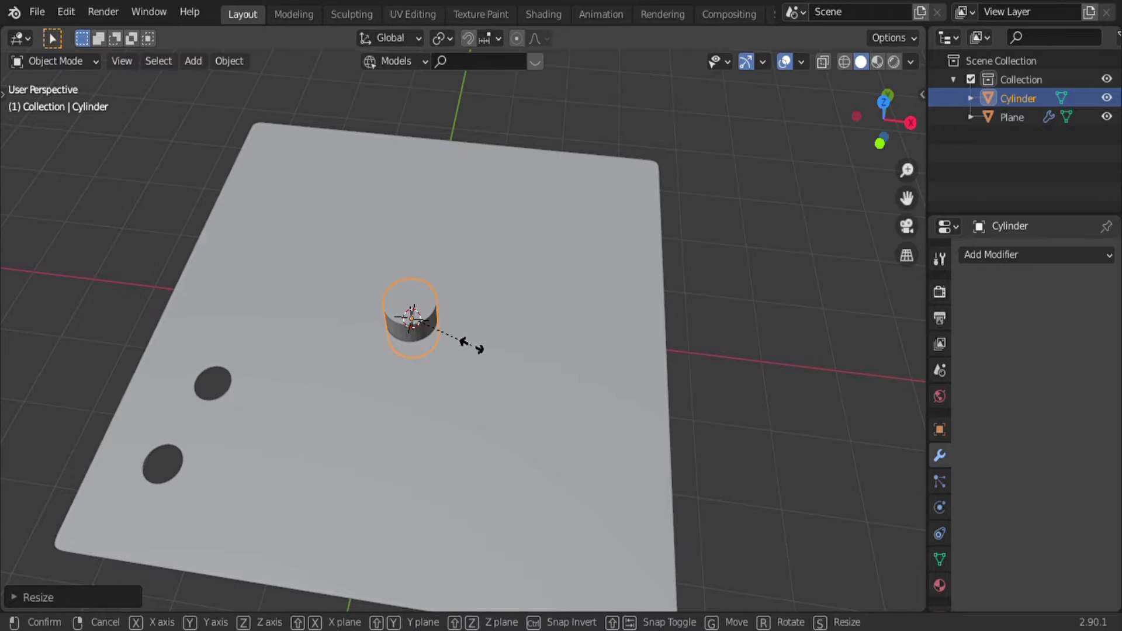
key("z")
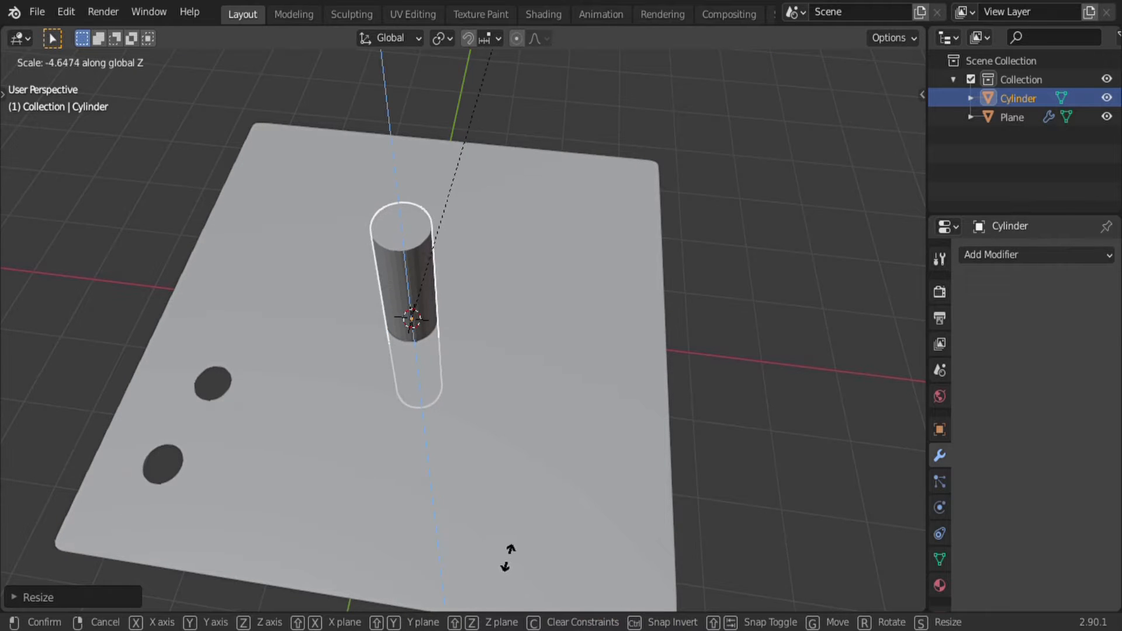
left_click(507, 558)
Step: Collapse the plane's Subdivision Surface settings and add a Boolean modifier to the plane
middle_click_drag(518, 478, 492, 293)
scroll(462, 311, "up", 3)
left_click(612, 263)
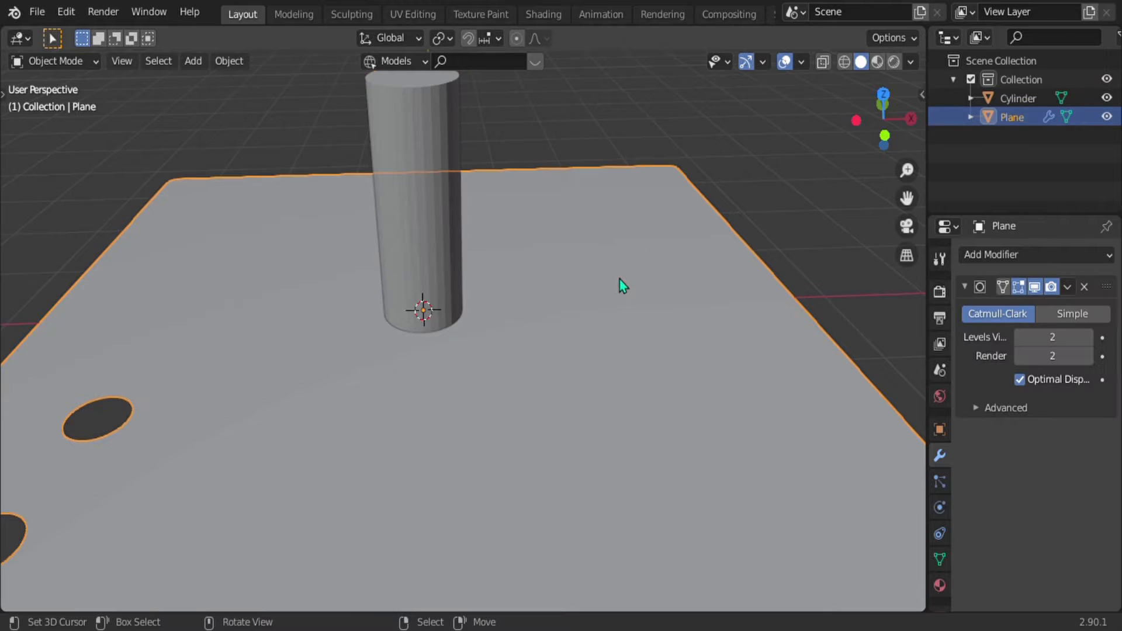
left_click(965, 286)
left_click(981, 257)
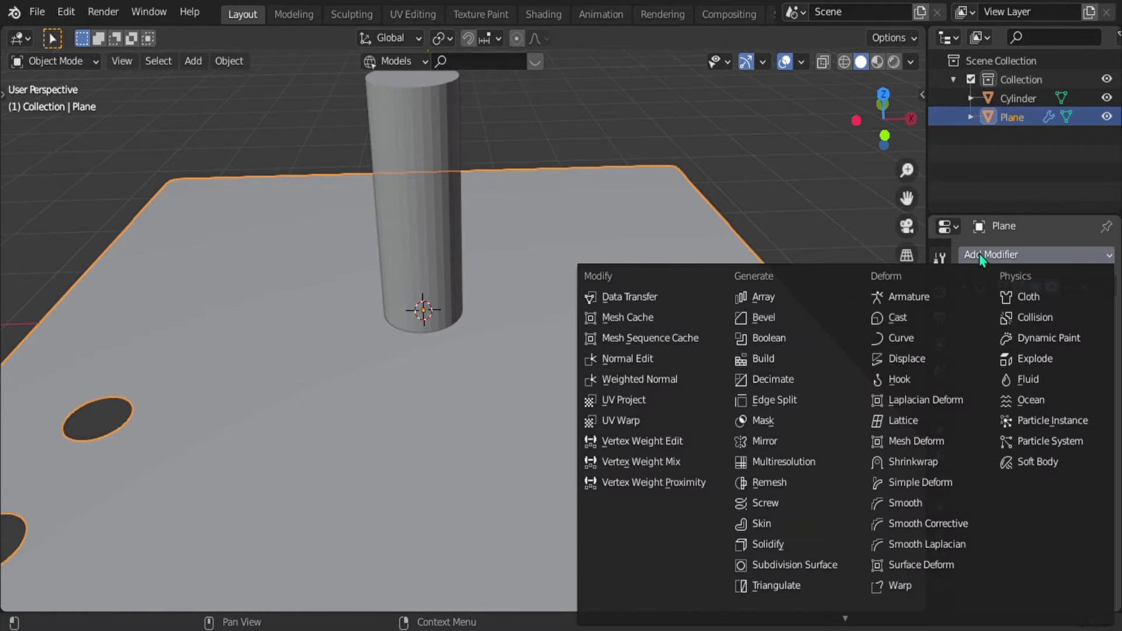
left_click(763, 339)
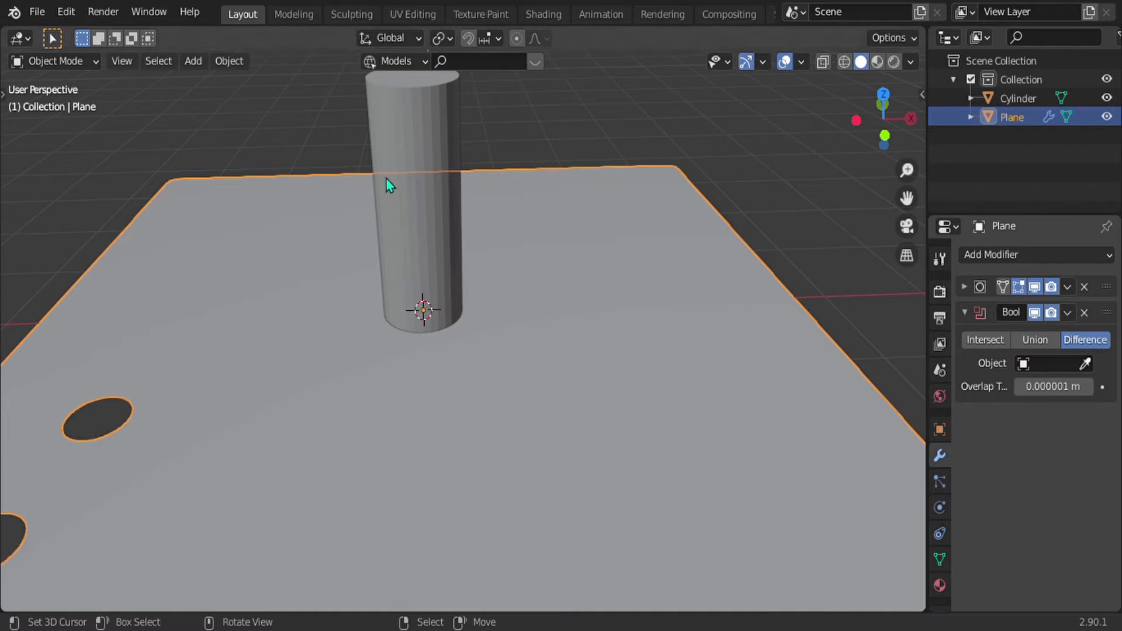
Step: Search the add-ons in Preferences for "Bool"
left_click(66, 12)
left_click(102, 296)
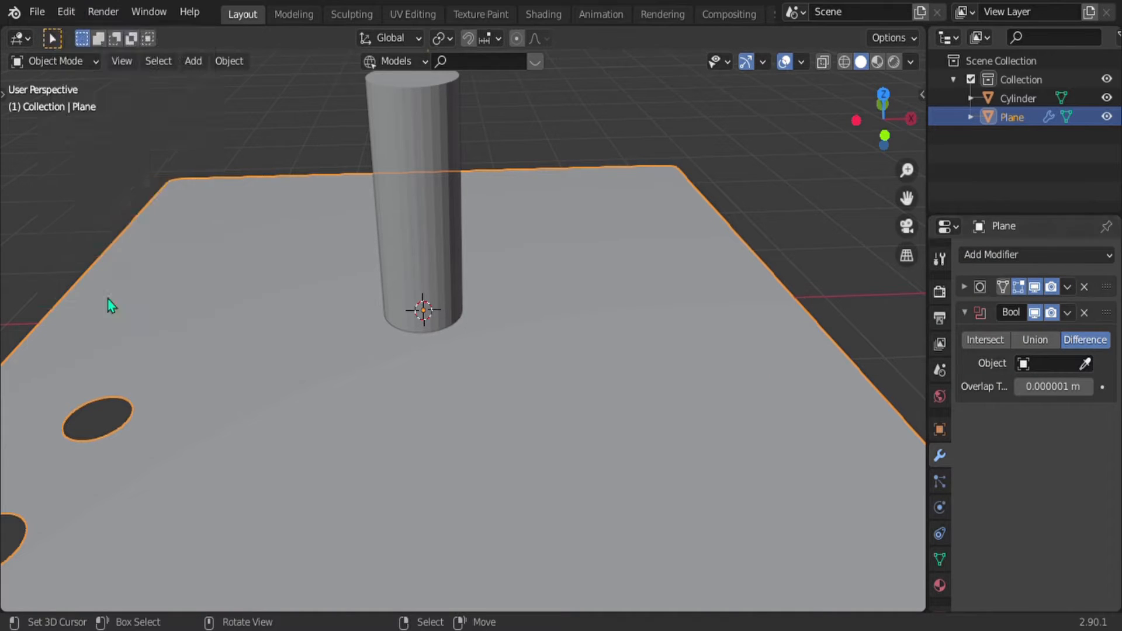
left_click(242, 202)
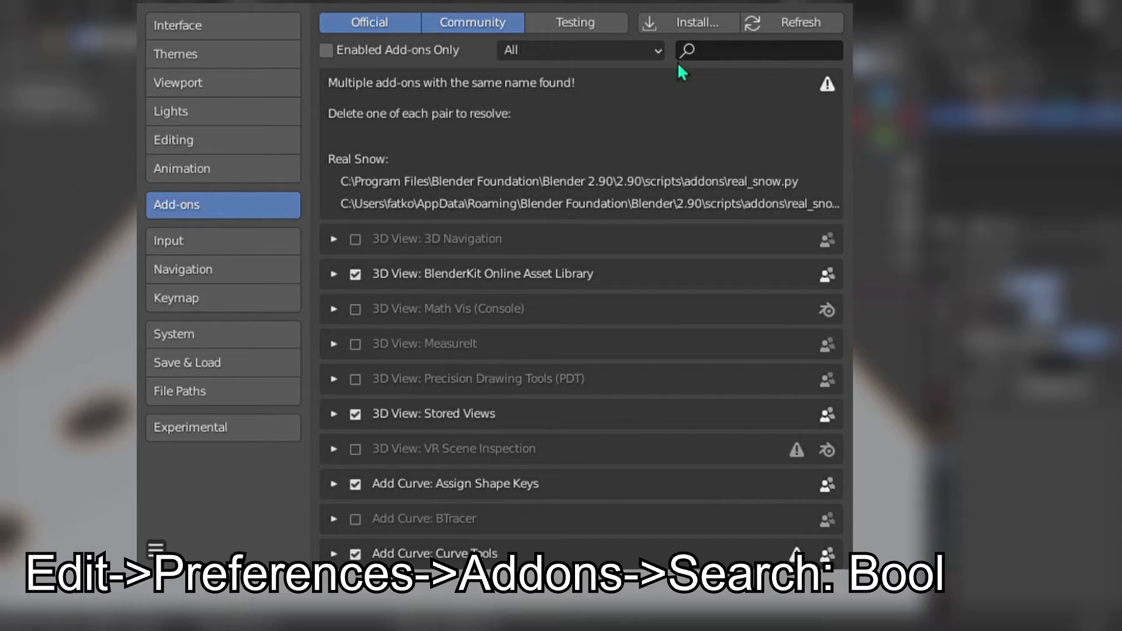
left_click(723, 52)
type("Bool")
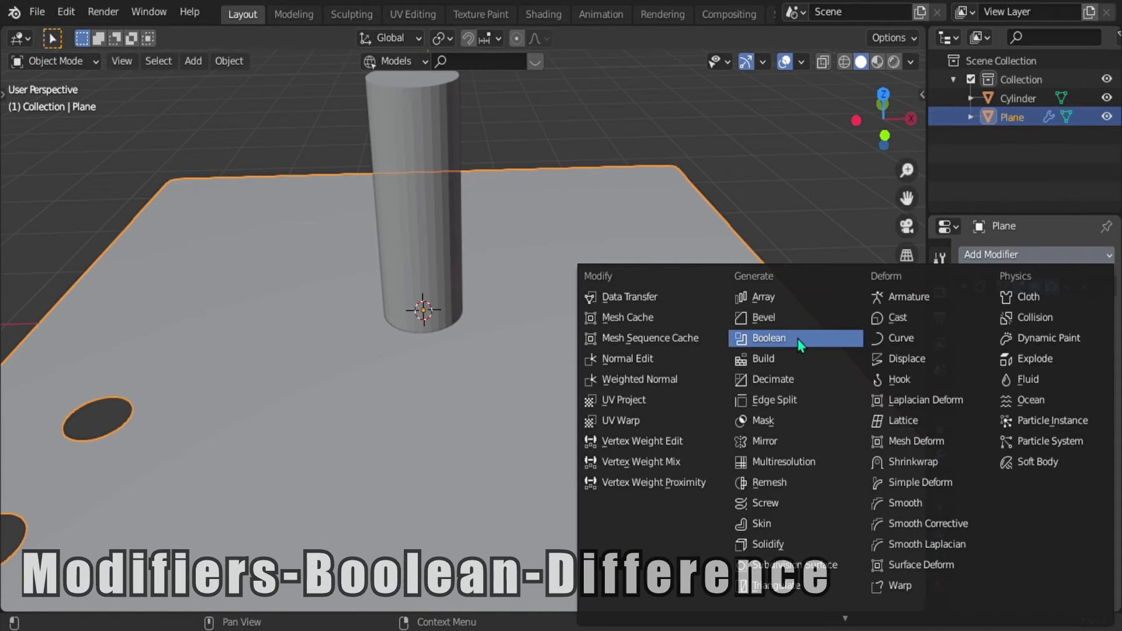
Step: Pick the cylinder as the cutting object for the plane's Boolean Difference modifier
left_click(798, 342)
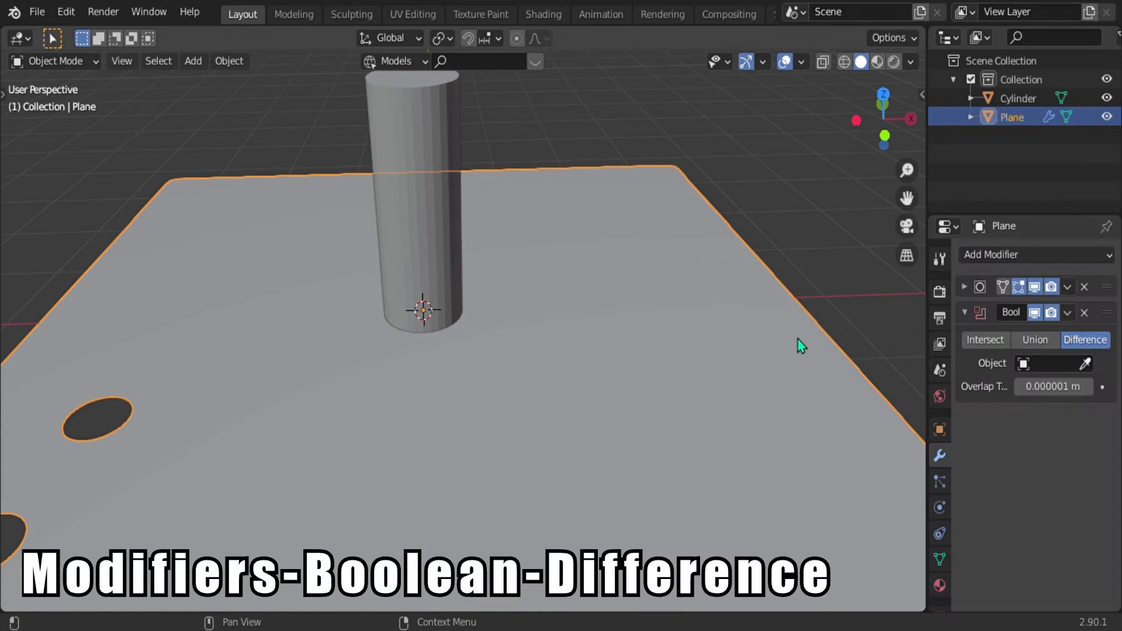
left_click(1083, 364)
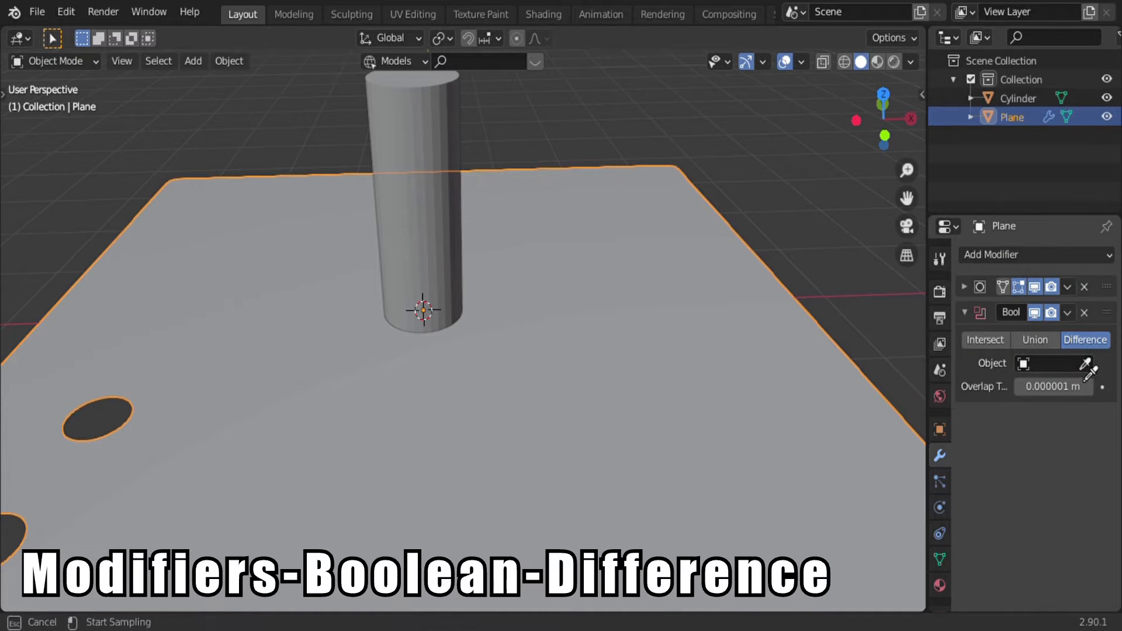
left_click(449, 135)
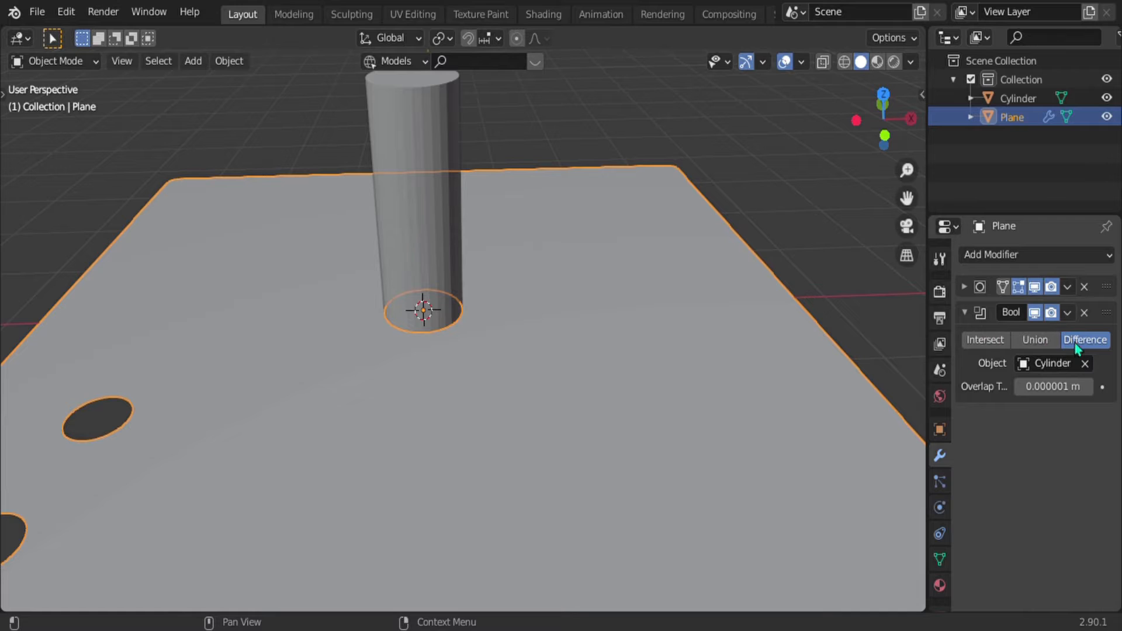
Step: Try the Intersect operation in the plane's Boolean modifier and inspect the area around the cylinder
right_click(993, 343)
left_click(981, 346)
scroll(366, 355, "up", 3)
middle_click_drag(426, 322, 473, 329, "shift")
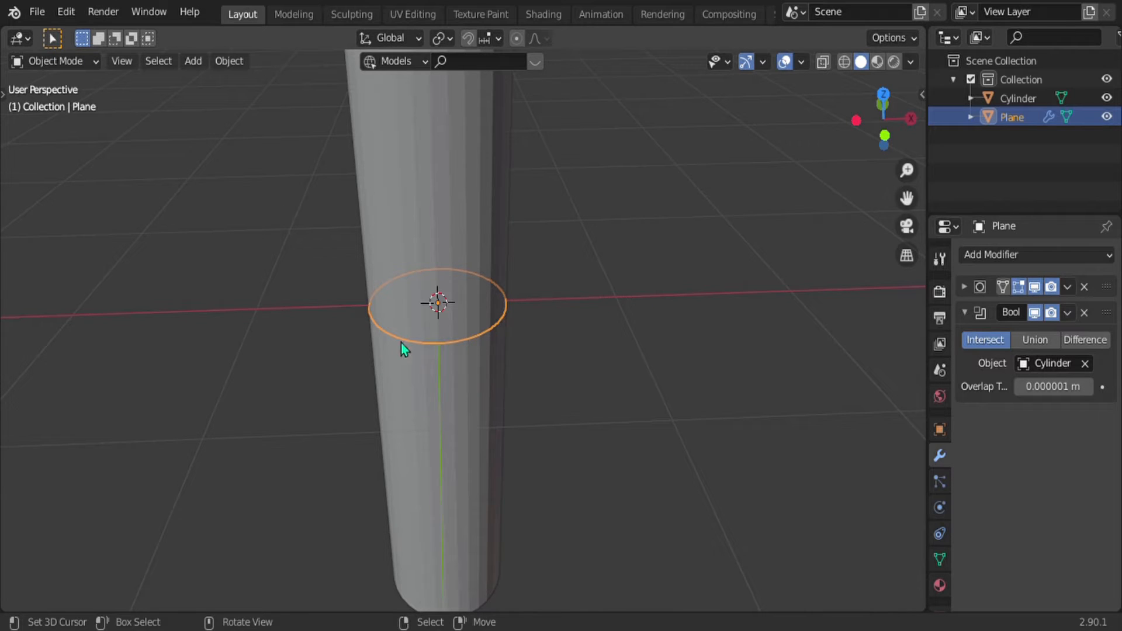
Step: Try the Union operation in the plane's Boolean modifier and inspect the joined plane and cylinder
left_click(1043, 338)
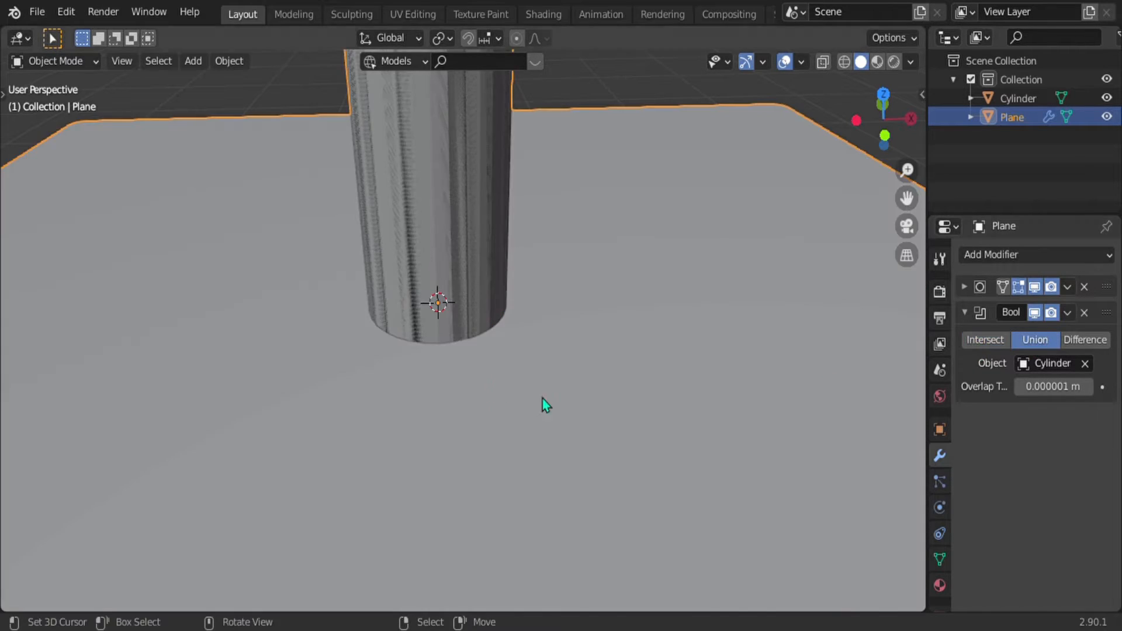
middle_click_drag(415, 273, 505, 250)
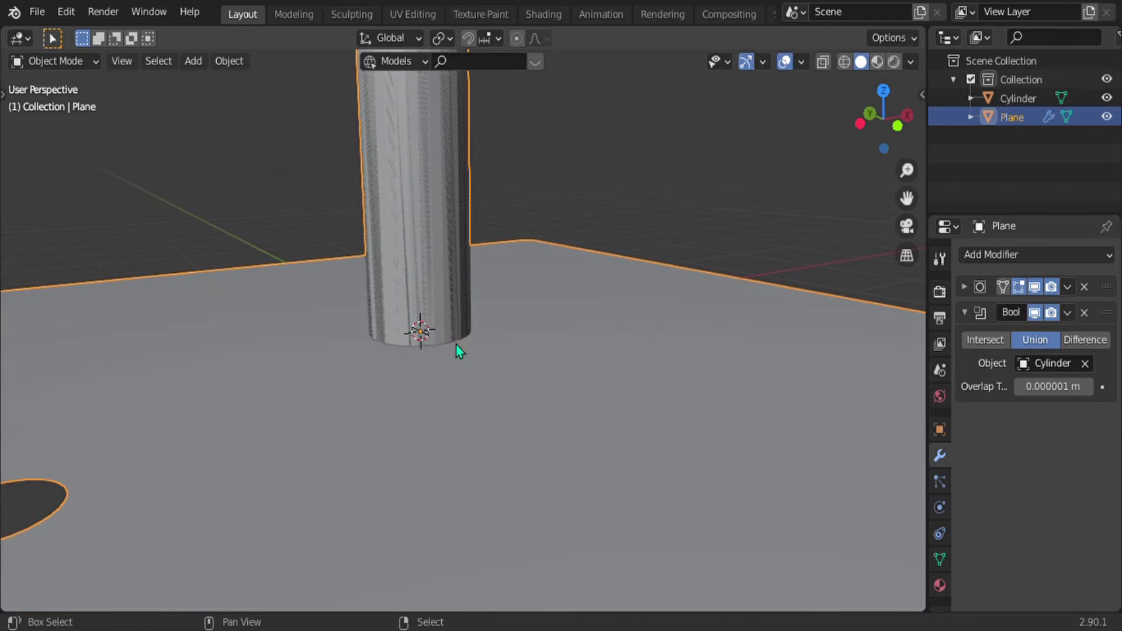
scroll(497, 323, "down", 4)
middle_click_drag(456, 343, 571, 306, "shift")
middle_click_drag(455, 315, 327, 444)
scroll(409, 268, "up", 3)
Step: Set the plane's Boolean modifier operation back to Difference
left_click(1092, 340)
scroll(478, 436, "down", 3)
scroll(523, 418, "up", 2)
middle_click_drag(537, 432, 341, 381, "shift")
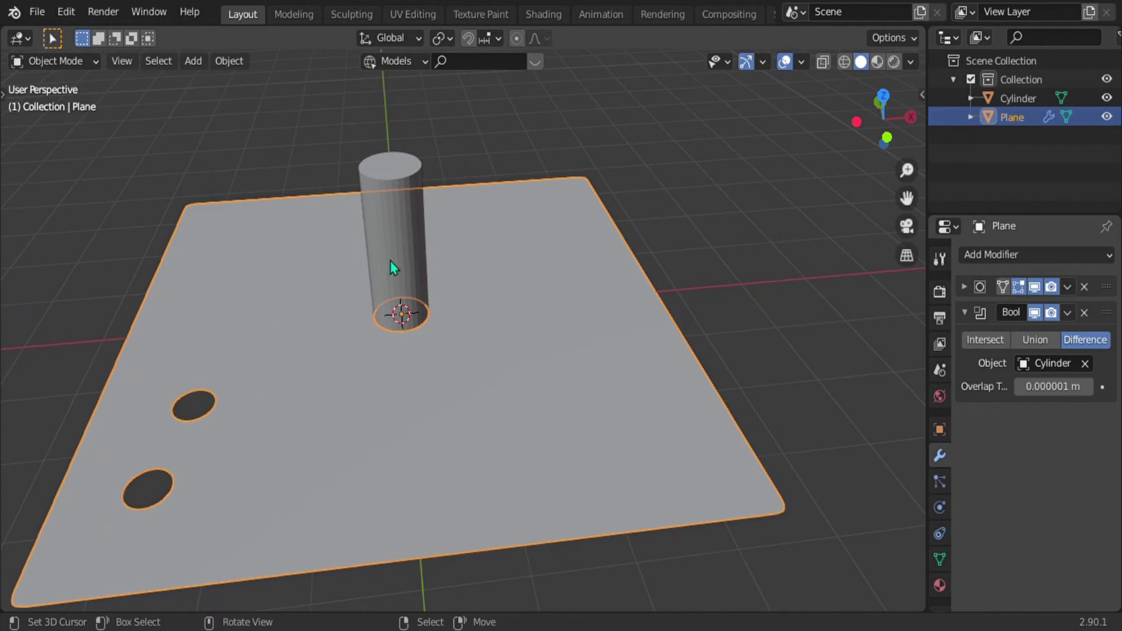
Step: Set the cylinder's viewport display to Bounds so the hole it cuts in the plane can be seen
left_click(387, 220)
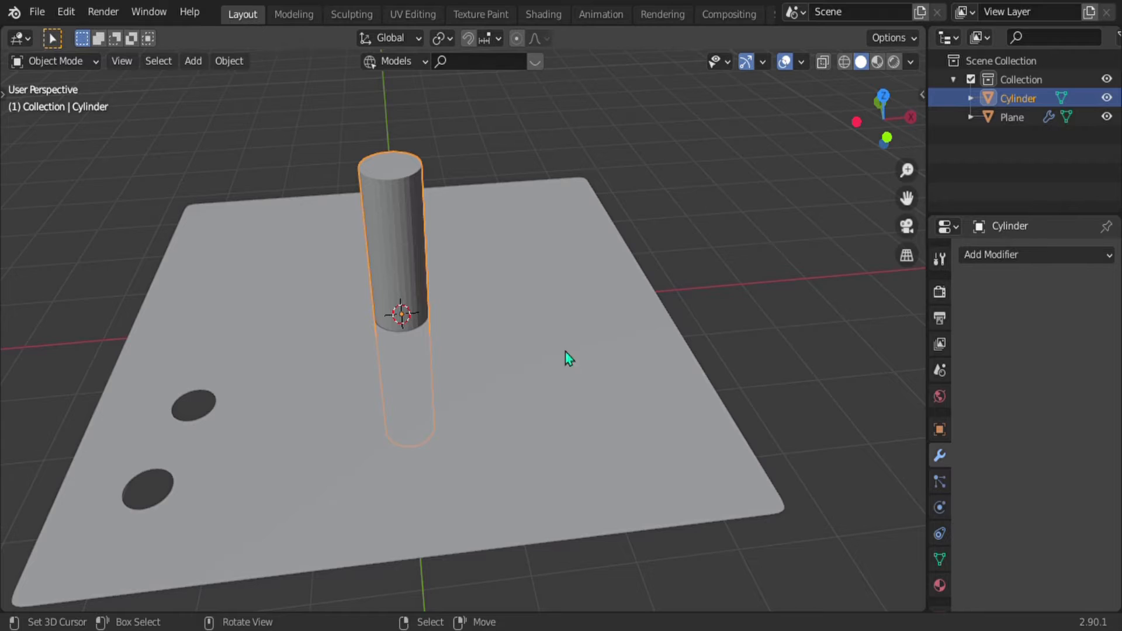
left_click(939, 432)
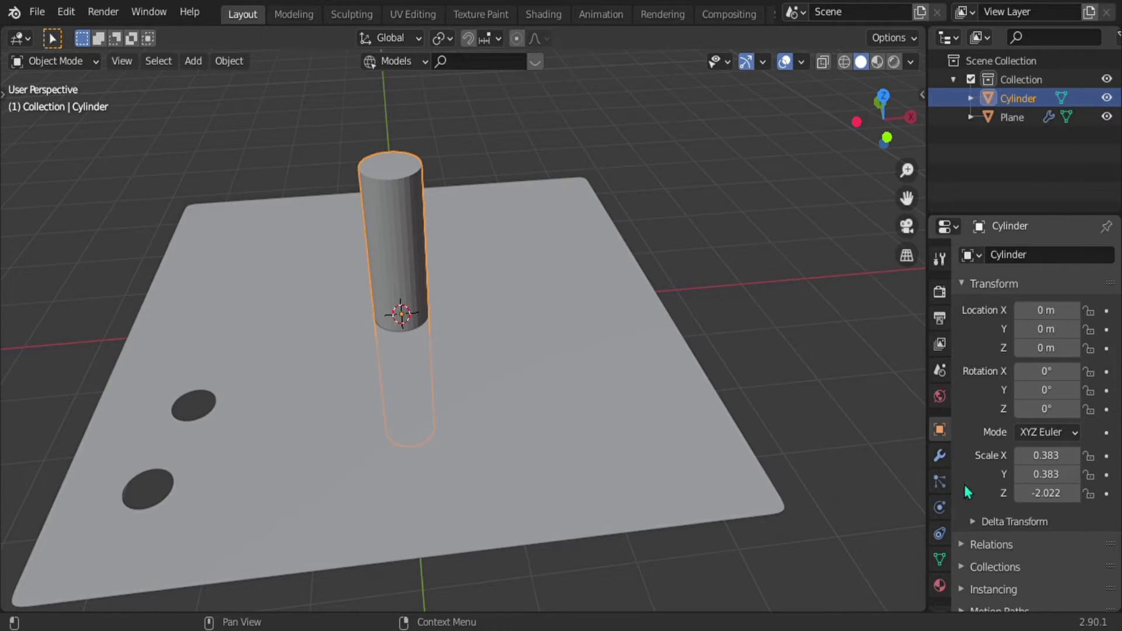
scroll(970, 497, "down", 3)
left_click(965, 579)
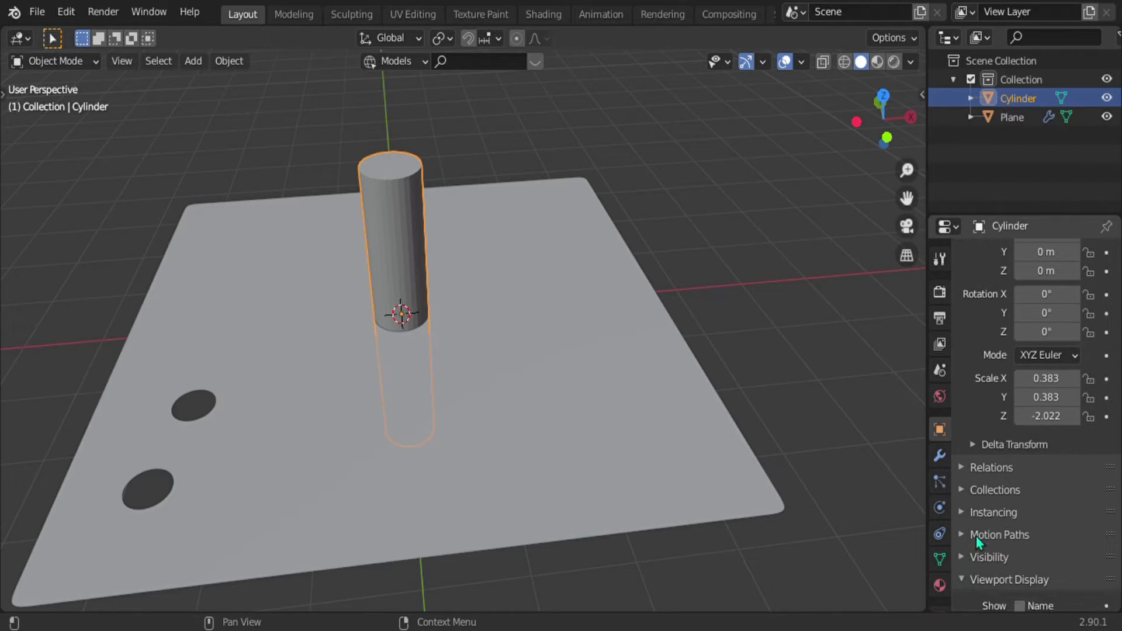
scroll(975, 535, "down", 8)
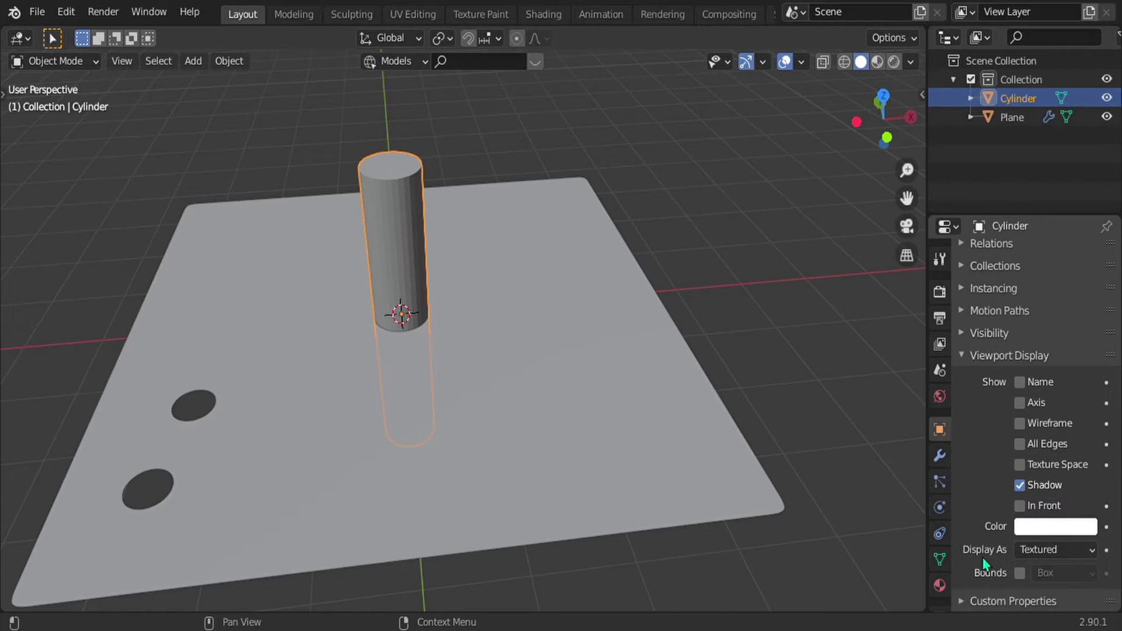
left_click(1039, 552)
left_click(1039, 533)
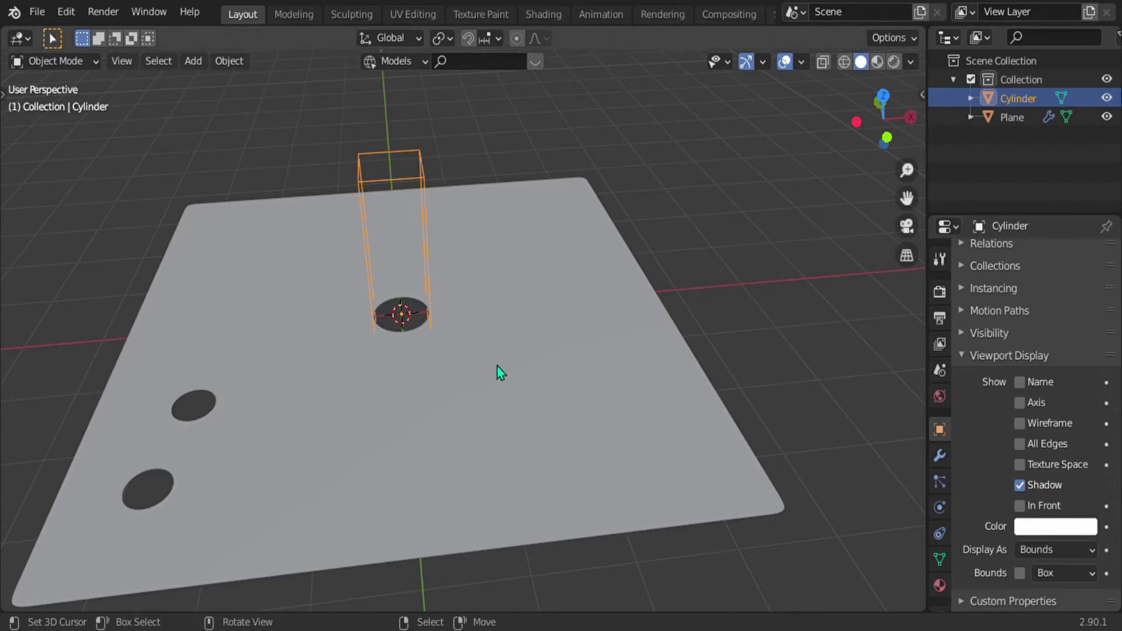
Step: Examine the hole around the cylinder's bounds and check the plane's underlying mesh in Edit Mode
scroll(412, 346, "up", 3)
scroll(532, 341, "down", 3)
mouse_move(418, 300)
middle_mouse_down("shift")
mouse_move(532, 341)
mouse_move(420, 343)
mouse_move(498, 429)
middle_mouse_up("shift")
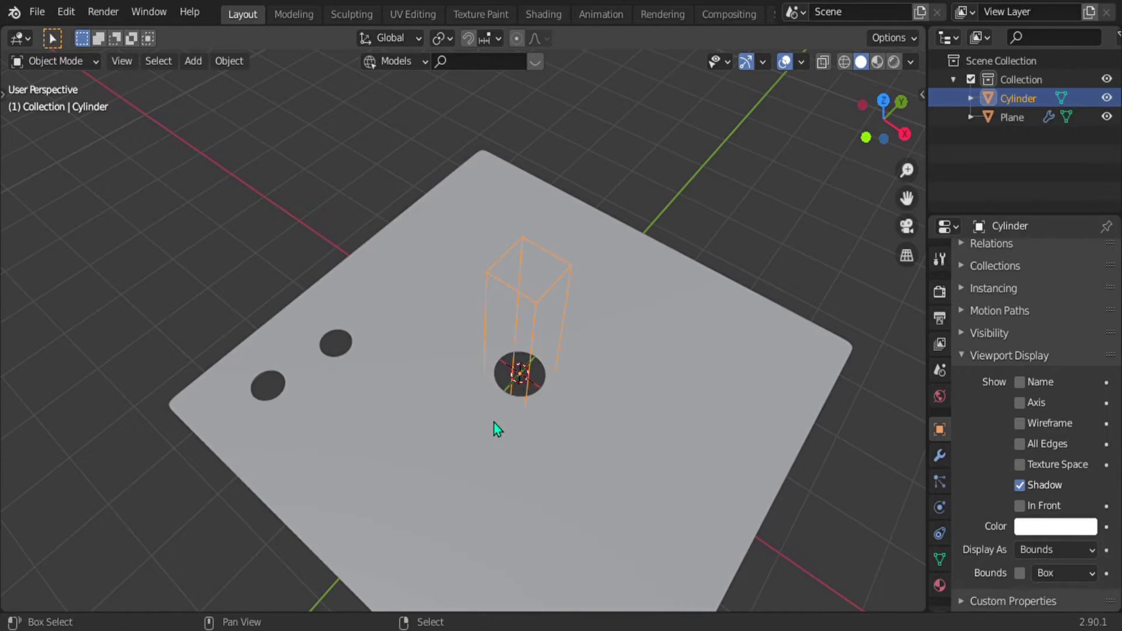
middle_click_drag(493, 428, 517, 221, "shift")
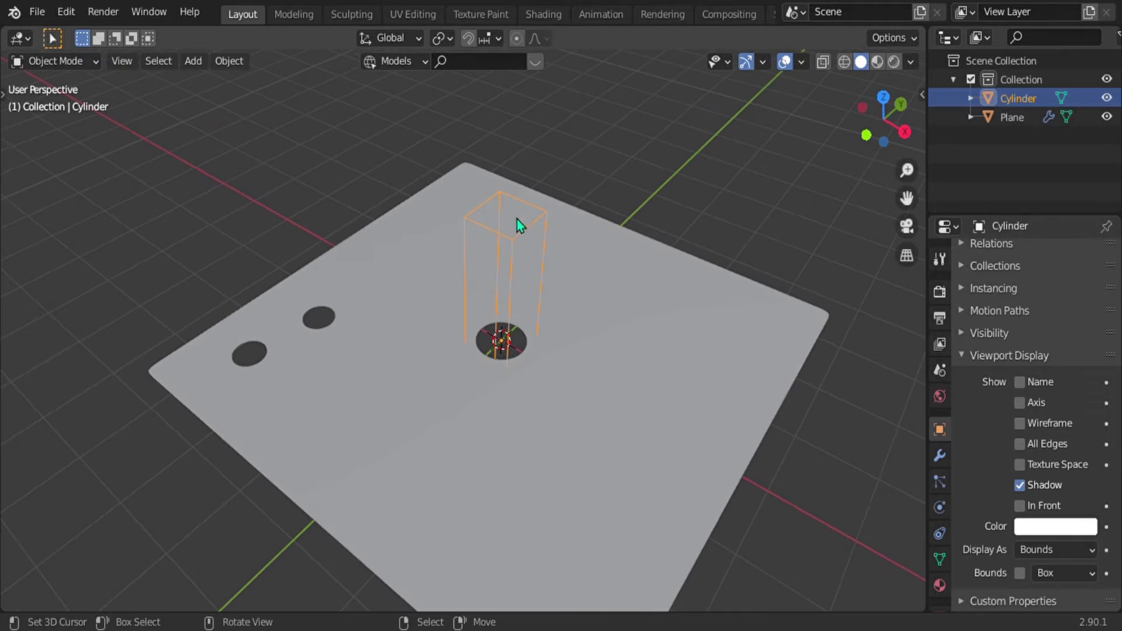
middle_click_drag(524, 335, 511, 383)
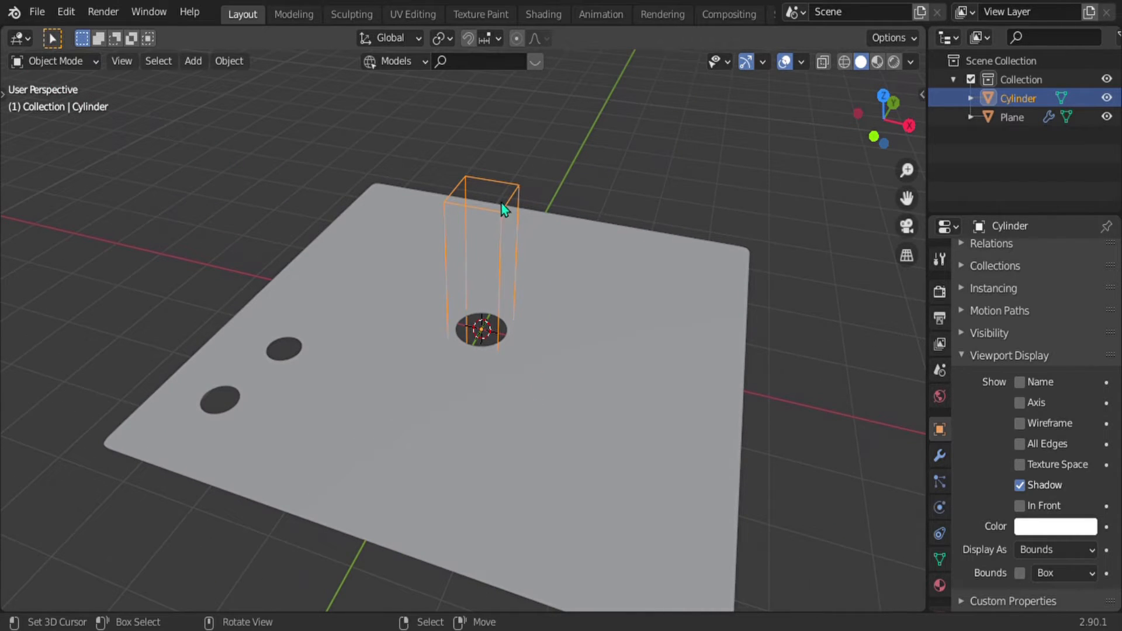
left_click(549, 322)
key("Tab")
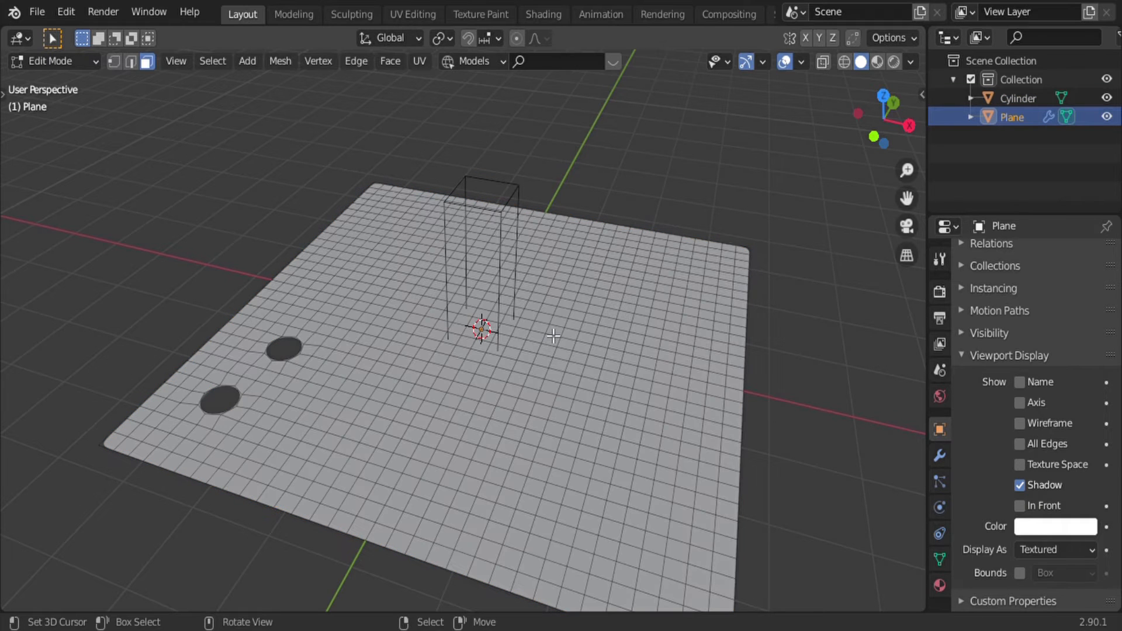
scroll(492, 343, "up", 3)
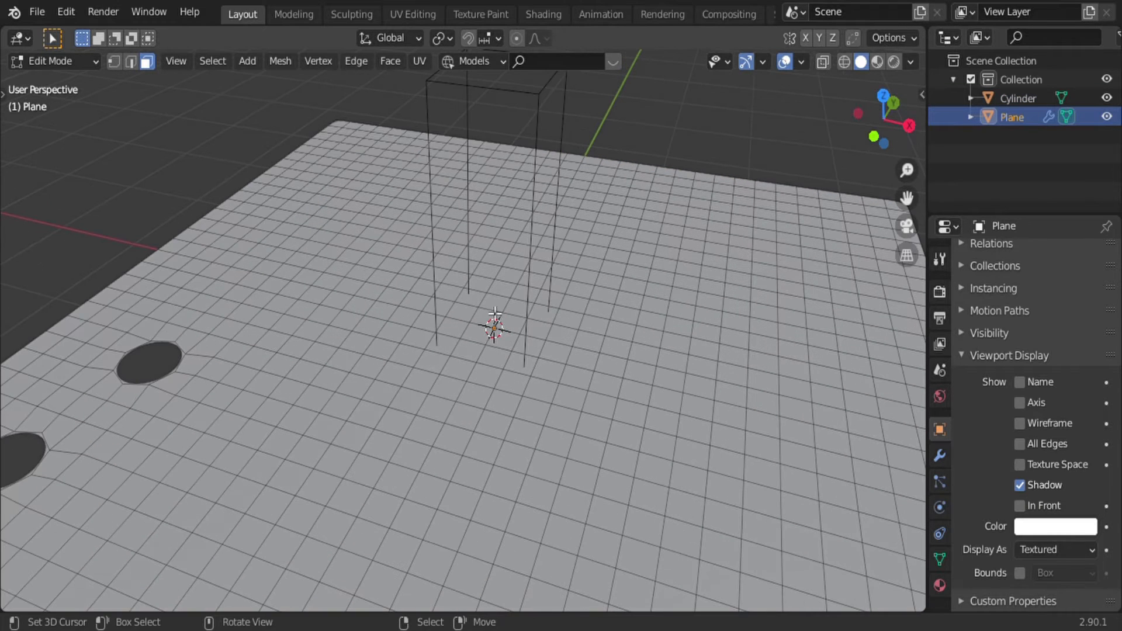
scroll(495, 330, "down", 5)
key("Tab")
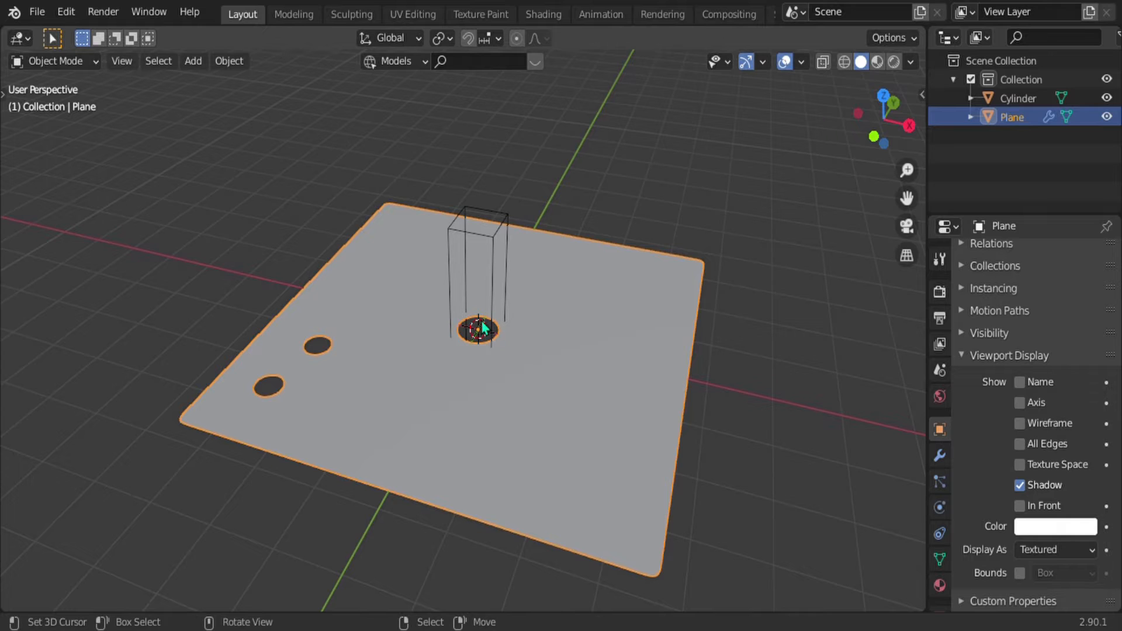
Step: Move the cylinder along the X and Y axes to shift its Boolean hole toward the two circular holes in the plane
right_click(468, 237)
middle_click_drag(491, 243, 530, 221)
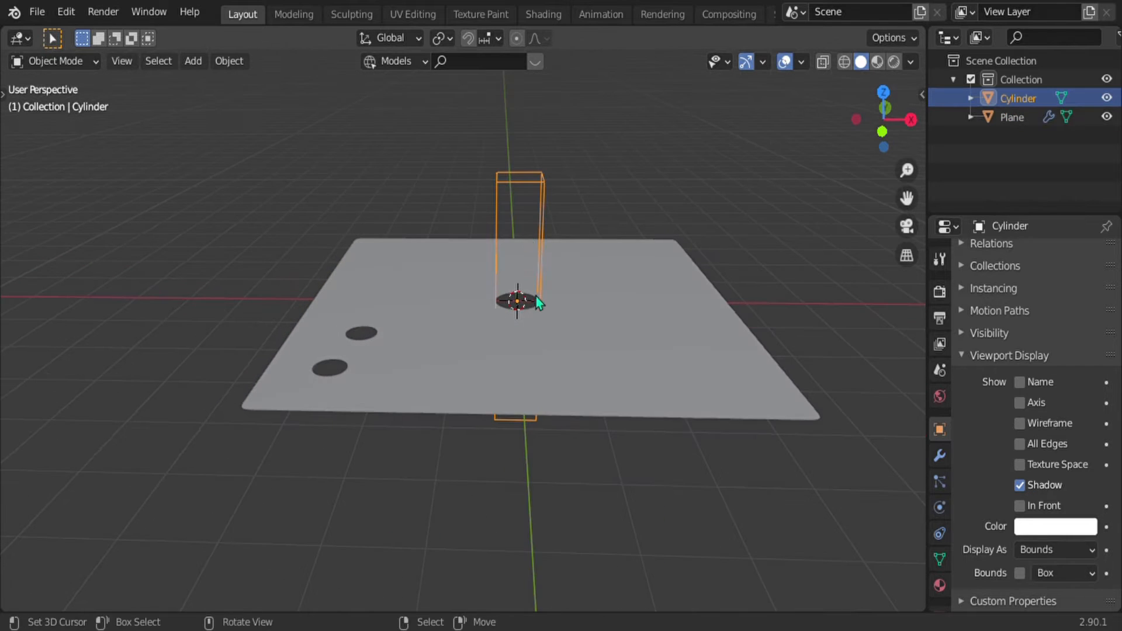
middle_click_drag(563, 304, 552, 332)
key("g")
key("x")
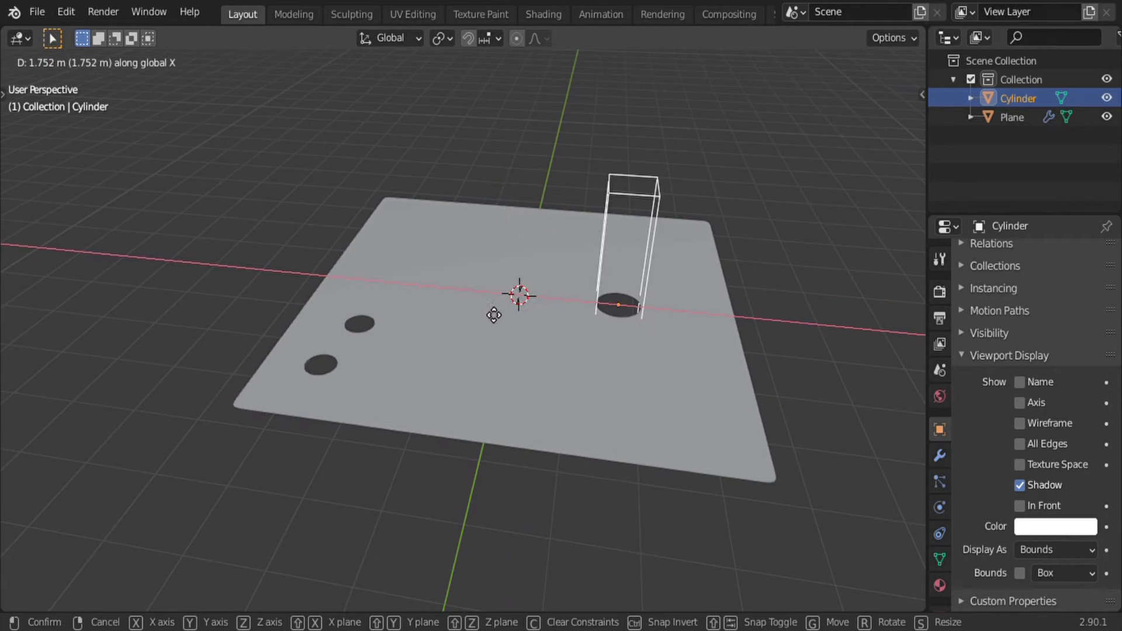
left_click(570, 326)
key("g")
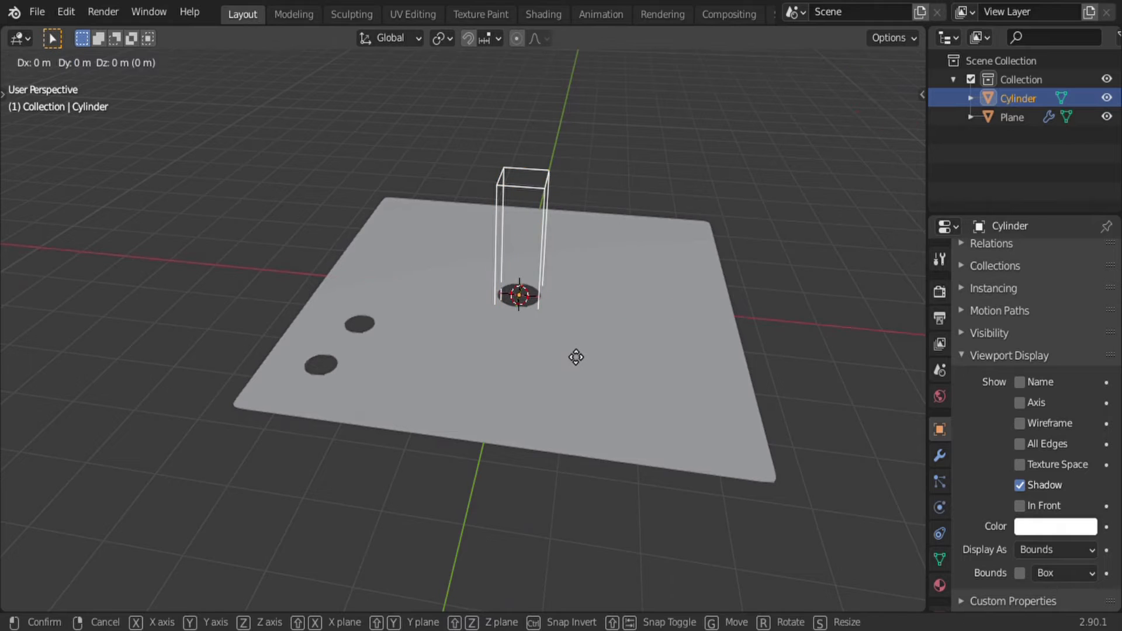
key("y")
left_click(576, 360)
key("x")
left_click(496, 354)
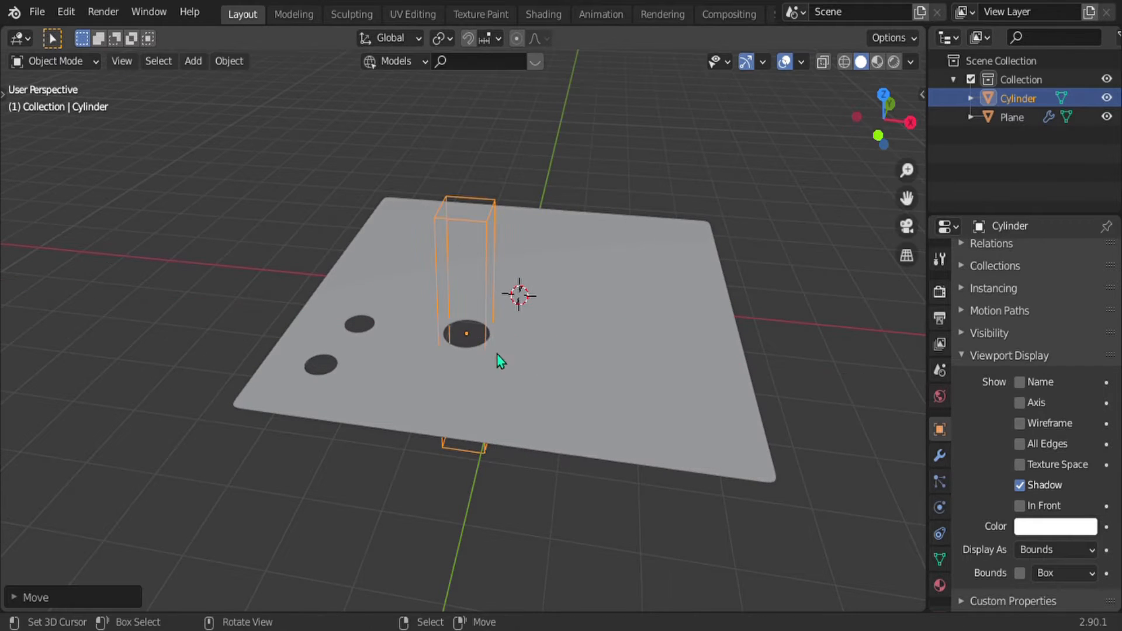
Step: Try to move the vertex loop around the farther of the two circular holes in the plane's mesh
scroll(377, 346, "up", 2)
middle_click_drag(376, 346, 454, 348, "shift")
left_click(421, 351)
key("Tab")
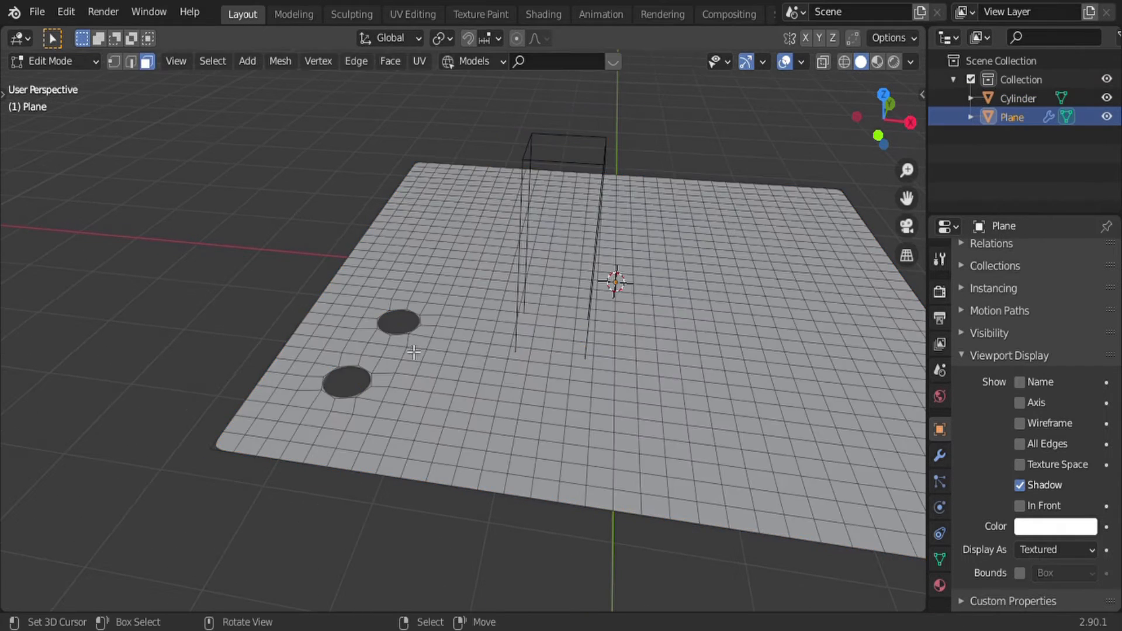
key("1")
left_click(393, 331, "alt")
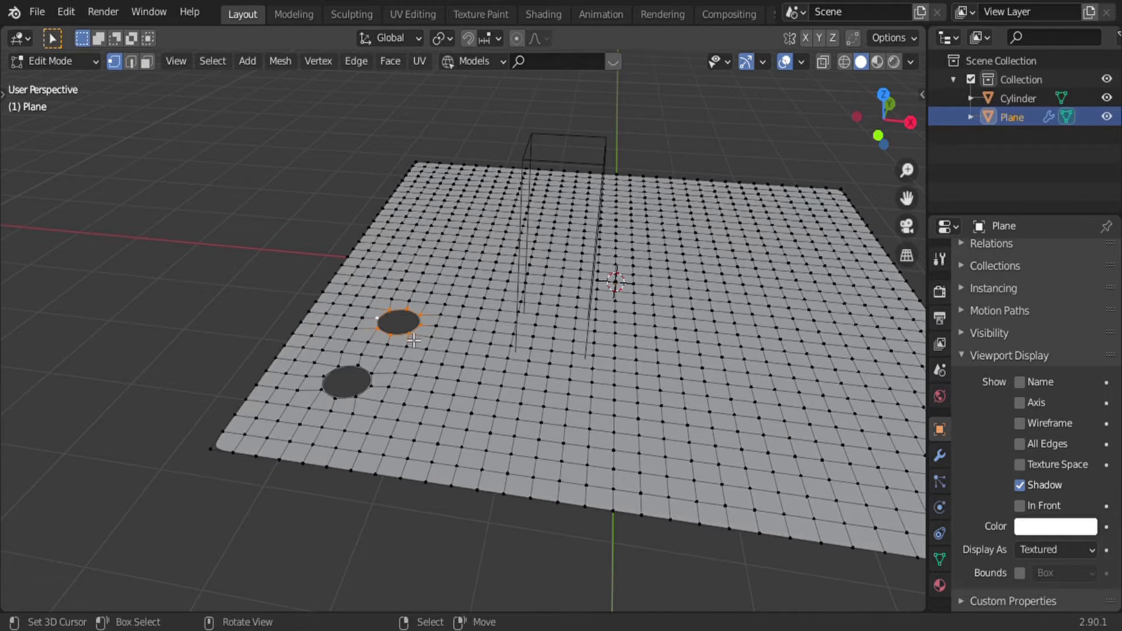
key("g")
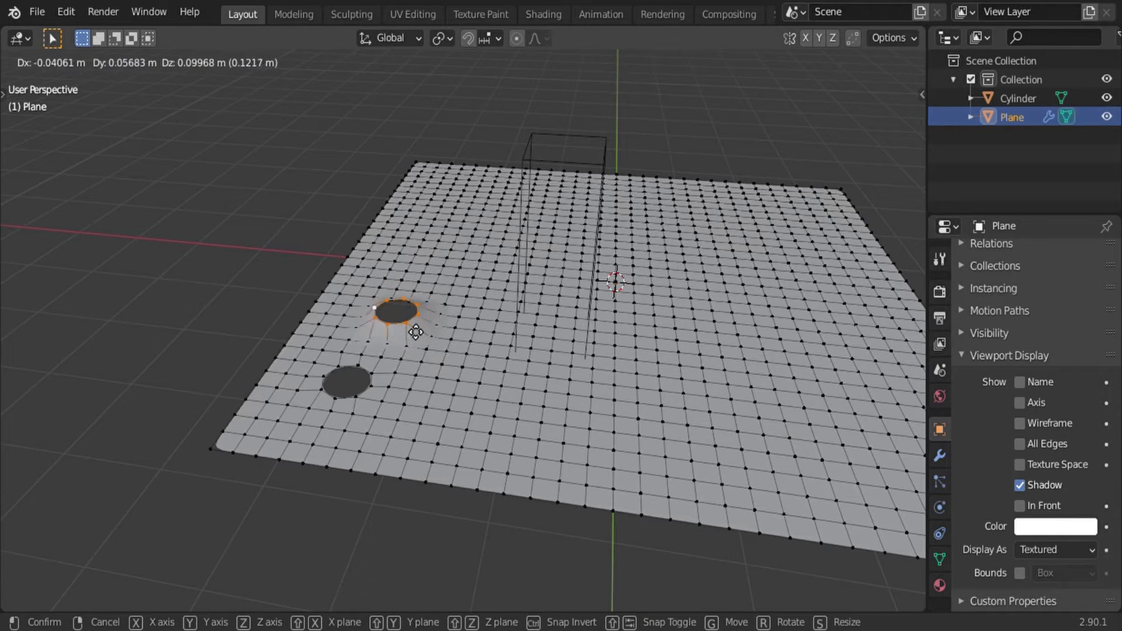
left_click(414, 330)
key("Tab")
Step: Move the cylinder along Y and X back toward the plane's centre and inspect the shifted hole
left_click(565, 349)
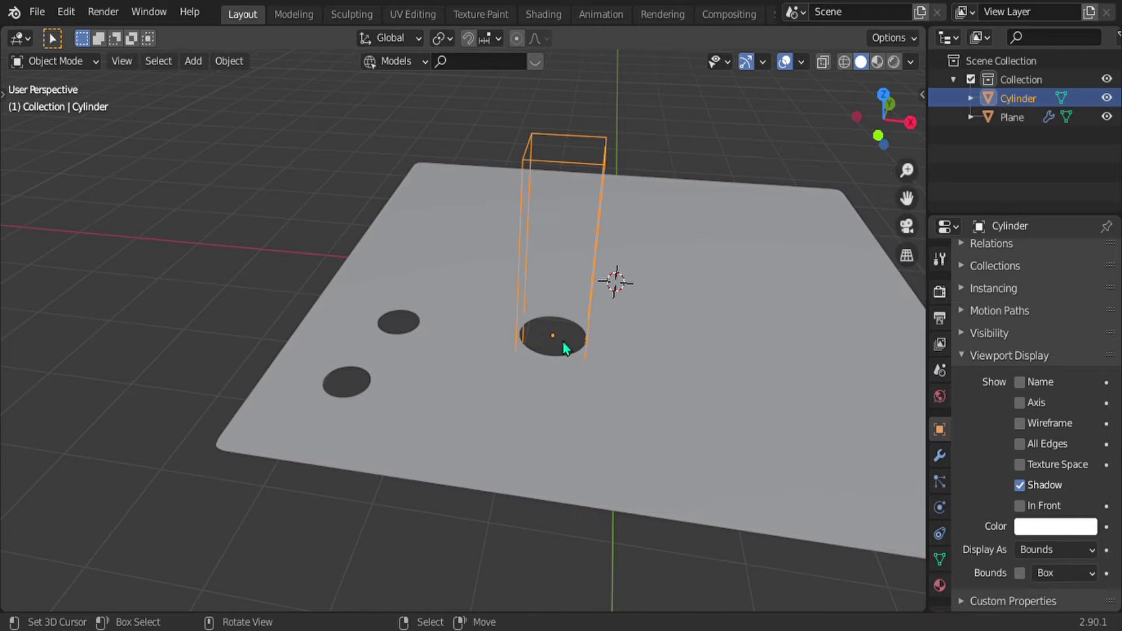
key("g")
key("y")
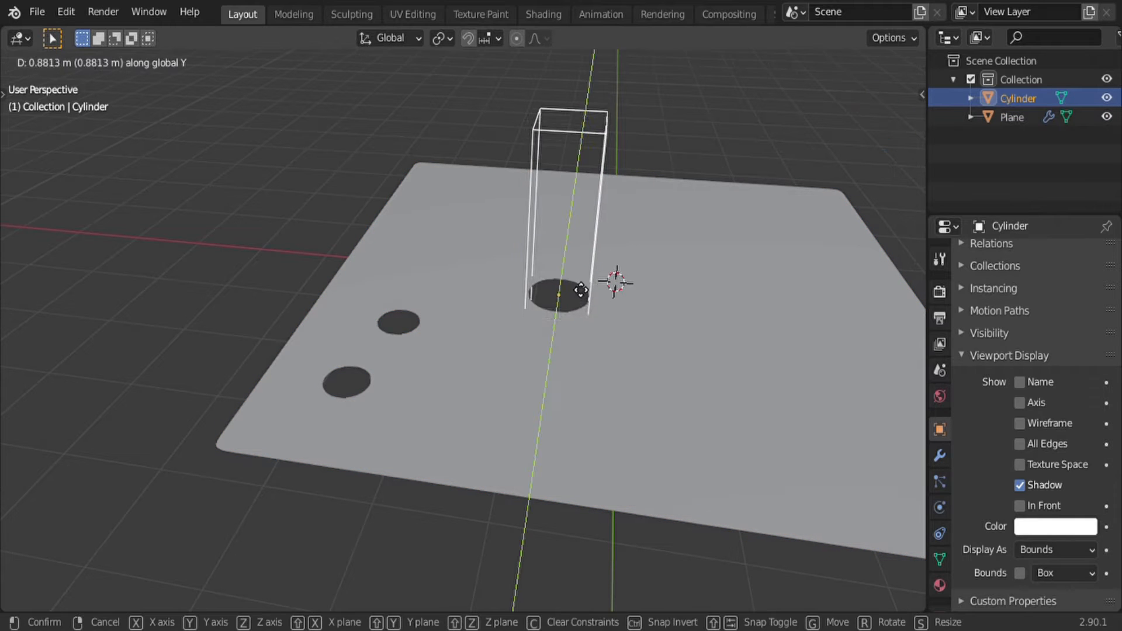
left_click(578, 293)
key("g")
key("x")
left_click(638, 296)
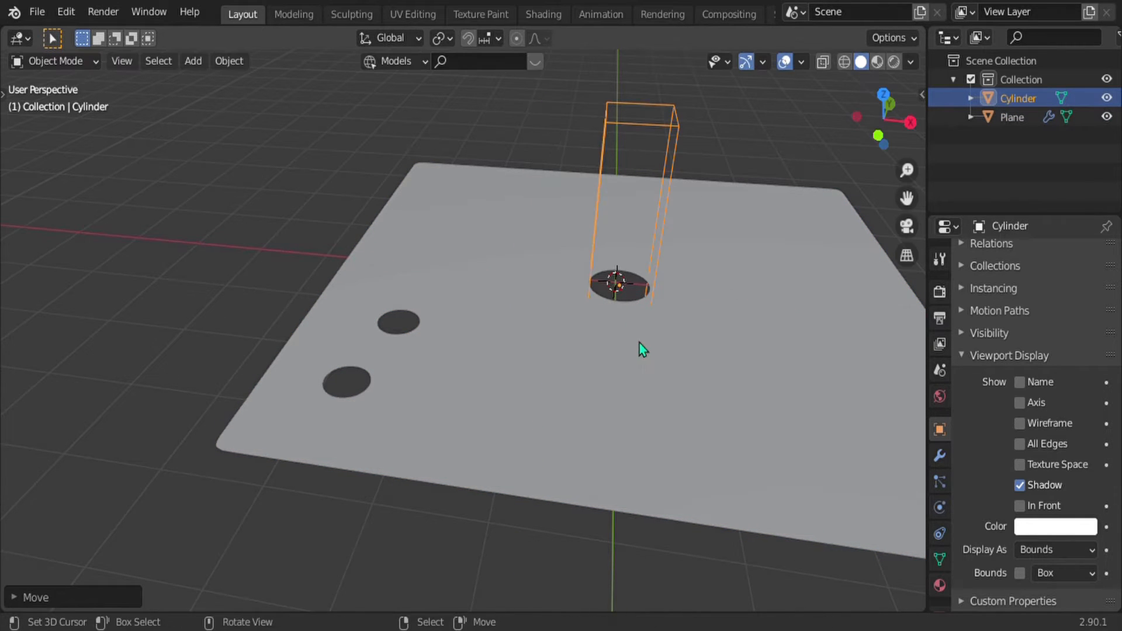
middle_click_drag(628, 280, 581, 307, "shift")
middle_click_drag(577, 366, 516, 266)
middle_click_drag(566, 321, 507, 346, "shift")
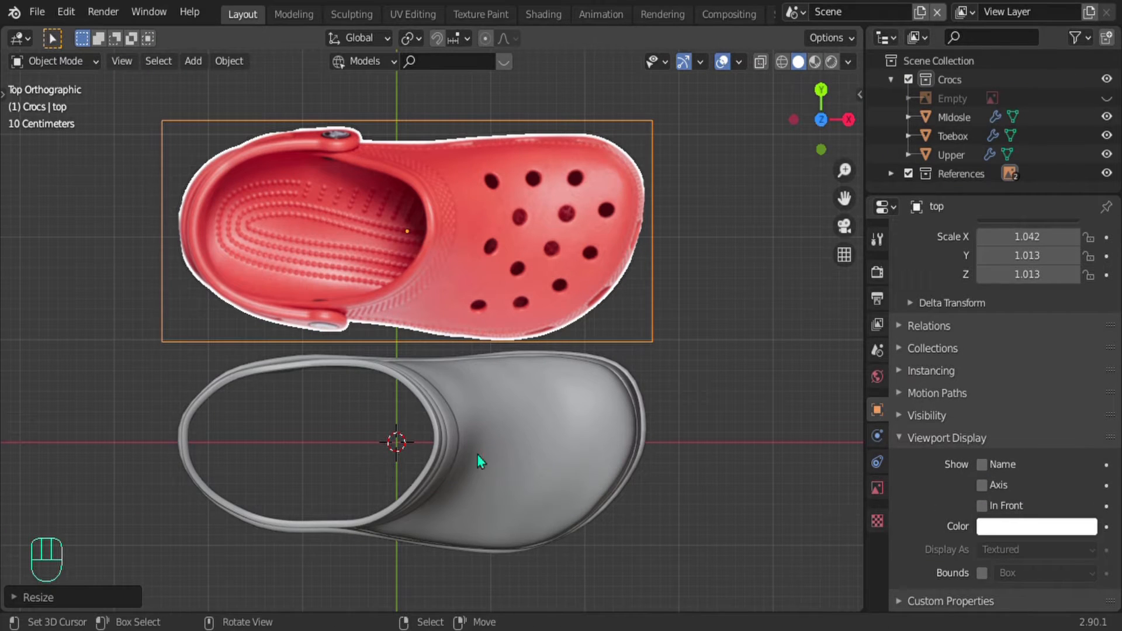
Step: Add a cylinder in top view, scaled to about 0.092, over a hole in the Crocs reference image
scroll(522, 342, "up", 1)
middle_click_drag(535, 332, 504, 354, "shift")
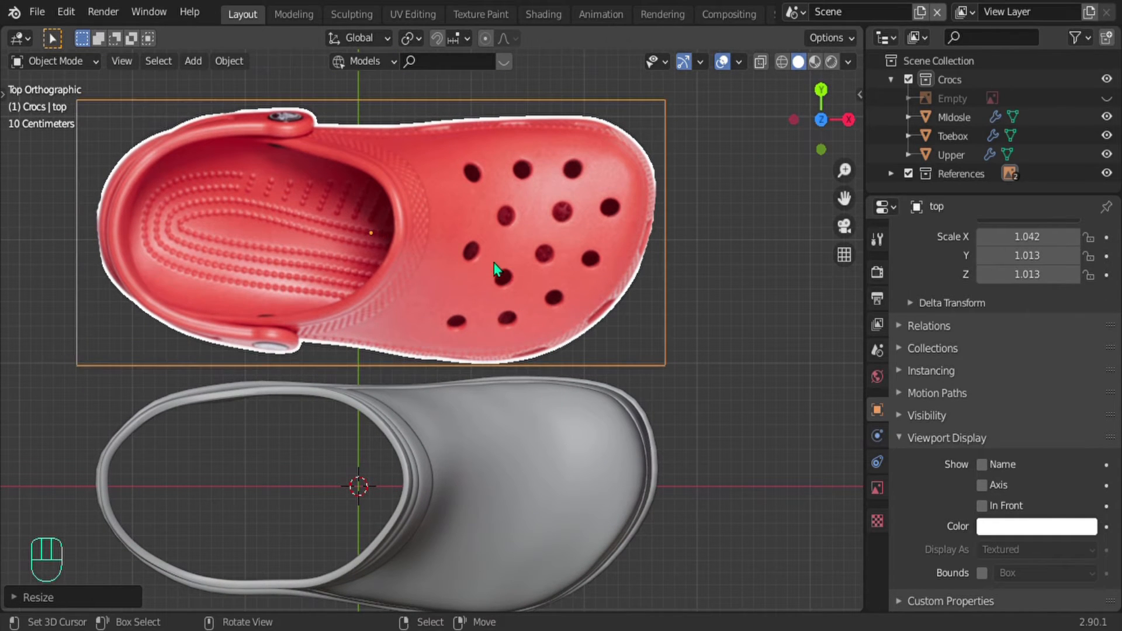
key("shift+a")
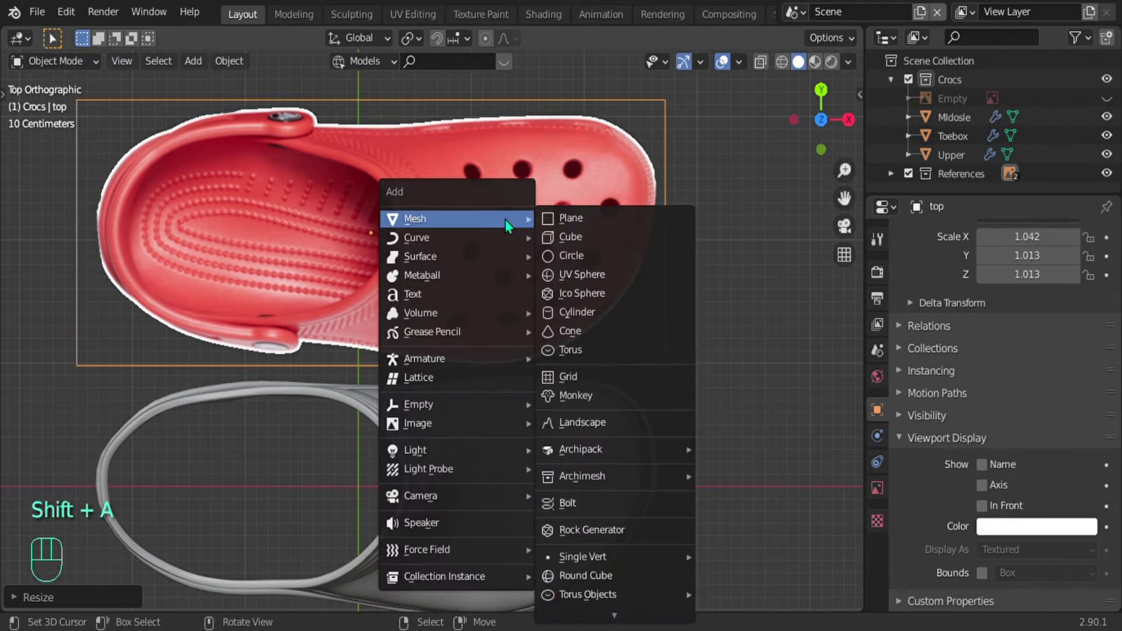
mouse_move(447, 223)
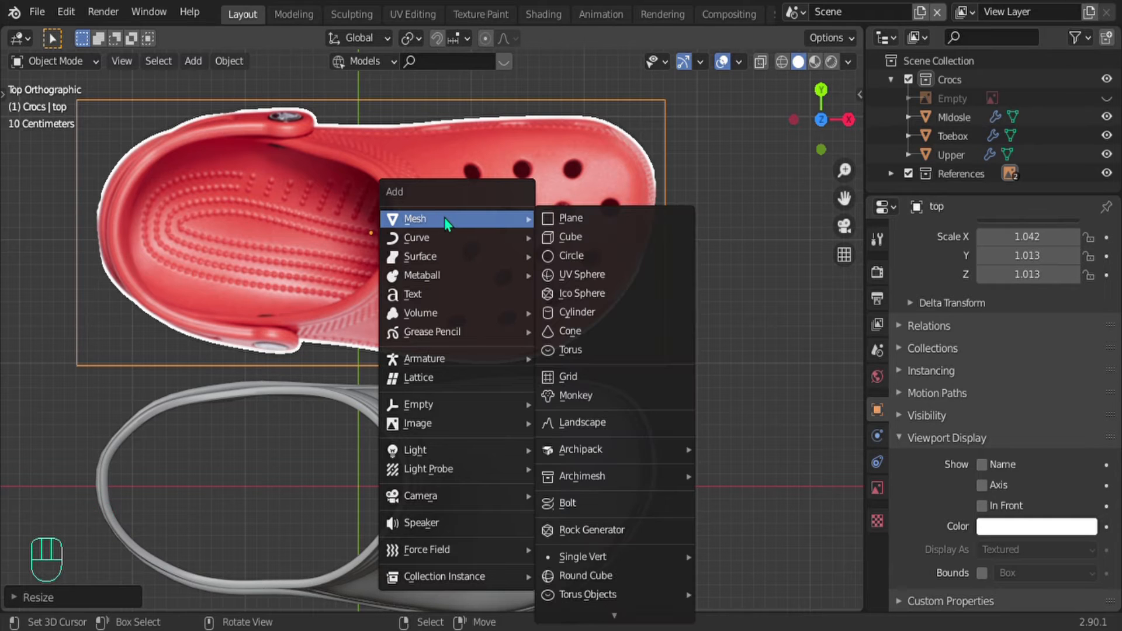
left_click(576, 312)
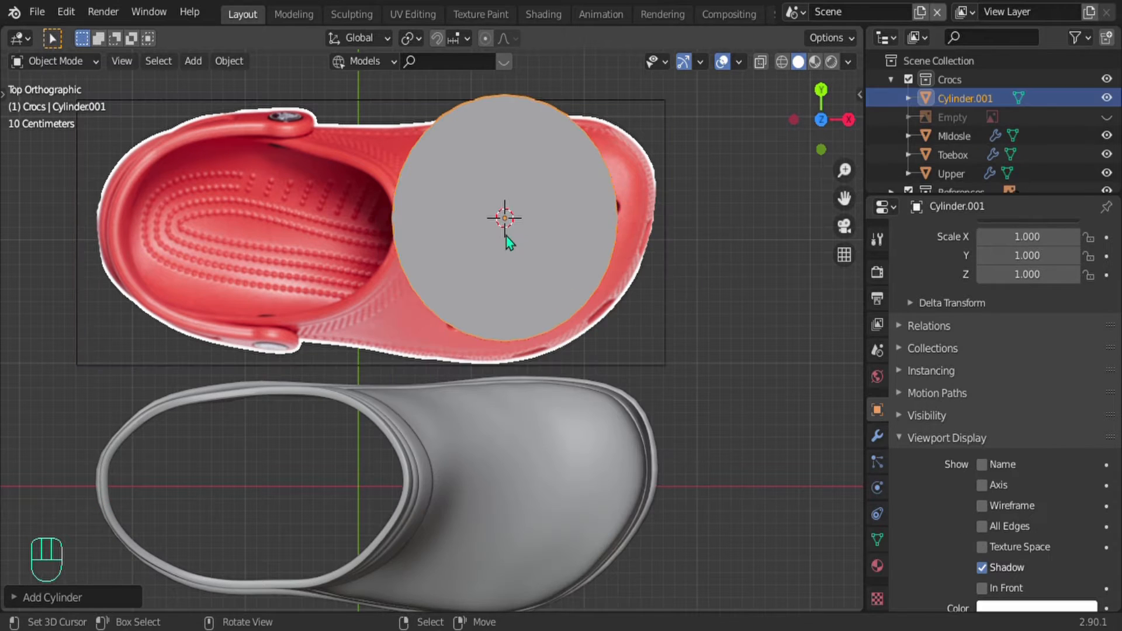
key("s")
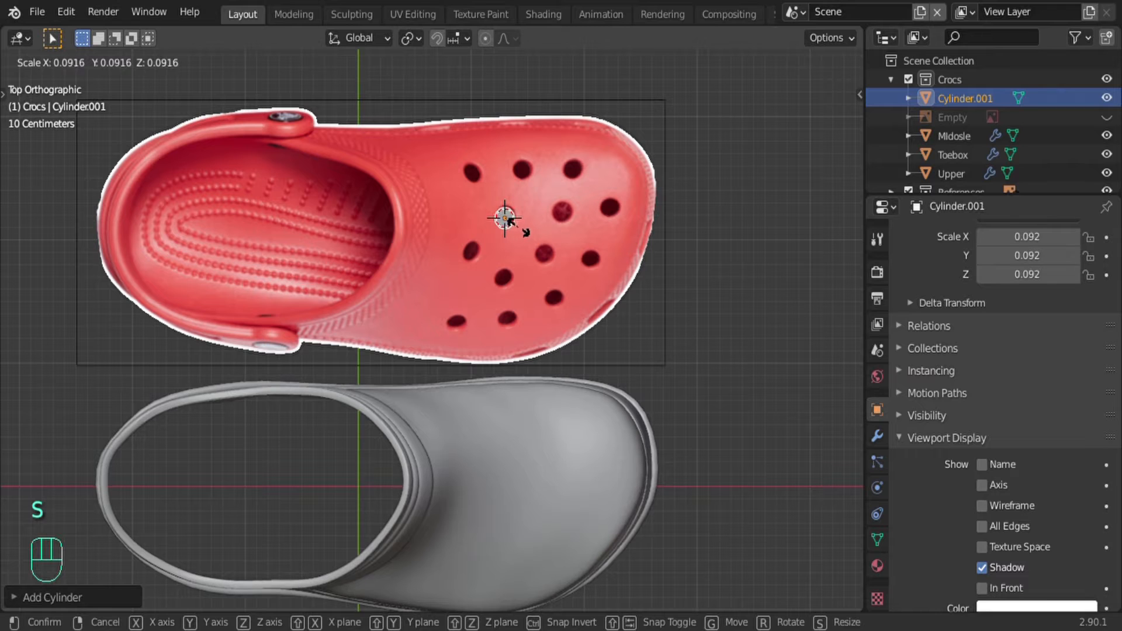
left_click(520, 229)
key("g")
left_click(521, 227)
Step: Stretch the cylinder to a Z scale of about 0.941 and raise it vertically over the clog's toe area
middle_click_drag(521, 226, 531, 87)
middle_click_drag(558, 252, 484, 367, "shift")
scroll(484, 366, "down", 2)
scroll(514, 286, "down", 2)
key("s")
key("z")
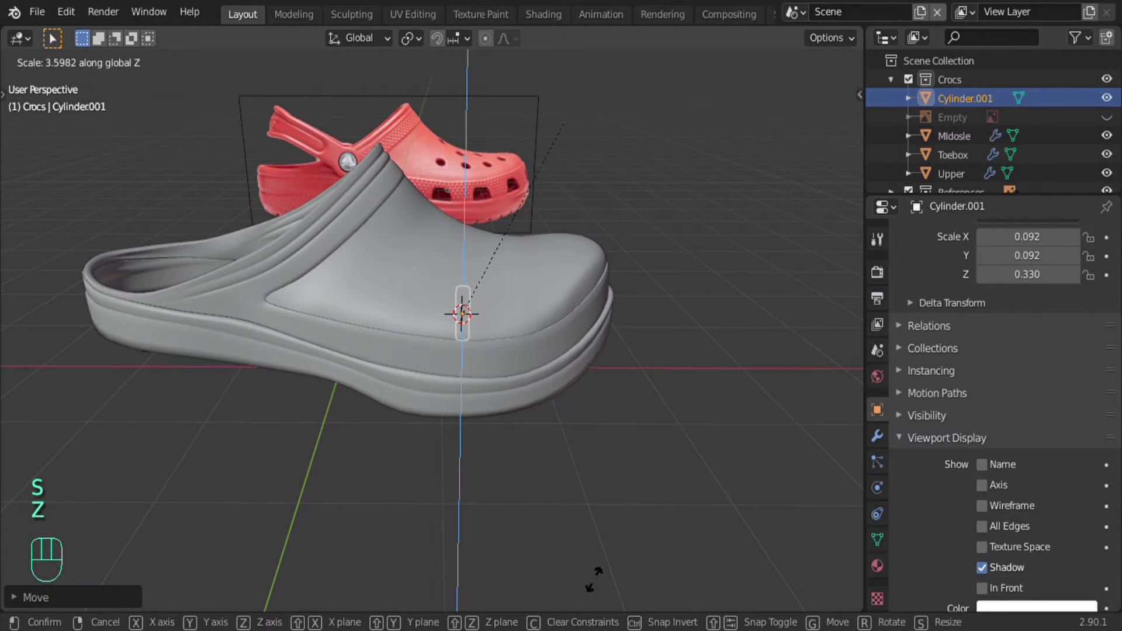
left_click(566, 333)
key("g")
key("z")
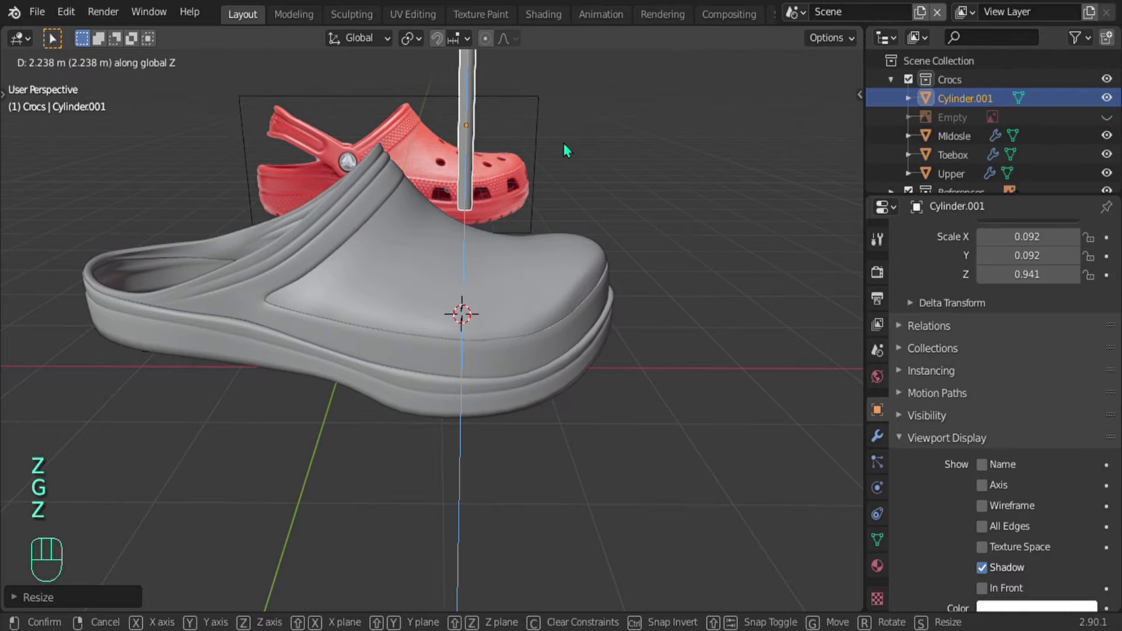
left_click(485, 202)
Step: Duplicate the cylinder twice in top view, placing the copies over the next two reference holes in its row toward the toe
key("KP_7")
middle_click_drag(486, 204, 584, 611, "shift")
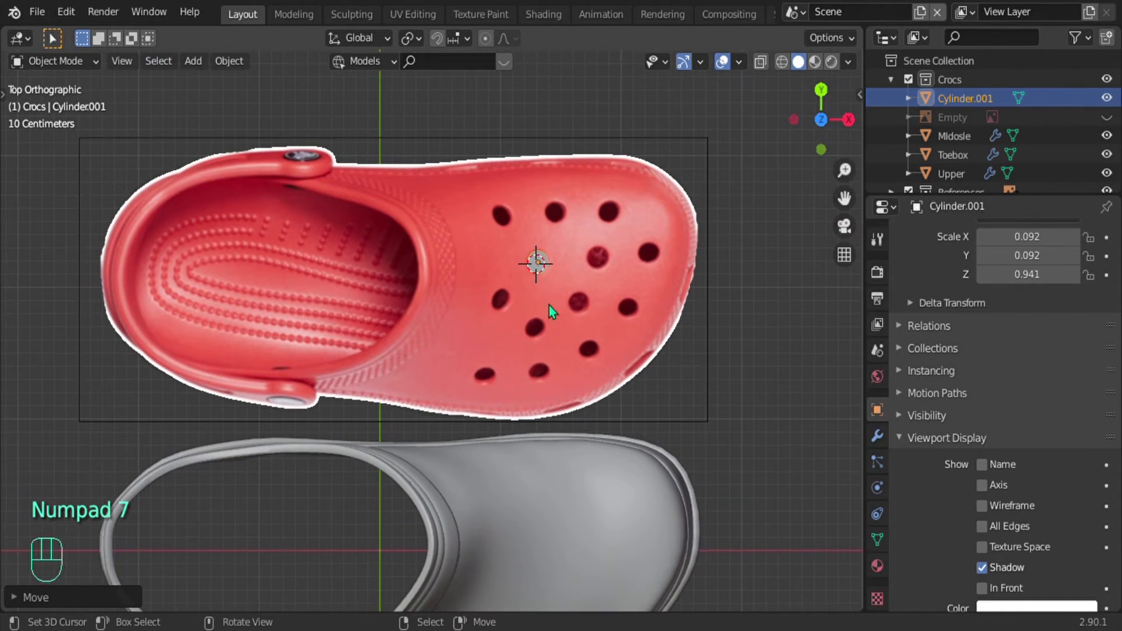
scroll(549, 304, "up", 3)
middle_click_drag(615, 248, 524, 365, "shift")
scroll(542, 325, "up", 1)
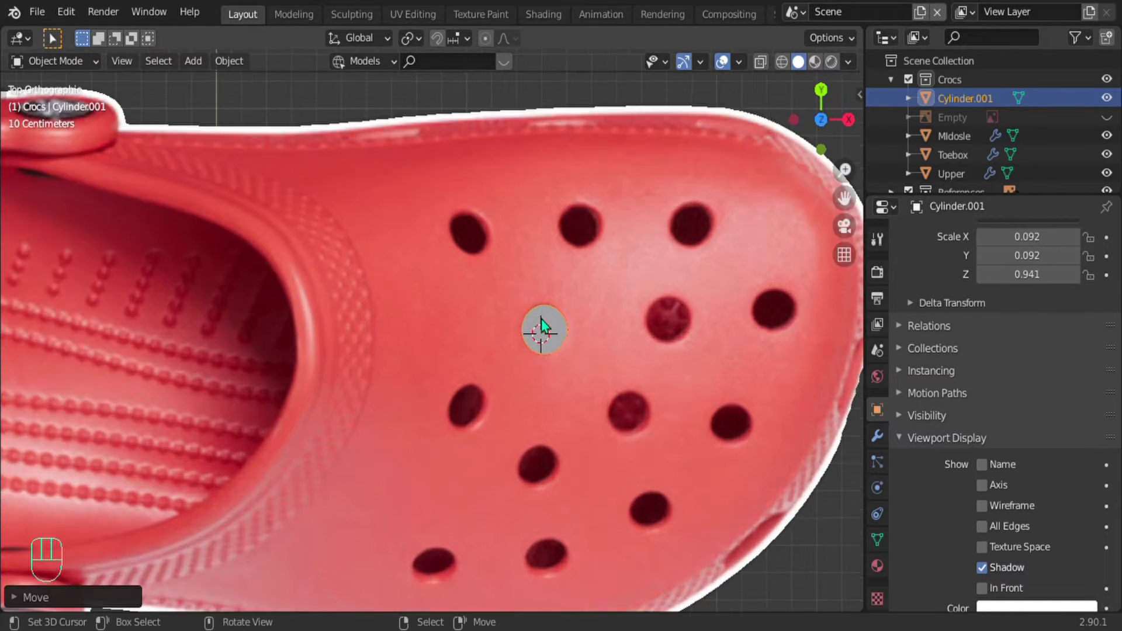
key("shift+d")
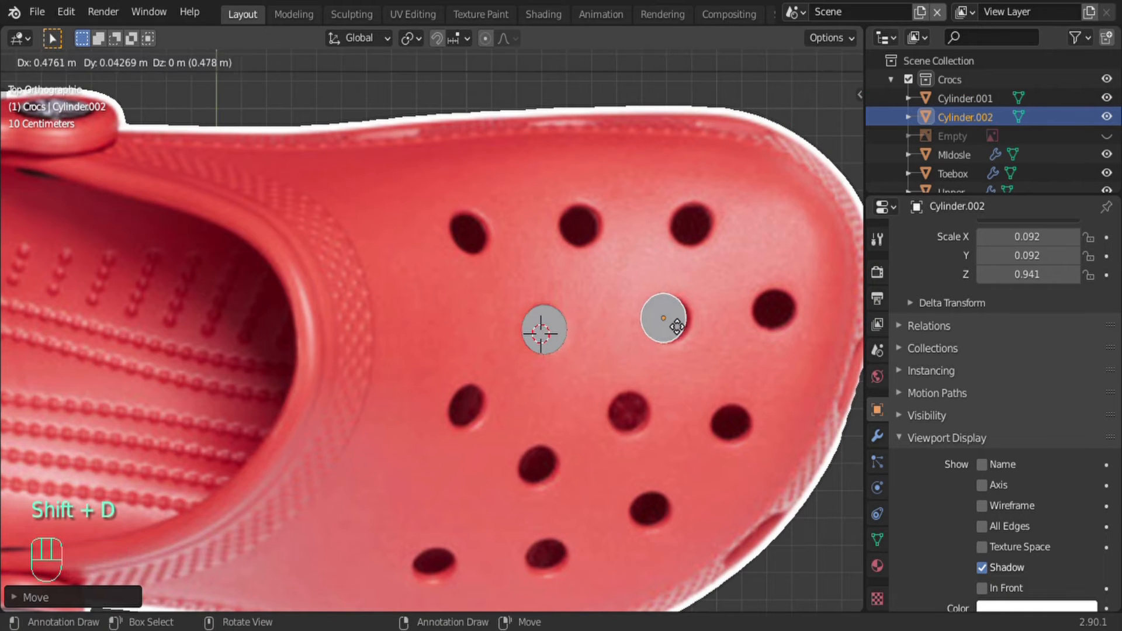
left_click(667, 323)
key("shift+d")
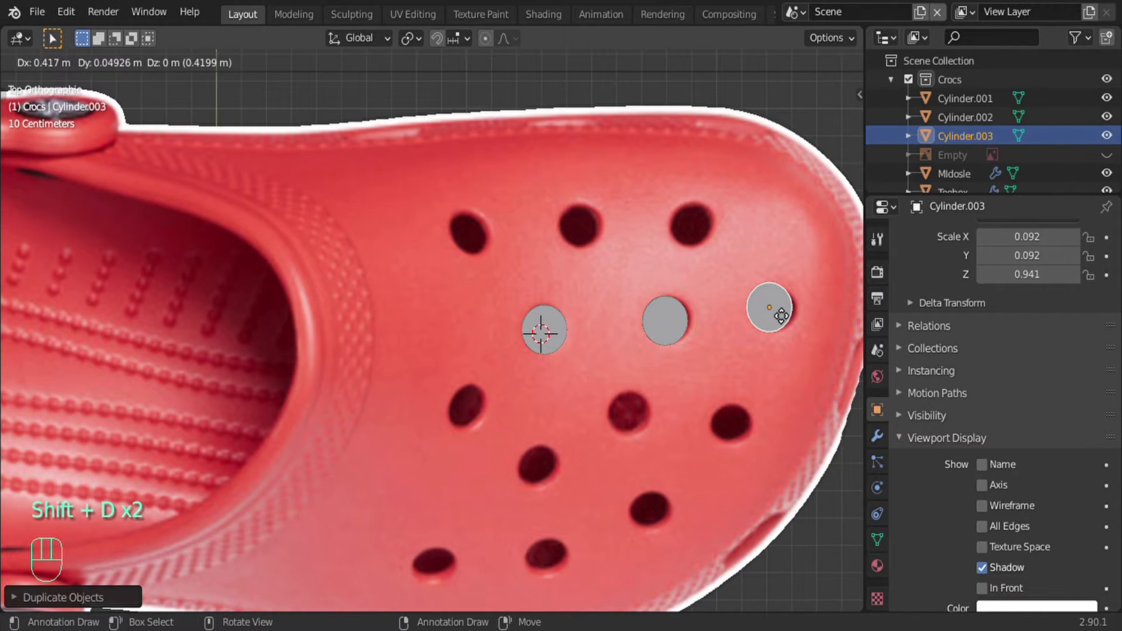
left_click(780, 313)
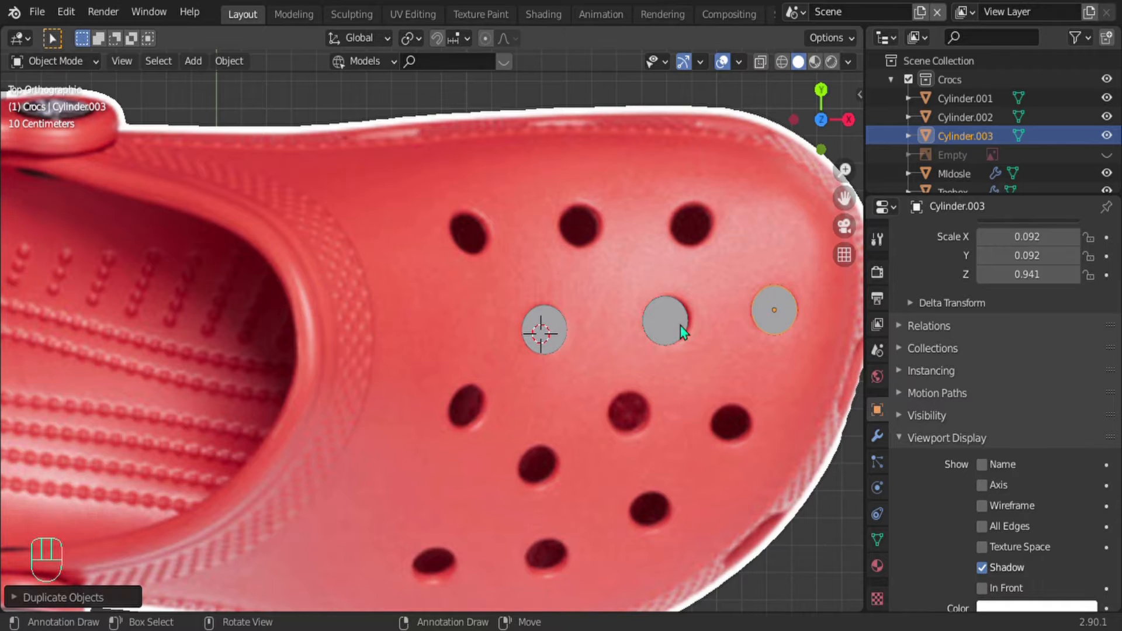
Step: Reposition the middle cylinder of the row so it is centred over its reference hole
left_click(680, 326)
key("g")
left_click(688, 333)
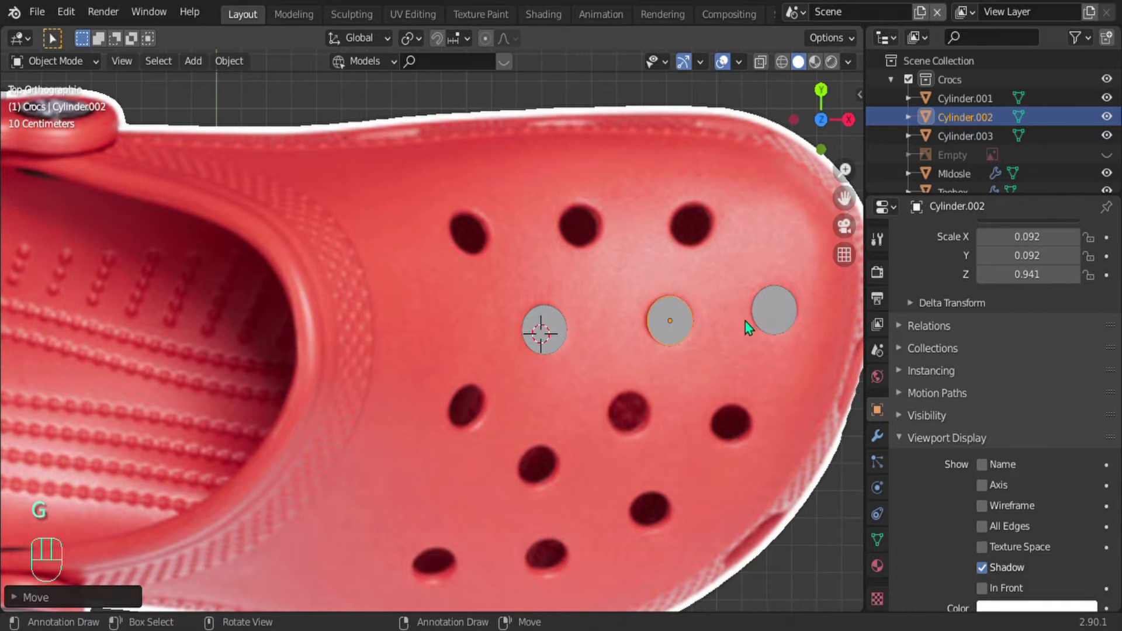
Step: Duplicate the cylinder nearest the toe onto the toe-side hole of the +Y outer row and tilt it freehand with trackball rotation
left_click(763, 320)
key("shift+d")
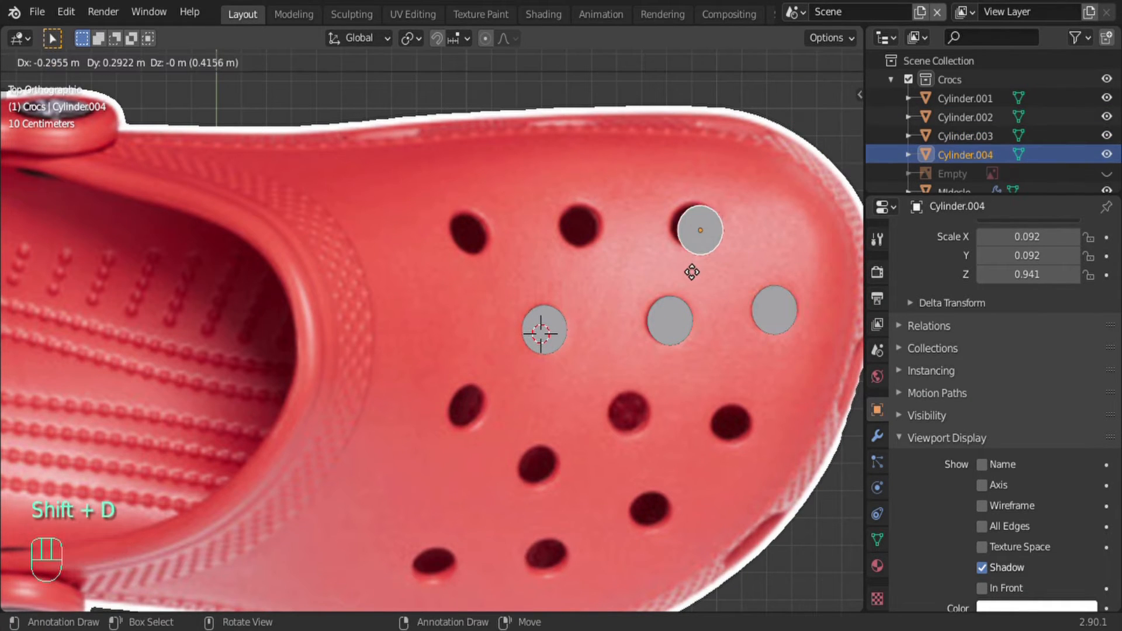
left_click(687, 266)
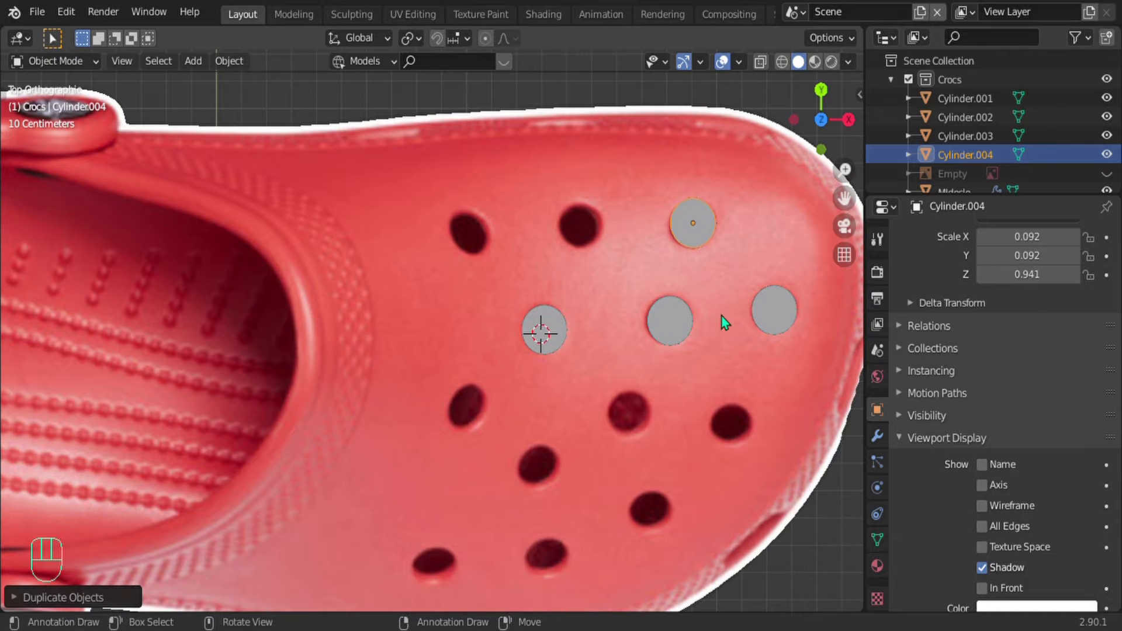
key("r")
key("r")
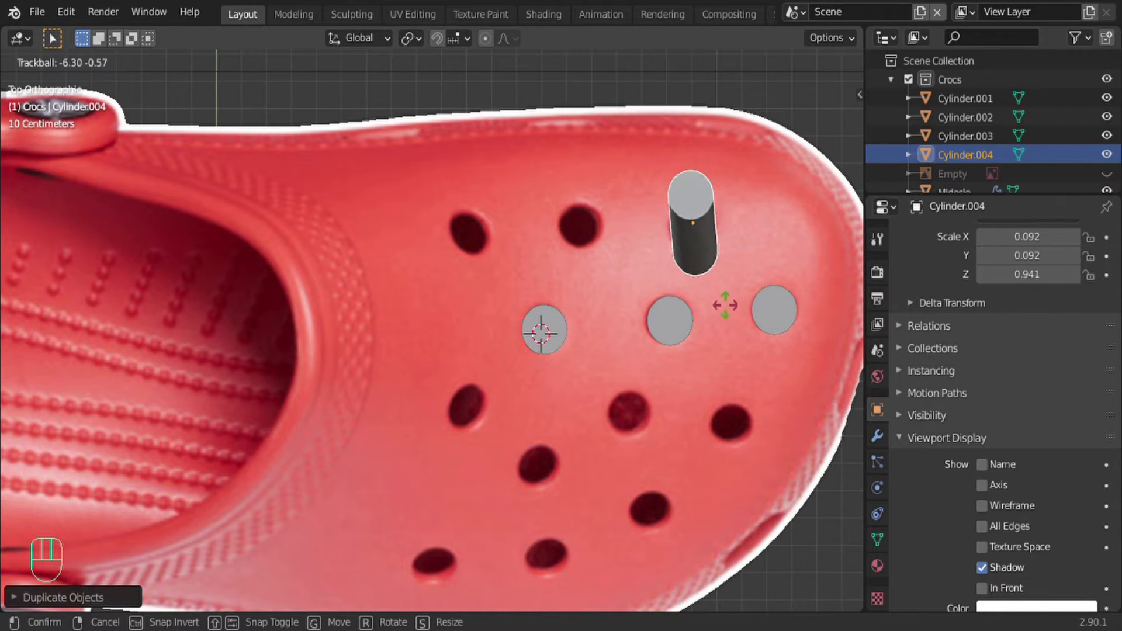
left_click(725, 305)
left_click(556, 336)
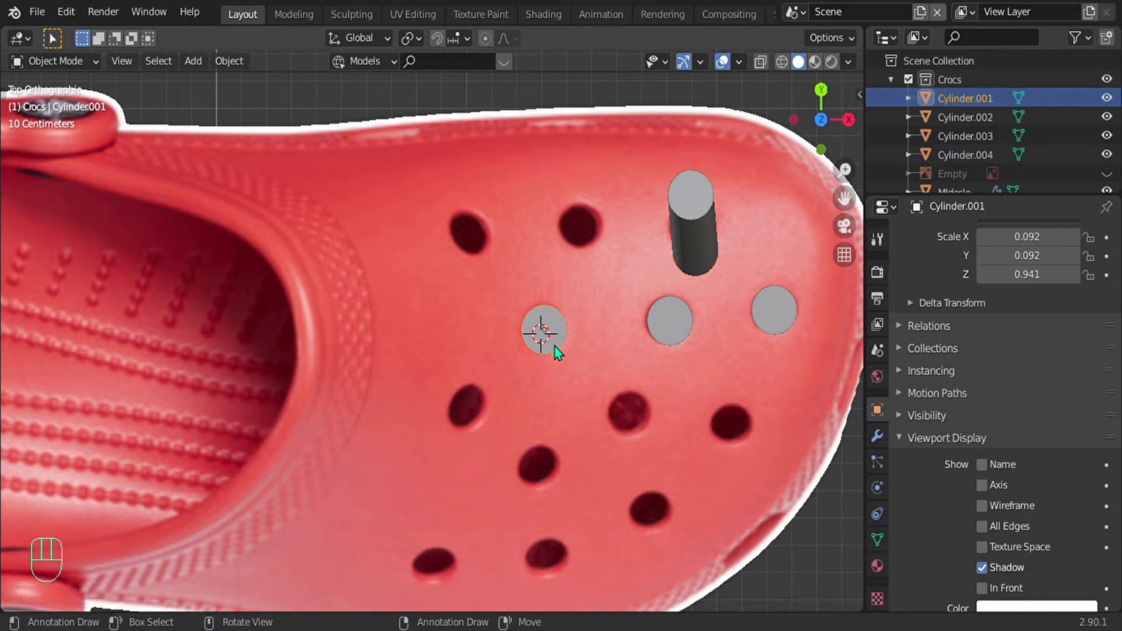
left_click(667, 257)
key("shift+r")
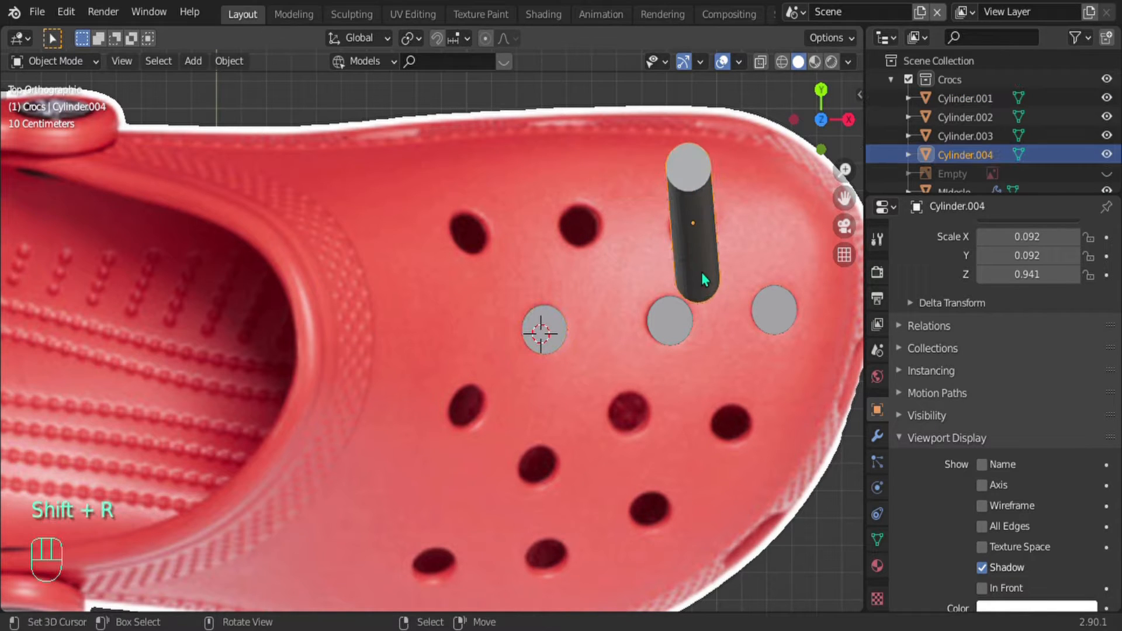
key("ctrl+z")
Step: Duplicate the tilted cylinder over the other two holes in the +Y row and tilt the copy nearest the foot opening differently
key("shift+d")
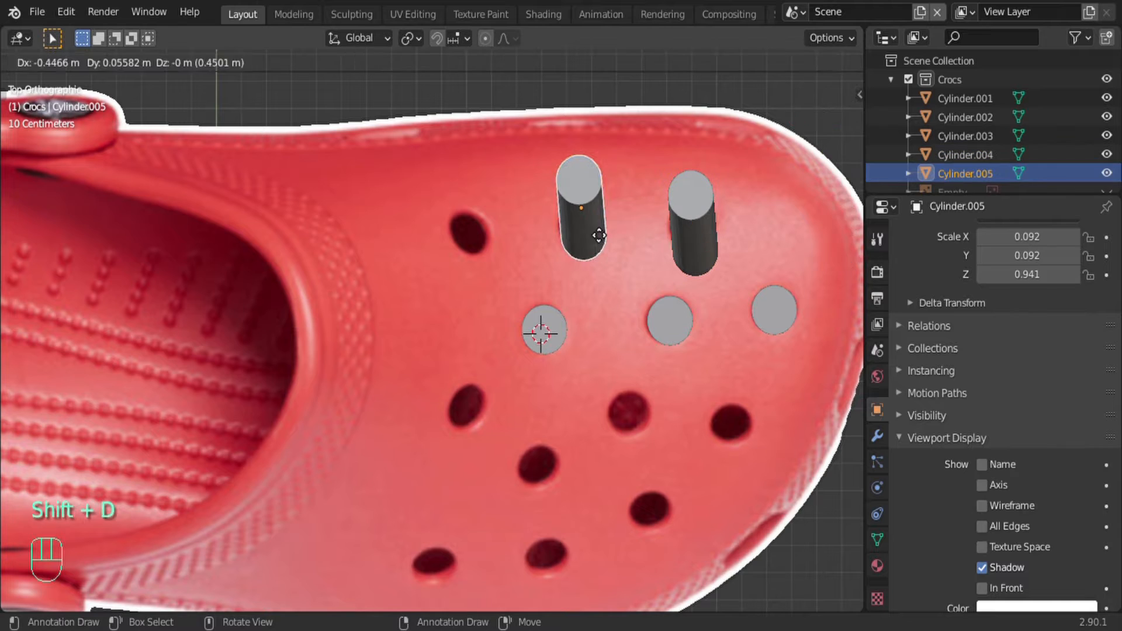
left_click(595, 229)
right_click(546, 349)
key("shift+d")
left_click(471, 255)
key("r")
key("r")
left_click(464, 261)
Step: Duplicate the upright cylinder nearest the foot opening onto the inner hole on the -Y side and tilt it outward
middle_click_drag(614, 394, 569, 331, "shift")
right_click(505, 289)
key("shift+d")
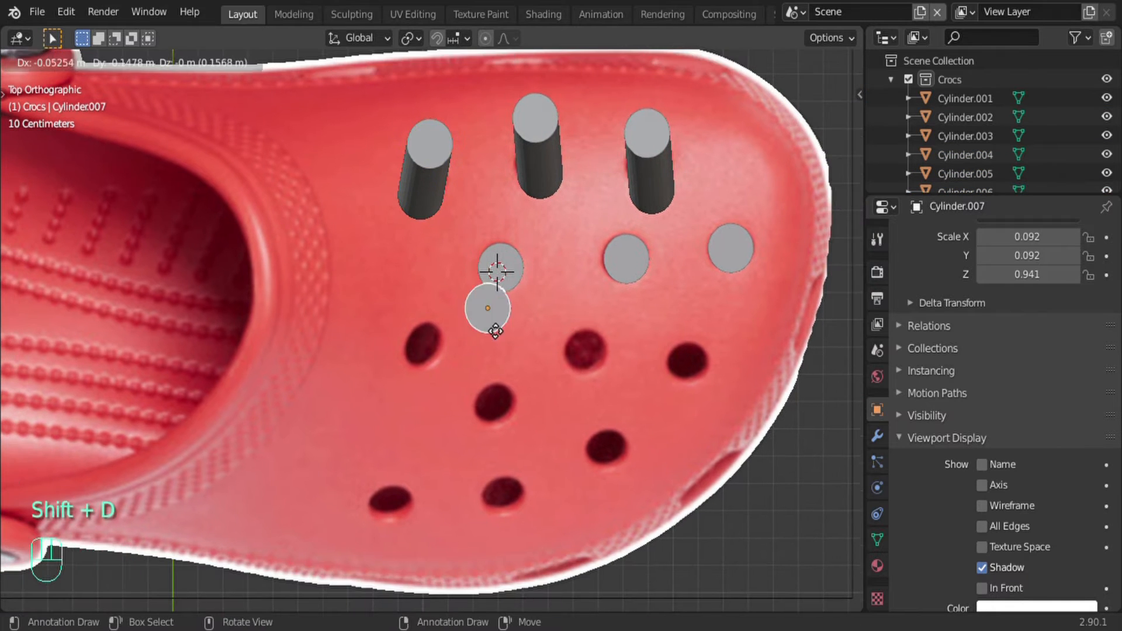
left_click(500, 431)
key("r")
key("r")
left_click(546, 358)
Step: Duplicate the tilted cylinder onto the adjacent hole toward the toe, adjust its tilt, and place another copy on the row's last toe-side hole
key("shift+d")
left_click(584, 368)
key("r")
key("r")
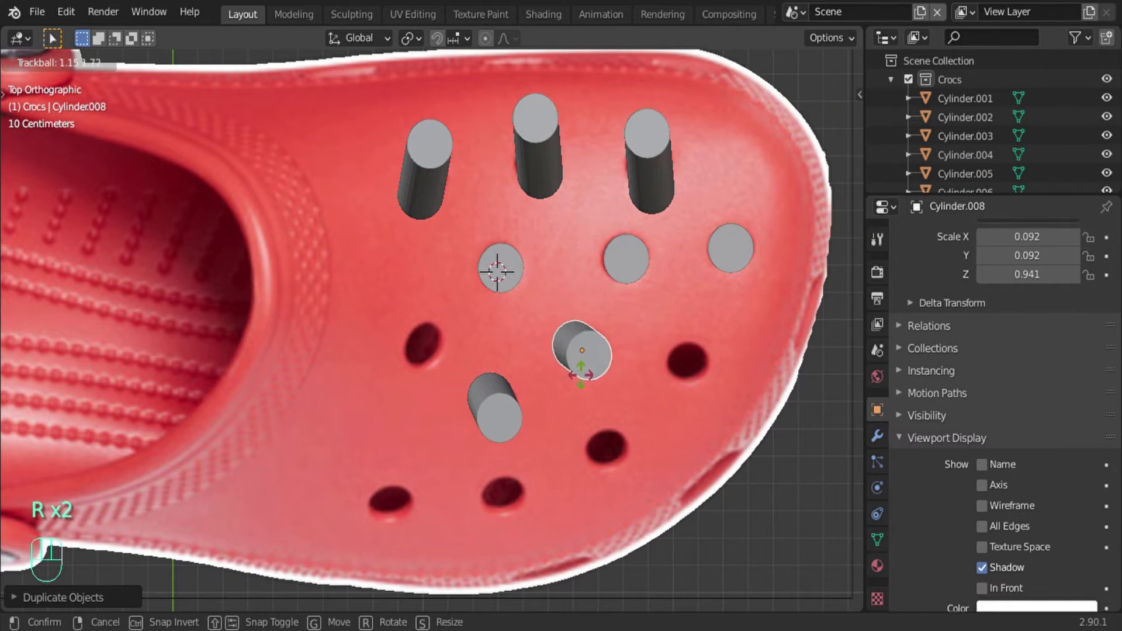
left_click(589, 366)
key("shift+d")
left_click(701, 373)
Step: Duplicate tilted cylinders along the -Y outer row of holes, angling each copy outward to suit its hole
key("shift+d")
left_click(609, 467)
key("r")
key("r")
left_click(606, 481)
key("shift+d")
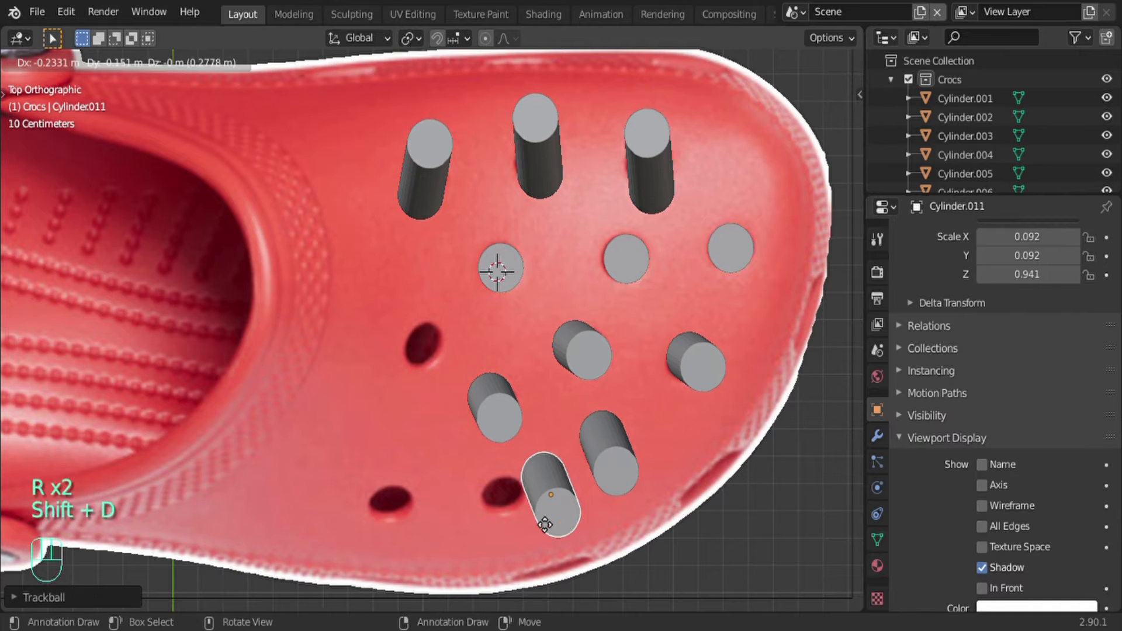
left_click(496, 526)
left_click(504, 535)
Step: Duplicate a cylinder onto the last uncovered hole near the foot opening, tilt it with trackball rotation, and centre it there
key("shift+d")
key("r")
key("r")
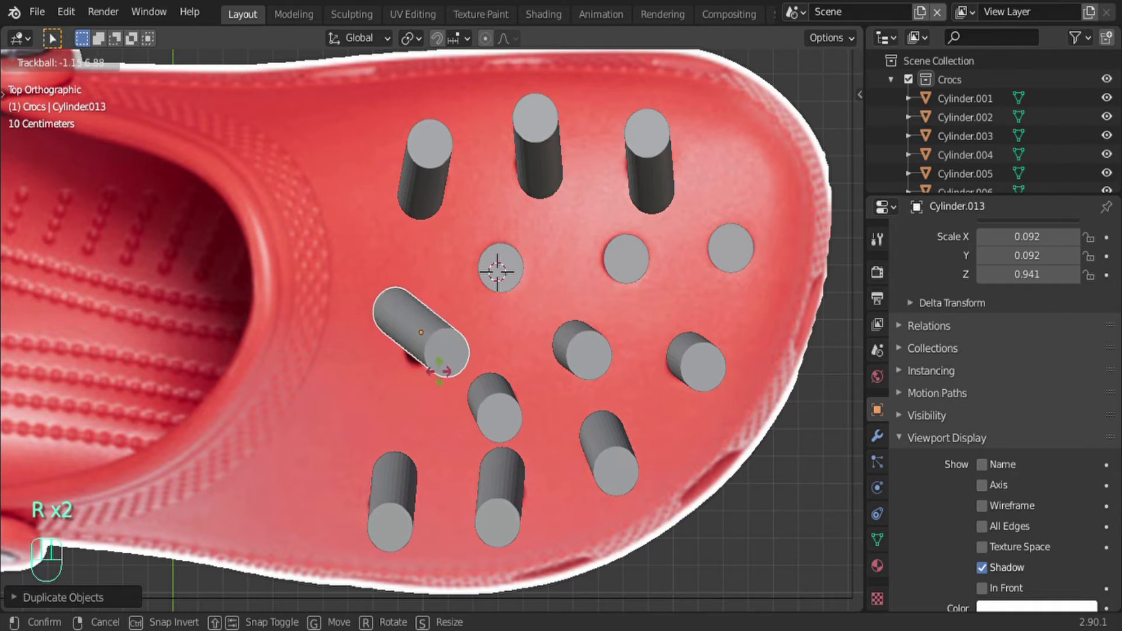
left_click(459, 395)
key("g")
left_click(459, 378)
Step: Select all the hole cylinders above the reference image and join them into one object
middle_click_drag(478, 236, 451, 410)
scroll(453, 327, "down", 7)
scroll(472, 268, "down", 8)
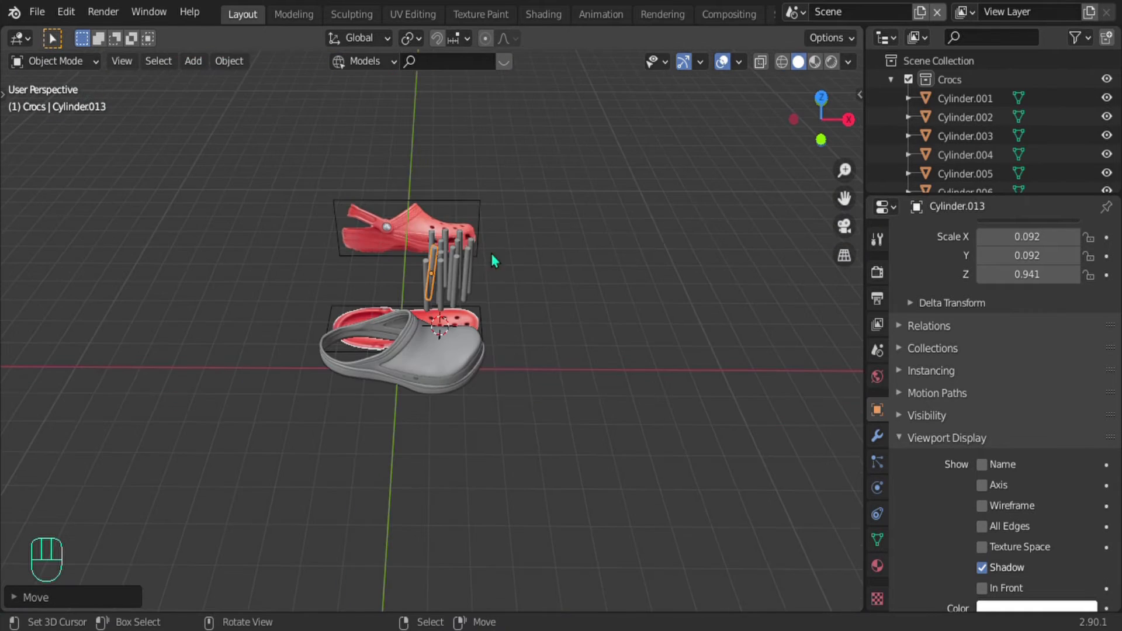
scroll(436, 251, "up", 4)
middle_click_drag(436, 251, 366, 162, "shift")
scroll(444, 290, "up", 1)
left_click_drag(360, 124, 518, 255)
key("ctrl+j")
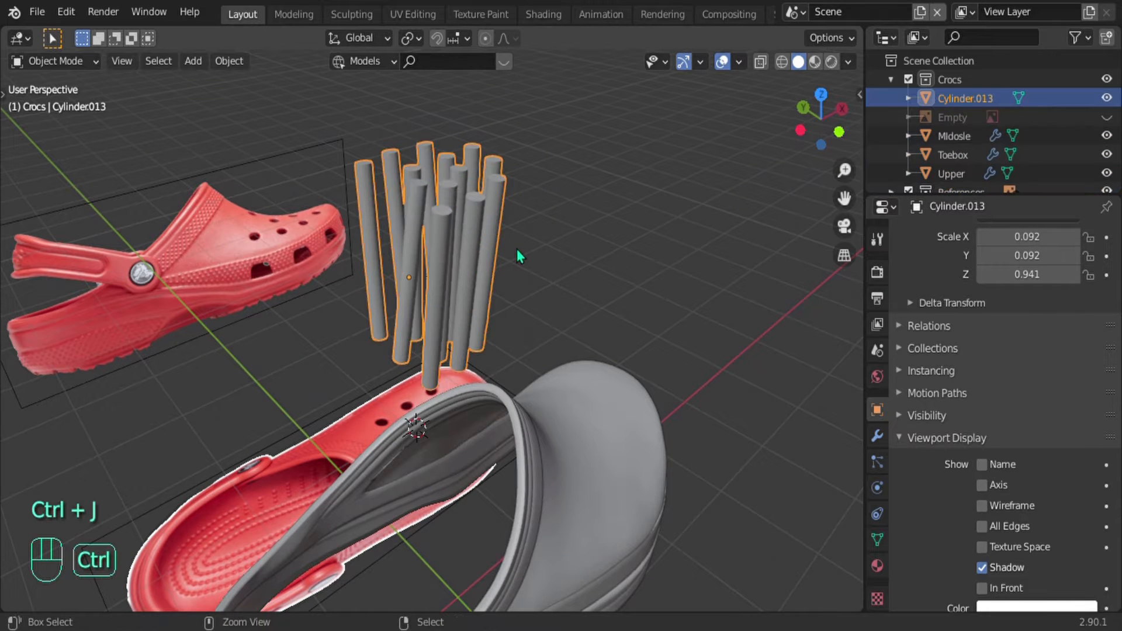
key("Tab")
key("Tab")
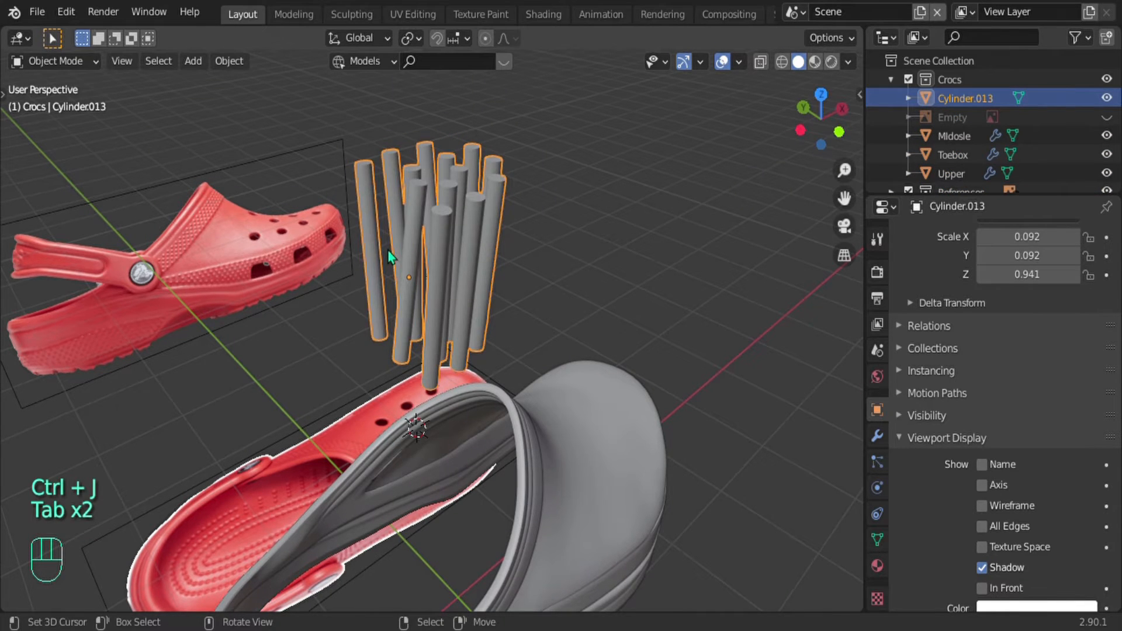
Step: Move the joined cylinders along Y over the grey clog's toe area and lower them along Z through the toebox
key("KP_7")
key("g")
key("y")
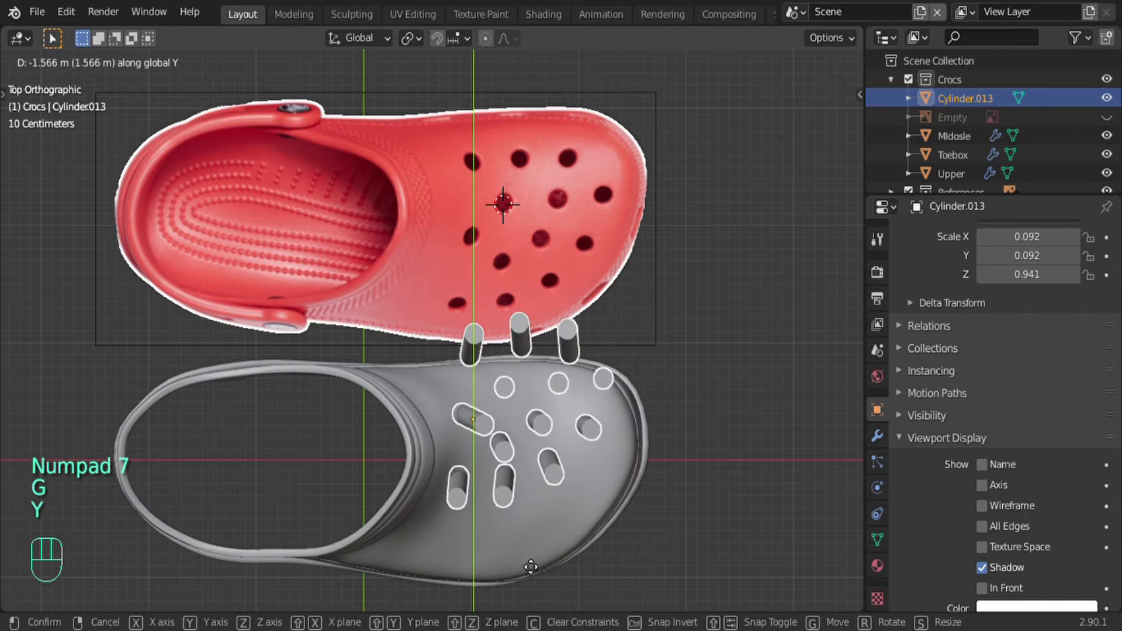
left_click(539, 609)
middle_click_drag(539, 608, 505, 236)
key("g")
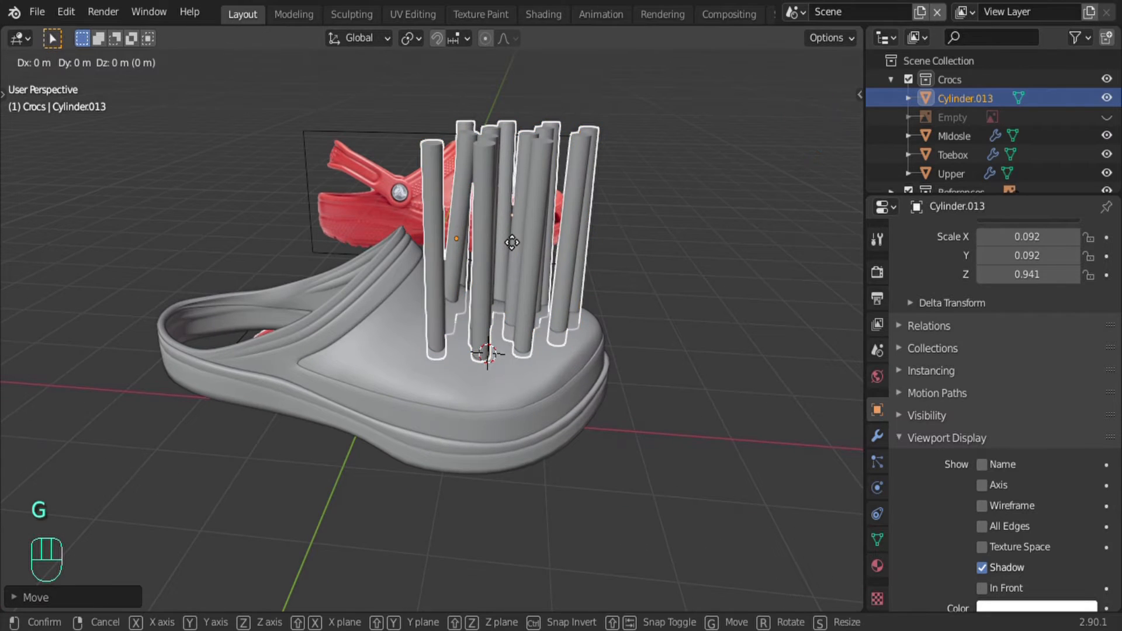
key("z")
left_click(519, 271)
Step: Isolate the toebox and the joined cylinders in local view and make the Toebox object active
middle_click_drag(518, 272, 845, 339)
scroll(522, 357, "up", 4)
key("KP_Divide")
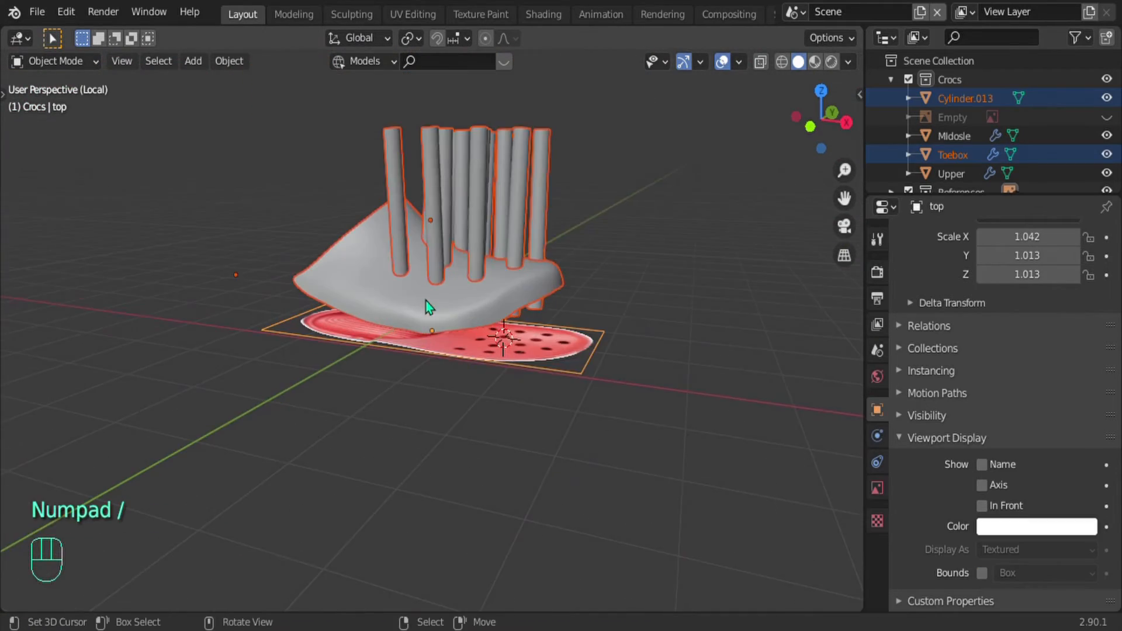
scroll(424, 300, "up", 4)
middle_click_drag(425, 300, 468, 411, "shift")
left_click(467, 411)
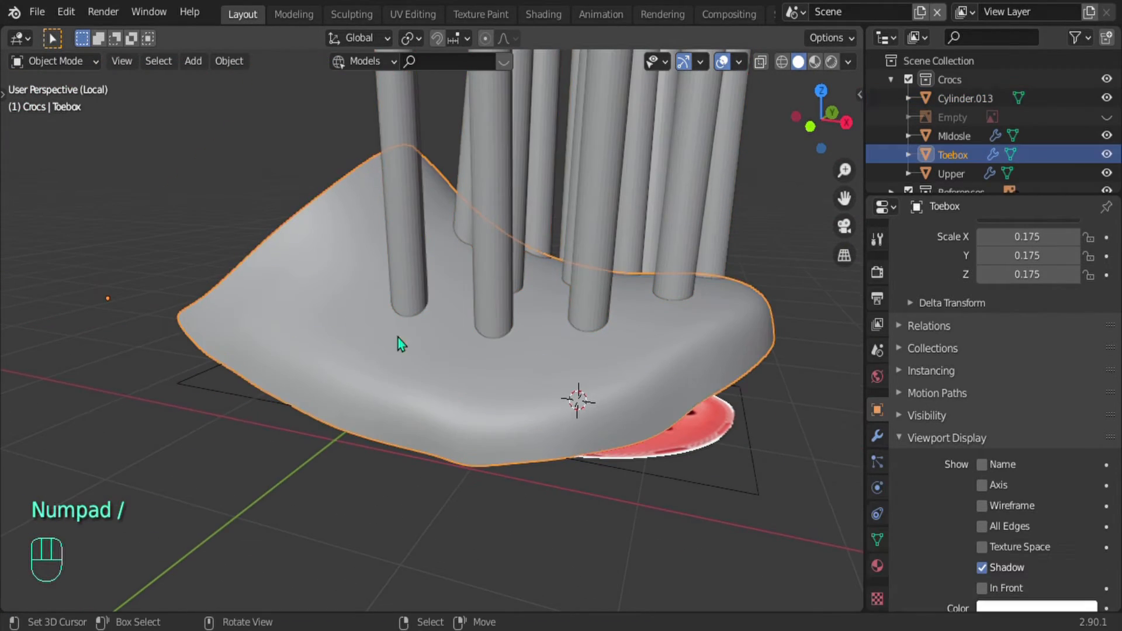
Step: Add a Boolean modifier set to Difference on the toebox, using Cylinder.013 as its cutter object
left_click(877, 434)
left_click(941, 236)
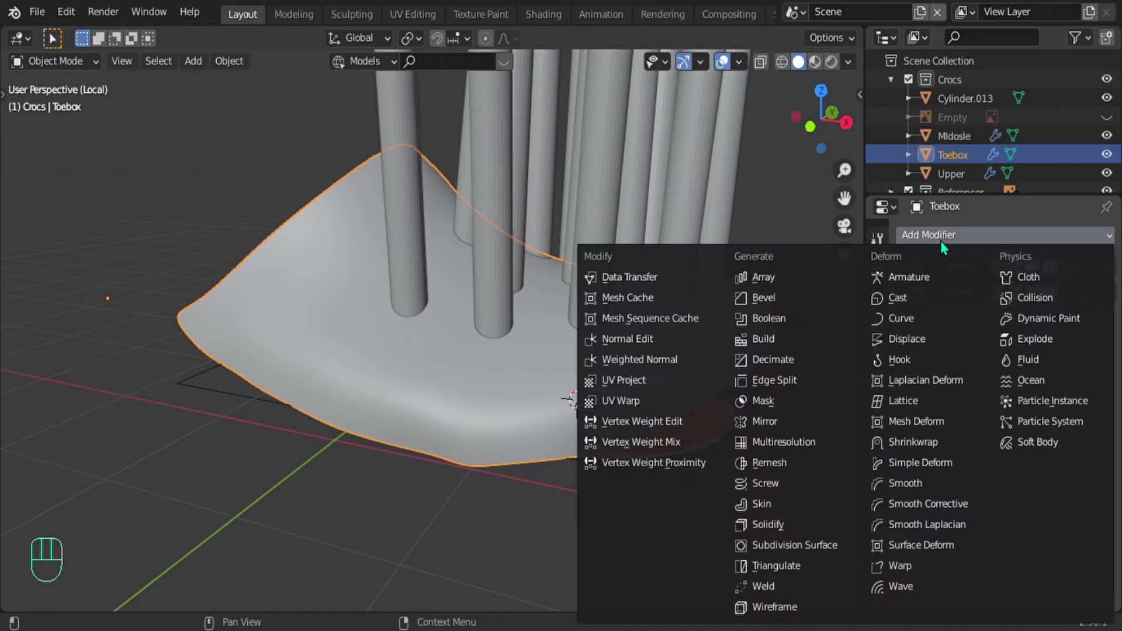
left_click(771, 318)
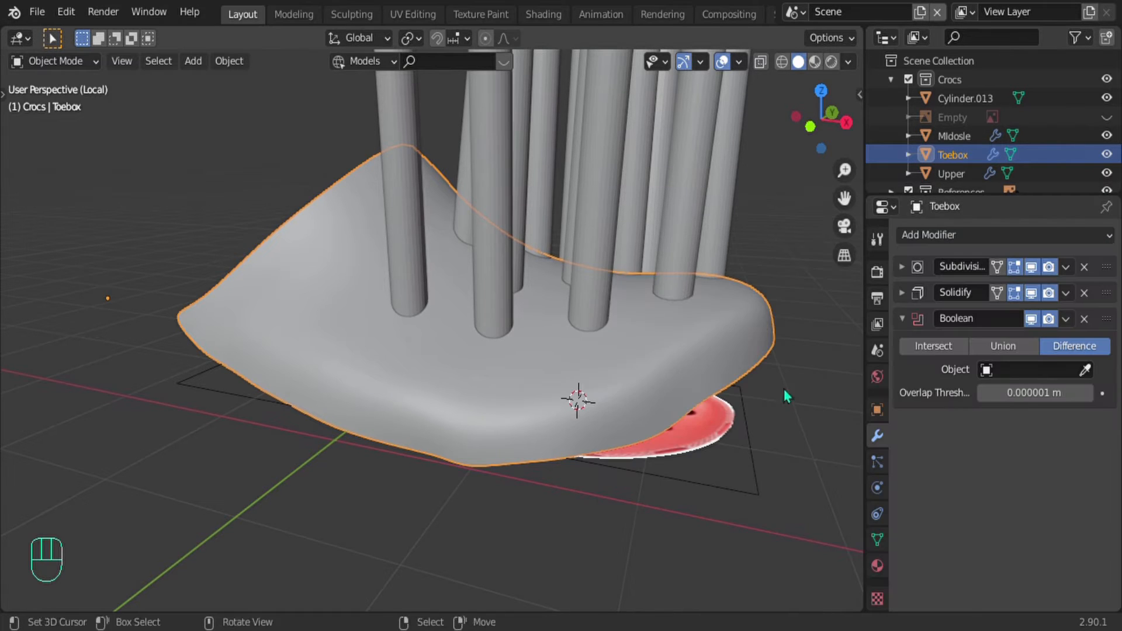
middle_click_drag(783, 393, 719, 484, "shift")
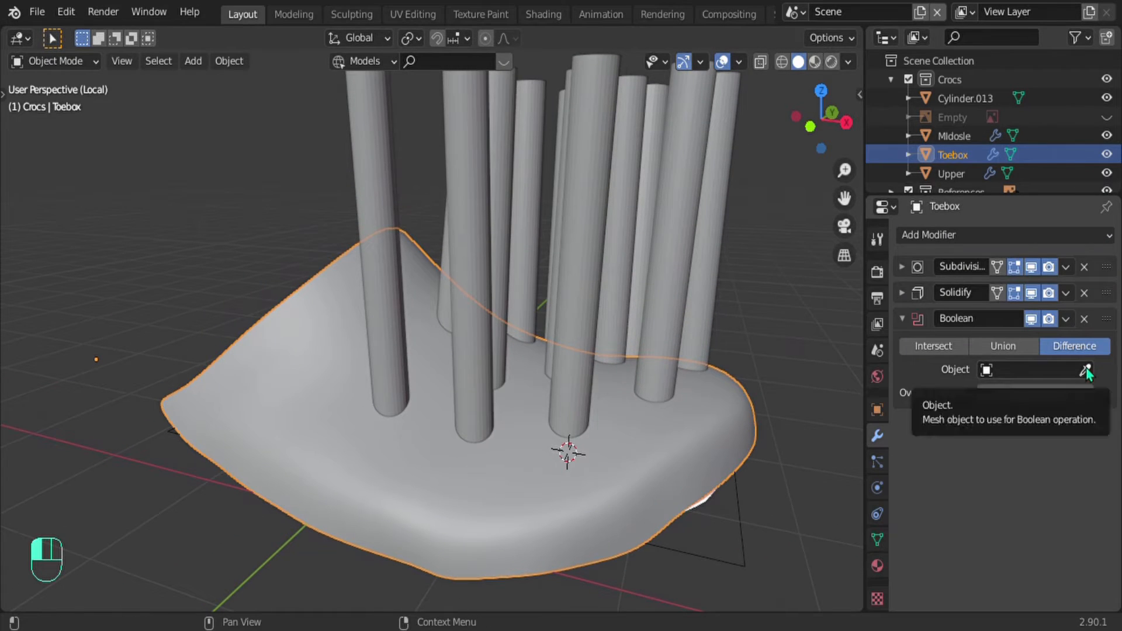
left_click(1086, 370)
left_click(599, 140)
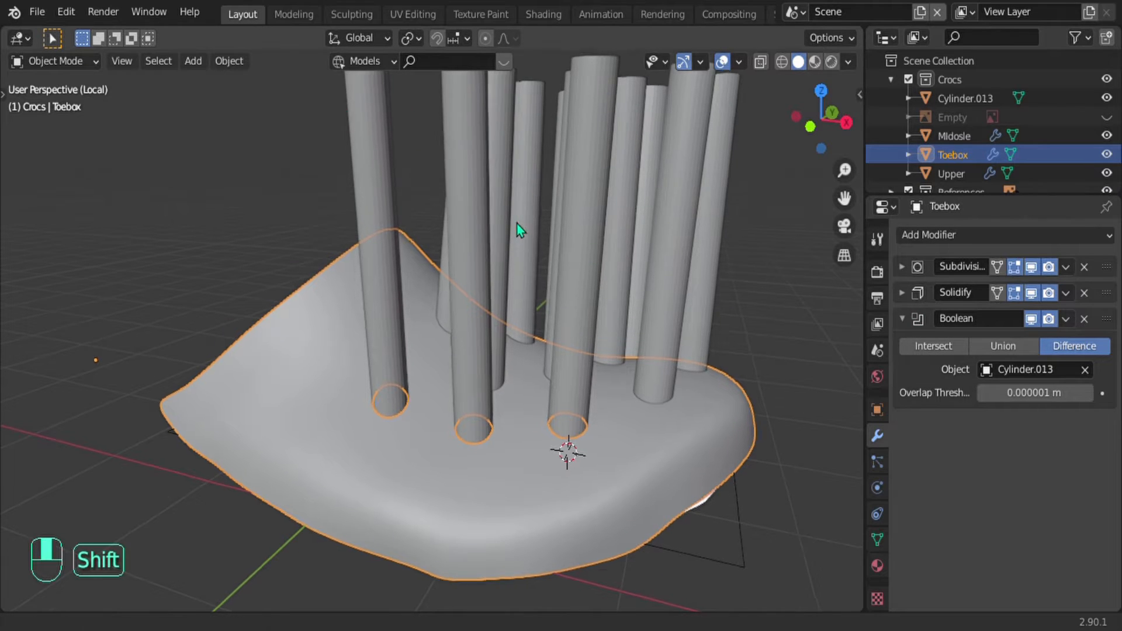
Step: Set the joined cylinders' viewport display to Bounds
middle_click_drag(363, 124, 398, 188, "shift")
left_click(448, 166)
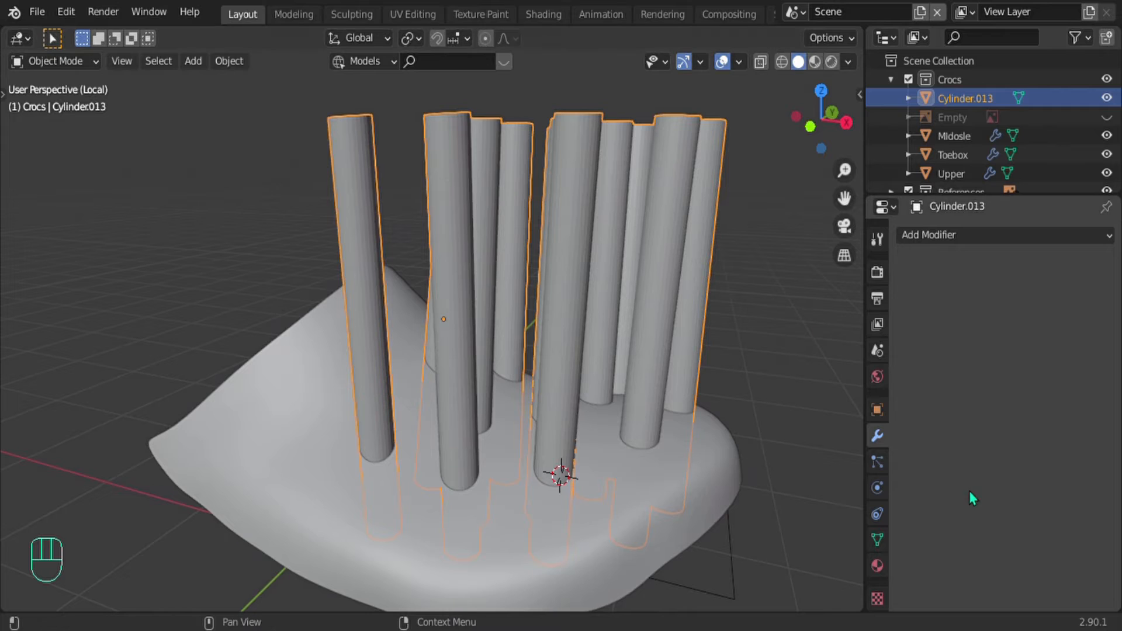
left_click(878, 409)
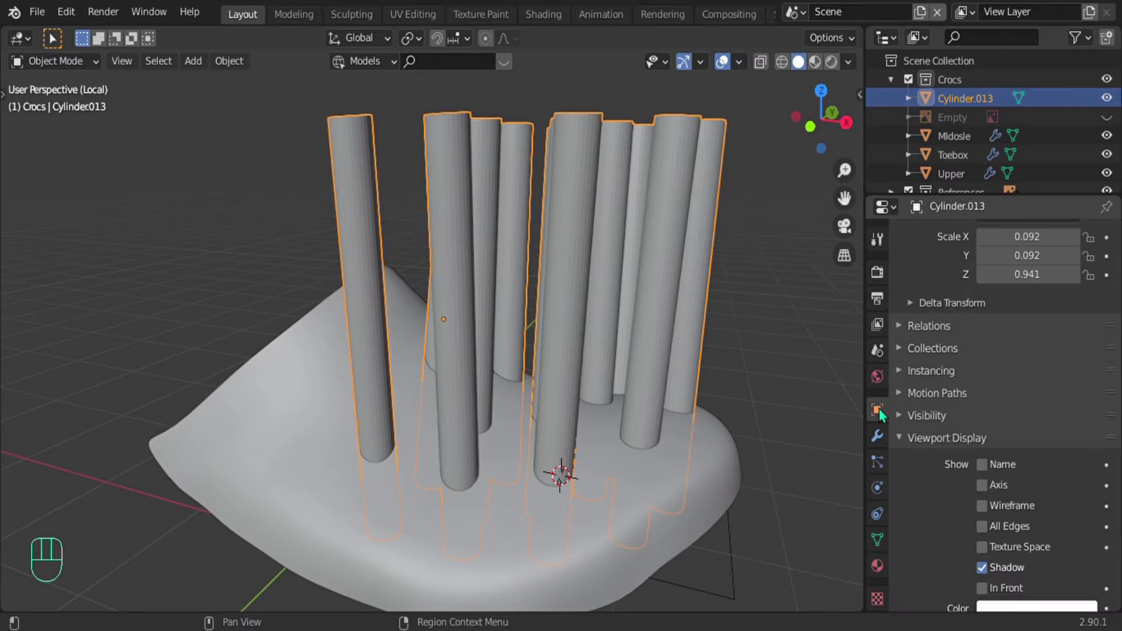
scroll(985, 504, "down", 5)
left_click(997, 549)
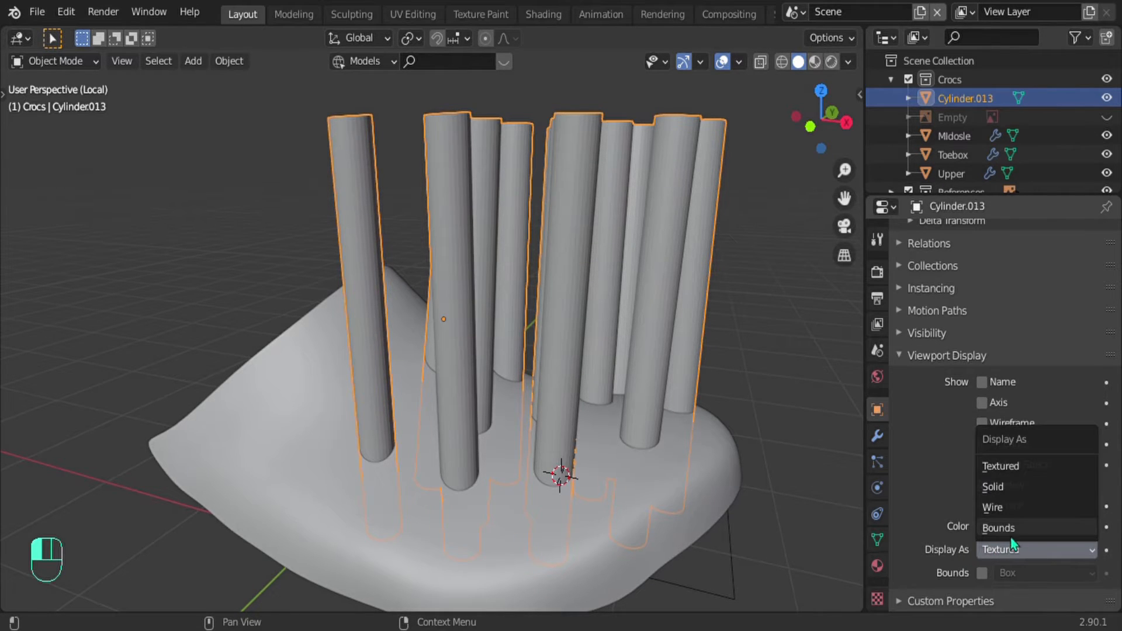
left_click(1011, 532)
Step: Examine the toebox's Boolean holes from several angles, comparing its base mesh in Edit Mode with the Object Mode result
right_click(608, 266)
middle_click_drag(609, 266, 532, 384)
right_click(498, 360)
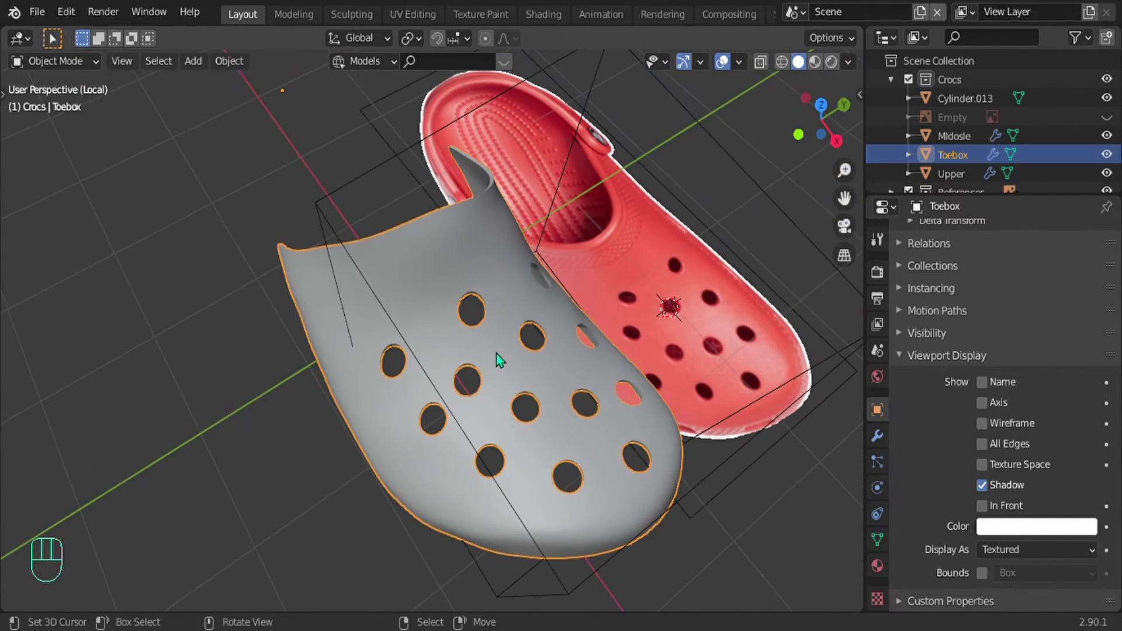
key("Tab")
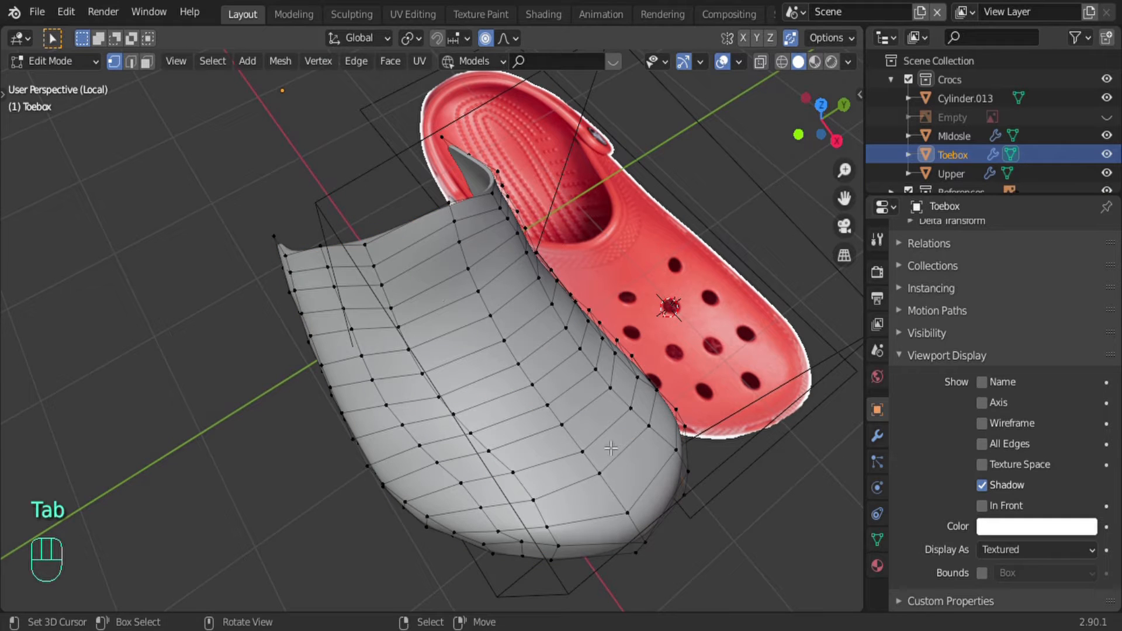
key("Tab")
key("Tab")
key("Tab")
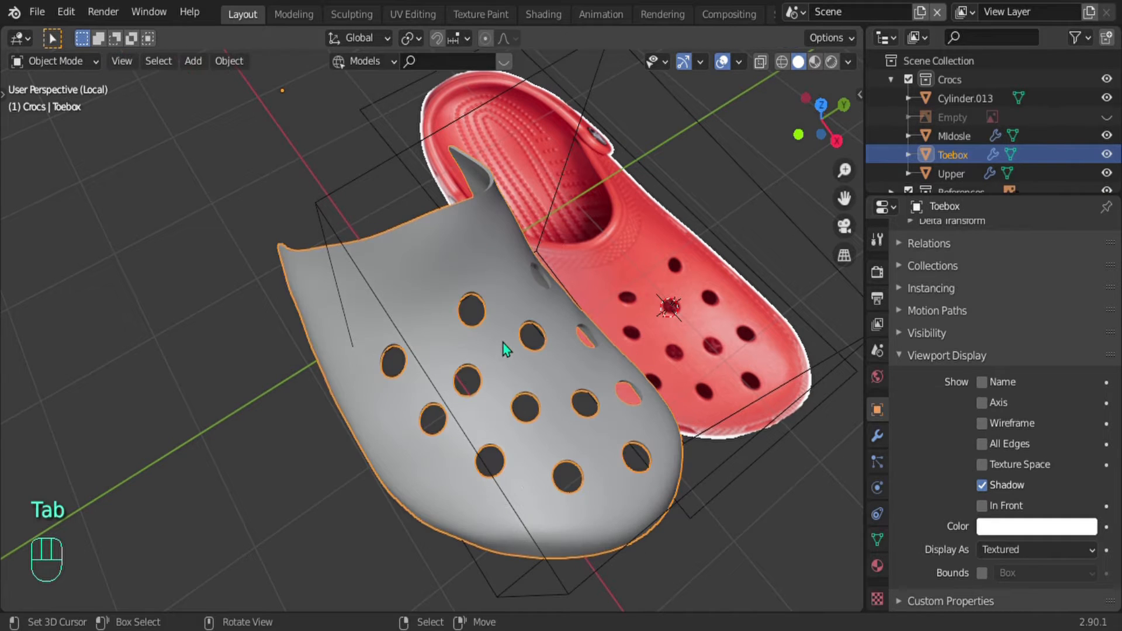
scroll(504, 380, "up", 3)
middle_click_drag(503, 380, 445, 280)
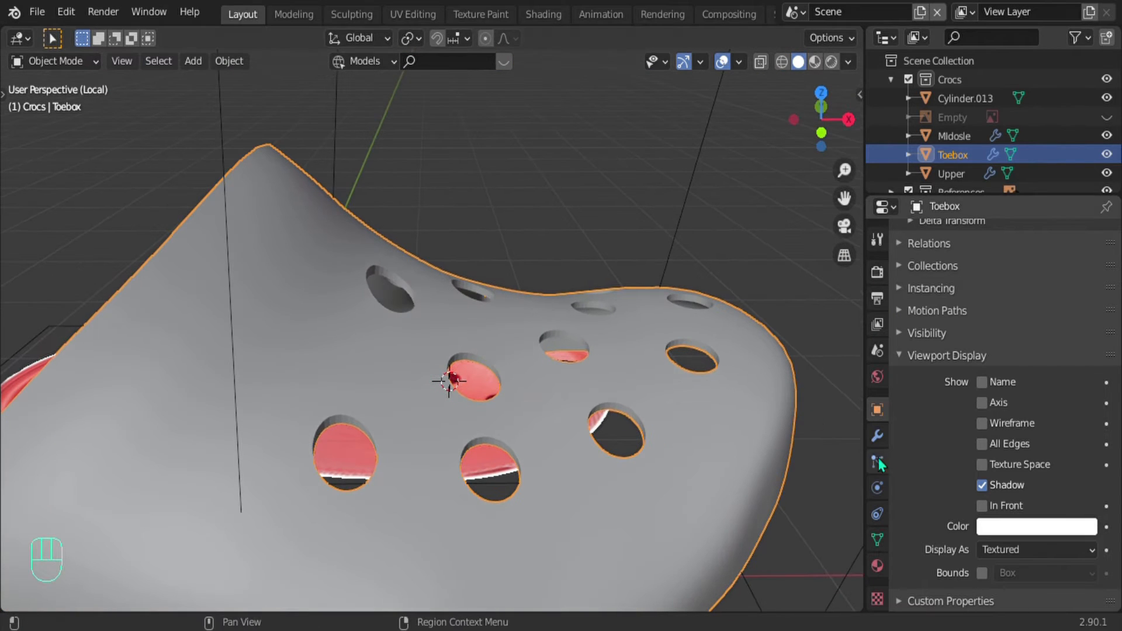
Step: Increase the thickness of the toebox's Solidify modifier to about 0.277 m
left_click(877, 436)
left_click(903, 293)
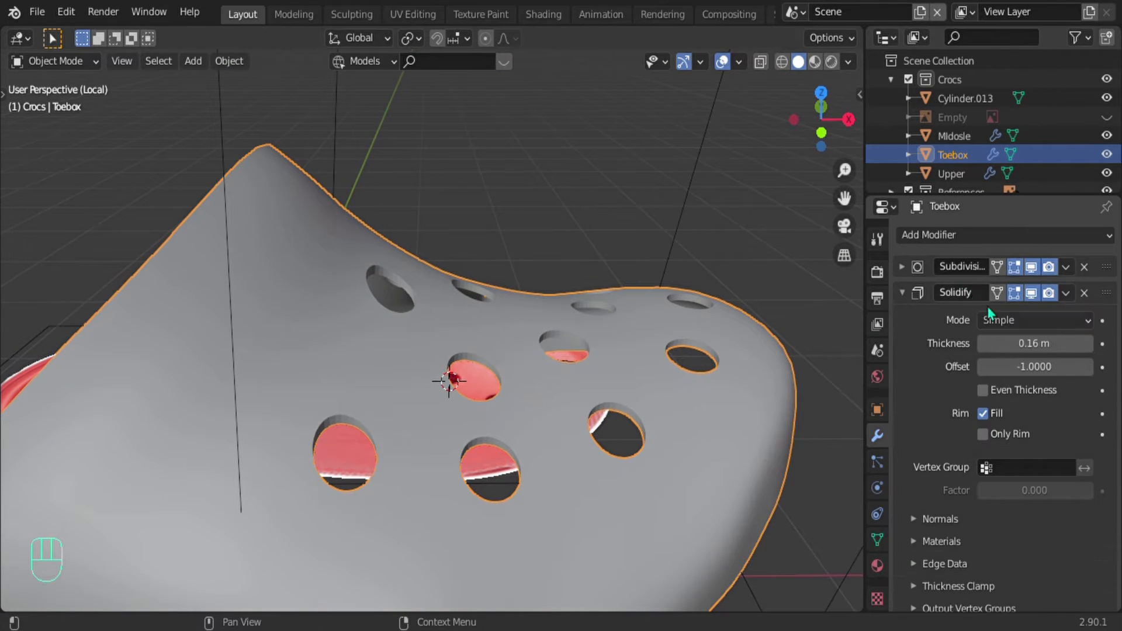
mouse_move(1034, 343)
left_mouse_down("shift")
mouse_move(1067, 343)
mouse_move(1013, 343)
left_mouse_up("shift")
key("w")
left_click(483, 286)
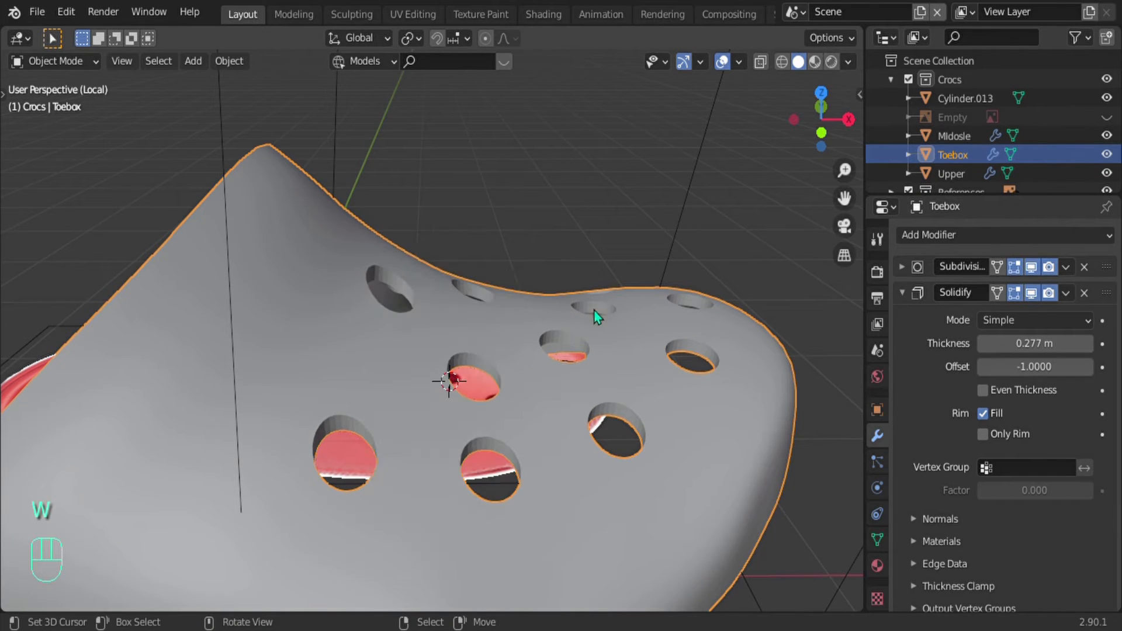
left_click(903, 294)
Step: Leave local view and examine the ventilation holes on the complete clog
scroll(474, 373, "down", 2)
scroll(474, 372, "down", 5)
middle_click_drag(537, 391, 724, 358, "shift")
right_click(718, 361)
scroll(605, 438, "up", 3)
key("KP_Divide")
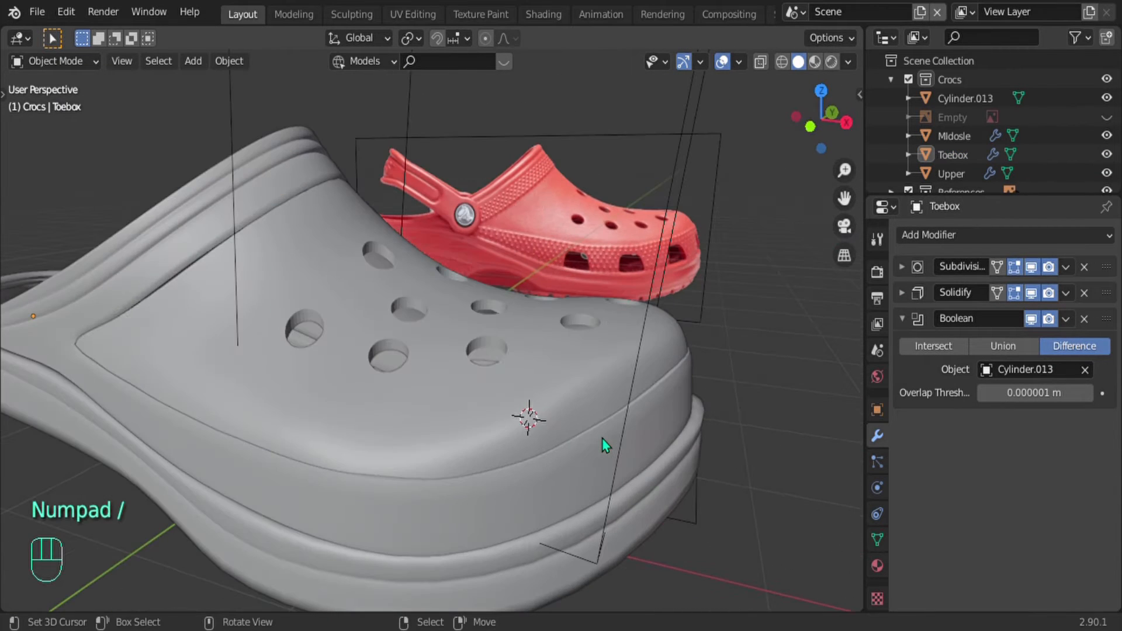
mouse_move(564, 394)
middle_mouse_down("shift")
mouse_move(602, 393)
mouse_move(451, 403)
mouse_move(471, 447)
mouse_move(517, 403)
mouse_move(566, 413)
middle_mouse_up("shift")
scroll(517, 395, "down", 2)
scroll(576, 386, "down", 1)
middle_click_drag(605, 320, 604, 242)
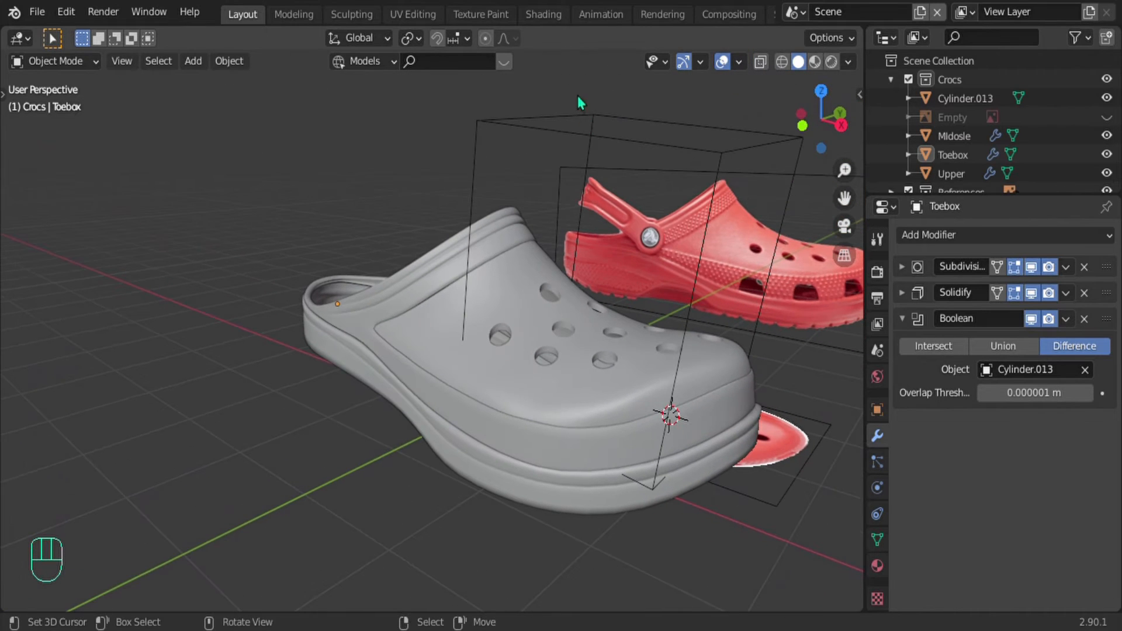
Step: Try moving the joined cylinder cutters freely to shift the holes across the toebox
left_click(583, 120)
key("g")
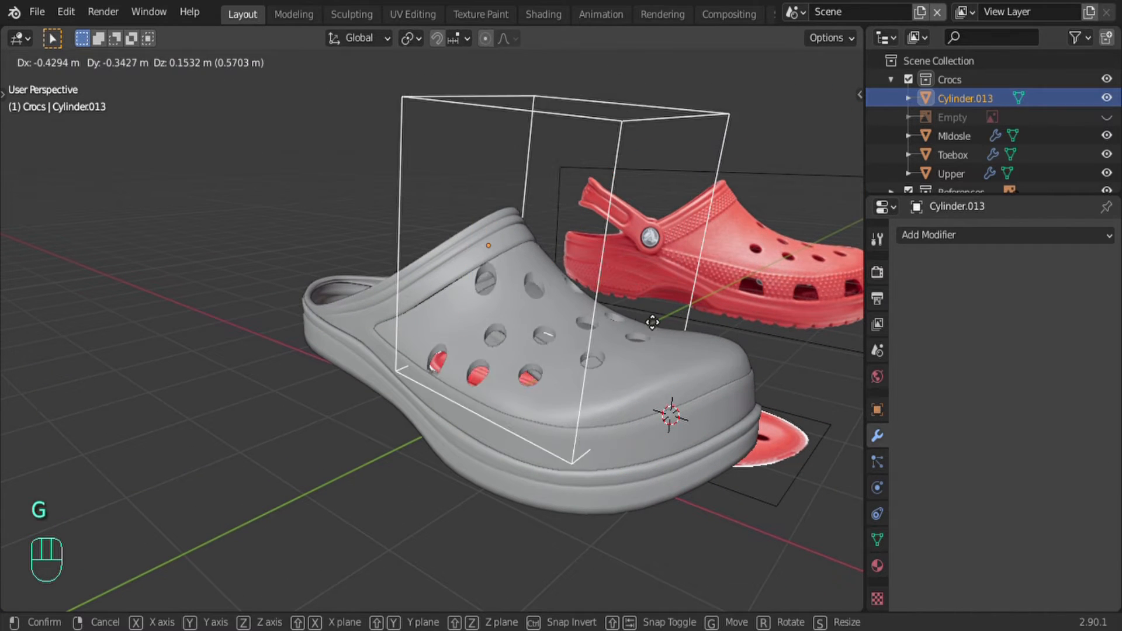
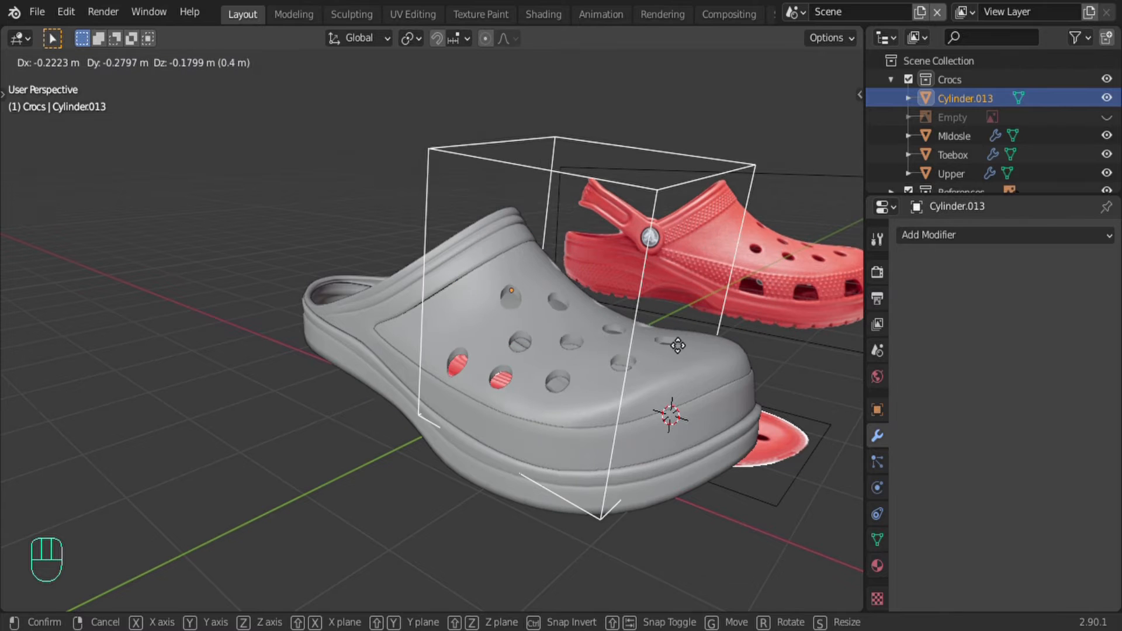
left_click(625, 374)
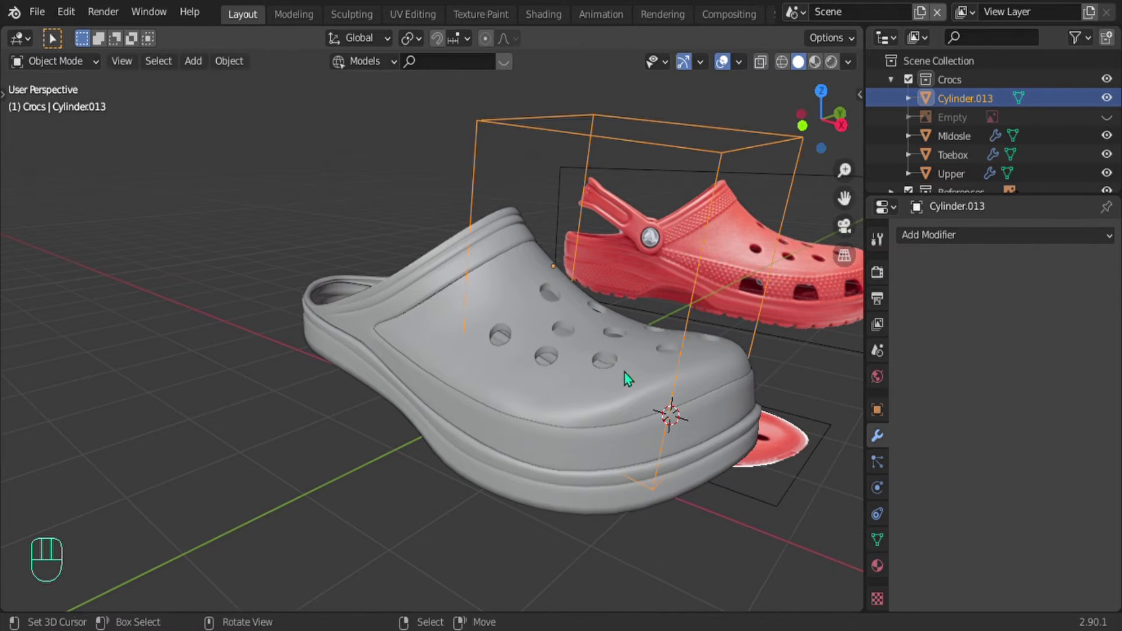
Step: Isolate the lateral reference image in front orthographic view, framing the side vents
middle_click_drag(625, 374, 493, 350)
key("KP_1")
middle_click_drag(580, 467, 590, 350)
scroll(618, 318, "up", 3)
key("KP_1")
scroll(547, 342, "down", 2)
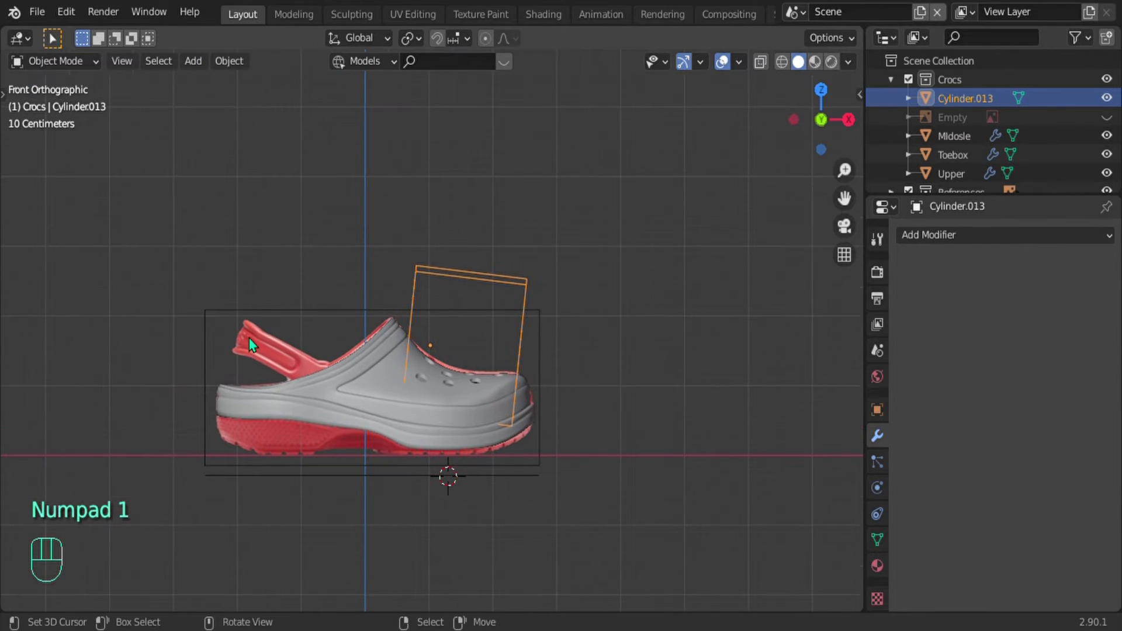
left_click(249, 344)
key("KP_Divide")
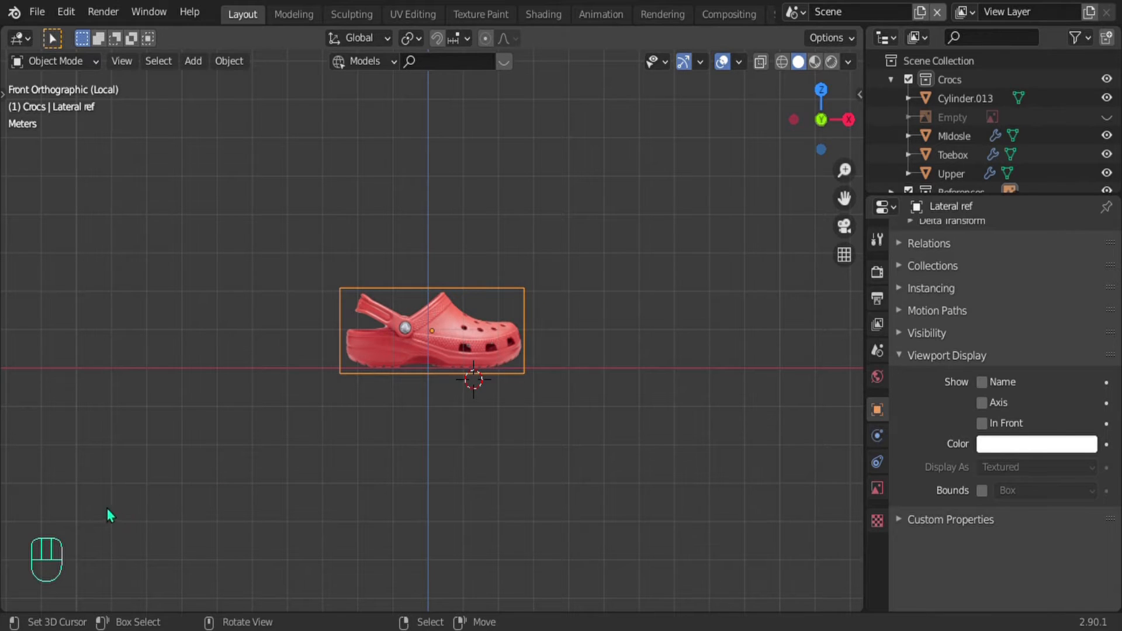
scroll(549, 275, "up", 8)
scroll(478, 346, "up", 4)
middle_click_drag(587, 379, 445, 341, "shift")
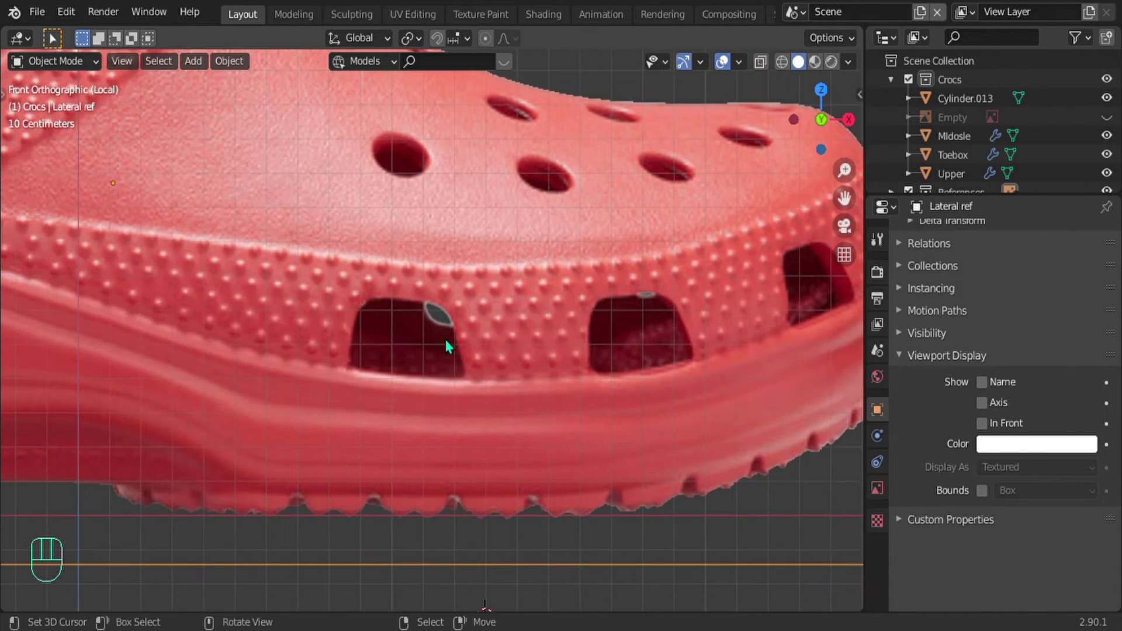
Step: Add a mesh circle at the rearmost side vent and rotate it 90 degrees about the X axis
key("shift+a")
mouse_move(407, 346)
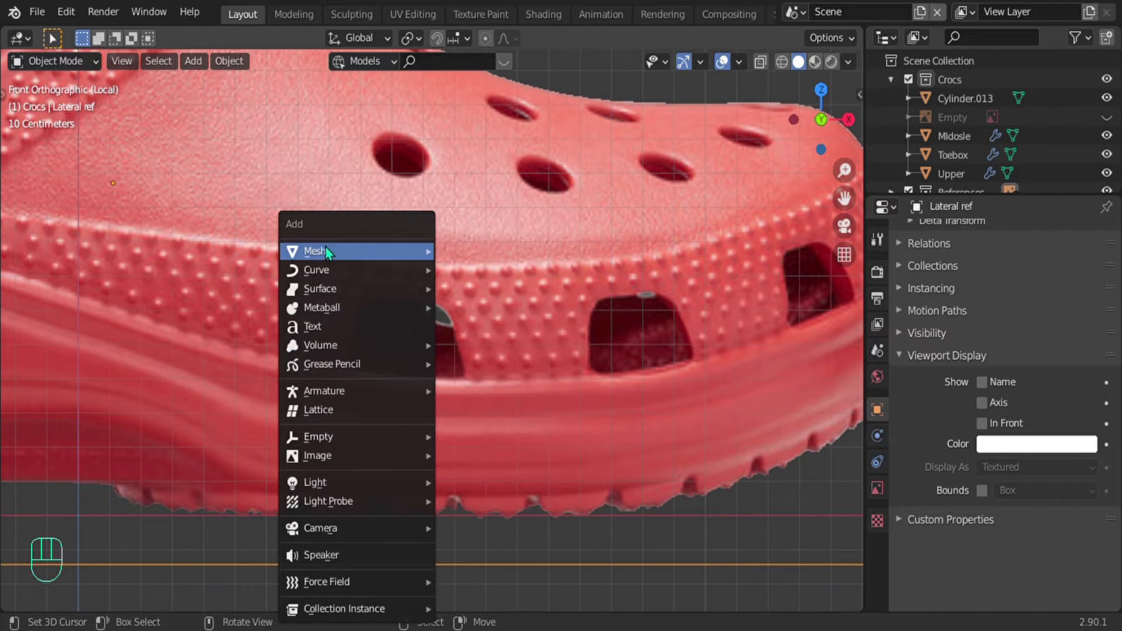
mouse_move(416, 251)
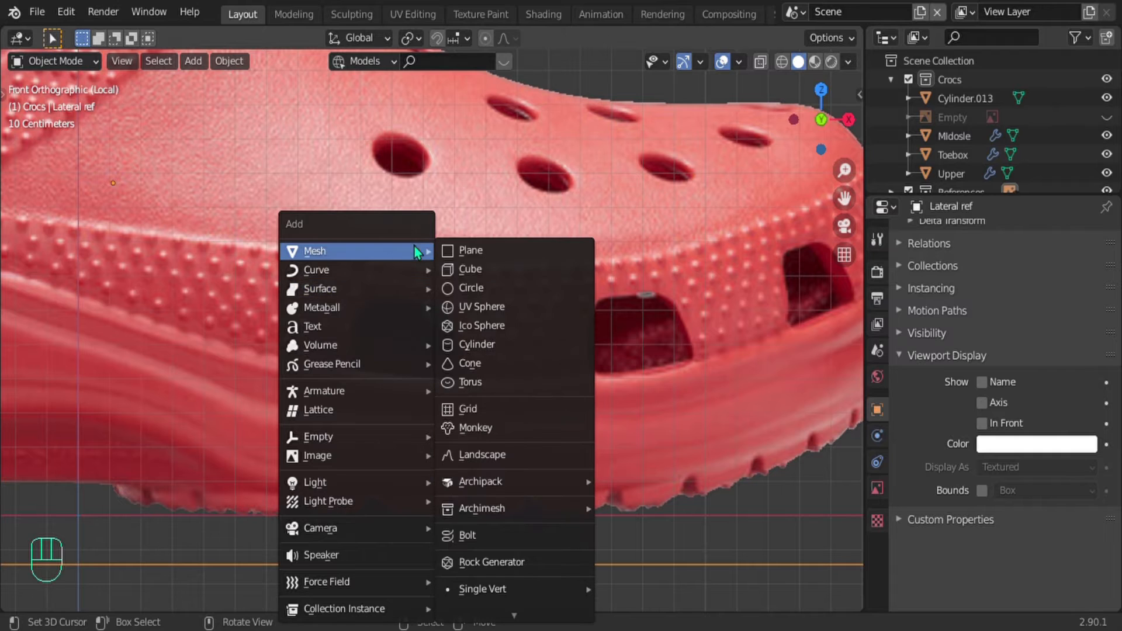
left_click(502, 287)
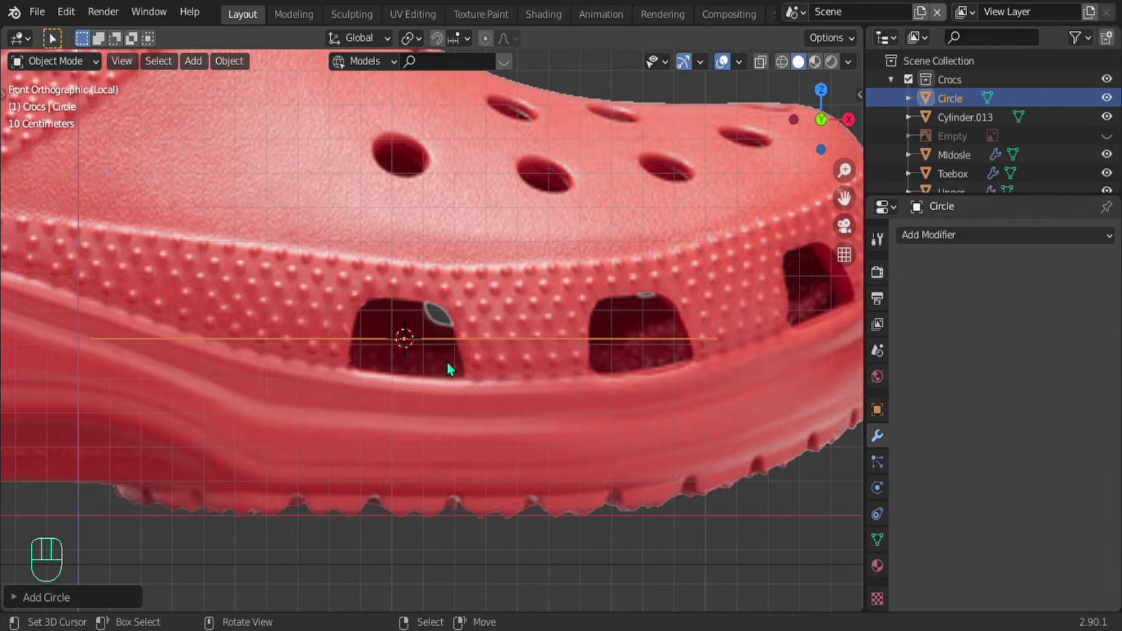
key("r")
key("x")
key("KP_9")
key("KP_0")
key("Return")
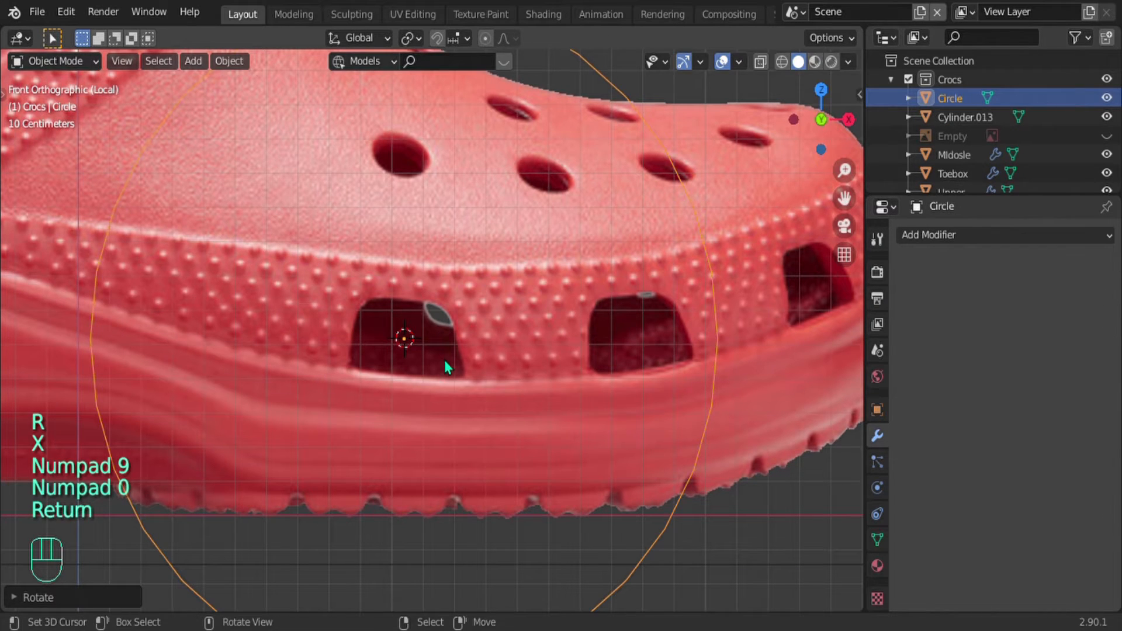
Step: Scale the circle down and fit it into the vent's upper rear corner
key("s")
left_click(407, 351)
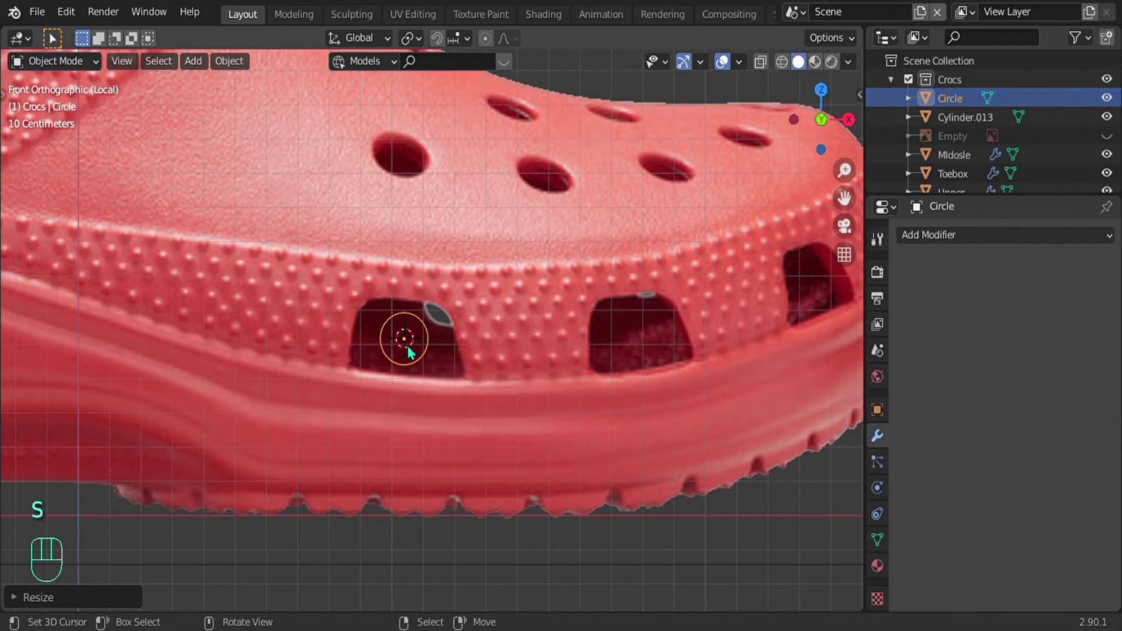
key("g")
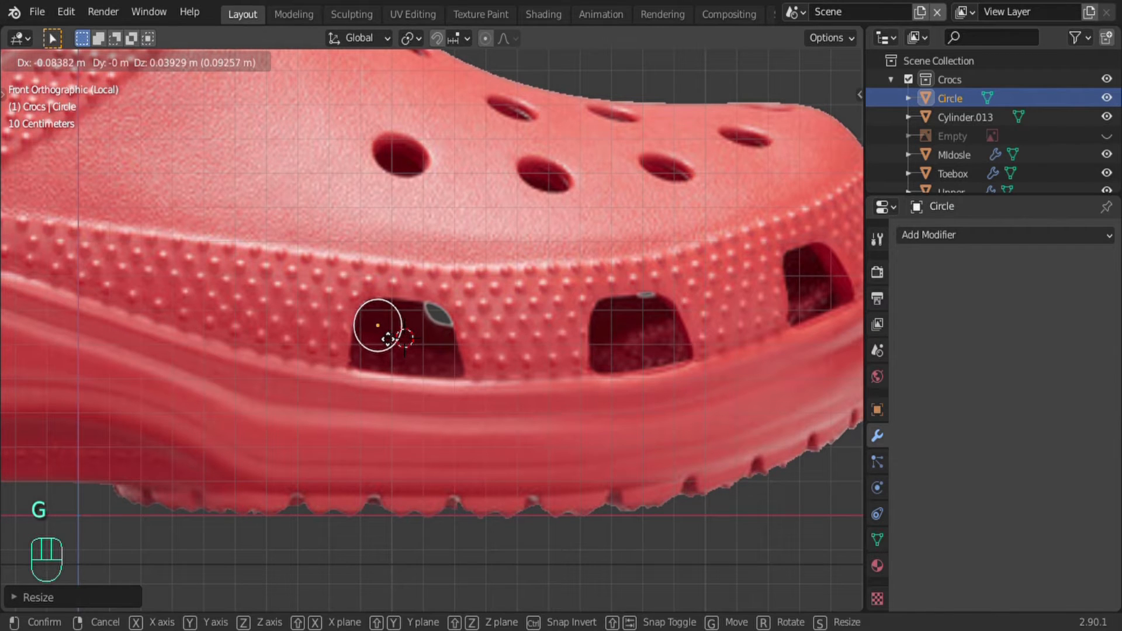
left_click(387, 337)
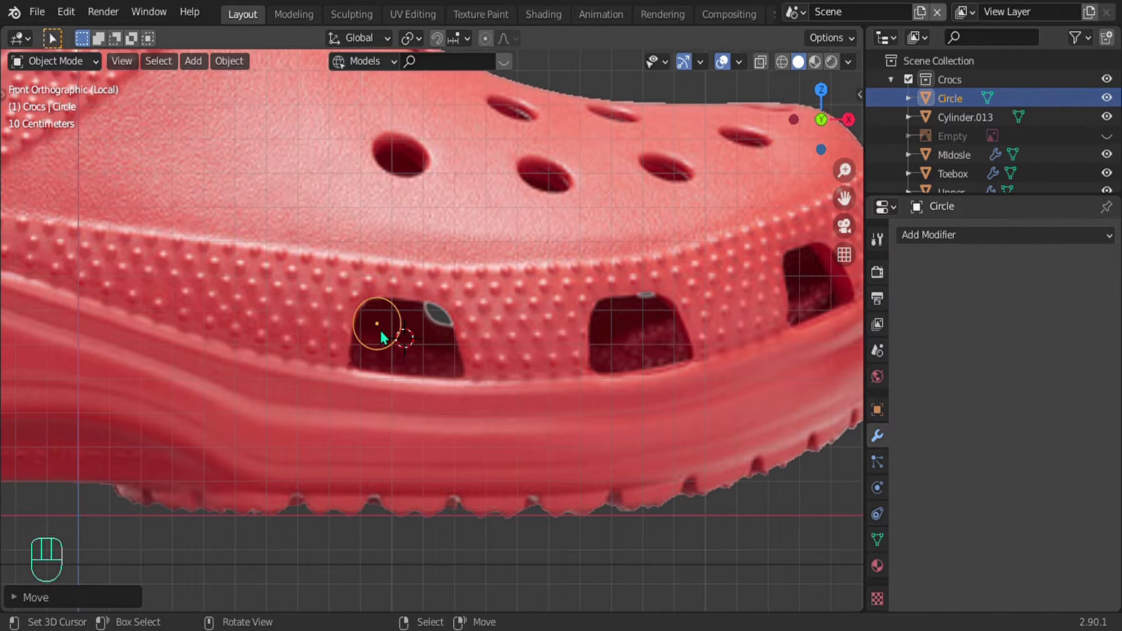
Step: Delete two vertices, at the circle's upper front and its rear side, to split the circle into two arcs
key("Tab")
scroll(382, 324, "up", 5)
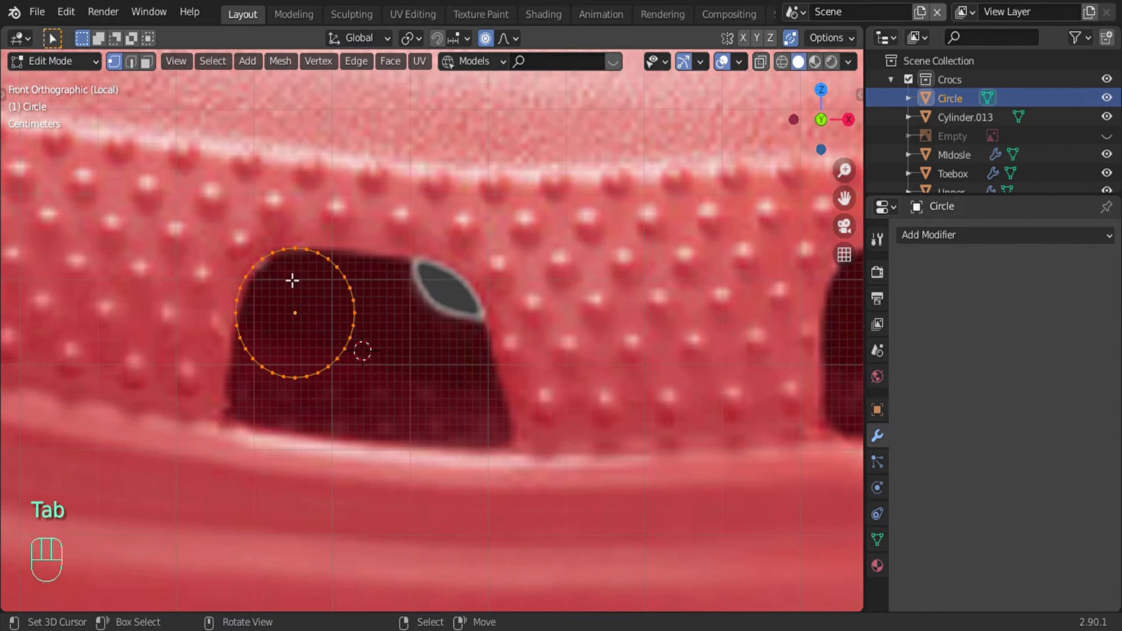
left_click(316, 256)
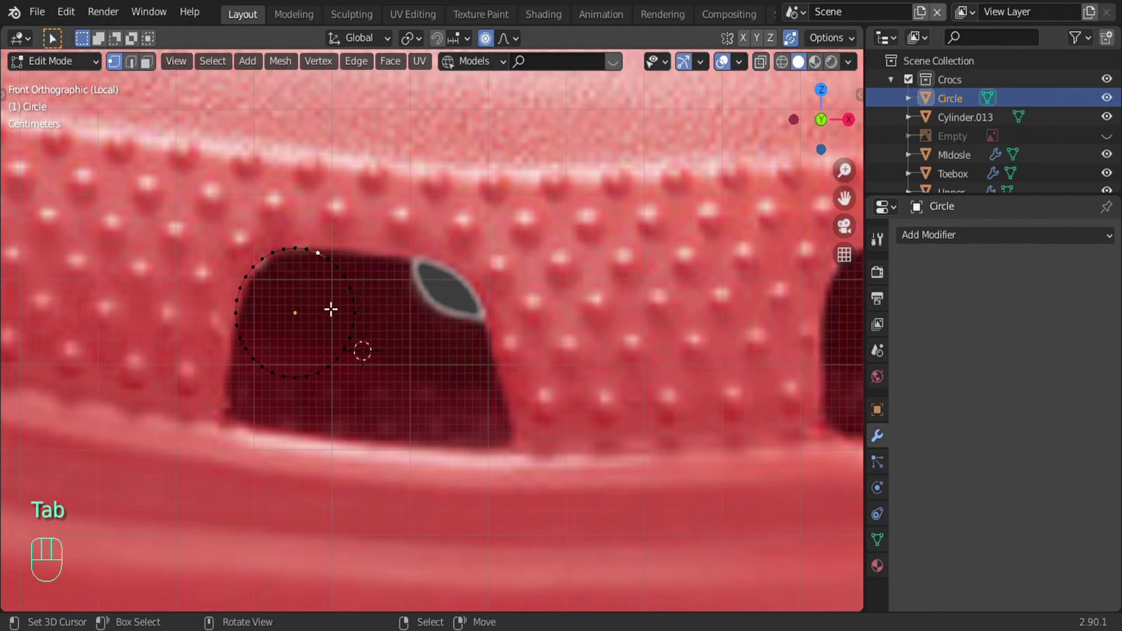
key("shift")
left_click(243, 320, "shift")
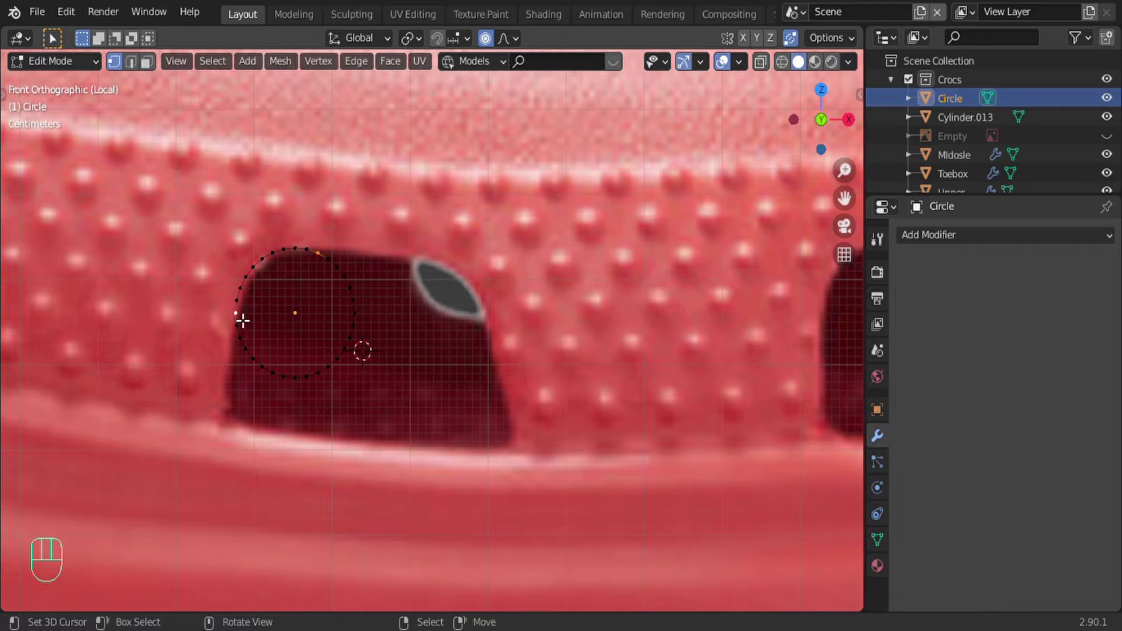
key("Delete")
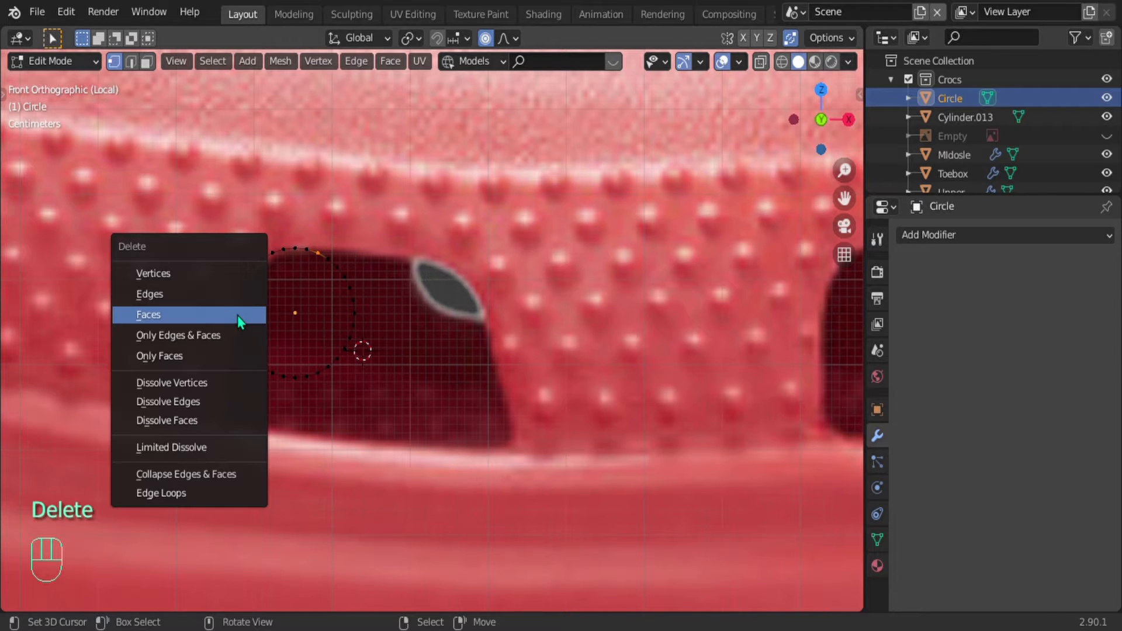
left_click(152, 278)
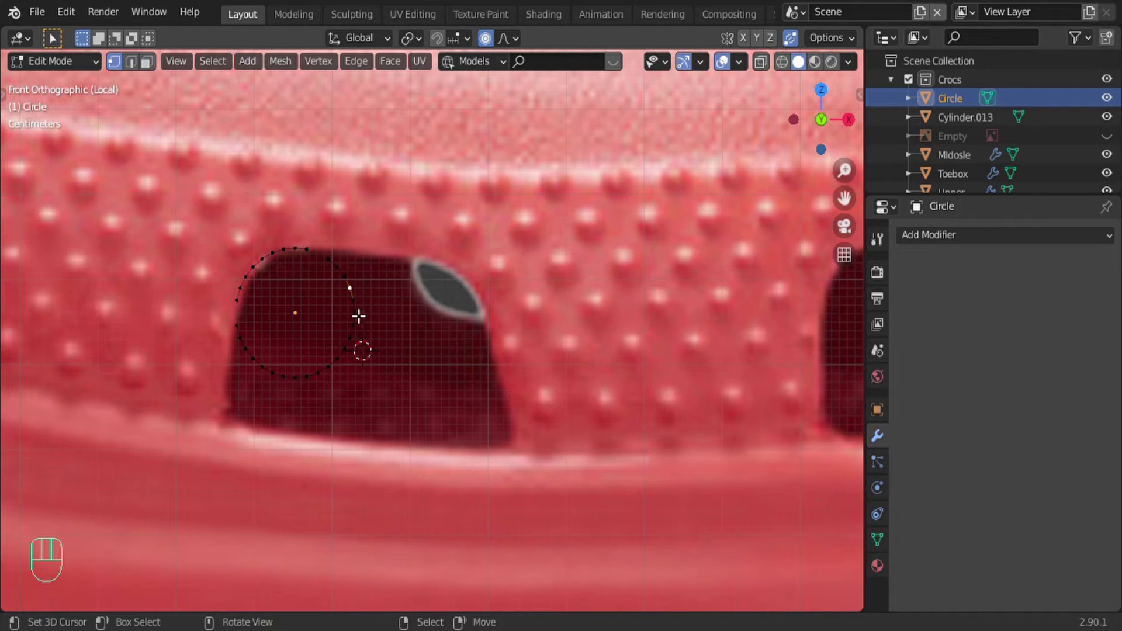
Step: Delete all vertices of the larger arc, keeping only the arc along the vent's upper rear corner
key("l")
key("k")
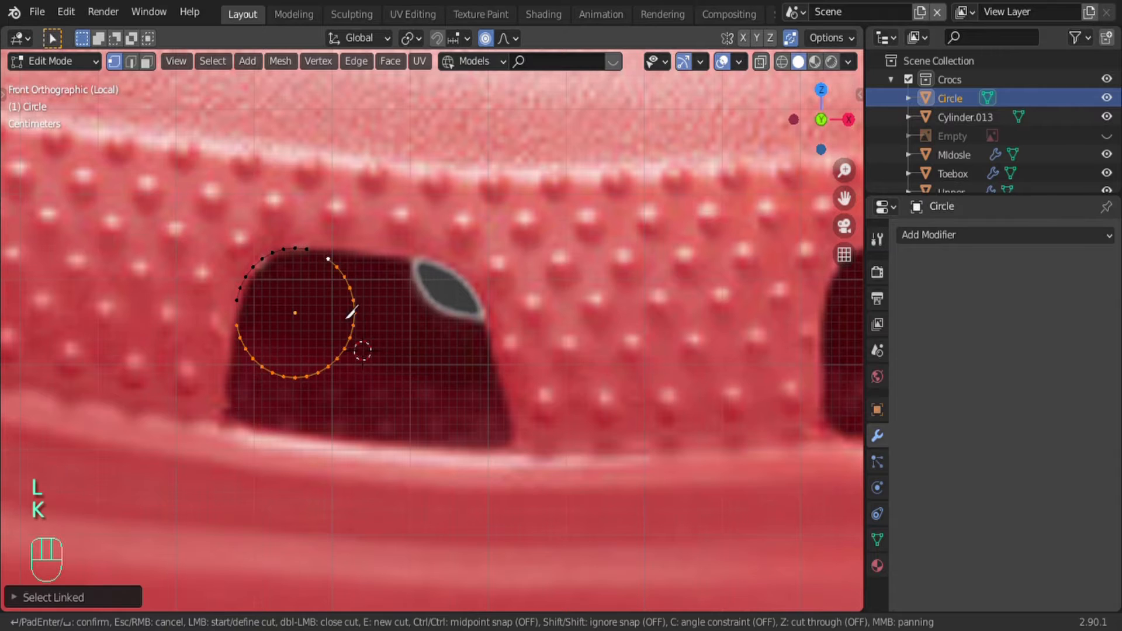
key("Escape")
key("x")
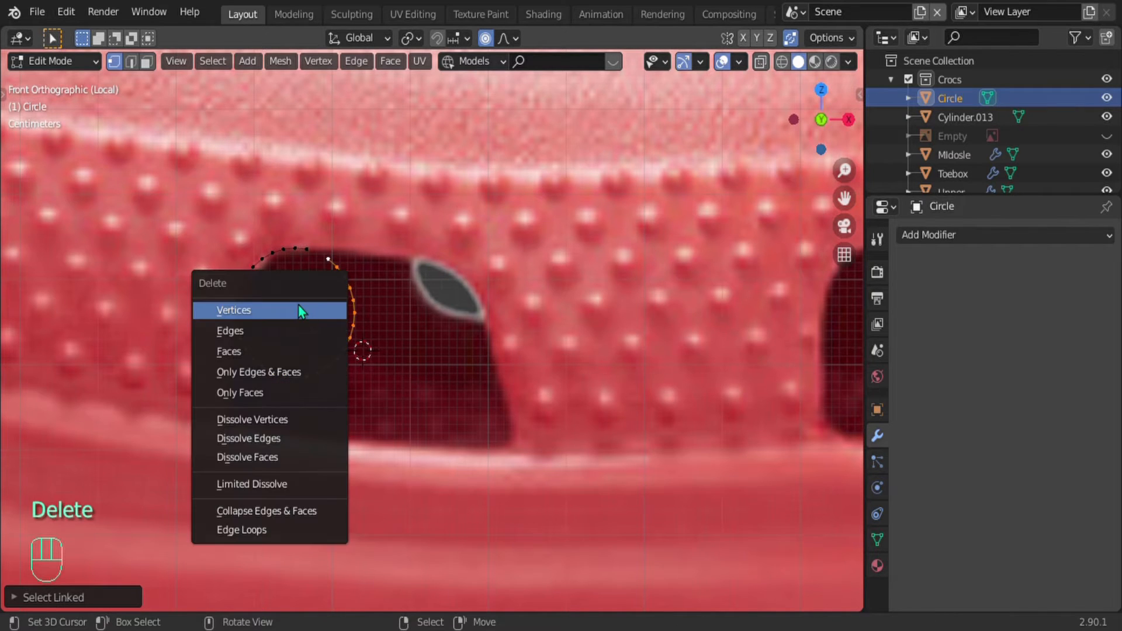
left_click(299, 307)
Step: Duplicate the corner arc toward the front of the vent and mirror the copy with a scale of -1 along X
key("l")
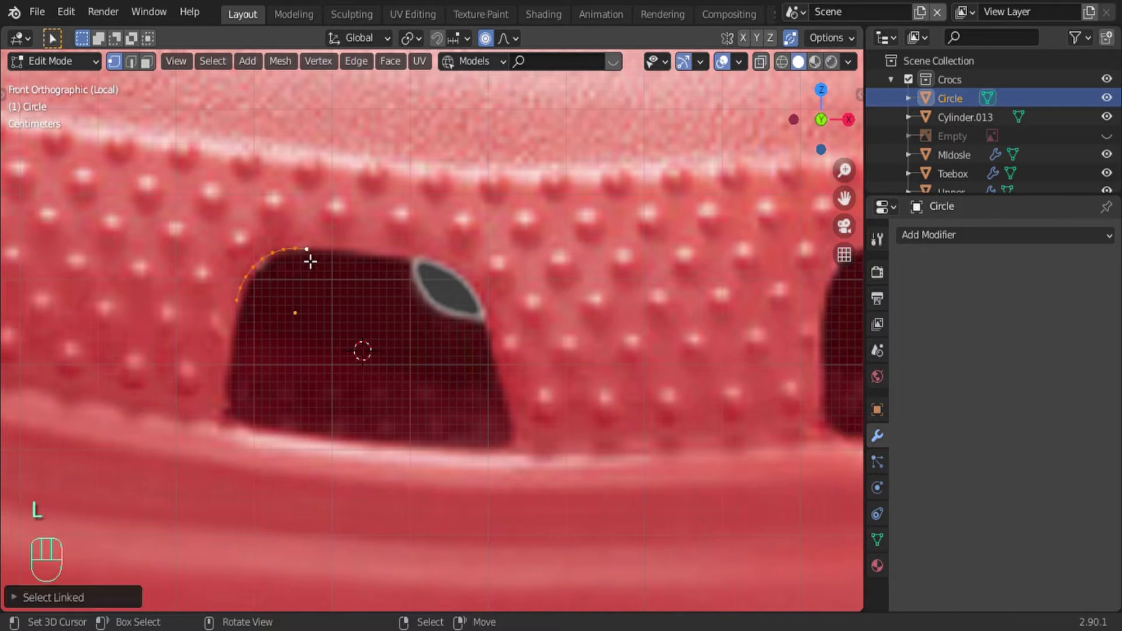
key("shift+d")
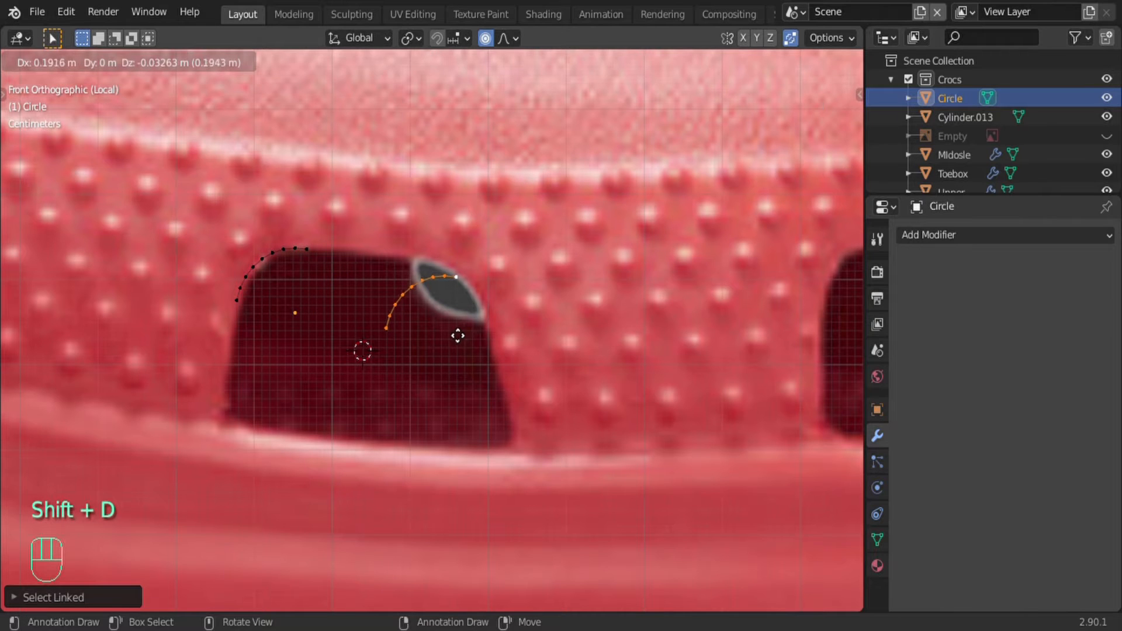
left_click(457, 333)
key("s")
key("y")
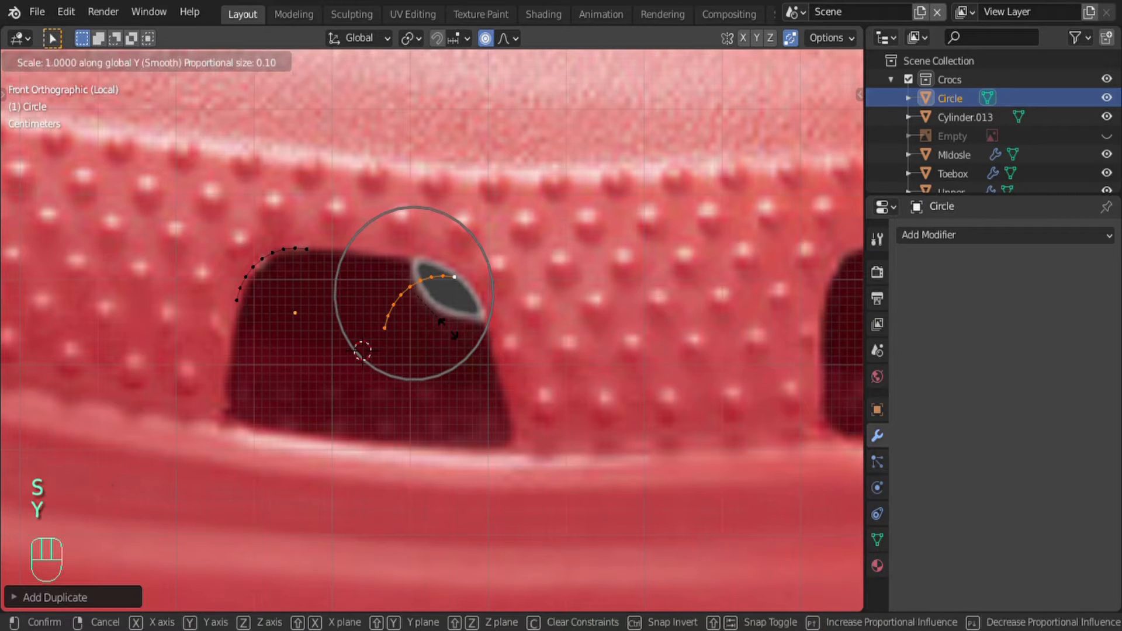
key("x")
key("KP_Subtract")
key("KP_1")
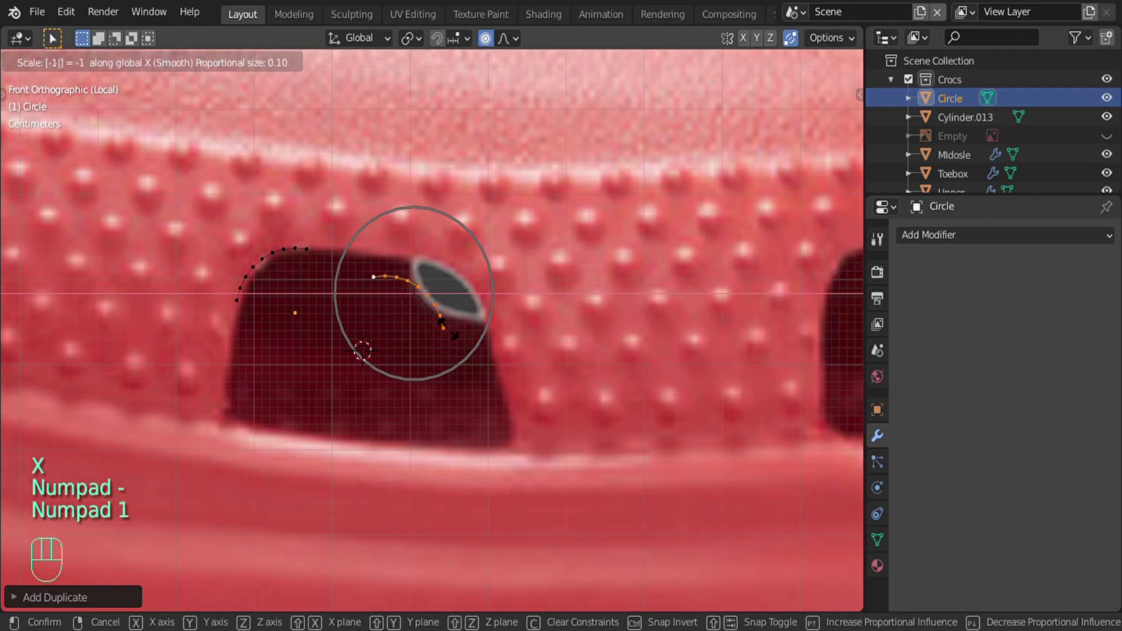
key("Return")
Step: Move the mirrored arc onto the vent's upper front corner
key("s")
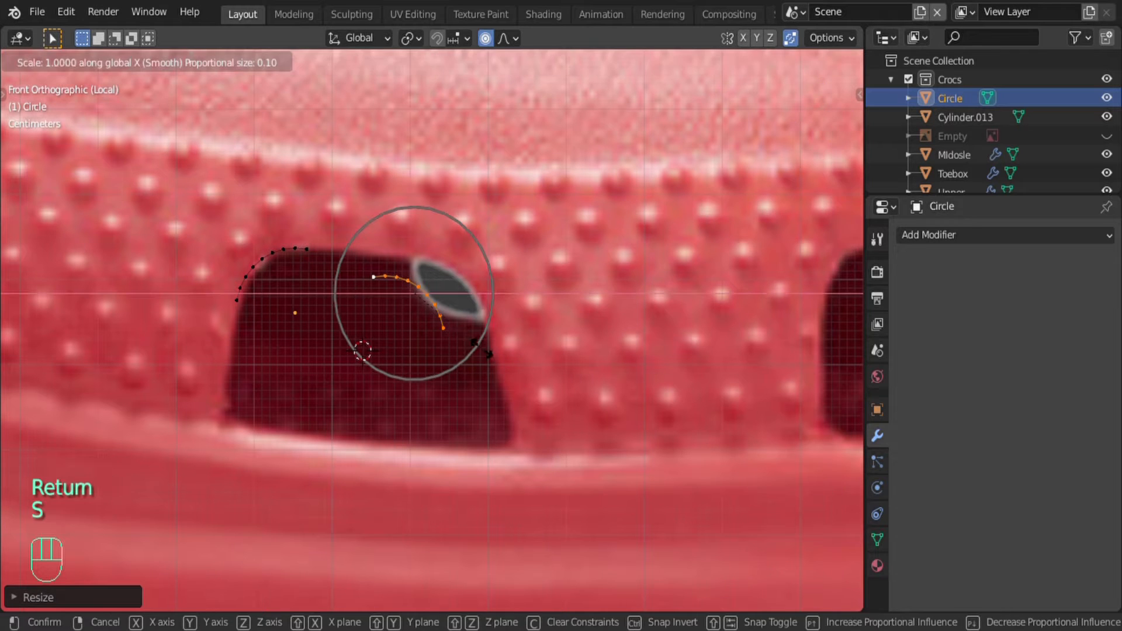
left_click(501, 358)
key("g")
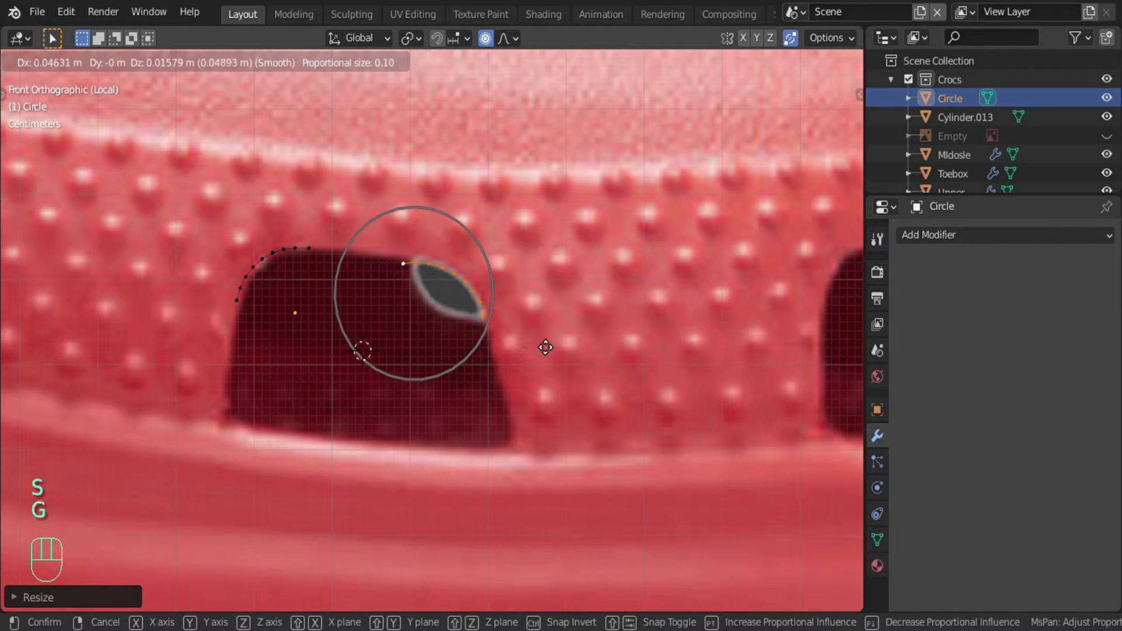
left_click(543, 355)
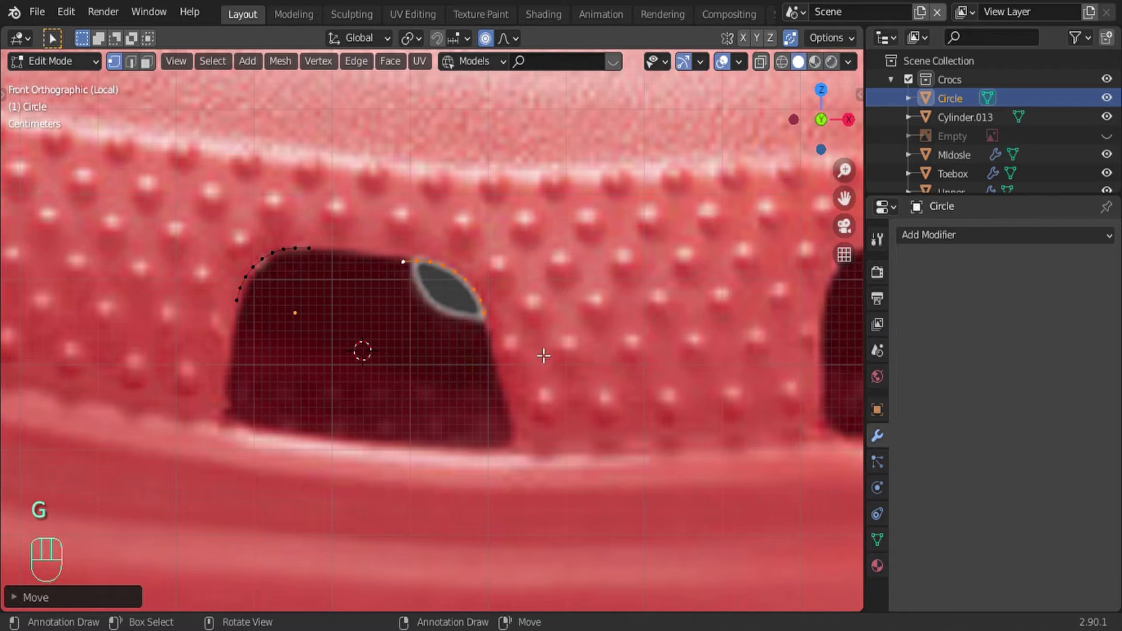
Step: Delete the inner end vertex of the front corner arc
left_click(411, 279)
key("Delete")
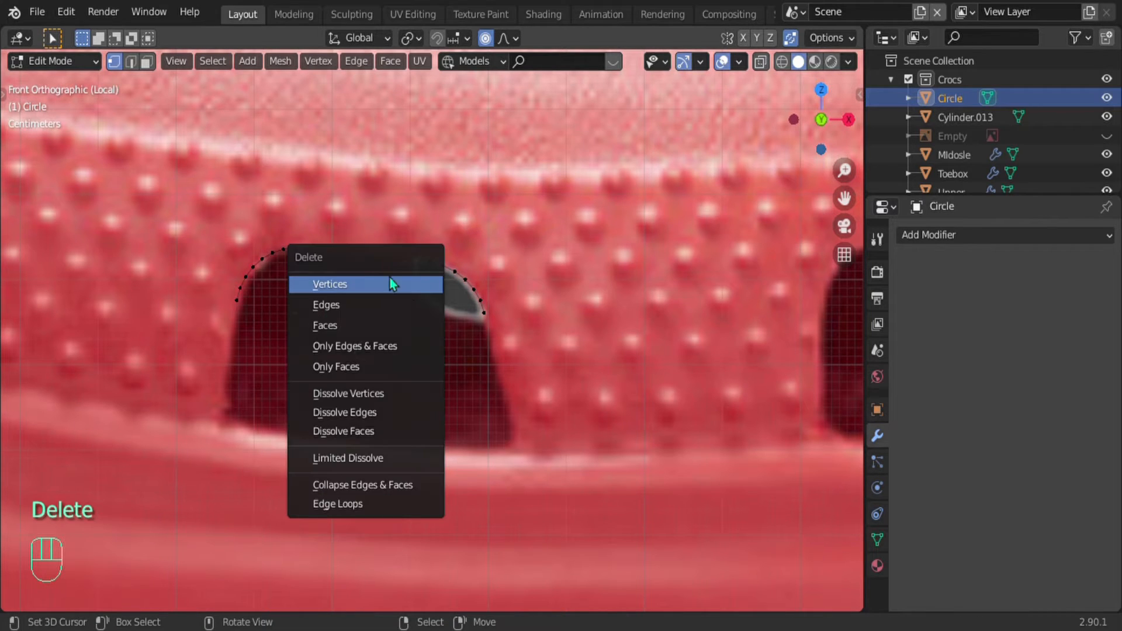
left_click(389, 283)
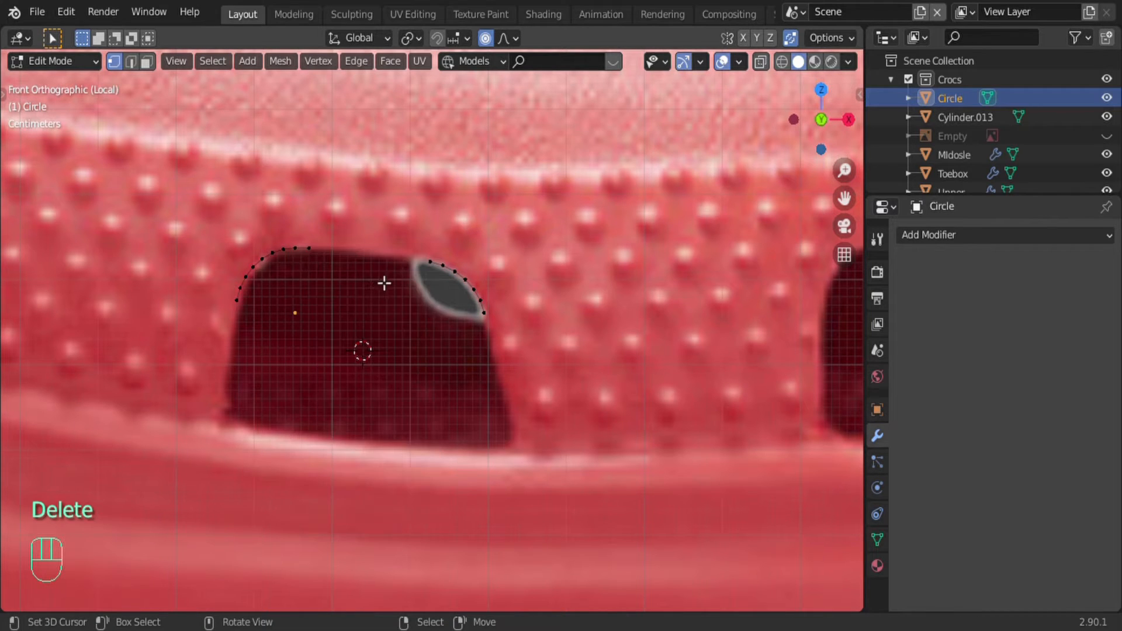
Step: Connect the two arcs with an edge along the vent's top and add six evenly spaced cuts to it
left_click(429, 267, "shift")
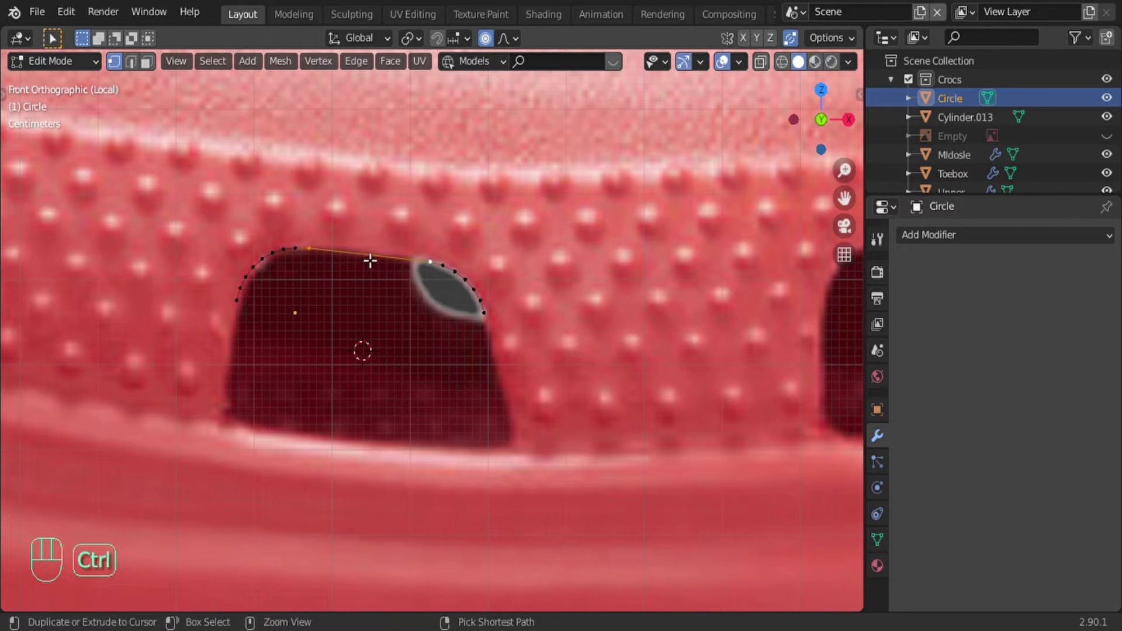
key("ctrl+r")
scroll(370, 261, "up", 1)
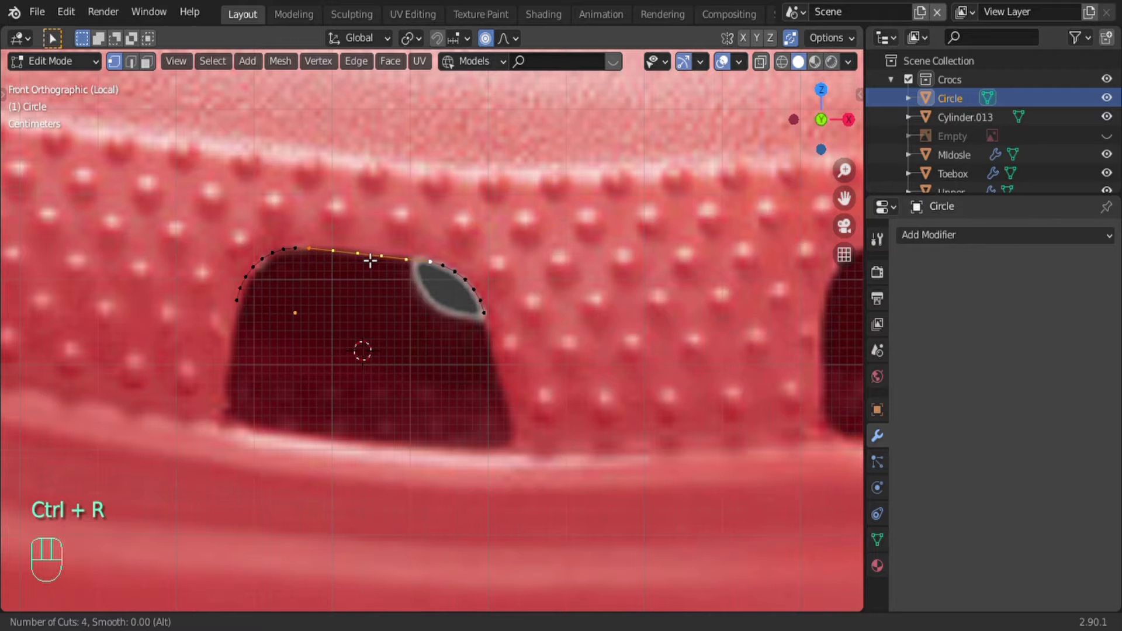
scroll(370, 261, "up", 1)
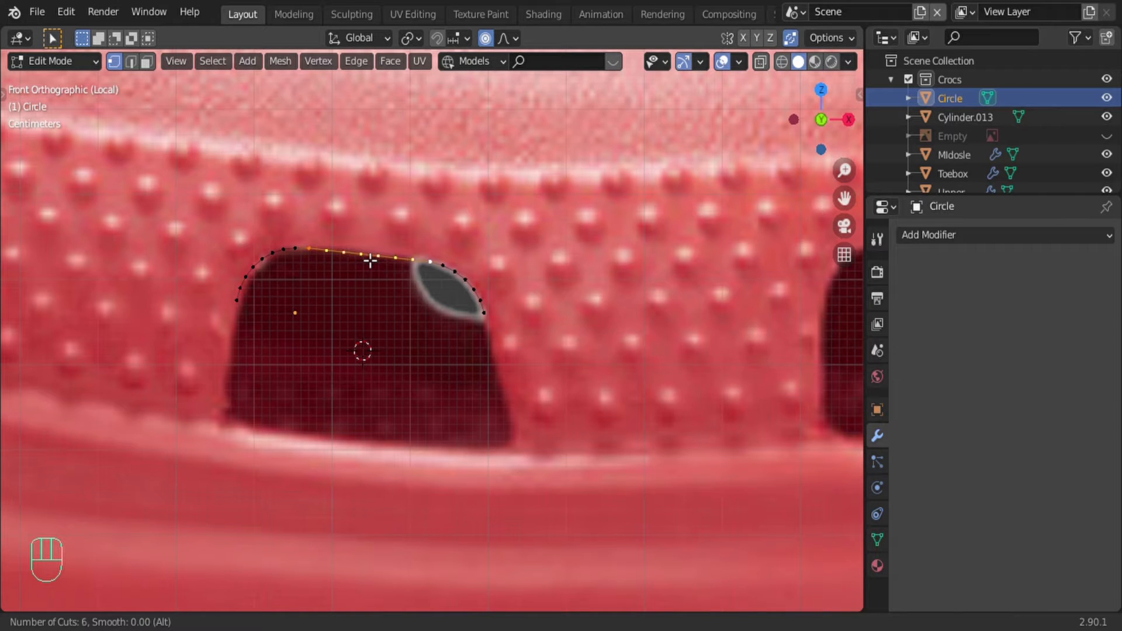
left_click(370, 260)
right_click(370, 261)
Step: Extrude the lower end vertex of each arc down along the vent's sides to its two bottom corners
left_click(488, 325)
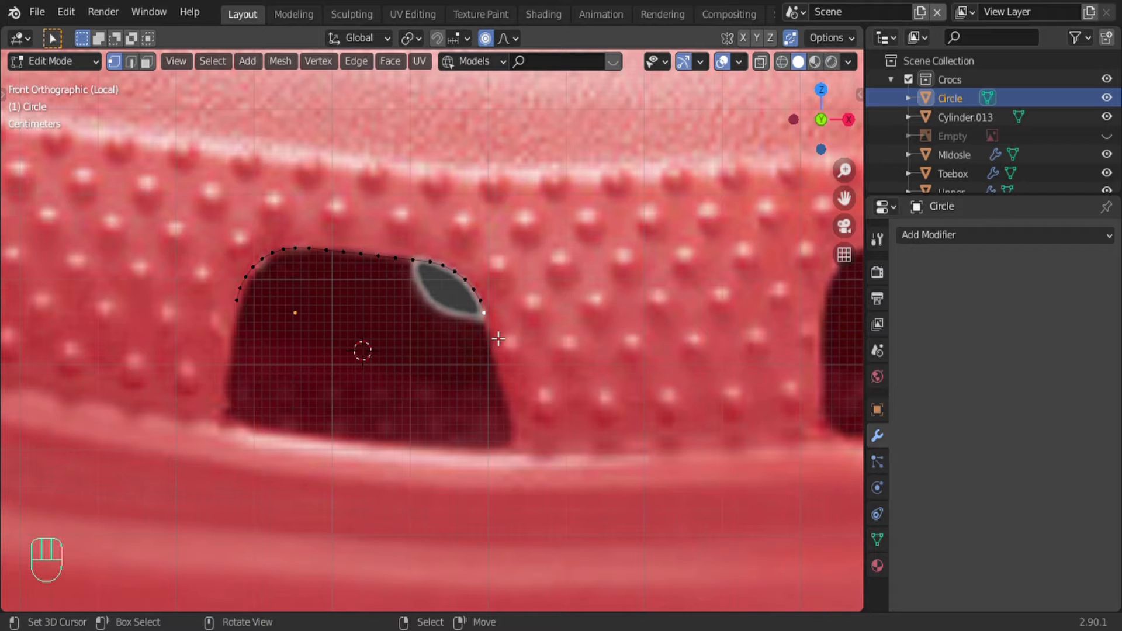
key("e")
left_click(530, 462)
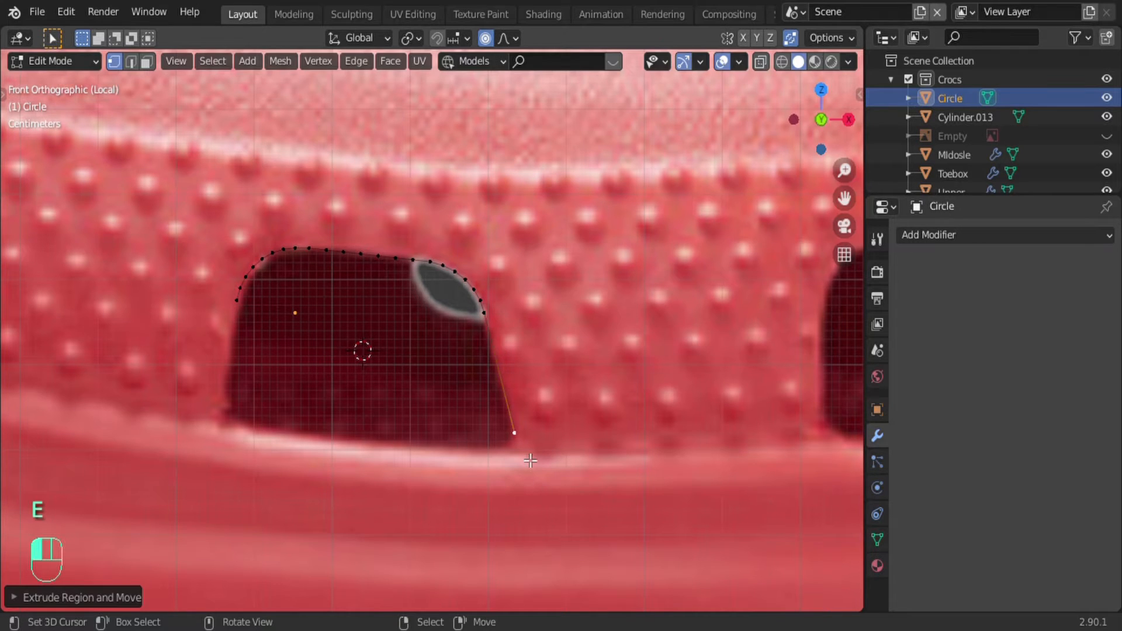
left_click(241, 318)
key("e")
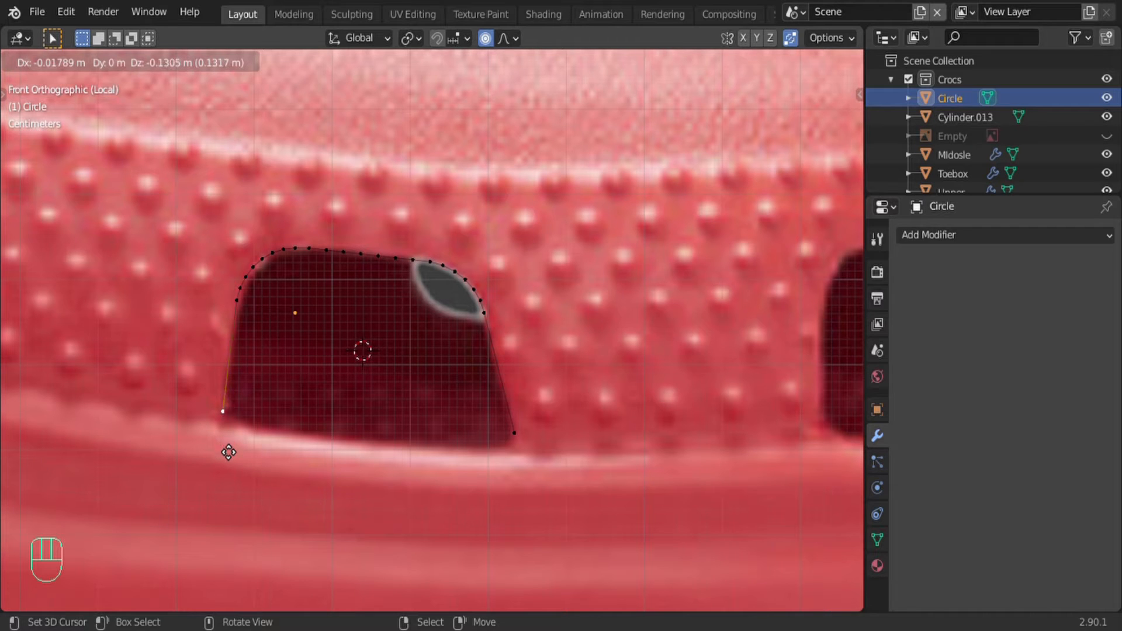
left_click(228, 454)
Step: Move both bottom corner vertices down to the vent's lower edge and select the pair
key("g")
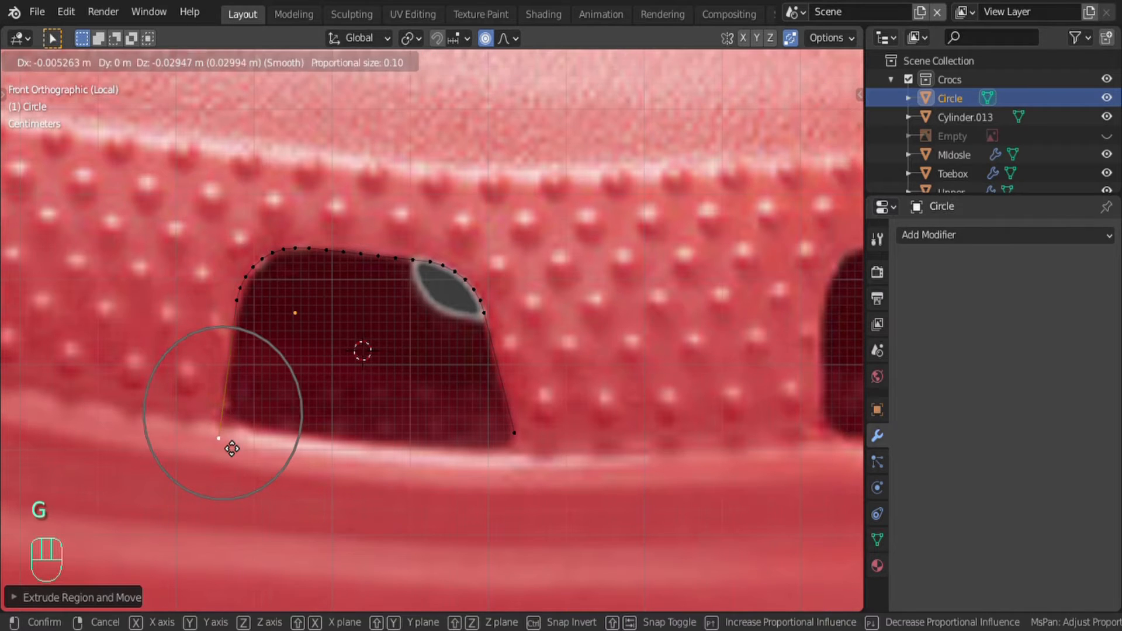
left_click(228, 454)
right_click(530, 448)
key("g")
key("g")
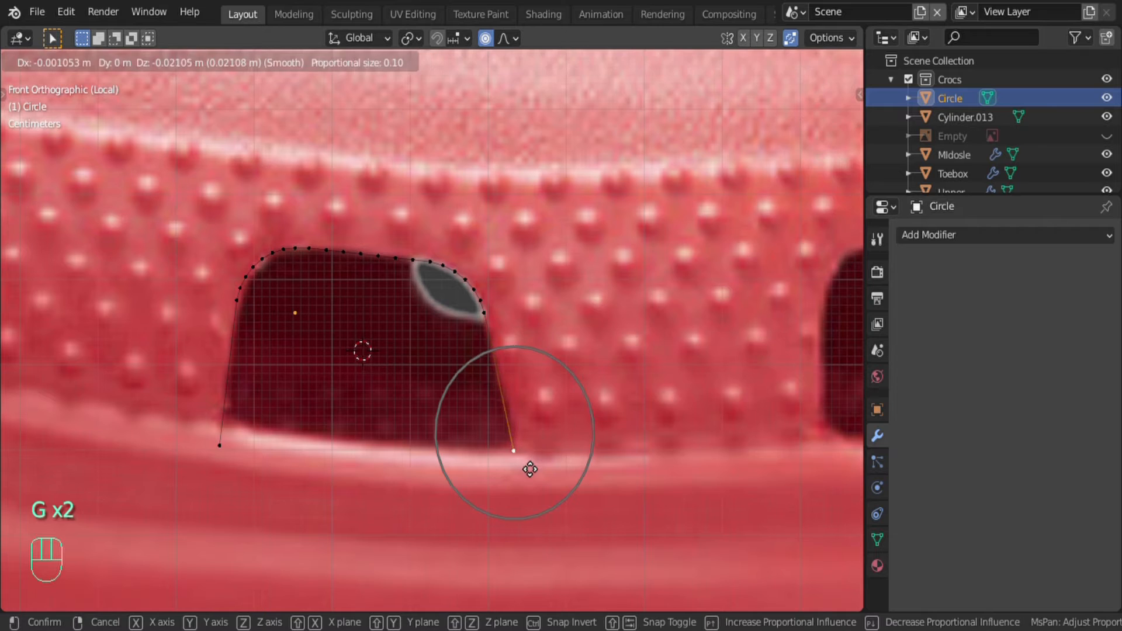
left_click(533, 471)
right_click(219, 472, "shift")
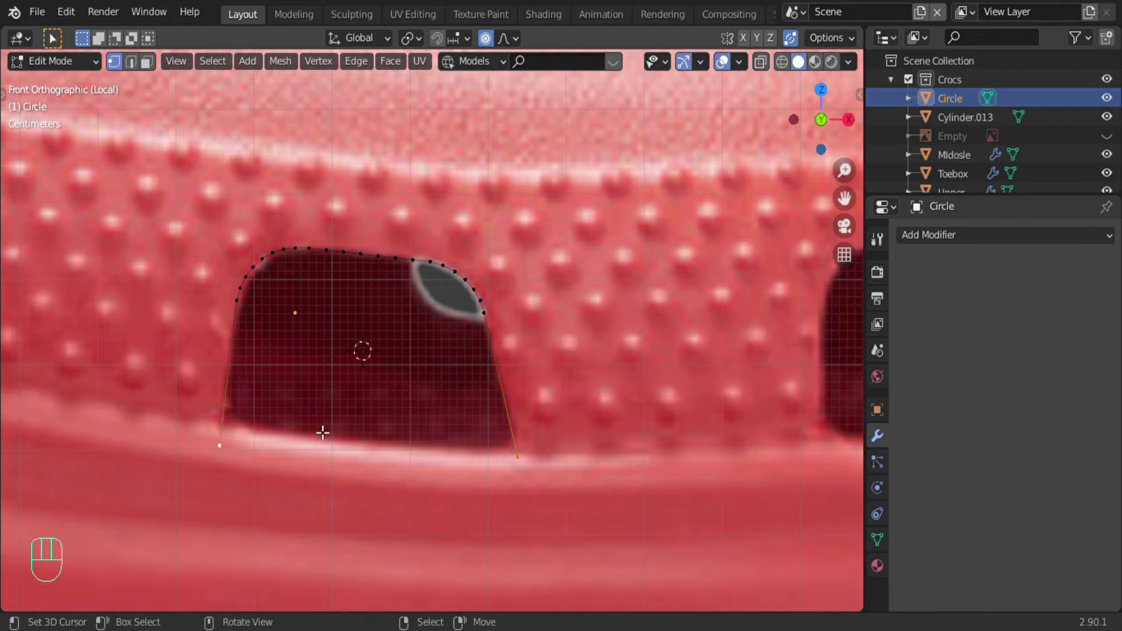
Step: Subdivide the vent outline's rear side edge with evenly spaced cuts
right_click(237, 305)
right_click(227, 450, "shift")
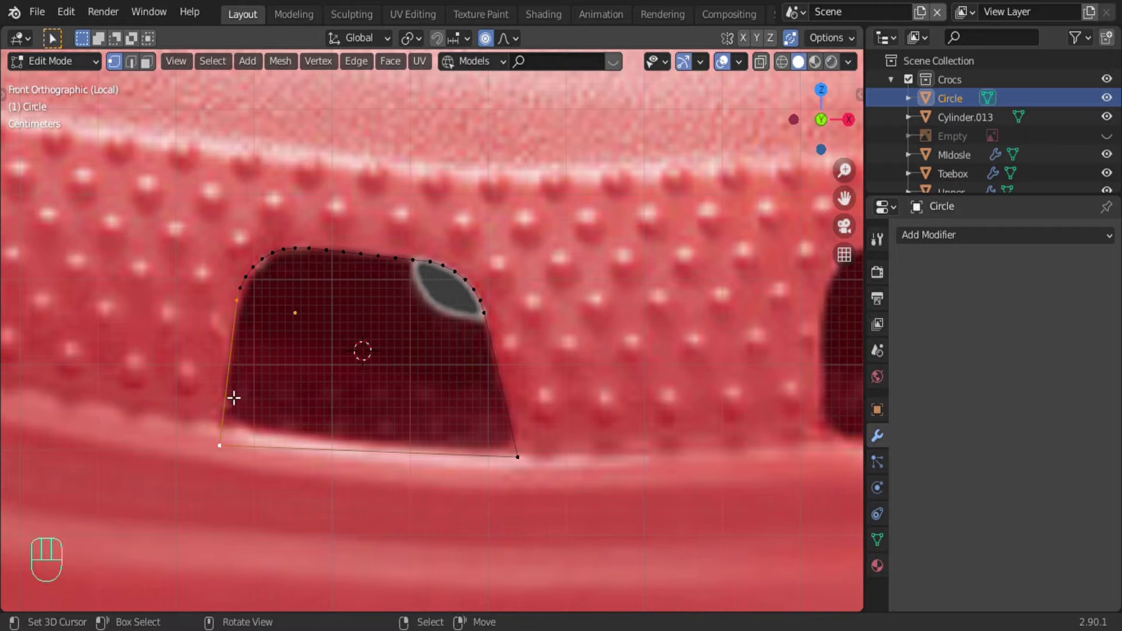
key("ctrl+r")
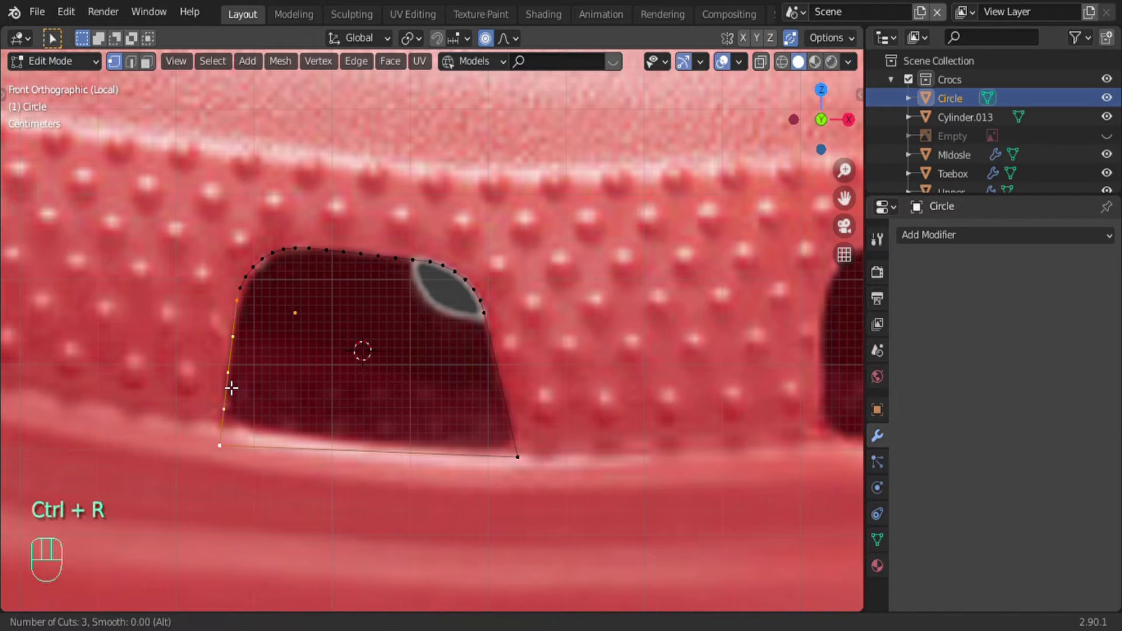
left_click(232, 388)
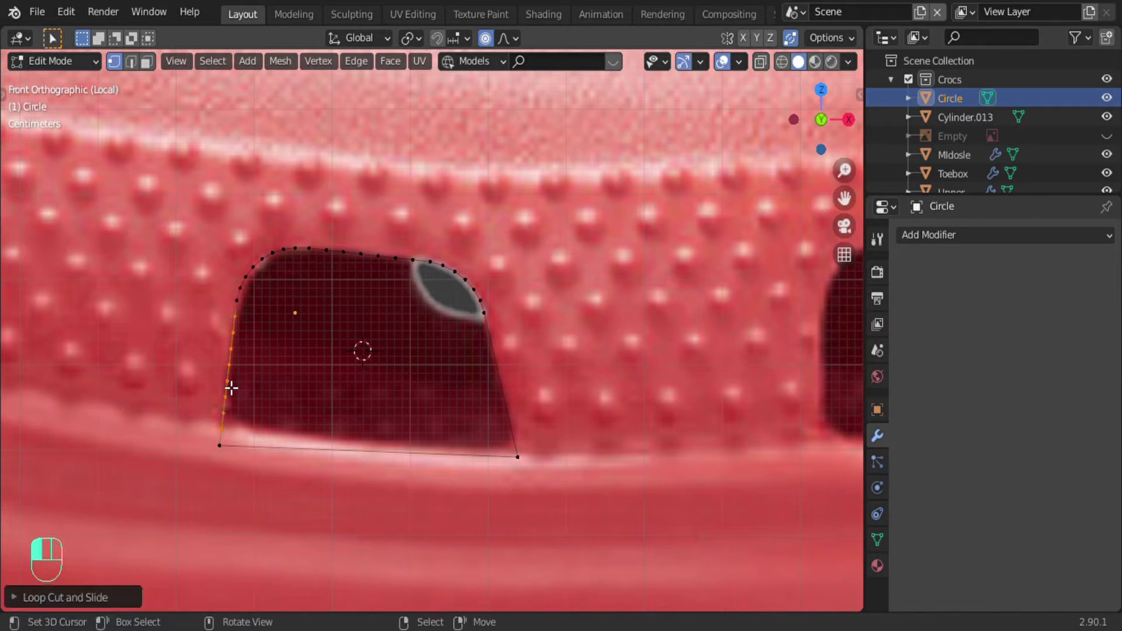
Step: Add 13 evenly spaced cuts to the vent outline's bottom edge and subdivide its front side edge as well
right_click(259, 487)
right_click(474, 446, "shift")
key("ctrl+r")
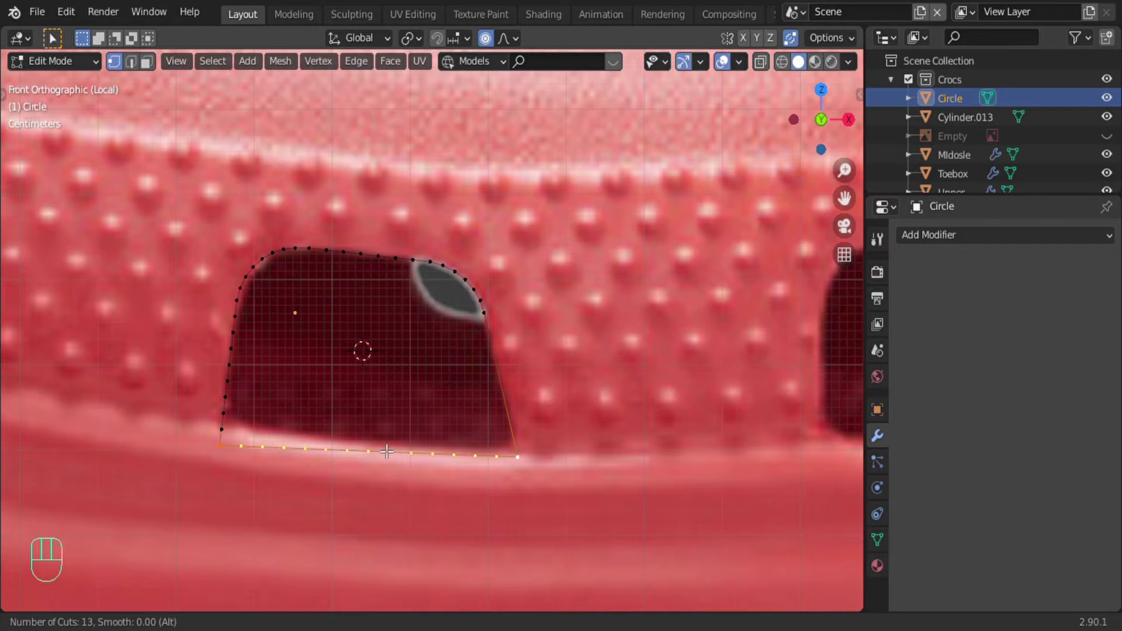
left_click(386, 451)
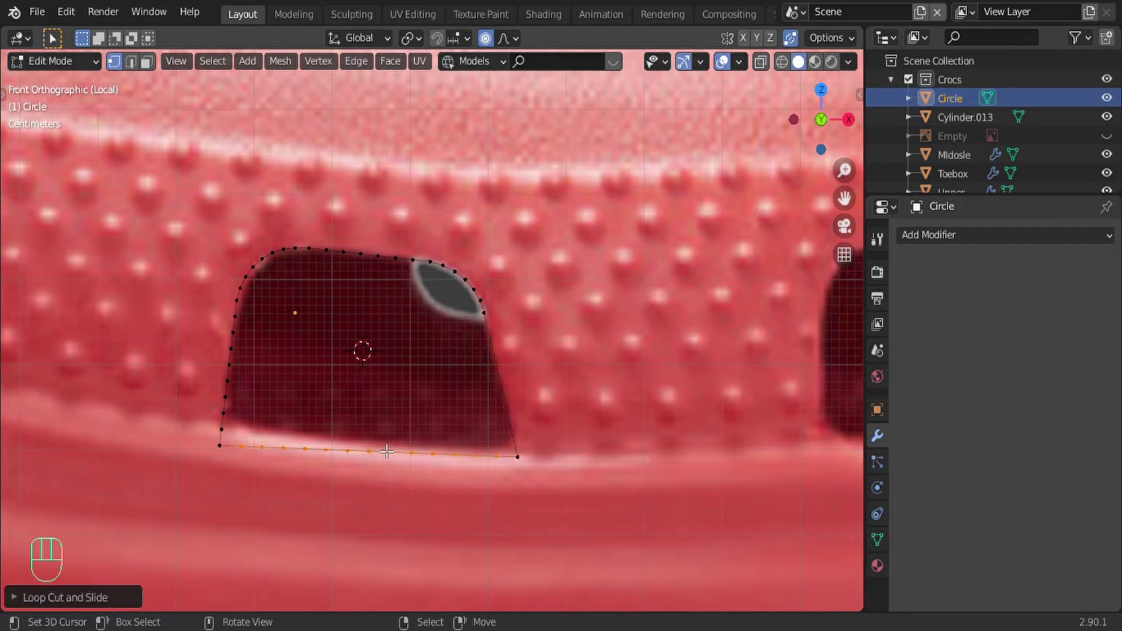
key("ctrl+r")
left_click(510, 382)
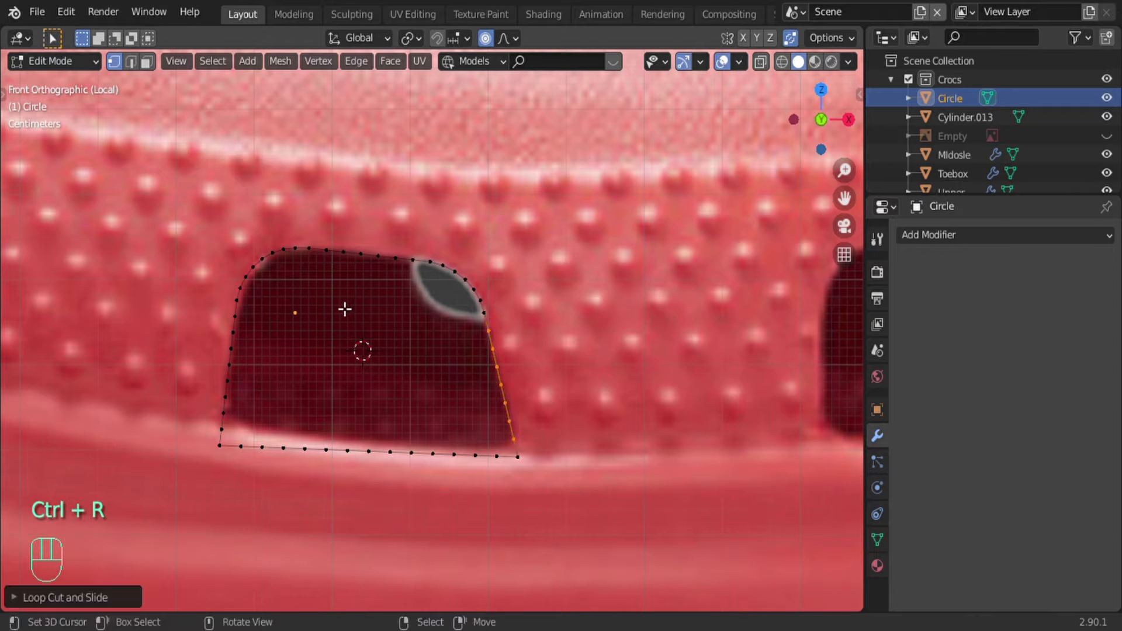
Step: Fill the closed vent outline with a face
key("a")
key("f")
scroll(380, 340, "down", 3)
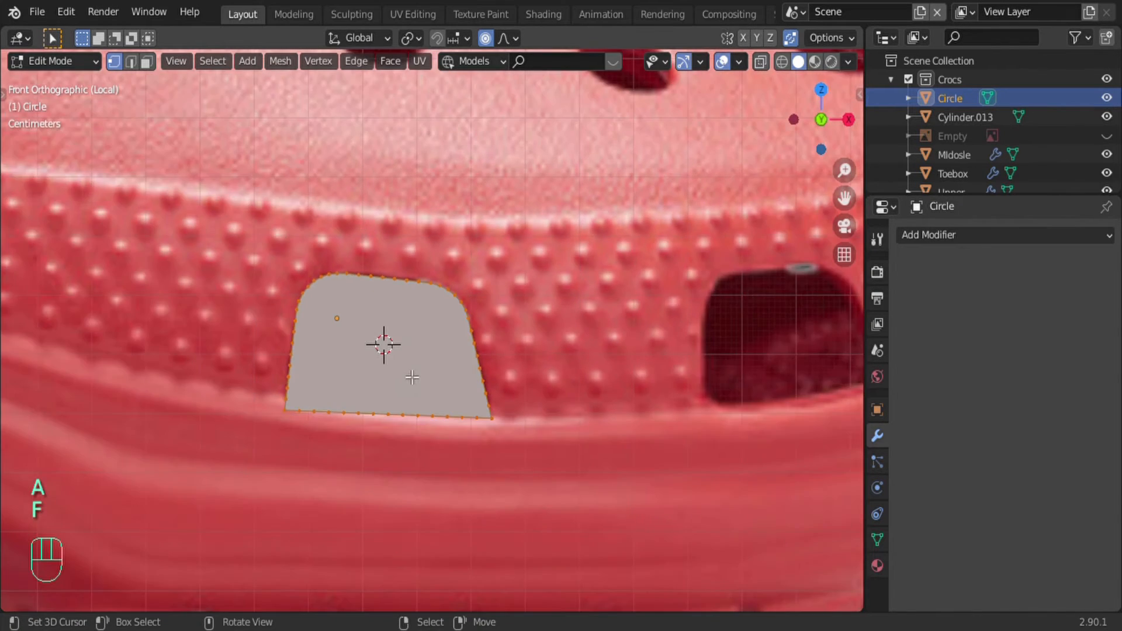
Step: Extrude the vent face along global Y into a long solid block reaching toward the side reference image
middle_click_drag(380, 343, 452, 357)
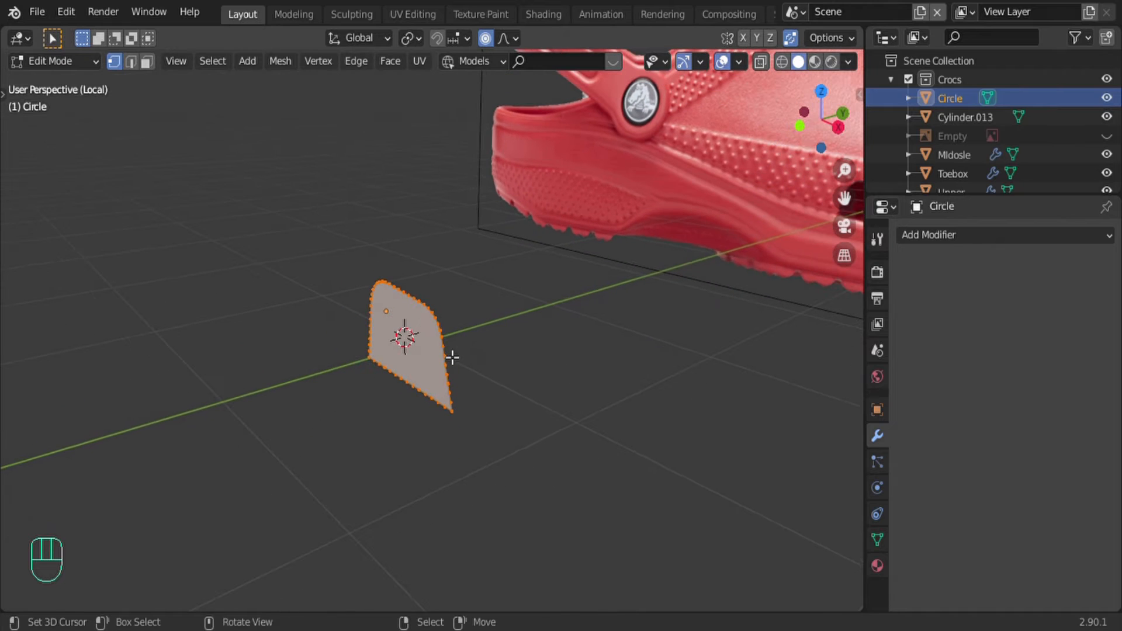
key("e")
key("y")
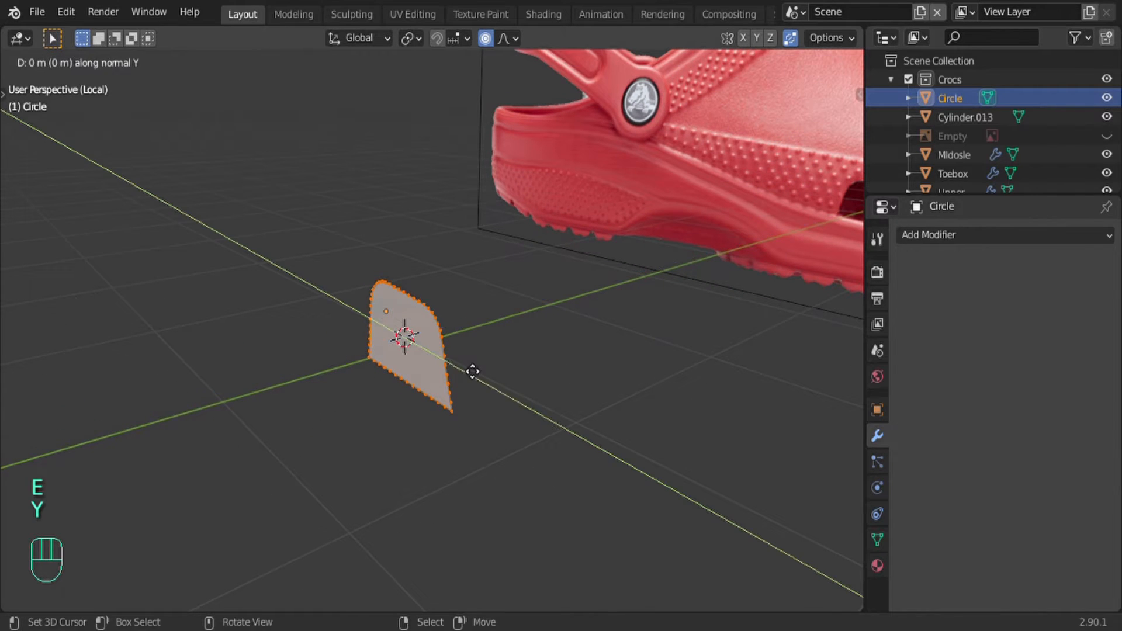
key("y")
key("t")
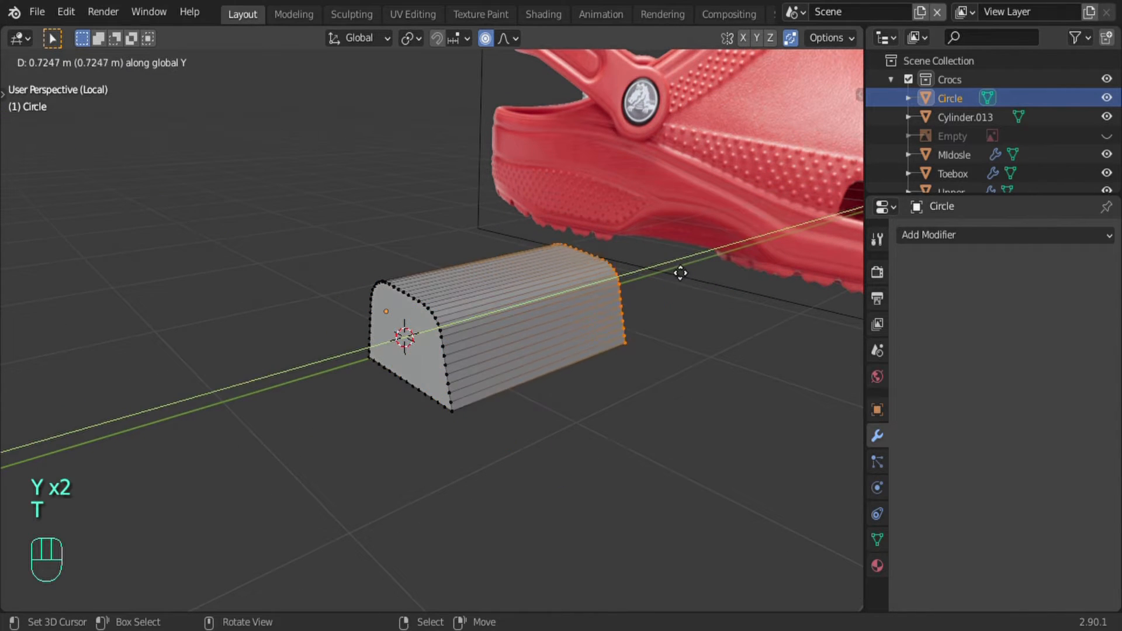
left_click(718, 265)
scroll(603, 327, "down", 3)
middle_click_drag(604, 328, 431, 333, "shift")
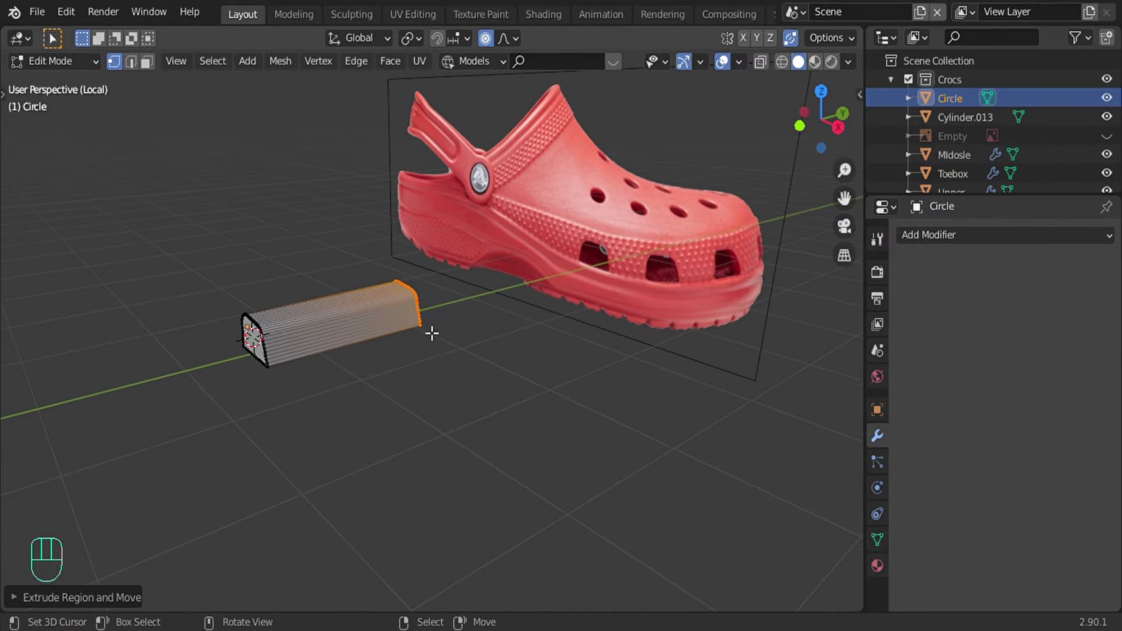
Step: Leave mesh editing, shade the vent block smooth and enable Auto Smooth at 30°
key("Tab")
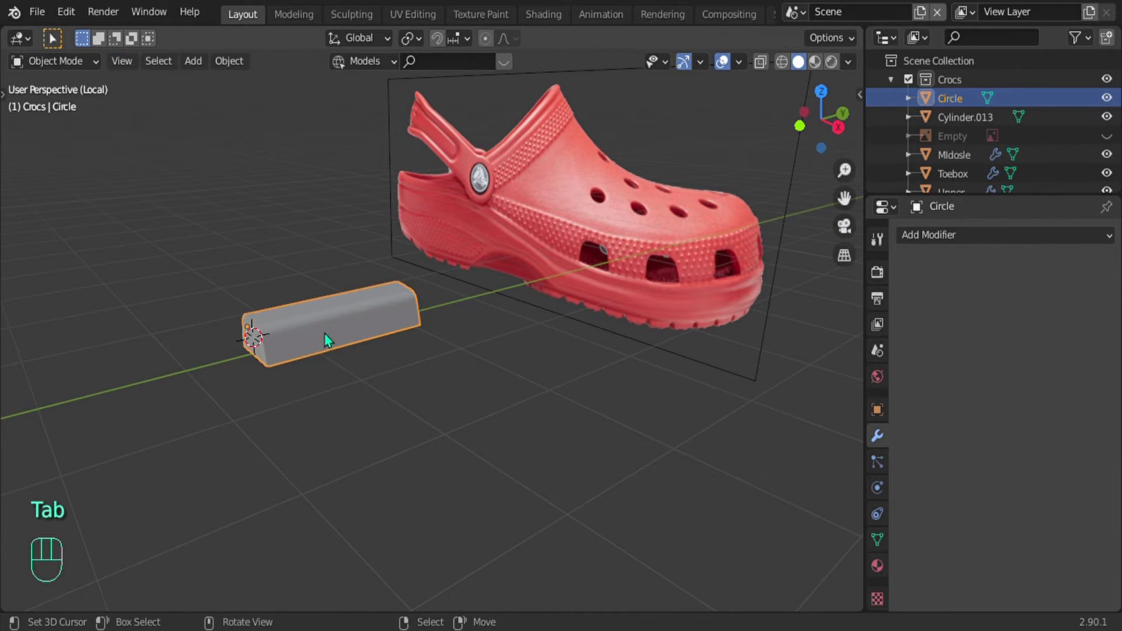
middle_click_drag(671, 247, 528, 303)
scroll(432, 349, "up", 4)
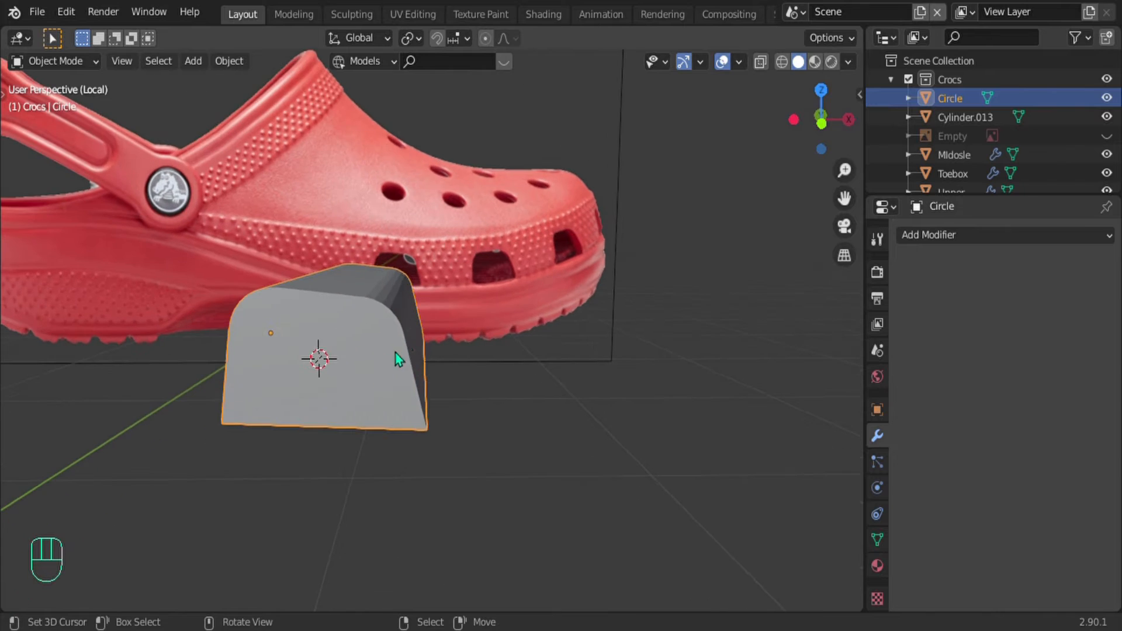
middle_click_drag(396, 353, 379, 364)
key("w")
left_click(319, 308)
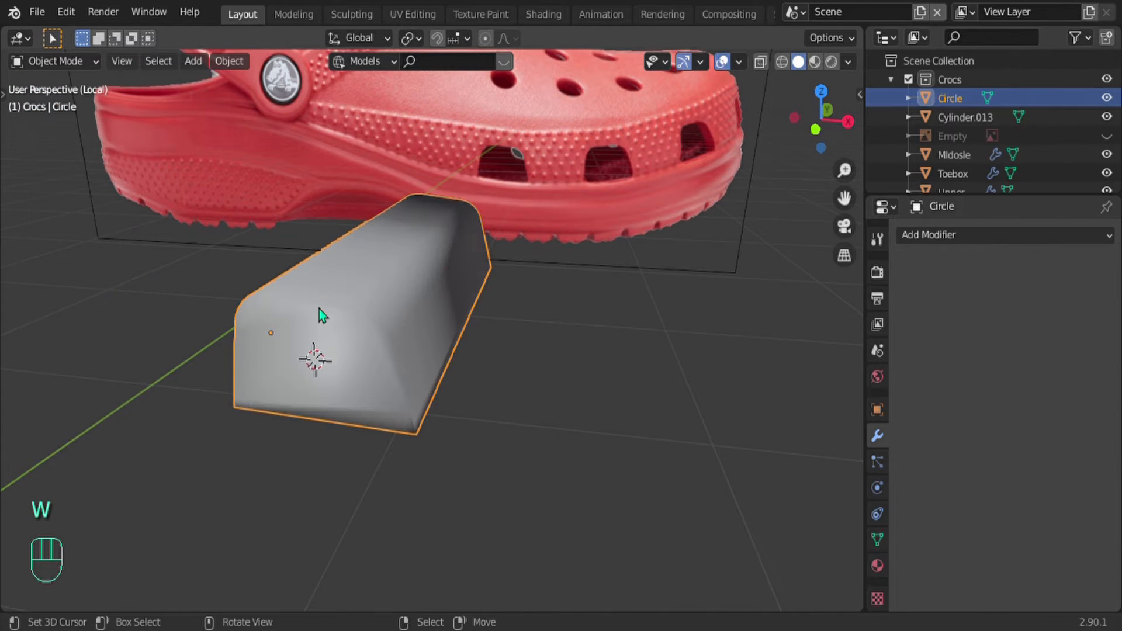
left_click(876, 540)
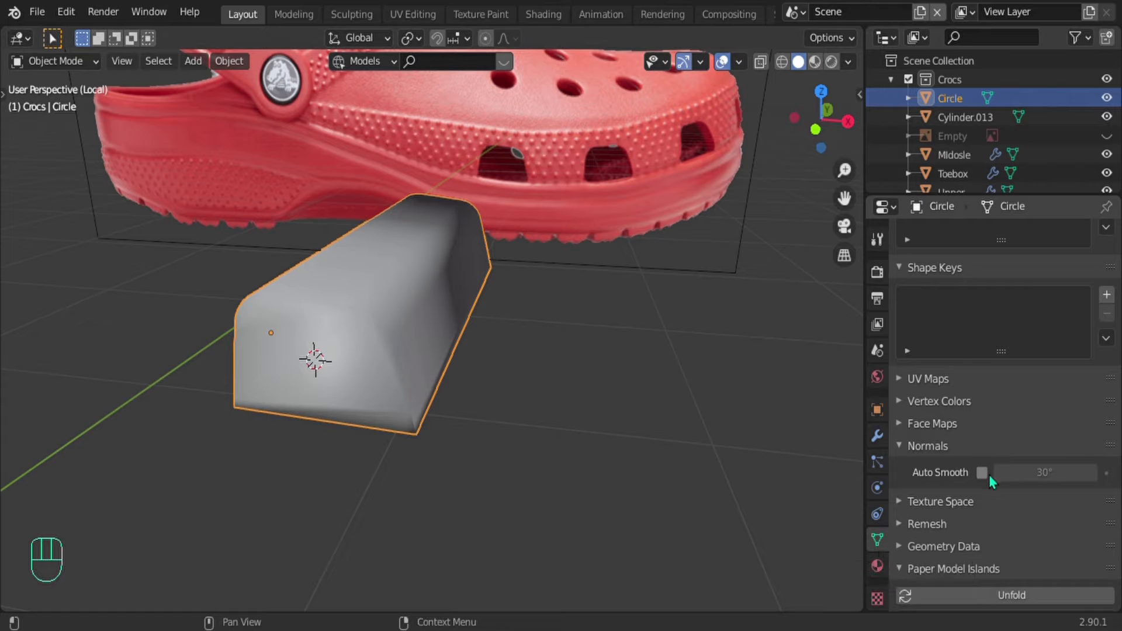
left_click(982, 472)
middle_click_drag(341, 471, 278, 442)
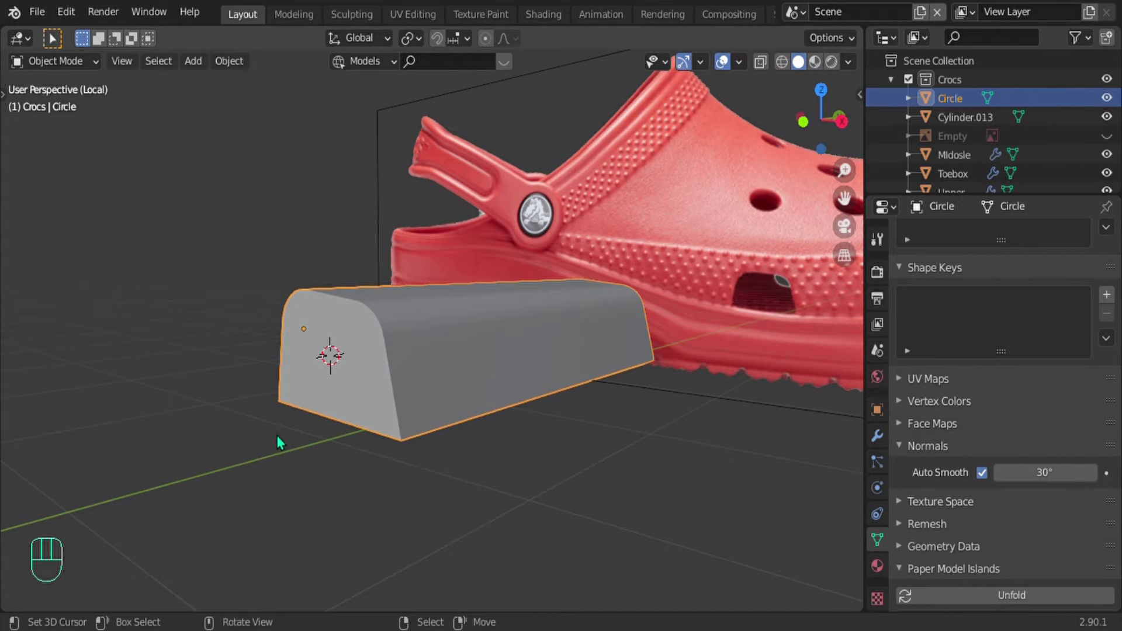
Step: Leave local view and compare the vent block's position on the clog with the side reference using X-ray
key("KP_Divide")
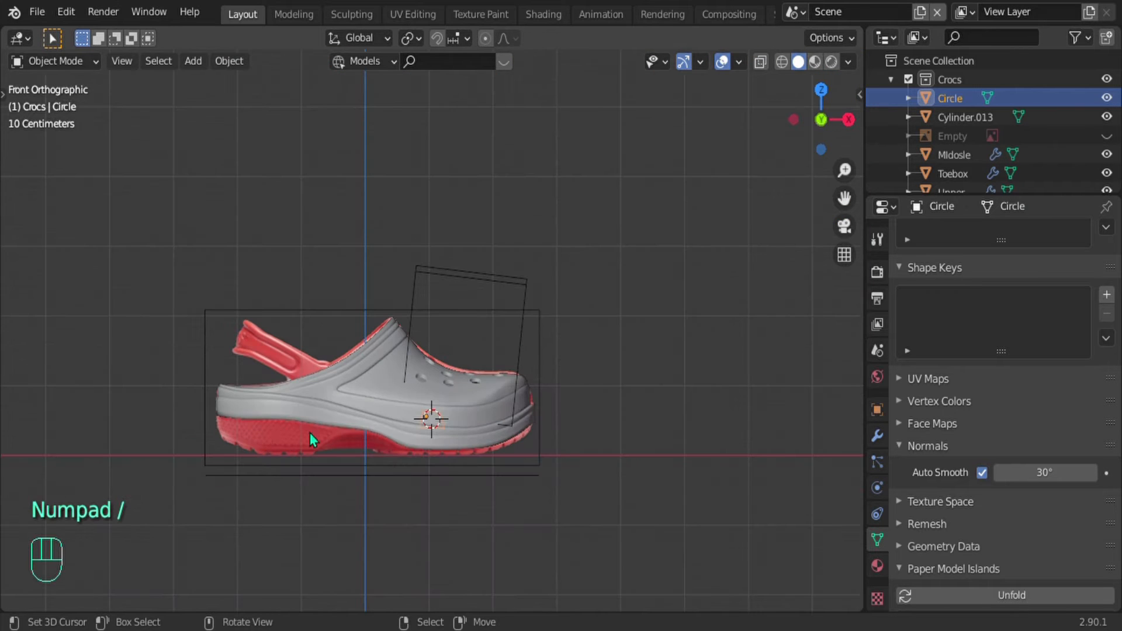
scroll(444, 427, "up", 4)
middle_click_drag(444, 427, 516, 392, "shift")
scroll(484, 451, "up", 4)
middle_click_drag(483, 450, 544, 378, "shift")
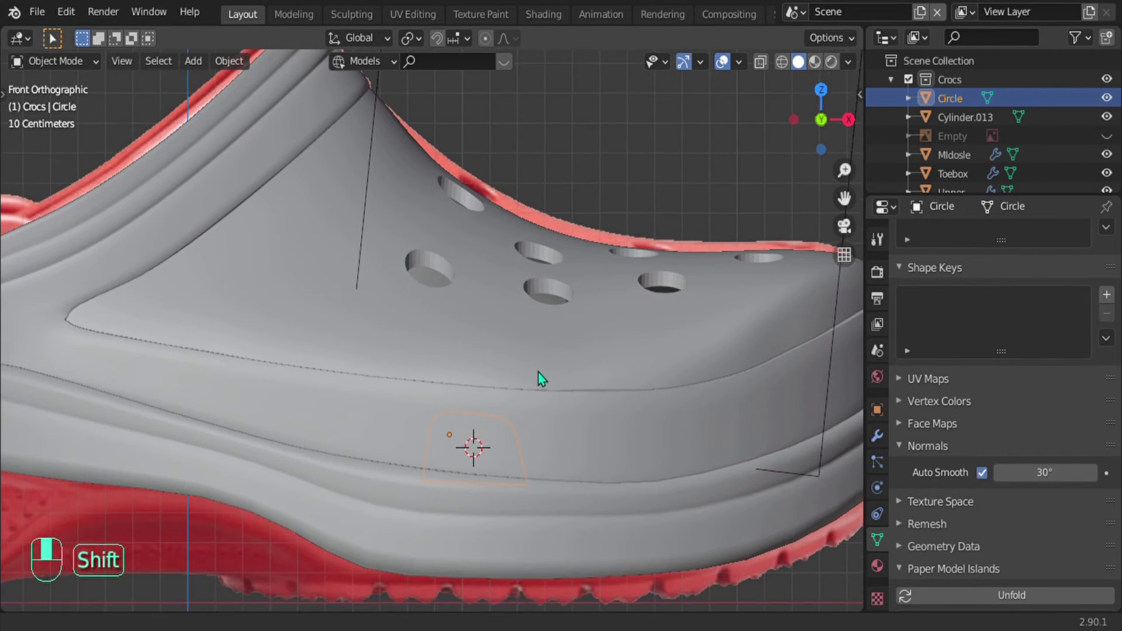
key("alt+z")
key("alt+z")
key("alt+z")
key("alt+z")
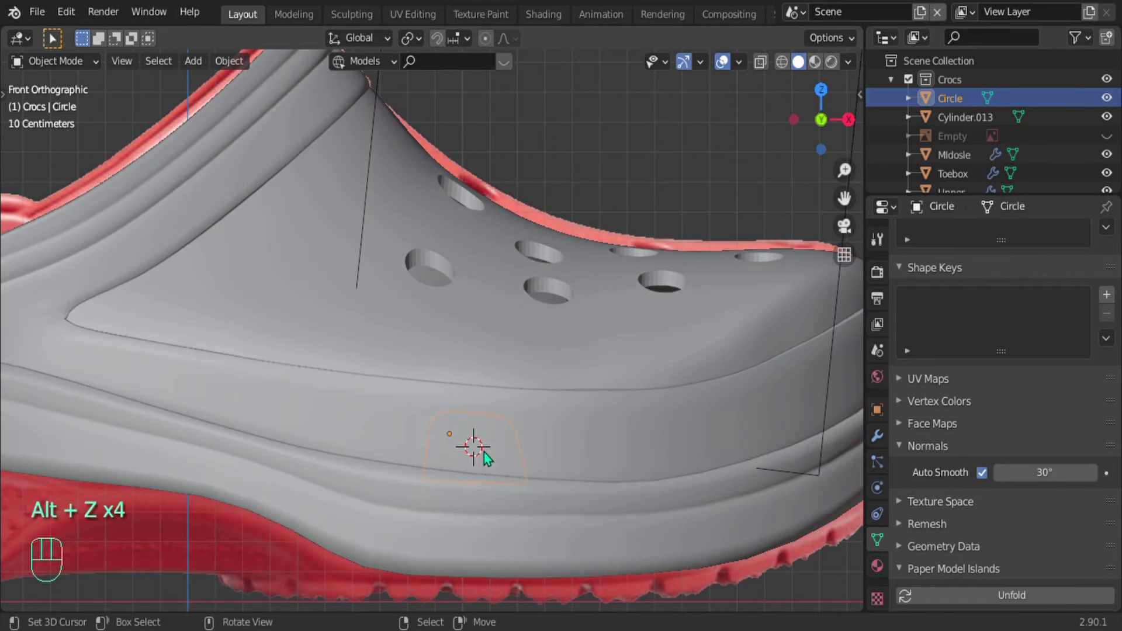
Step: Move the vent block about -3.2 m along Y so it pokes through the clog's side wall
middle_click_drag(484, 453, 447, 473)
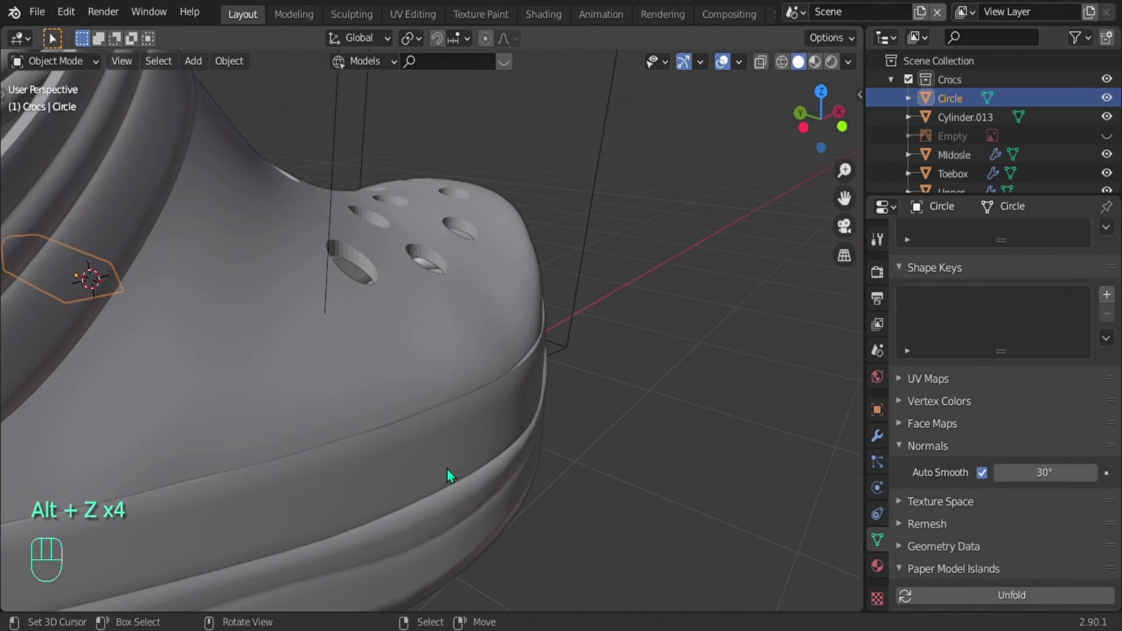
key("g")
key("y")
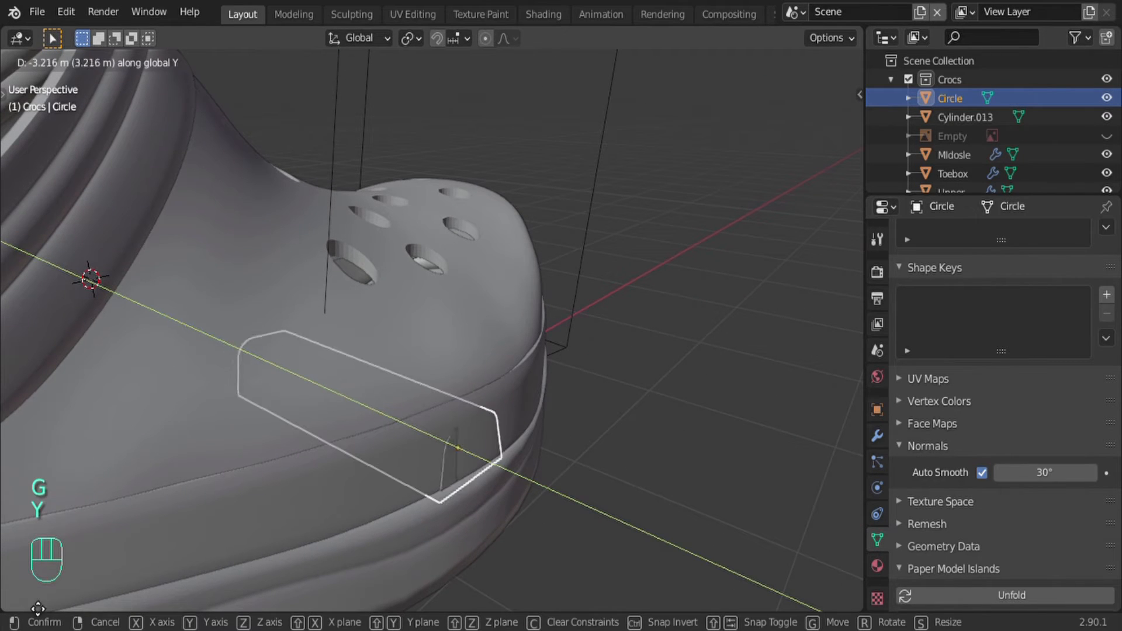
left_click(53, 604)
middle_click_drag(187, 505, 415, 407)
Step: Shorten the vent block along Y to about 0.3 of its length
key("s")
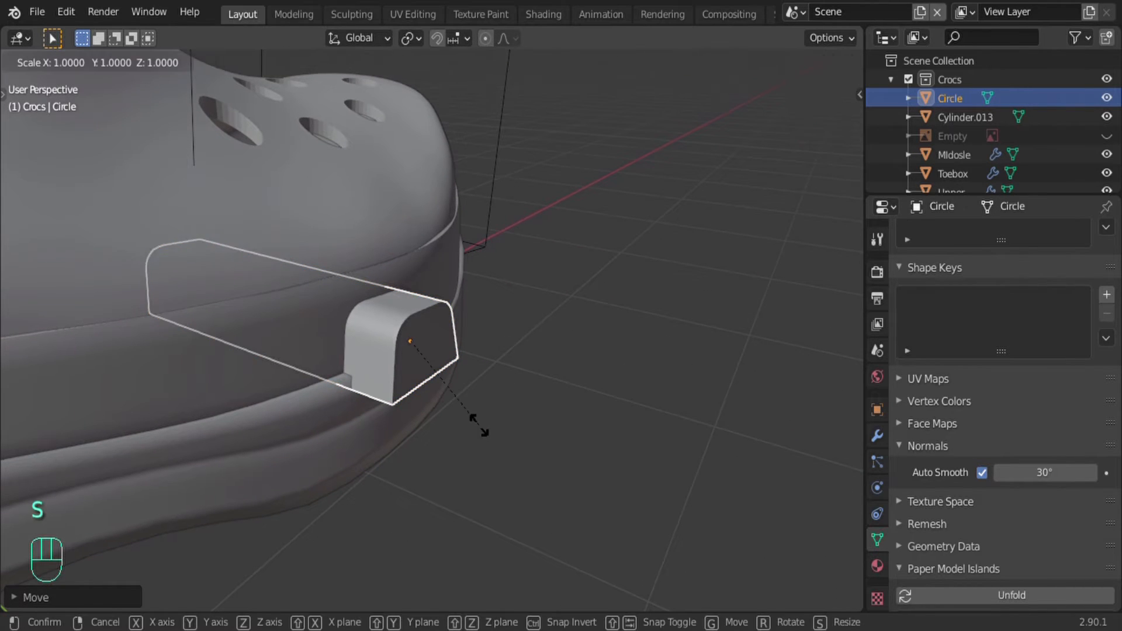
key("y")
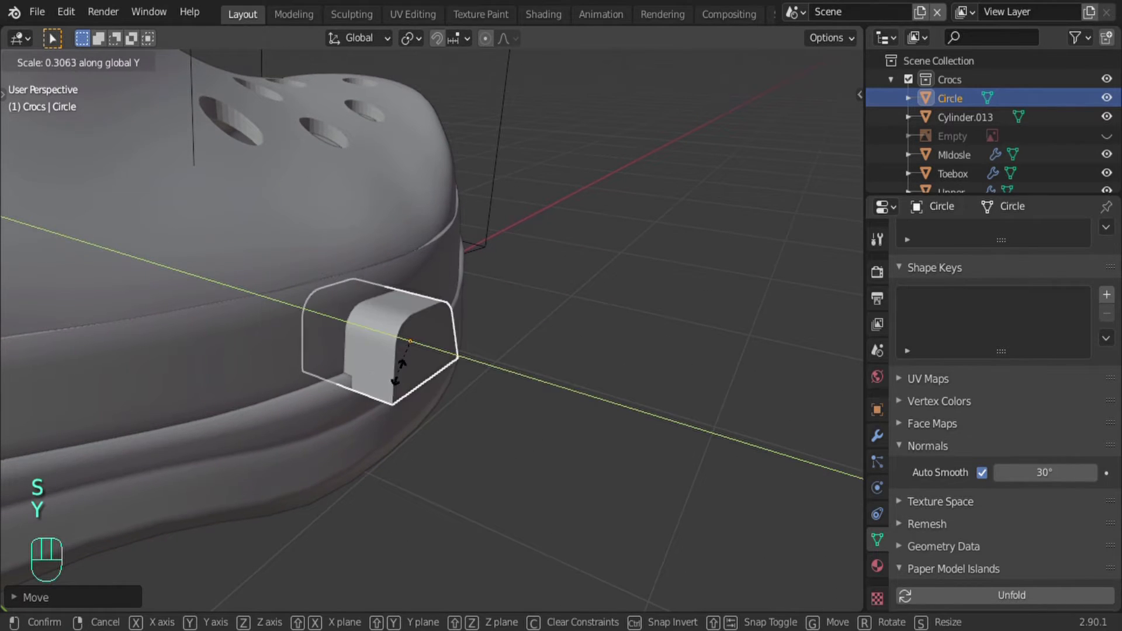
left_click(399, 374)
middle_click_drag(399, 374, 308, 334)
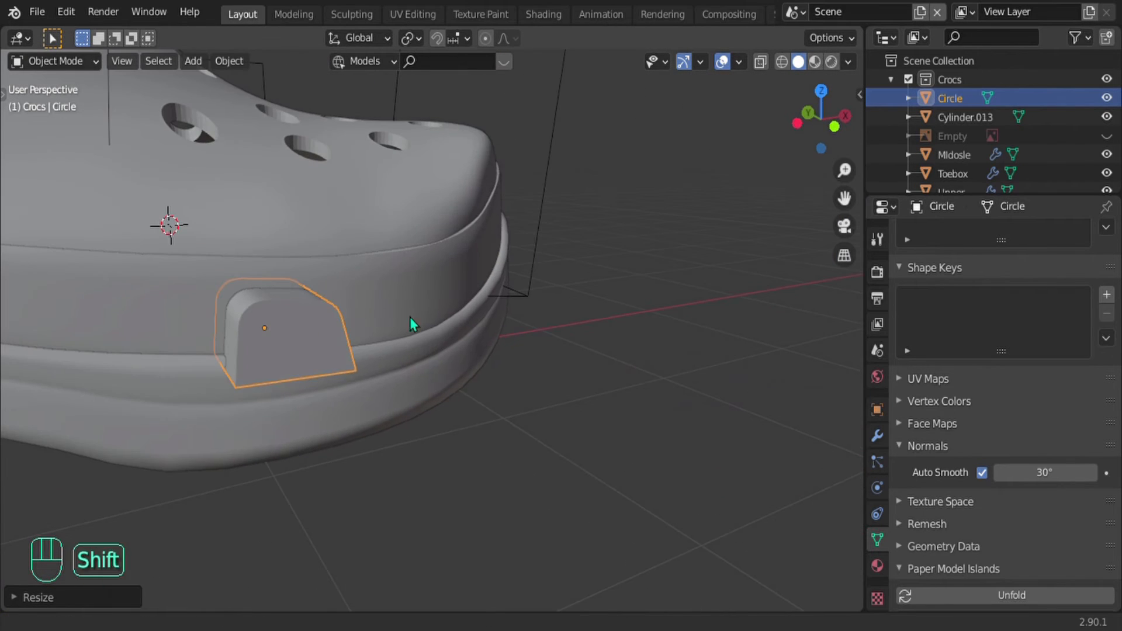
middle_click_drag(410, 319, 340, 367, "shift")
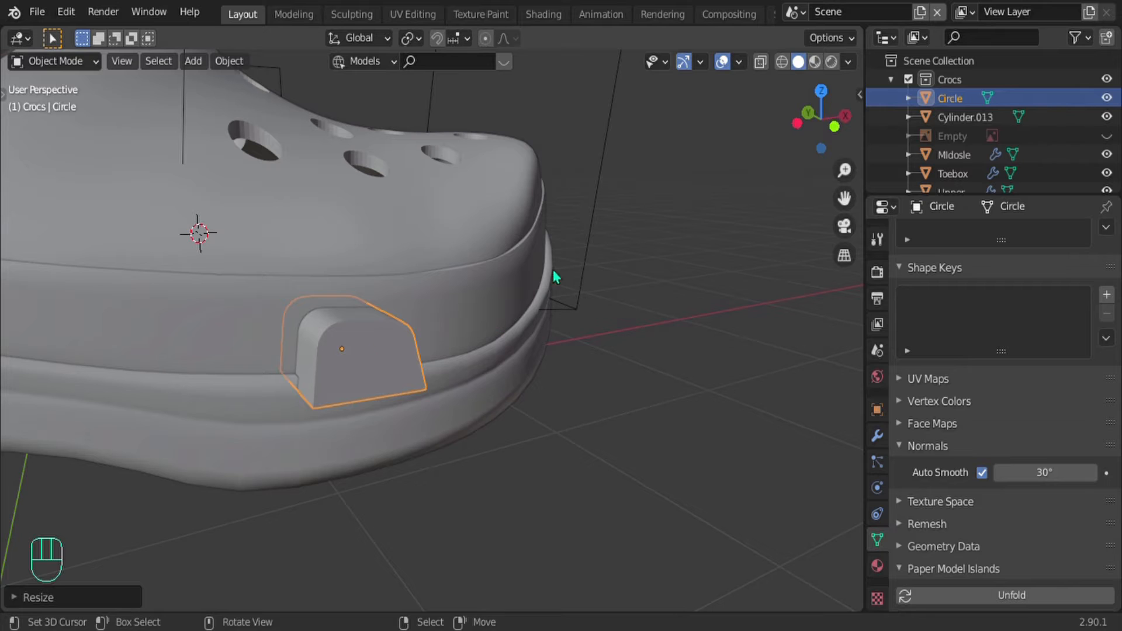
Step: Unhide the top reference image and move it along Y to line up with the clog in X-ray top view
key("KP_1")
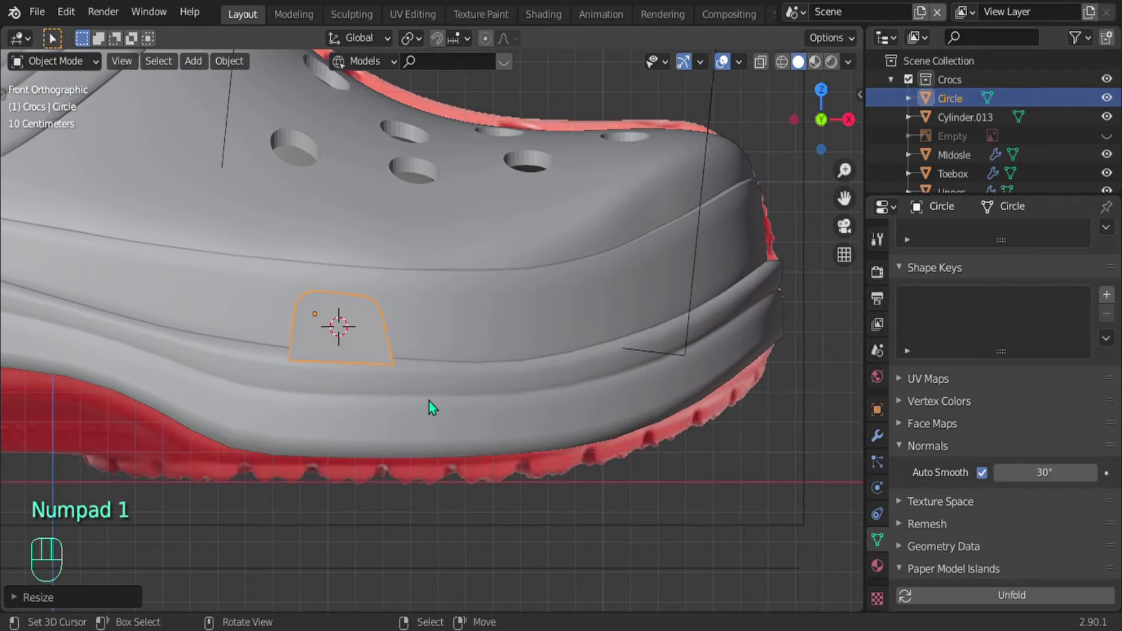
middle_click_drag(472, 399, 534, 395, "shift")
key("KP_7")
key("alt+z")
left_click_drag(993, 195, 993, 360)
left_click(1106, 249)
right_click(542, 234)
key("g")
key("y")
left_click(540, 527)
middle_click_drag(540, 529, 512, 344, "shift")
scroll(512, 343, "up", 4)
Step: Rotate the vent block in top view to follow the curve of the clog's side
right_click(413, 405)
key("r")
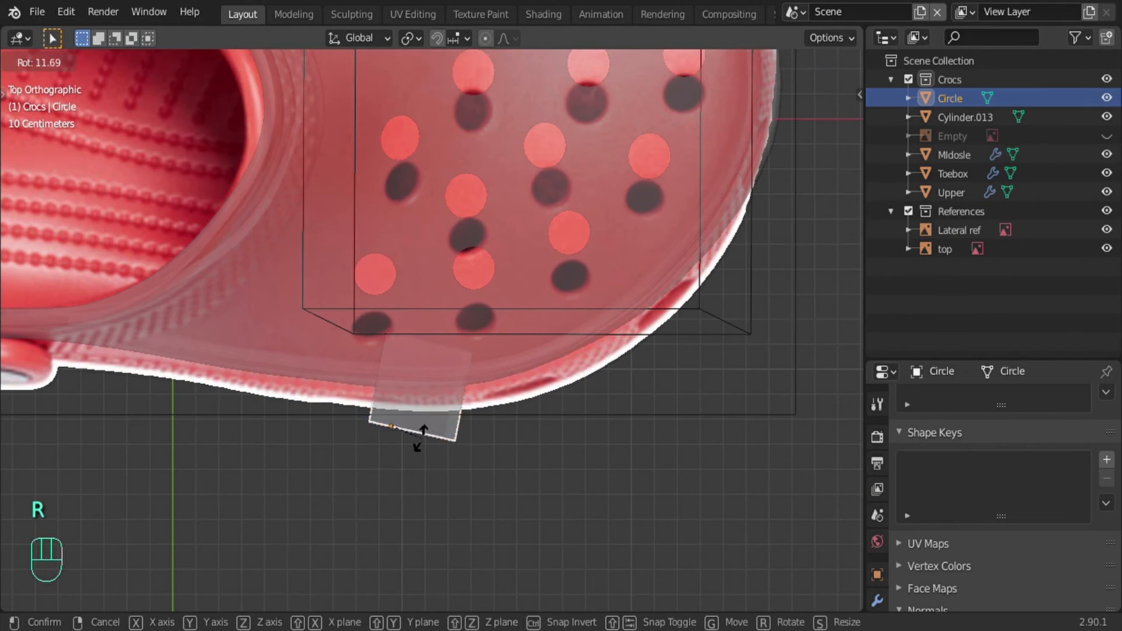
left_click(416, 446)
Step: Duplicate the vent block three times around the toe, rotating and placing each copy along the outline and scaling the toe copy
key("shift+d")
key("r")
key("g")
key("alt+z")
key("alt+z")
key("shift+d")
left_click(663, 286)
key("r")
key("s")
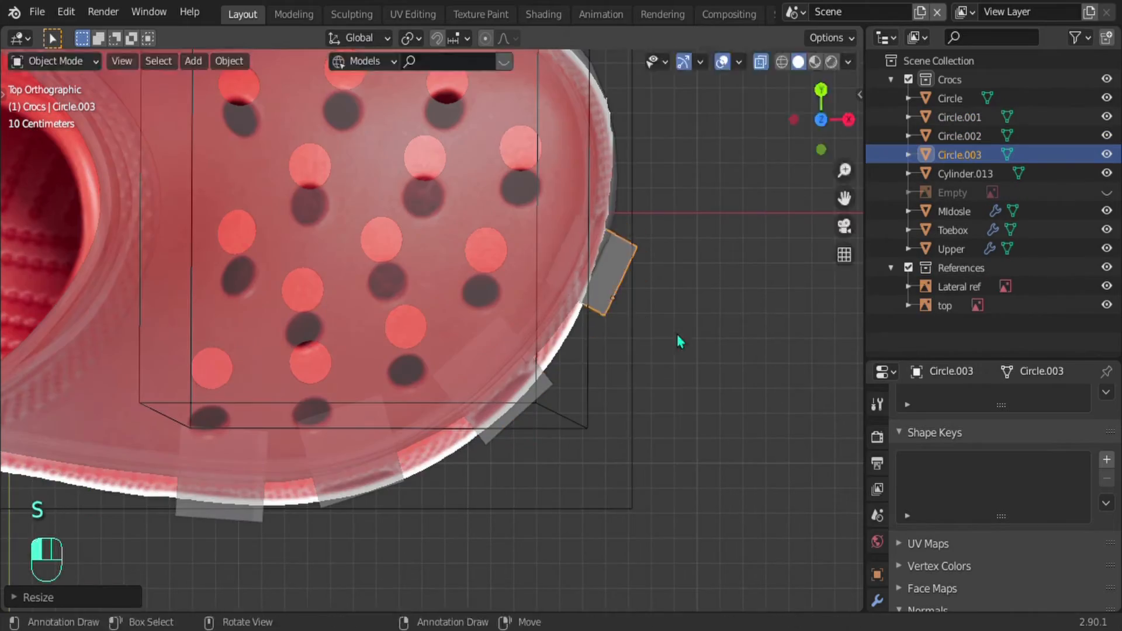
Step: Tilt one of the duplicated vent blocks in front view to match its vent in the side reference
key("alt+z")
middle_click_drag(508, 538, 465, 436)
right_click(418, 464)
key("KP_1")
key("alt+z")
key("Tab")
middle_click_drag(356, 450, 561, 327, "shift")
key("alt+z")
key("r")
key("Tab")
Step: Rotate another vent block and join the three side blocks into one object
right_click(525, 369)
key("r")
left_click(614, 352)
key("ctrl+j")
Step: Refine the position, size and rotation of the vent blocks against the clog
key("g")
key("s")
key("r")
key("r")
key("r")
Step: Duplicate the joined side blocks along Y to the clog's opposite side and mirror the copy with a Y scale of -1
right_click(325, 388)
key("shift+d")
key("y")
left_click(624, 272)
key("s")
key("y")
key("minus")
key("1")
key("Return")
Step: Rotate the mirrored vent blocks in top view and move them onto the clog's opposite side wall
key("KP_7")
key("r")
left_click(525, 257)
middle_click_drag(524, 257, 483, 341)
key("g")
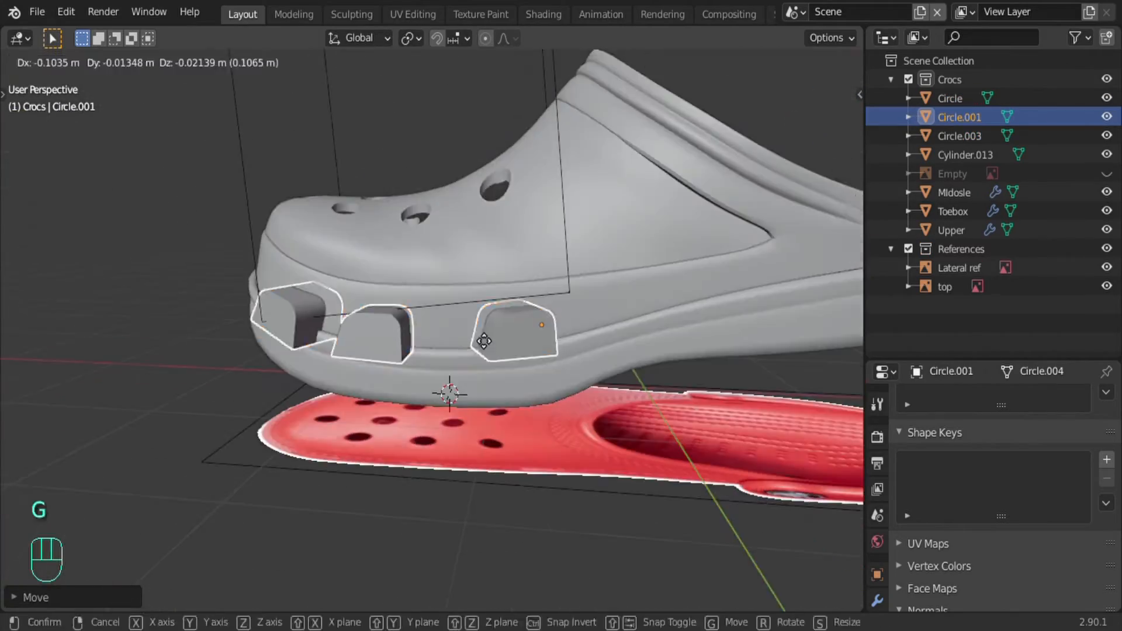
Step: Rotate the individual blocks of the mirrored set to follow the side wall and adjust one block's height along Z
key("Tab")
key("l")
key("r")
key("l")
key("r")
middle_click_drag(409, 328, 468, 409)
key("l")
key("g")
key("z")
key("r")
middle_click_drag(361, 484, 409, 409)
key("Tab")
Step: Join the toe block and both sets of side blocks into a single vent cutter object
right_click(321, 368)
right_click(200, 408, "shift")
key("ctrl+j")
right_click(438, 349, "shift")
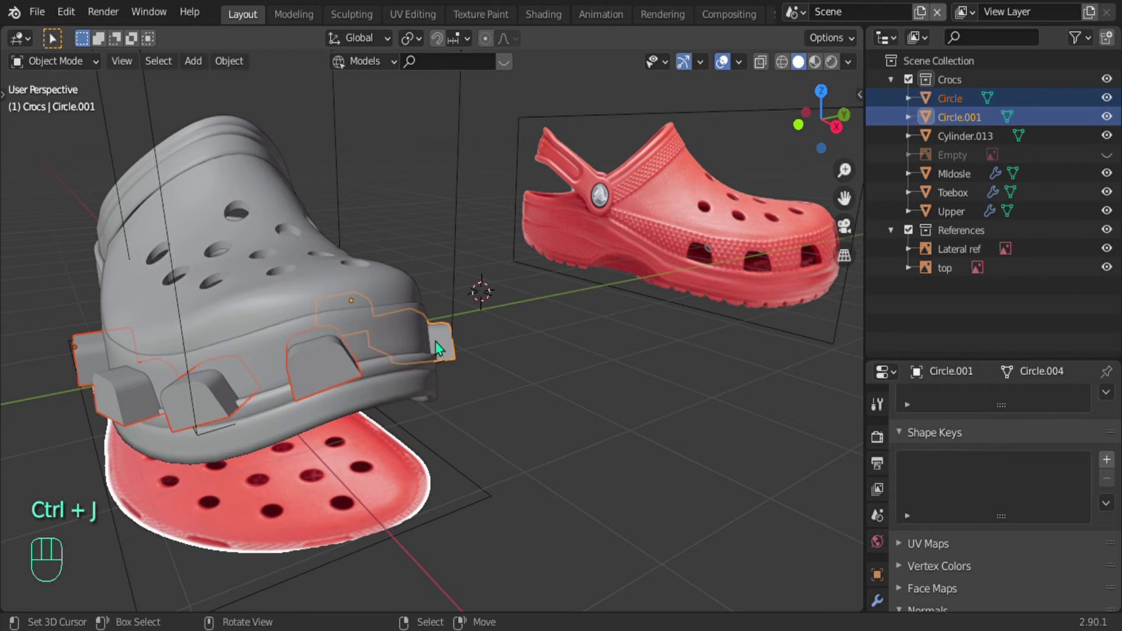
key("ctrl+j")
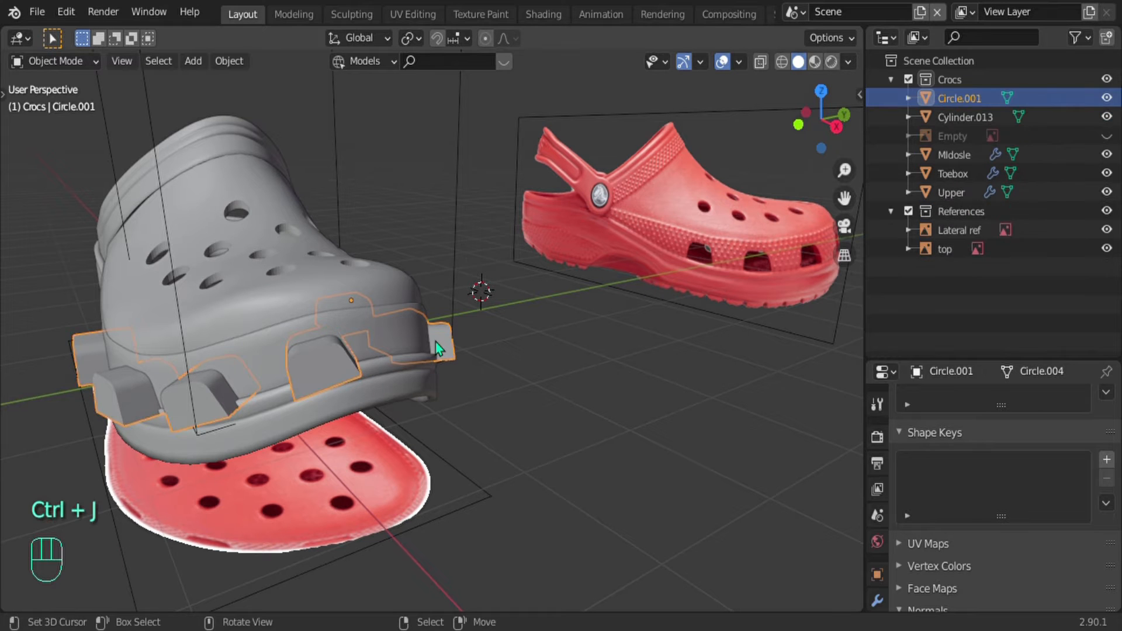
Step: Set the joined vent cutter's viewport display to Bounds and select the Upper
middle_click_drag(438, 339, 263, 362)
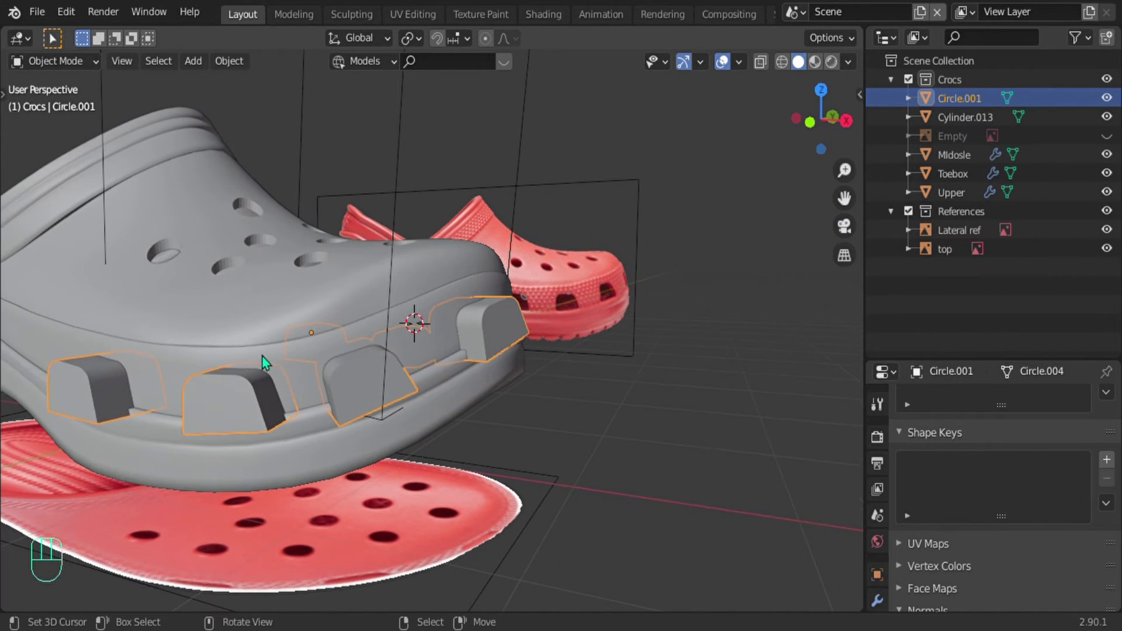
scroll(895, 557, "down", 2)
left_click(876, 502)
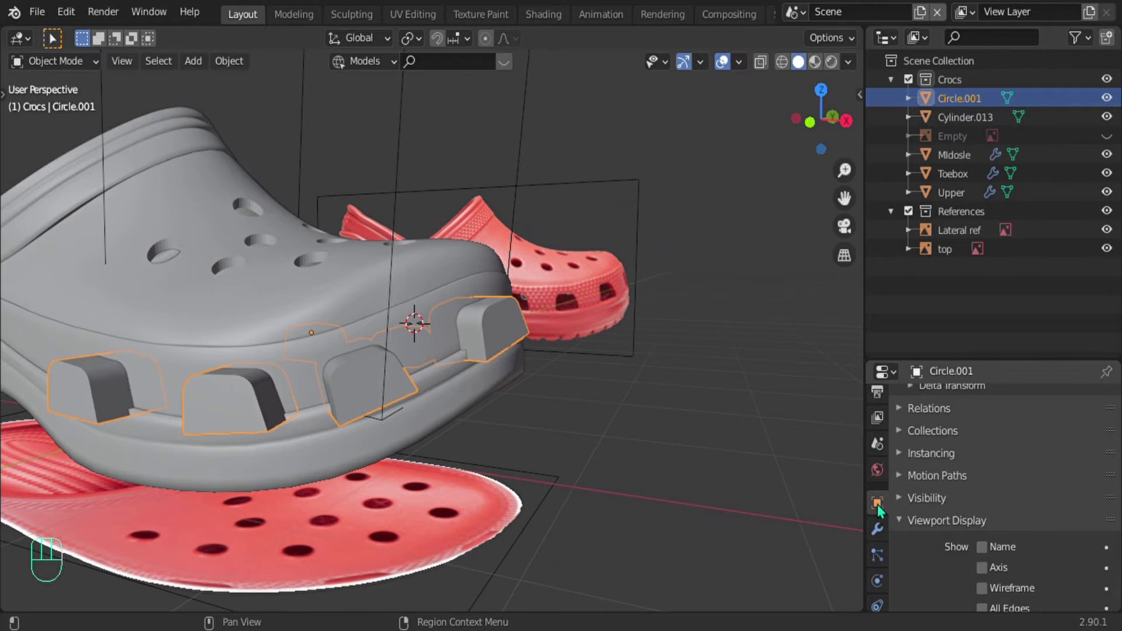
scroll(916, 526, "down", 5)
left_click(996, 555)
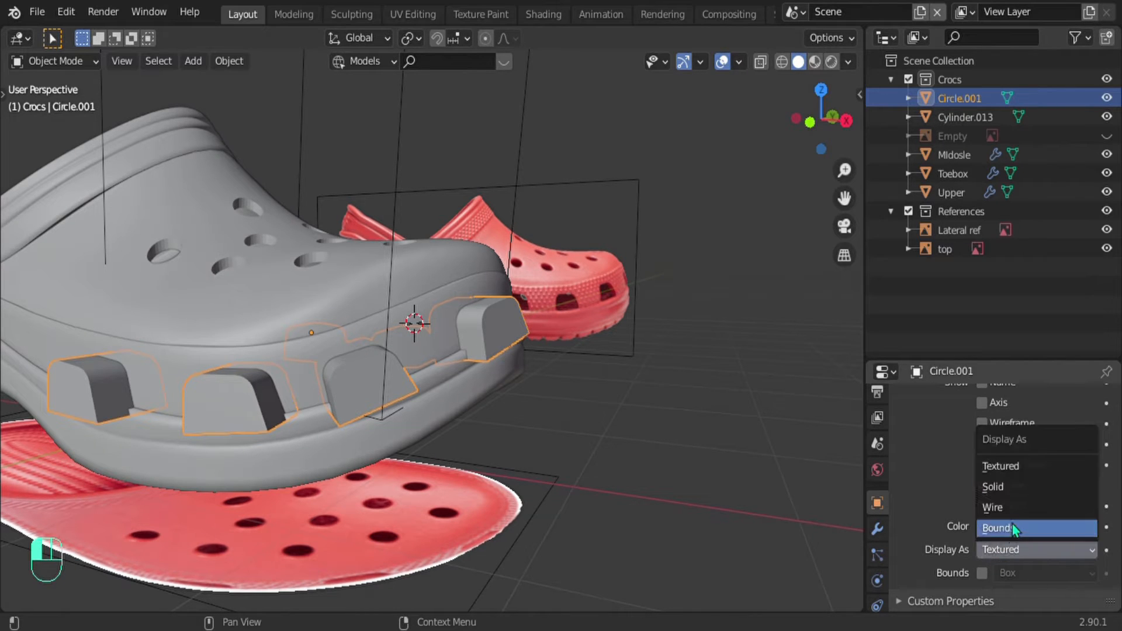
left_click(1022, 527)
left_click(488, 290)
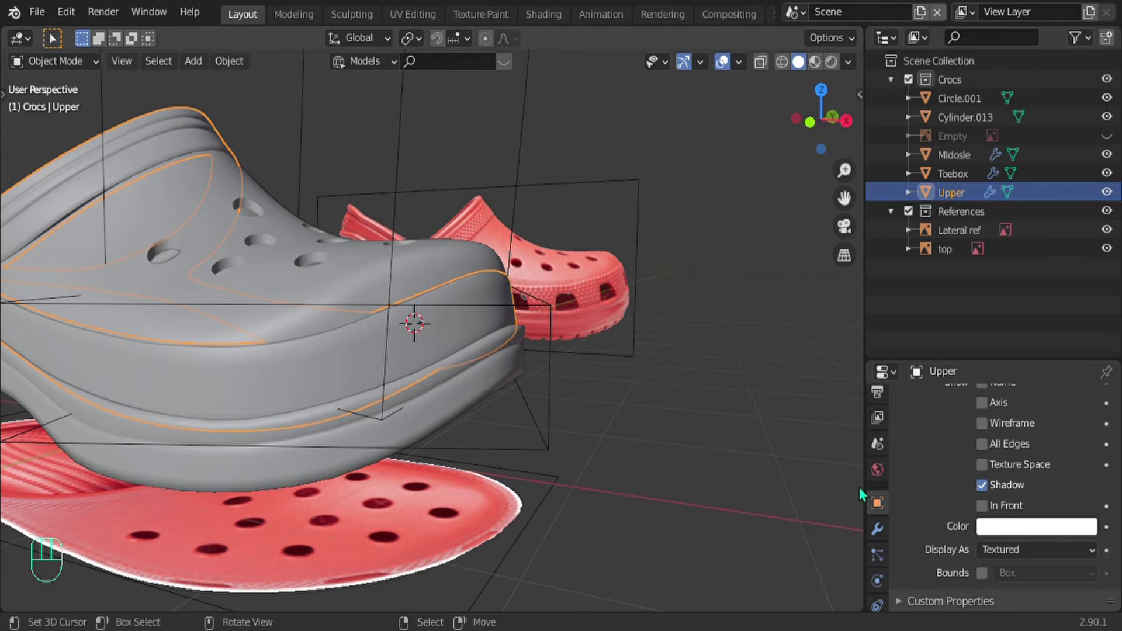
Step: Add a Boolean modifier set to Difference on the Upper, using the joined vent cutter Circle.001 as its object
left_click(877, 529)
left_click(902, 483)
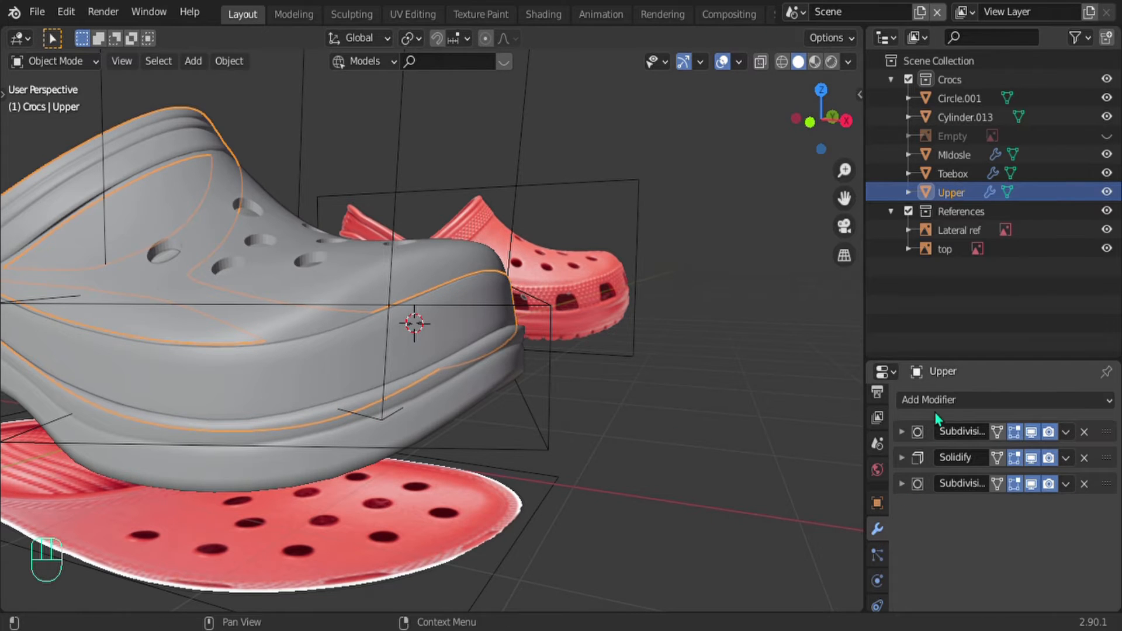
left_click(934, 401)
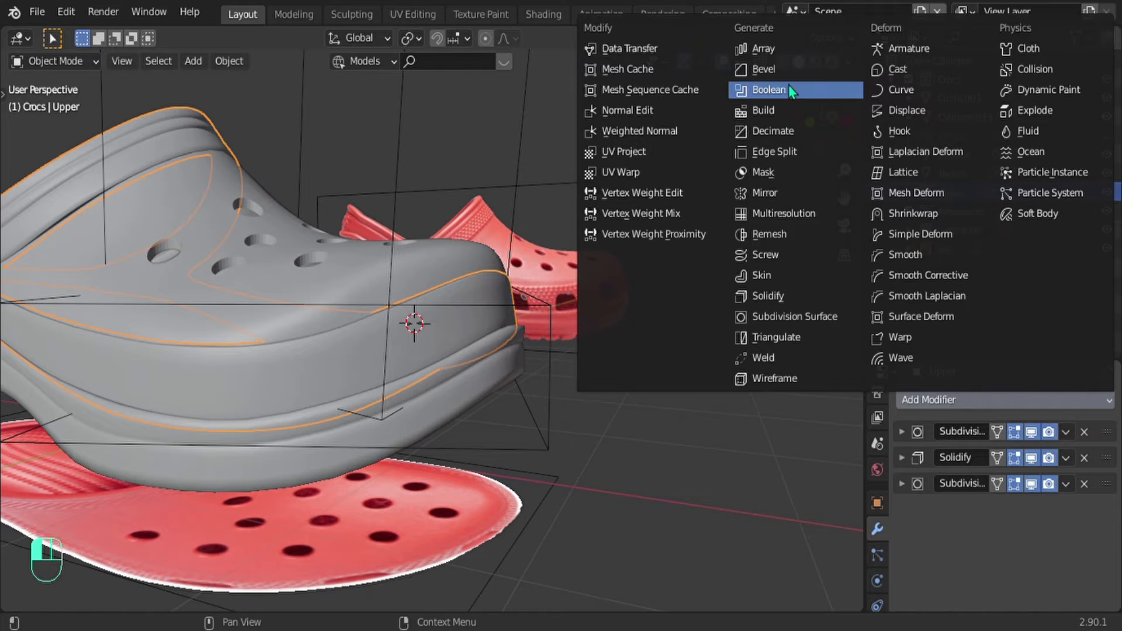
left_click(789, 91)
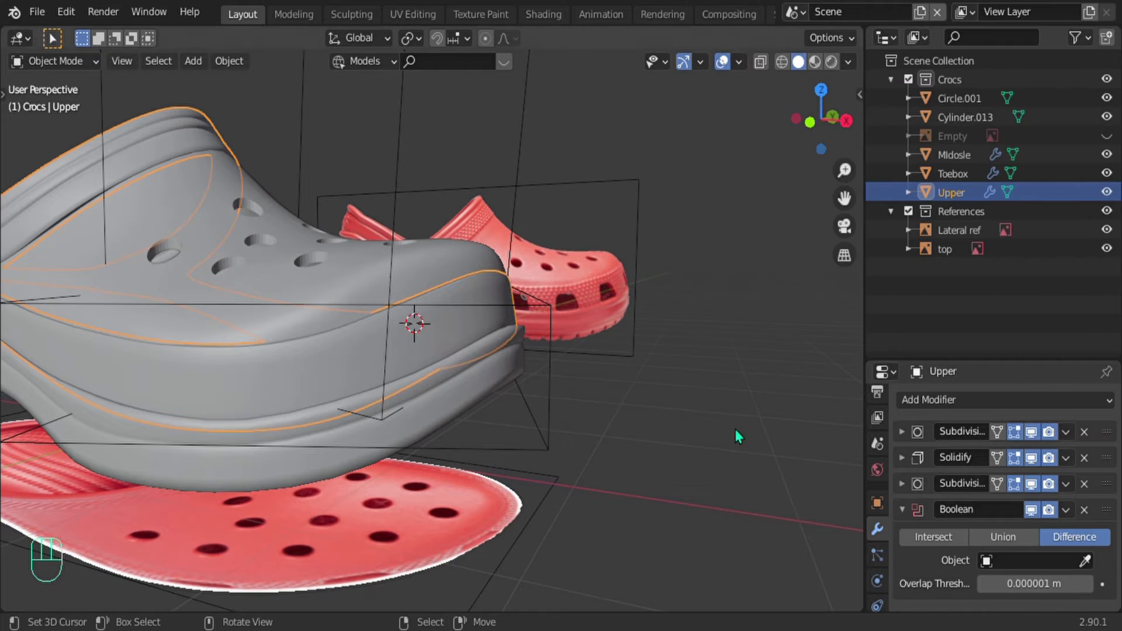
left_click(553, 358)
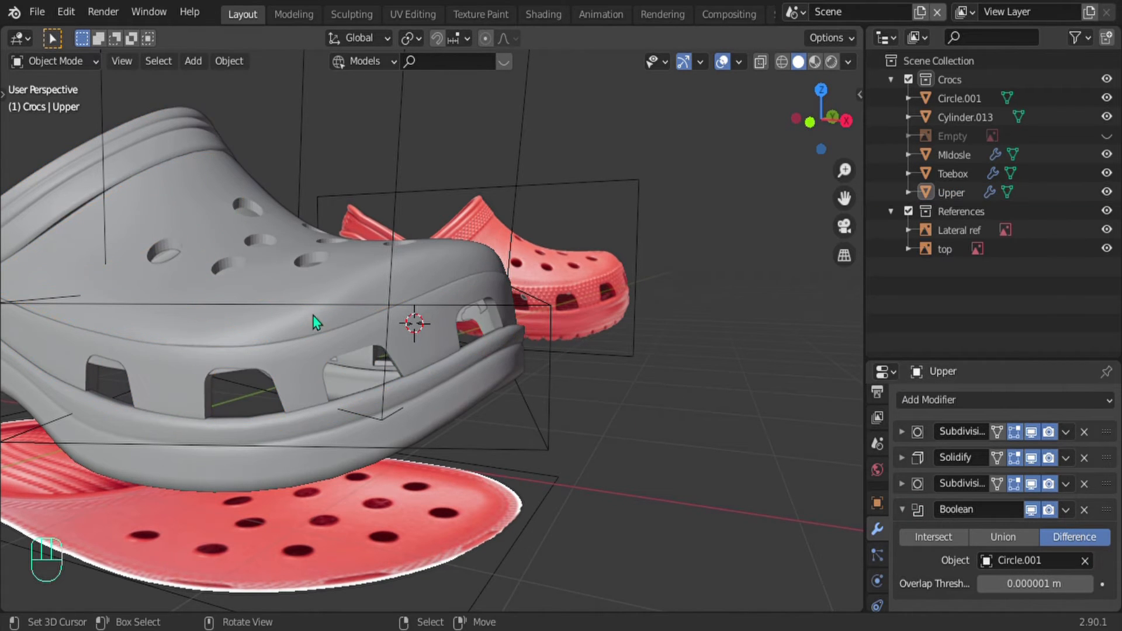
Step: Edit the Toebox and slide its lower-edge vertices over and beside the middle side vent upward, clear of the openings
scroll(313, 317, "up", 4)
middle_click_drag(345, 348, 287, 341, "shift")
scroll(286, 342, "down", 3)
right_click(562, 457)
scroll(432, 476, "up", 3)
middle_click_drag(433, 483, 445, 392, "shift")
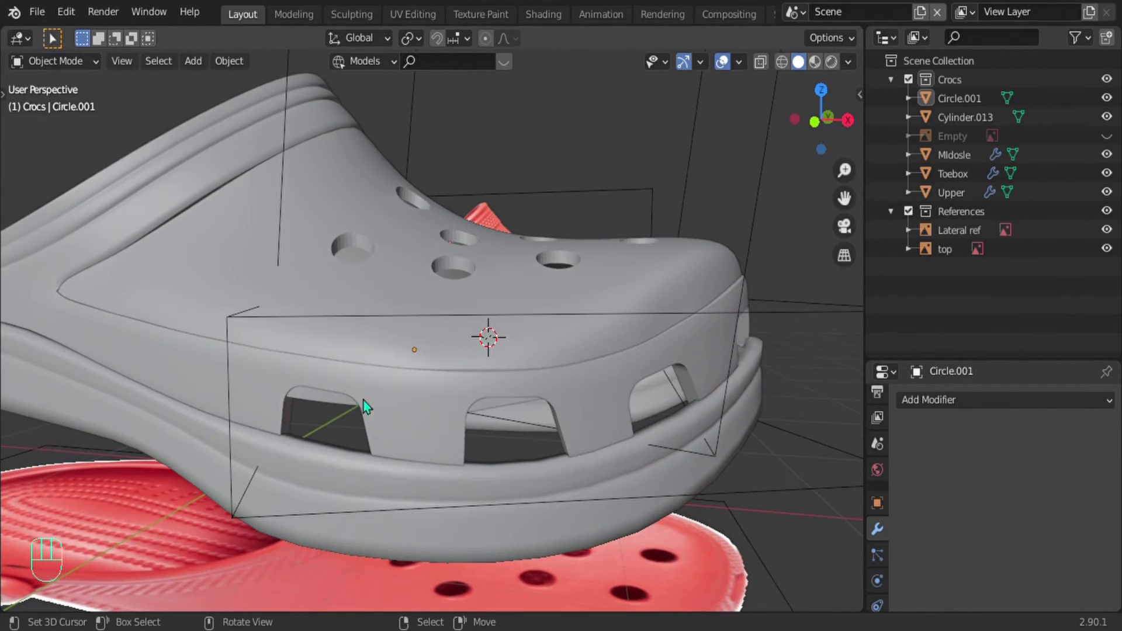
left_click(334, 409)
key("Tab")
key("g")
key("g")
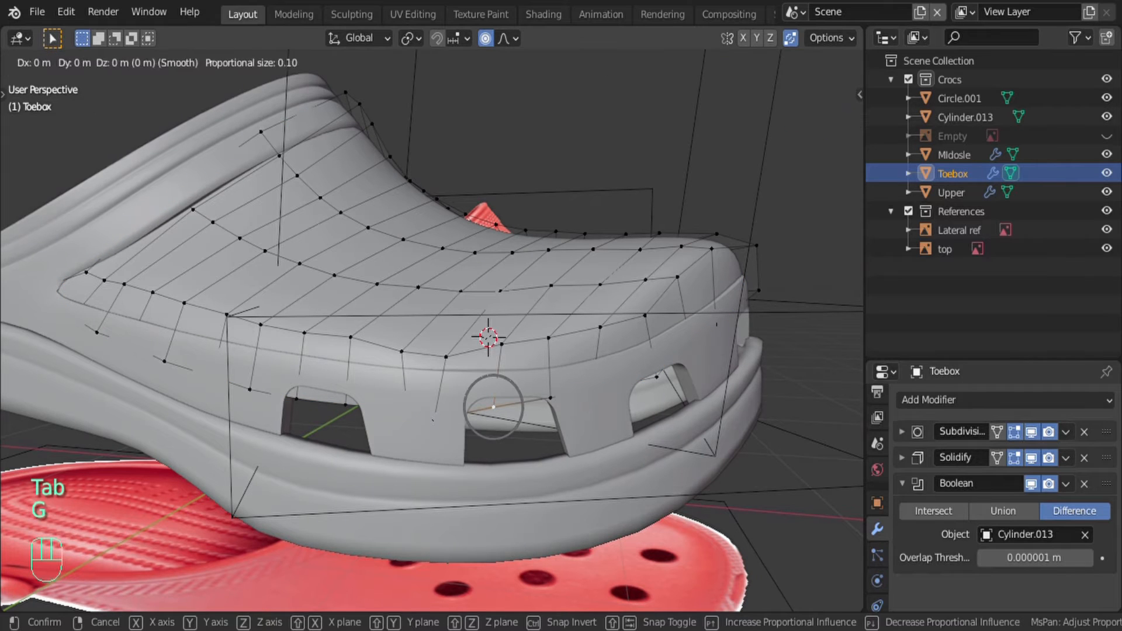
left_click(498, 403)
right_click(431, 426)
key("g")
key("g")
left_click(432, 415)
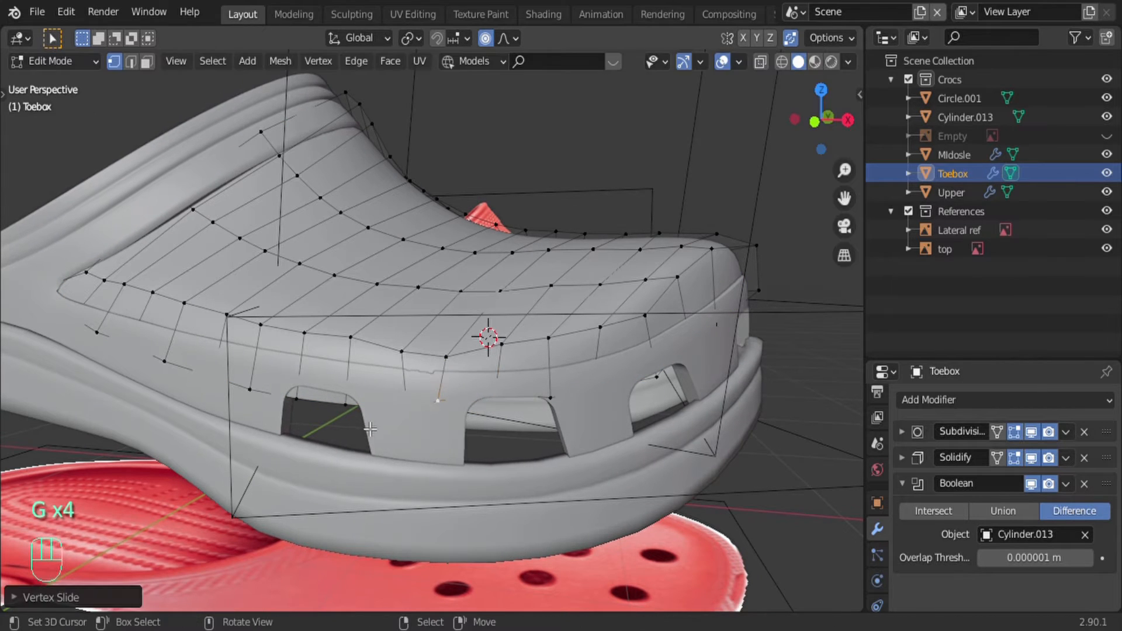
Step: Slide the two Toebox lower-edge vertices showing in the rear side vent upward along their edges
right_click(347, 419)
key("g")
key("g")
left_click(346, 410)
right_click(297, 399)
key("g")
key("g")
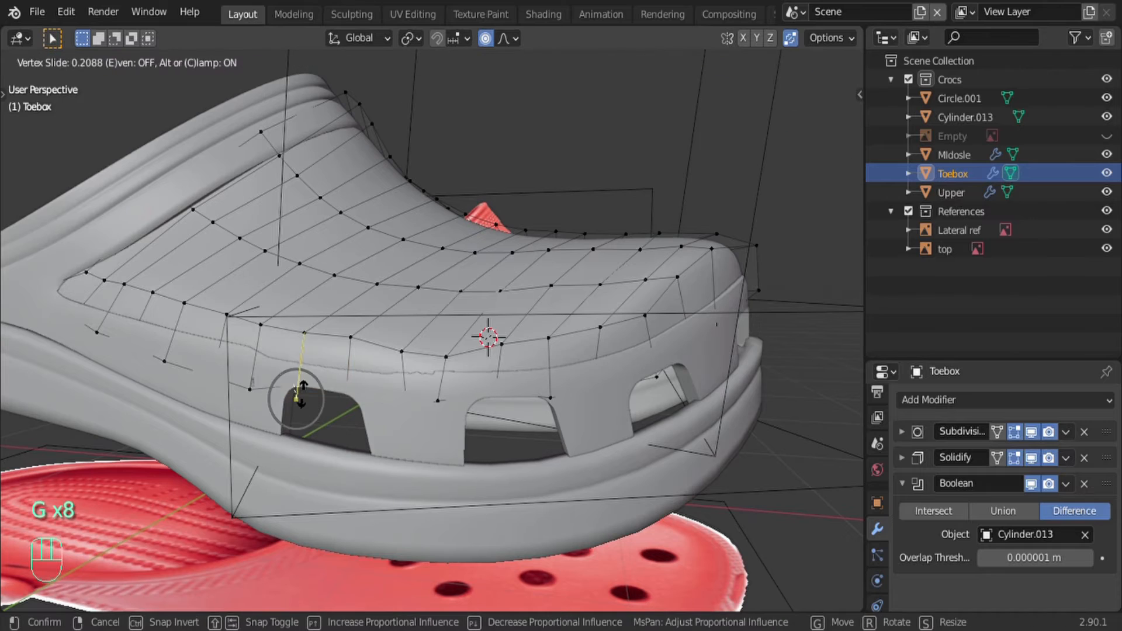
Step: Slide the Toebox vertices in the row just above the side vents along their edges to even out the border
right_click(365, 324)
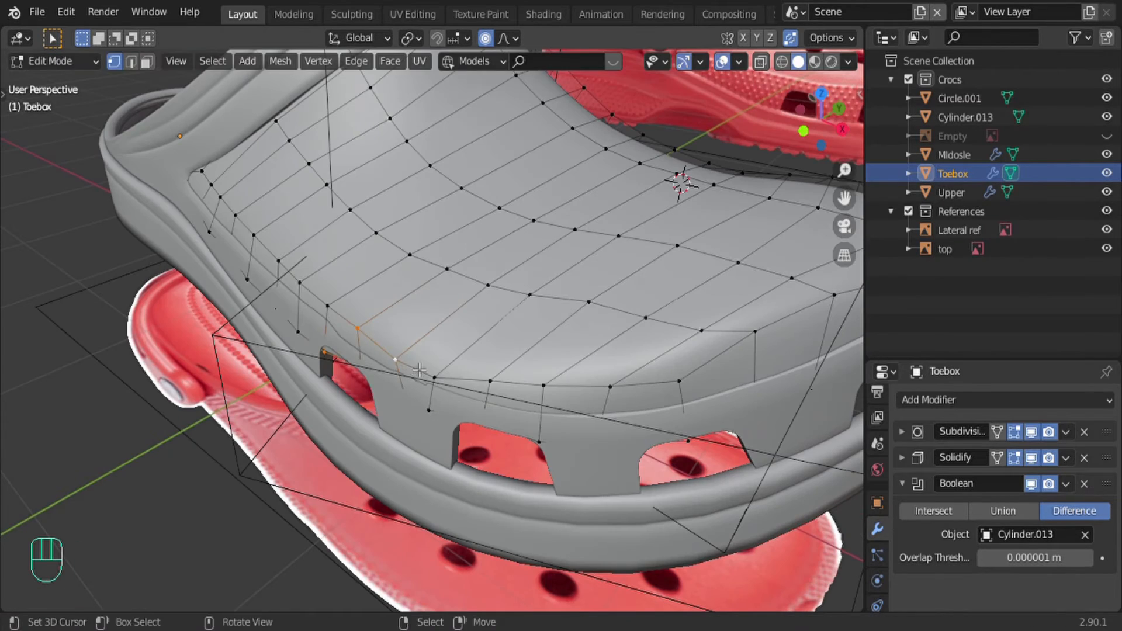
key("g")
key("g")
left_click(372, 327)
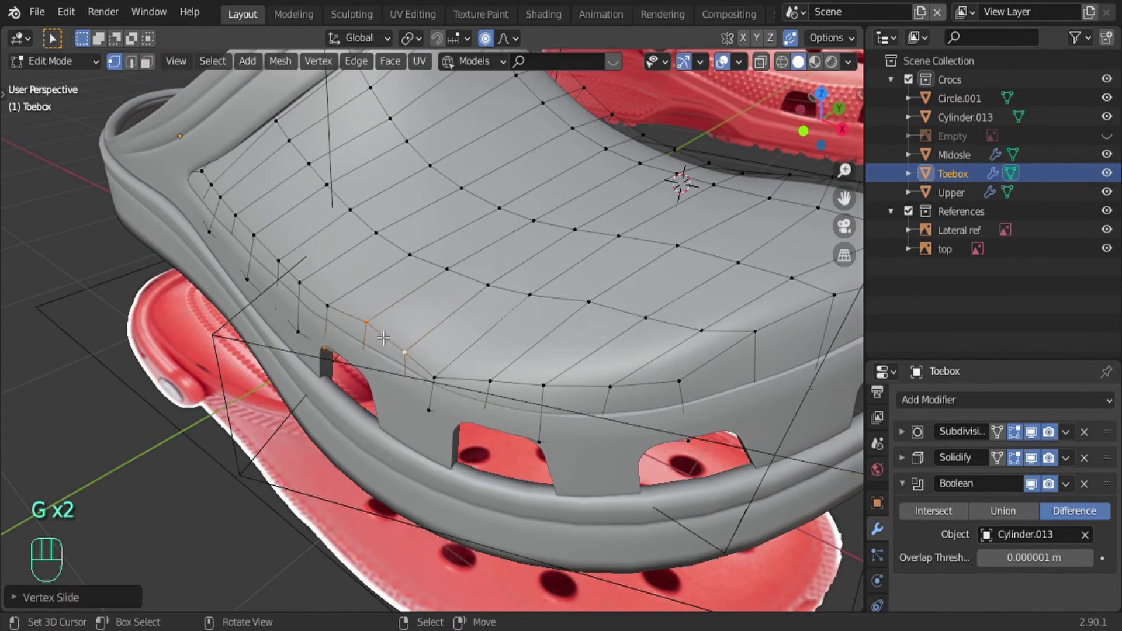
right_click(404, 353)
key("g")
key("g")
left_click(409, 354)
right_click(445, 369)
key("g")
key("g")
left_click(559, 374)
Step: Slide the Toebox vertex showing in the opposite side's rear vent along its edge and leave mesh editing
right_click(494, 377)
key("g")
key("g")
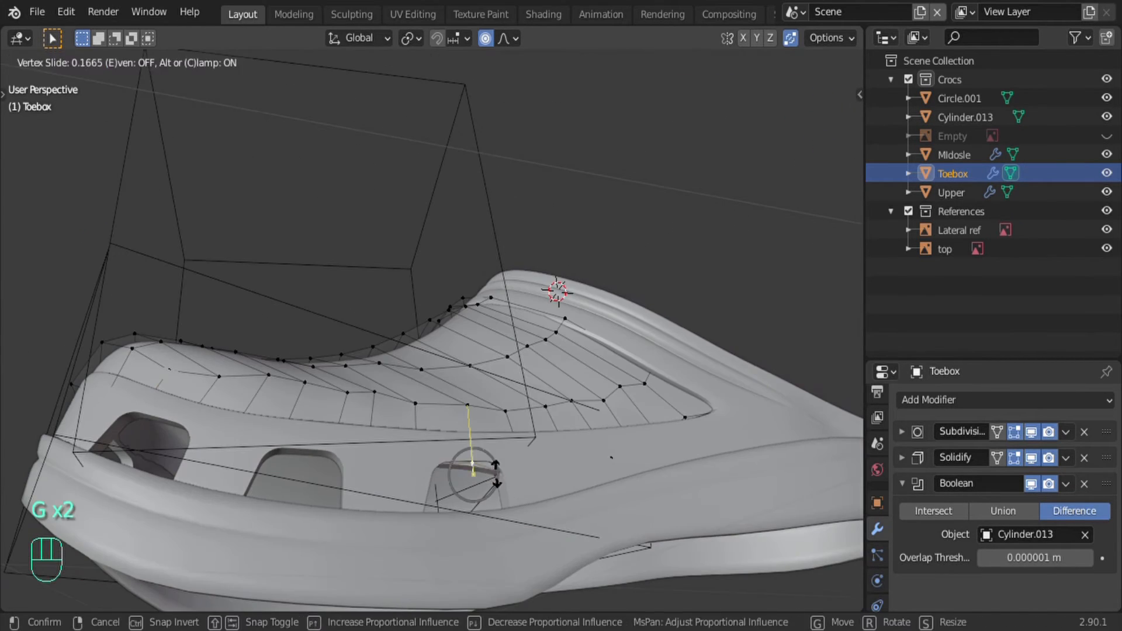
left_click(499, 480)
key("Tab")
scroll(425, 480, "down", 5)
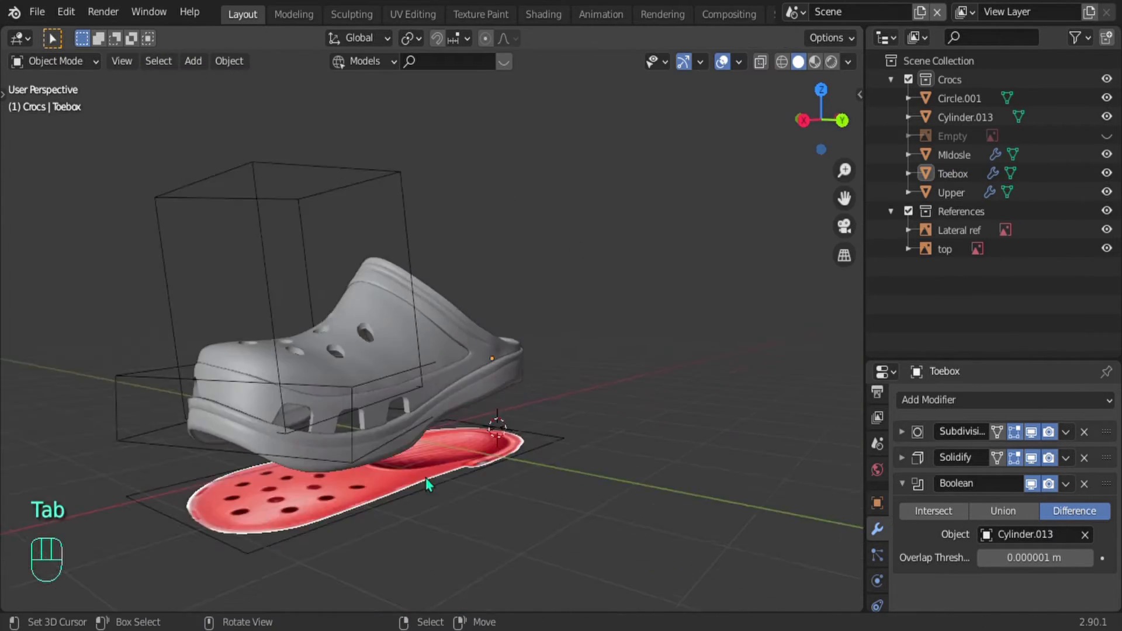
middle_click_drag(426, 481, 633, 453)
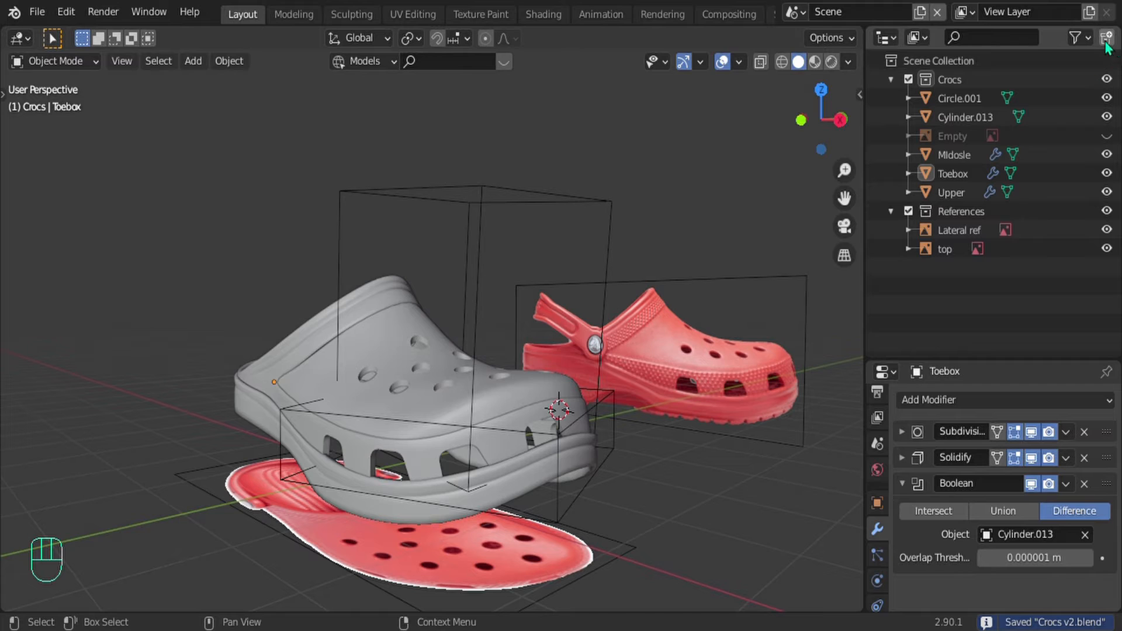
Step: Rename the toebox hole cutter Cylinder.013 to "Toe bool" and move it into a new collection named Extras
double_click(981, 269)
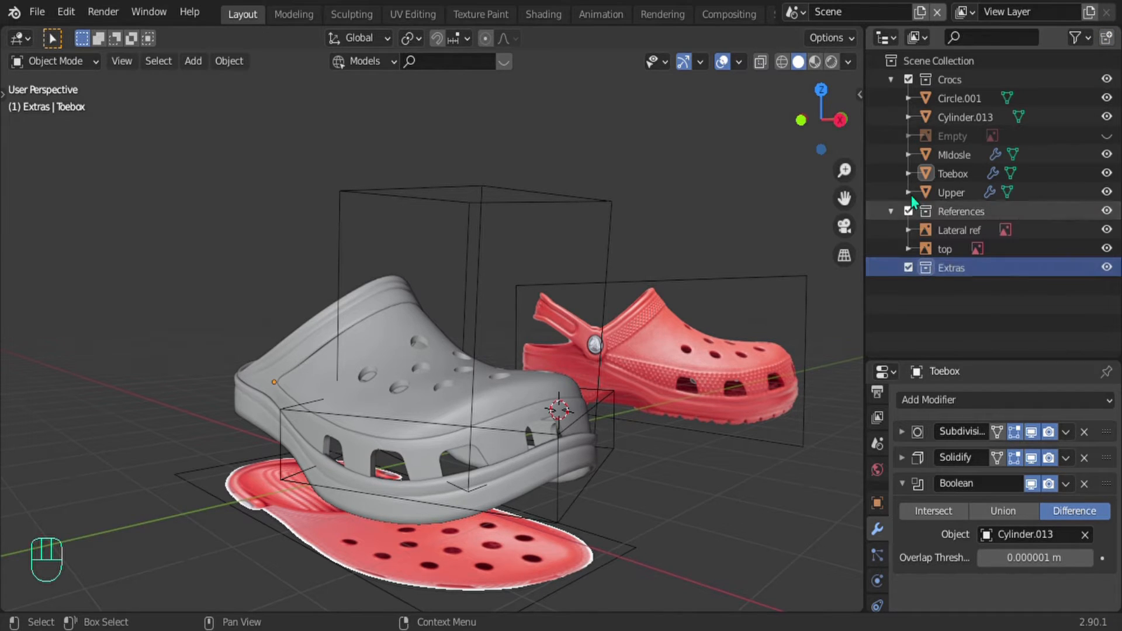
left_click(519, 191)
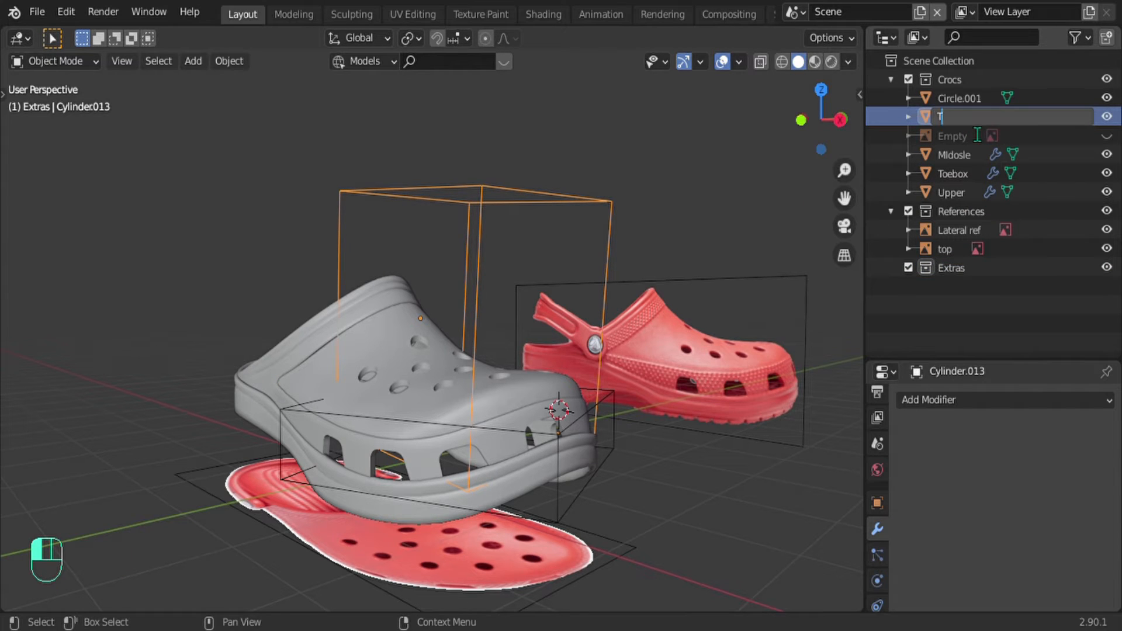
type("l")
key("Return")
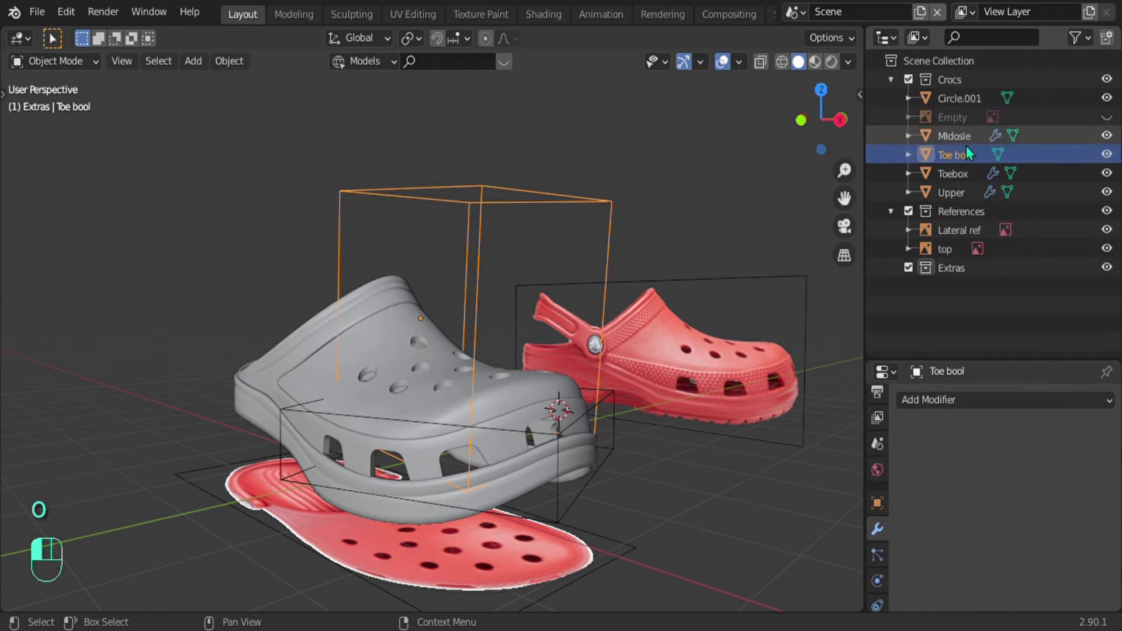
left_click_drag(966, 151, 958, 280)
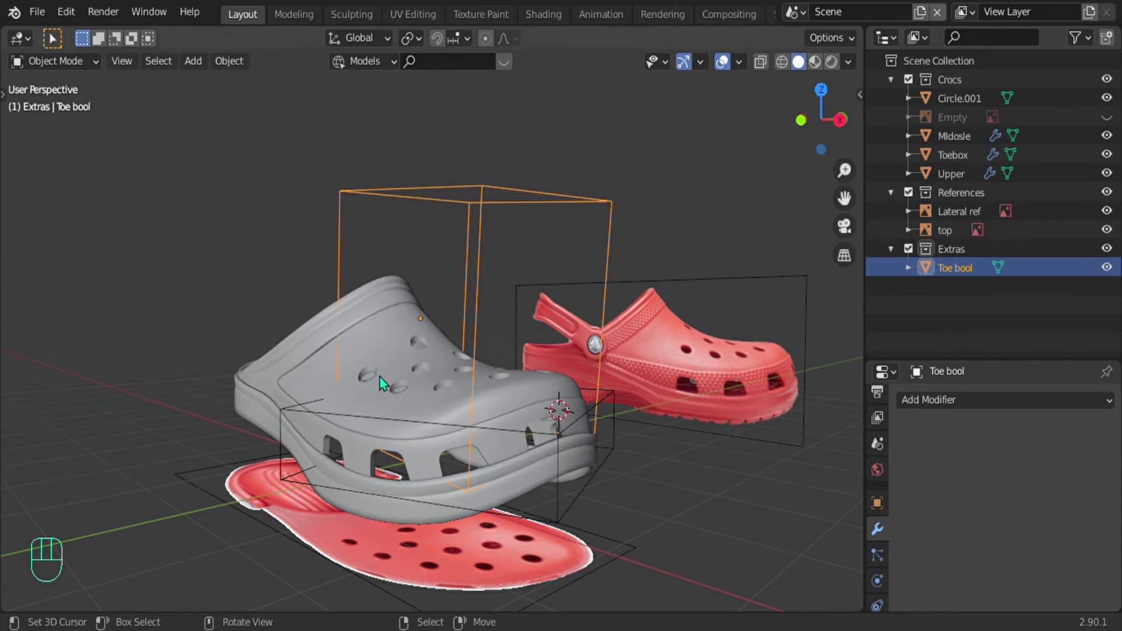
Step: Move the side-hole cutter object Circle.001 into the Extras collection and rename it Side bool
left_click(552, 447)
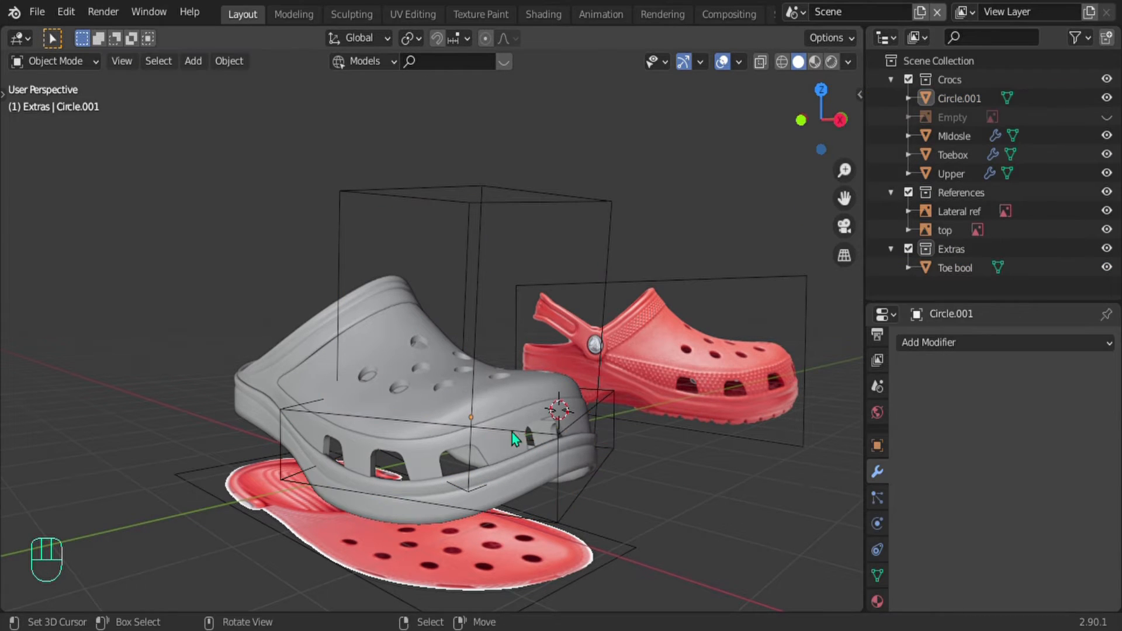
right_click(524, 431)
middle_click_drag(524, 431, 627, 338, "shift")
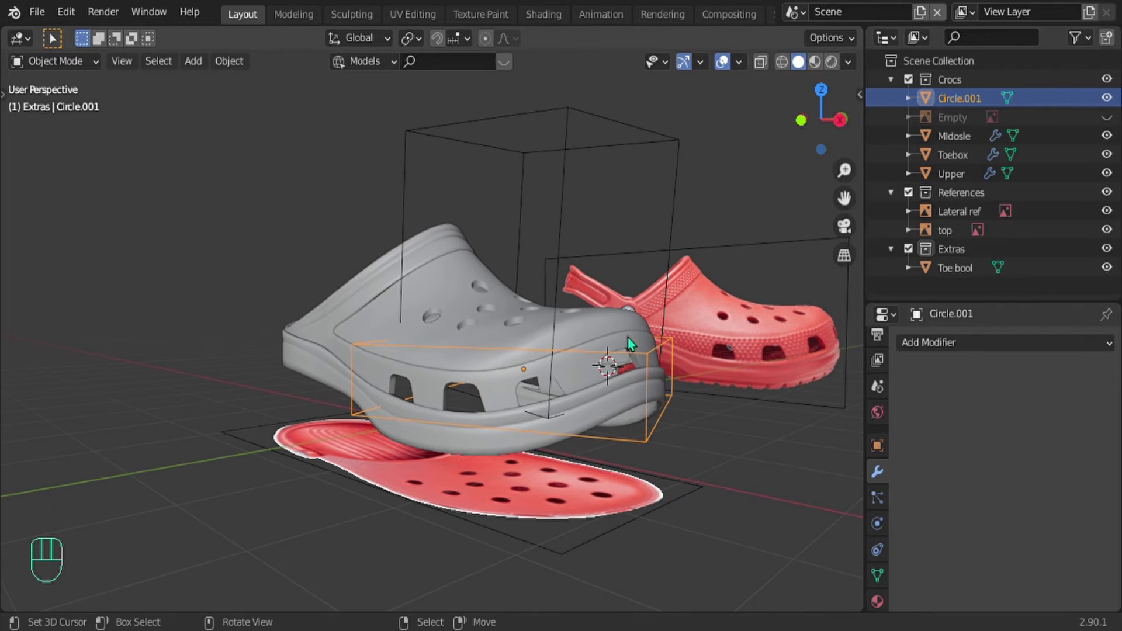
key("m")
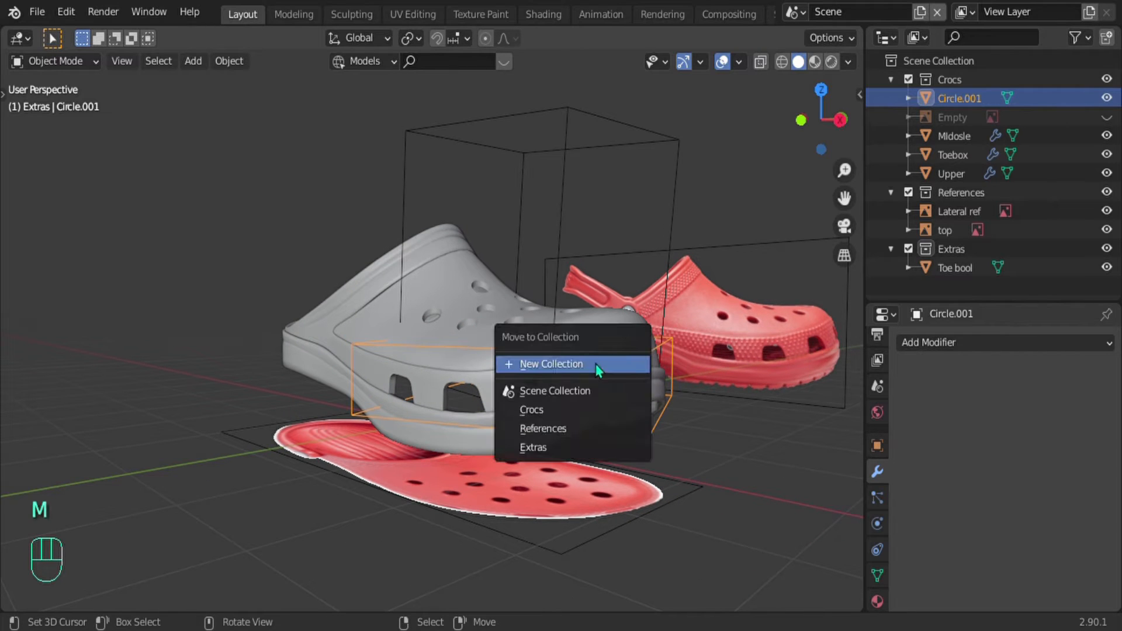
left_click(554, 447)
double_click(960, 255)
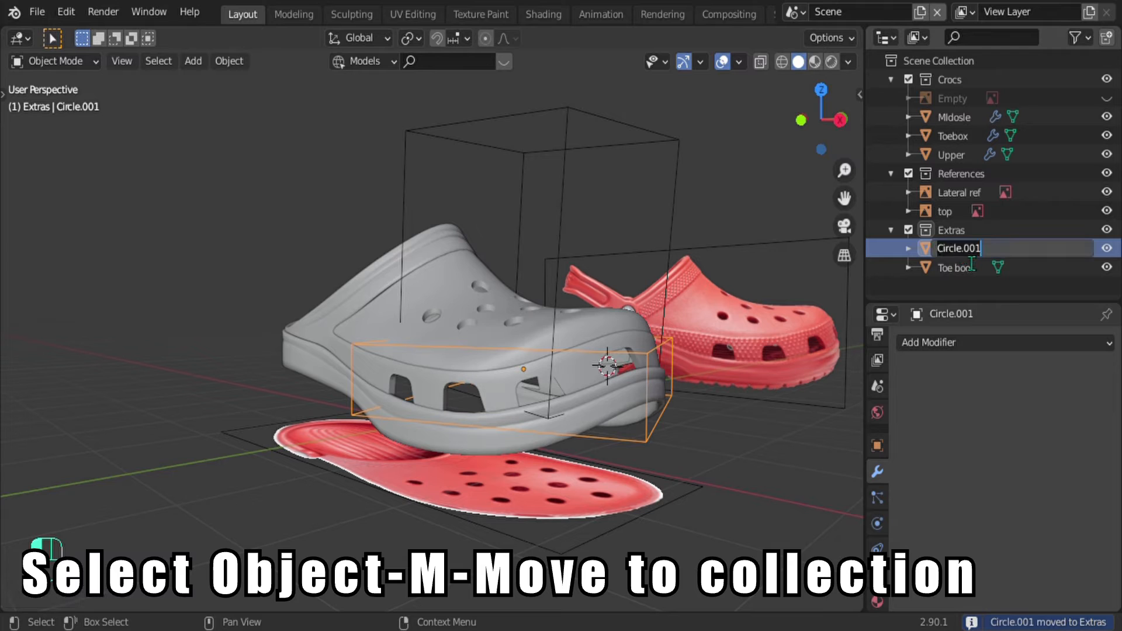
type("Side bool")
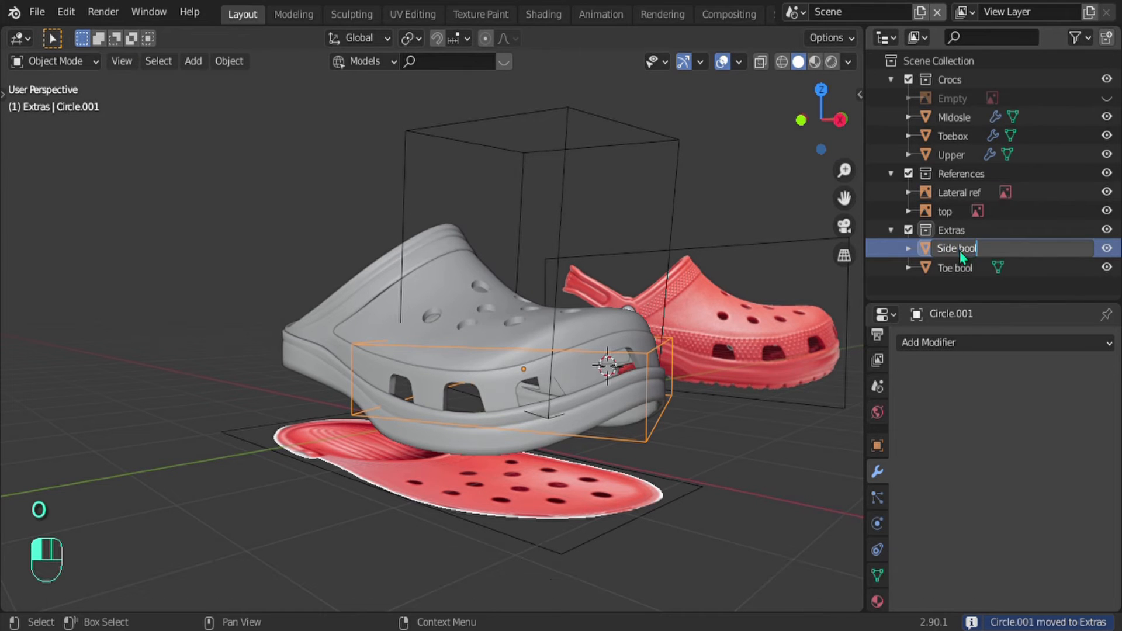
Step: Place the 3D cursor on the Side bool's third cutter from the heel and rotate that cutter about 3.6 degrees
scroll(496, 489, "up", 2)
middle_click_drag(496, 489, 522, 409)
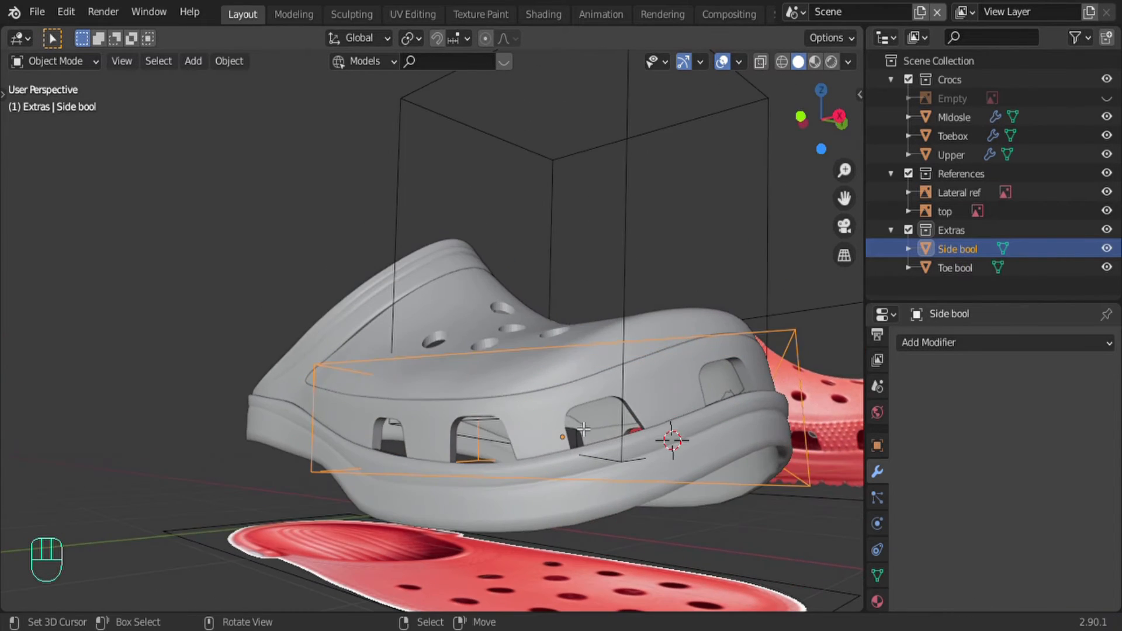
key("Tab")
key("l")
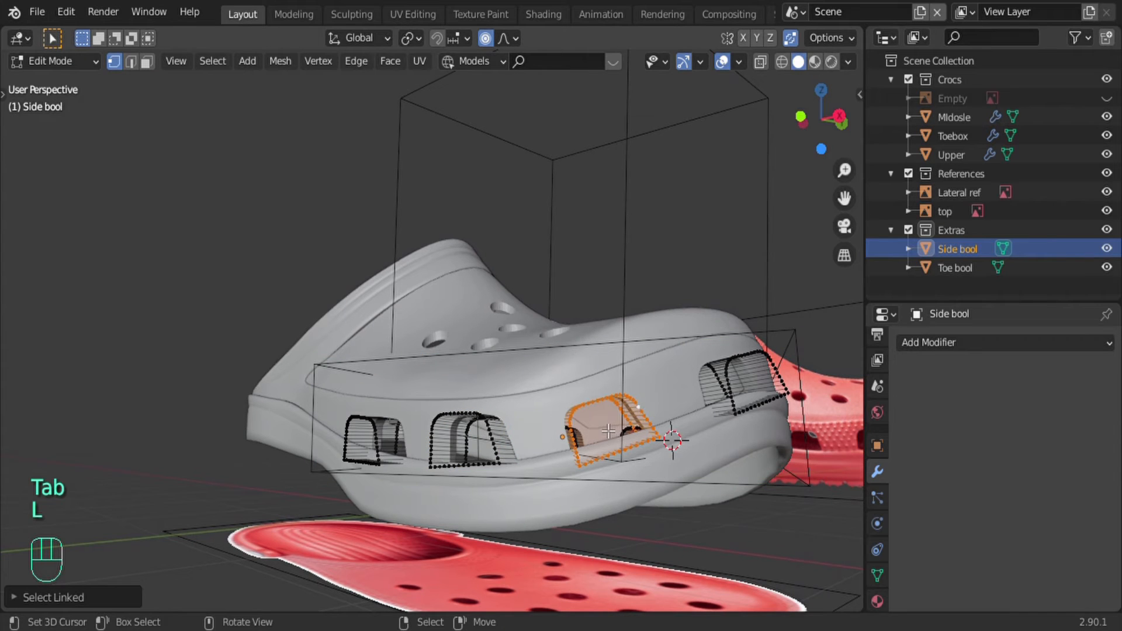
key("period")
left_click(710, 431)
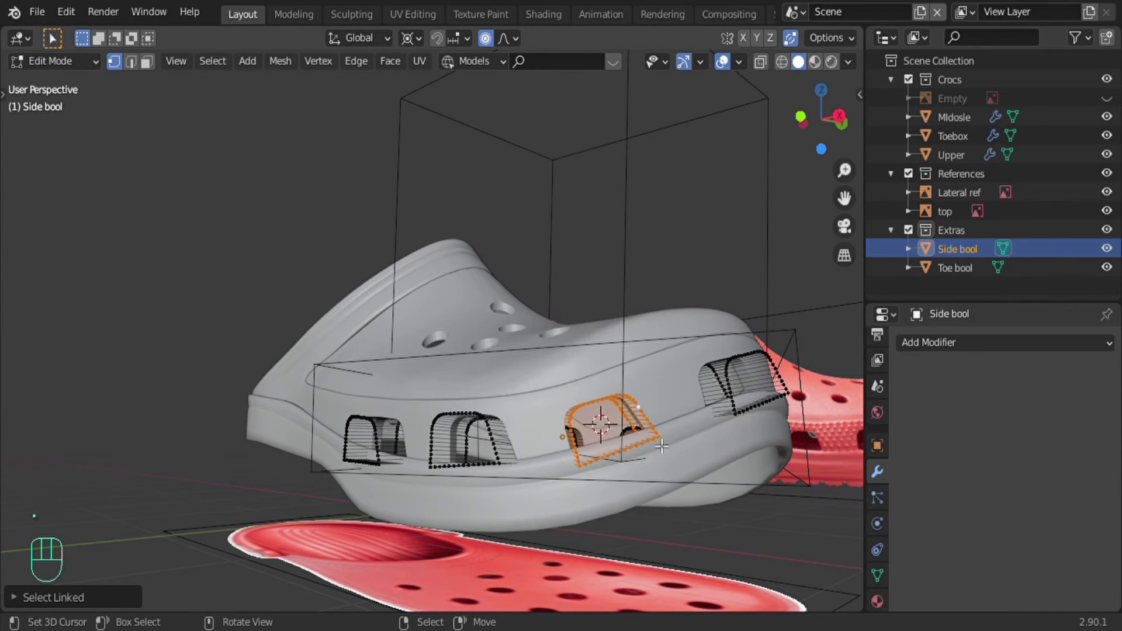
key("r")
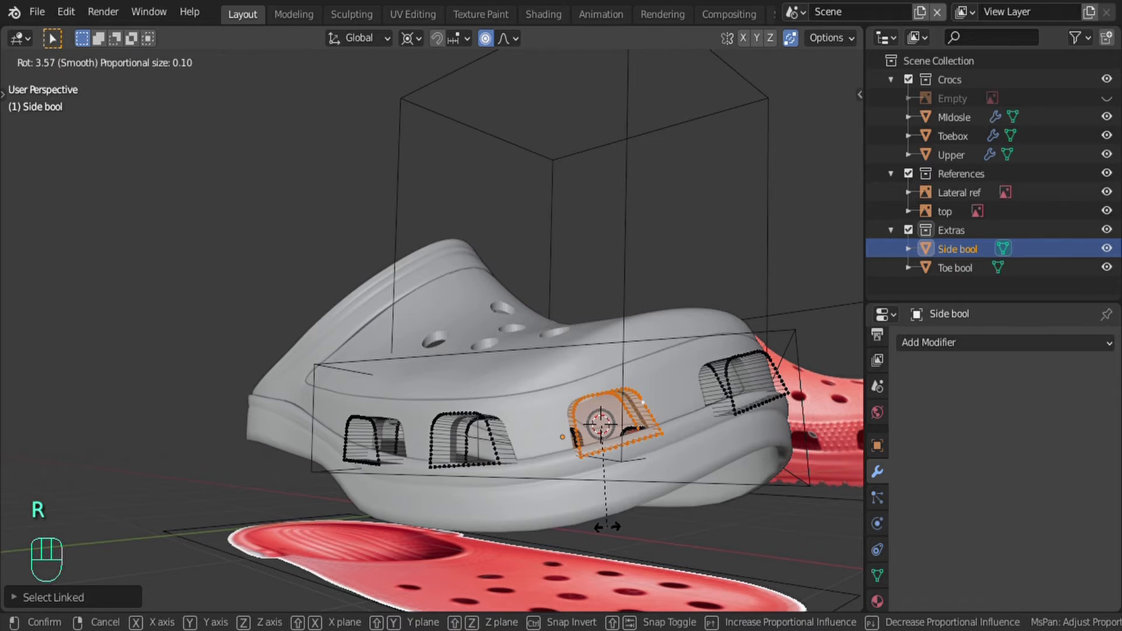
left_click(606, 527)
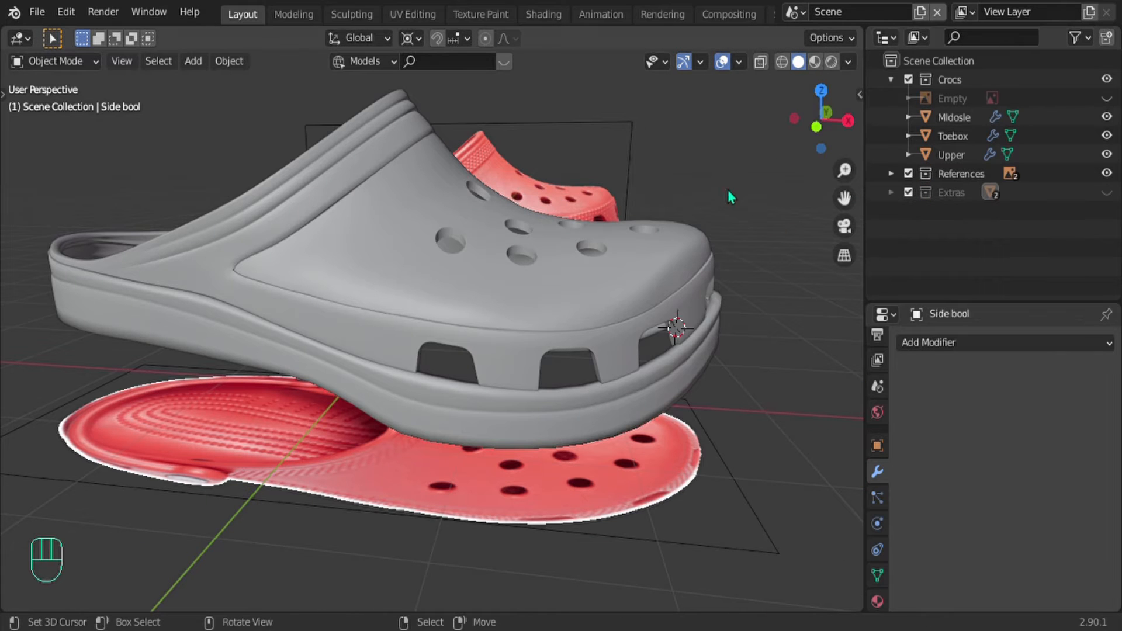
Step: Save the file and compare the clog model with the reference images in perspective, front and top views
key("ctrl+s")
scroll(669, 363, "down", 2)
middle_click_drag(668, 364, 466, 393)
middle_click_drag(466, 392, 532, 426)
scroll(527, 436, "down", 2)
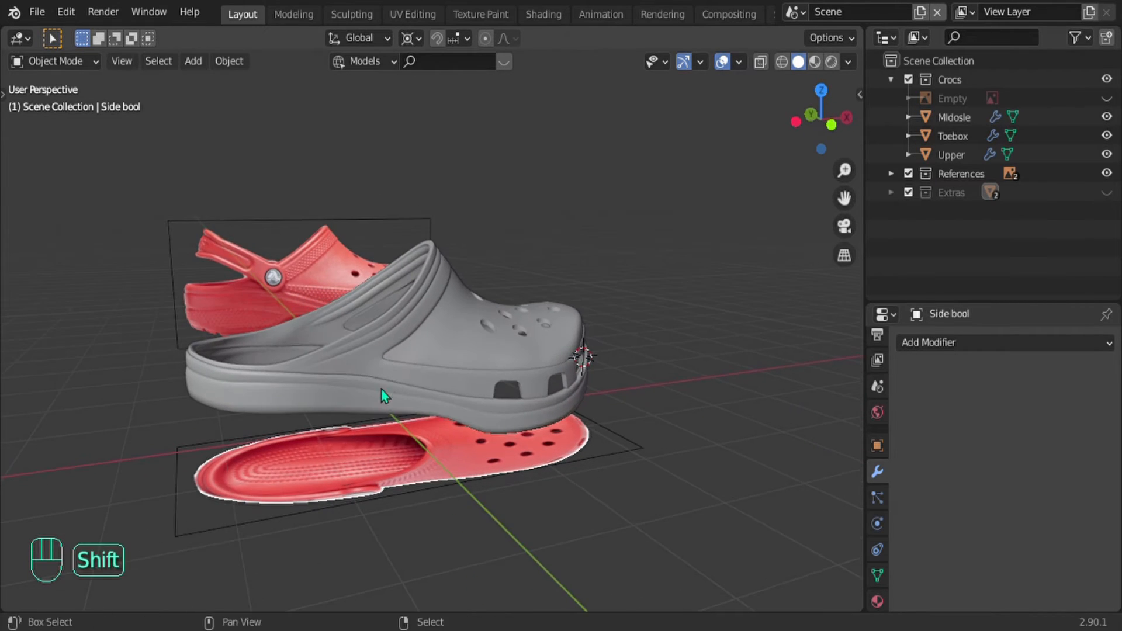
mouse_move(381, 388)
middle_mouse_down("shift")
mouse_move(453, 404)
mouse_move(353, 369)
mouse_move(391, 369)
middle_mouse_up("shift")
key("KP_1")
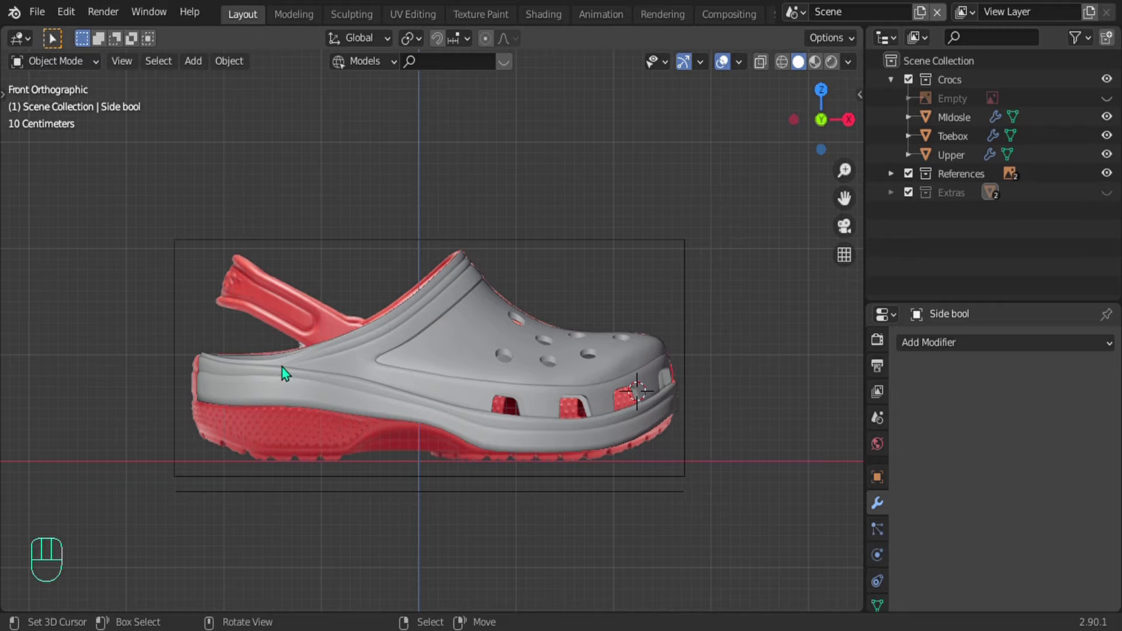
middle_click_drag(284, 374, 339, 445)
middle_click_drag(325, 324, 507, 372, "shift")
scroll(468, 359, "up", 2)
middle_click_drag(515, 262, 486, 278)
key("KP_7")
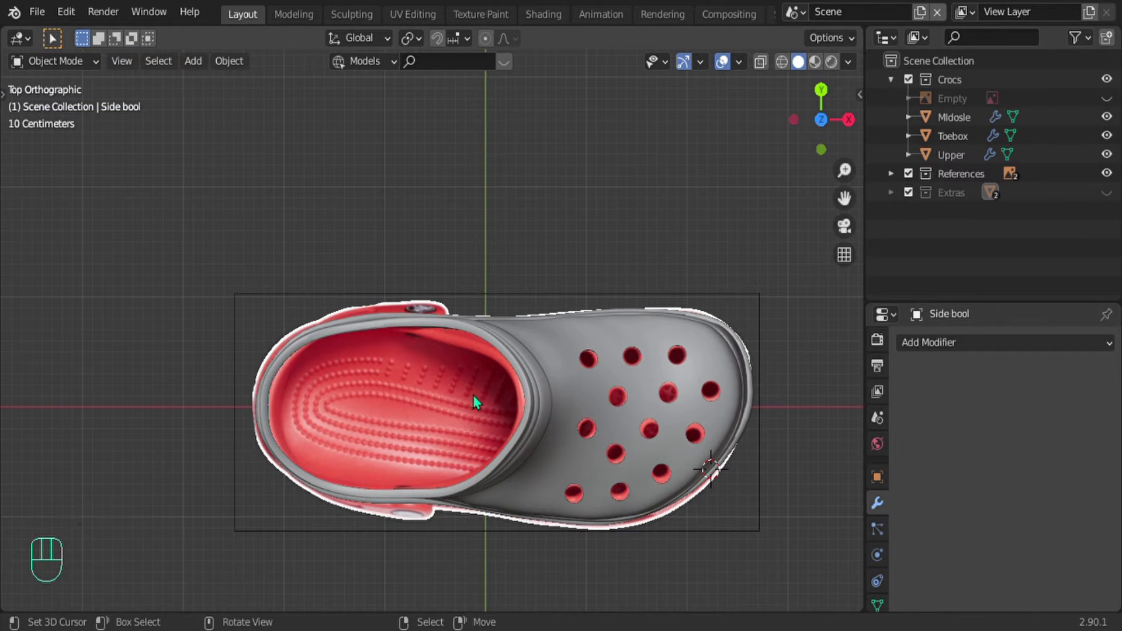
Step: Reset the 3D cursor to the world origin and add a plane mesh there
left_click(641, 126)
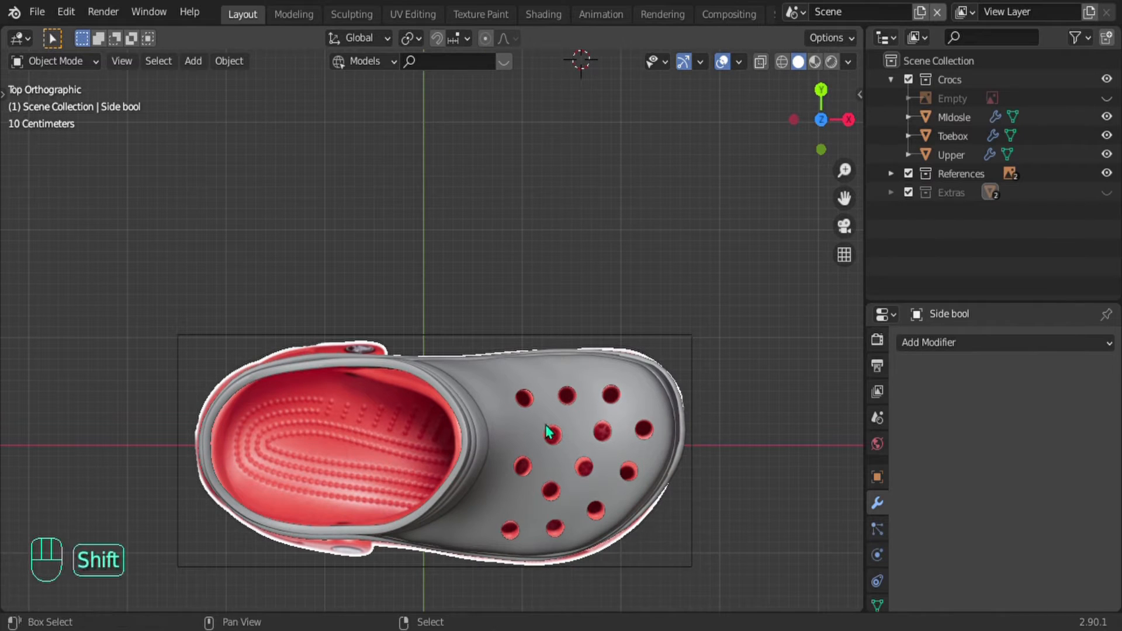
key("shift+c")
scroll(430, 422, "up", 4)
middle_click_drag(432, 419, 466, 247, "shift")
scroll(461, 292, "up", 3)
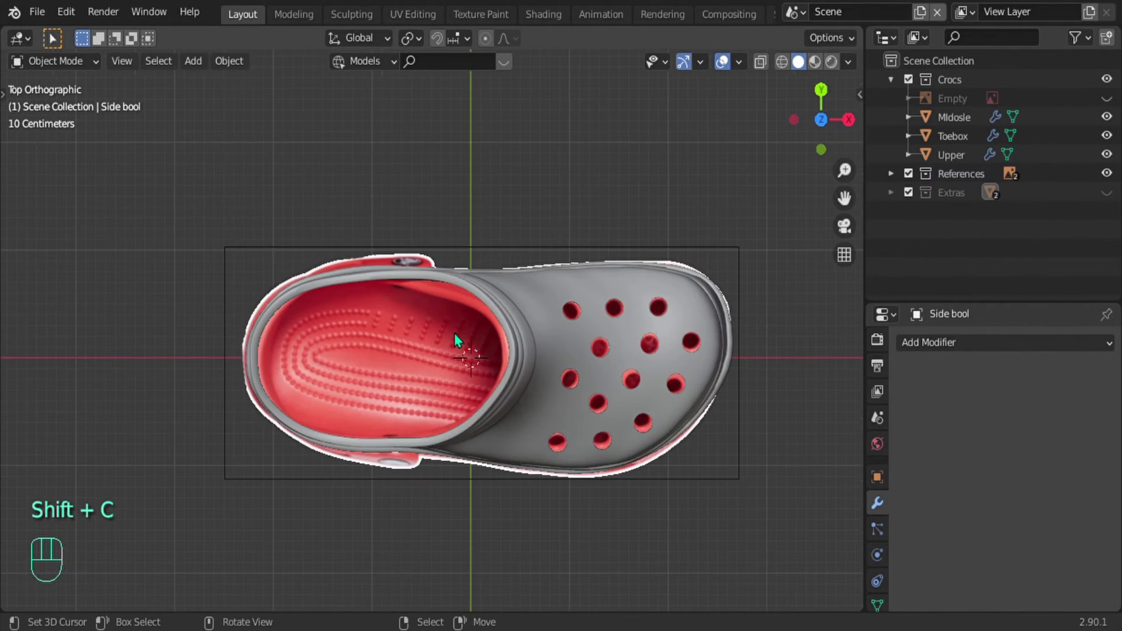
key("shift+a")
mouse_move(430, 256)
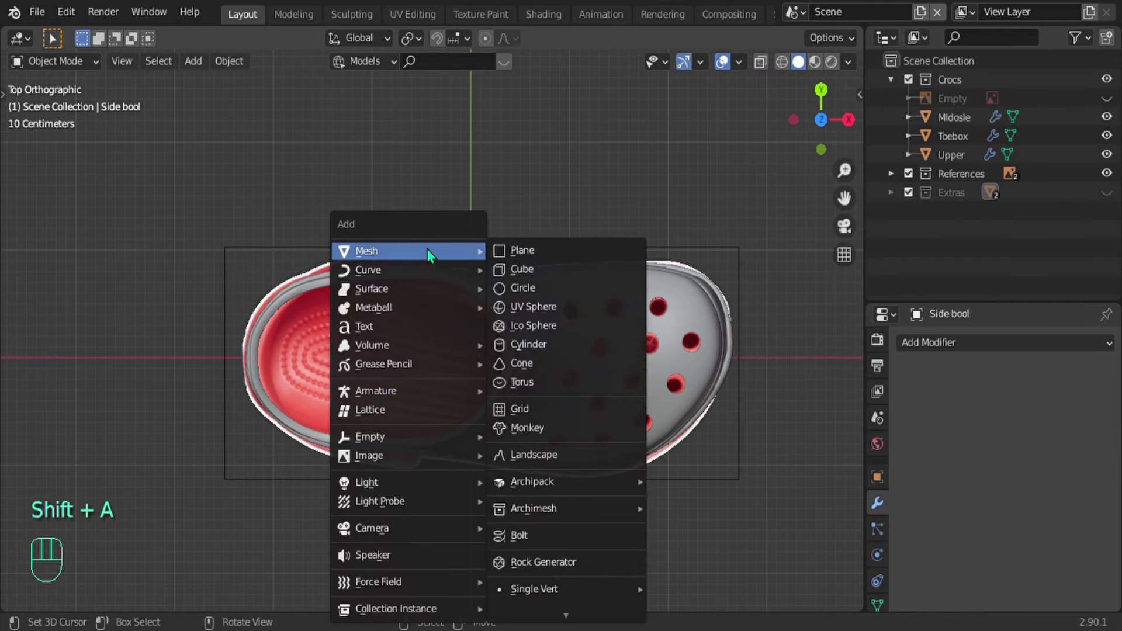
left_click(522, 250)
Step: Stretch the plane along X and shift it along X so it spans the clog from heel to toe
key("s")
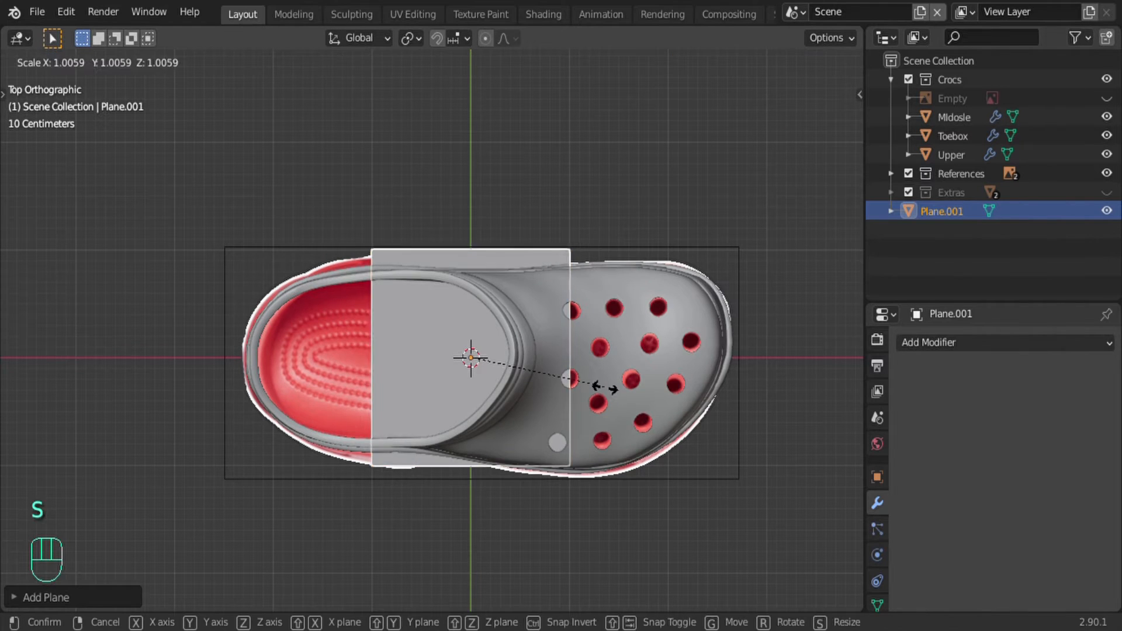
key("x")
left_click(801, 386)
key("g")
key("x")
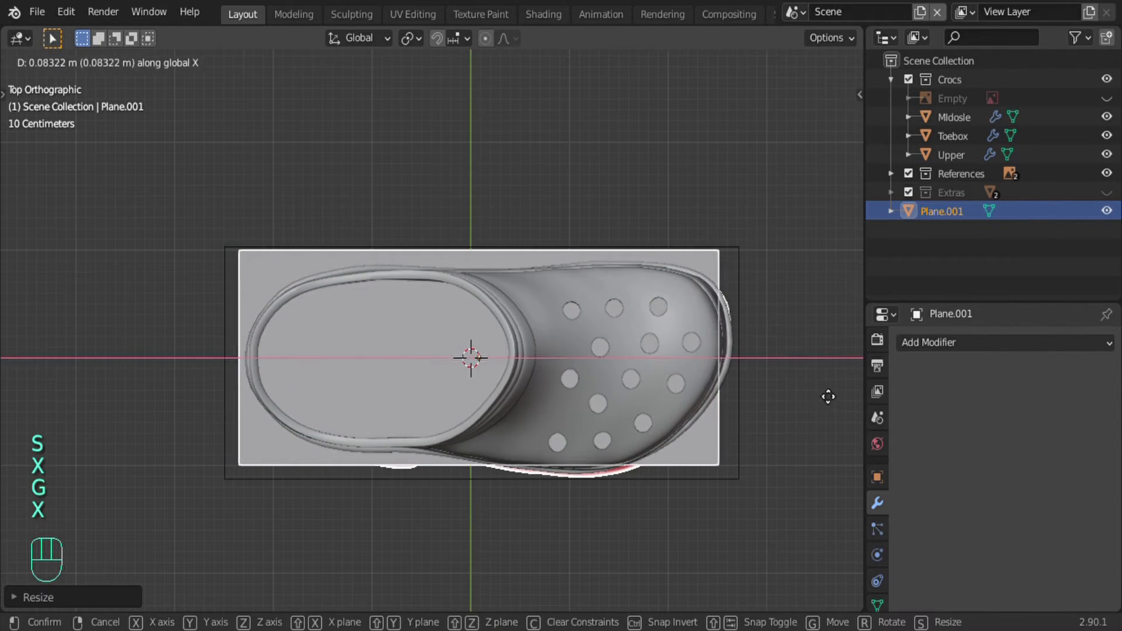
key("s")
key("x")
left_click(791, 388)
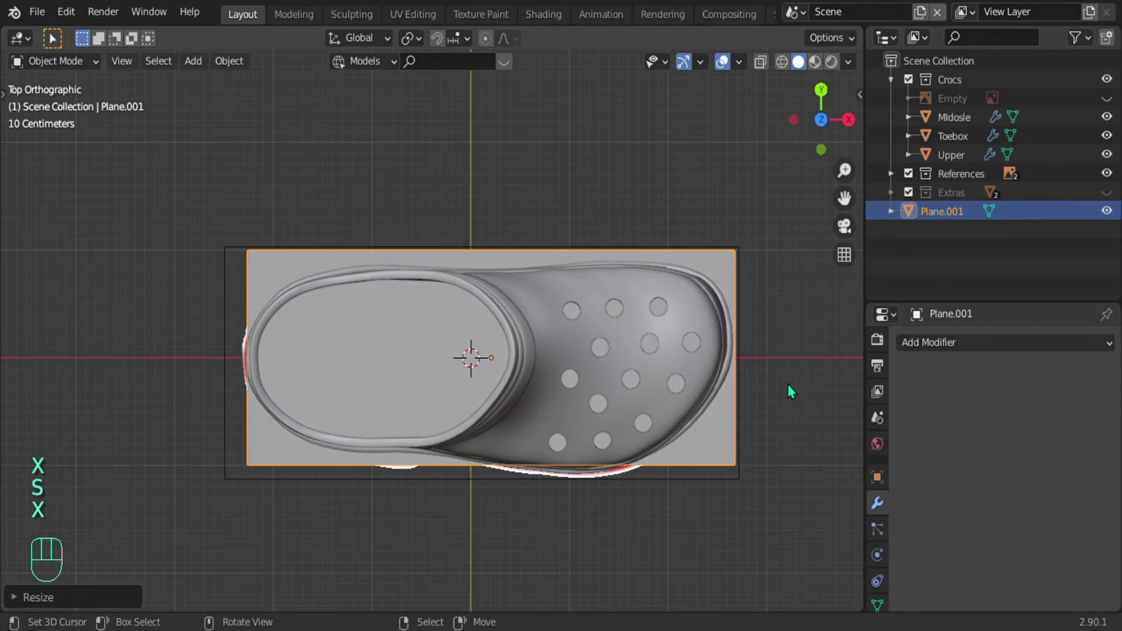
Step: Subdivide the plane twice into a four-by-four grid of faces
key("Tab")
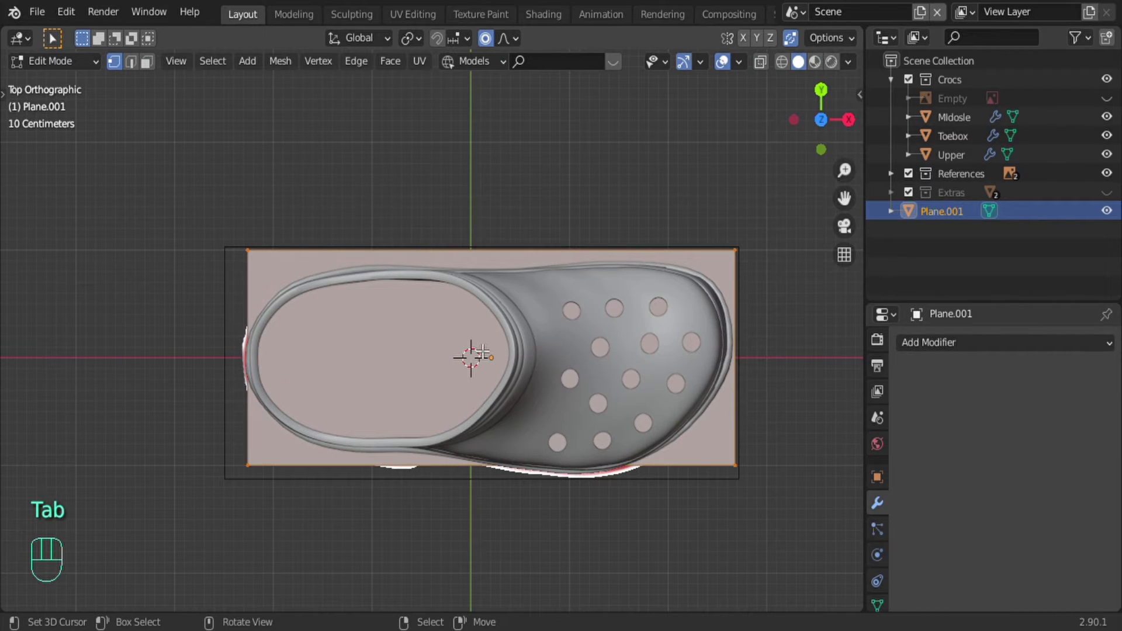
key("w")
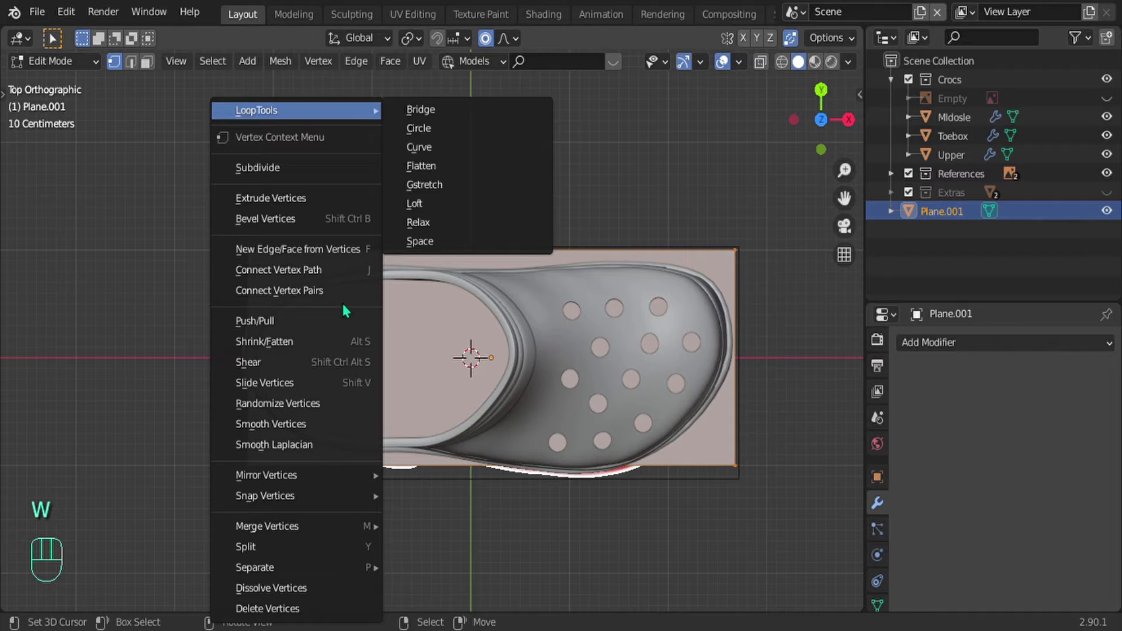
left_click(362, 175)
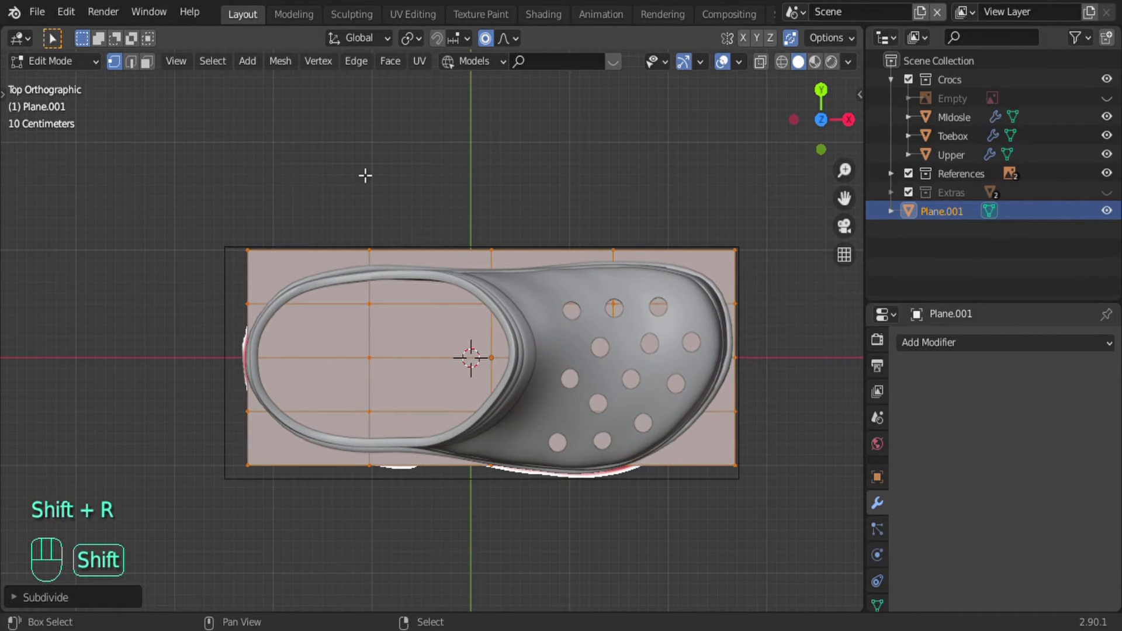
Step: Slide the +Y edge vertex nearest the heel inward to the clog's outline and lower the upper heel-end vertex toward the centre
left_click(370, 257)
key("g")
key("g")
left_click(283, 282)
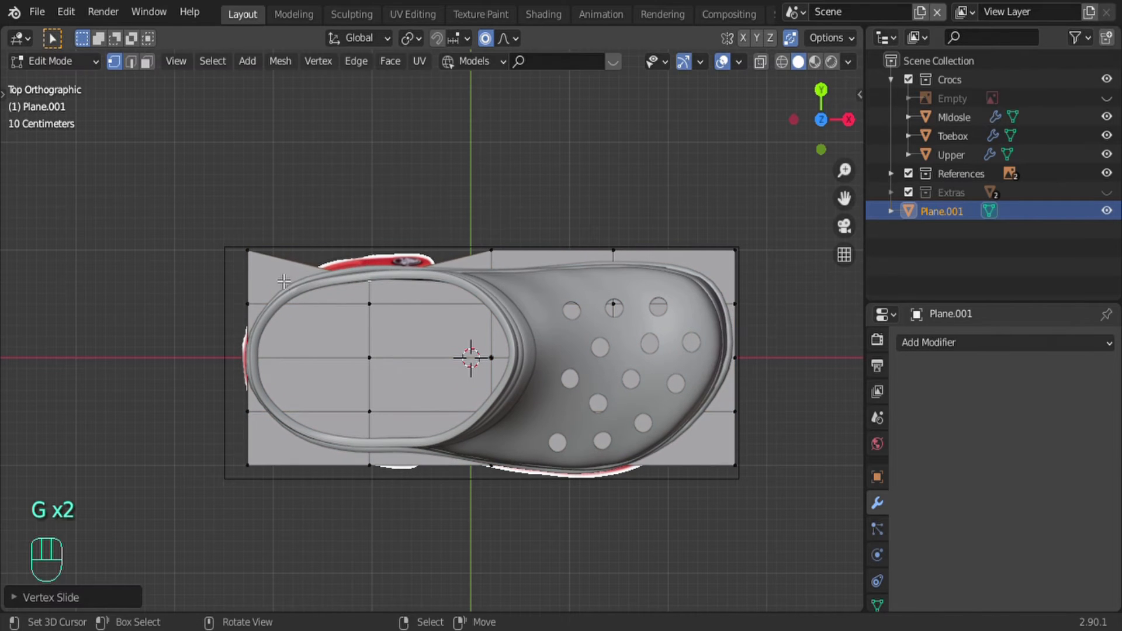
key("g")
key("g")
left_click(263, 344)
Step: Slide the middle and forefoot vertices of the plane's +Y edge inward to the clog's outline
right_click(489, 255)
key("g")
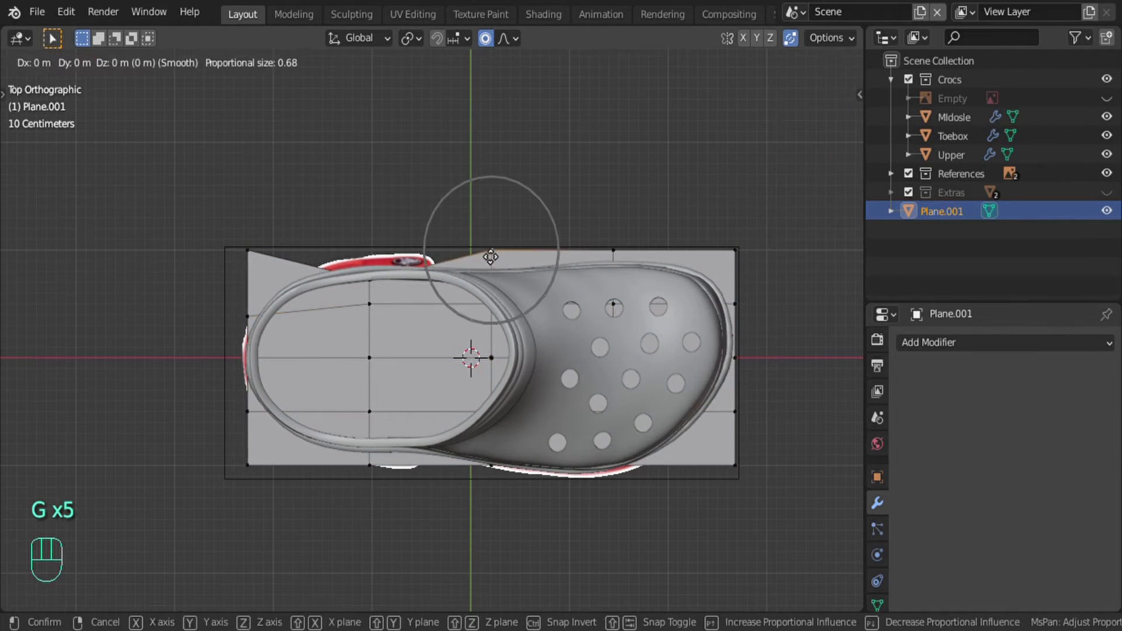
key("g")
left_click(491, 275)
right_click(609, 257)
key("g")
key("g")
left_click(609, 273)
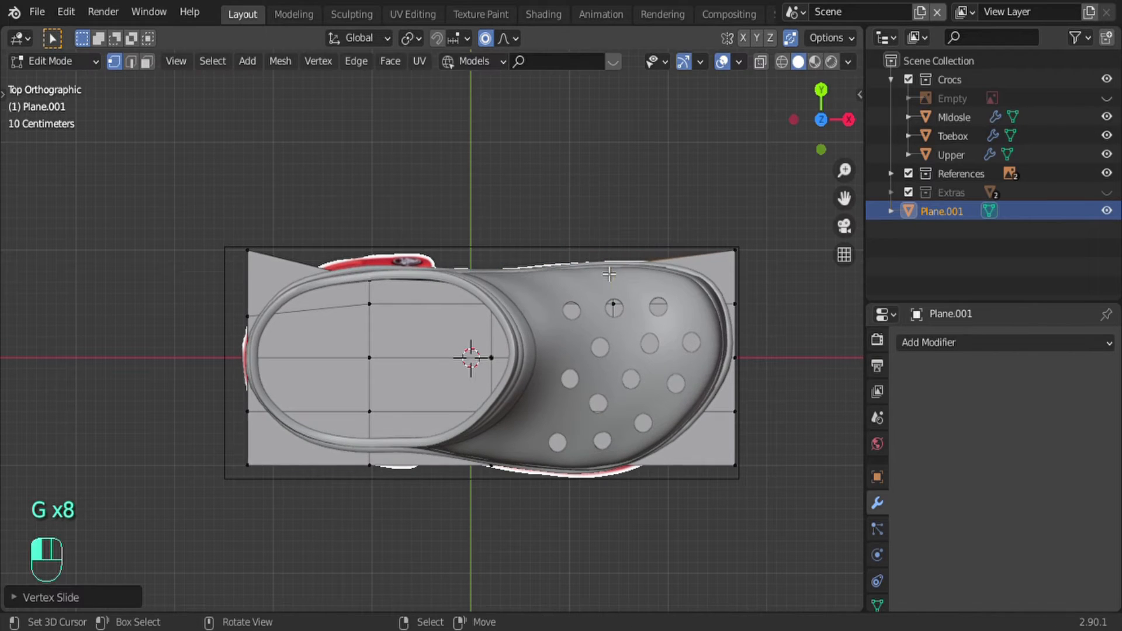
Step: Slide the plane's central toe-end vertex and its +Y neighbour inward to match the toe's outline
right_click(747, 366)
key("g")
key("g")
left_click(738, 361)
right_click(753, 297)
key("g")
key("g")
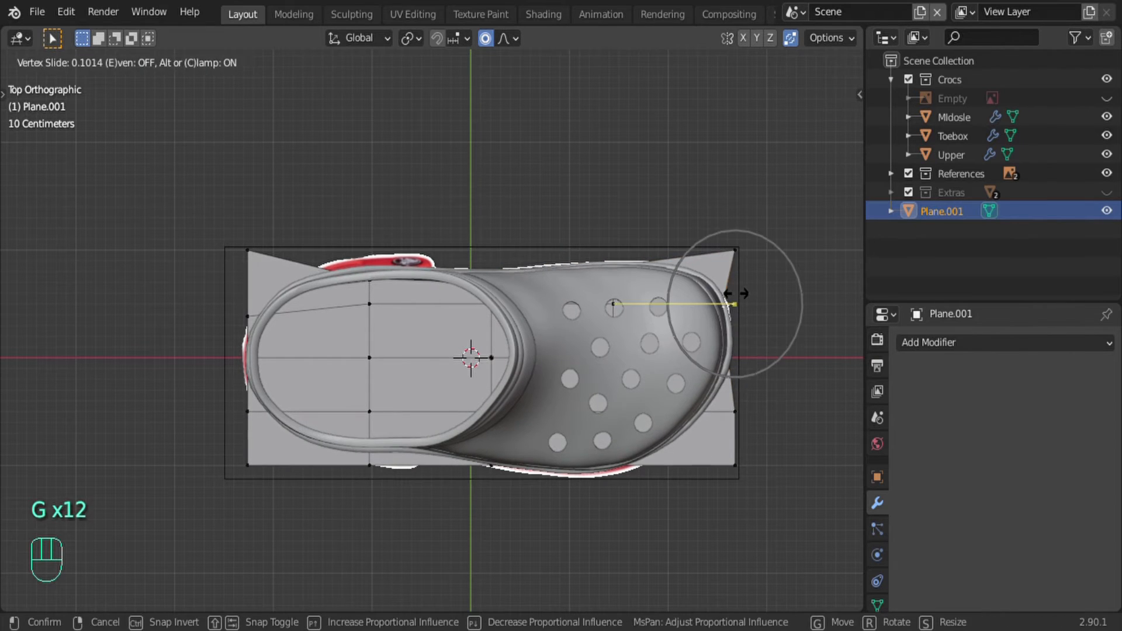
left_click(738, 293)
key("g")
right_click(743, 267)
Step: Slide the plane's +Y toe corner vertex inward along its edges to follow the rounded toe
right_click(742, 259)
key("g")
key("g")
left_click(694, 269)
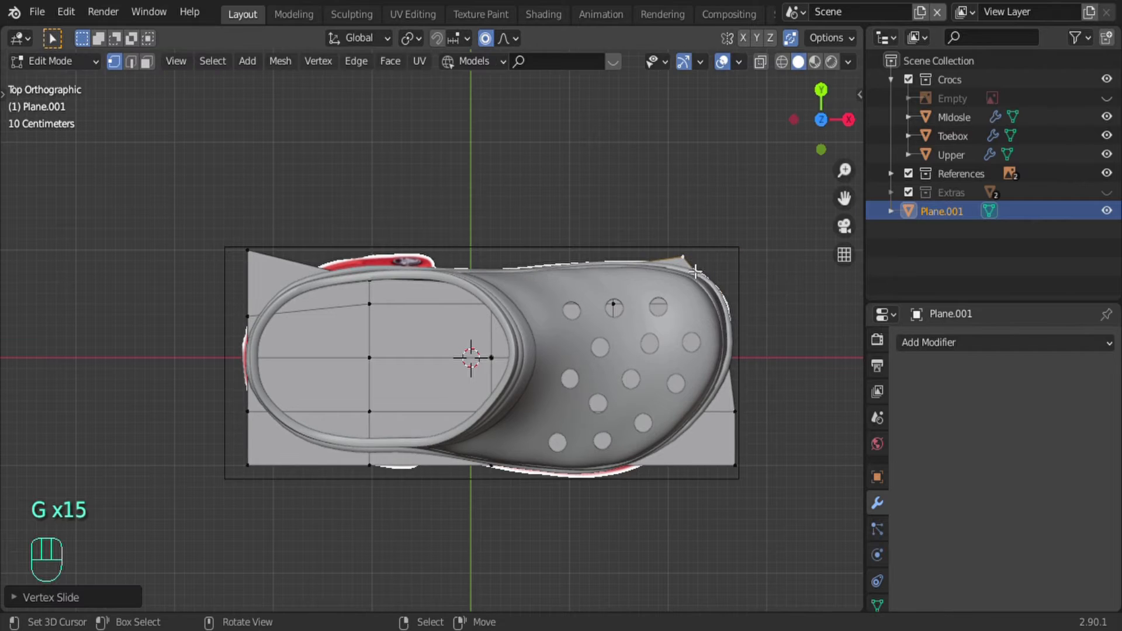
key("g")
key("g")
left_click(694, 294)
key("g")
key("g")
left_click(691, 294)
Step: Slide the toe-end vertex on the -Y side inward and toward the centre to follow the toe's curve
right_click(750, 420)
key("g")
key("g")
left_click(734, 421)
key("g")
key("g")
left_click(734, 409)
Step: Pull the plane's -Y toe corner vertex inward to match the clog's rounded front outline
right_click(739, 466)
key("g")
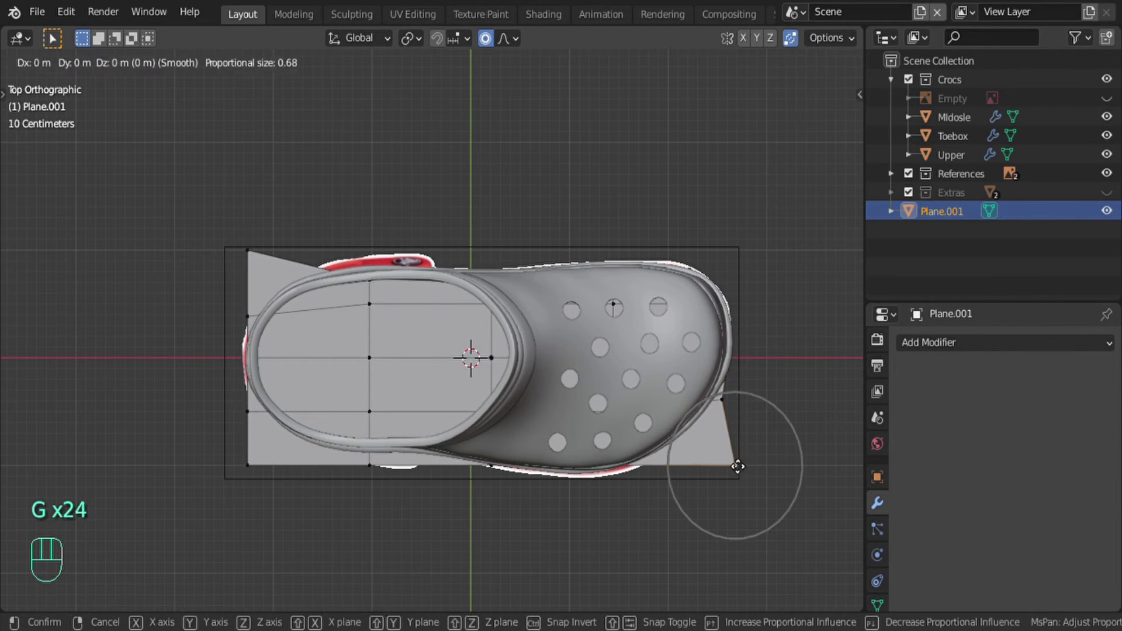
key("g")
left_click(673, 453)
key("g")
key("g")
left_click(671, 451)
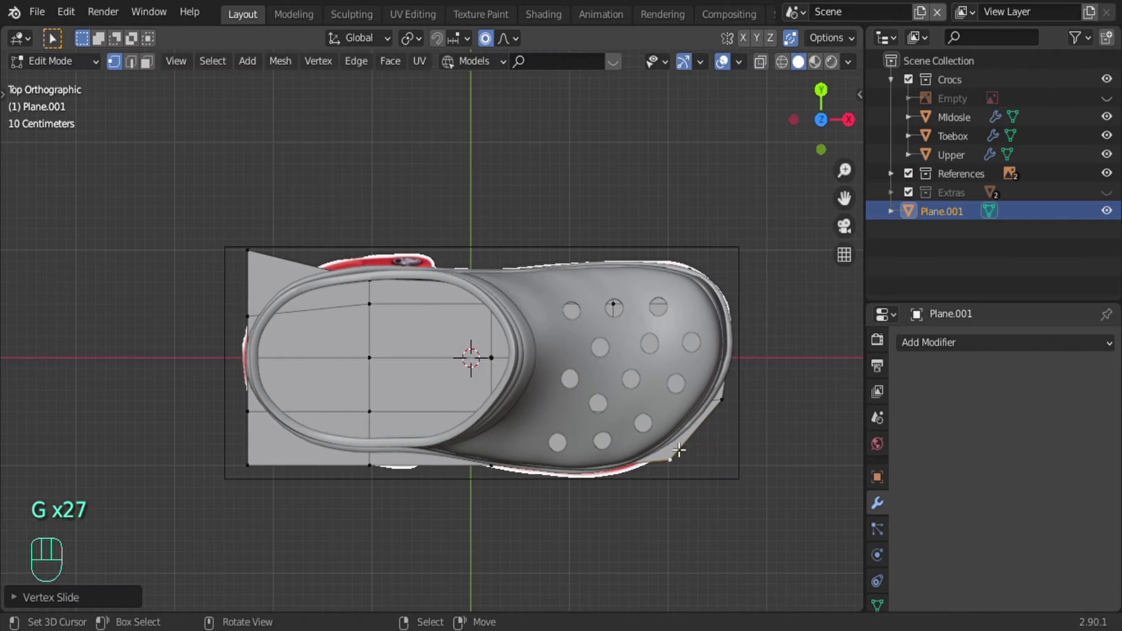
key("g")
Step: Turn on X-ray display and move the forefoot and middle vertices of the -Y edge onto the sole's outline
right_click(609, 471)
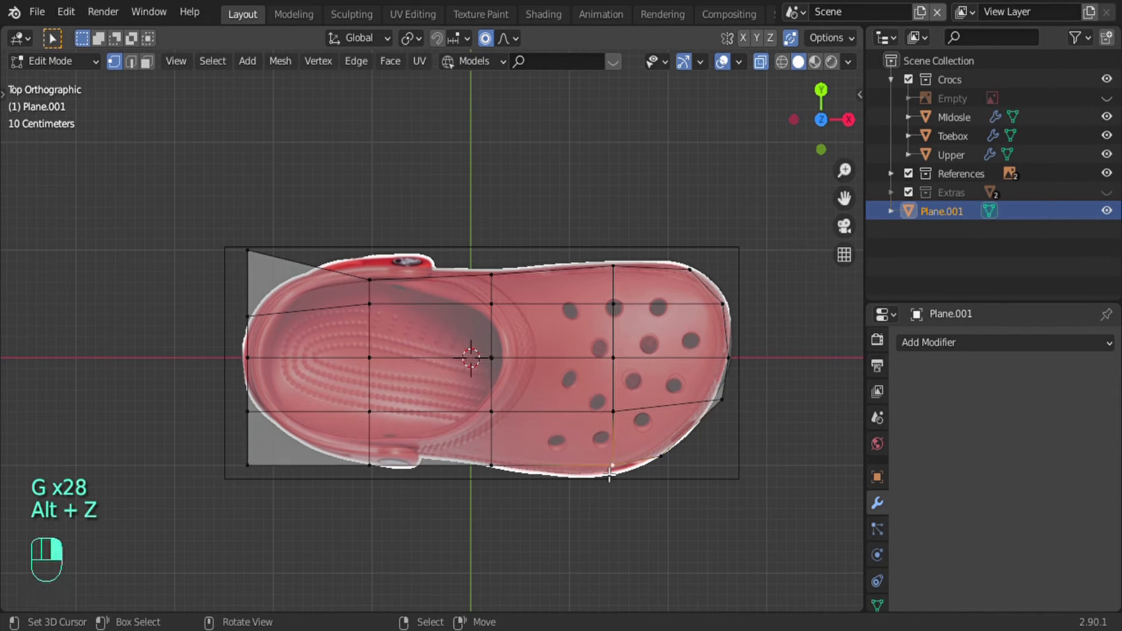
key("g")
left_click(590, 498)
right_click(508, 477)
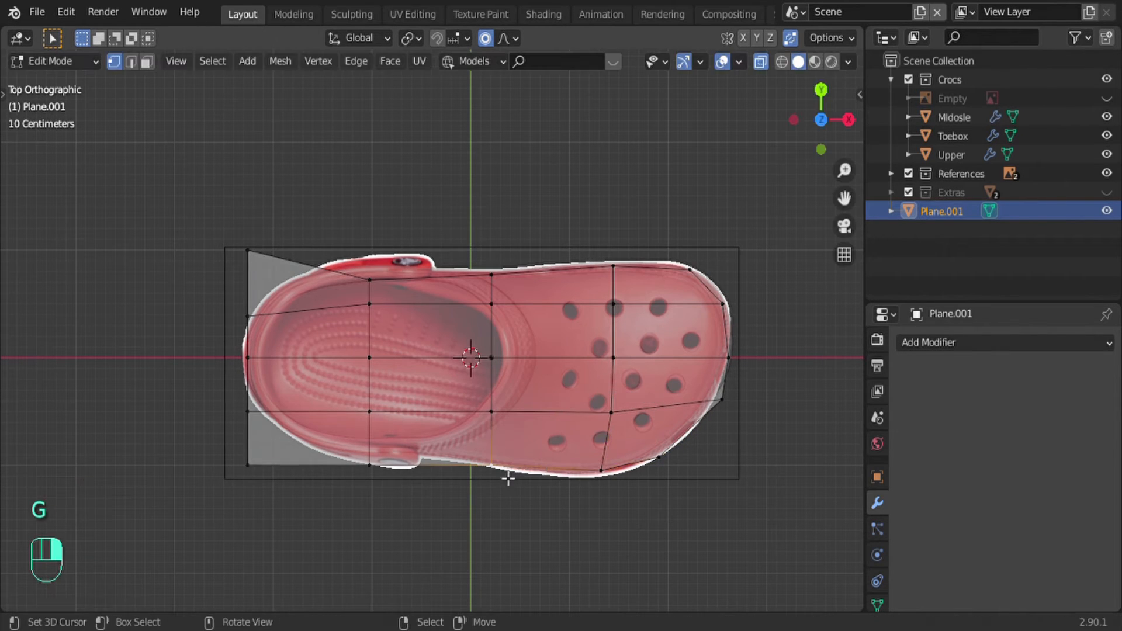
key("g")
left_click(507, 475)
Step: Move the -Y edge vertex nearest the heel and the lower heel-end vertex onto the sole's outline
right_click(375, 477)
key("g")
left_click(372, 462)
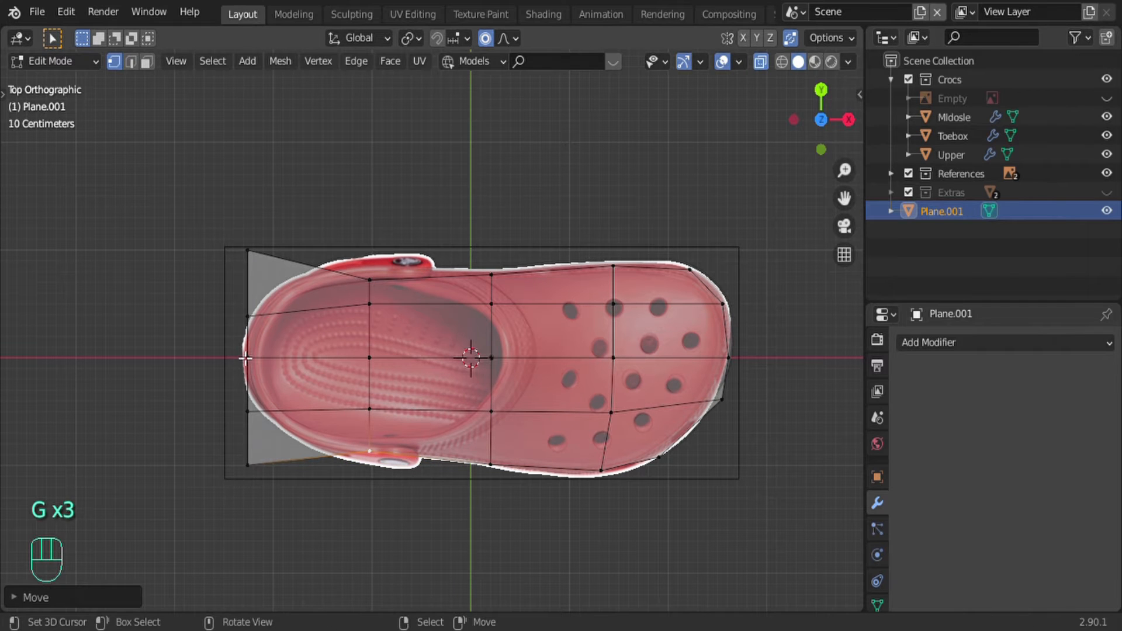
right_click(249, 413)
key("g")
left_click(255, 395)
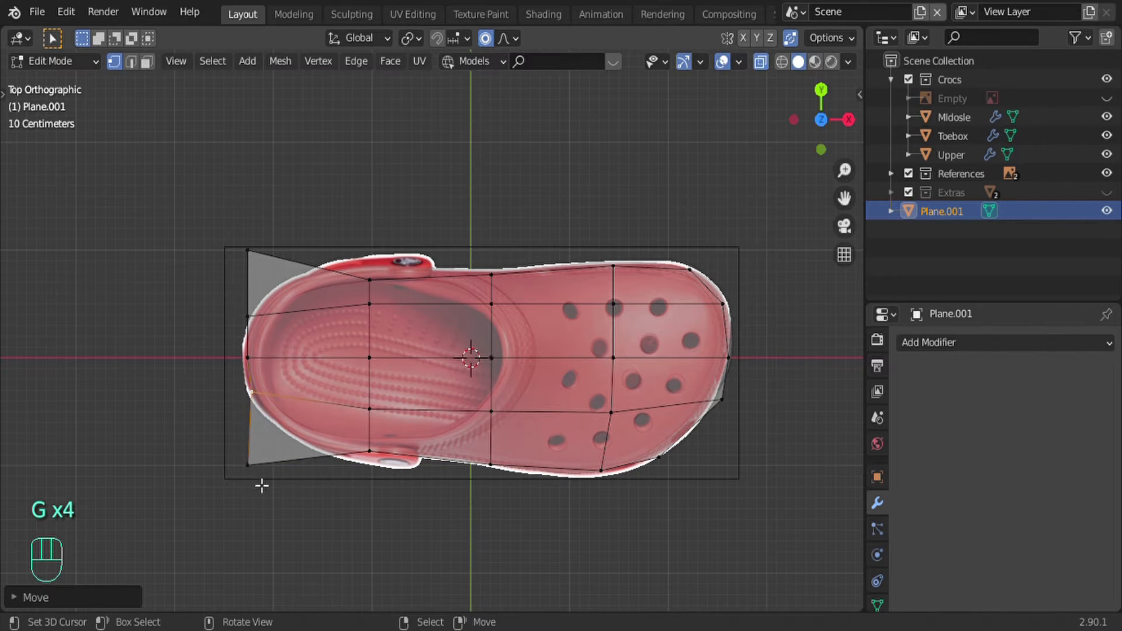
Step: Slide and move the plane's -Y heel corner vertex inward onto the rounded heel outline
right_click(260, 480)
key("g")
key("g")
left_click(295, 453)
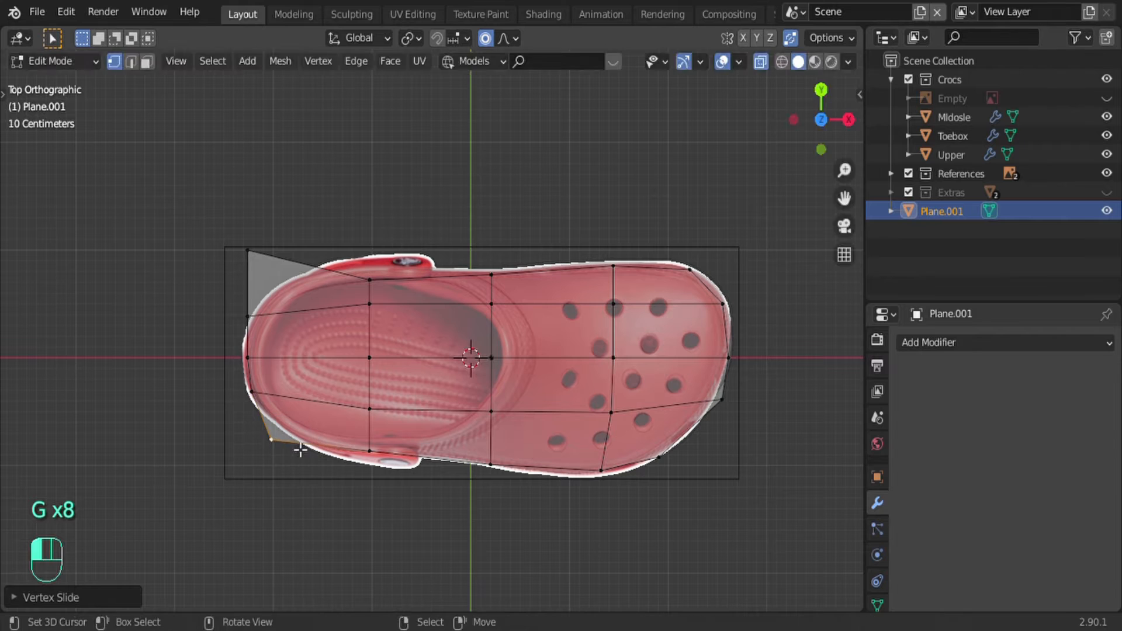
key("g")
key("g")
left_click(294, 448)
key("g")
left_click(316, 432)
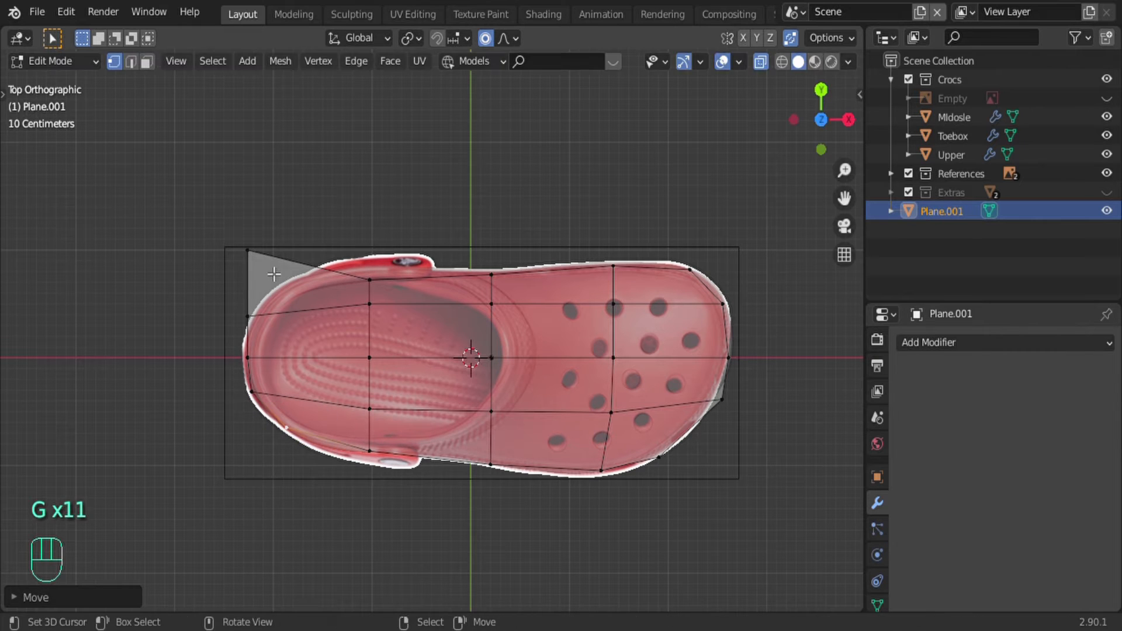
Step: Slide and move the plane's +Y heel corner vertex inward onto the rounded heel outline
right_click(264, 262)
key("g")
key("g")
left_click(323, 255)
key("g")
key("g")
left_click(304, 260)
key("g")
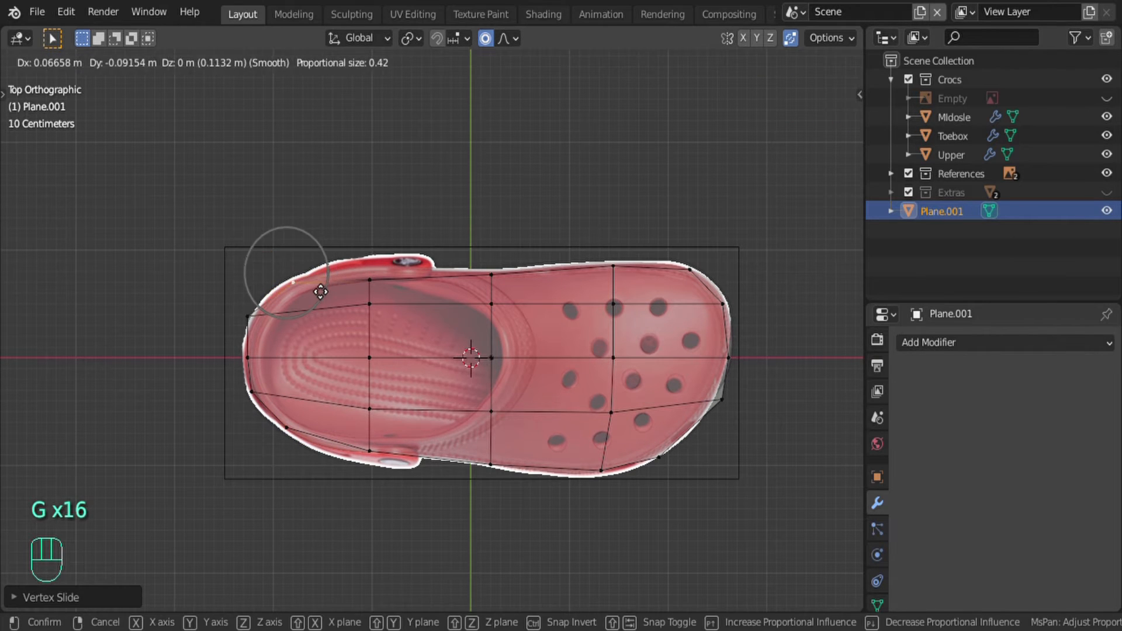
left_click(319, 305)
Step: Nudge the heel-end vertex on the +Y side and the toe-end vertex on the -Y side onto the sole's outline
right_click(261, 323)
key("g")
left_click(270, 325)
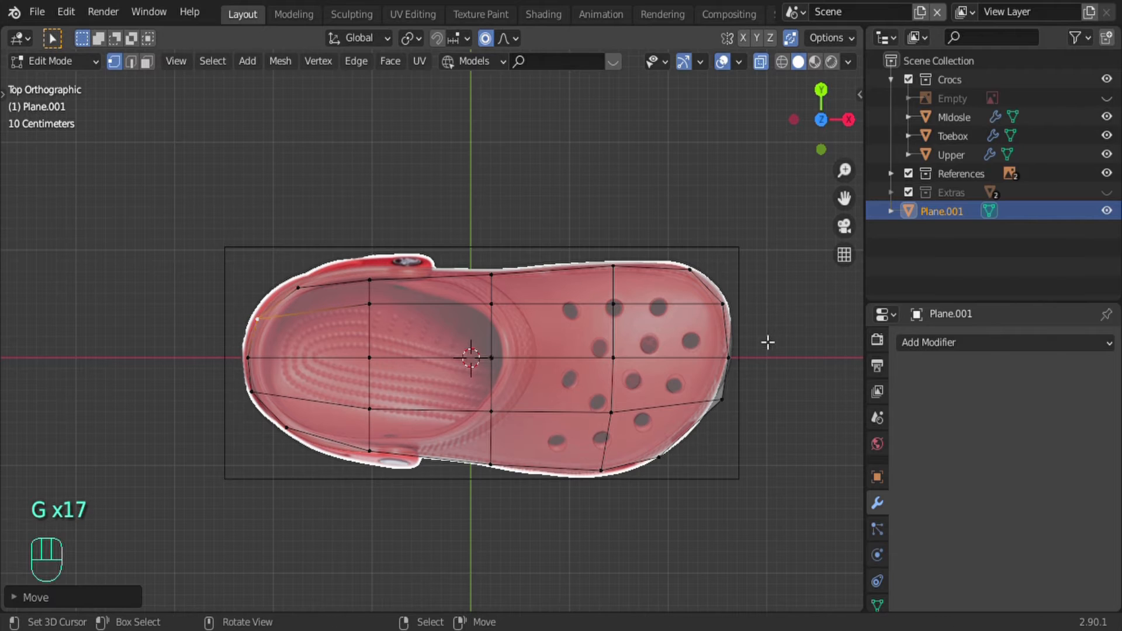
right_click(722, 401)
key("g")
left_click(719, 406)
key("g")
left_click(669, 466)
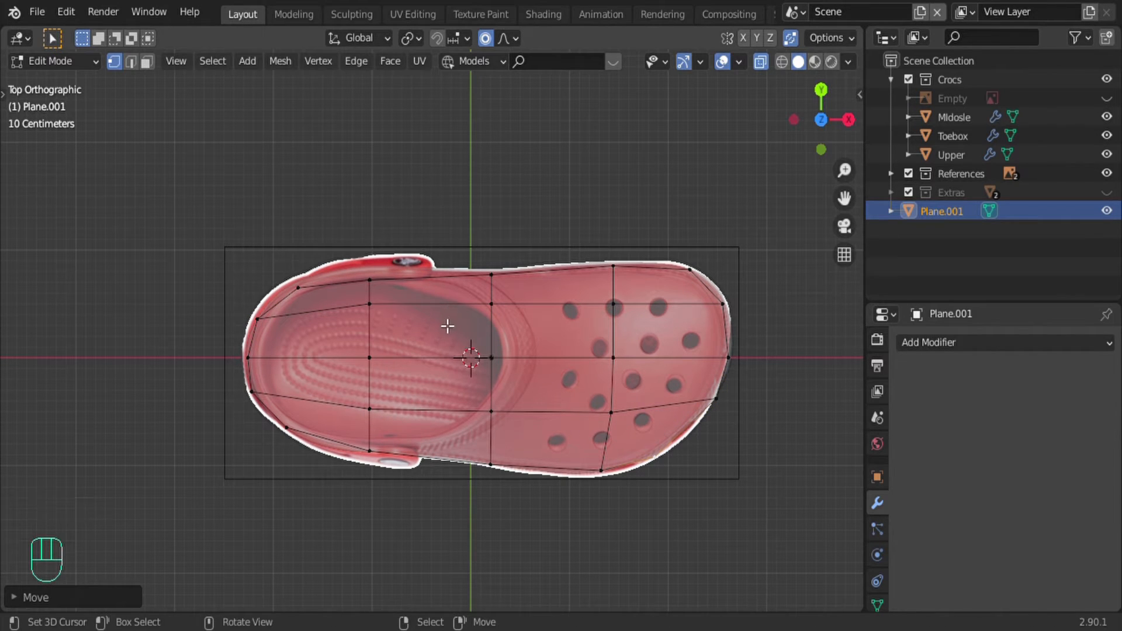
Step: Leave mesh editing, turn off X-ray display and raise the plane about 0.89 m along Z to the clog's midsole rim
key("Tab")
middle_click_drag(500, 379, 543, 221)
key("alt+z")
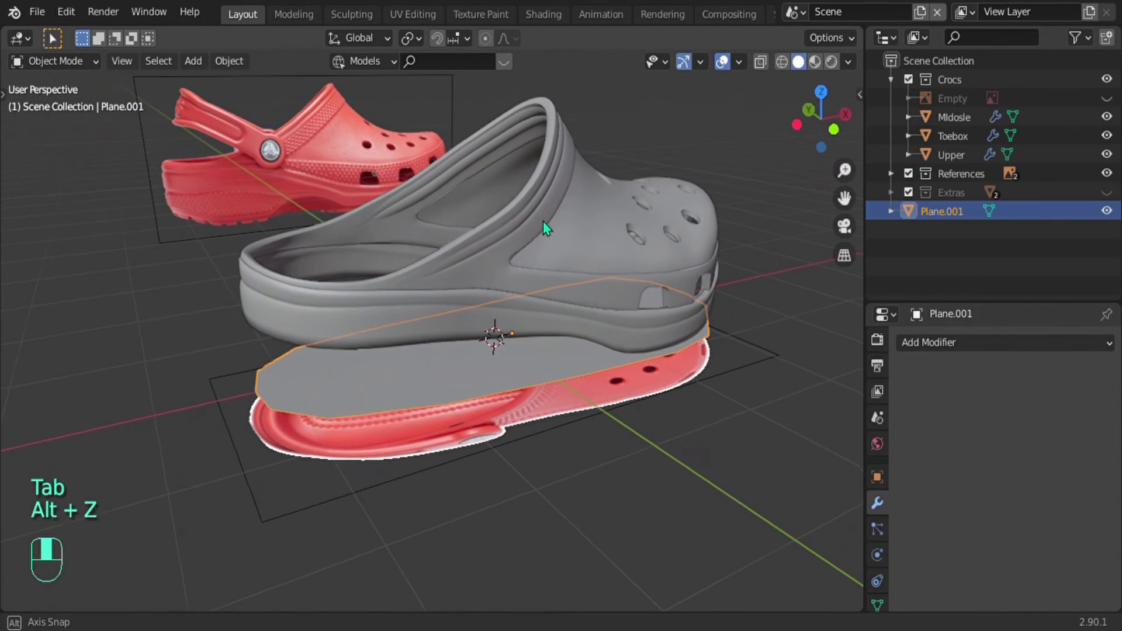
key("g")
key("z")
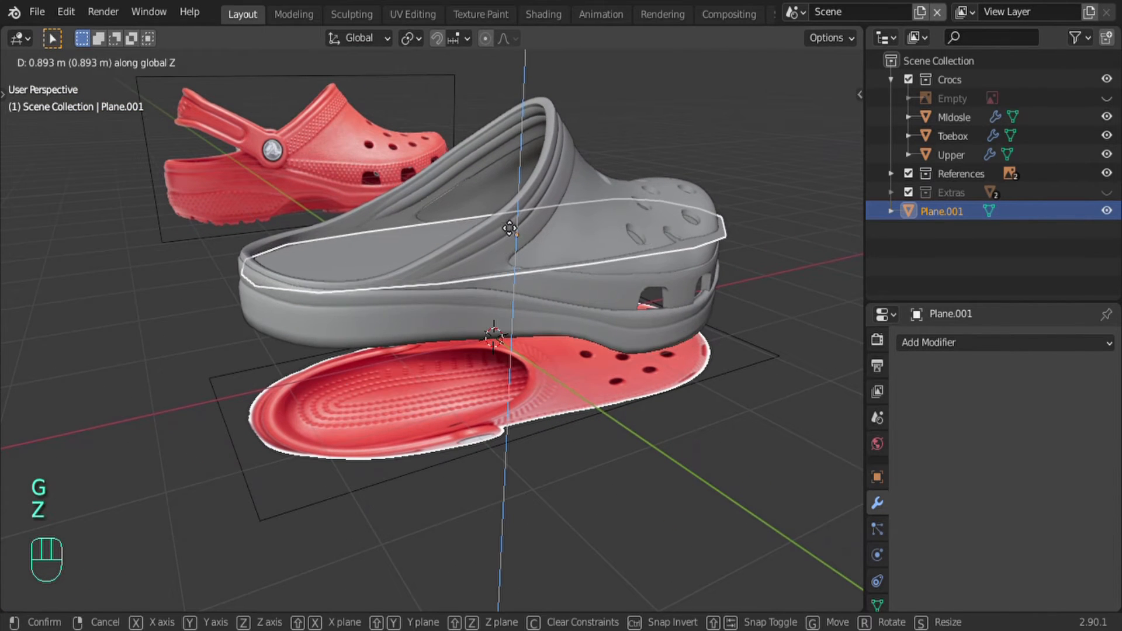
left_click(509, 228)
Step: In front view, lower the plane's -Y edge vertex in front of the heel slightly along Z toward the midsole line
key("KP_1")
key("Tab")
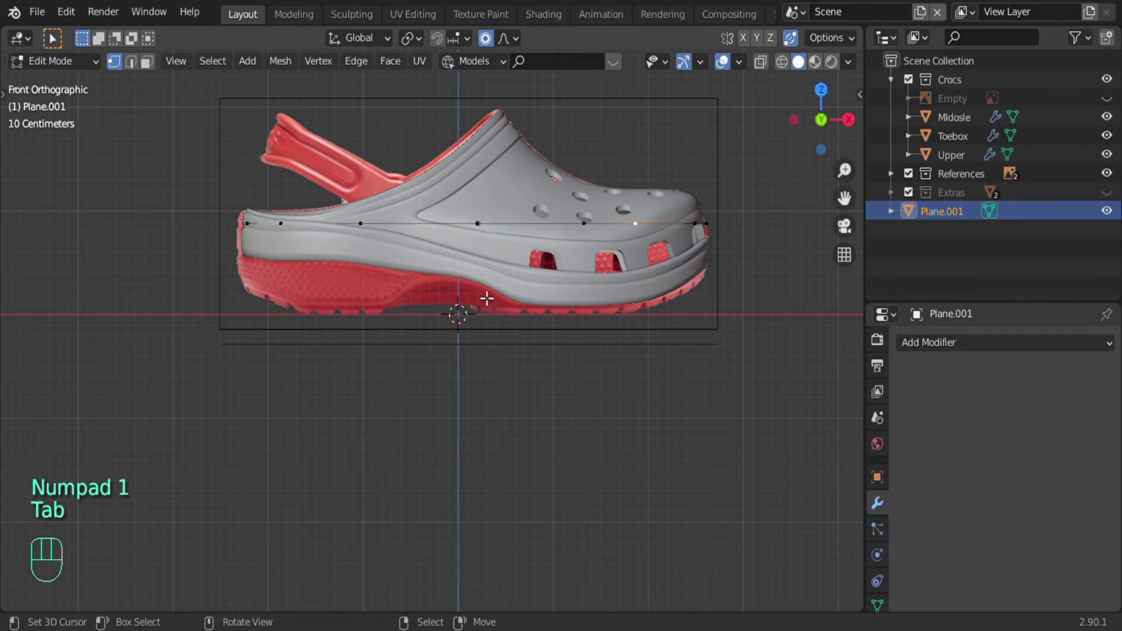
left_click(360, 221)
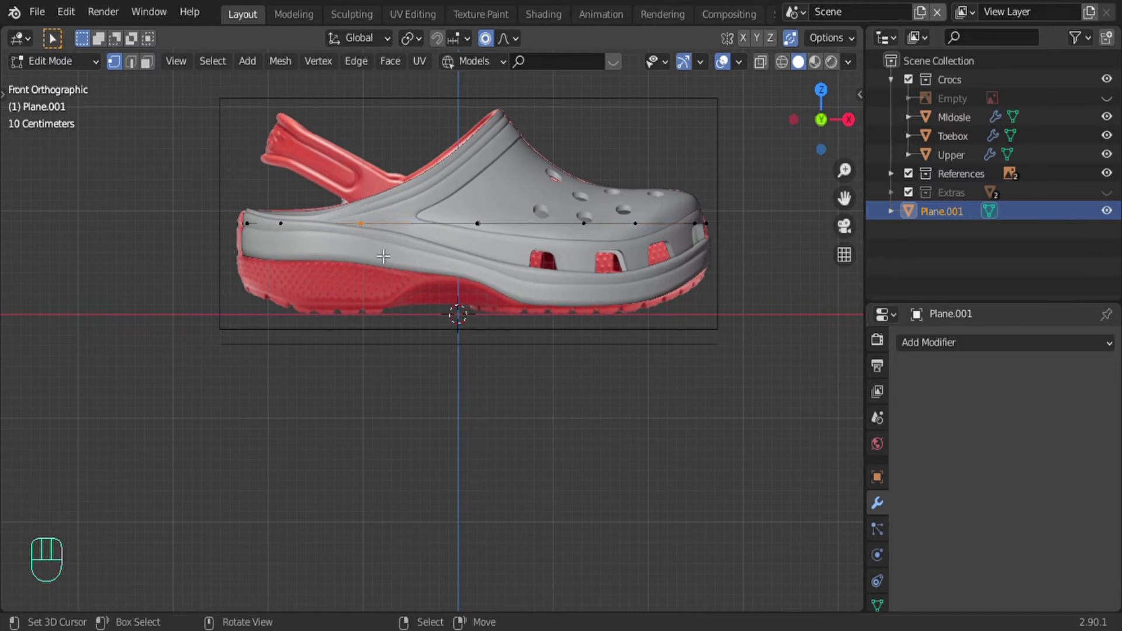
key("alt+z")
key("alt+z")
key("g")
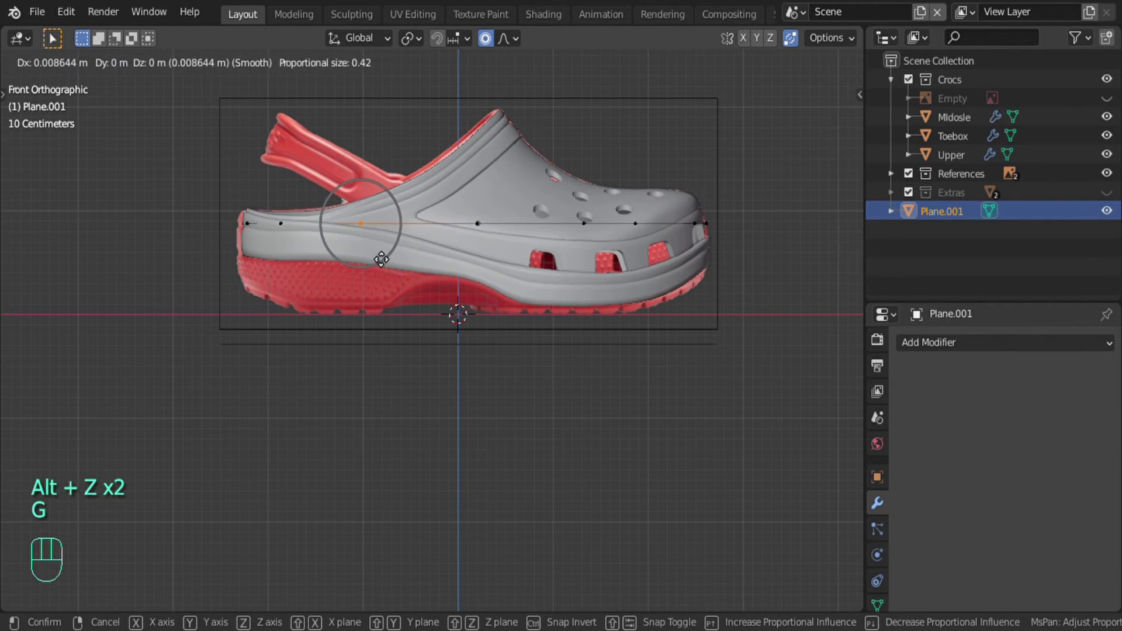
key("z")
left_click(430, 245)
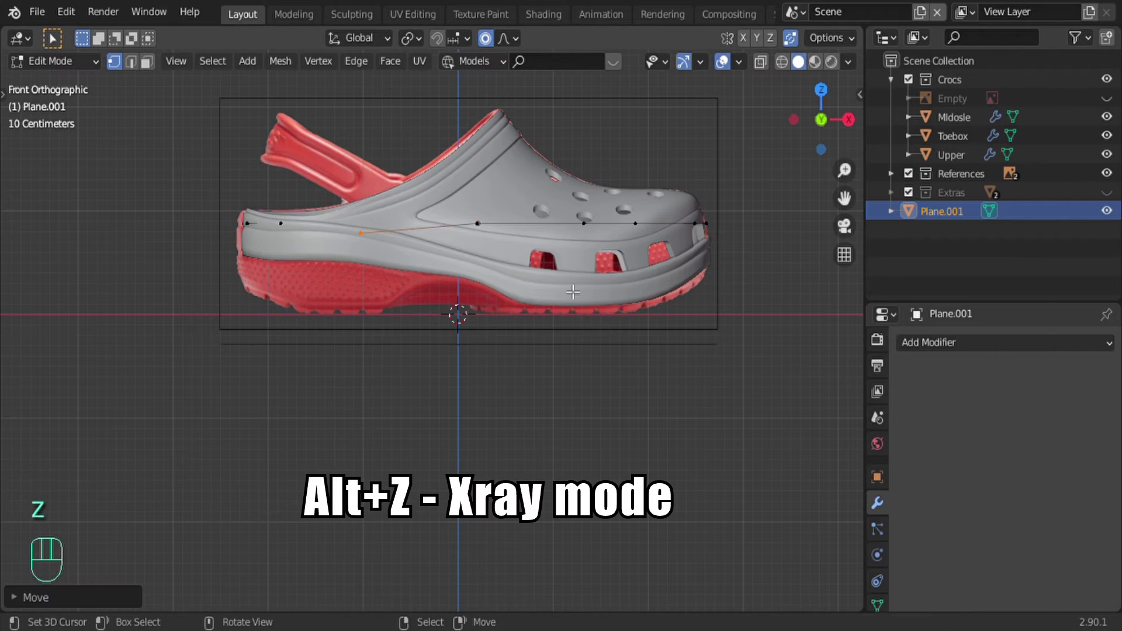
Step: With X-ray on, lower the middle and forefoot vertex columns along Z to follow the upper edge of the midsole
key("alt+z")
left_click(478, 224)
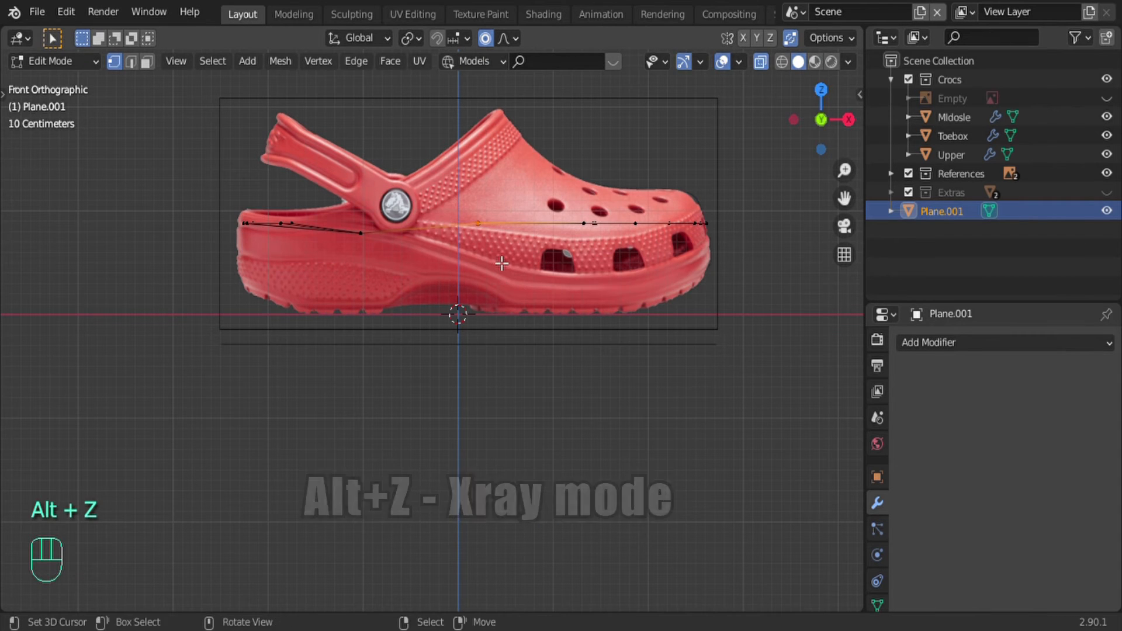
key("g")
key("z")
left_click(370, 276)
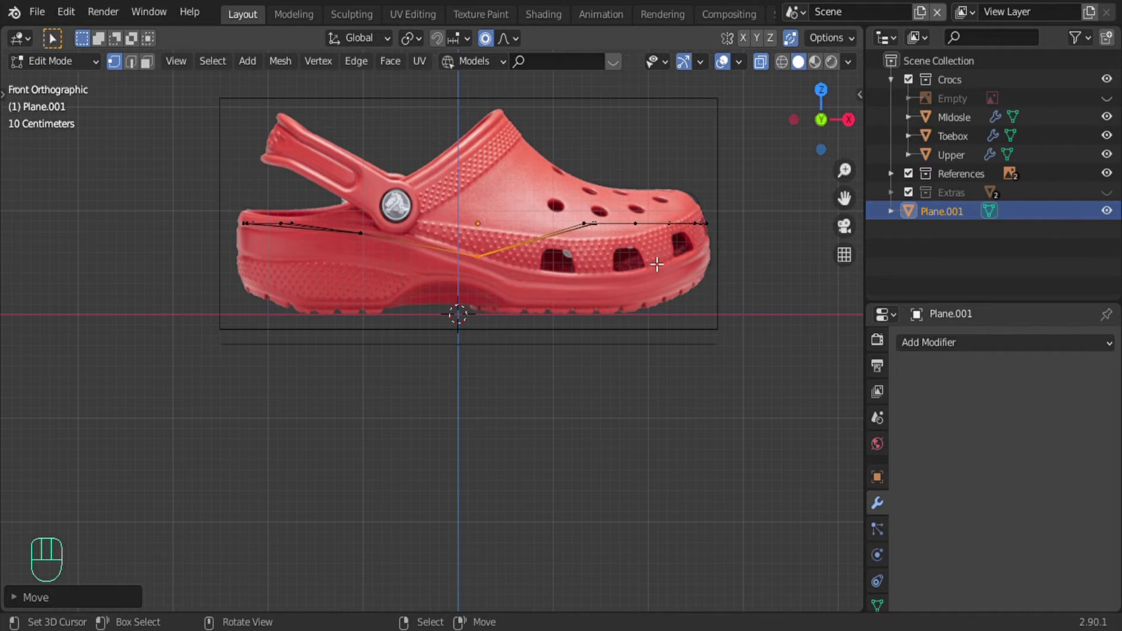
left_click(584, 224)
key("g")
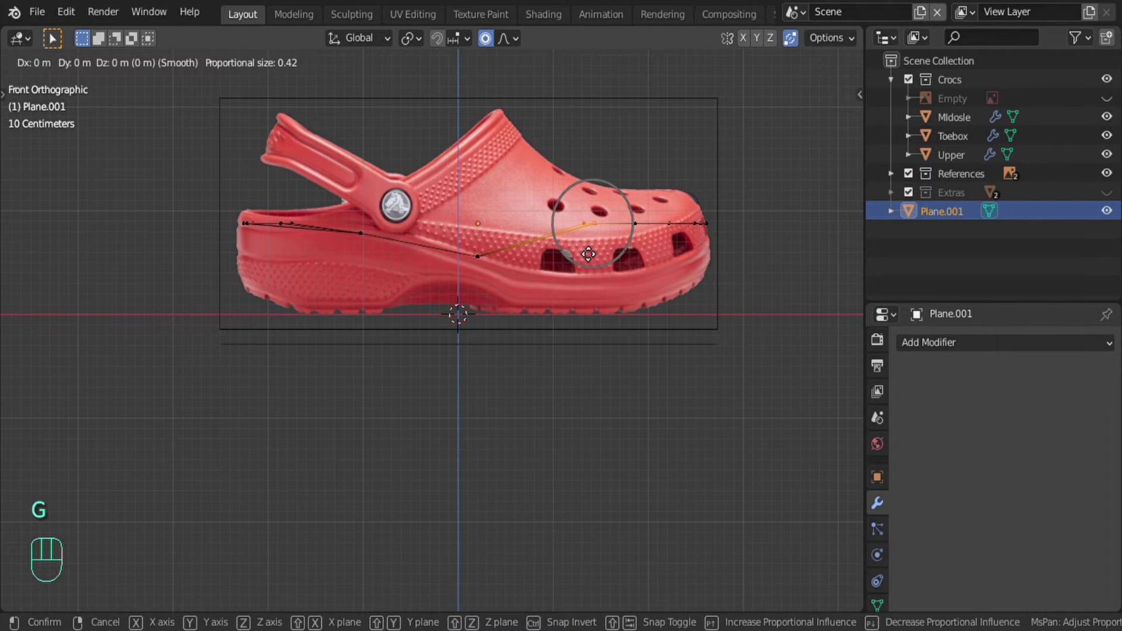
key("z")
left_click(591, 304)
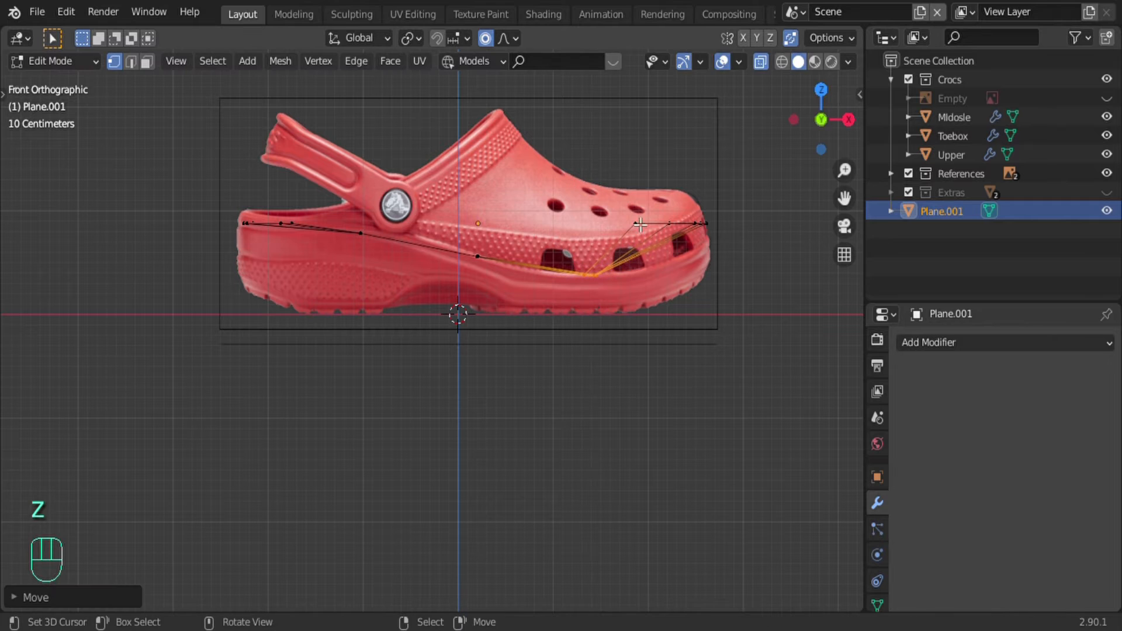
left_click_drag(632, 192, 671, 278)
key("g")
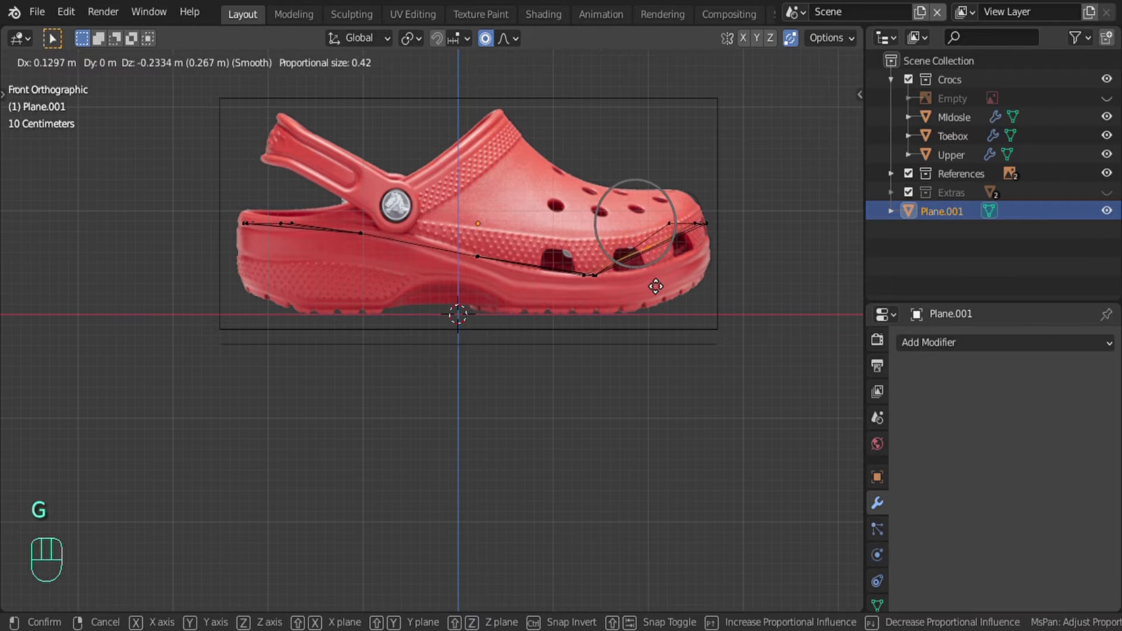
right_click(651, 283)
key("g")
right_click(648, 280)
Step: Move all the toe-side vertices down to the midsole line and rotate them to follow the toe's upward curve
left_click_drag(615, 193, 738, 278)
key("g")
left_click(643, 303)
key("r")
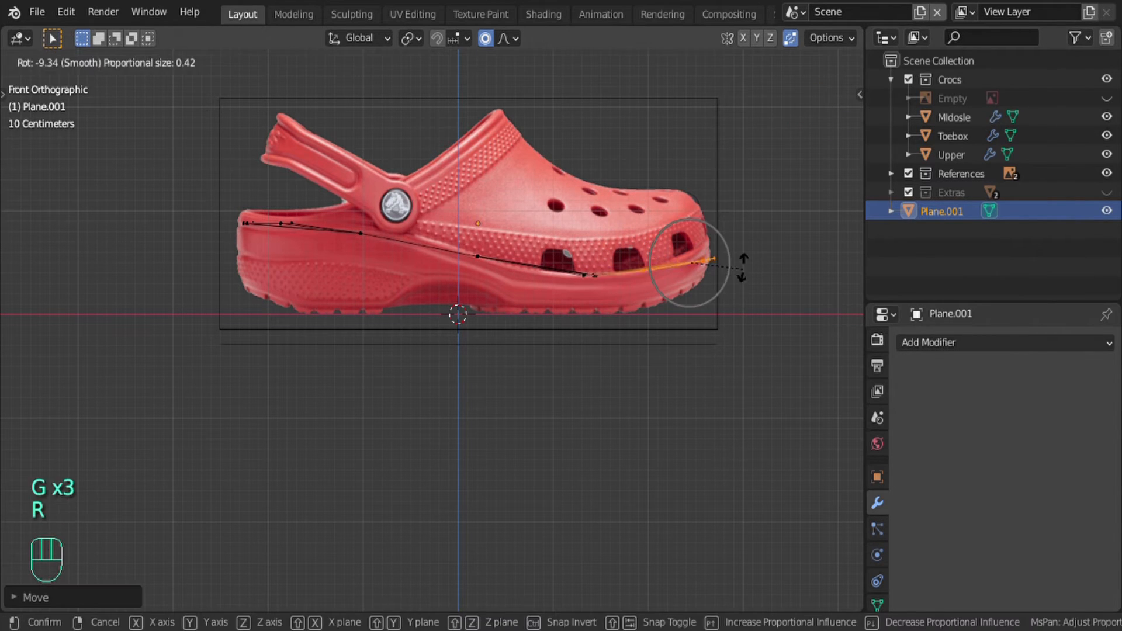
left_click(740, 255)
Step: Raise the vertices at the toe tip and adjust the vertex behind them to match the upward curve of the side reference
left_click_drag(707, 240, 727, 269)
key("g")
right_click(723, 263)
left_click(510, 40)
key("g")
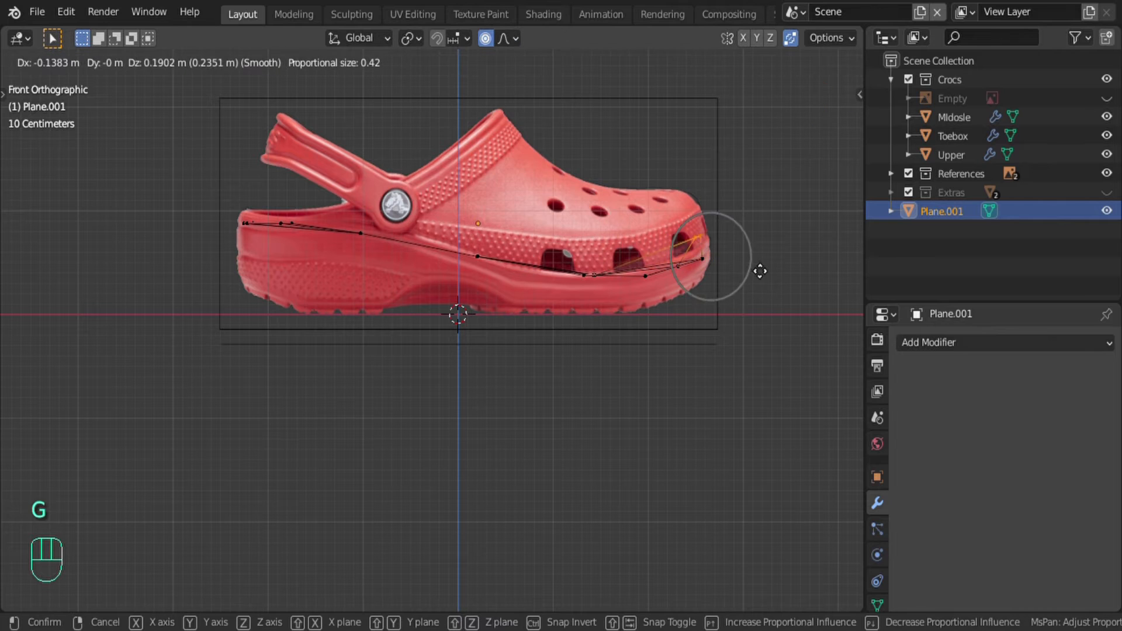
left_click(764, 276)
right_click(650, 286)
key("g")
left_click(649, 279)
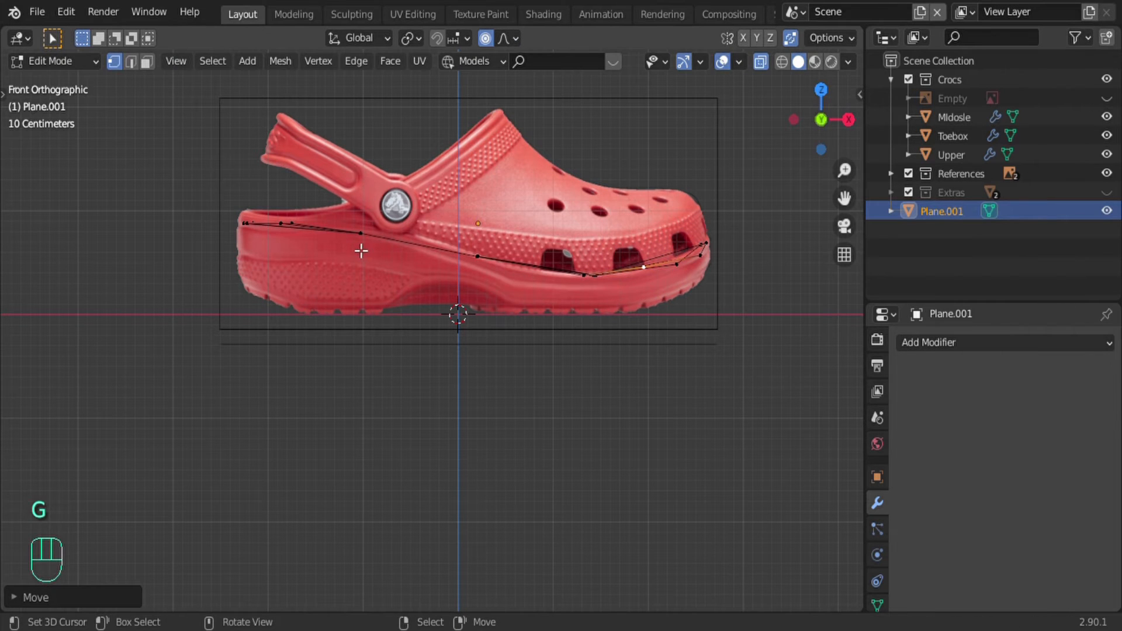
Step: Add a loop cut between the middle and forefoot columns and lower it onto the midsole curve
key("ctrl+r")
left_click(536, 273)
left_click(537, 275)
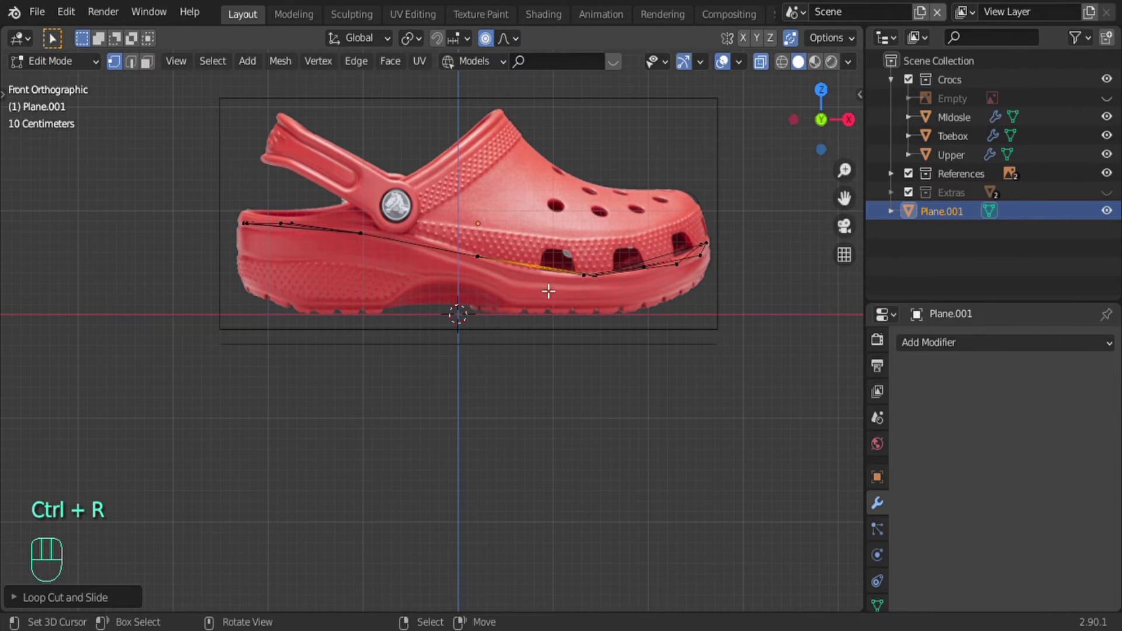
key("g")
left_click(542, 292)
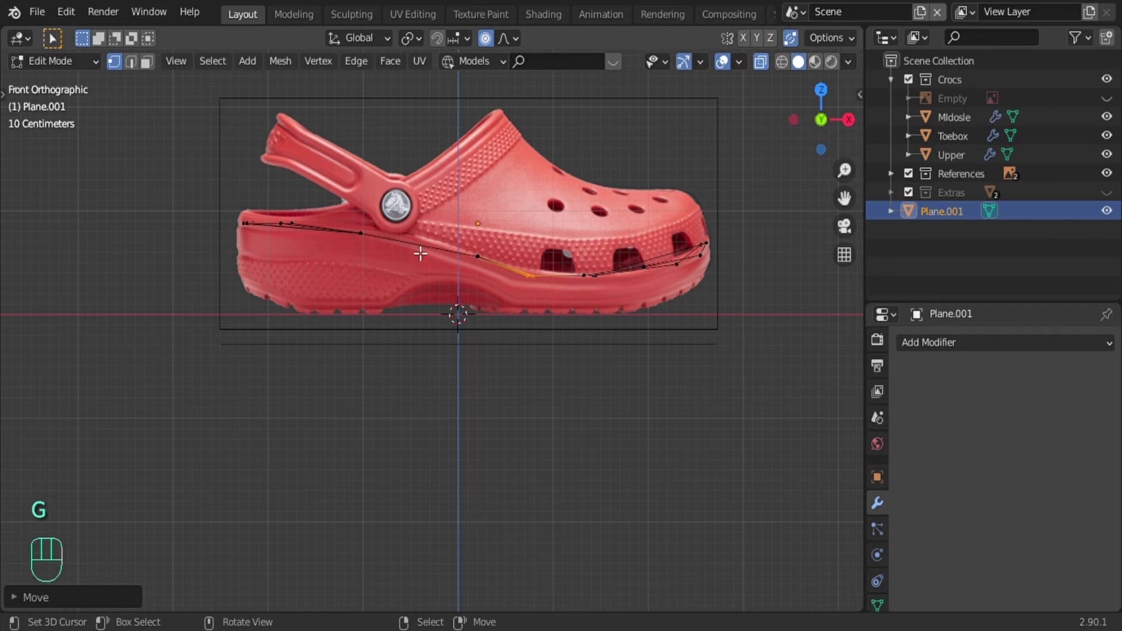
Step: Add a loop cut between the heel-side and middle columns and move it onto the midsole curve
key("ctrl+r")
left_click(420, 253)
left_click(420, 253)
key("g")
left_click(454, 267)
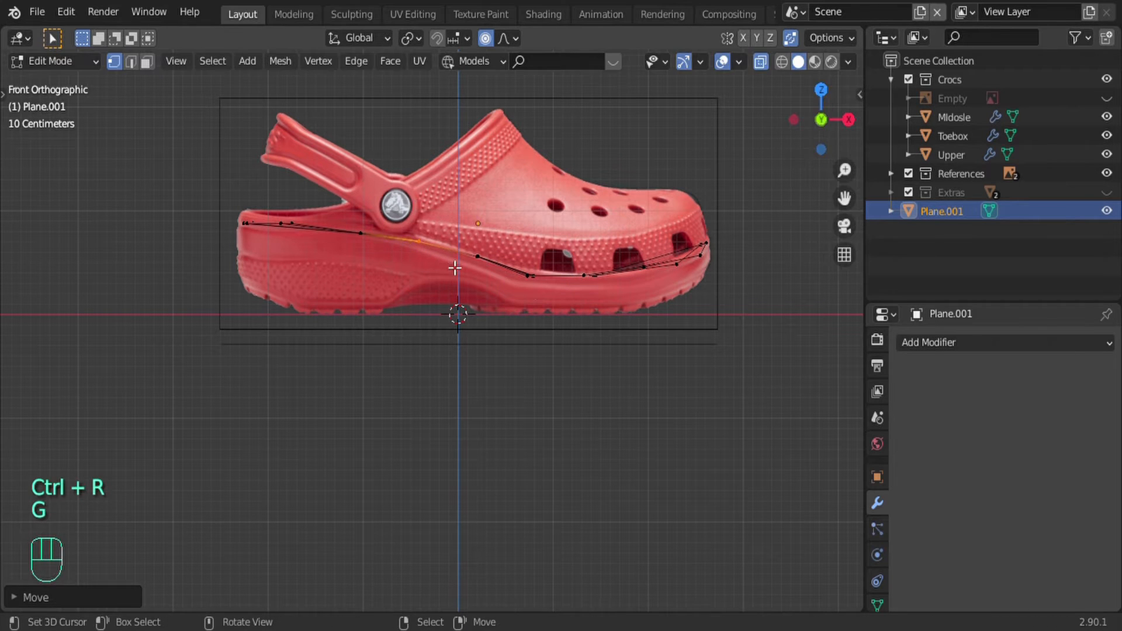
Step: Turn off X-ray, leave mesh editing, add a level 1 Subdivision Surface modifier to the plane and shade it smooth
key("alt+z")
middle_click_drag(672, 262, 525, 270)
key("Tab")
key("KP_7")
scroll(669, 337, "up", 1)
middle_click_drag(589, 316, 656, 421, "shift")
key("ctrl+1")
mouse_move(409, 265)
middle_mouse_down("shift")
mouse_move(565, 352)
mouse_move(560, 247)
mouse_move(674, 207)
mouse_move(652, 358)
mouse_move(596, 310)
middle_mouse_up("shift")
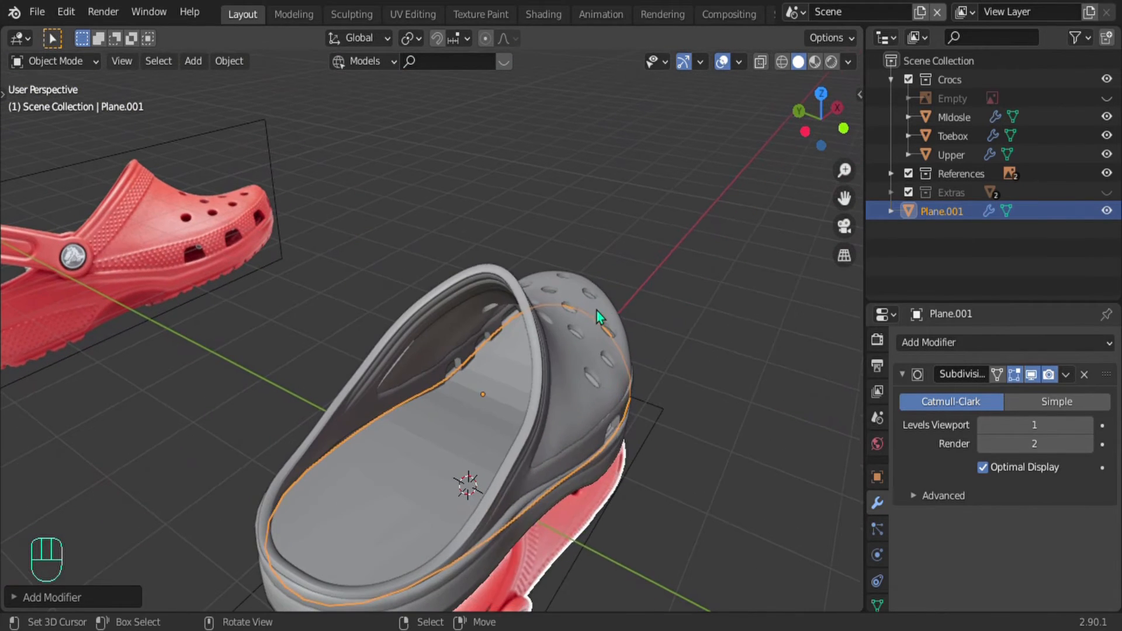
key("w")
left_click(543, 305)
Step: Lower the plane about 0.02 m along Z onto the midsole rim and open its mesh for editing
middle_click_drag(468, 394, 290, 312)
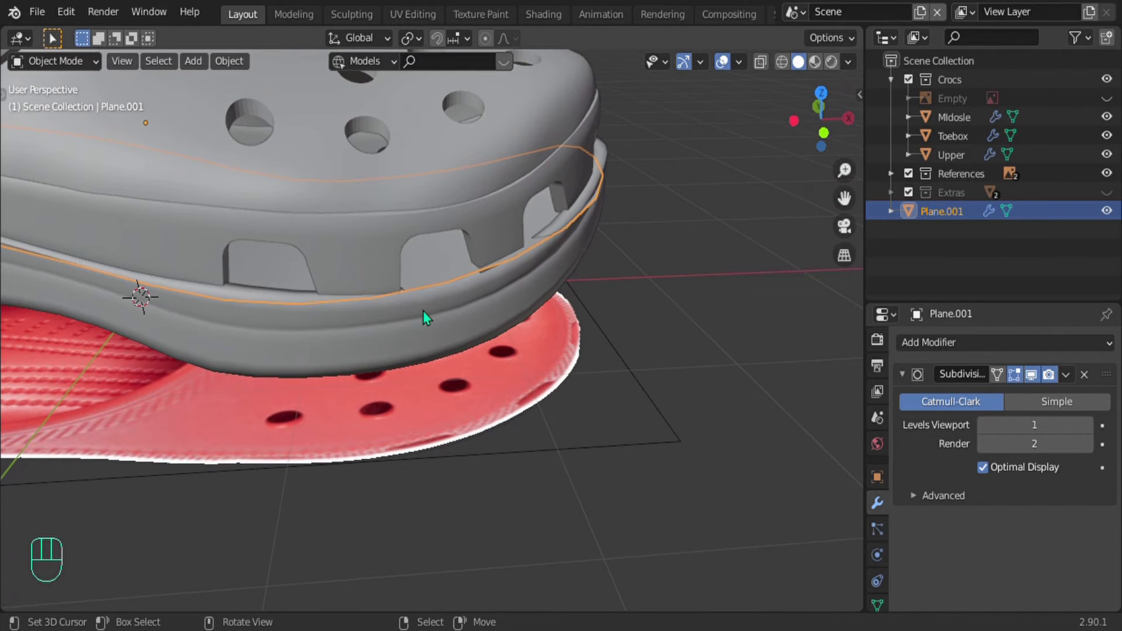
key("g")
key("z")
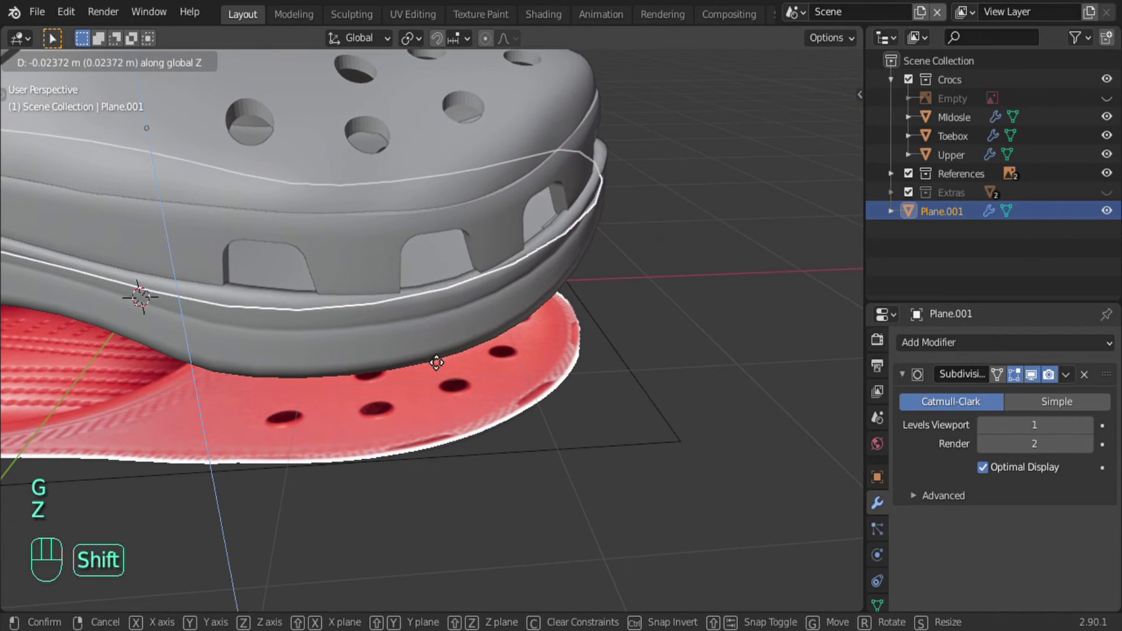
left_click(438, 358)
middle_click_drag(511, 281, 551, 307)
key("Tab")
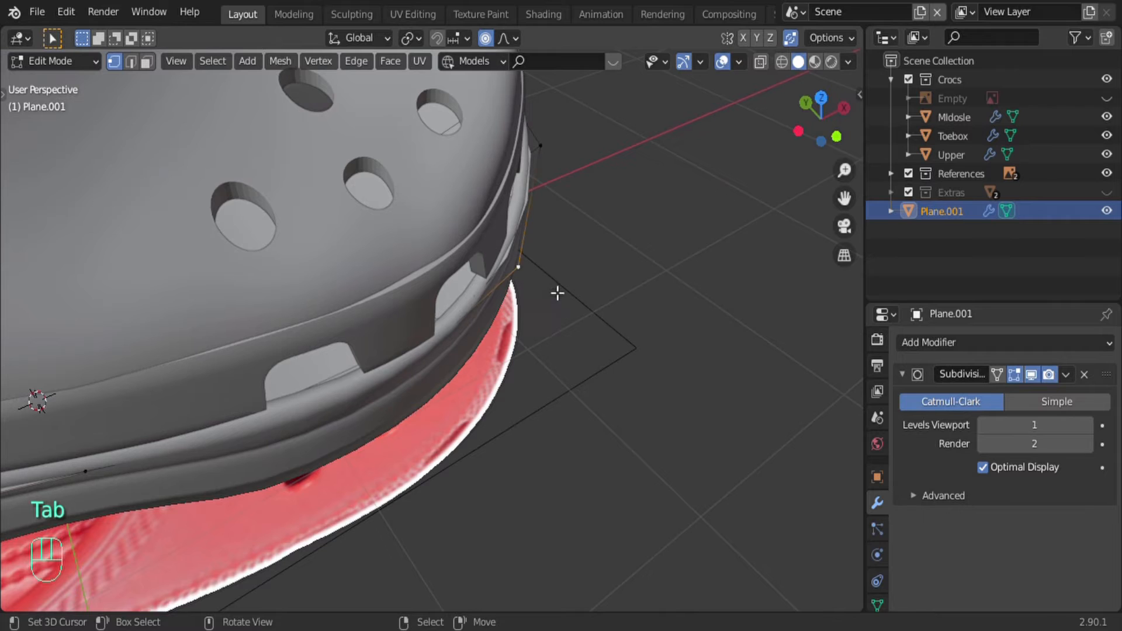
key("g")
left_click(537, 291)
key("ctrl+z")
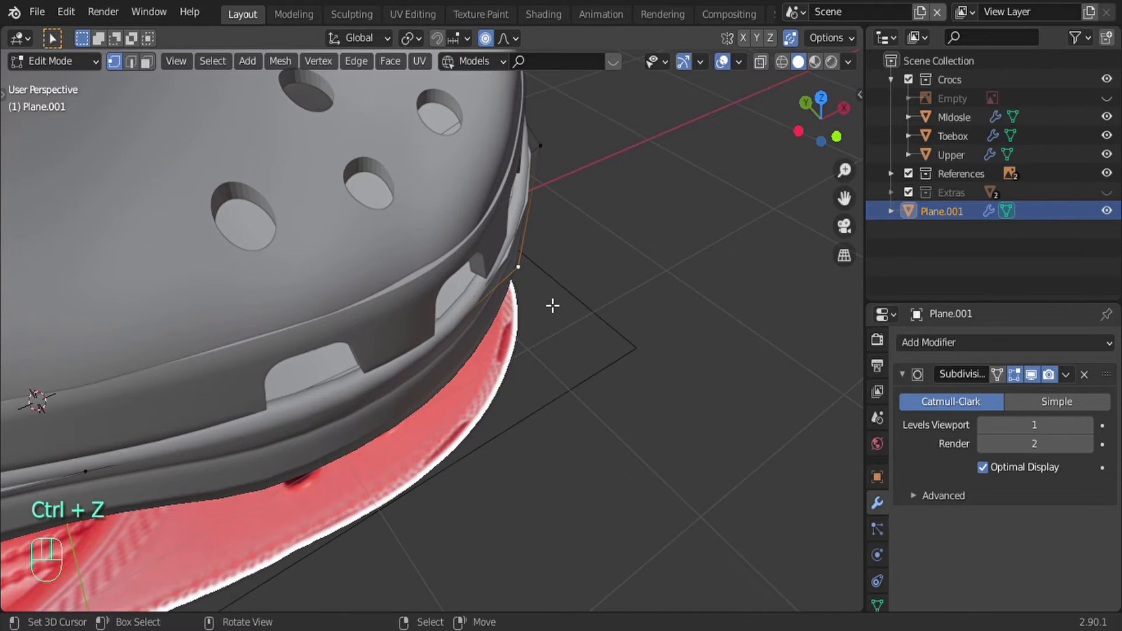
Step: Adjust the plane's edge along Y and X to fit the clog's midsole rim, and leave mesh editing
key("g")
key("g")
key("g")
key("y")
left_click(551, 304)
middle_click_drag(551, 304, 804, 394)
key("g")
key("x")
left_click(538, 221)
key("g")
key("x")
left_click(563, 247)
key("Tab")
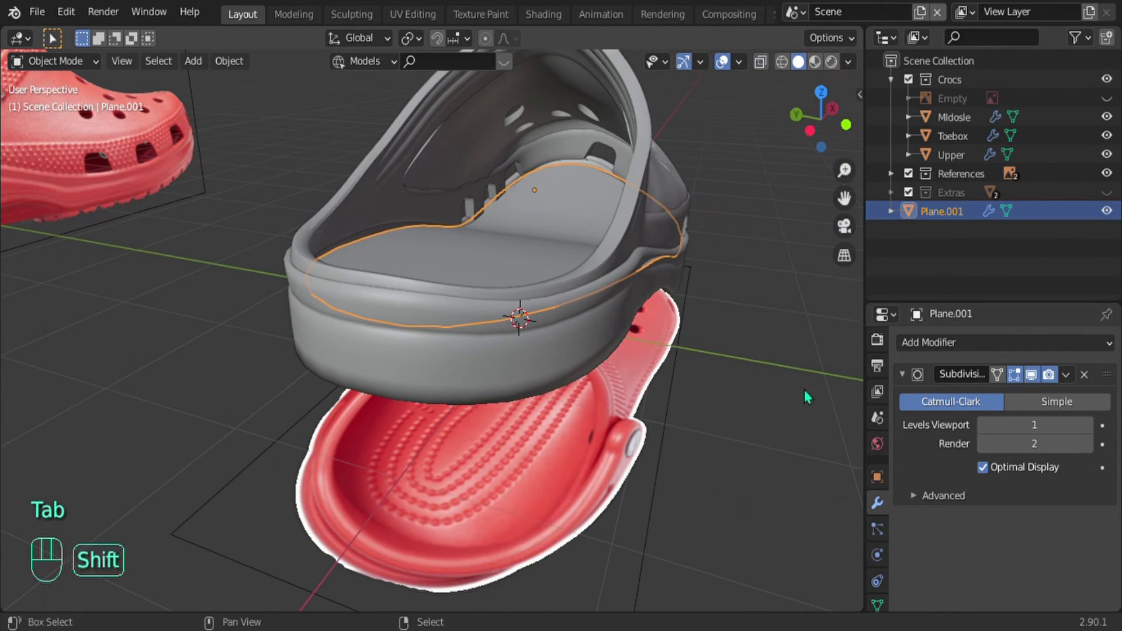
Step: Add a Solidify modifier to the plane with a thickness of 0.055 m
left_click(902, 374)
left_click(932, 343)
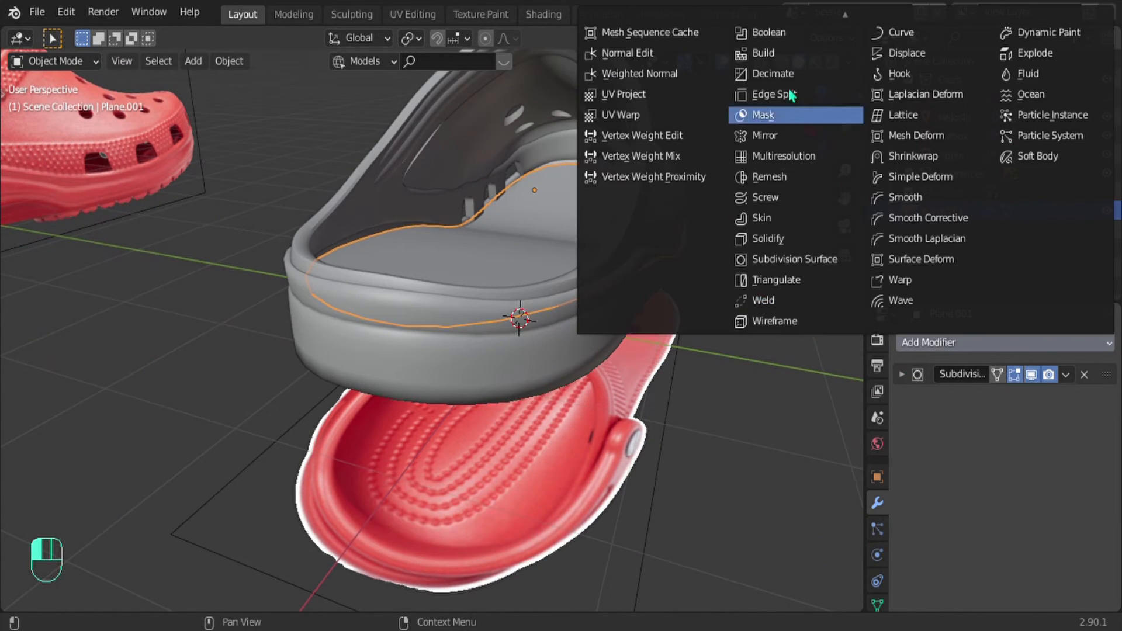
left_click(768, 238)
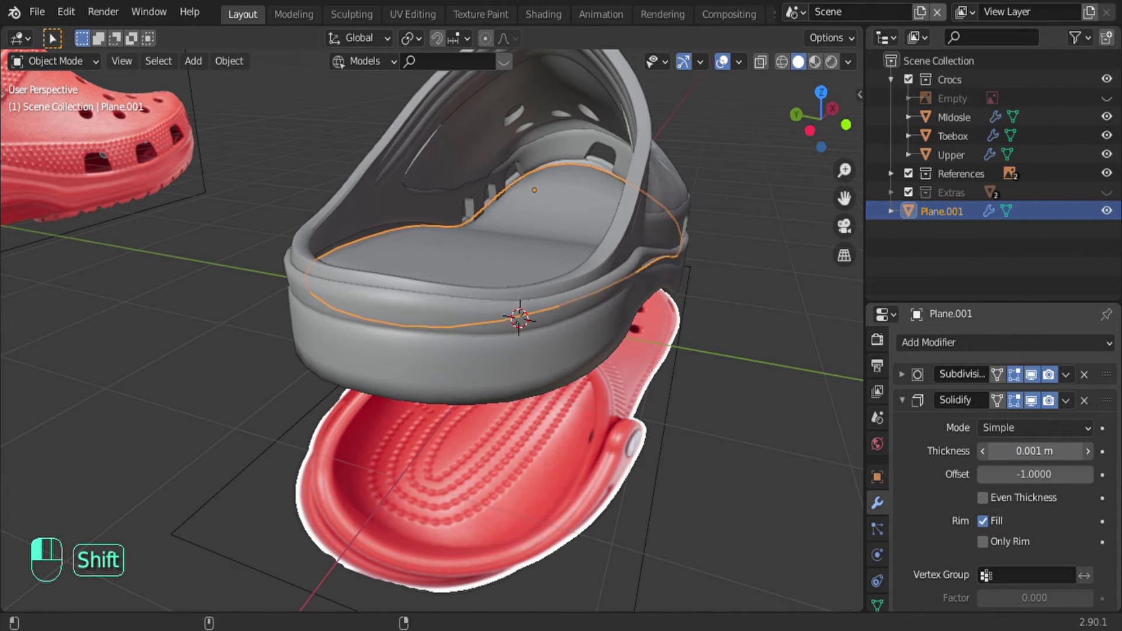
mouse_move(1034, 451)
left_mouse_down("shift")
mouse_move(1008, 451)
mouse_move(1029, 451)
left_mouse_up("shift")
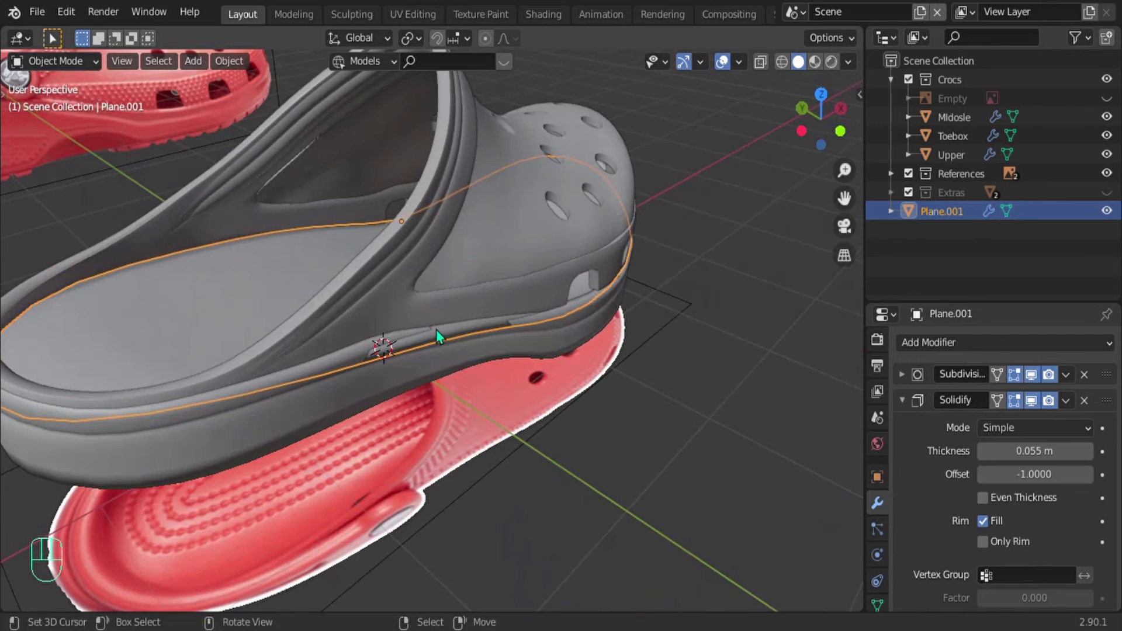
Step: Move the -Y edge vertices beside the arch and forefoot inward along Y so they sit inside the midsole
key("Tab")
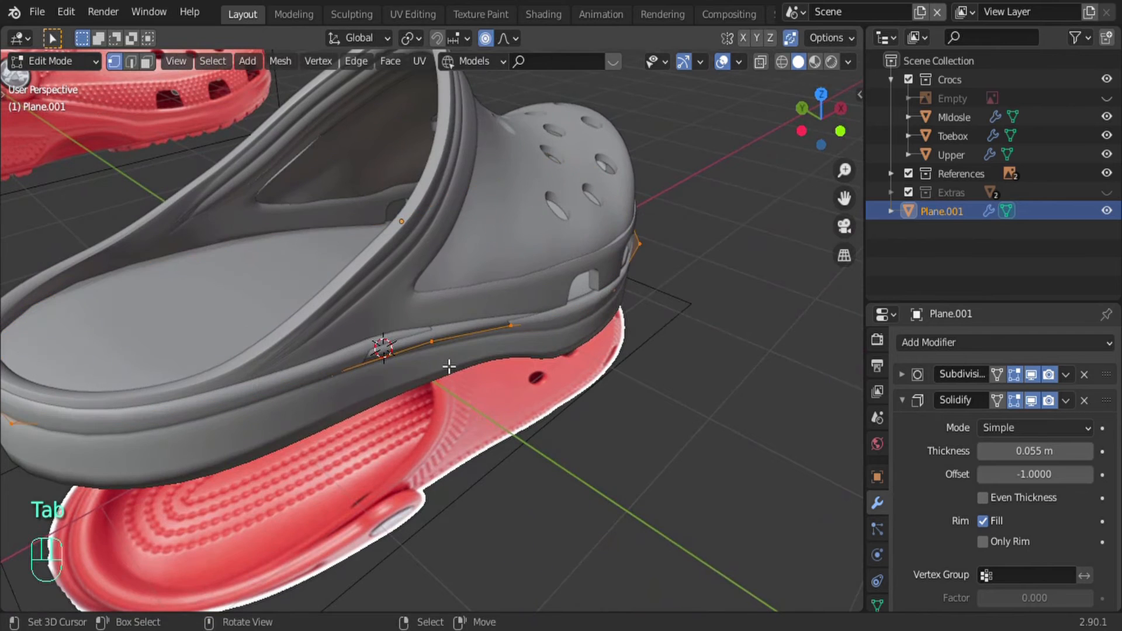
right_click(508, 331, "shift")
middle_click_drag(458, 388, 484, 423)
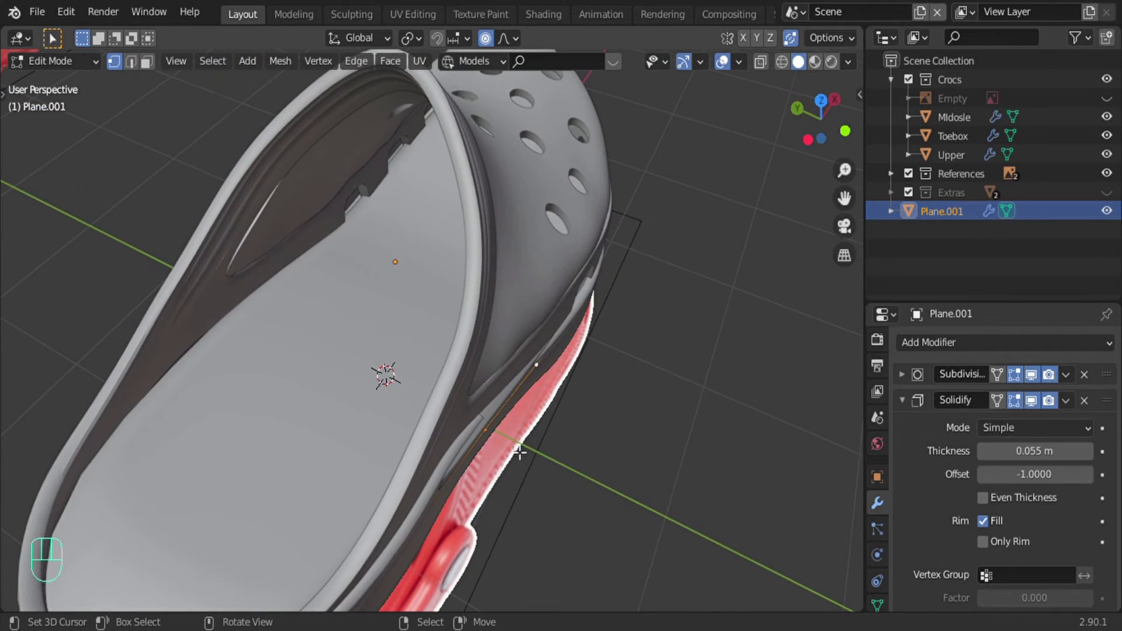
key("g")
key("y")
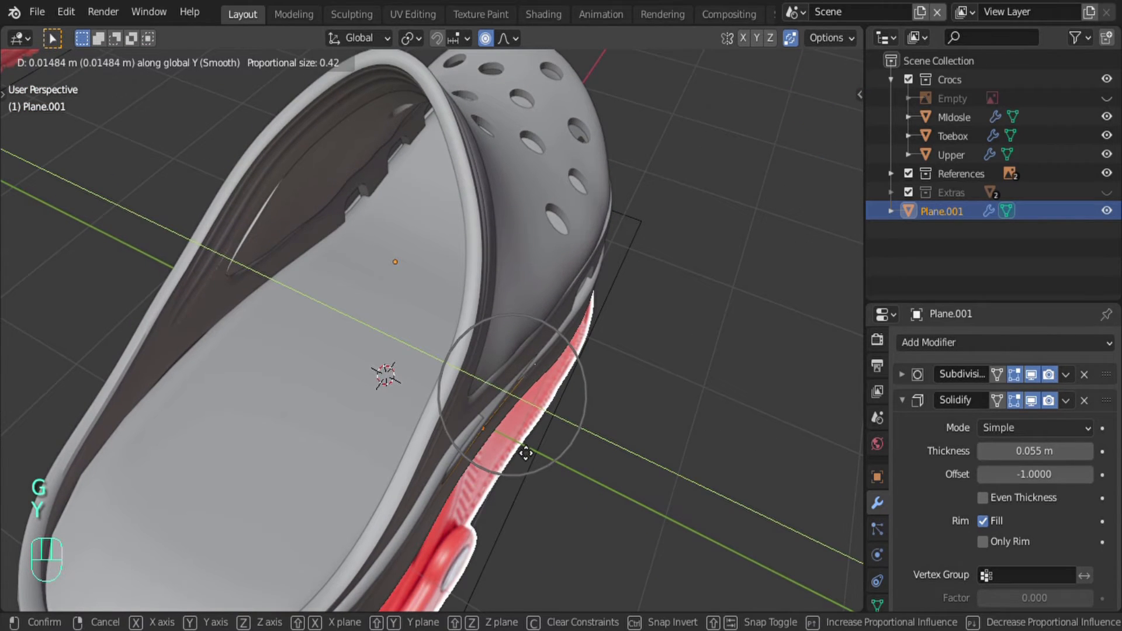
left_click(525, 453)
key("g")
key("y")
left_click(524, 461)
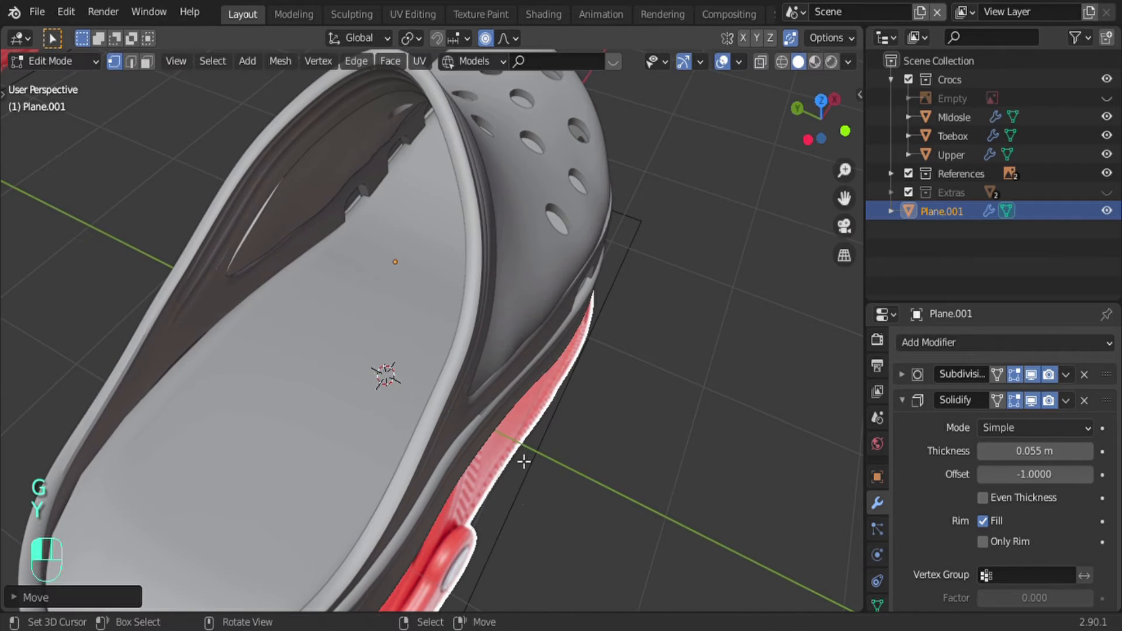
Step: Pull the -Y edge further in along Y and reposition the -Y toe vertex within the midsole rim
middle_click_drag(524, 460, 464, 303)
key("g")
key("y")
left_click(516, 432)
scroll(488, 328, "up", 3)
key("g")
left_click(461, 312)
Step: Check the vertices in X-ray display and pull the toe vertex on the +Y side in toward the midsole rim
key("alt+z")
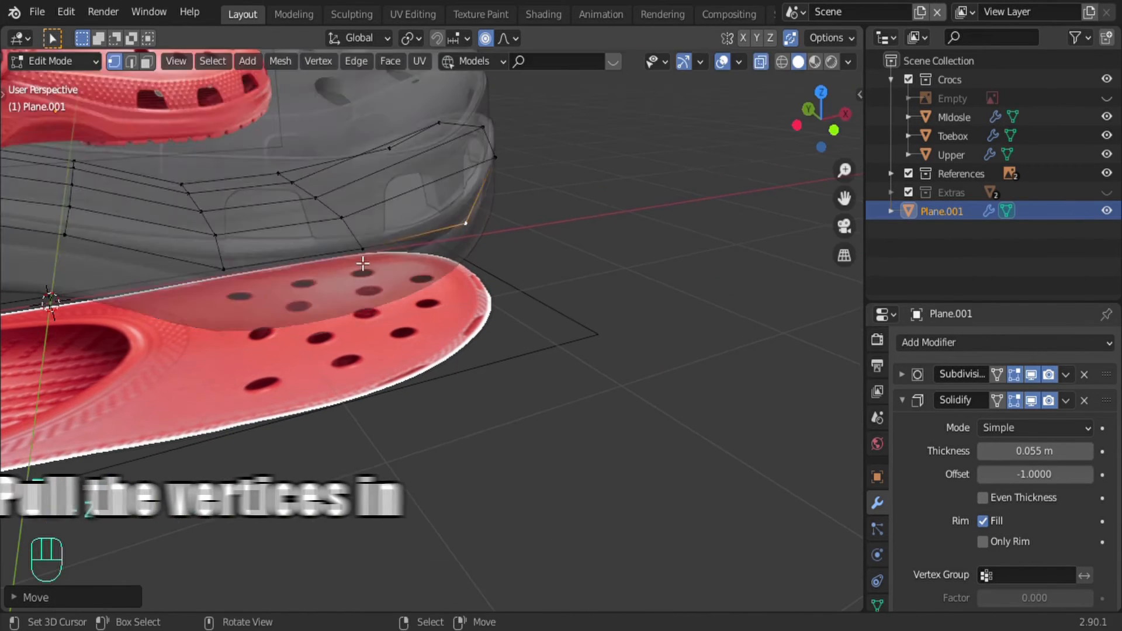
key("alt+z")
middle_click_drag(362, 264, 479, 301)
key("alt+z")
key("alt+z")
middle_click_drag(450, 262, 623, 326)
key("g")
left_click(421, 336)
Step: Move the plane's vertex near the arch on the +Y side slightly down and inward with smooth proportional editing, and return to Object Mode
key("alt+z")
key("alt+z")
key("alt+z")
key("alt+z")
key("g")
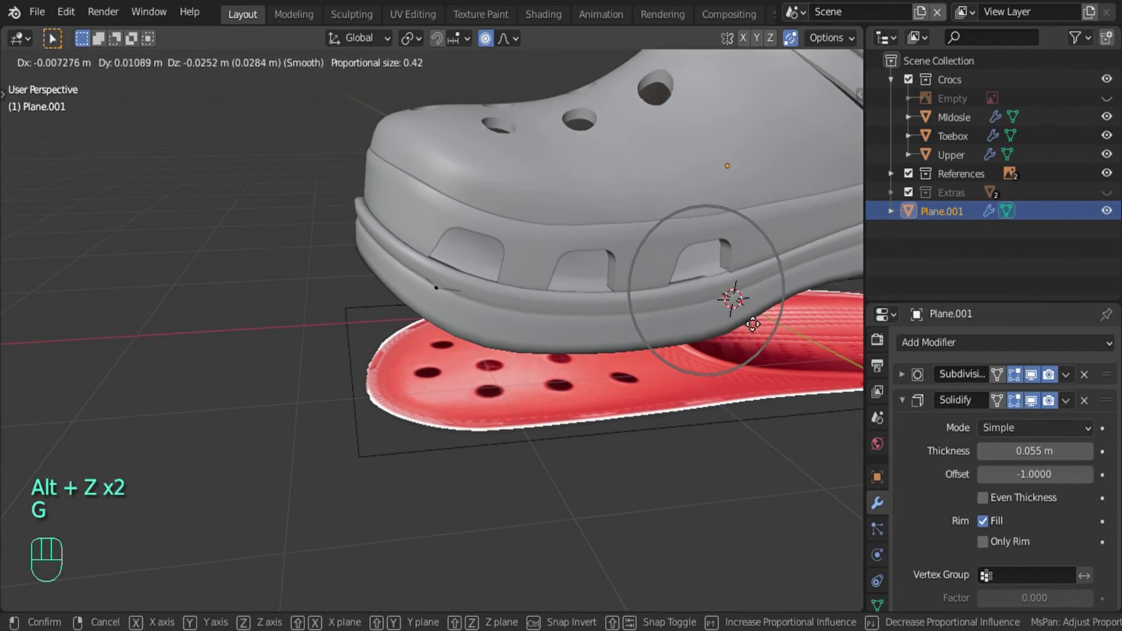
left_click(742, 312)
middle_click_drag(742, 313, 501, 272)
scroll(501, 272, "down", 4)
key("z")
key("Tab")
Step: Select the finished footbed object Plane.001 and rename it insole
left_click(753, 271)
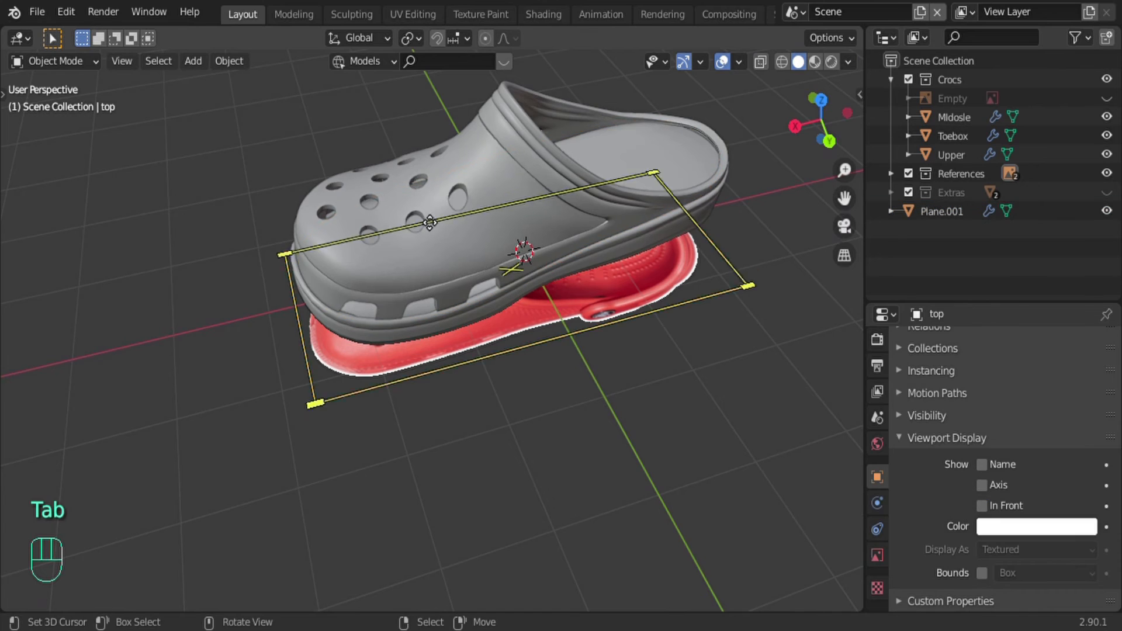
middle_click_drag(754, 272, 600, 382)
middle_click_drag(436, 283, 590, 248)
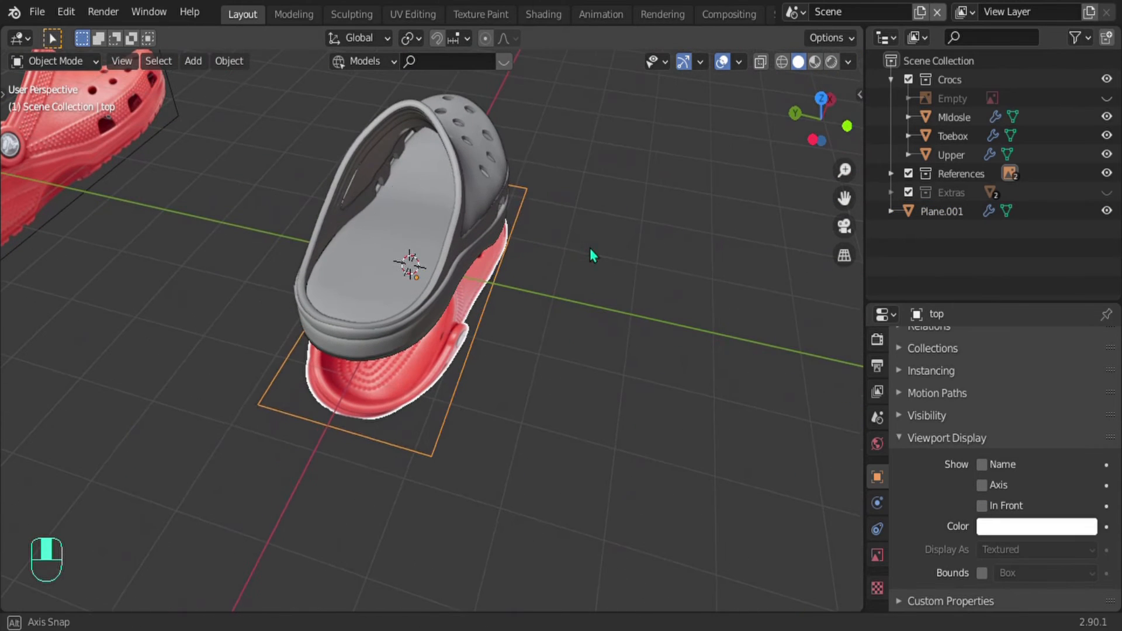
right_click(358, 263)
double_click(946, 216)
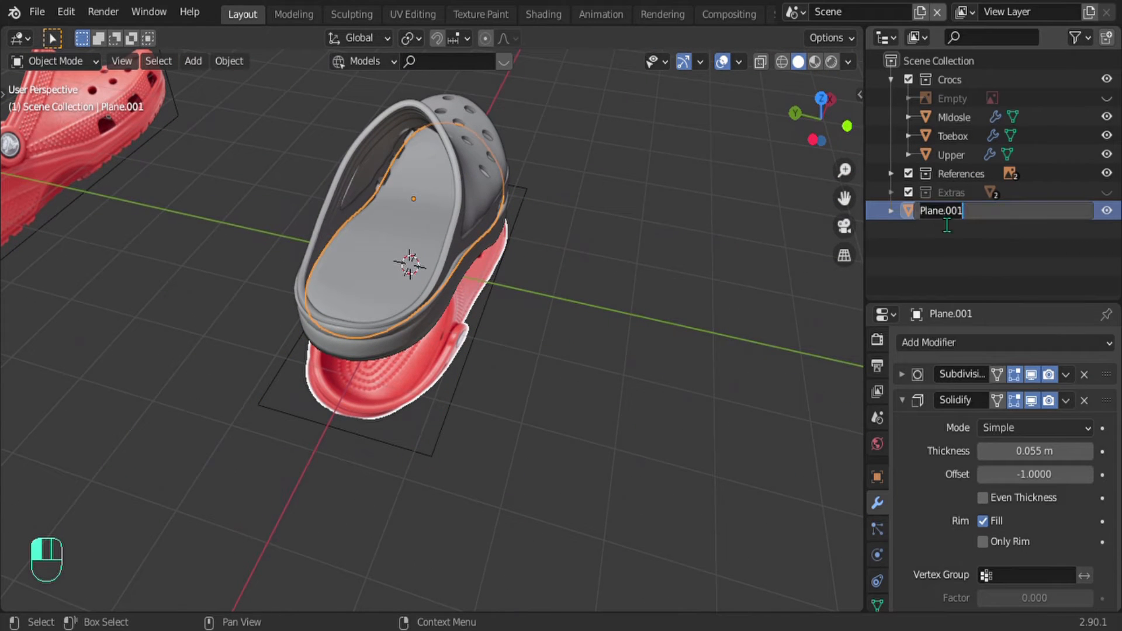
key("Return")
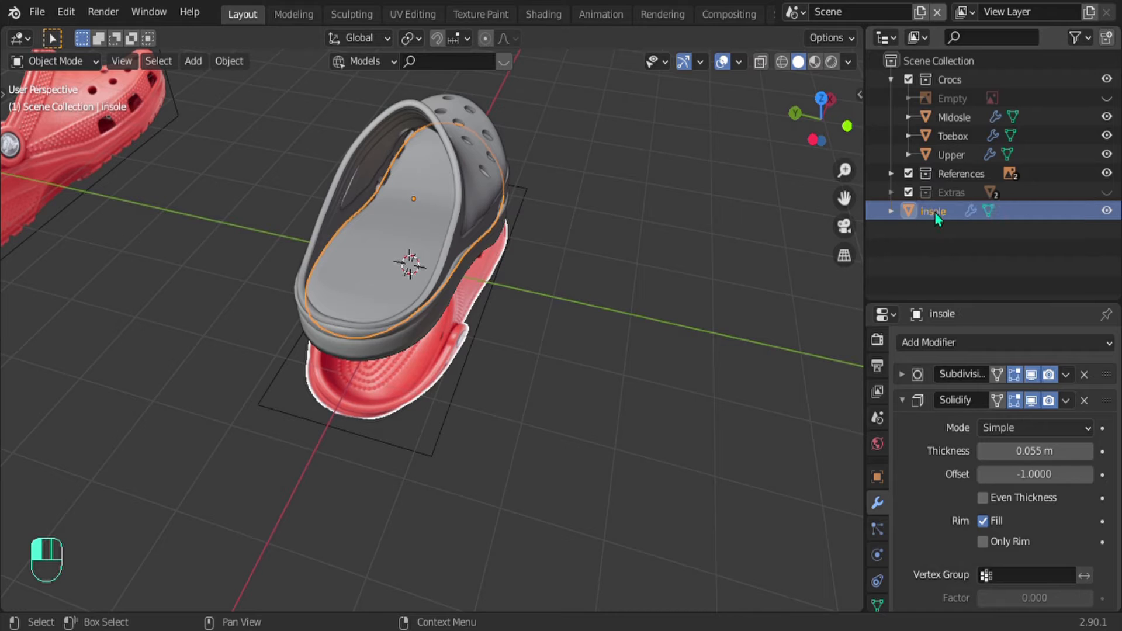
Step: Move the insole object into the Crocs collection and check its membership by hiding and showing the collection
left_click_drag(945, 217, 940, 81)
left_click(891, 80)
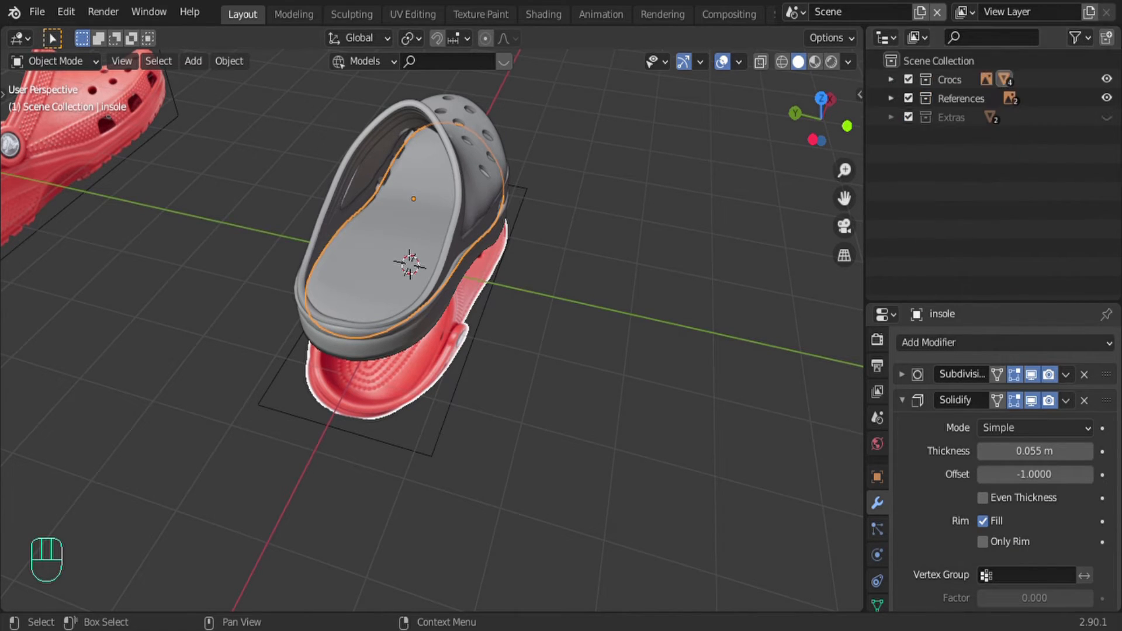
left_click(1105, 80)
left_click(1105, 80)
Step: In the front view, add a cylinder mesh at the strap's rivet and scale it down to roughly the rivet's size
middle_click_drag(543, 244, 538, 323)
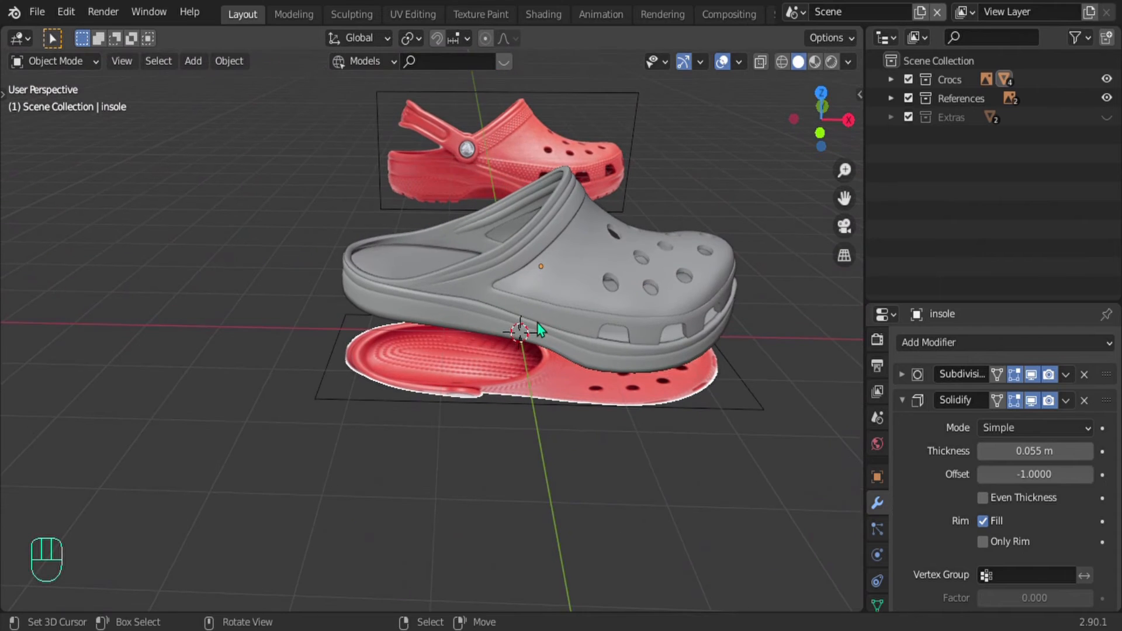
key("KP_1")
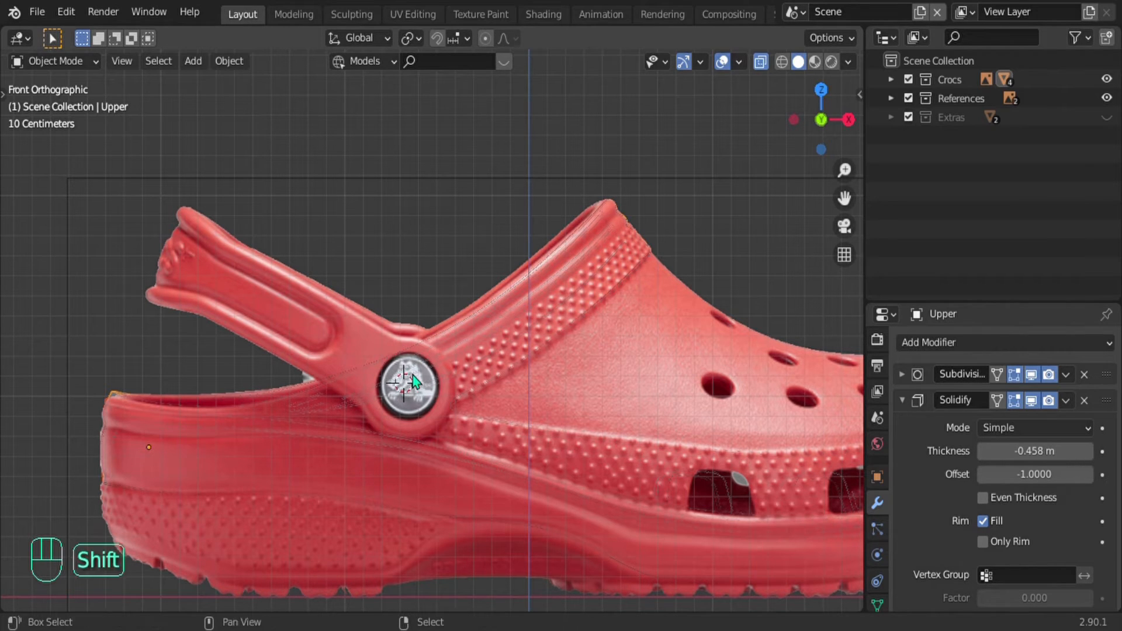
key("shift+a")
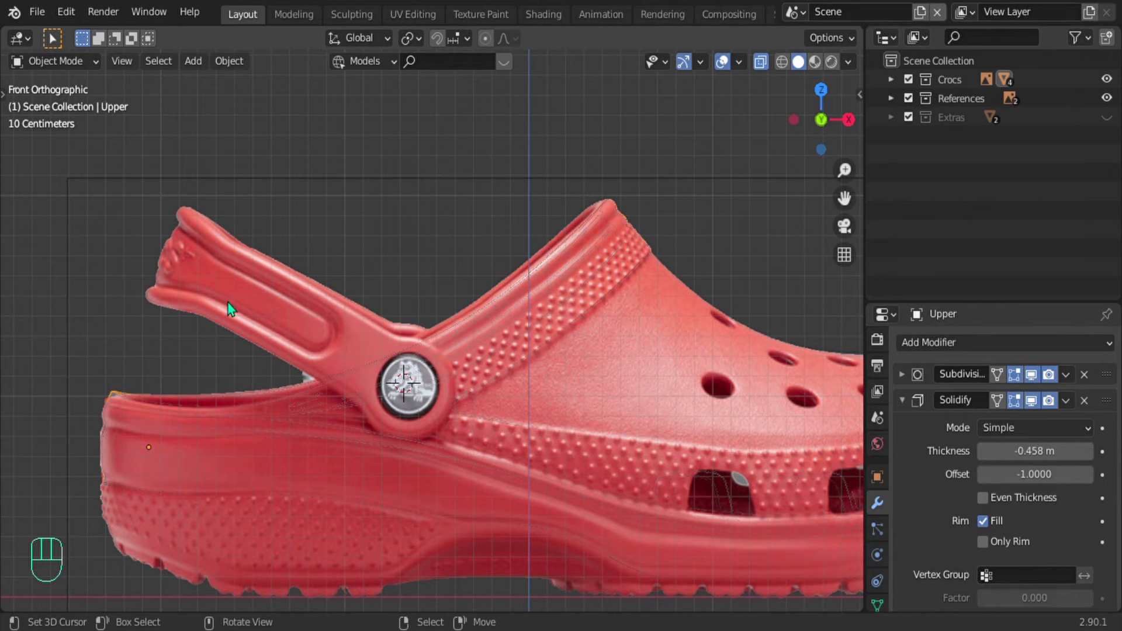
middle_click_drag(577, 398, 490, 395, "shift")
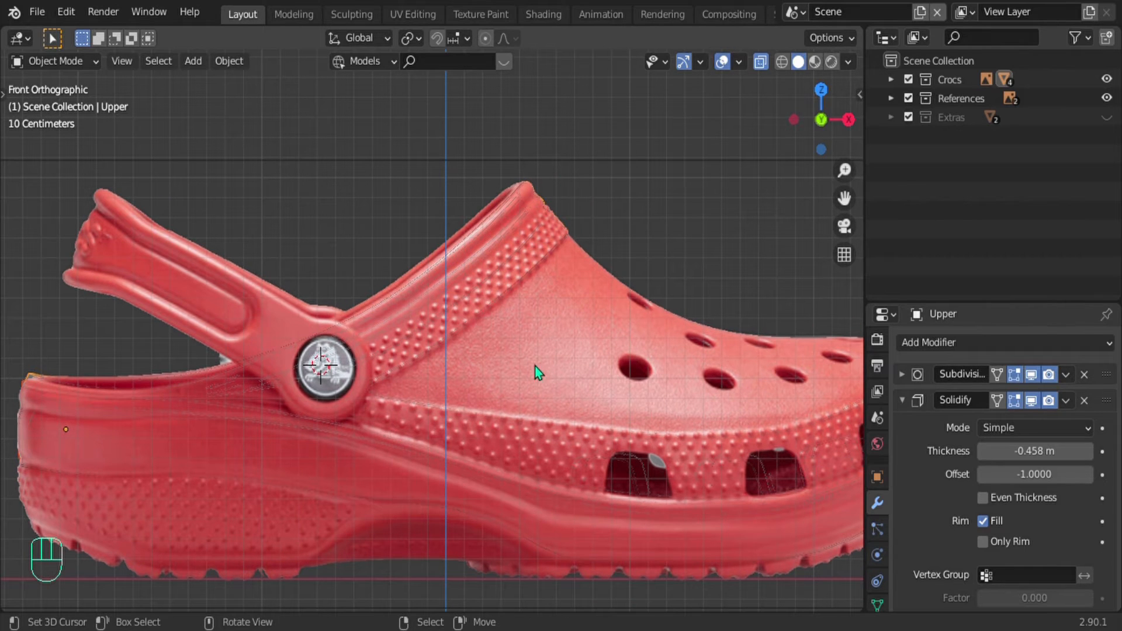
middle_click_drag(222, 331, 329, 384, "shift")
key("alt+z")
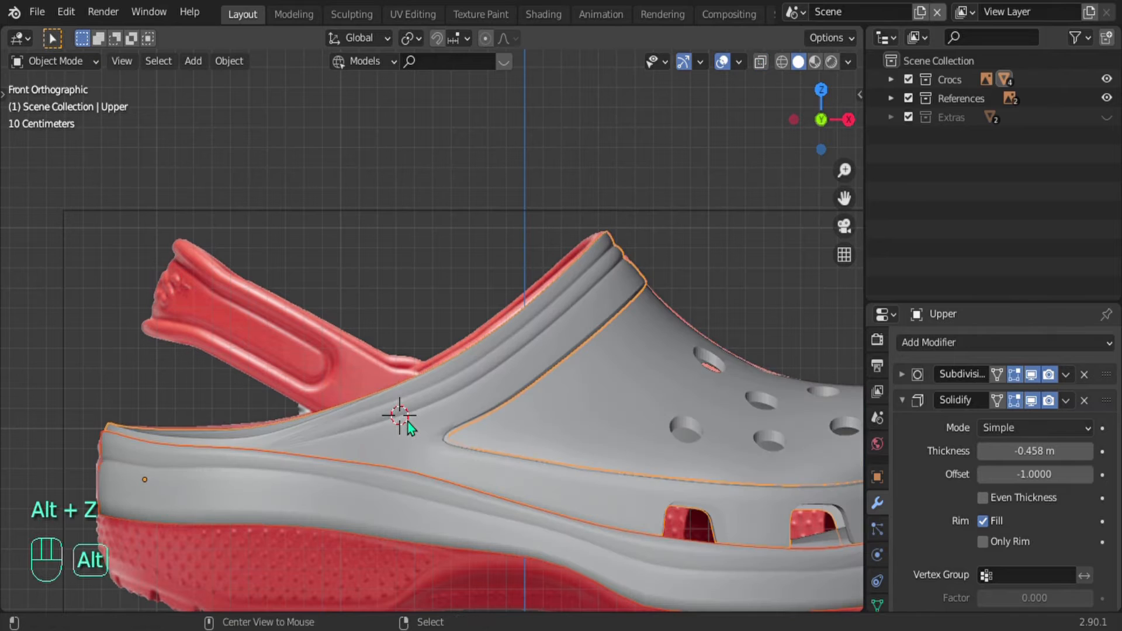
key("shift+a")
mouse_move(373, 256)
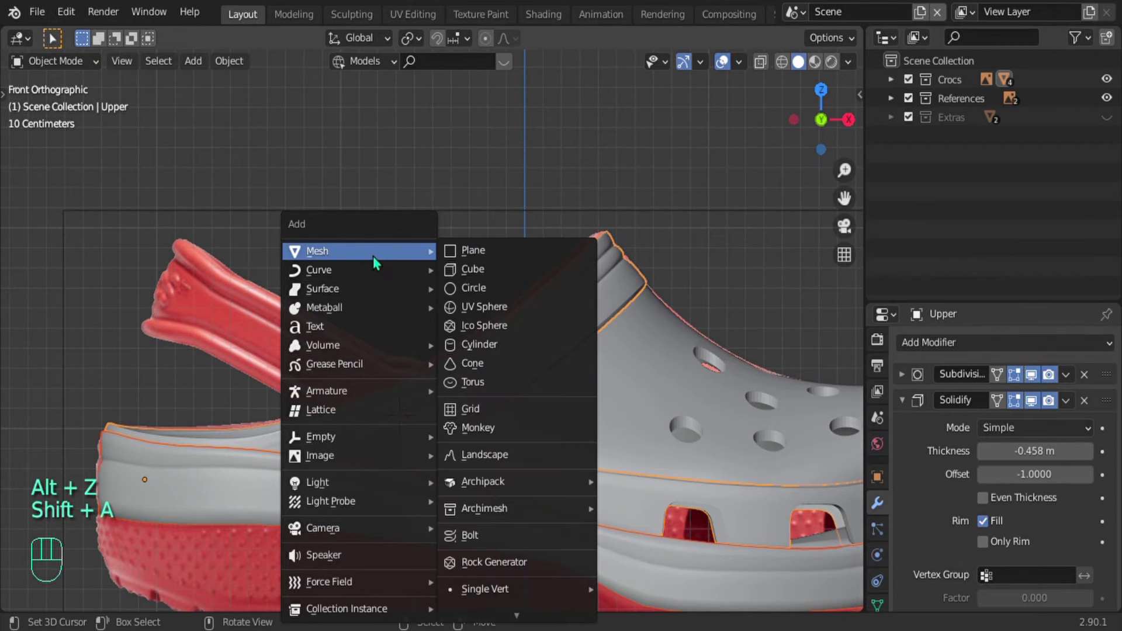
left_click(482, 345)
key("s")
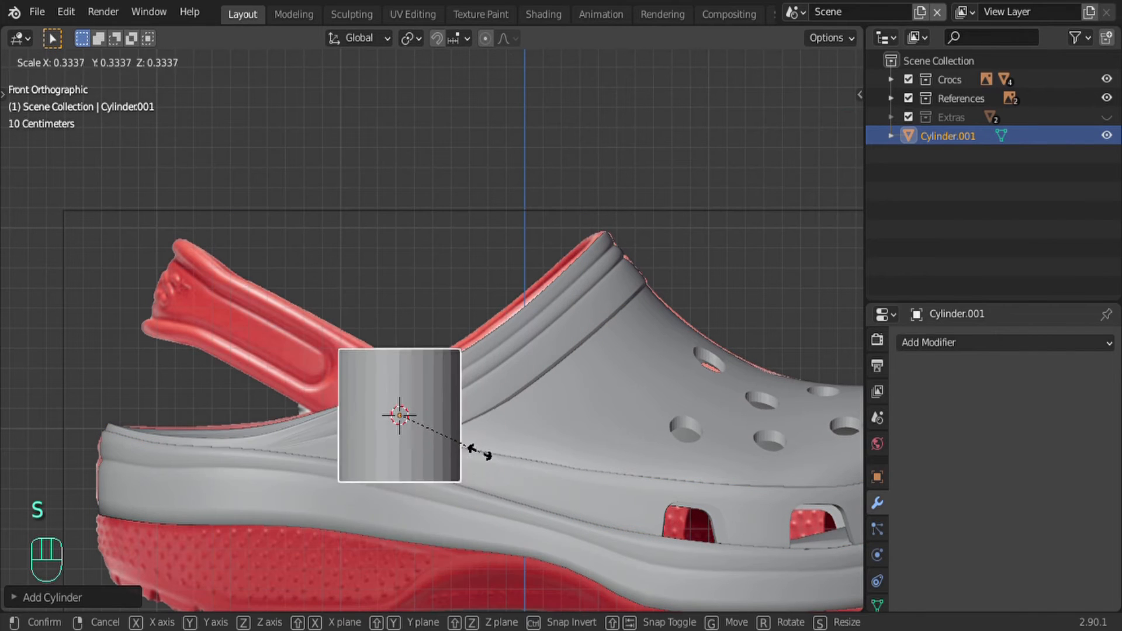
left_click(462, 444)
Step: Rotate the cylinder 90° about the global X axis so its round end faces the front view
key("alt+z")
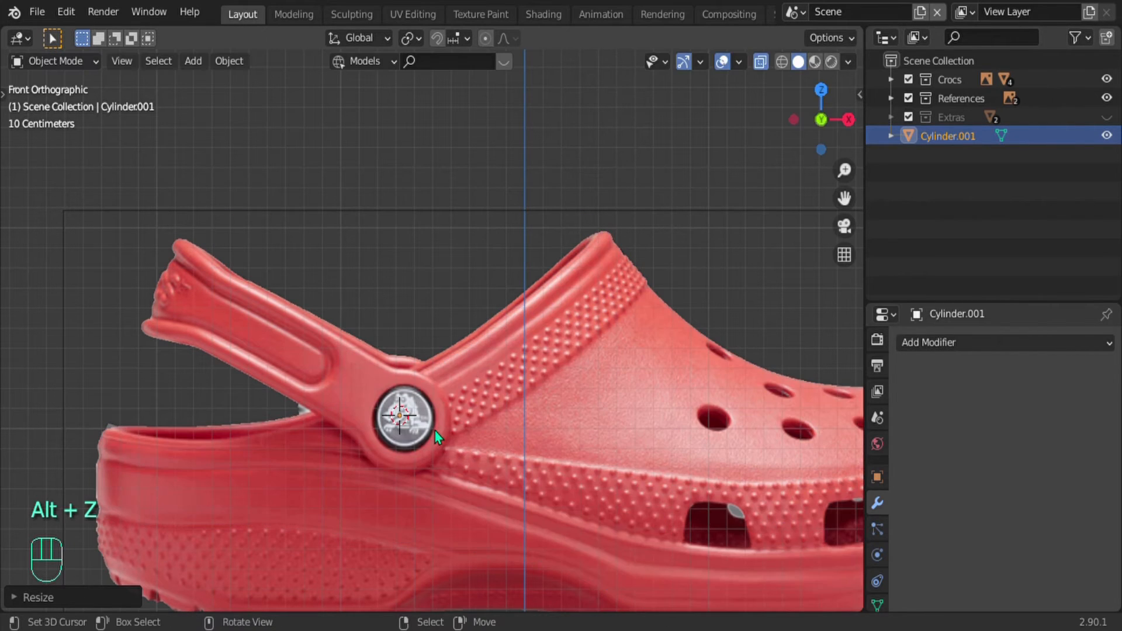
key("alt+z")
key("r")
key("x")
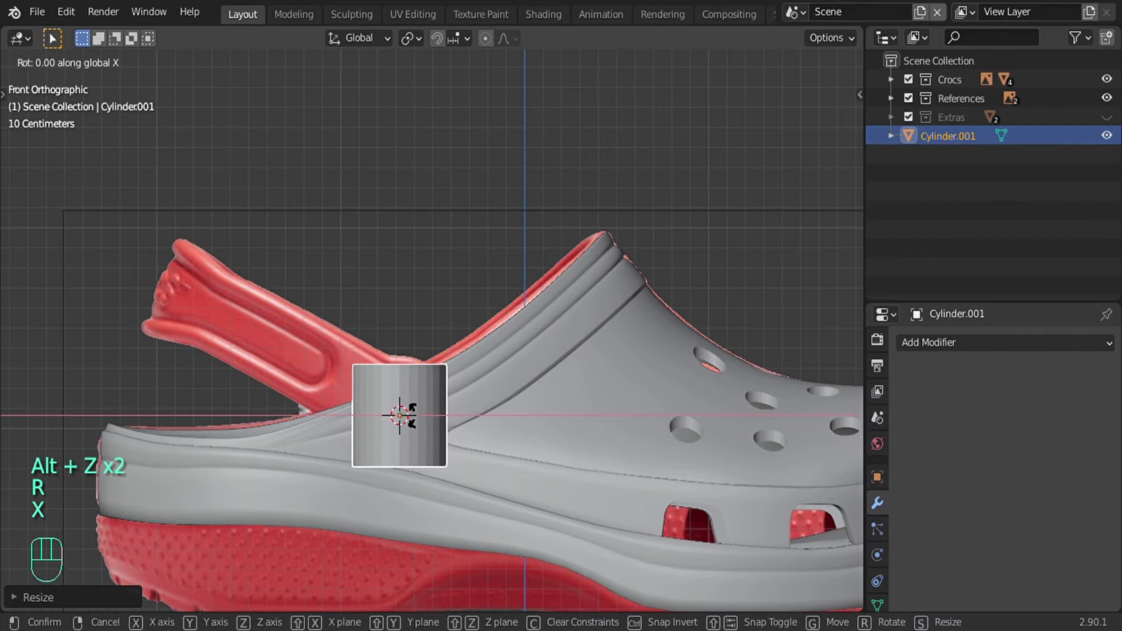
key("KP_9")
key("KP_0")
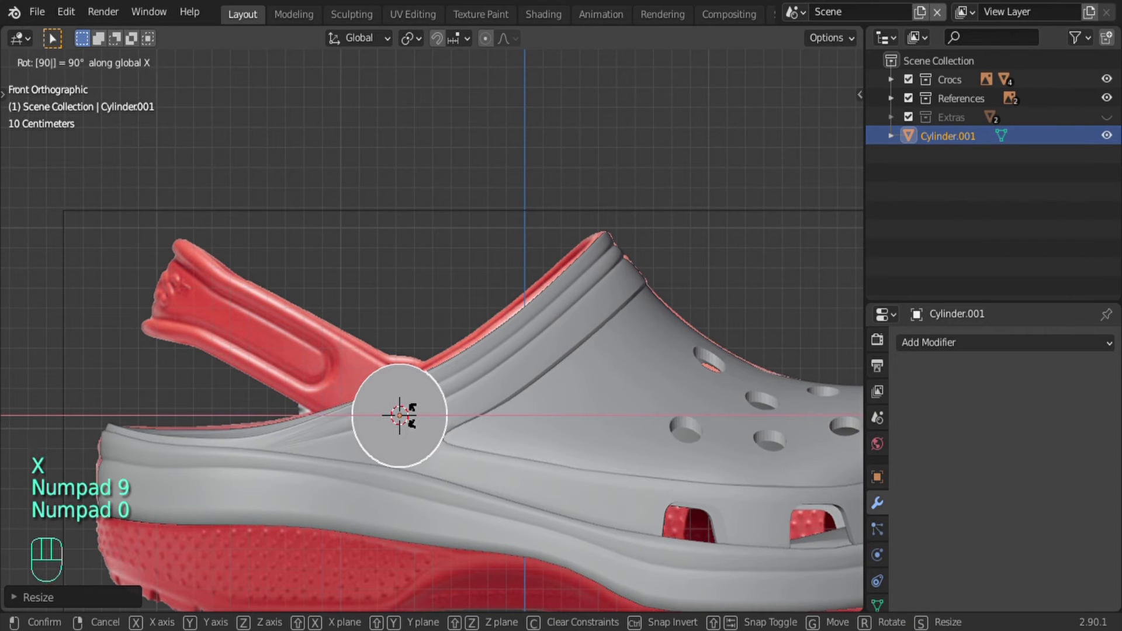
key("Return")
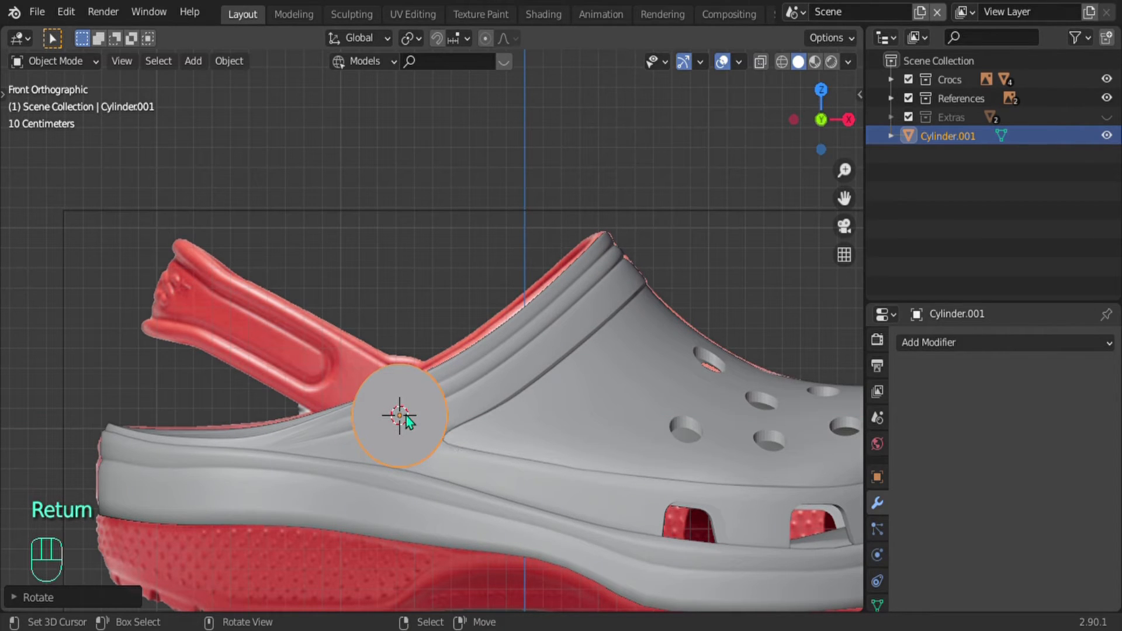
Step: Isolate the cylinder and the Lateral ref image in local view and move the cylinder over the rivet
left_click(243, 291, "shift")
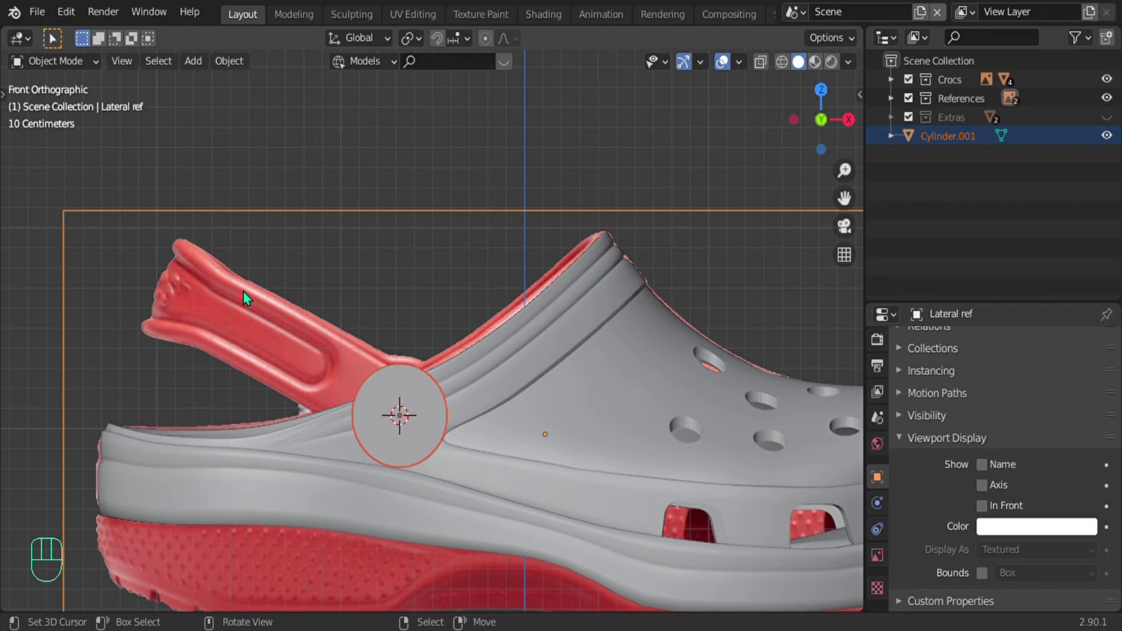
key("KP_Divide")
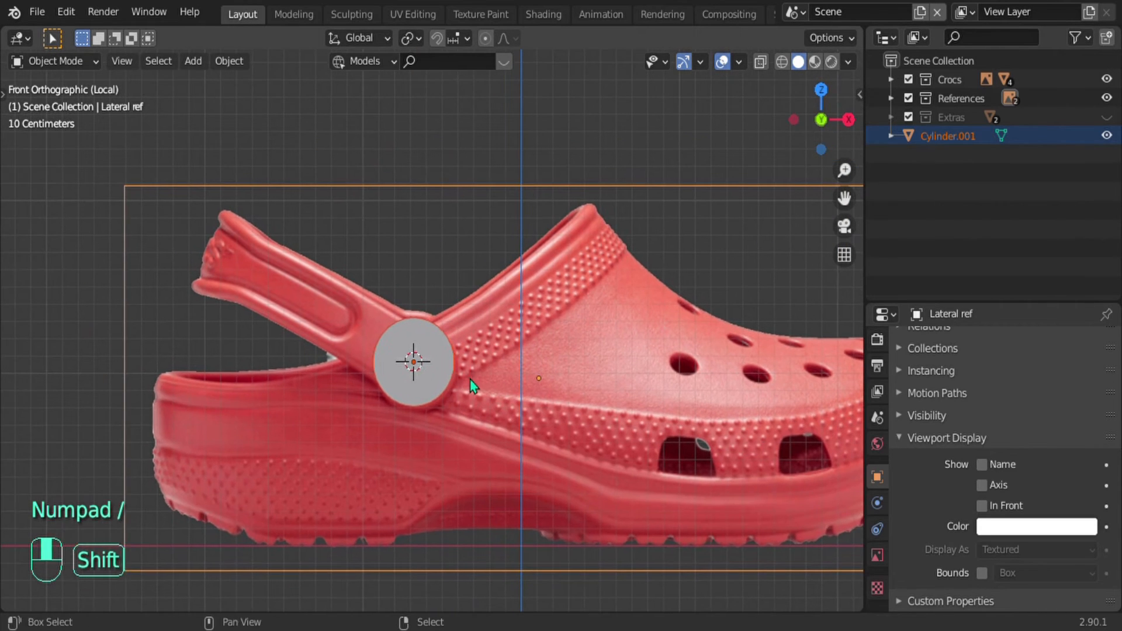
left_click(414, 374)
scroll(416, 368, "up", 2)
key("g")
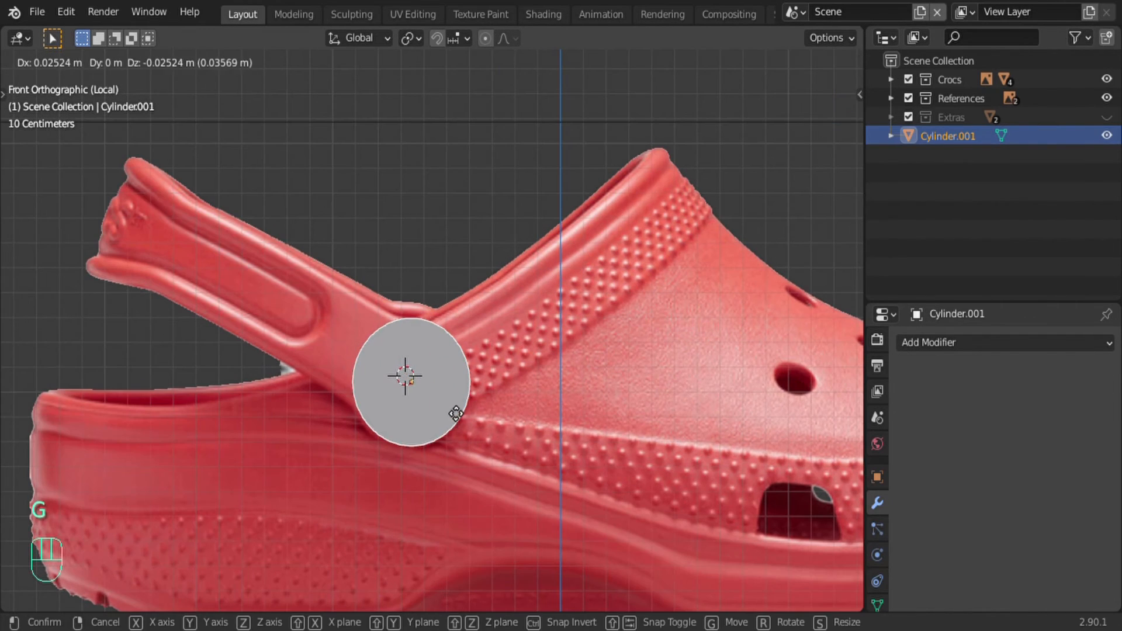
left_click(452, 414)
Step: In Edit Mode with X-ray display, shift the cylinder's whole mesh to centre it on the reference rivet
key("Tab")
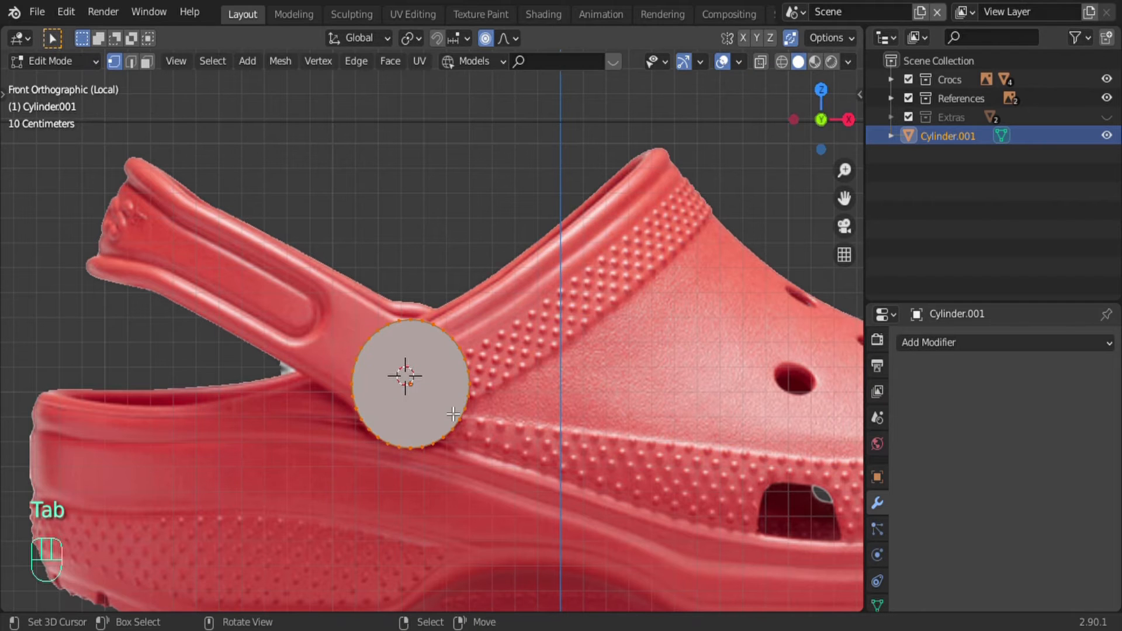
key("alt+z")
scroll(450, 415, "up", 2)
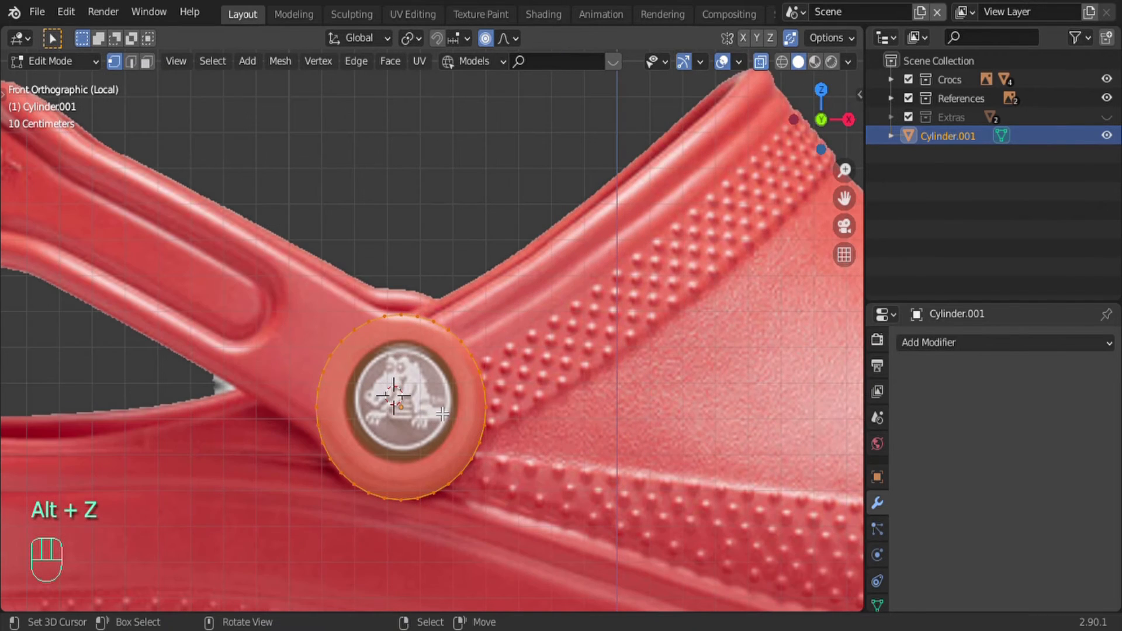
key("g")
left_click(443, 404)
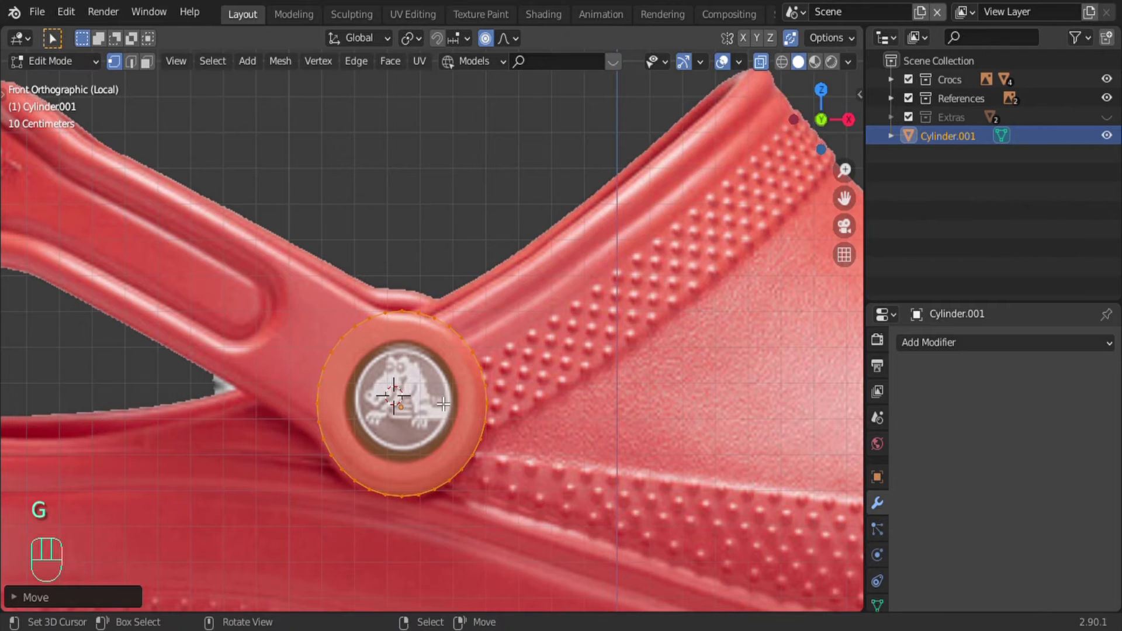
Step: Scale the cylinder's mesh along Y to flatten it into a thin disc
middle_click_drag(379, 380, 582, 470, "shift")
key("alt+z")
key("s")
key("y")
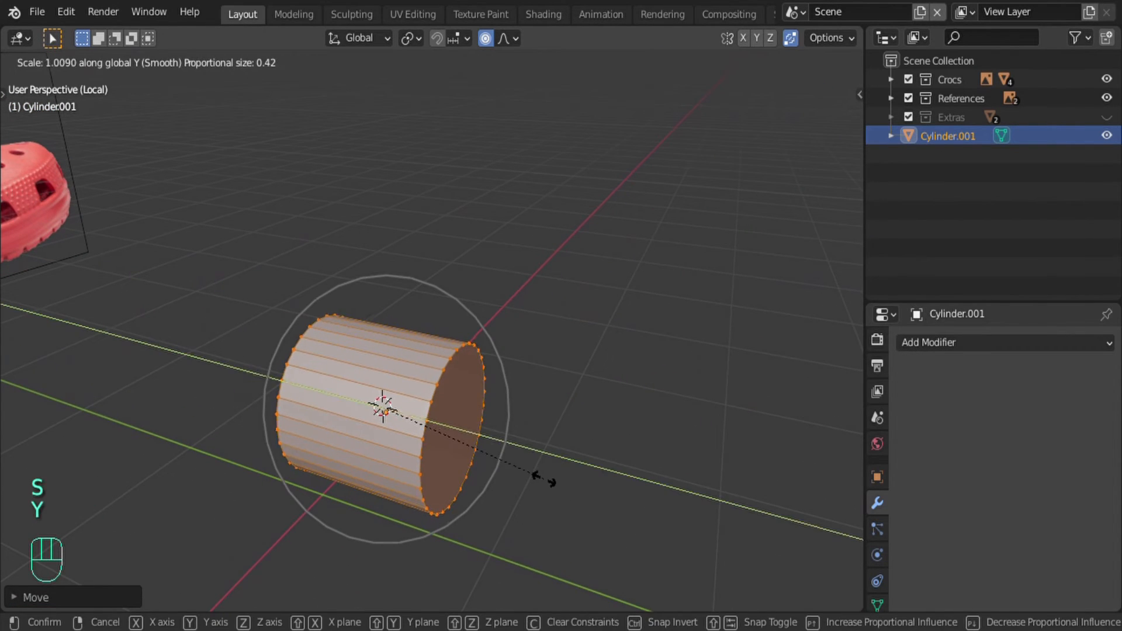
left_click(421, 425)
scroll(380, 403, "up", 4)
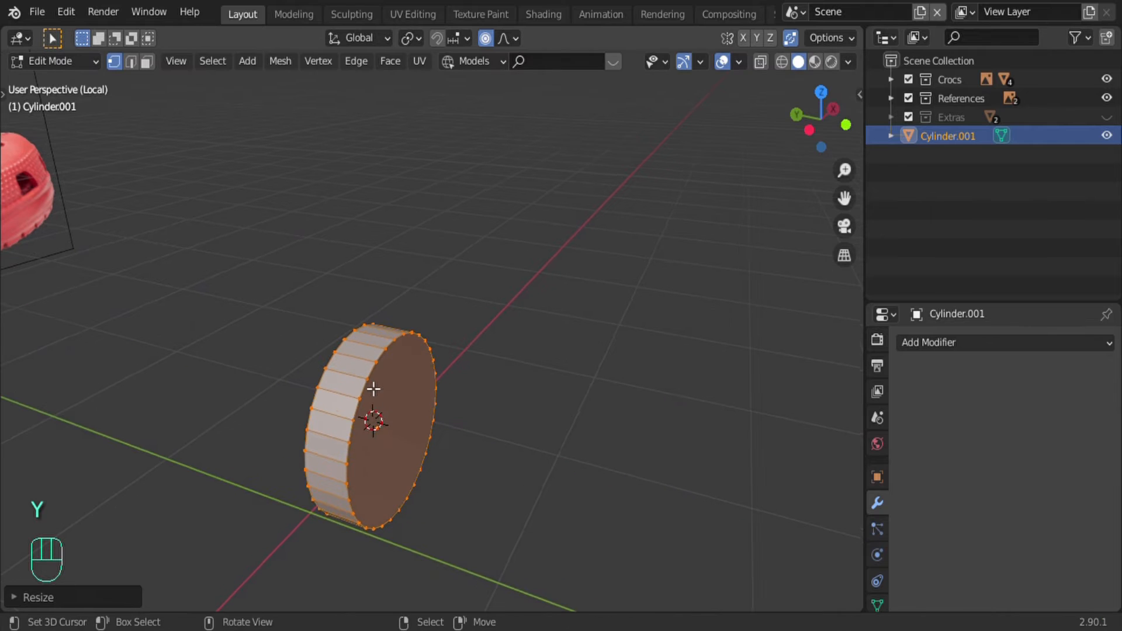
Step: Bevel both circular edge loops of the disc with 2 segments to round its rim
key("2")
left_click(414, 405, "alt")
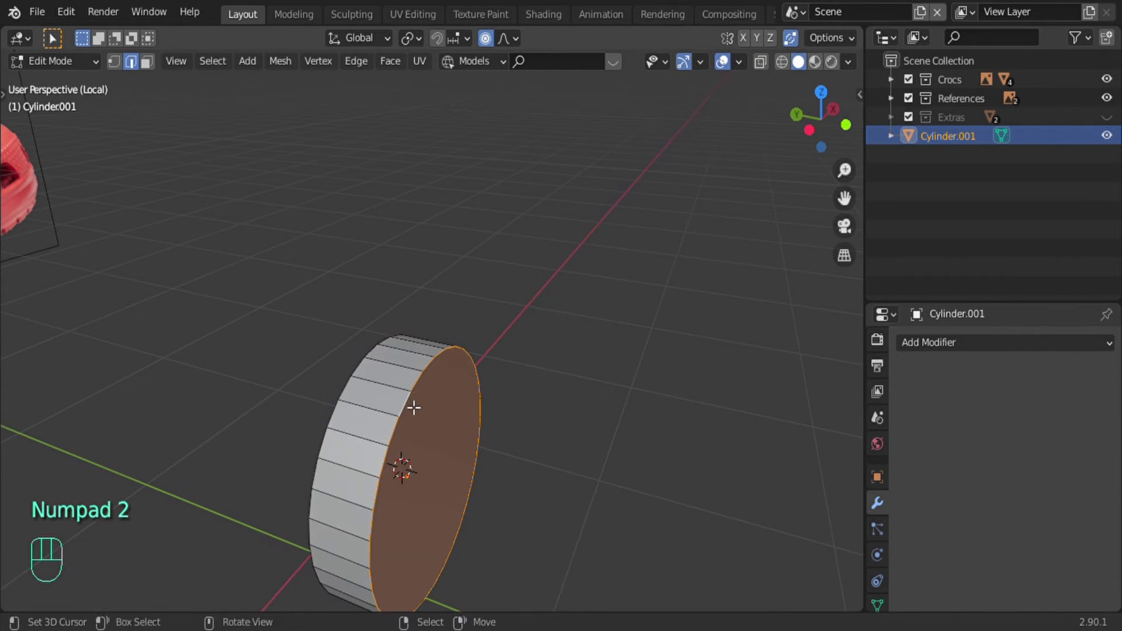
left_click(354, 383, "alt+shift")
middle_click_drag(351, 390, 448, 413)
key("ctrl+b")
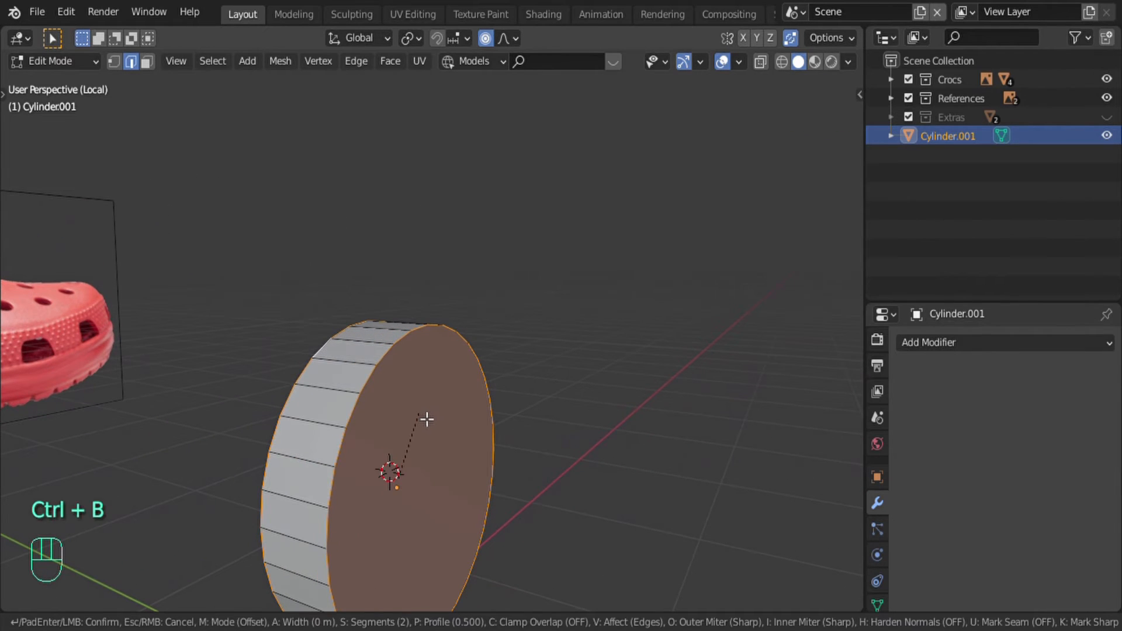
left_click(467, 417)
Step: Scale the front cap's edge loop by about 0.815 without proportional editing so it matches the rivet's dark logo ring
middle_click_drag(458, 419, 418, 445)
key("KP_2")
left_click(390, 388, "alt")
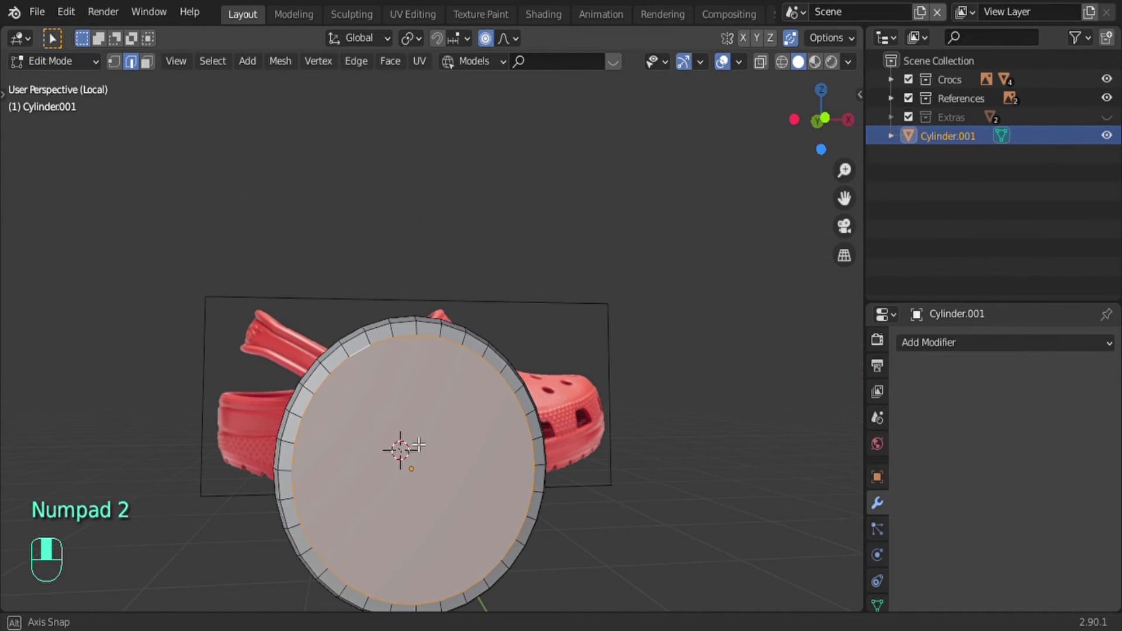
key("Tab")
key("KP_1")
key("Tab")
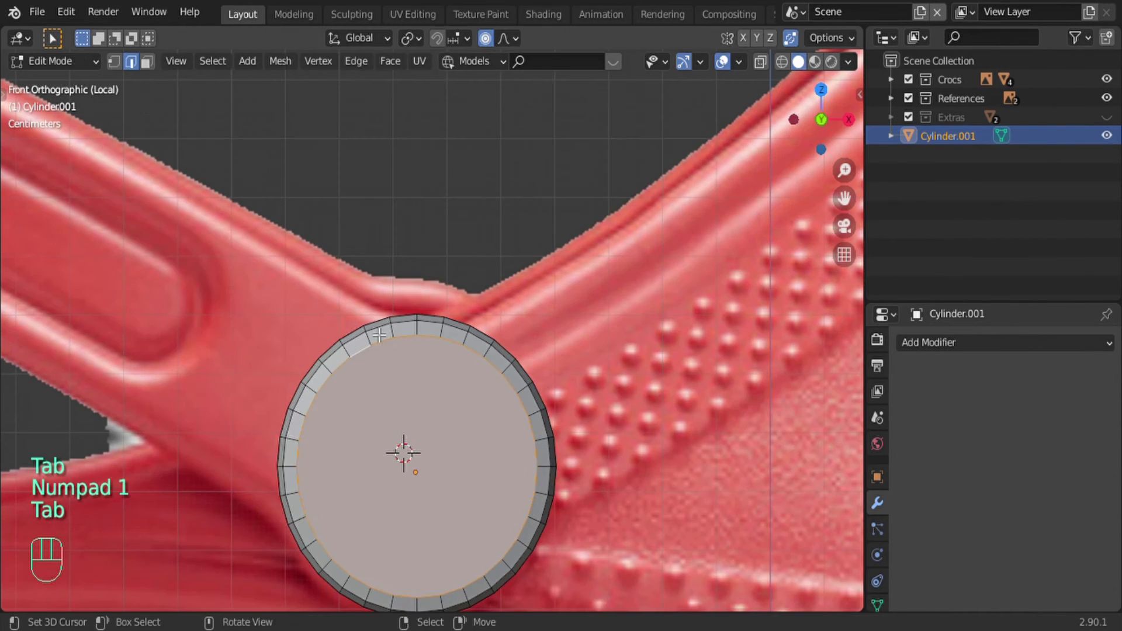
key("alt+z")
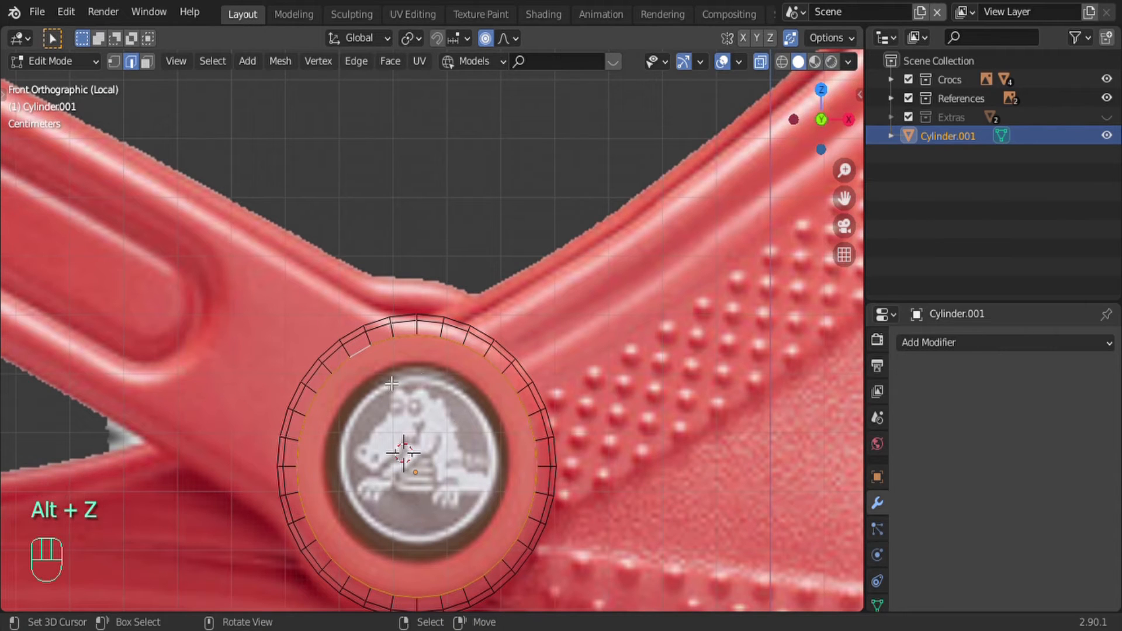
key("s")
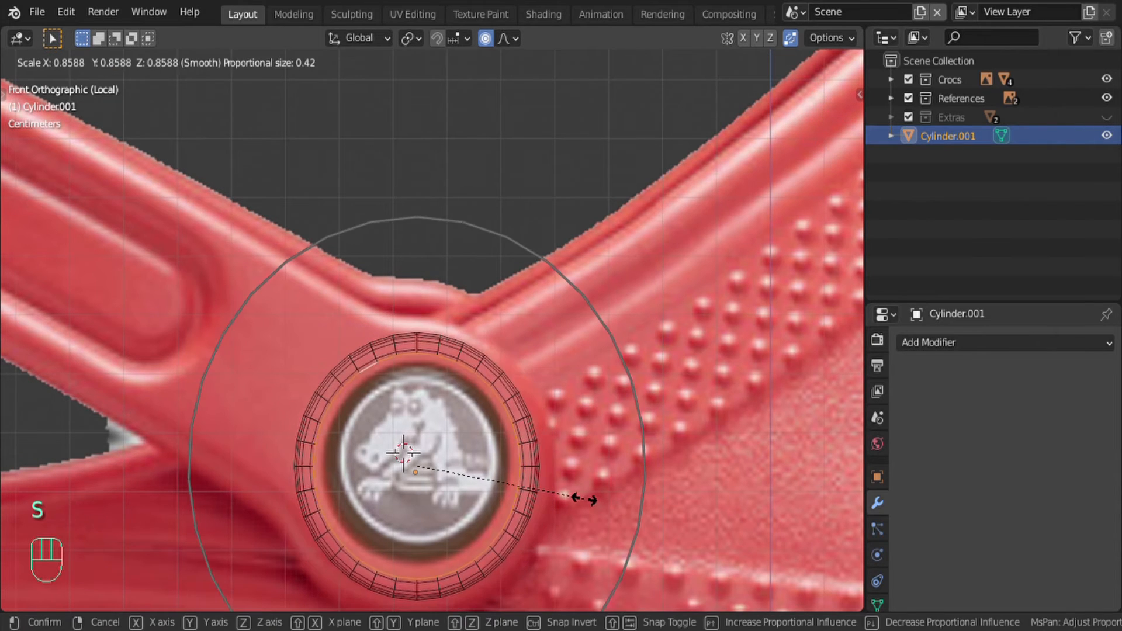
right_click(581, 496)
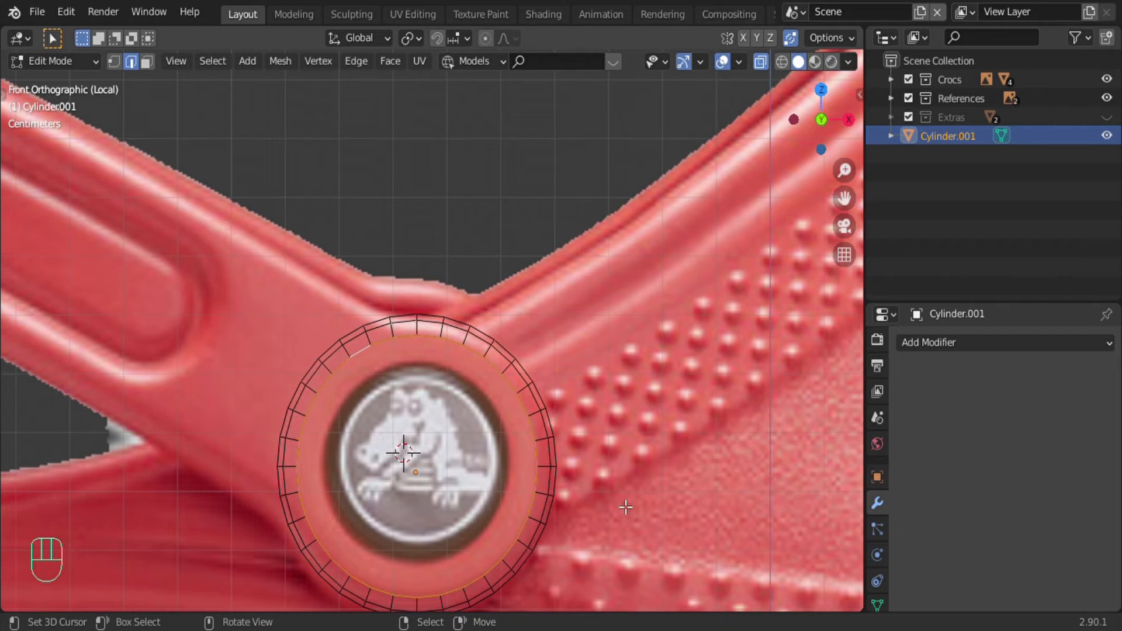
key("s")
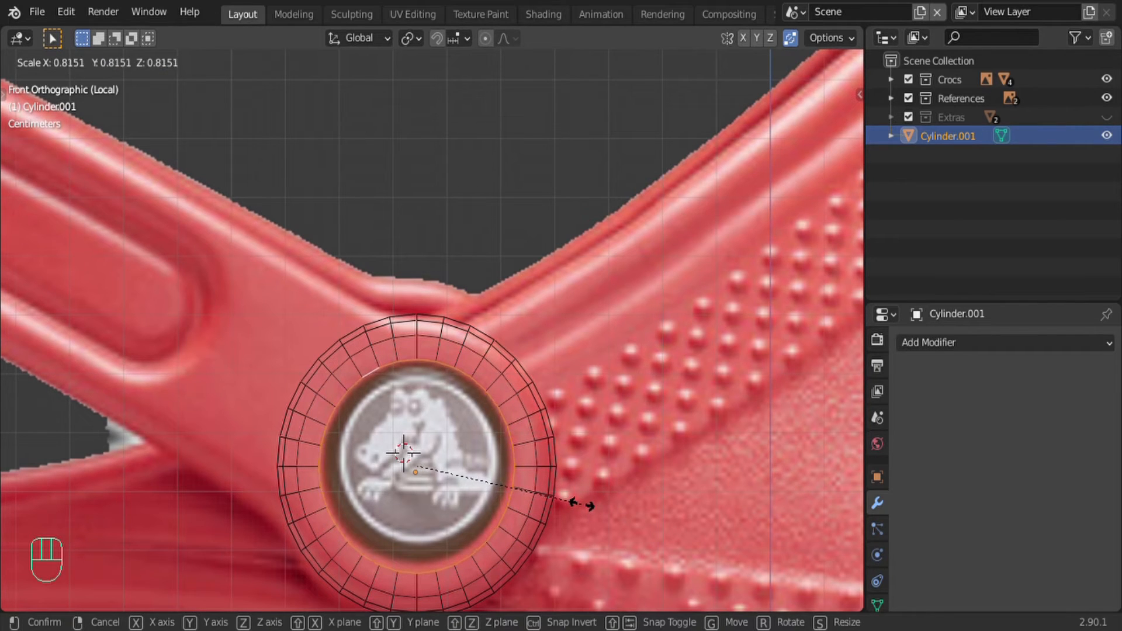
left_click(588, 509)
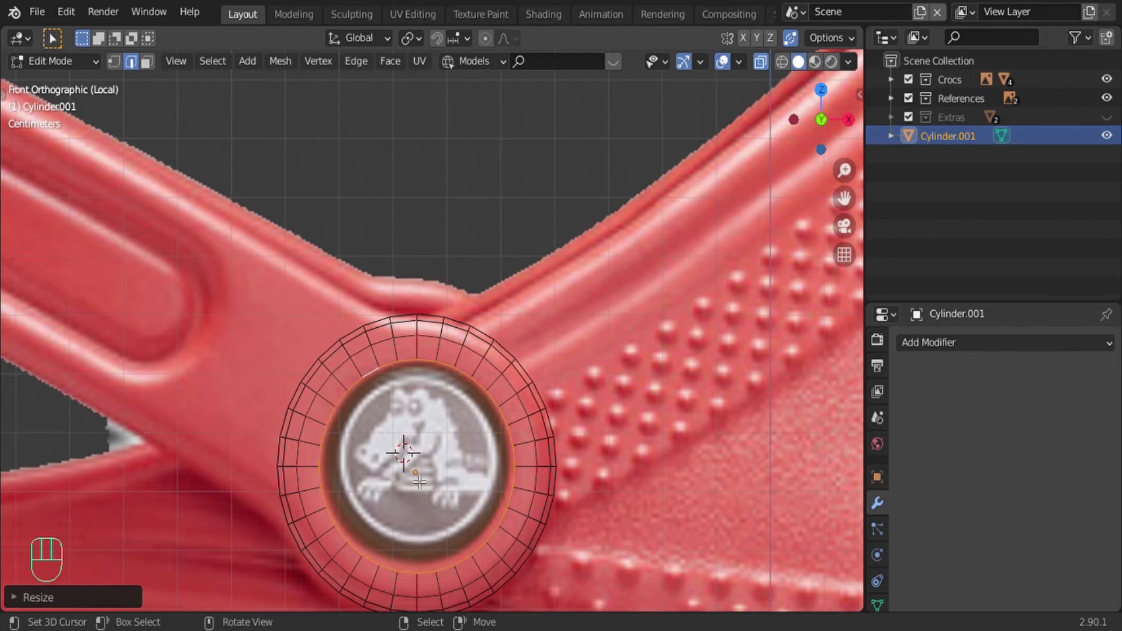
Step: Extrude the disc's front cap inward to form a shallow recess and crease the recess floor's edge loop by 1
middle_click_drag(419, 481, 483, 486)
key("alt+z")
key("e")
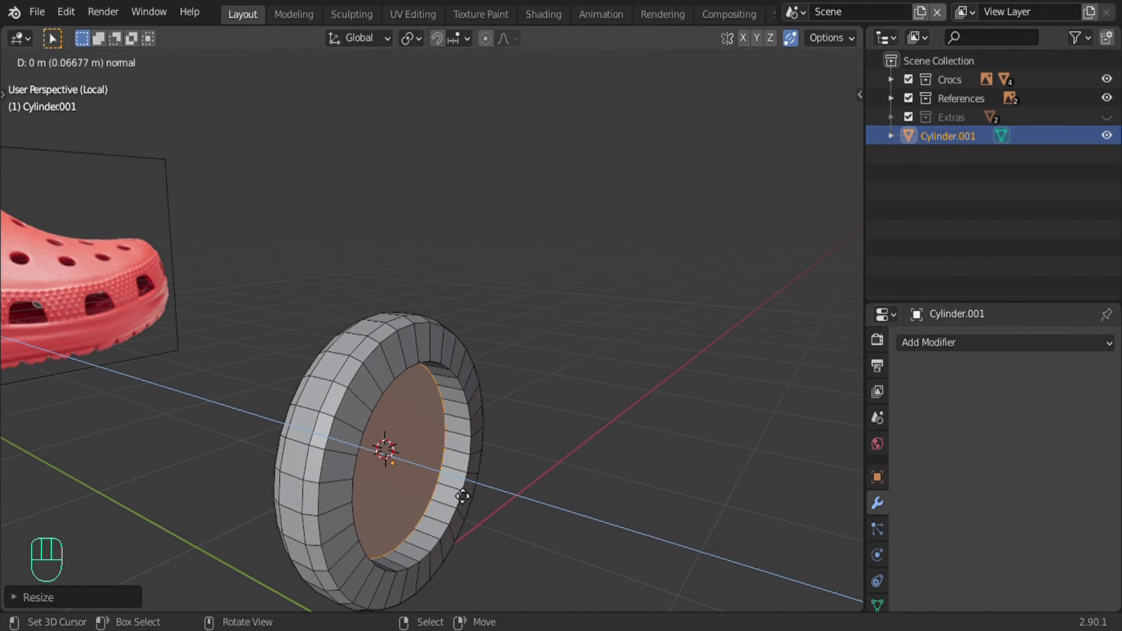
left_click(462, 496)
key("shift+e")
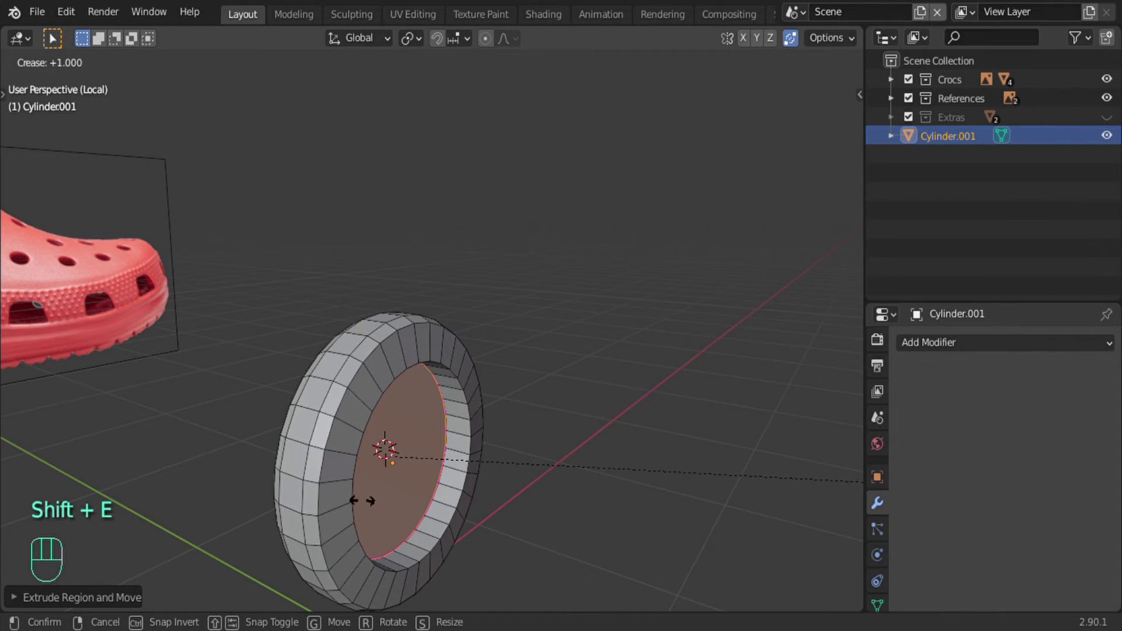
left_click(683, 463)
Step: Bevel the outer edge loop of the recess by about 0.024 m with 2 segments, then return to Object Mode
left_click(453, 369, "alt")
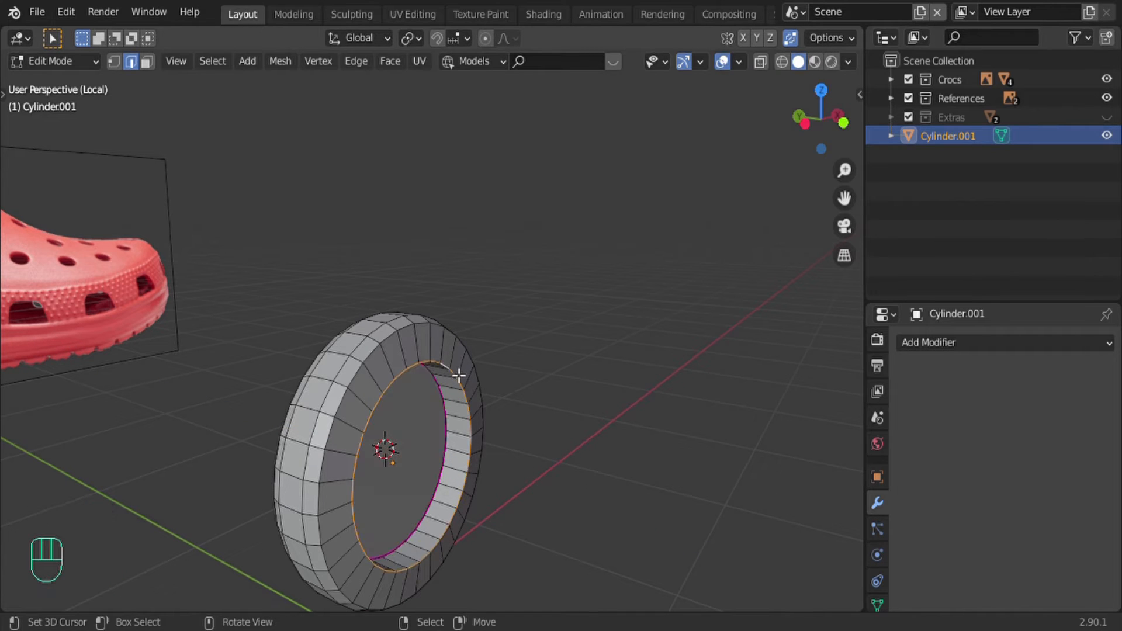
key("ctrl+b")
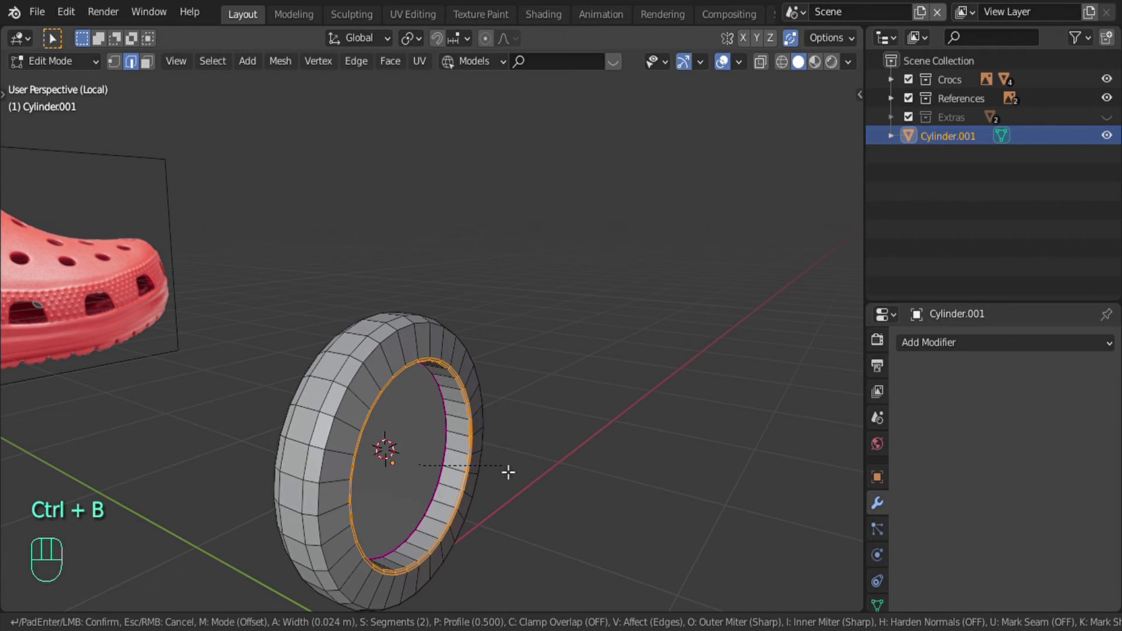
left_click(510, 469)
key("Tab")
middle_click_drag(496, 466, 420, 444)
Step: Shade the rivet smooth and enable Auto Smooth at 30° in its mesh normals settings
key("w")
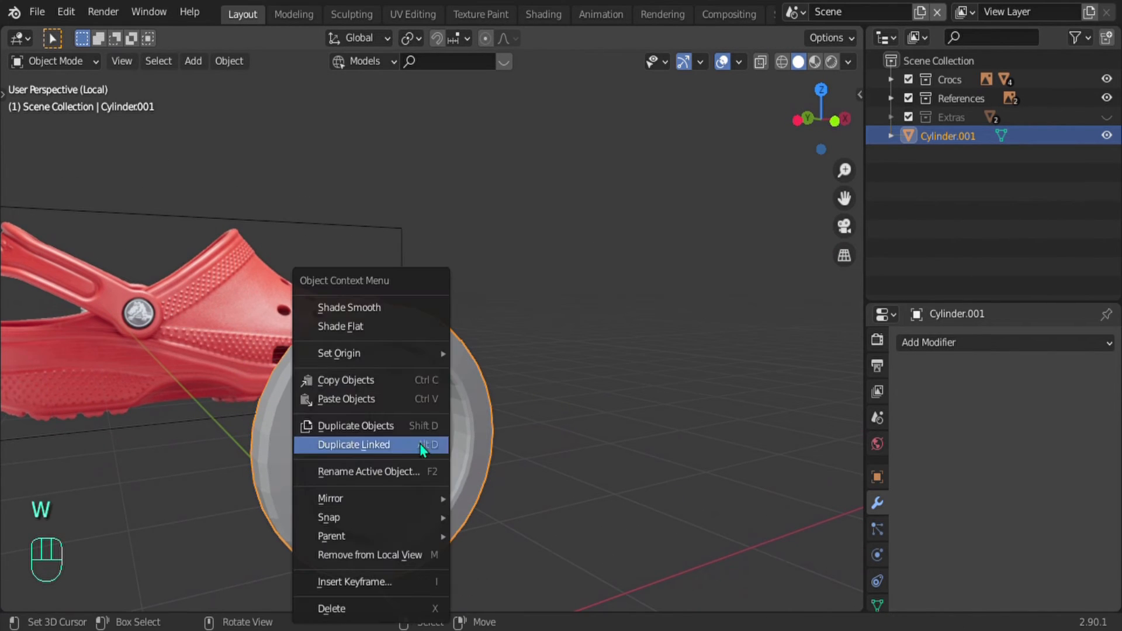
left_click(369, 302)
middle_click_drag(496, 424, 652, 517)
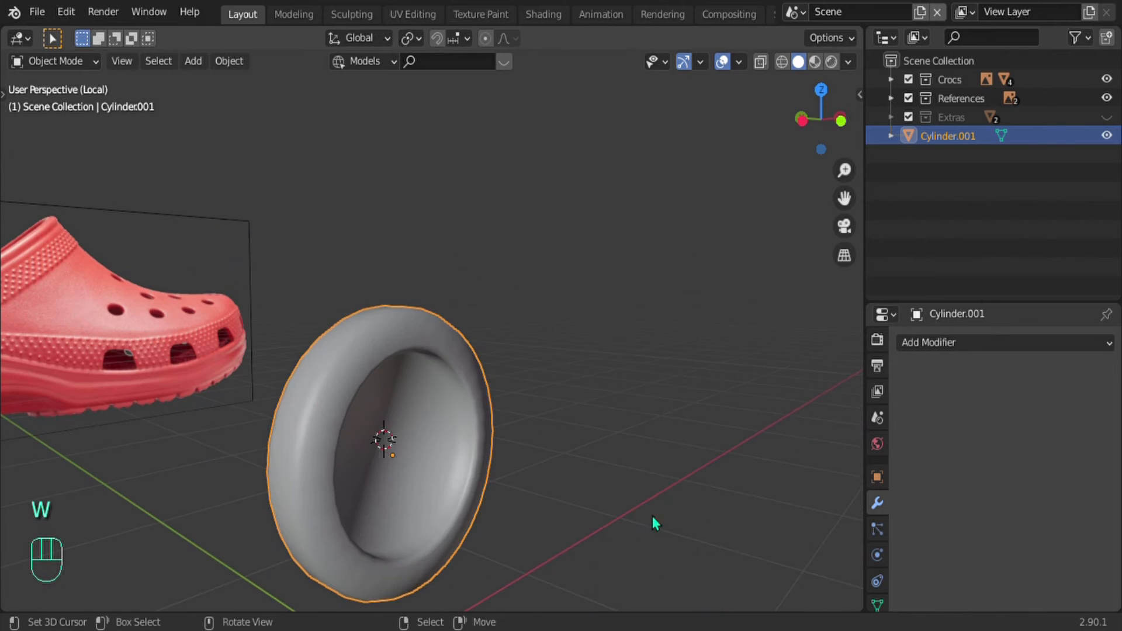
left_click(877, 604)
scroll(895, 584, "down", 2)
scroll(891, 583, "down", 2)
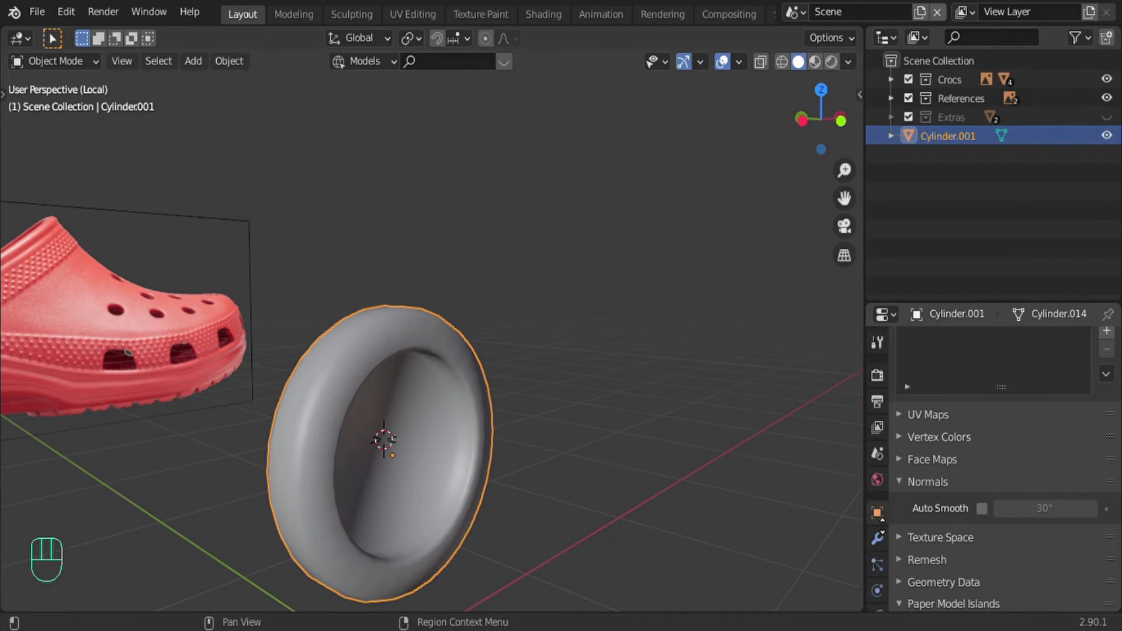
left_click(909, 299)
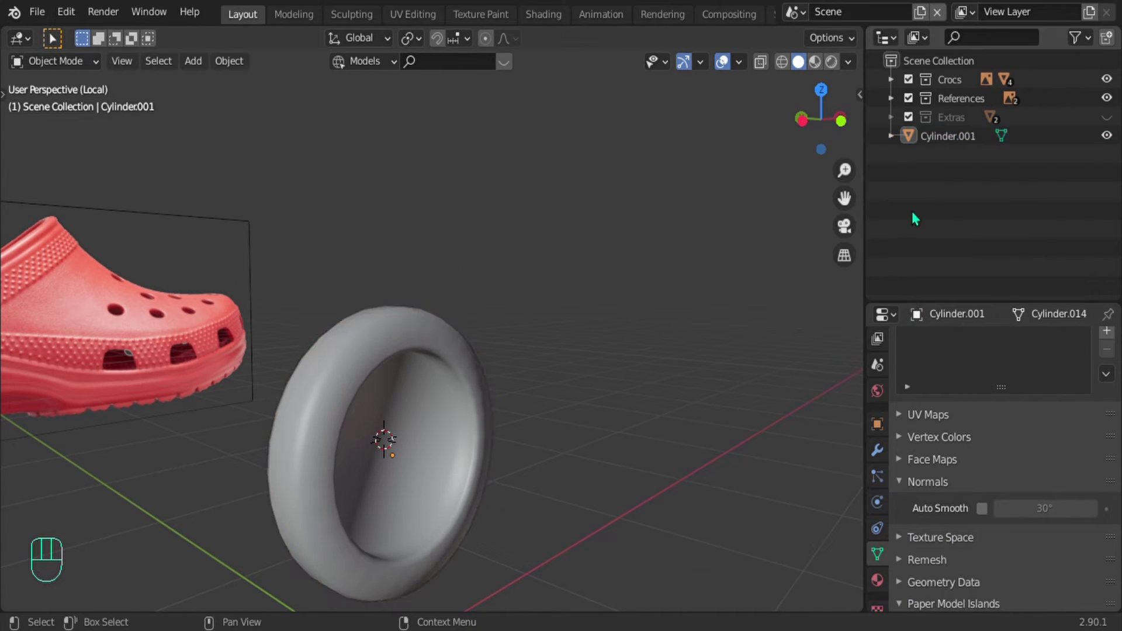
left_click_drag(911, 301, 911, 194)
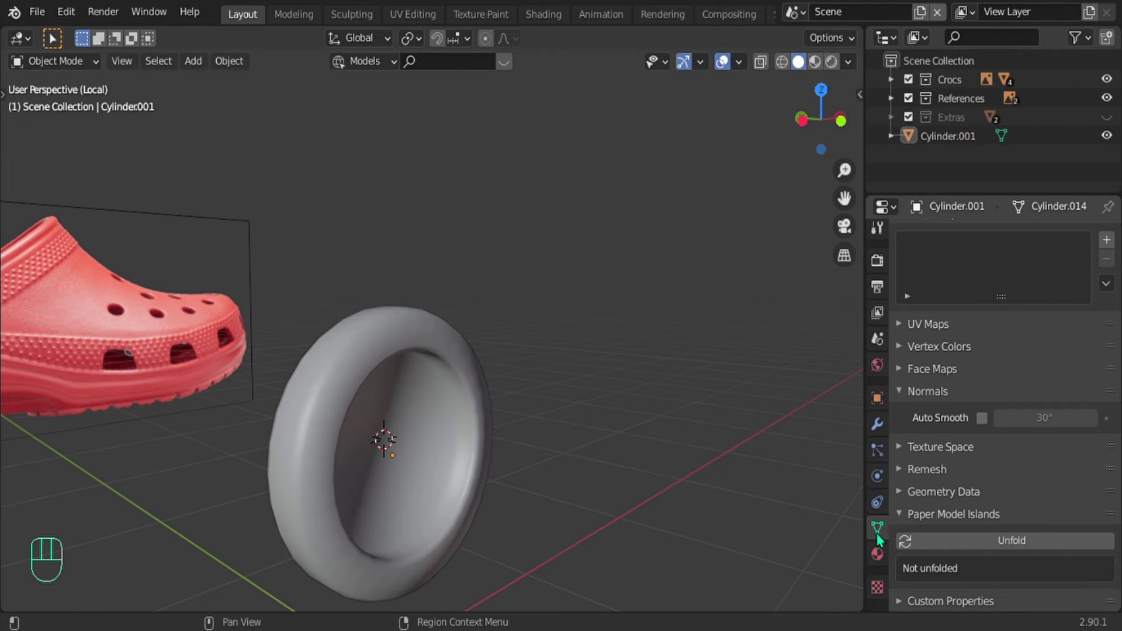
left_click(981, 418)
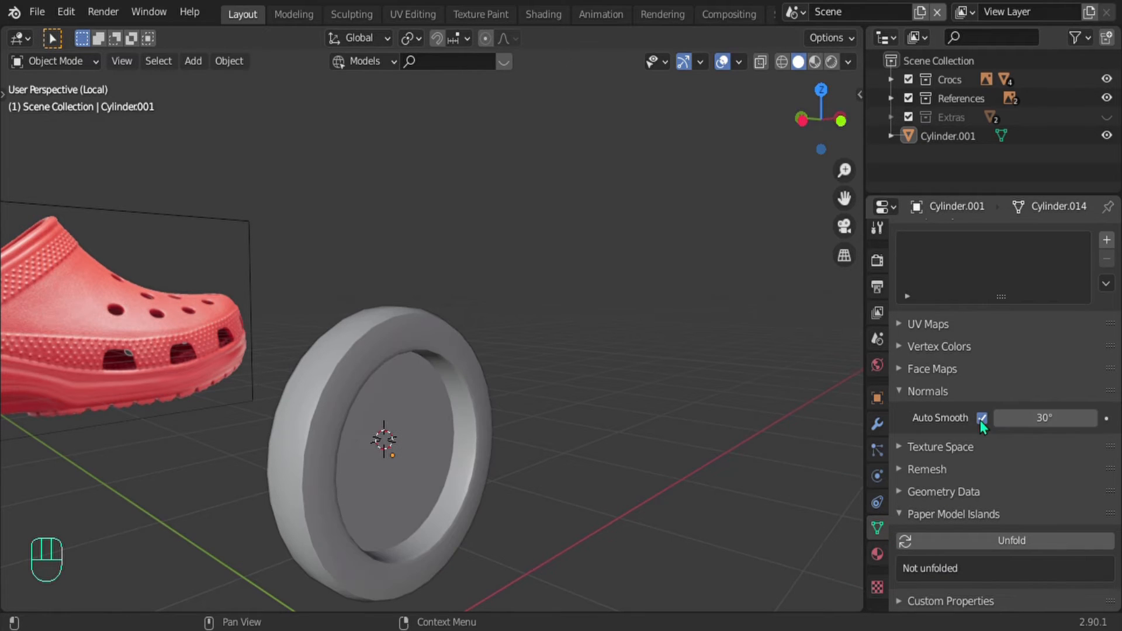
scroll(897, 394, "up", 2)
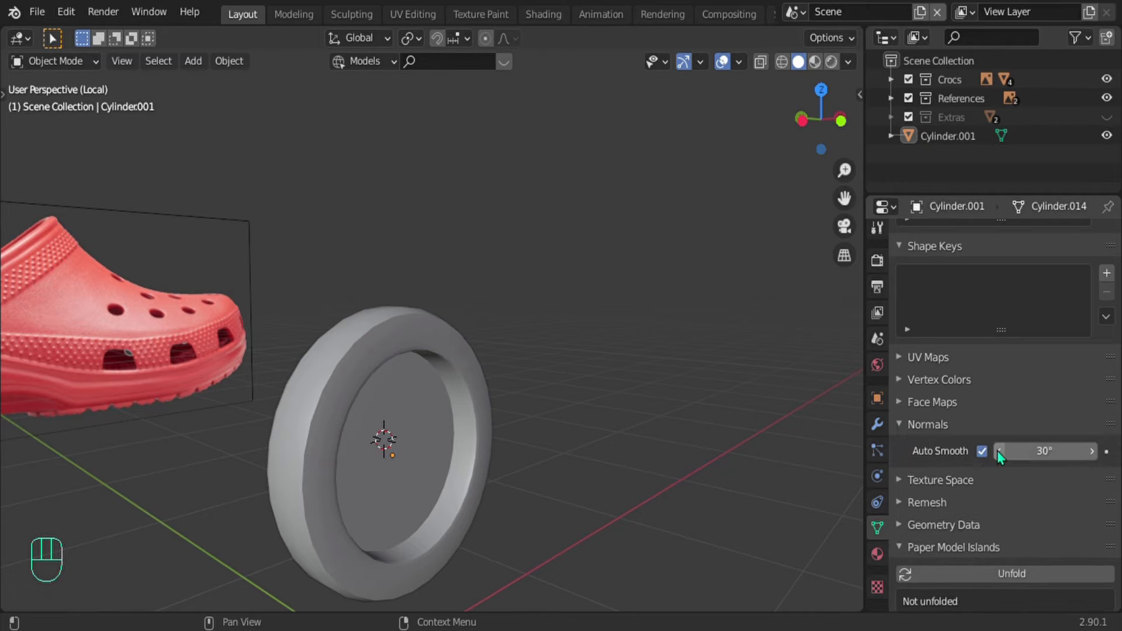
Step: In front view with X-ray in Edit Mode, select the outer rim vertices that mark the strap's upper and lower edges
middle_click_drag(185, 448, 455, 420)
key("KP_1")
scroll(387, 387, "down", 2)
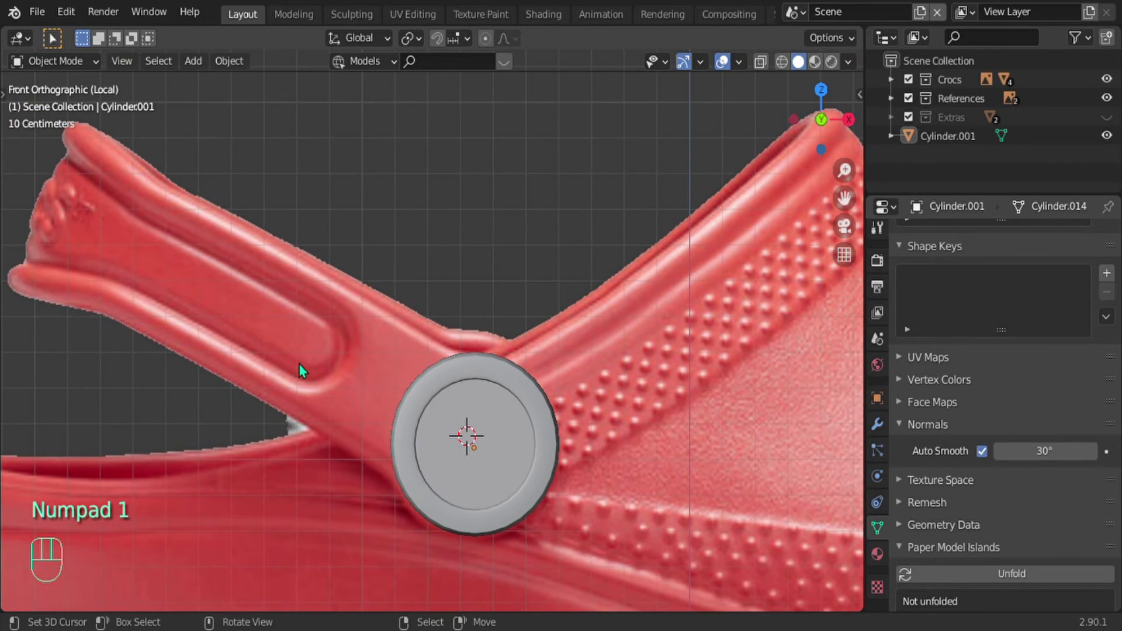
middle_click_drag(444, 372, 506, 396, "shift")
key("Tab")
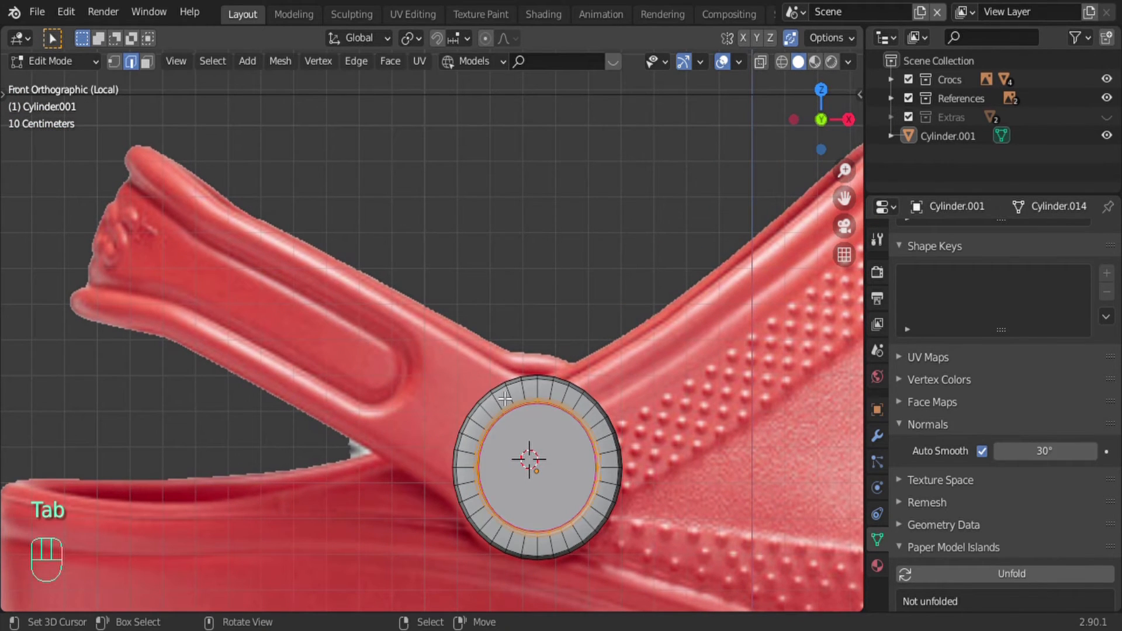
key("alt+z")
scroll(519, 418, "up", 2)
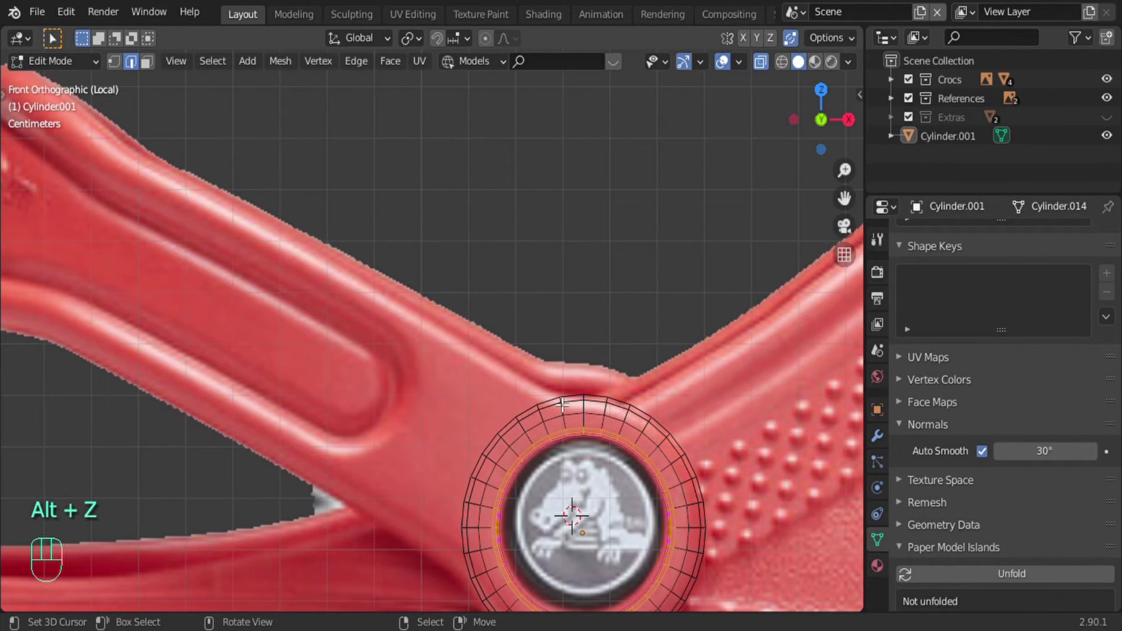
key("1")
left_click_drag(566, 399, 565, 418)
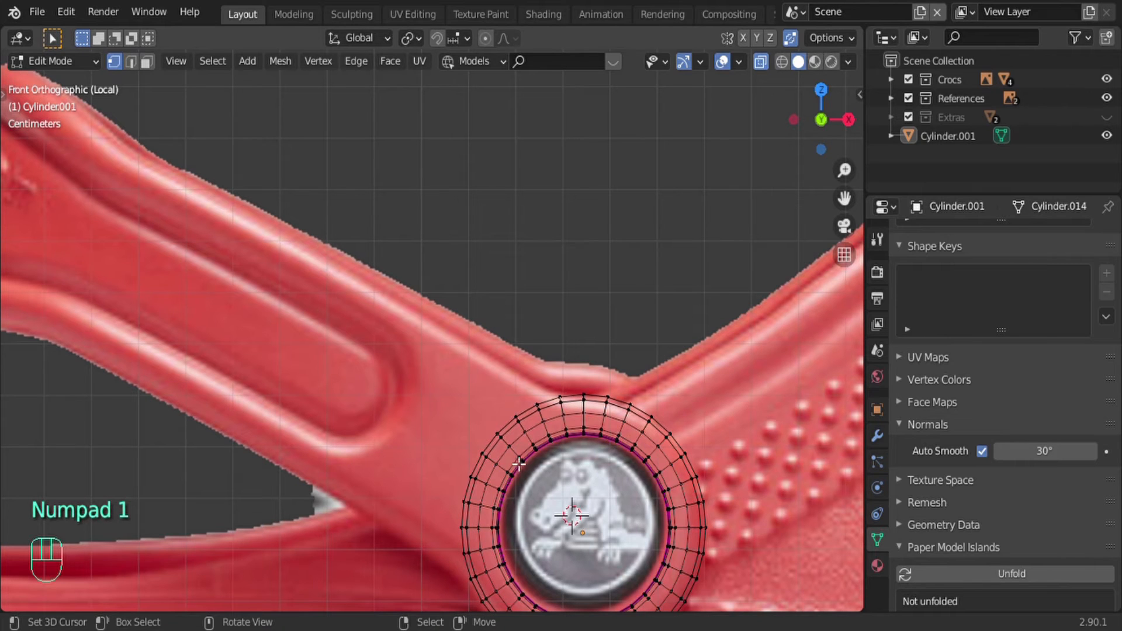
middle_click_drag(520, 461, 526, 356, "shift")
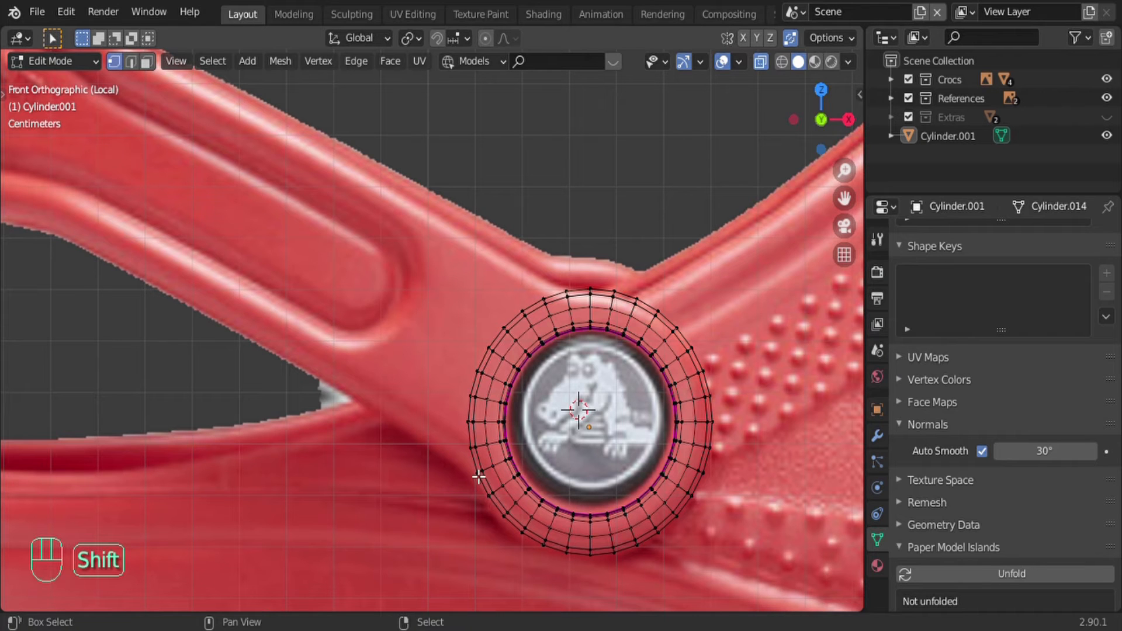
Step: Turn off X-ray and select the continuous run of outer side faces between the two marked rim points
key("alt+z")
middle_click_drag(507, 496, 677, 453)
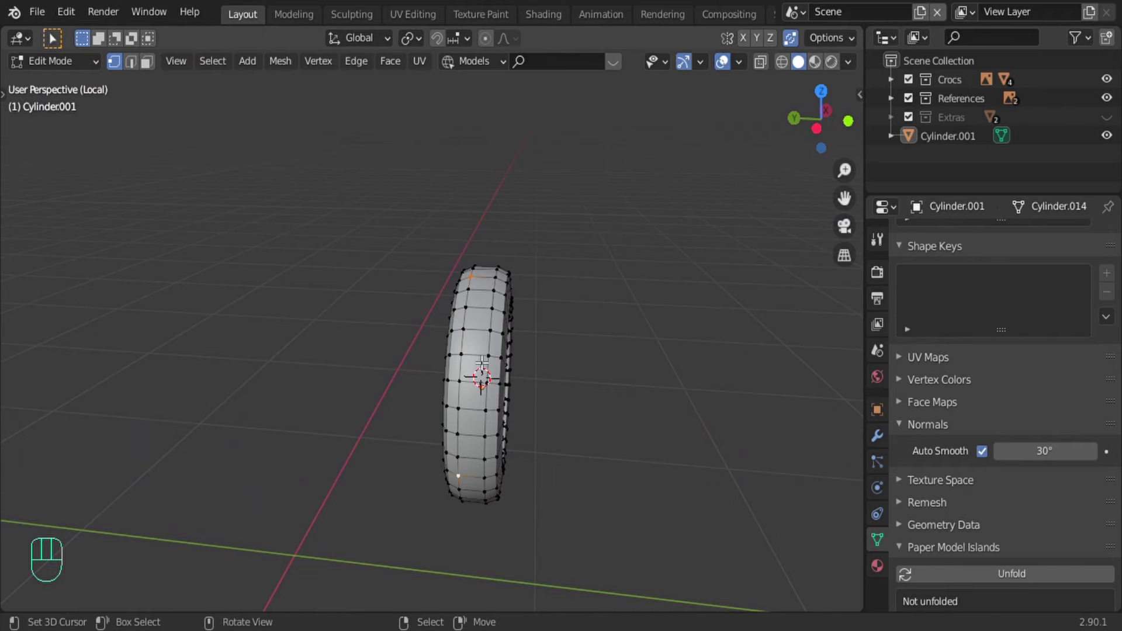
key("3")
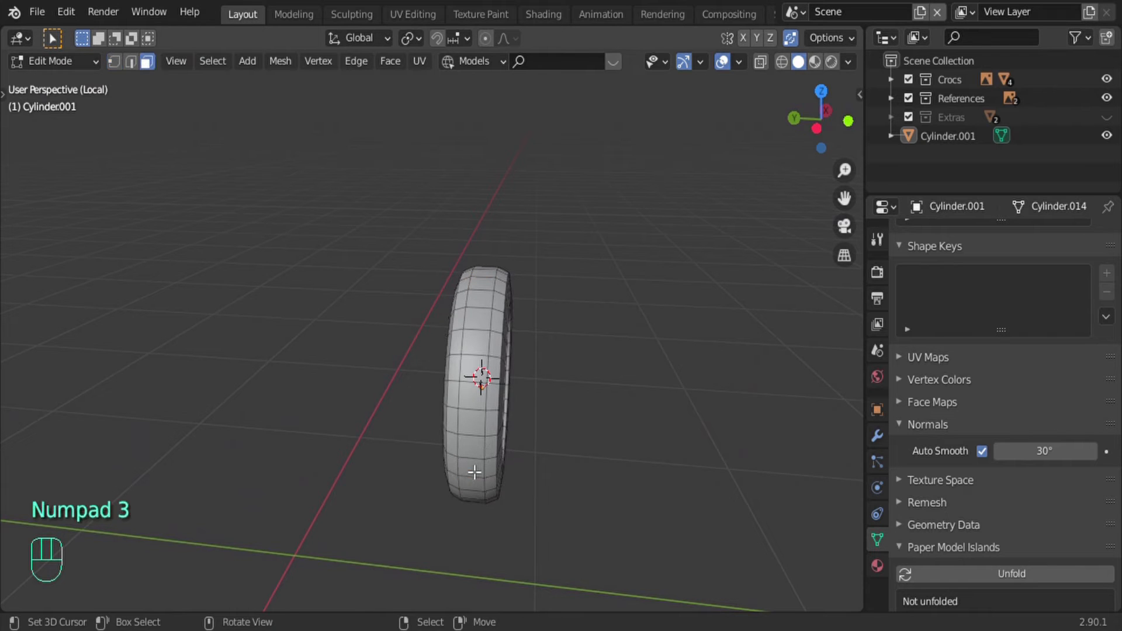
left_click(503, 312, "ctrl")
middle_click_drag(504, 312, 388, 370)
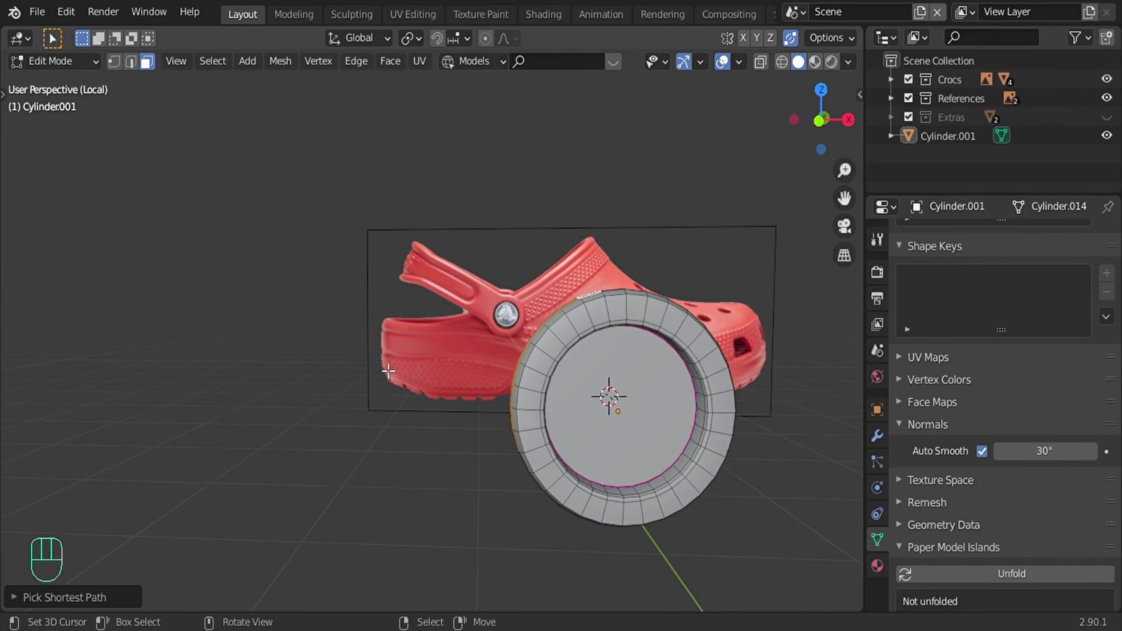
Step: Extrude the selected rim faces along the reference strap to its far end in front view
key("Tab")
key("KP_1")
key("Tab")
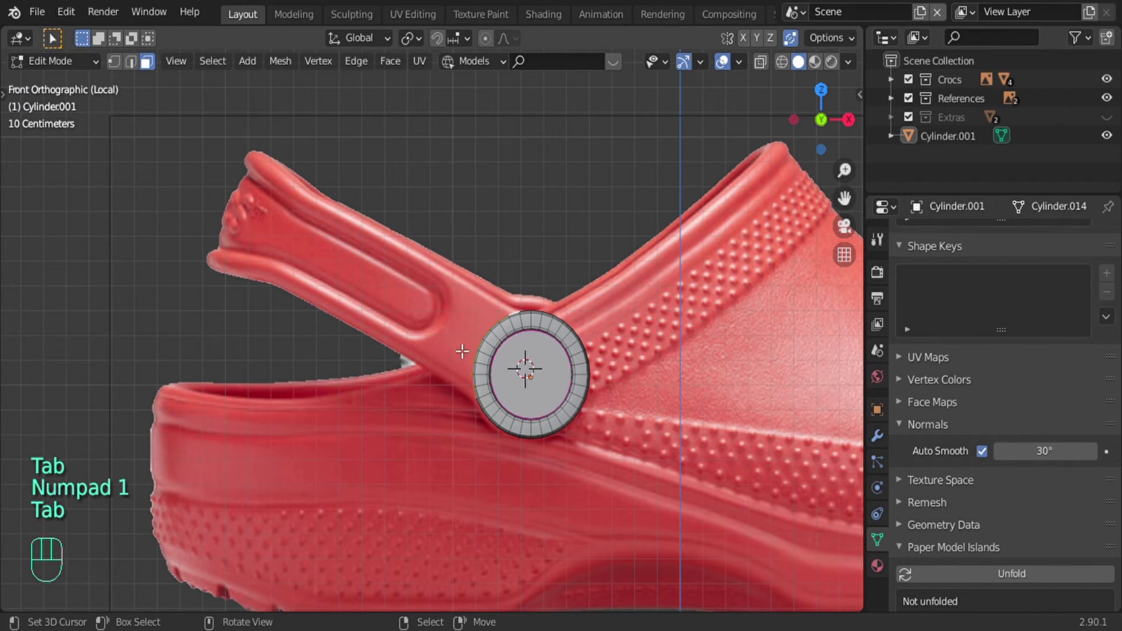
key("e")
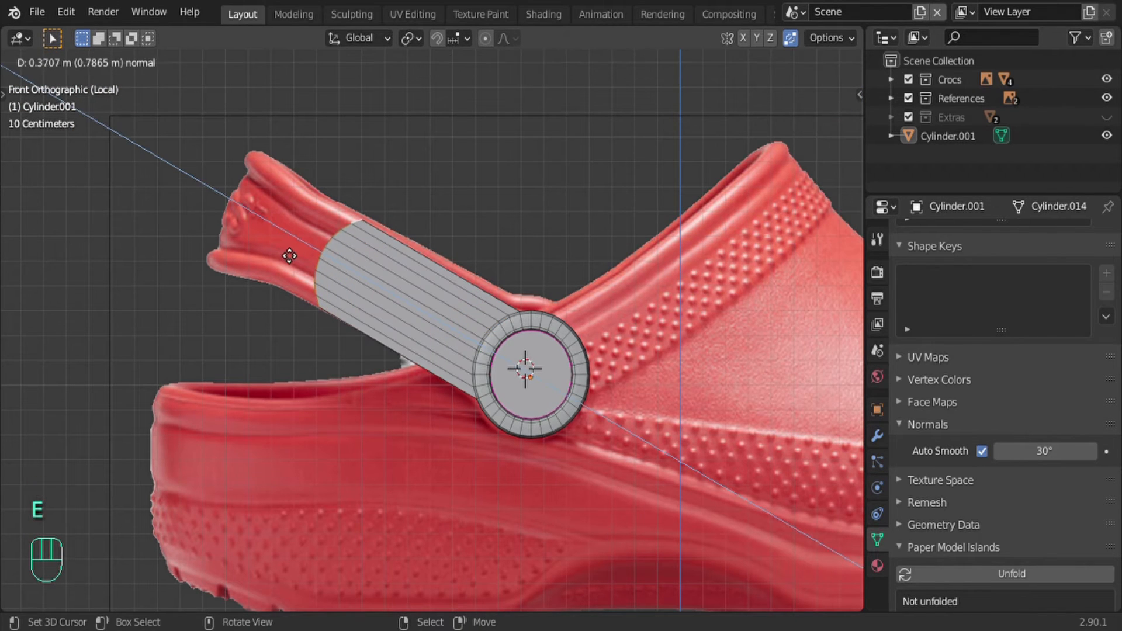
left_click(187, 221)
middle_click_drag(187, 221, 343, 306)
key("Tab")
key("KP_1")
middle_click_drag(388, 345, 448, 409, "shift")
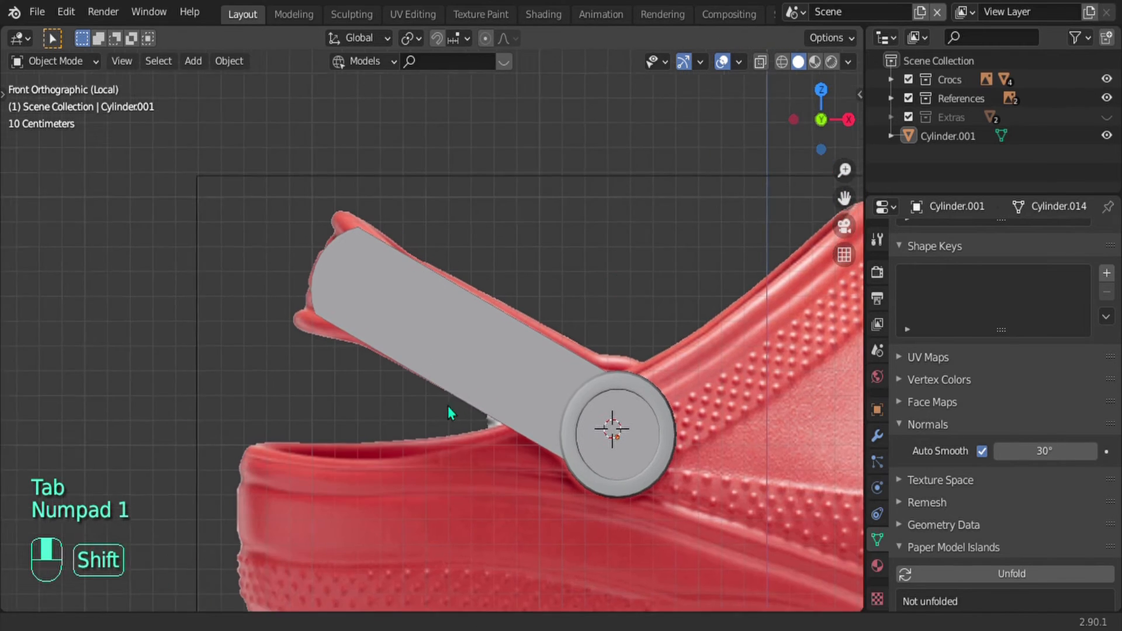
scroll(396, 322, "up", 1)
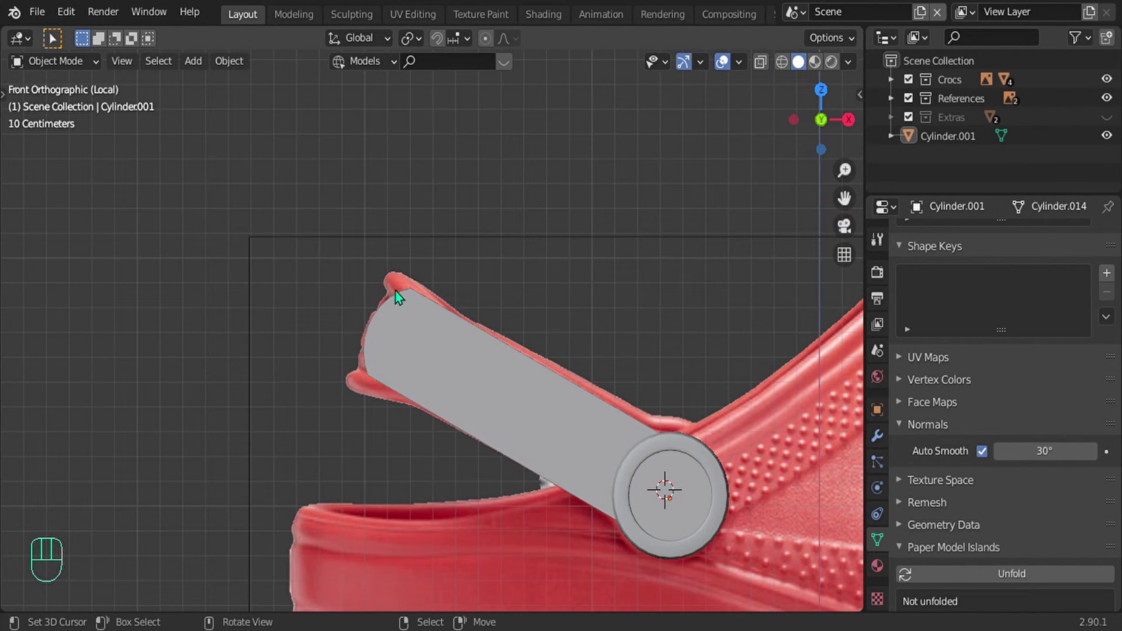
Step: Flatten the strap's curved end faces by scaling them to 0 along X
key("Tab")
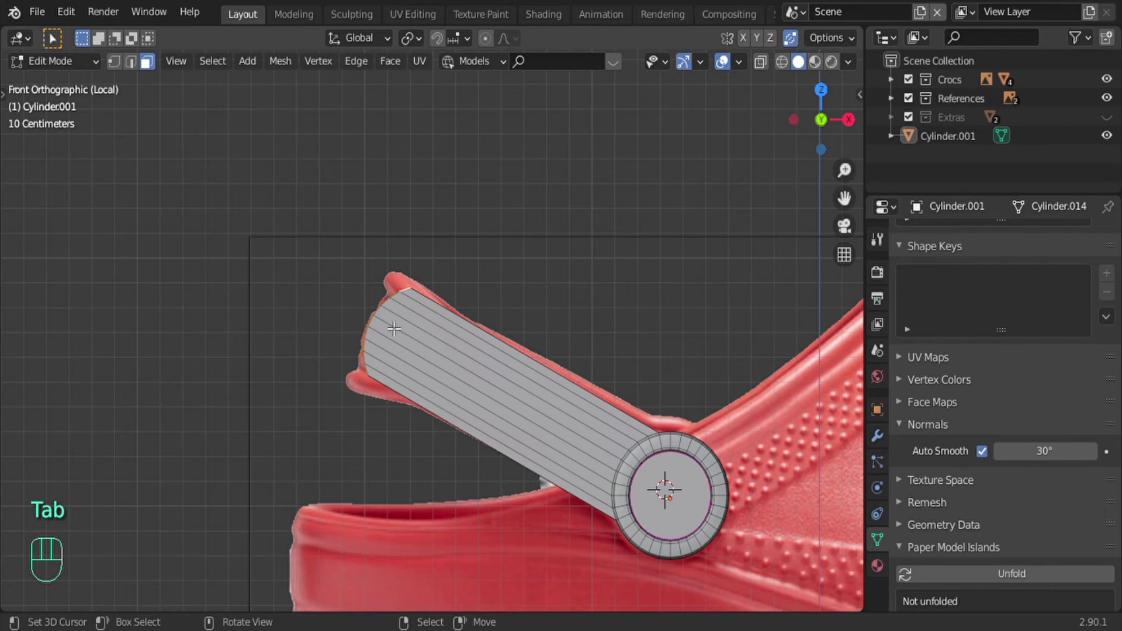
key("s")
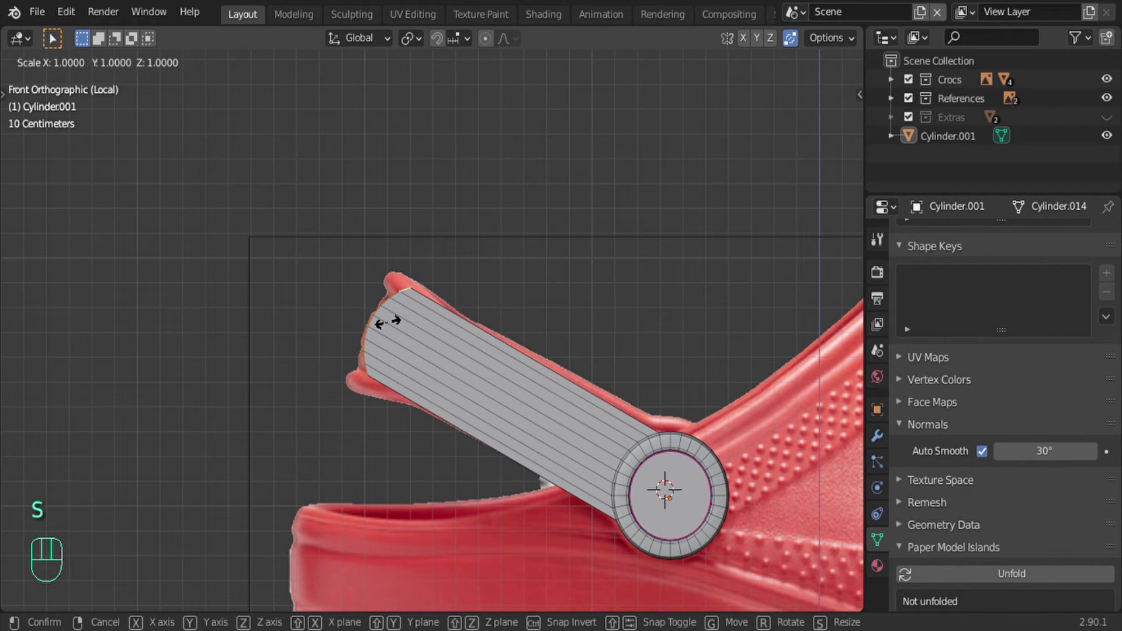
key("x")
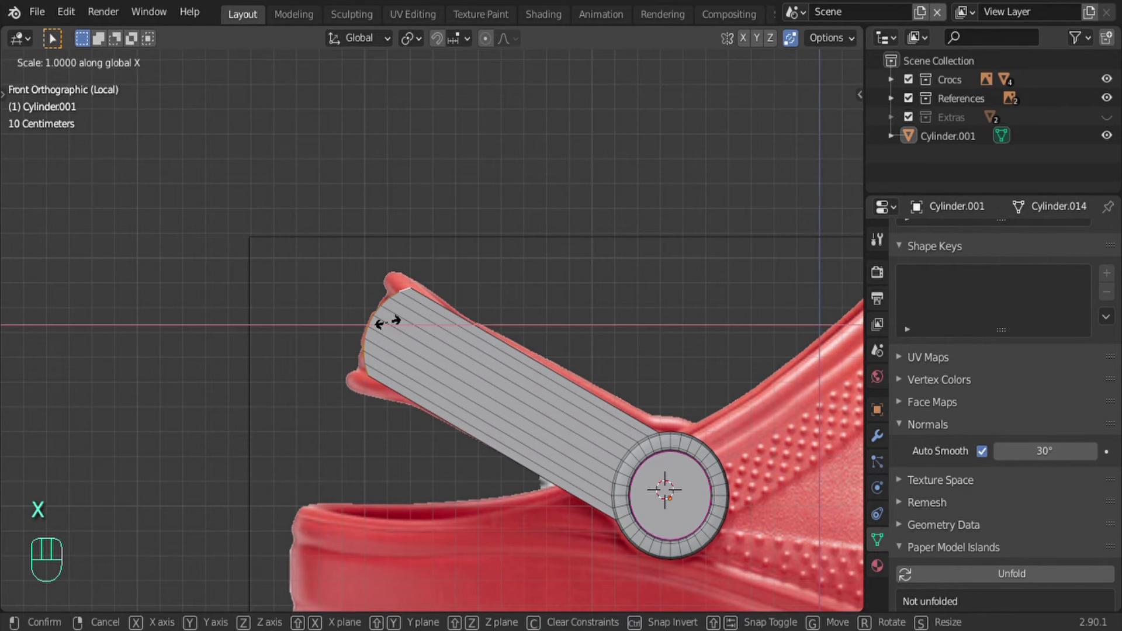
key("KP_0")
key("Return")
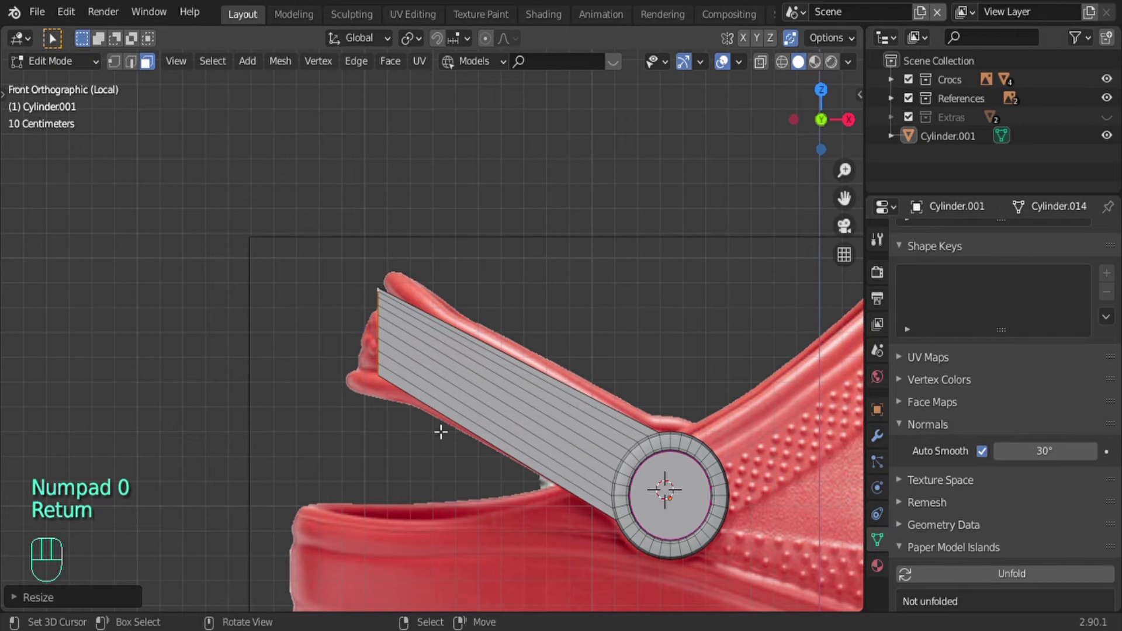
Step: Rotate the flattened strap end about 24° around Y to match the reference angle, then leave Edit Mode
key("r")
key("y")
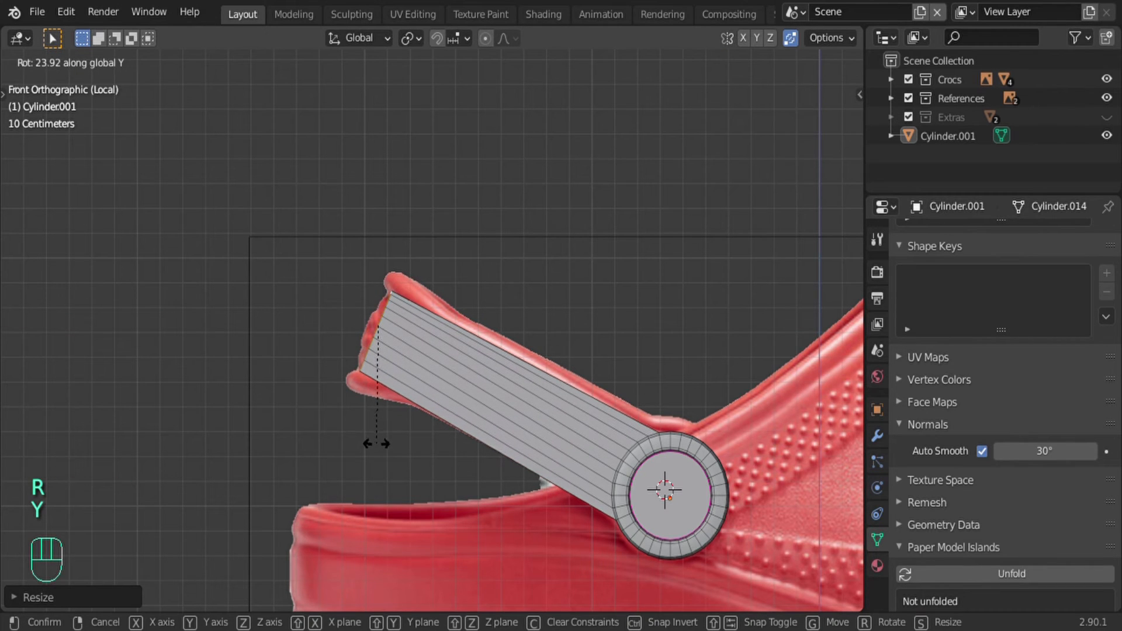
left_click(376, 443)
key("s")
right_click(444, 313)
key("Tab")
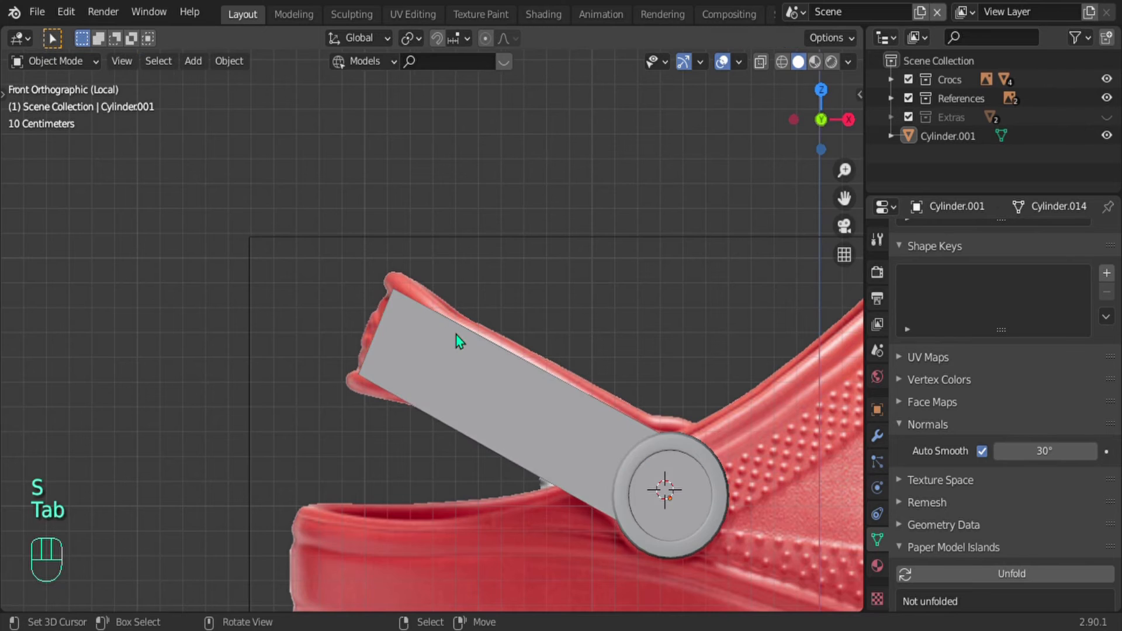
Step: Exit local view and, in top view, move the strap object along Y outward to the reference strap's side
key("KP_Divide")
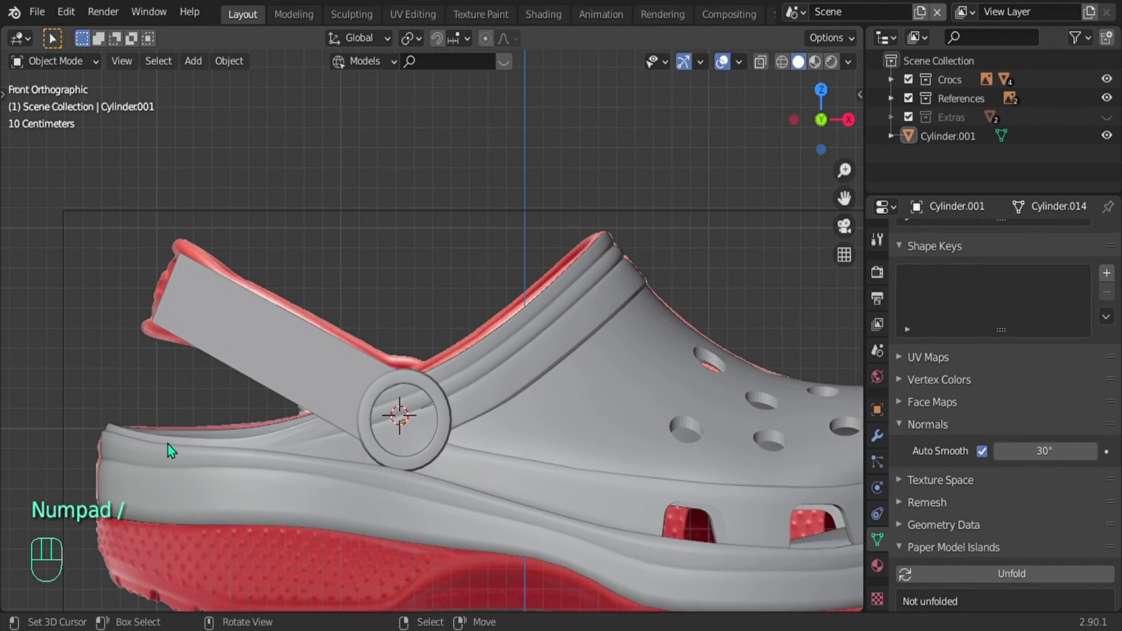
middle_click_drag(293, 293, 511, 438, "shift")
scroll(490, 409, "up", 2)
key("KP_7")
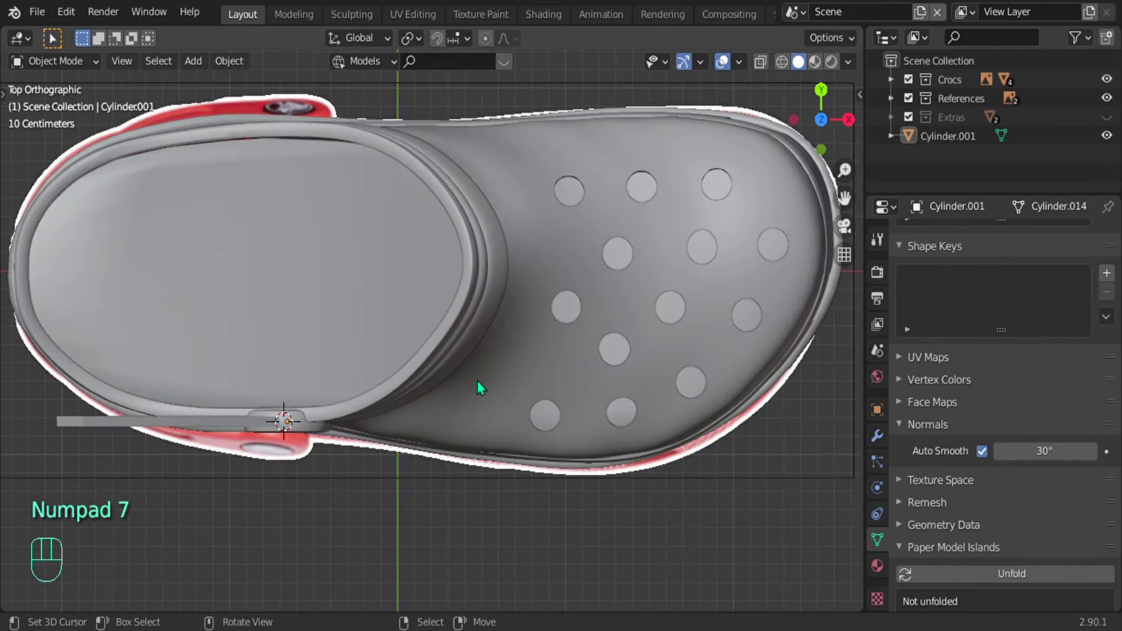
left_click(304, 429, "shift")
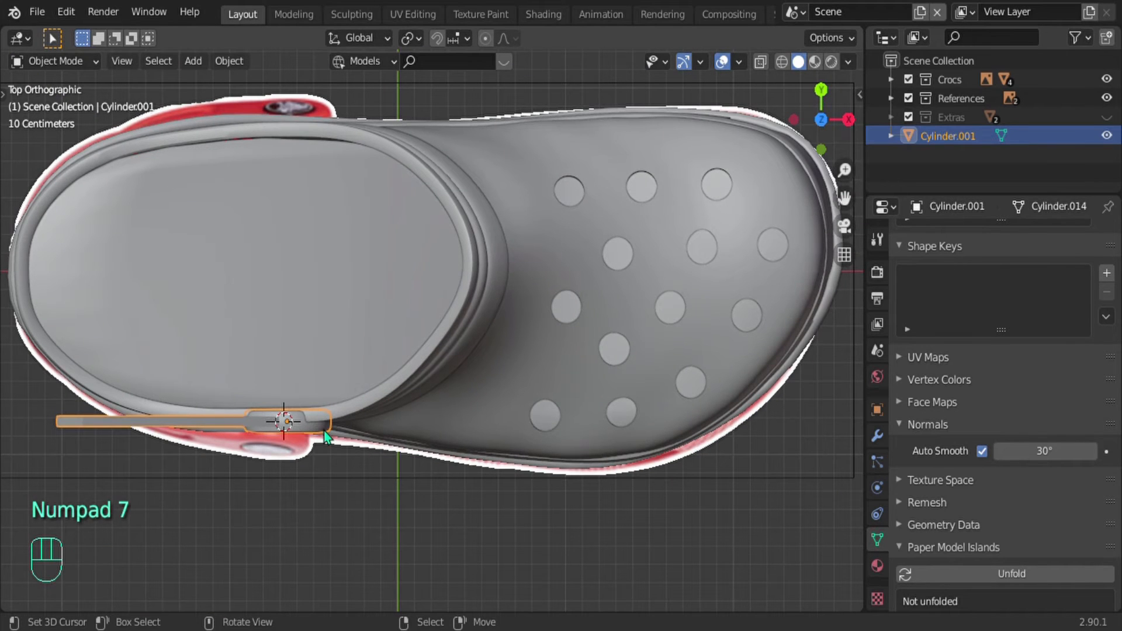
key("g")
key("y")
left_click(328, 449)
middle_click_drag(417, 413, 680, 358, "shift")
middle_click_drag(558, 326, 478, 358, "shift")
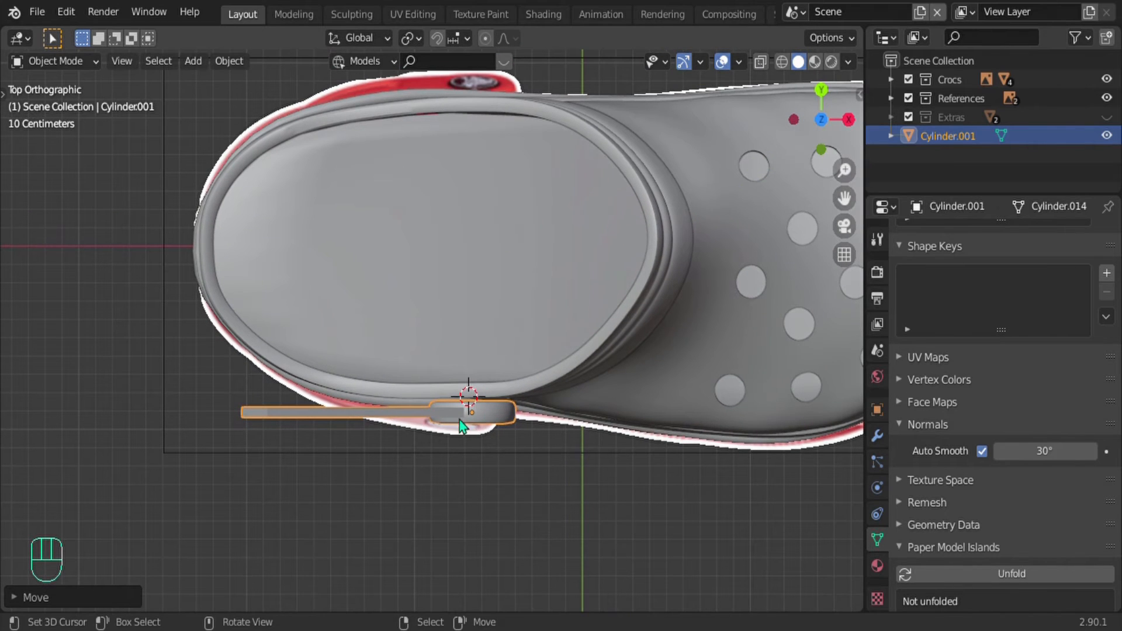
Step: Add a Mirror modifier to the strap object with the insole as its mirror object
left_click(876, 437)
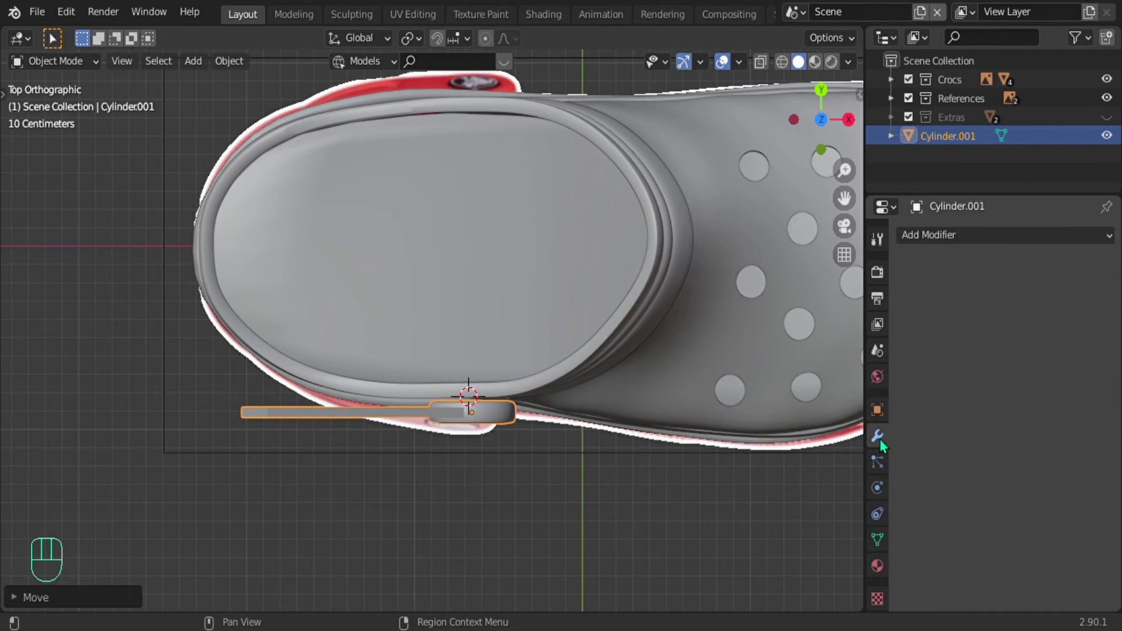
left_click(940, 237)
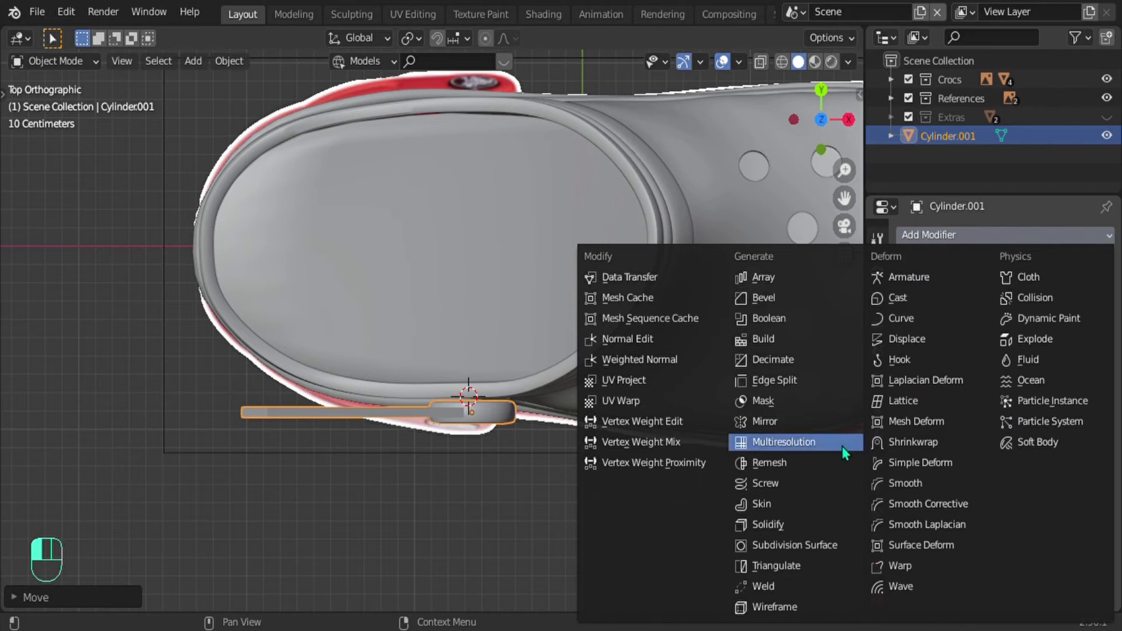
left_click(770, 422)
middle_click_drag(621, 388, 709, 416, "shift")
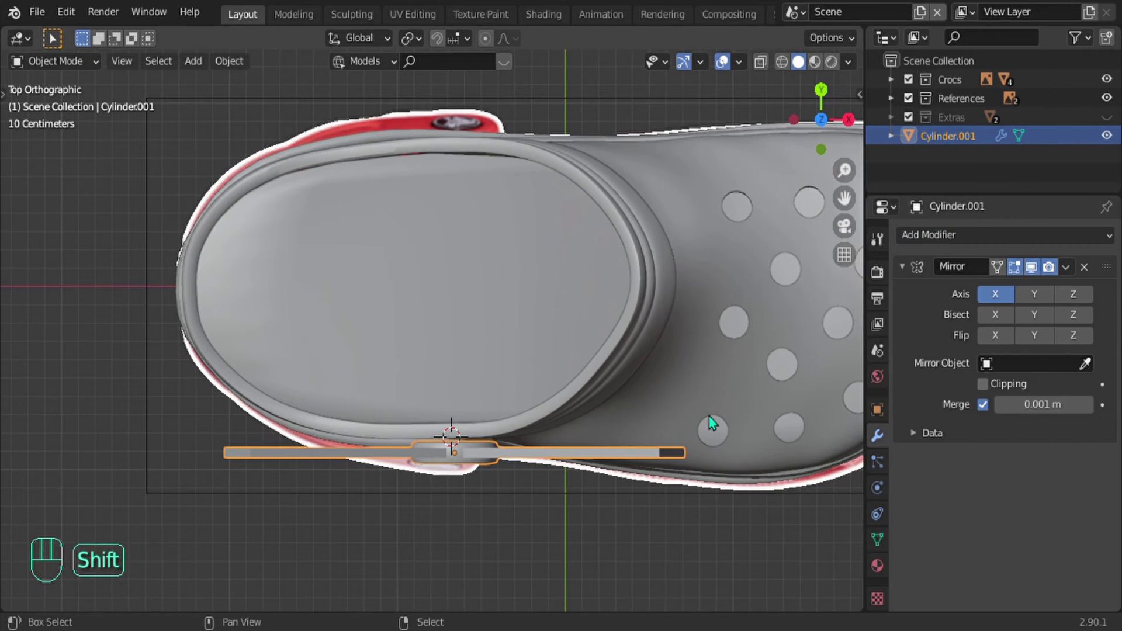
left_click(1085, 363)
left_click(413, 289)
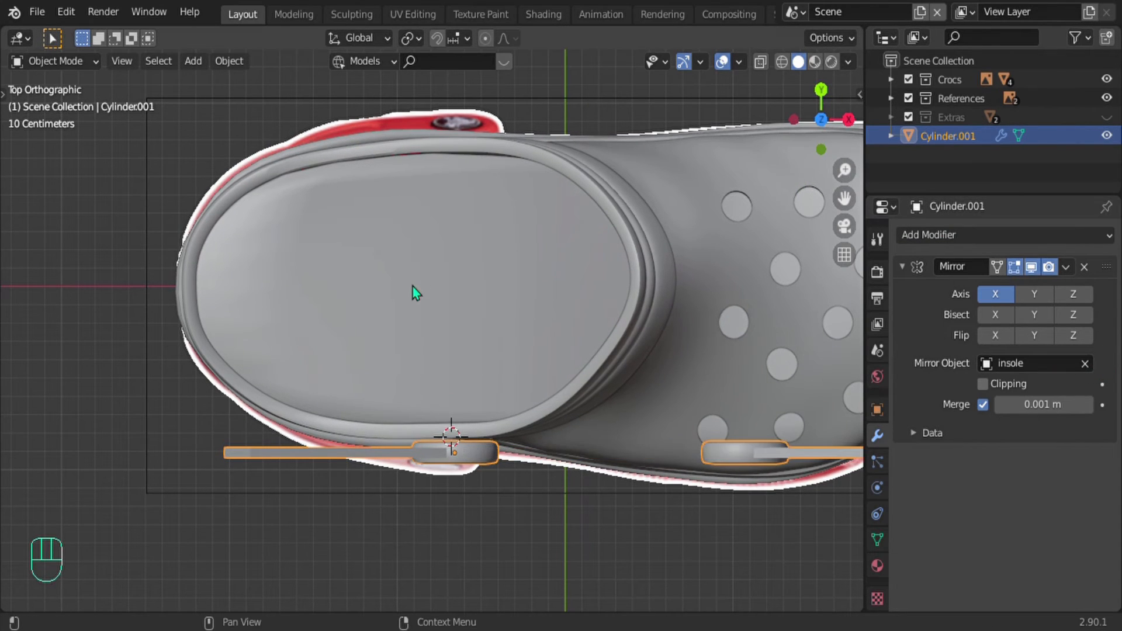
Step: Set the Mirror modifier's axis to Y only, with X turned off, and check the strap's mirrored copy
left_click(1032, 295)
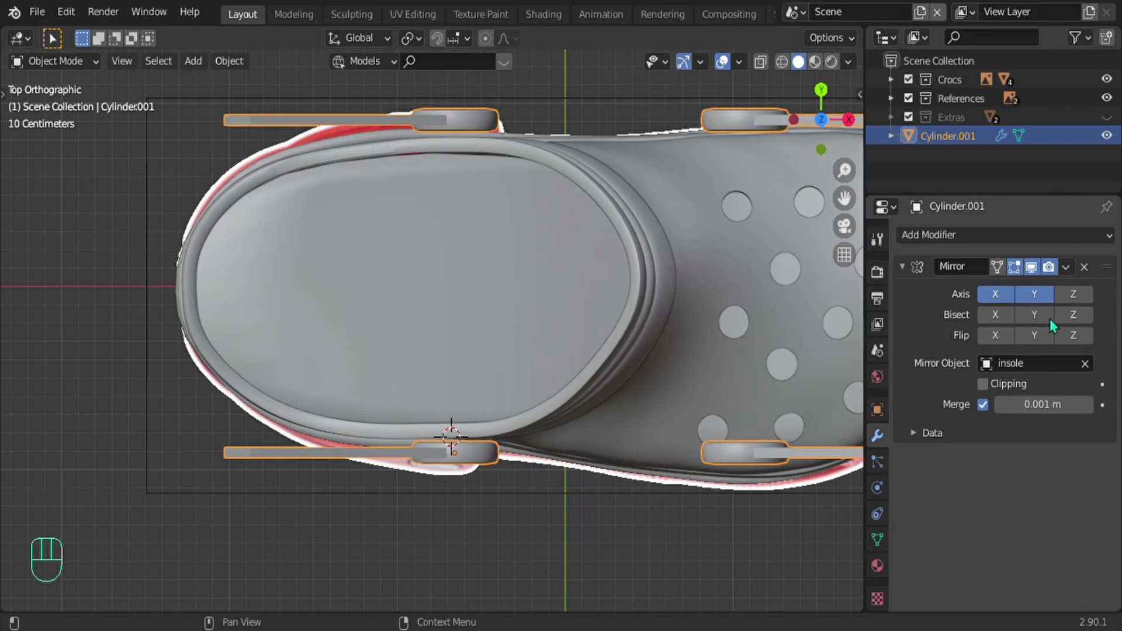
left_click(991, 294)
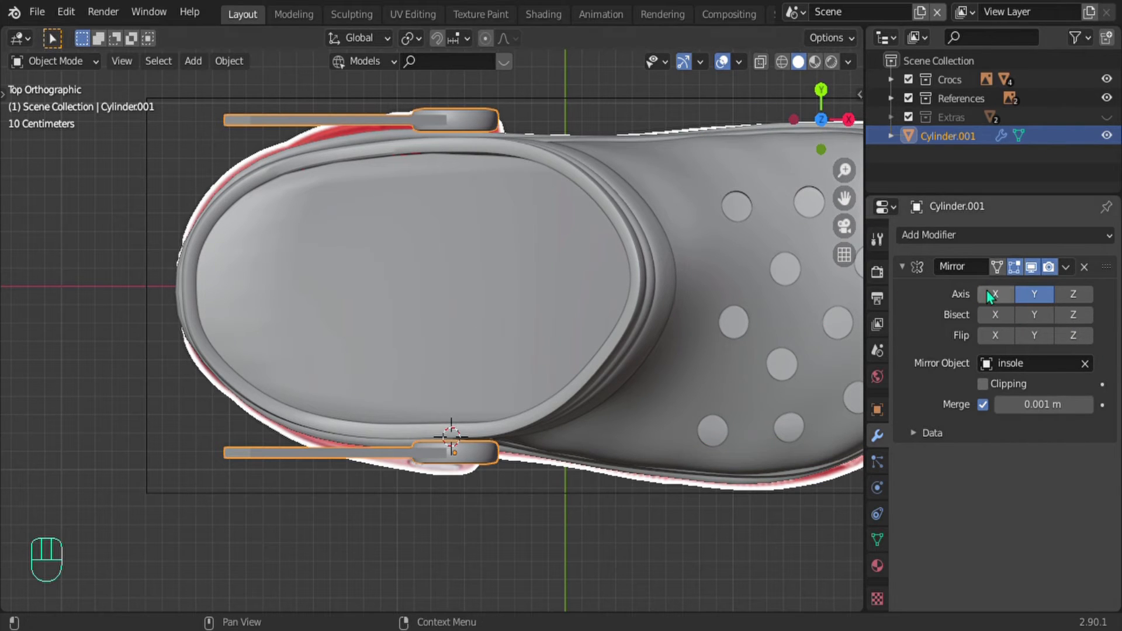
left_click(997, 295)
left_click(1002, 299)
middle_click_drag(450, 288, 455, 414, "shift")
middle_click_drag(454, 414, 483, 287)
left_click(1042, 296)
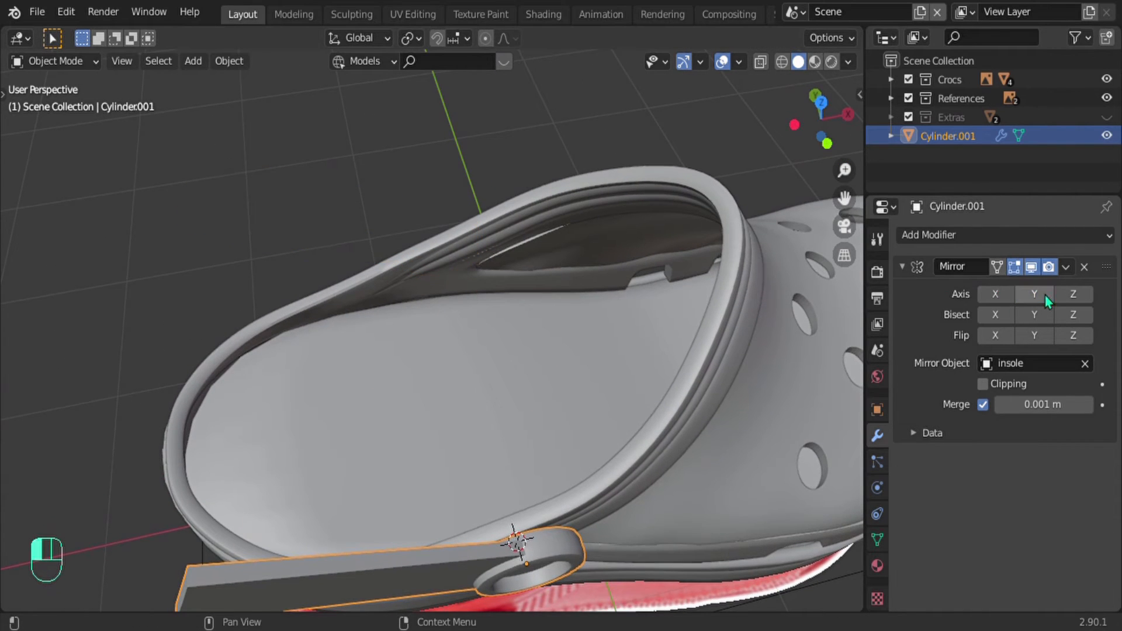
left_click(1085, 269)
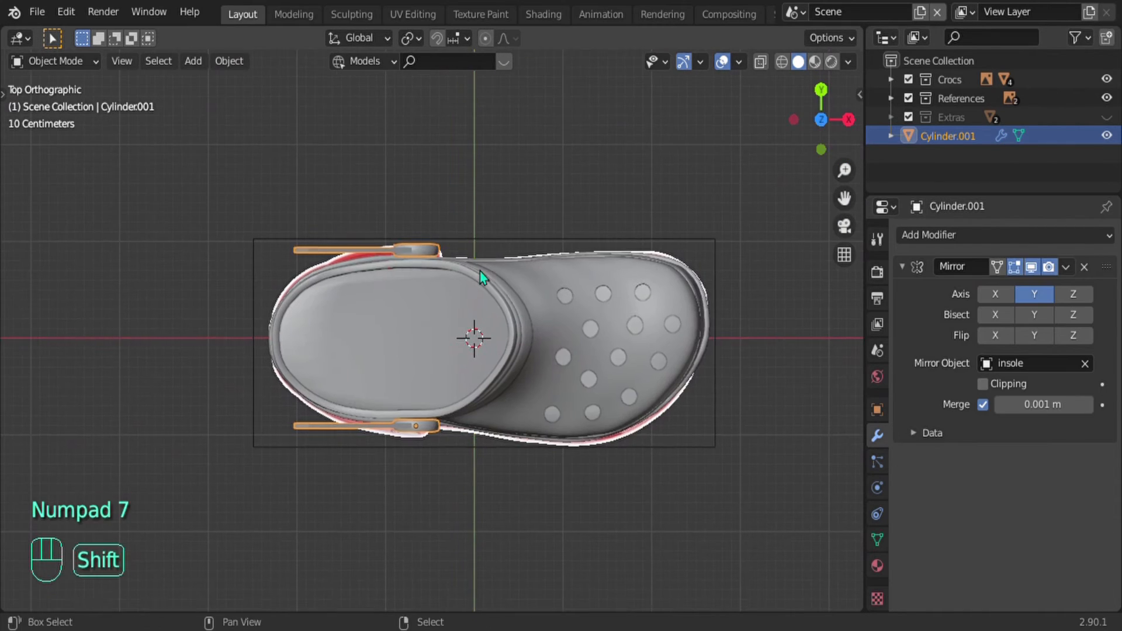
Step: Isolate the strap with the top and lateral reference images in local view, and select only the strap in top view
scroll(415, 333, "up", 2)
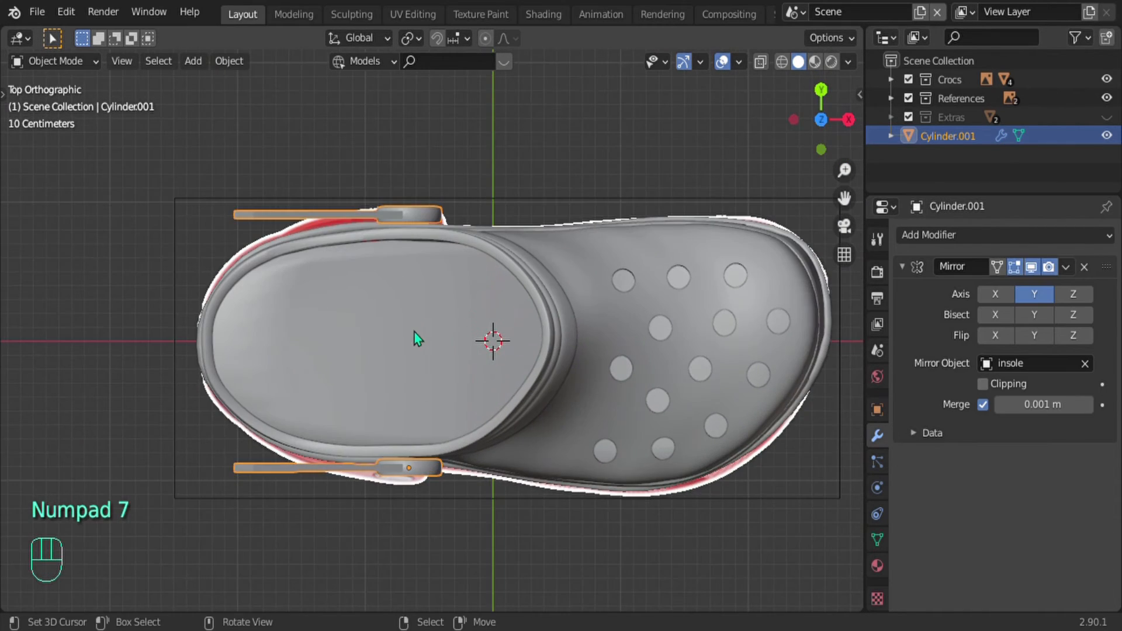
scroll(483, 335, "up", 3)
middle_click_drag(483, 335, 466, 215)
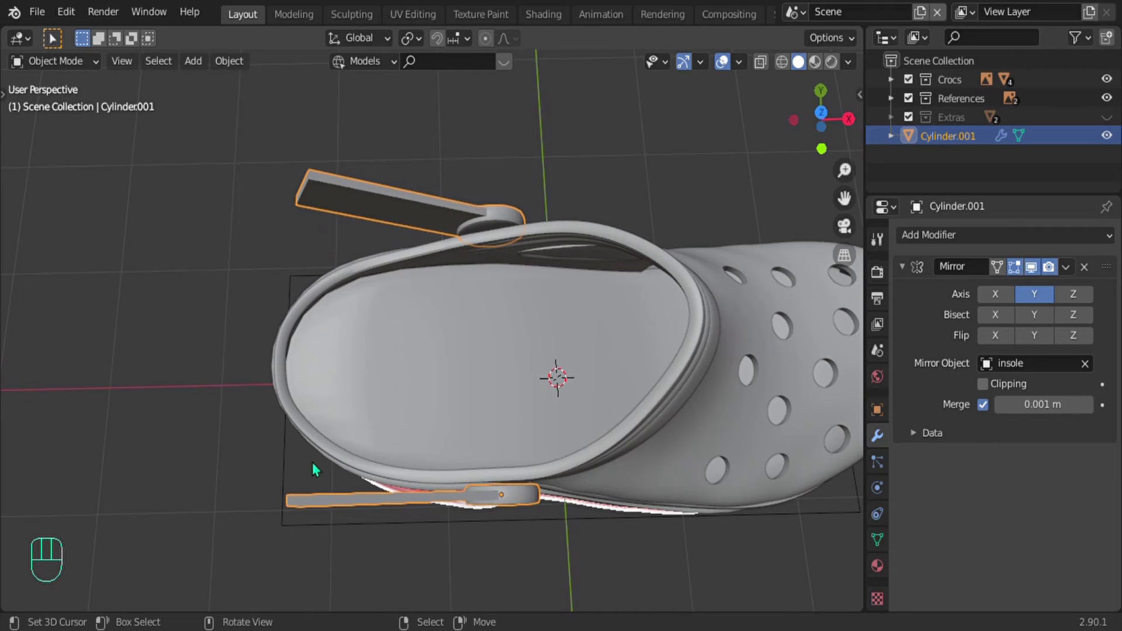
left_click(290, 465, "shift")
middle_click_drag(325, 458, 425, 272)
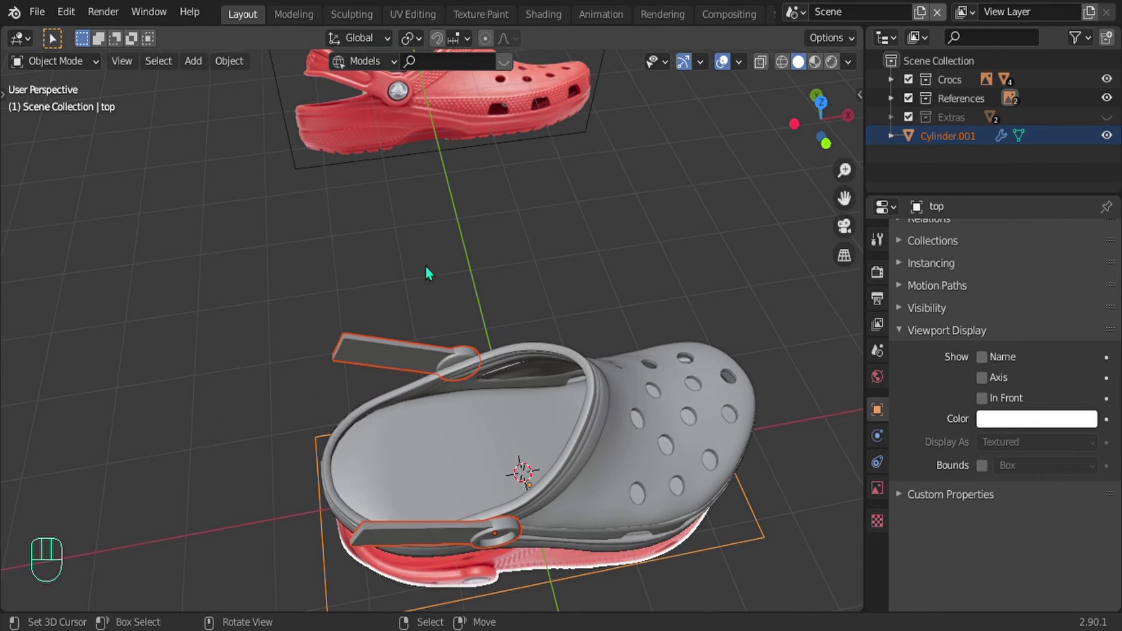
left_click(360, 124, "shift")
key("KP_Divide")
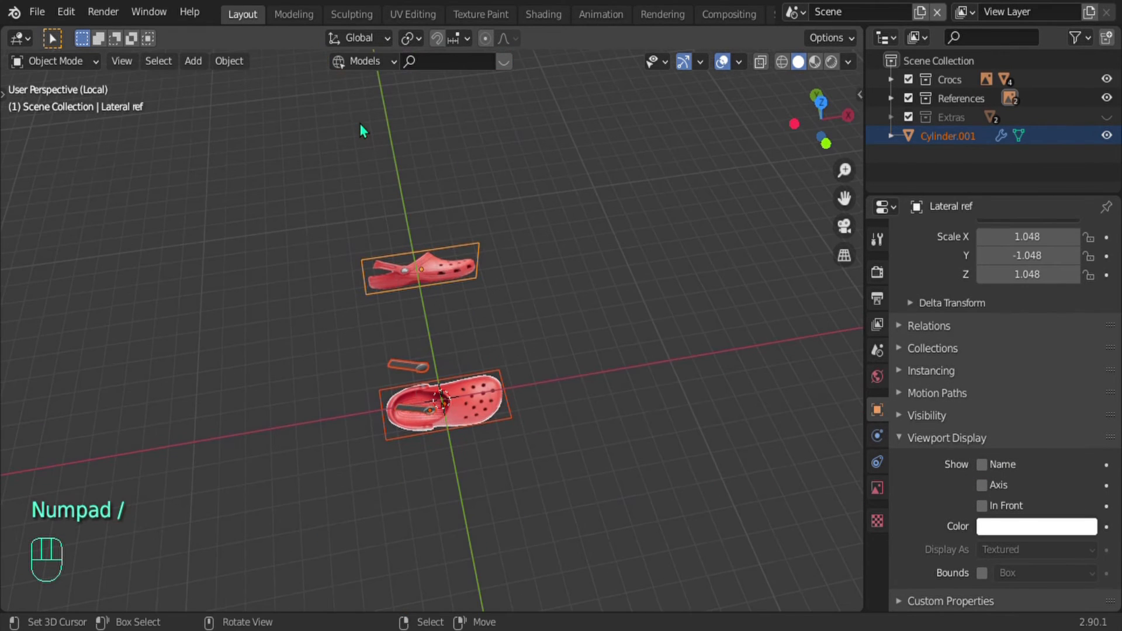
left_click(422, 368)
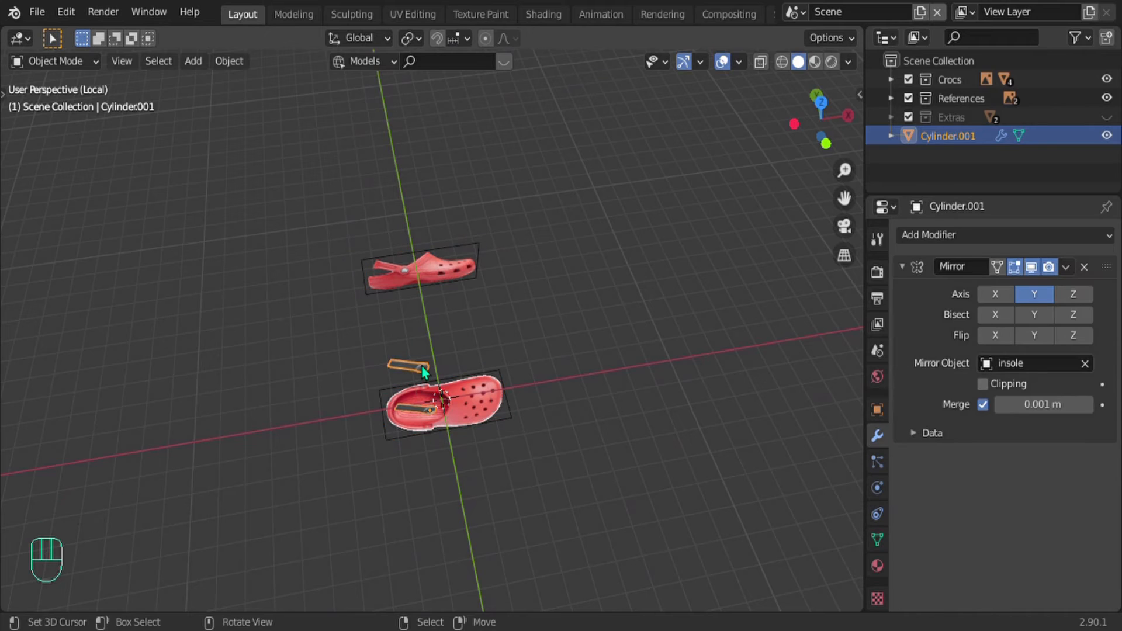
key("KP_7")
scroll(425, 366, "up", 3)
middle_click_drag(426, 366, 489, 270, "shift")
scroll(430, 321, "up", 4)
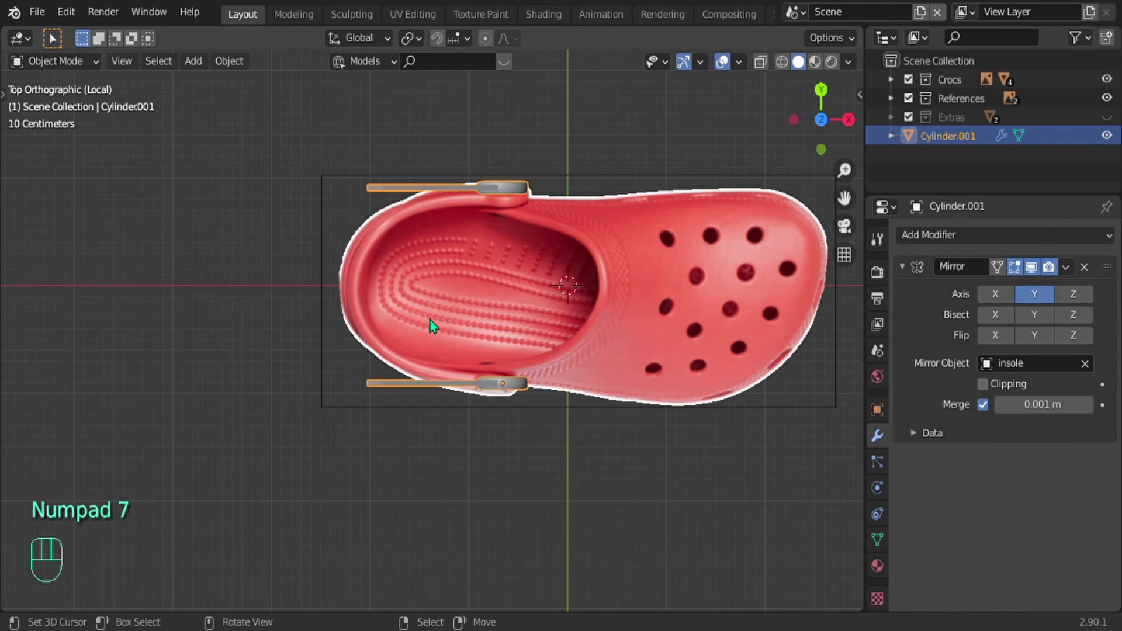
Step: Enter Edit Mode and add three evenly spaced loop cuts across the strap's length
key("Tab")
middle_click_drag(424, 402, 420, 273)
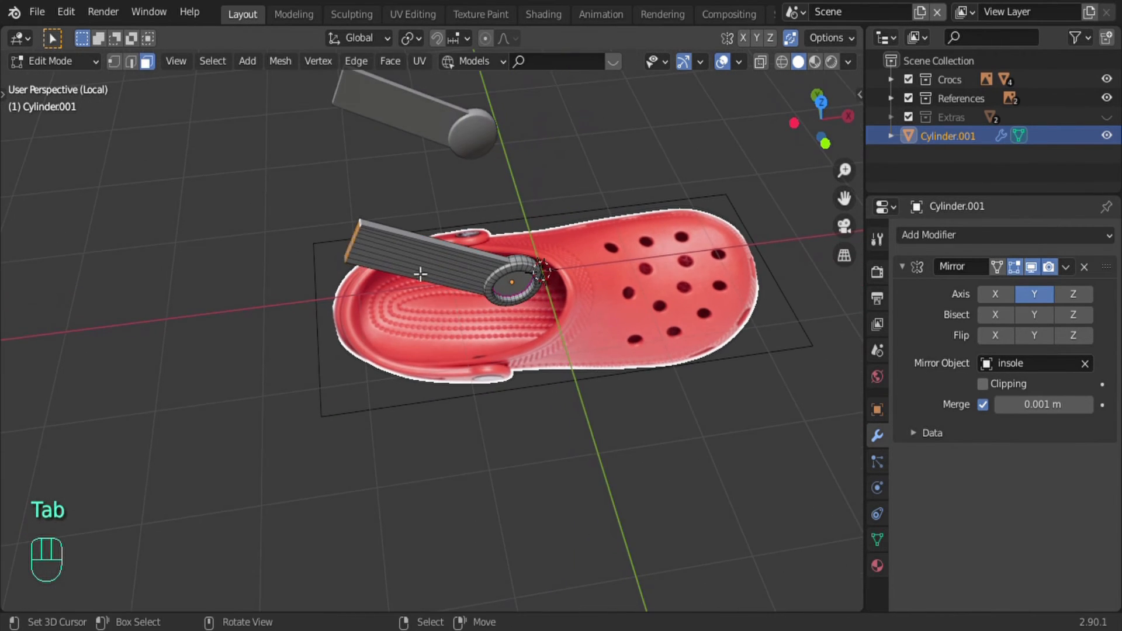
key("ctrl+r")
scroll(416, 258, "up", 2)
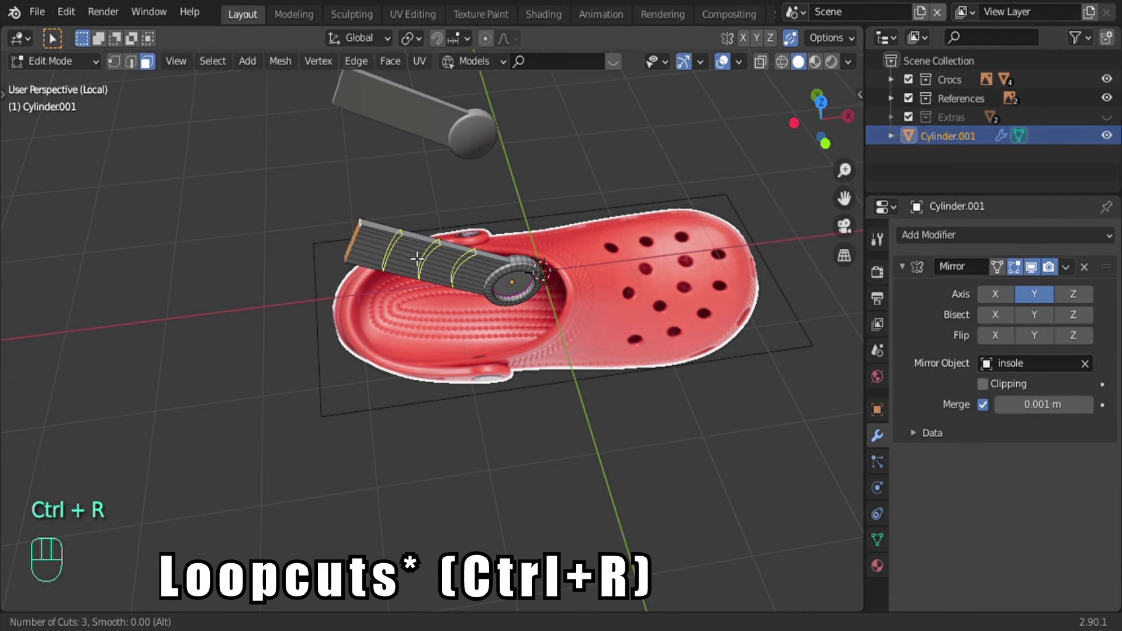
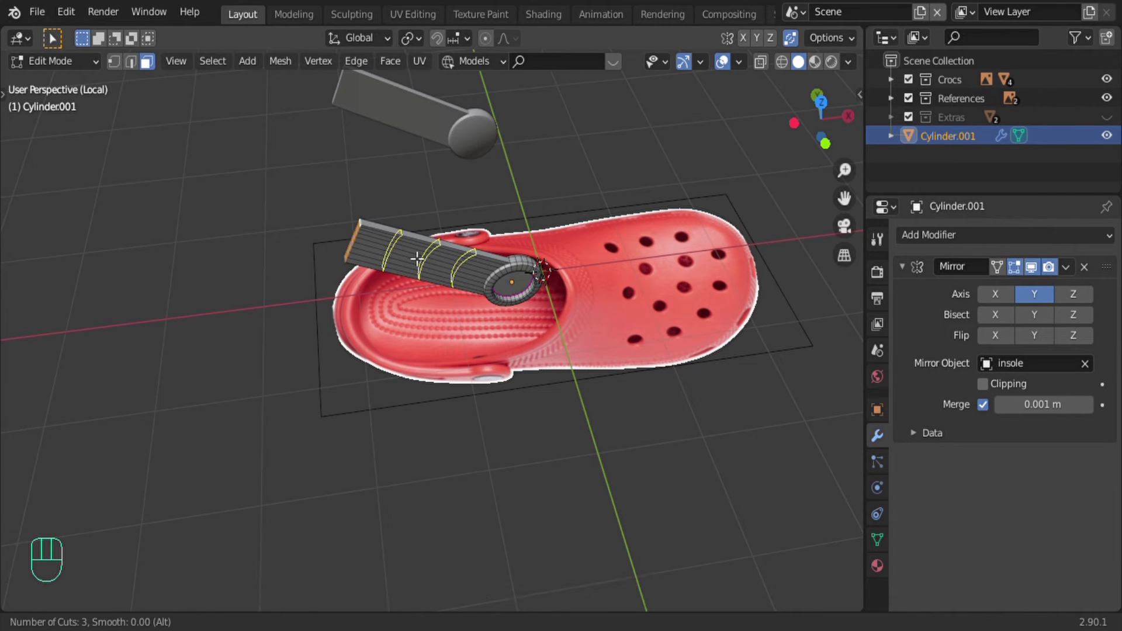
left_click(416, 259)
right_click(417, 259)
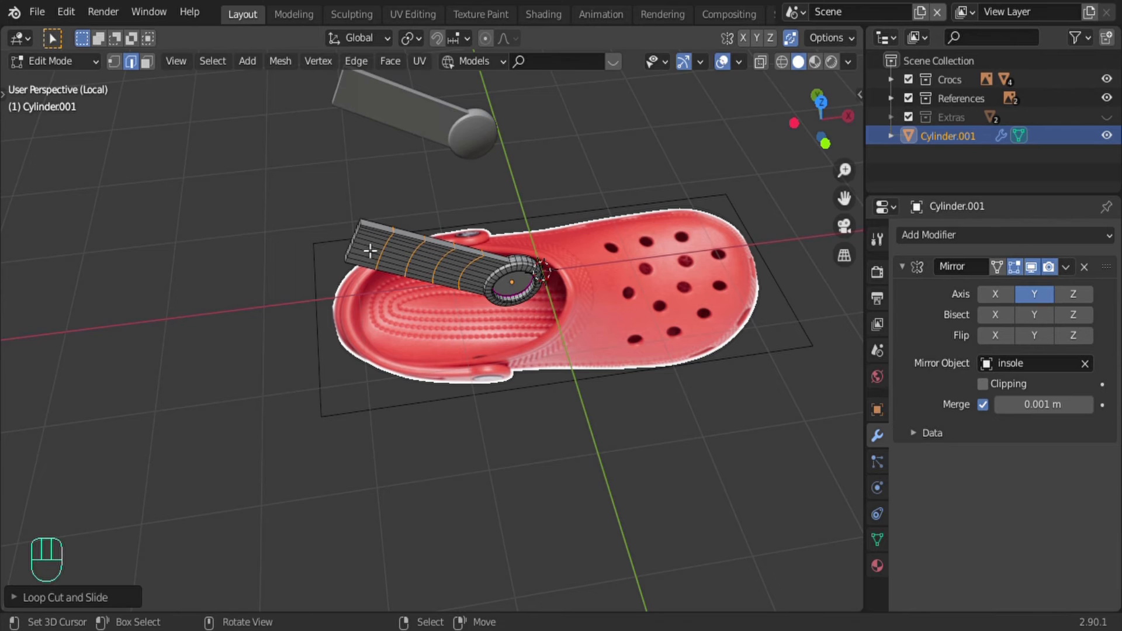
Step: Select the strap's far-end vertices and move them with proportional editing, about 0.42 m along Y and on towards the reference heel
key("1")
right_click(358, 236, "alt")
left_click_drag(347, 200, 369, 288)
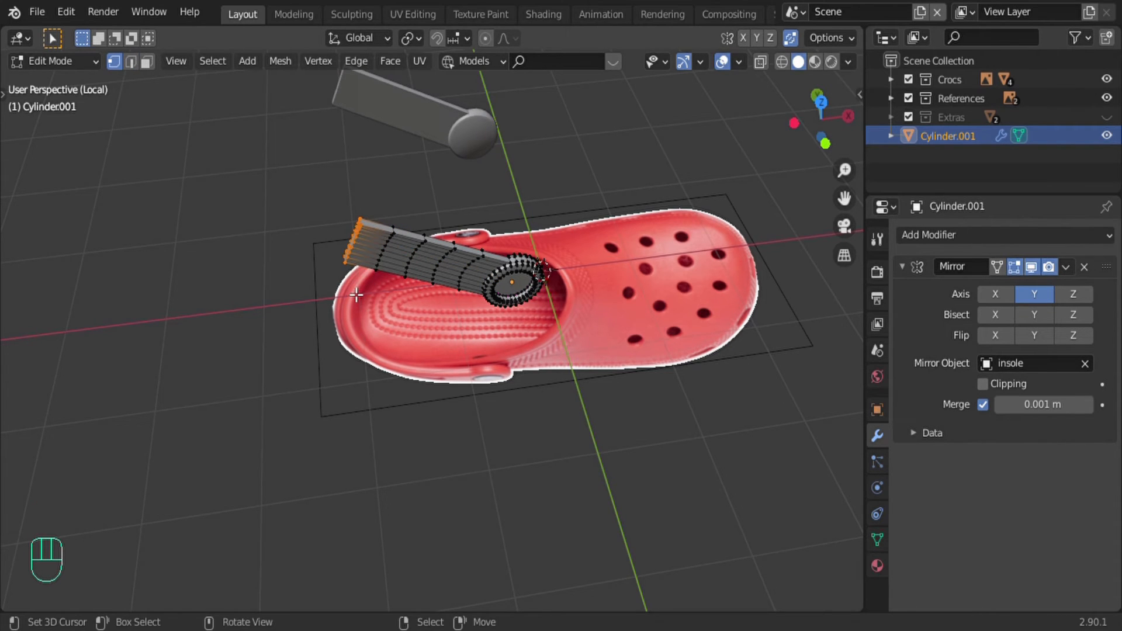
key("Tab")
key("KP_7")
key("Tab")
scroll(355, 270, "up", 2)
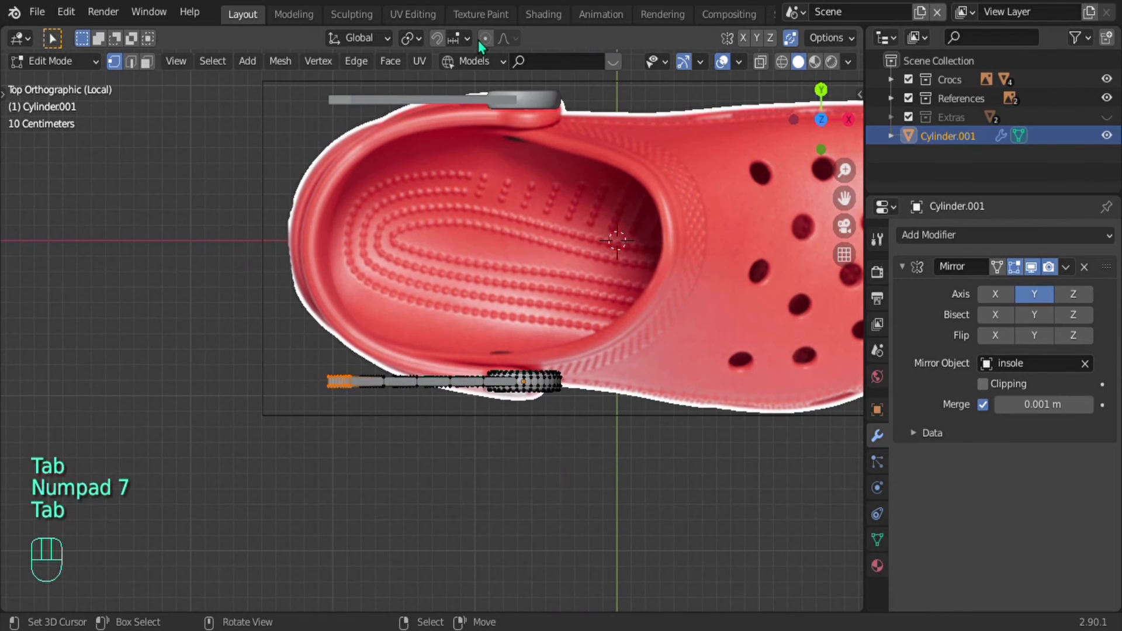
key("g")
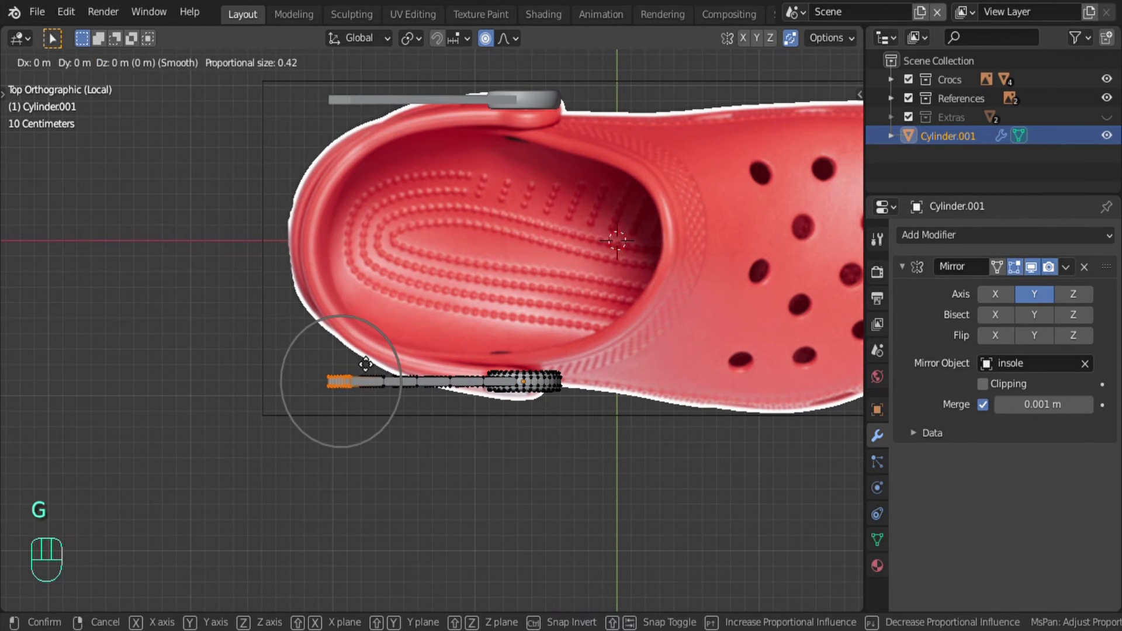
key("y")
scroll(365, 299, "up", 2)
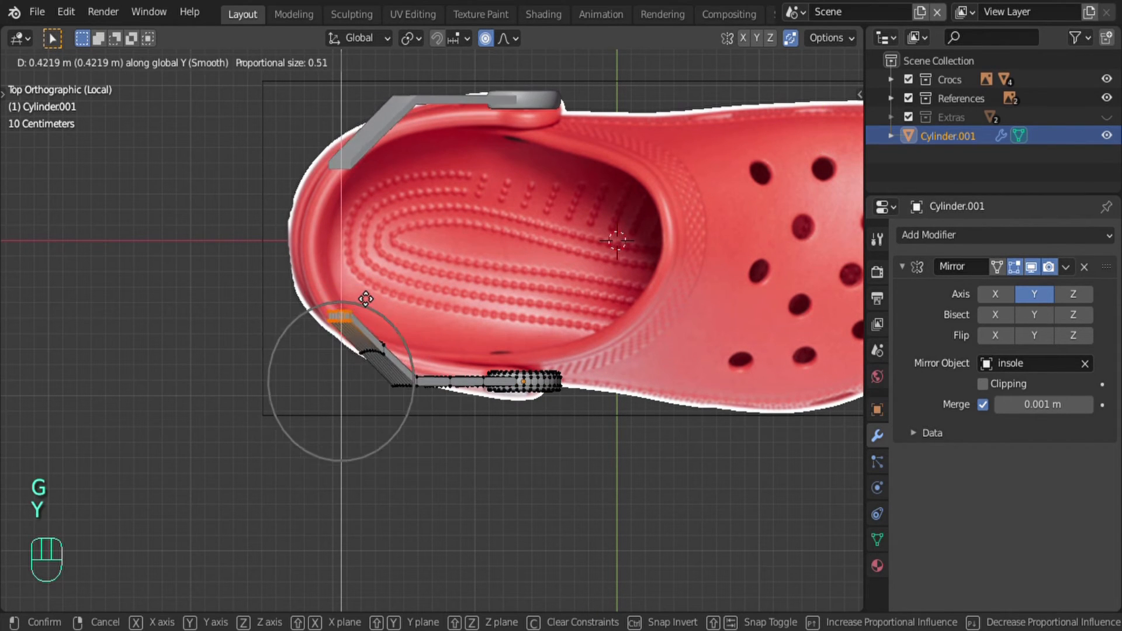
left_click(366, 299)
key("g")
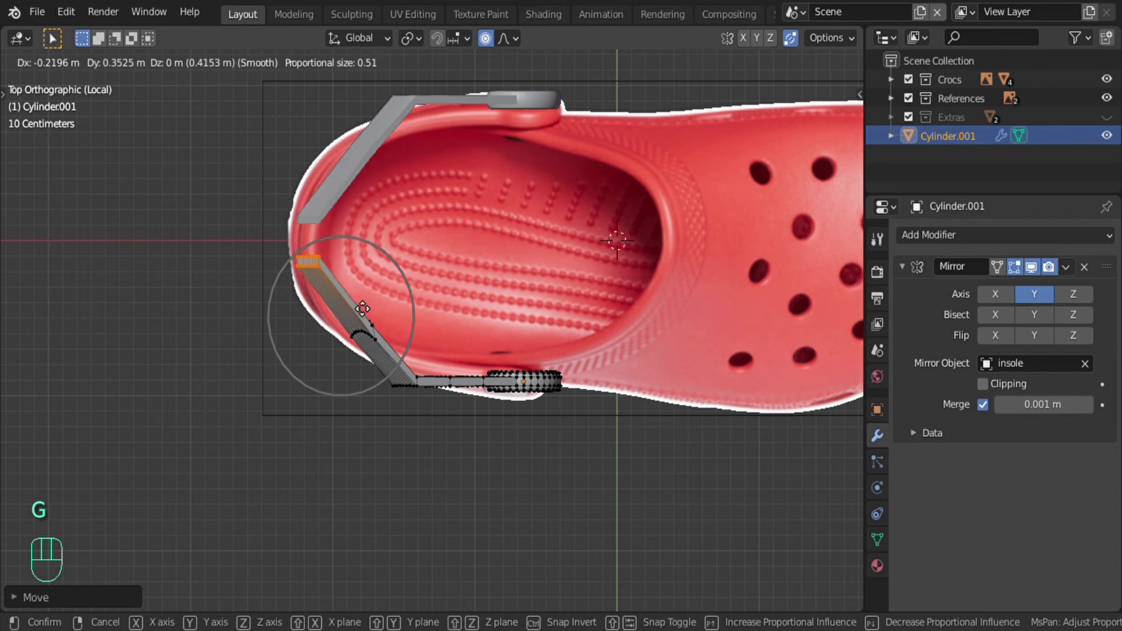
left_click(350, 305)
Step: Rotate the strap's far end freely with trackball rotation so it turns towards the heel's centreline
scroll(306, 299, "up", 3)
middle_click_drag(211, 273, 248, 298, "shift")
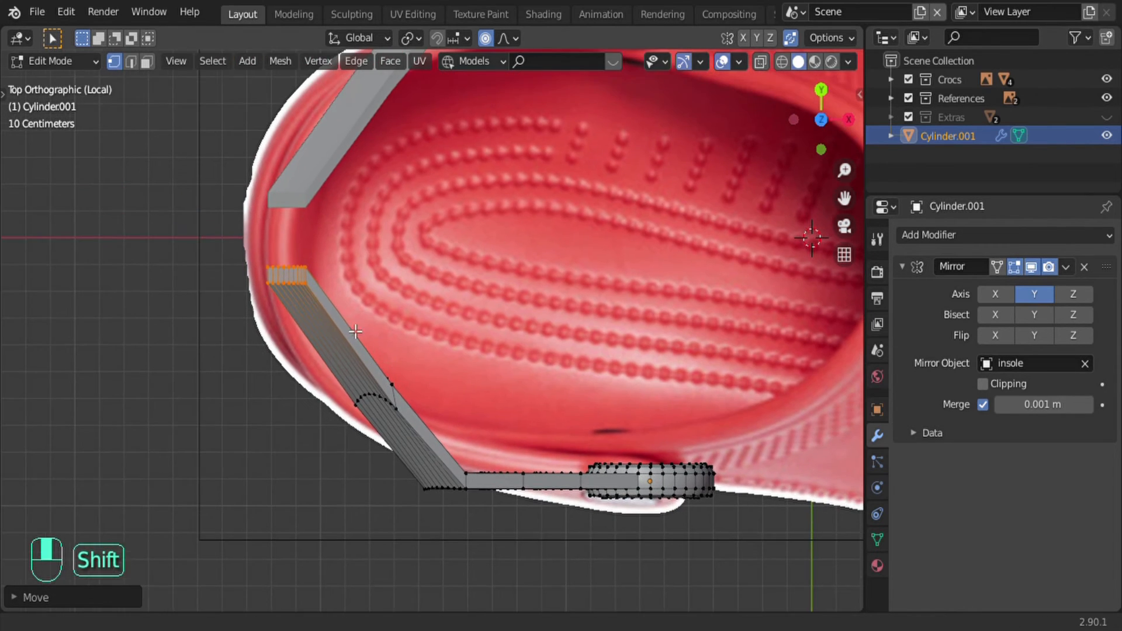
key("r")
key("r")
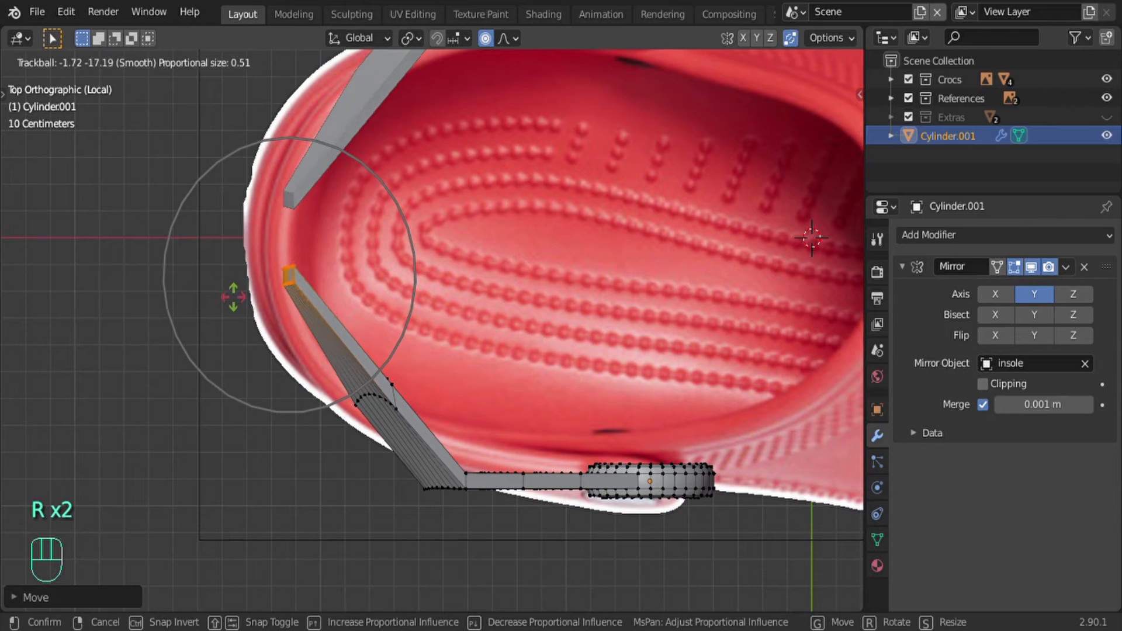
key("r")
key("r")
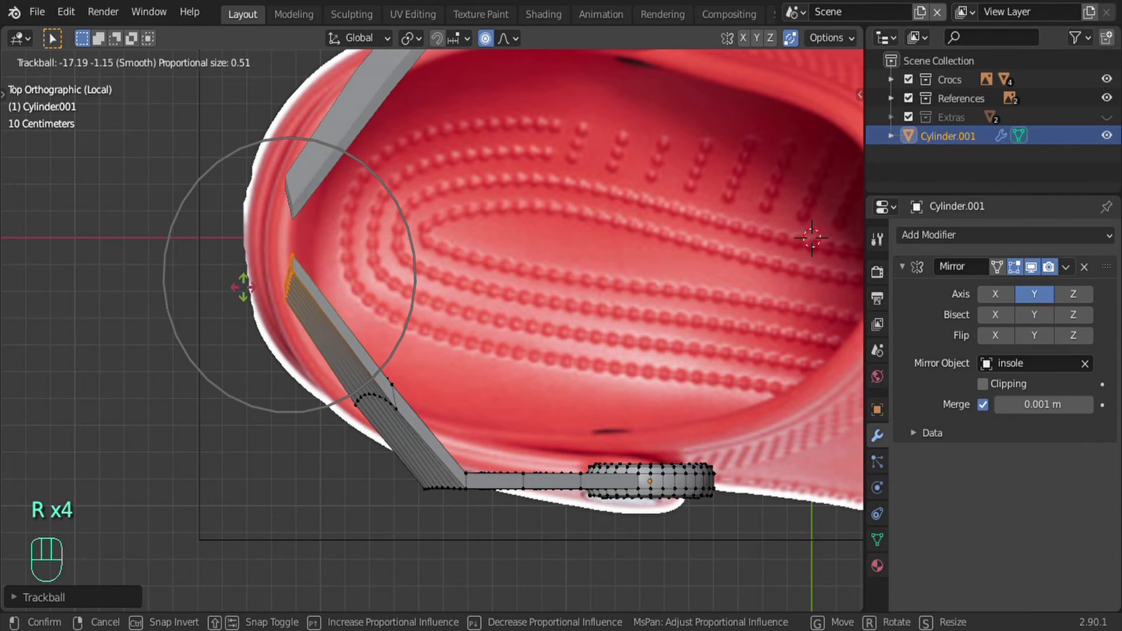
right_click(256, 319)
key("r")
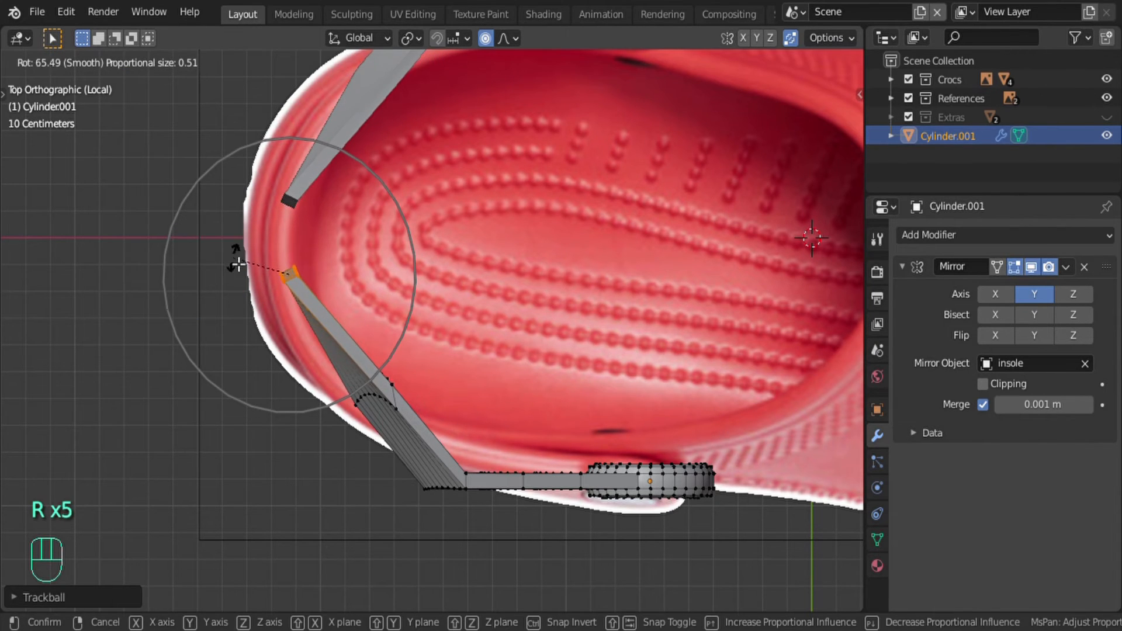
key("r")
key("r")
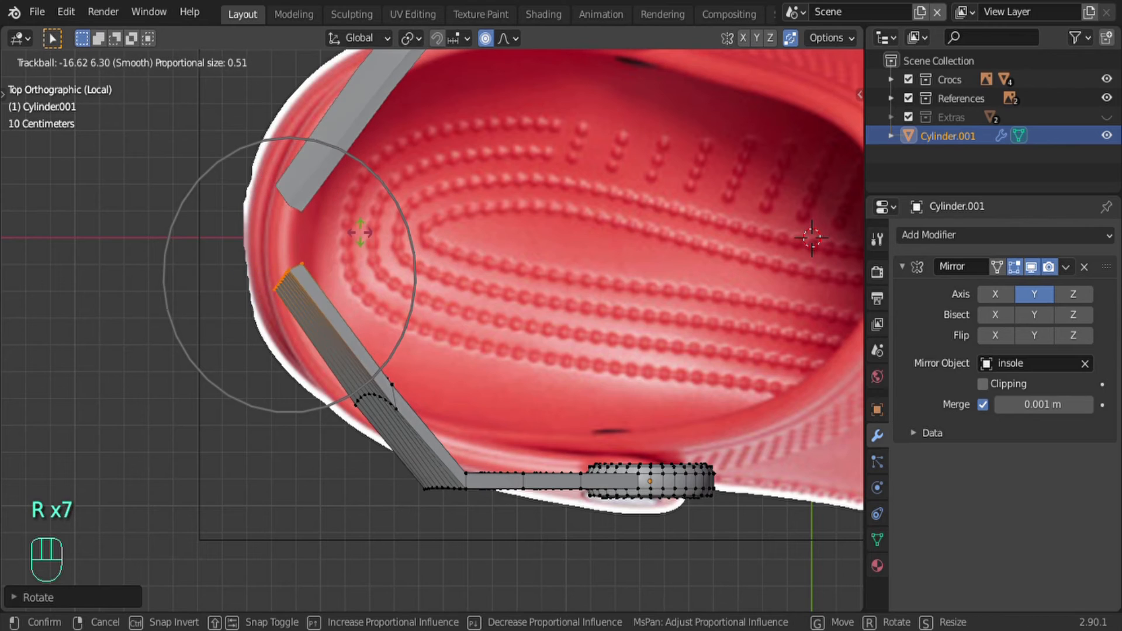
left_click(362, 246)
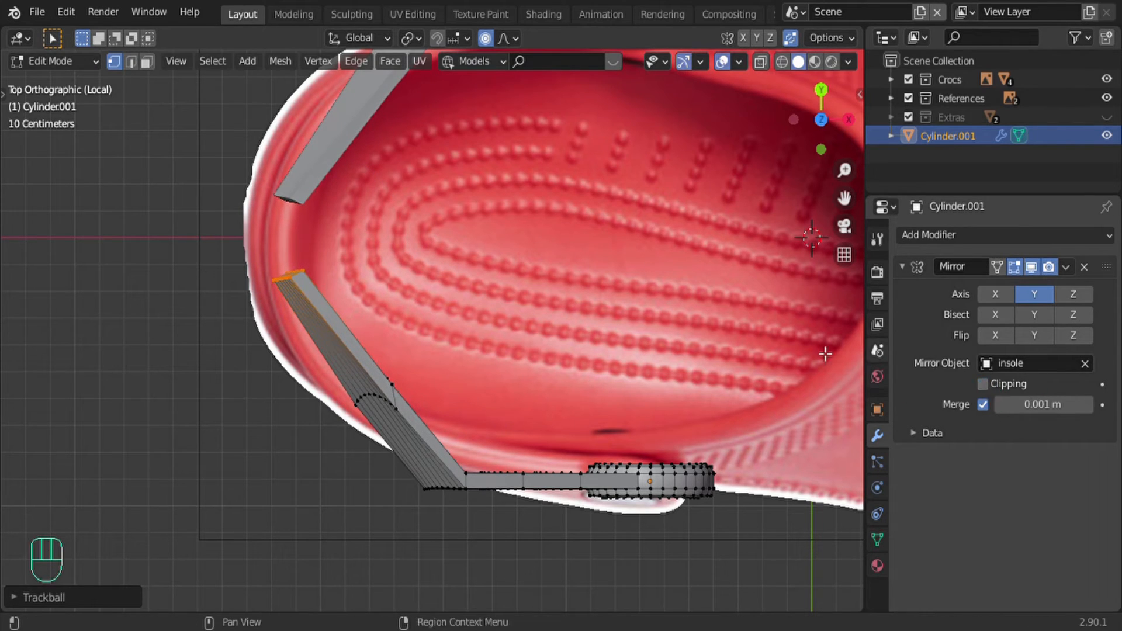
Step: Enable Clipping on the Mirror modifier and try moving the strap end onto the mirror plane
middle_click_drag(825, 354, 825, 381, "shift")
key("g")
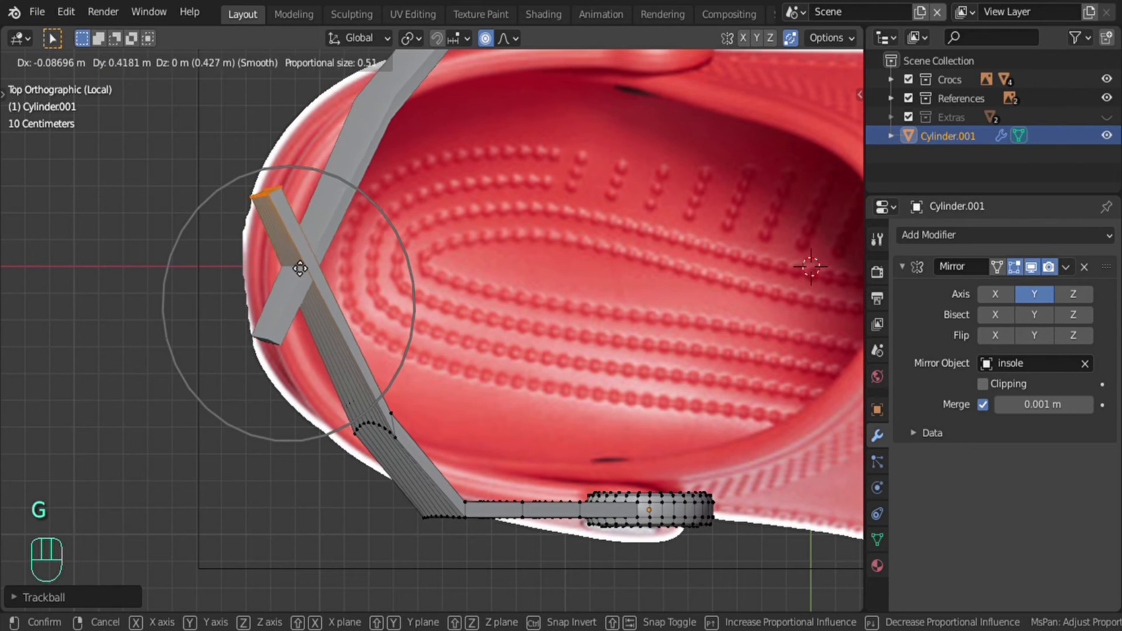
left_click(318, 311)
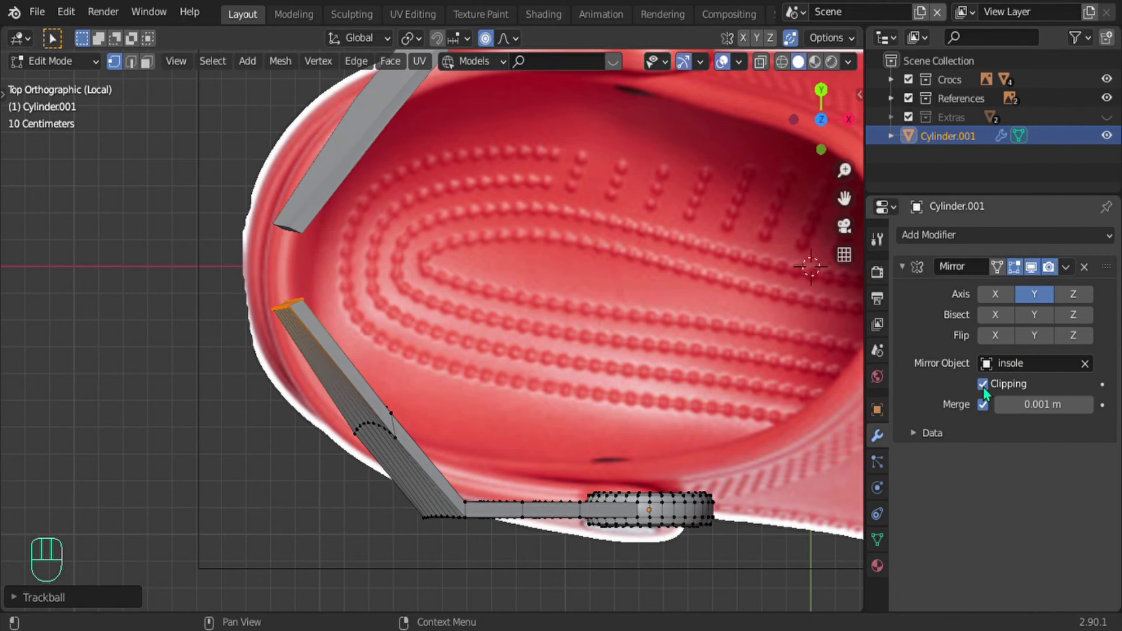
key("g")
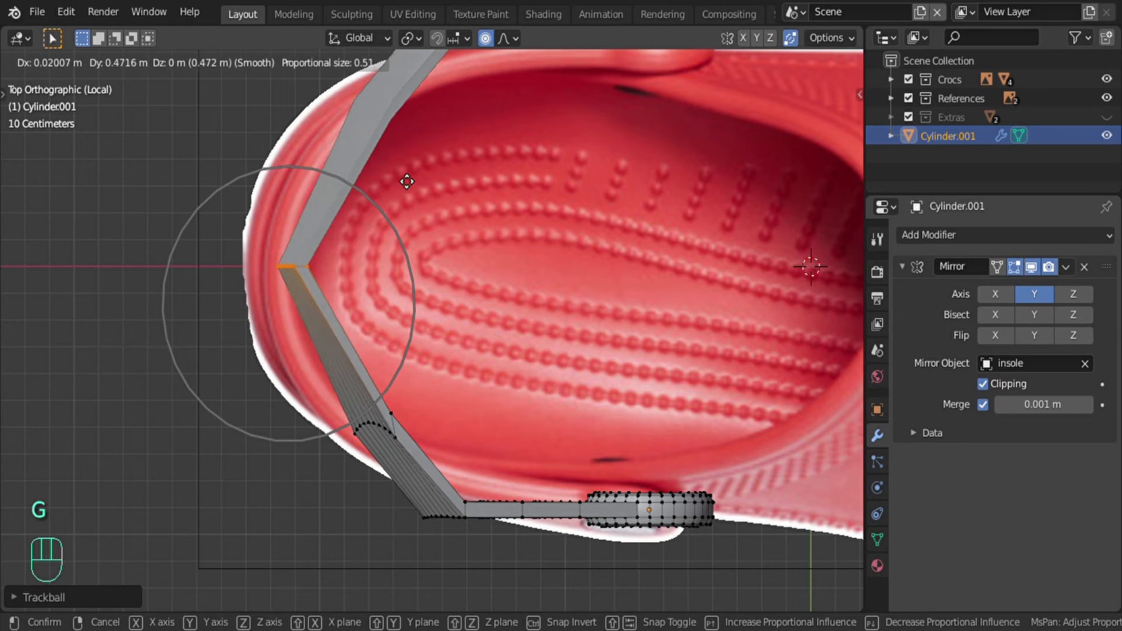
right_click(316, 302)
Step: Extrude the strap end to the mirror plane at the heel and shift it about 0.09 m along X
key("e")
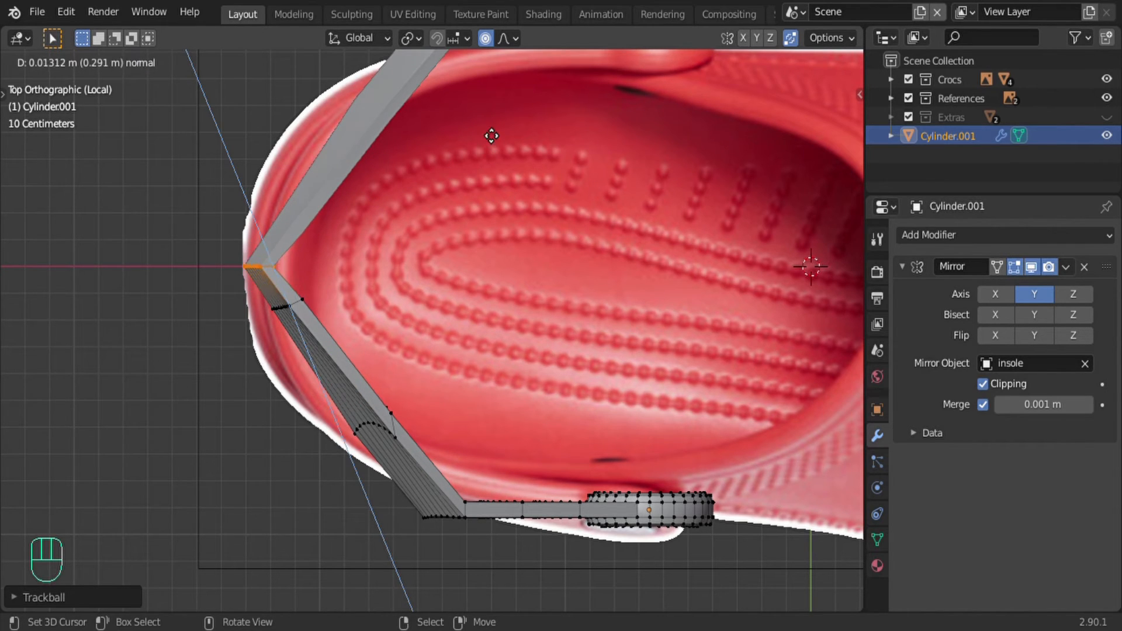
left_click(334, 237)
key("g")
key("x")
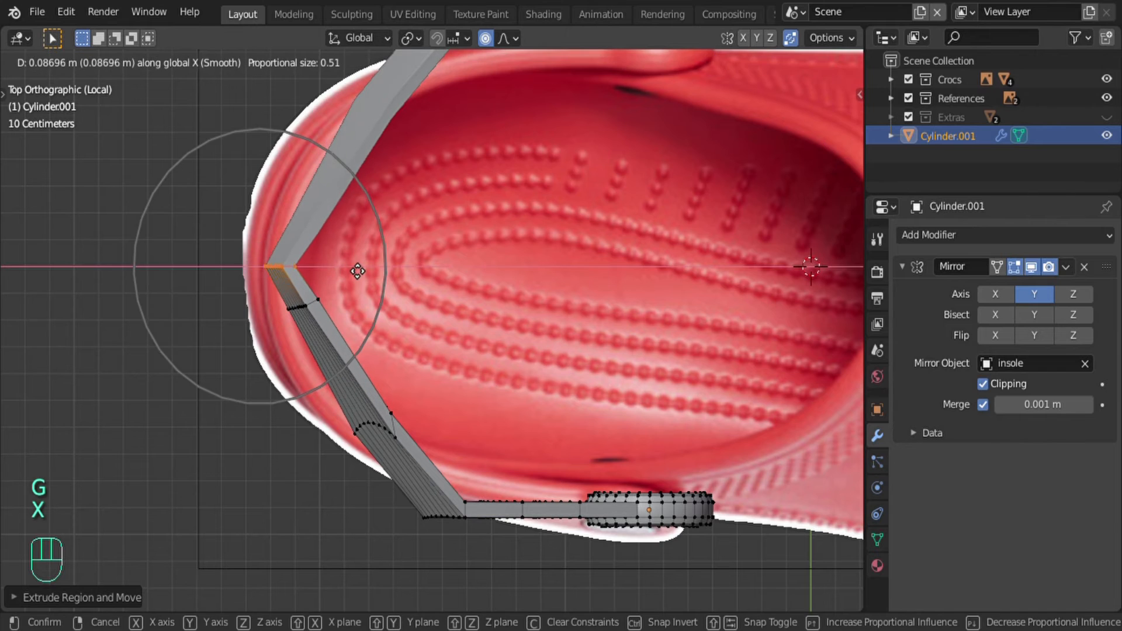
left_click(358, 268)
Step: Delete the strap's end-cap faces lying on the mirror plane at the heel
key("x")
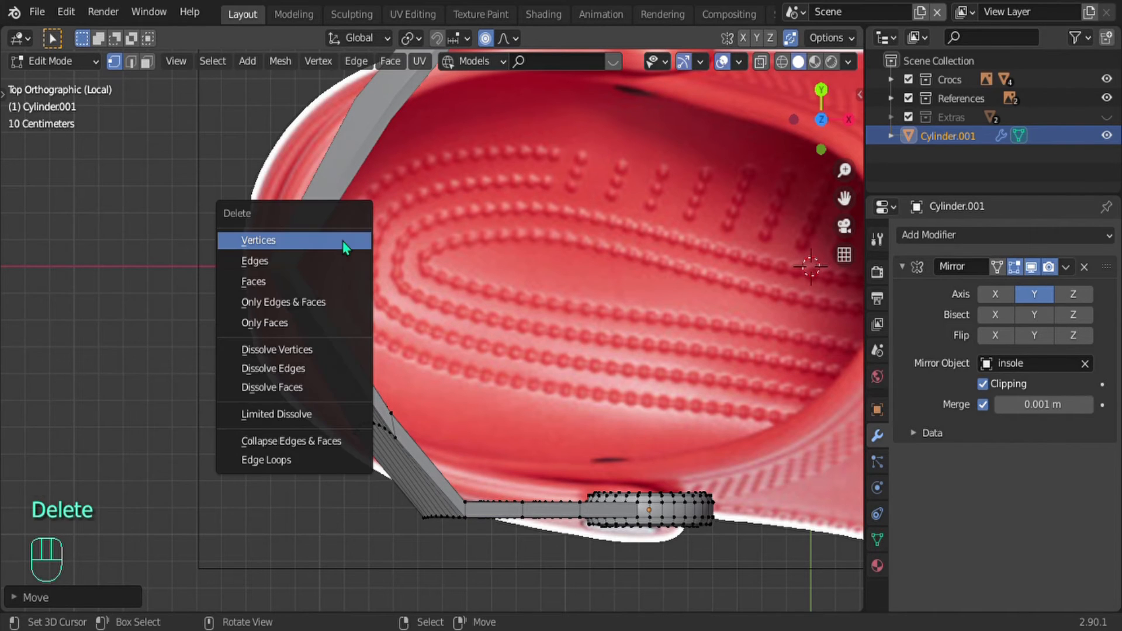
left_click(290, 280)
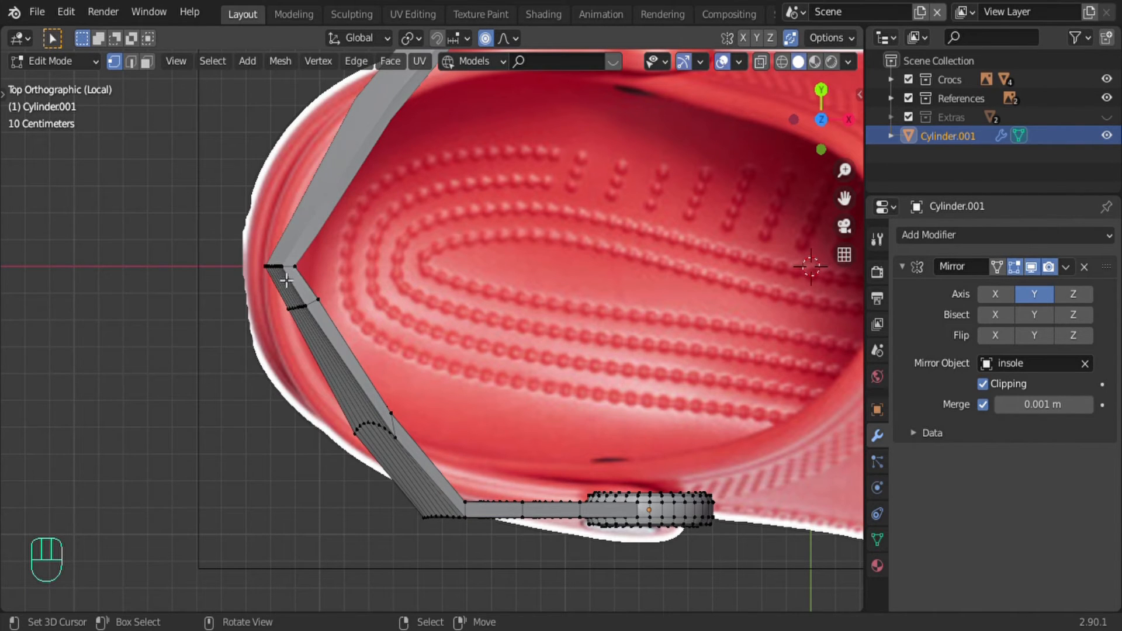
middle_click_drag(286, 280, 434, 235)
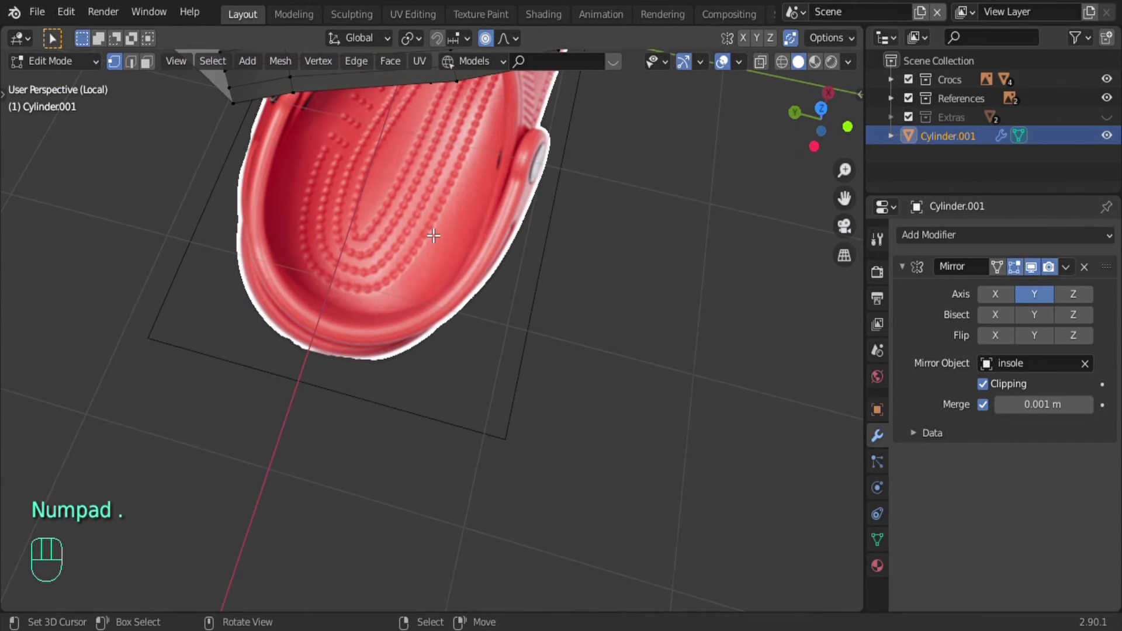
key("KP_Decimal")
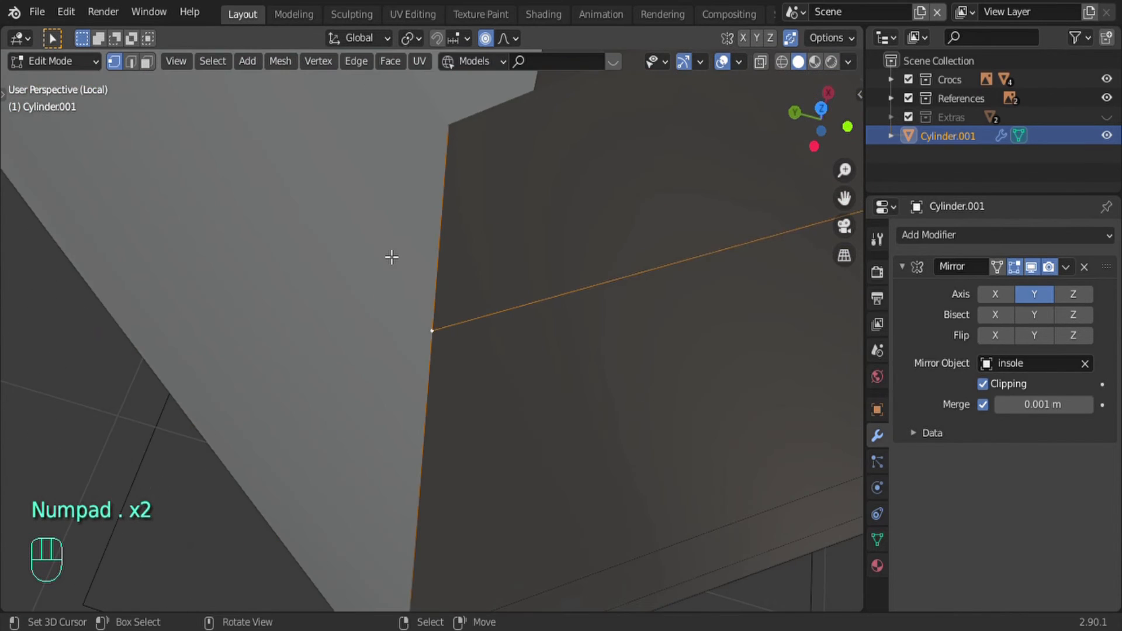
key("alt+z")
scroll(492, 292, "down", 6)
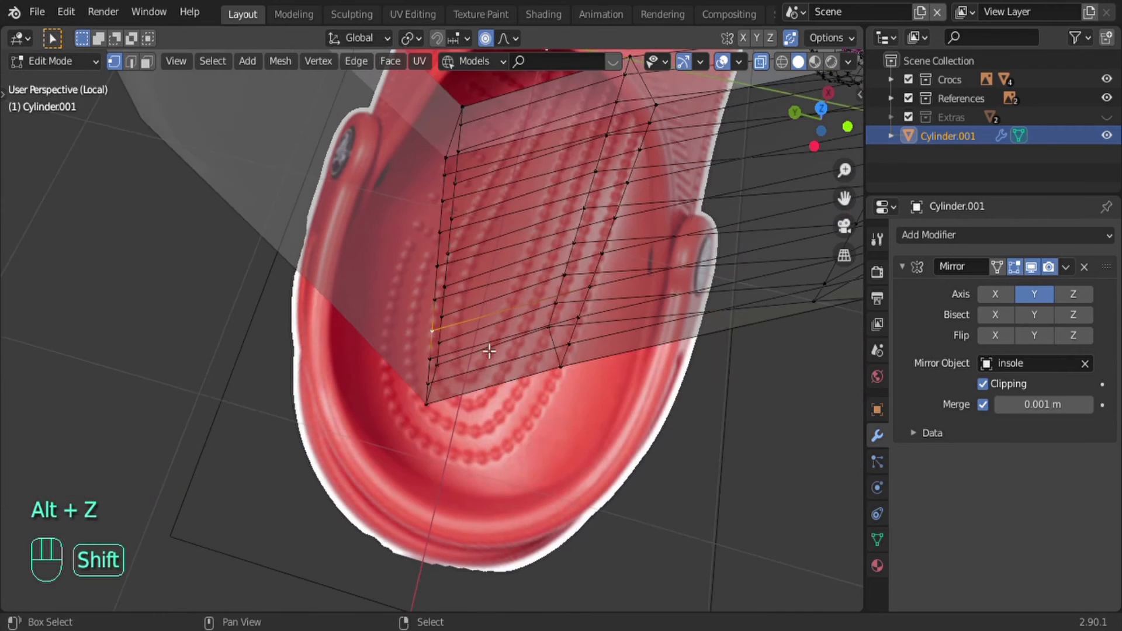
middle_click_drag(491, 351, 491, 438, "shift")
middle_click_drag(494, 351, 518, 282)
key("ctrl+z")
key("3")
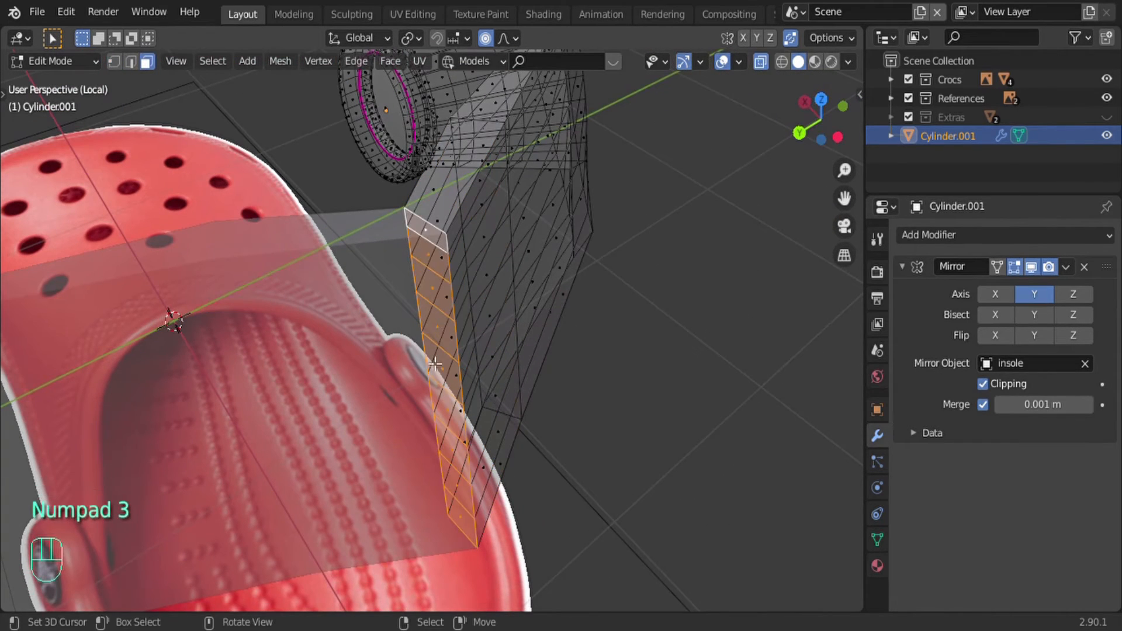
middle_click_drag(421, 331, 395, 283)
key("Delete")
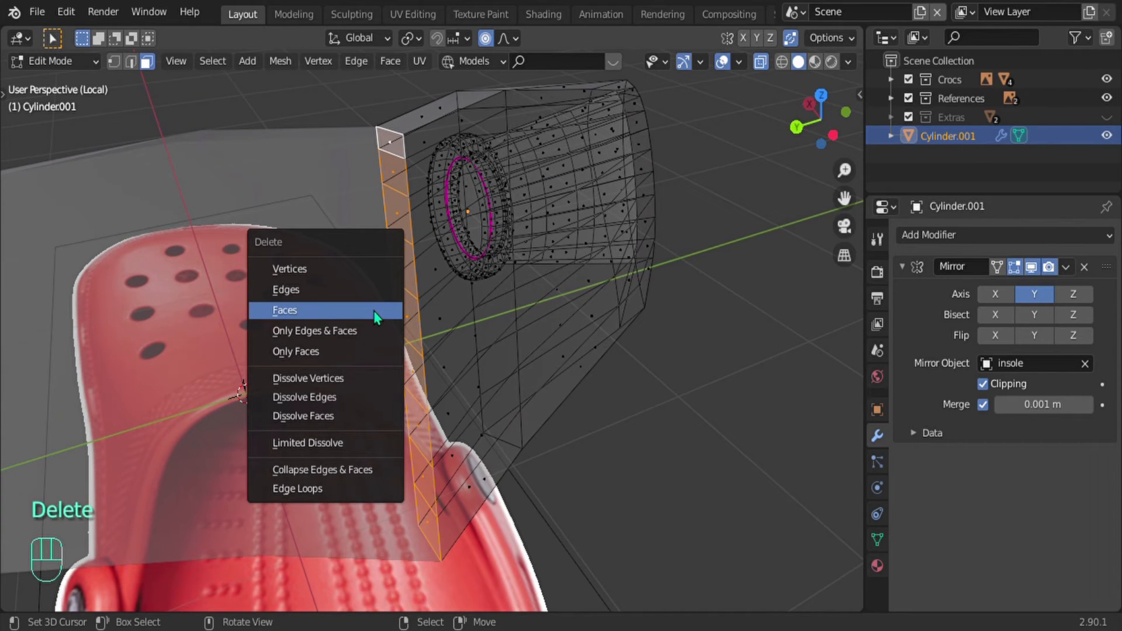
left_click(373, 310)
middle_click_drag(450, 314, 424, 234)
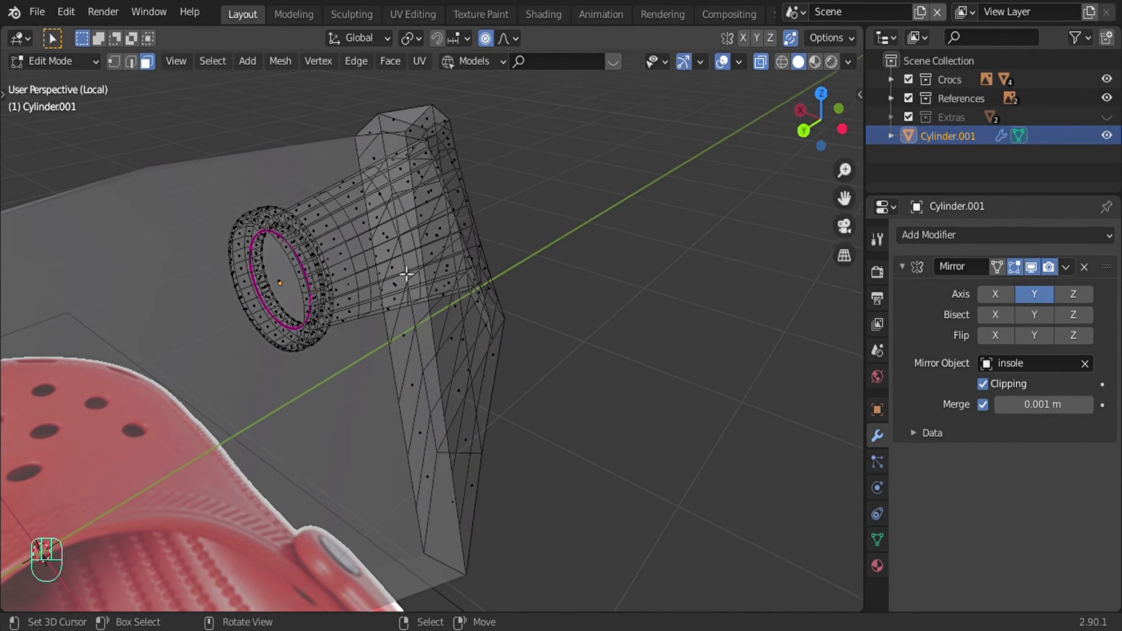
Step: Select the edge loop nearest the heel centreline and move it about 0.09 m outwards with proportional editing, towards the heel's outline
middle_click_drag(406, 274, 287, 260)
key("alt+z")
middle_click_drag(286, 260, 316, 250)
key("2")
left_click(396, 197, "alt")
left_click(392, 194, "alt")
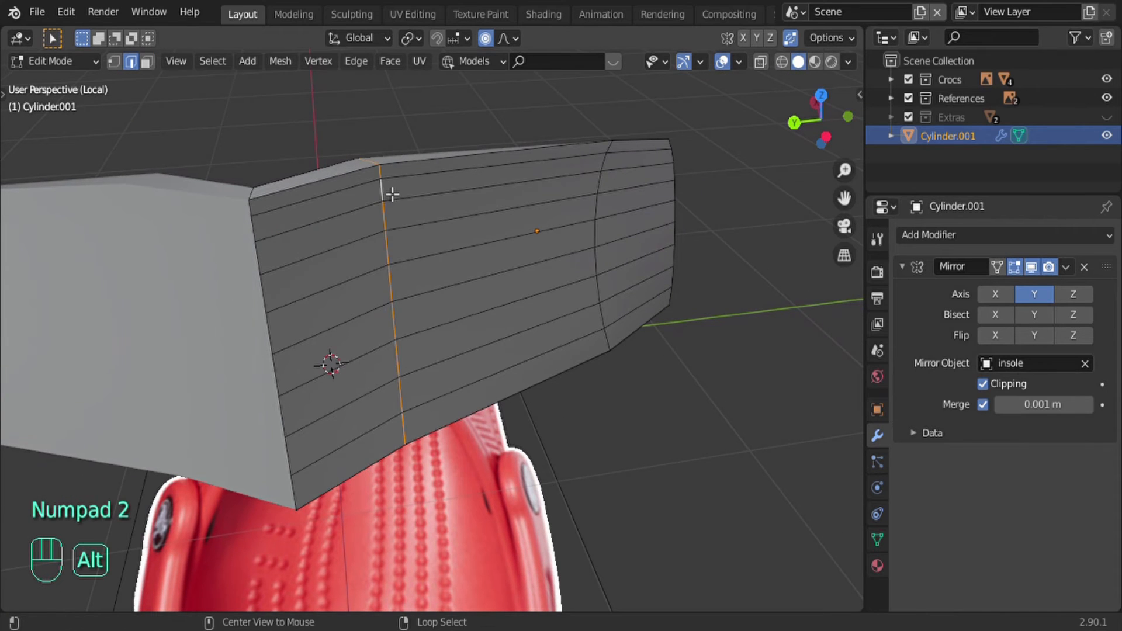
key("Tab")
key("KP_7")
key("Tab")
scroll(388, 190, "down", 2)
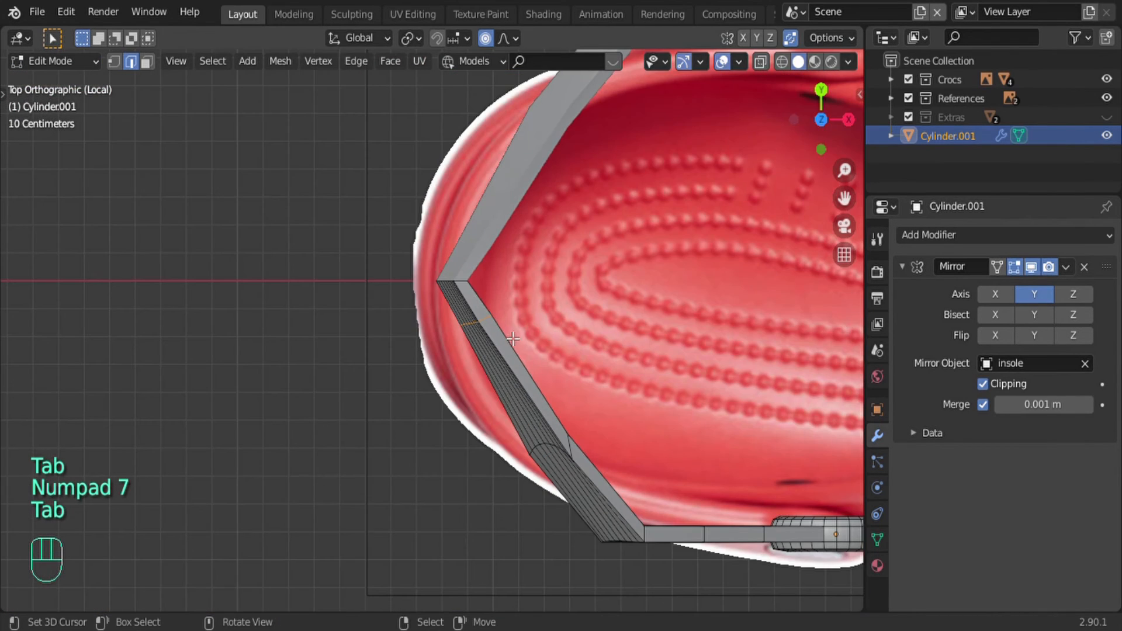
key("g")
scroll(514, 376, "down", 3)
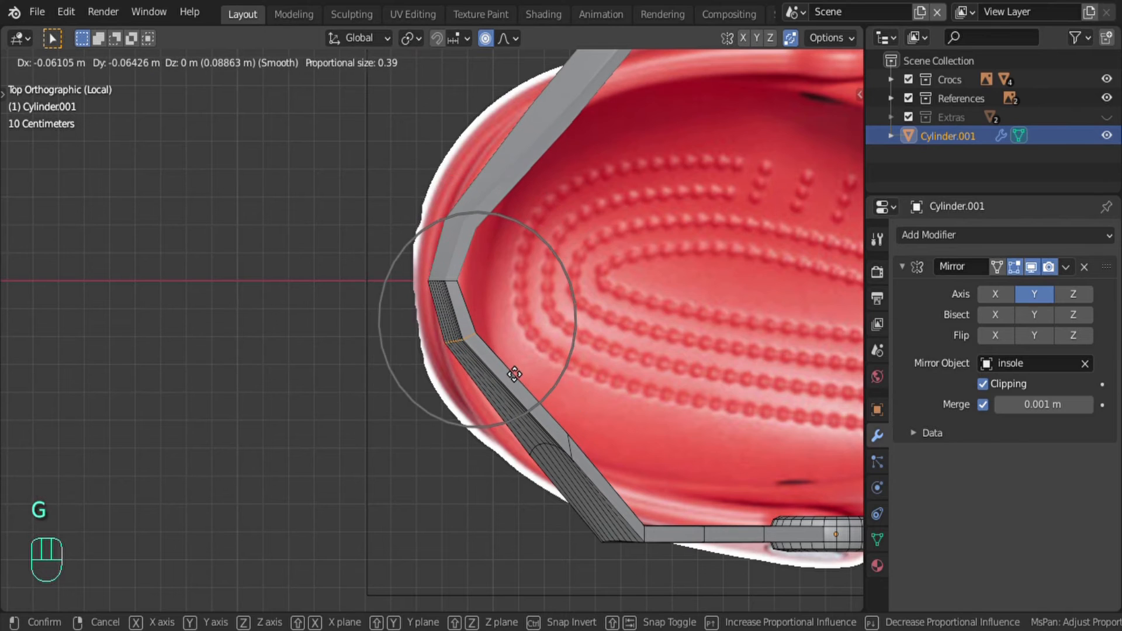
left_click(513, 390)
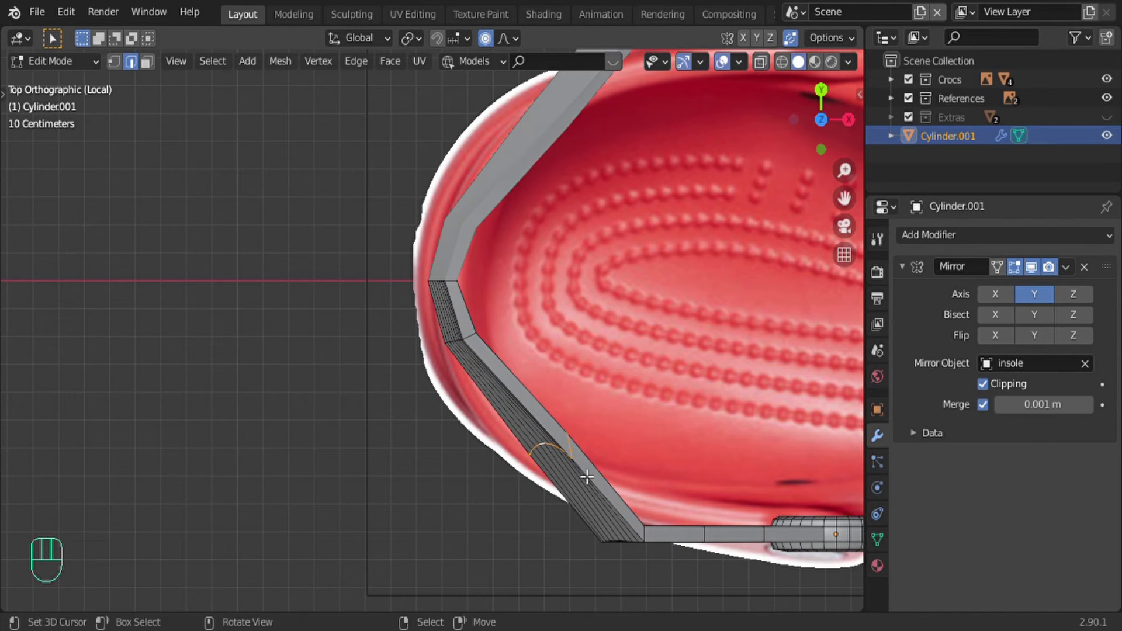
Step: Turn off automatic vertex merging and edge-slide the strap's curved middle loop fully onto the neighbouring heel loop
key("g")
key("g")
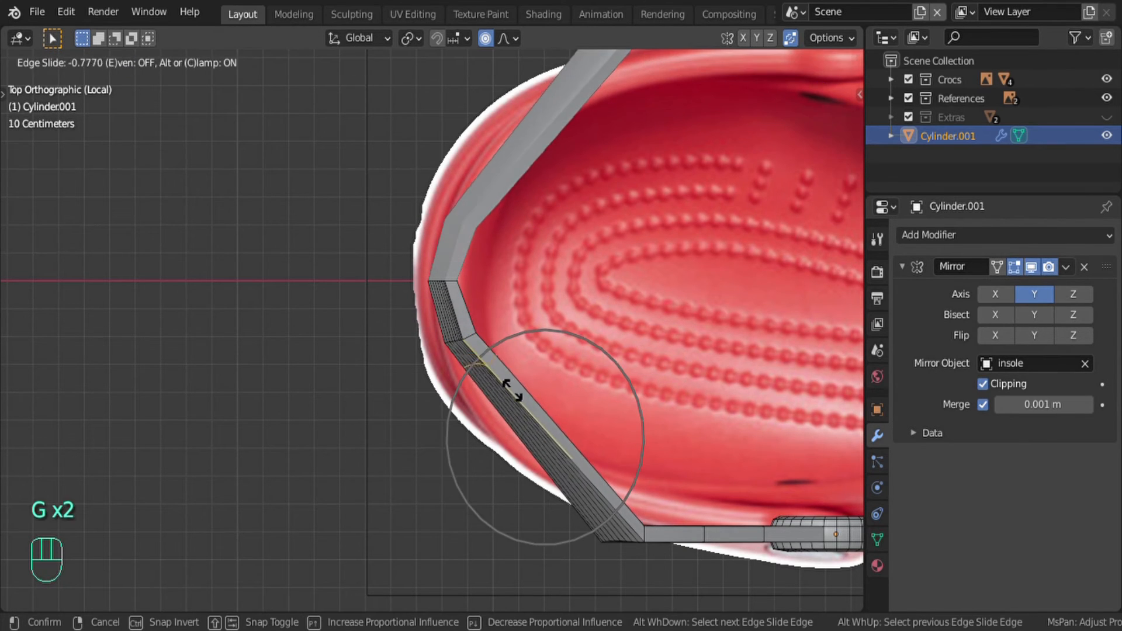
right_click(523, 406)
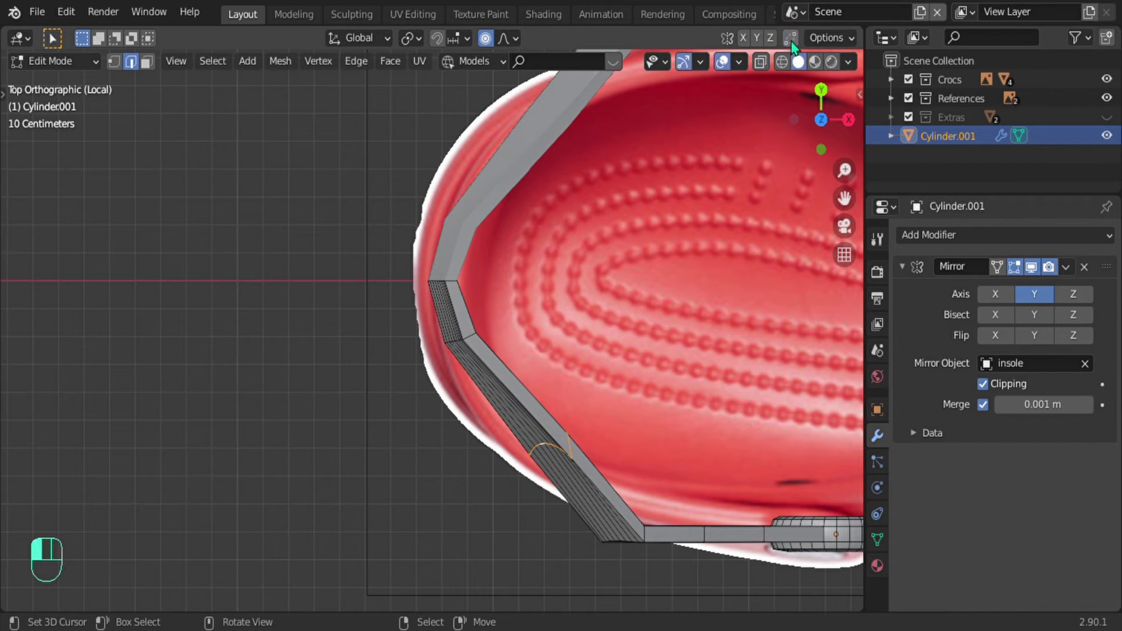
key("g")
key("g")
left_click(429, 350)
Step: Edge-slide the loop back along the strap and move it about 0.04 m outwards to follow the heel's curve
key("g")
key("g")
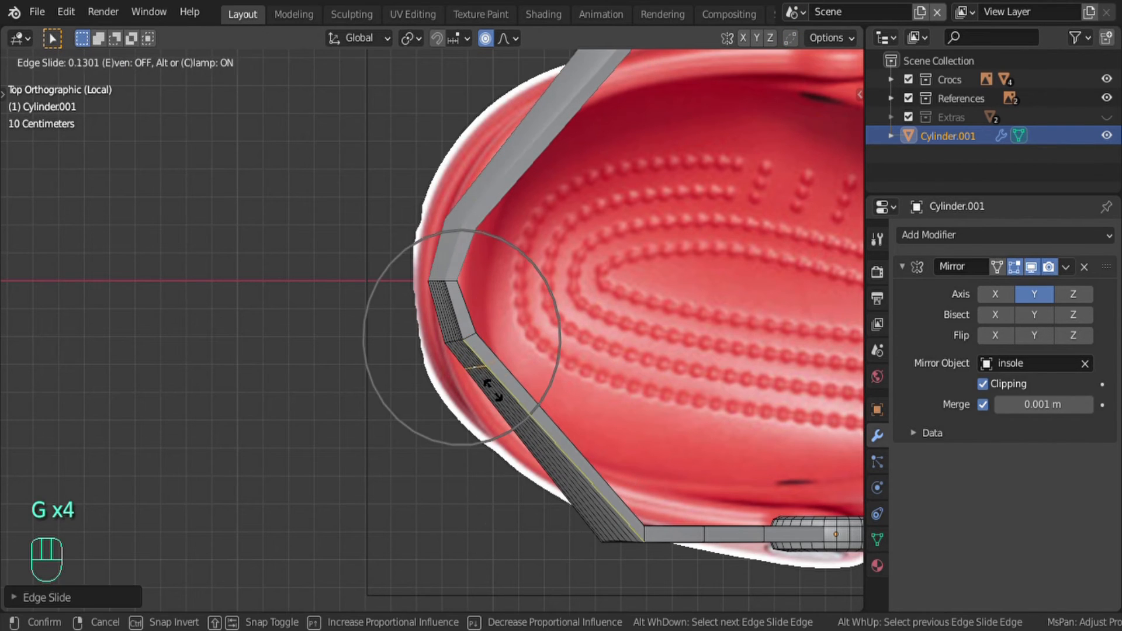
left_click(520, 406)
key("g")
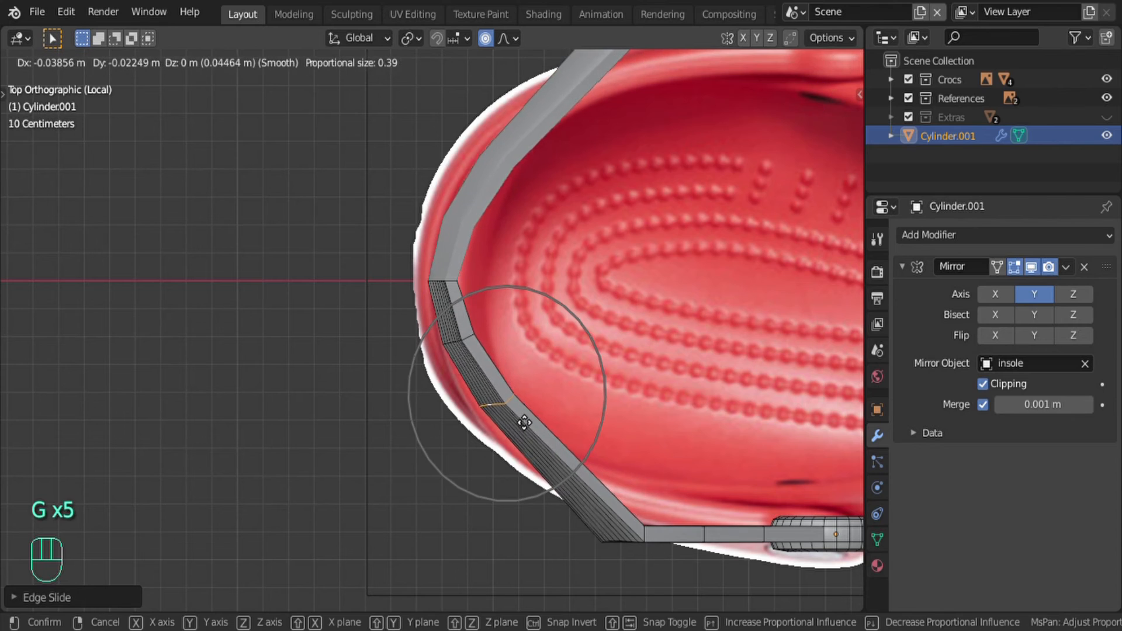
left_click(518, 426)
Step: Select the edge loop at the strap's sharp side bend and rotate it freely with trackball rotation
middle_click_drag(533, 411, 457, 305, "shift")
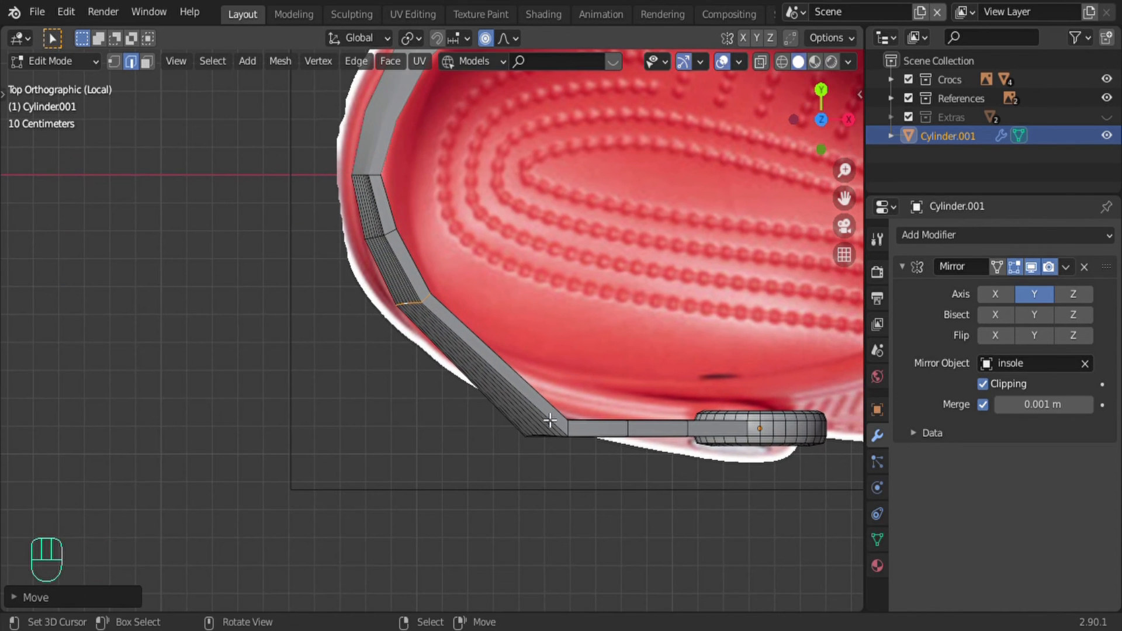
key("alt+z")
left_click(545, 435)
key("alt+z")
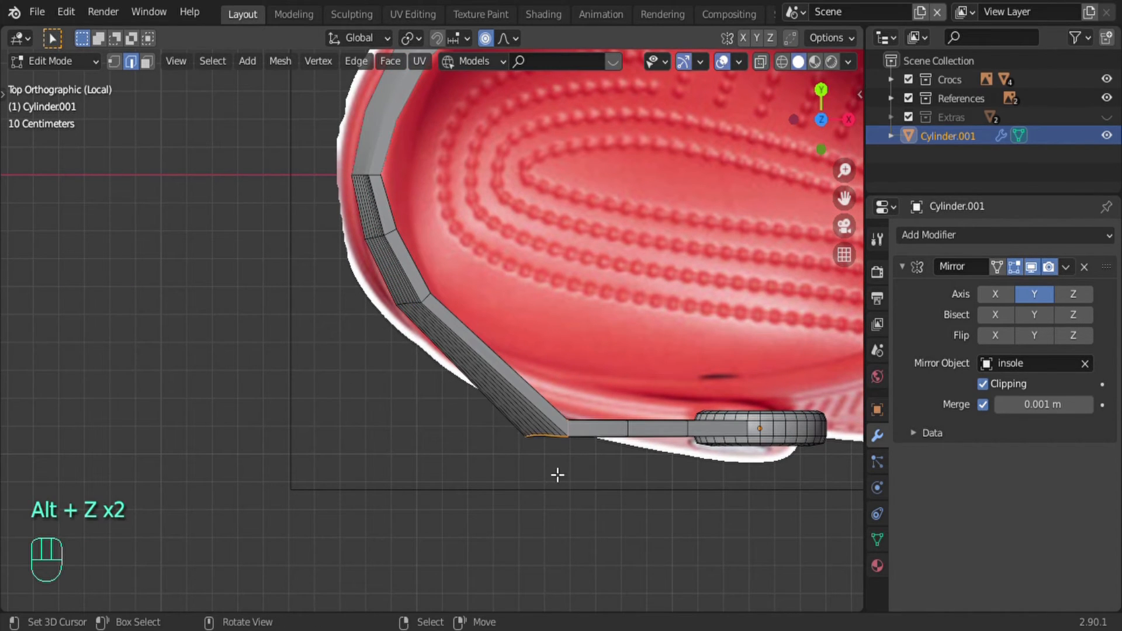
key("r")
key("r")
left_click(531, 467)
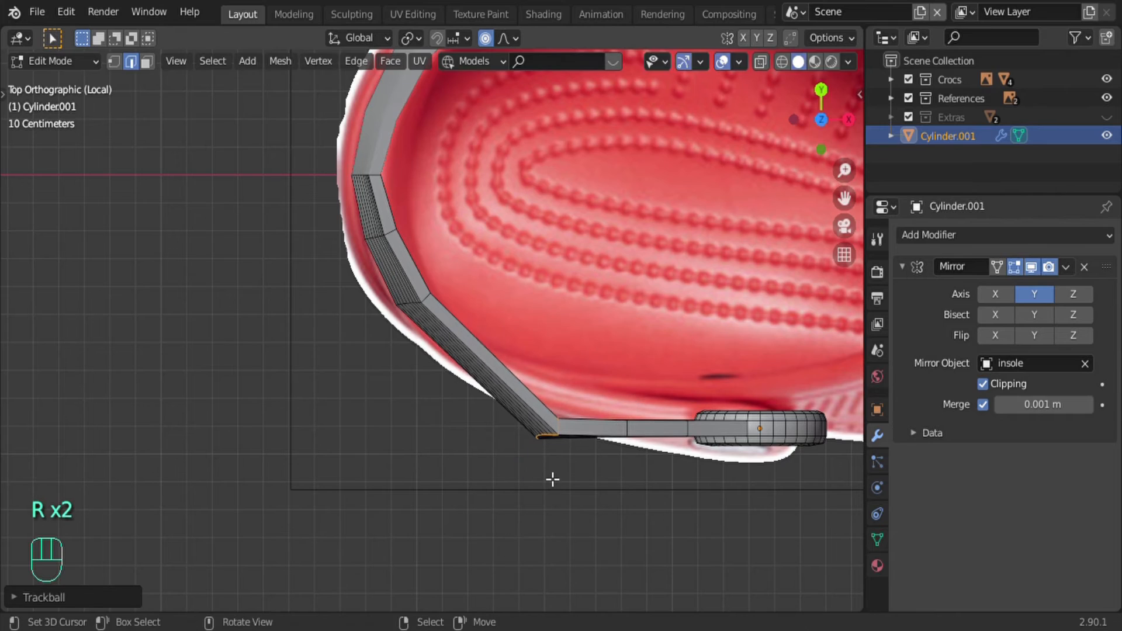
Step: Edge-slide and move the strap's bend loops so the side curve follows the shoe's outline in the top reference
key("g")
key("g")
key("g")
key("g")
key("g")
left_click(498, 435)
key("alt+z")
middle_click_drag(625, 435, 606, 347)
key("Tab")
key("KP_7")
key("alt+z")
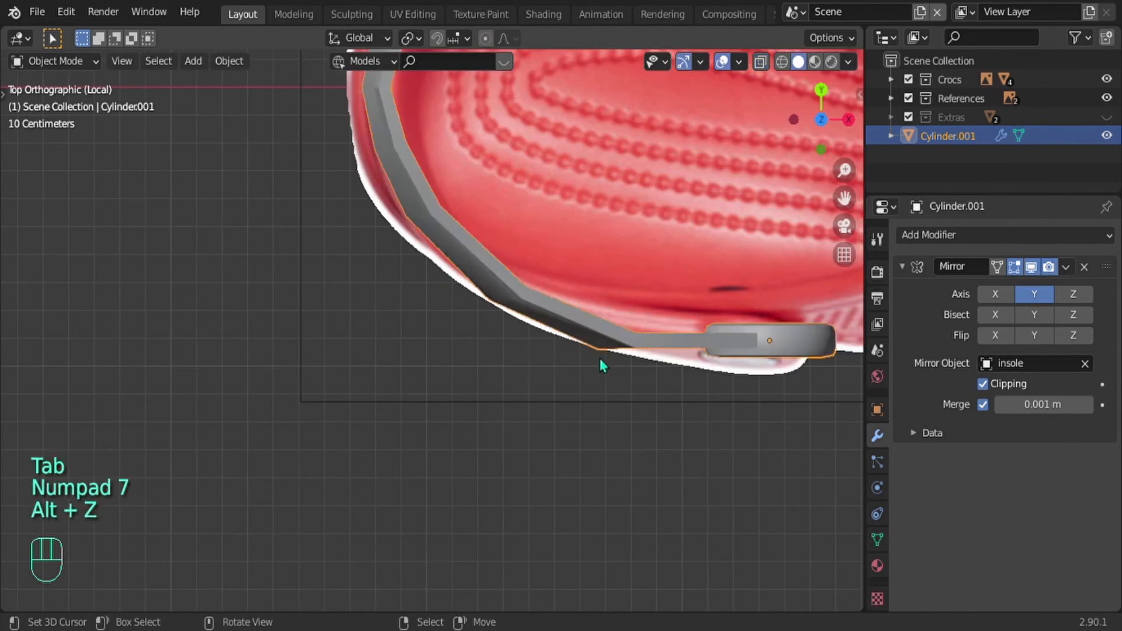
Step: Adjust the side bend's position against the top reference and rotate the strap's middle edge loop about the Y axis
key("Tab")
key("g")
left_click(523, 365)
middle_click_drag(530, 378, 563, 485, "shift")
key("alt+z")
key("alt+z")
key("r")
key("y")
left_click(464, 238)
key("KP_Decimal")
mouse_move(467, 292)
middle_mouse_down()
mouse_move(561, 195)
mouse_move(517, 206)
middle_mouse_up()
scroll(517, 205, "up", 3)
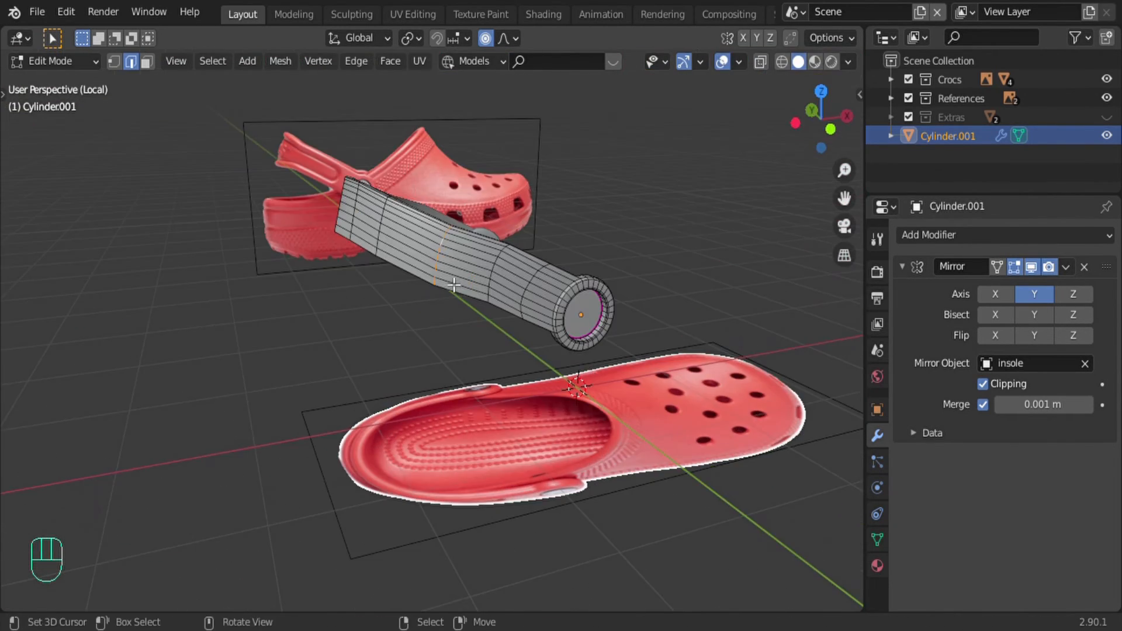
Step: Select the strap's whole heel-end section and move it towards the reference strap
key("alt+z")
left_click_drag(315, 153, 409, 274)
key("alt+z")
key("g")
left_click(412, 236)
key("z")
key("z")
key("alt+z")
key("alt+z")
key("g")
left_click(473, 257)
Step: Rotate and move the selected heel-end section in front view so it lines up with the reference strap
key("Tab")
key("KP_1")
key("Tab")
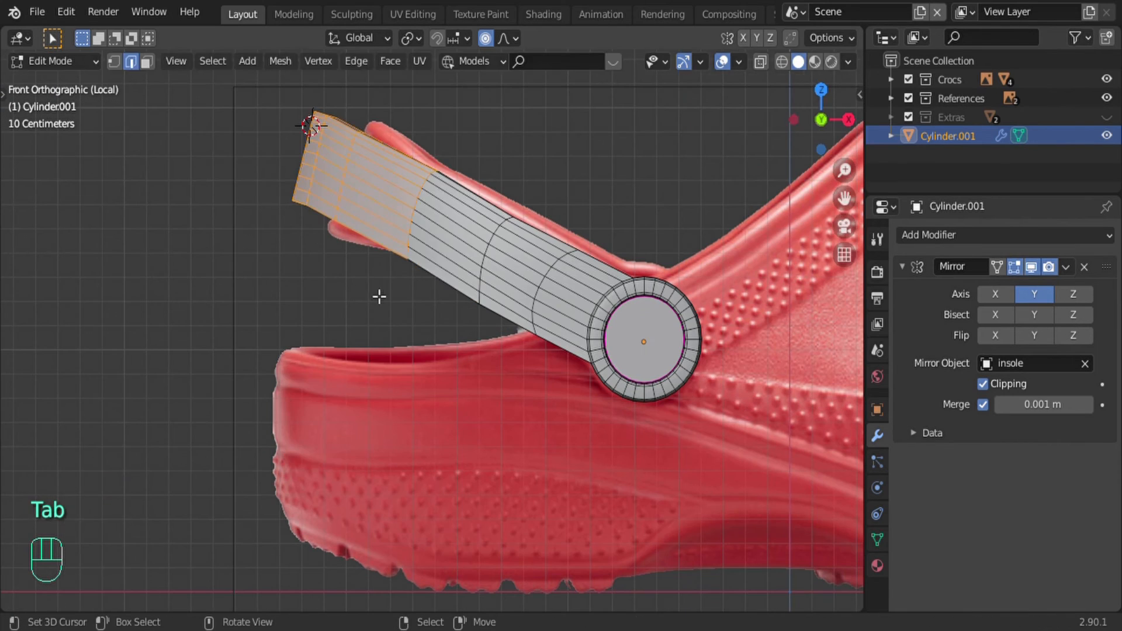
key("r")
left_click(397, 304)
key("g")
scroll(419, 316, "down", 8)
left_click(416, 319)
key("Tab")
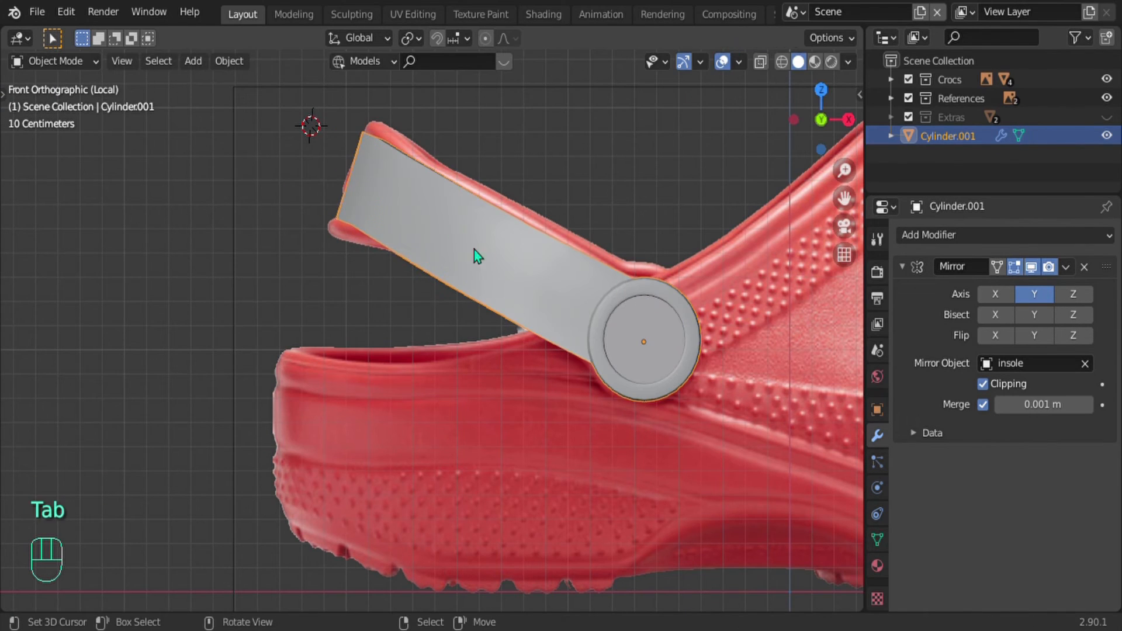
Step: Add a Subdivision Surface modifier with viewport level 1 to the strap and compare its shape with the side reference
middle_click_drag(474, 250, 591, 348)
key("ctrl+1")
middle_click_drag(355, 261, 344, 366)
key("KP_1")
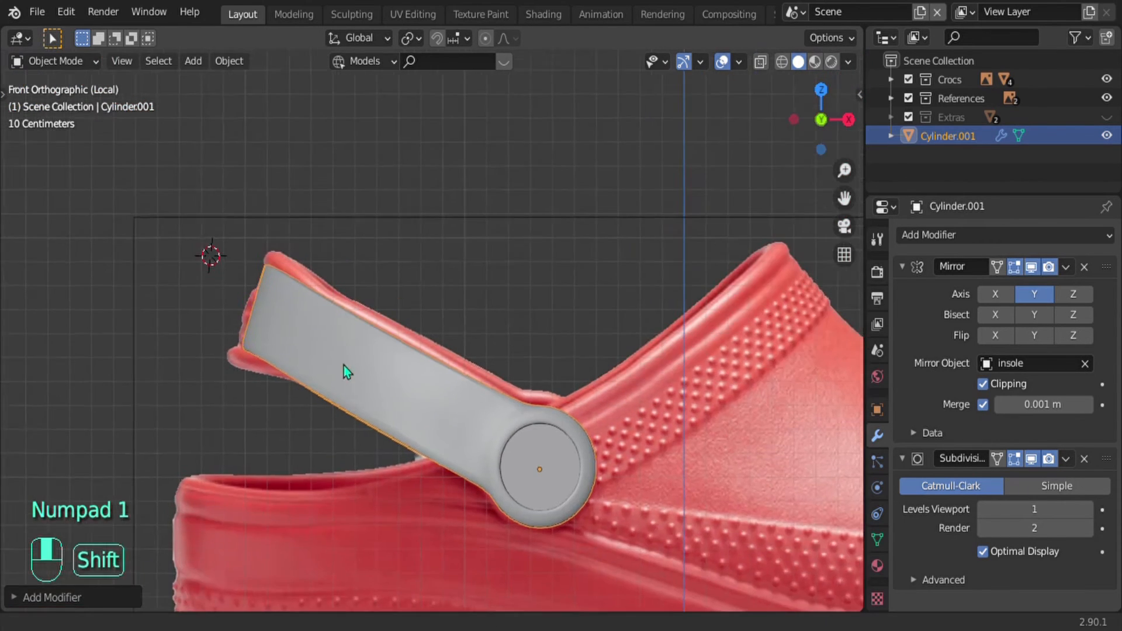
scroll(344, 366, "up", 2)
key("alt+z")
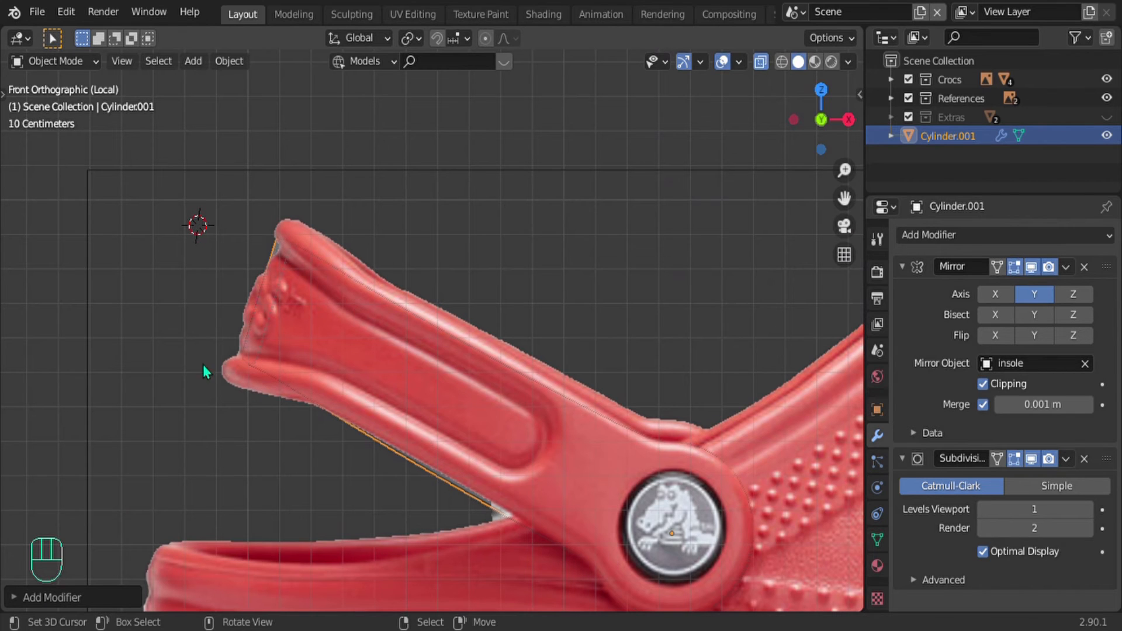
key("alt+z")
Step: Add an edge loop across the strap's heel half and move its upper heel corner up to the reference outline
key("Tab")
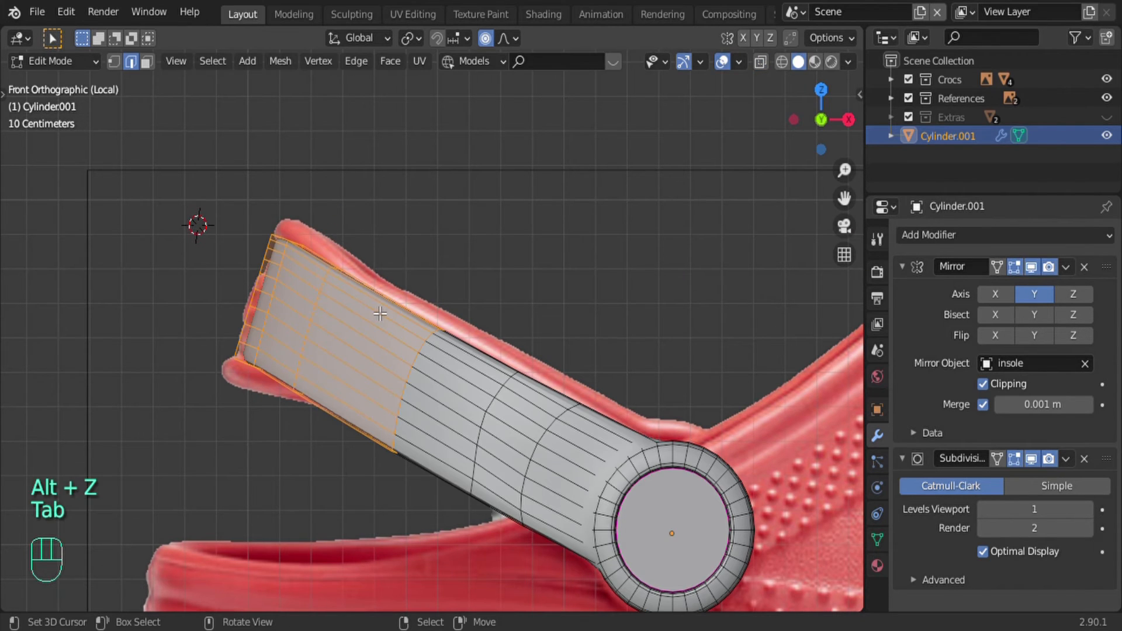
key("KP_1")
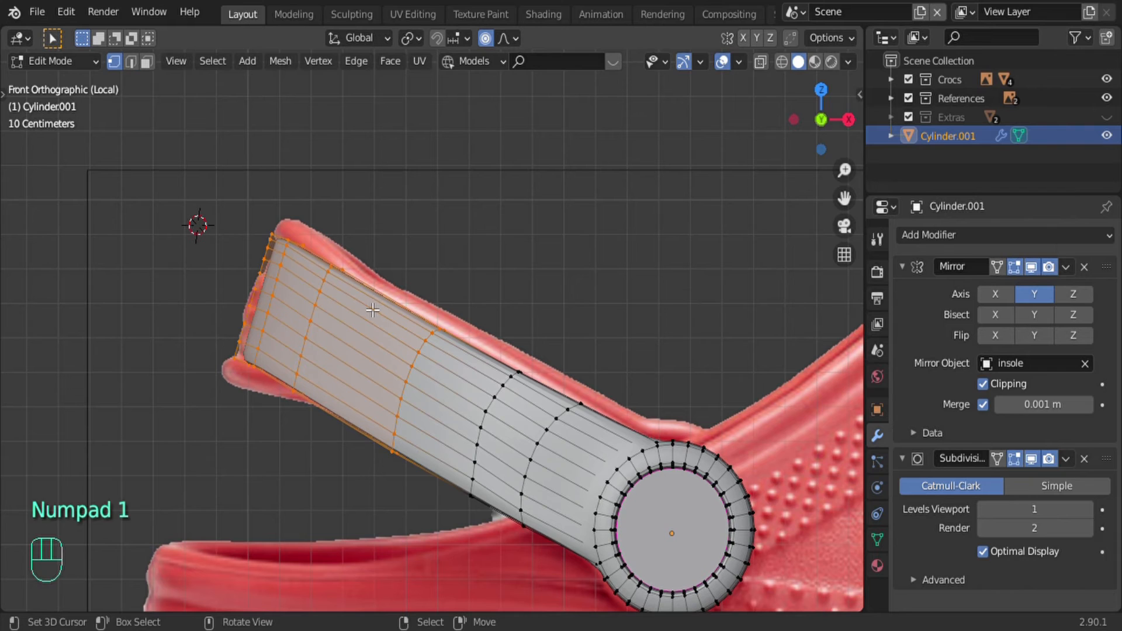
key("alt+z")
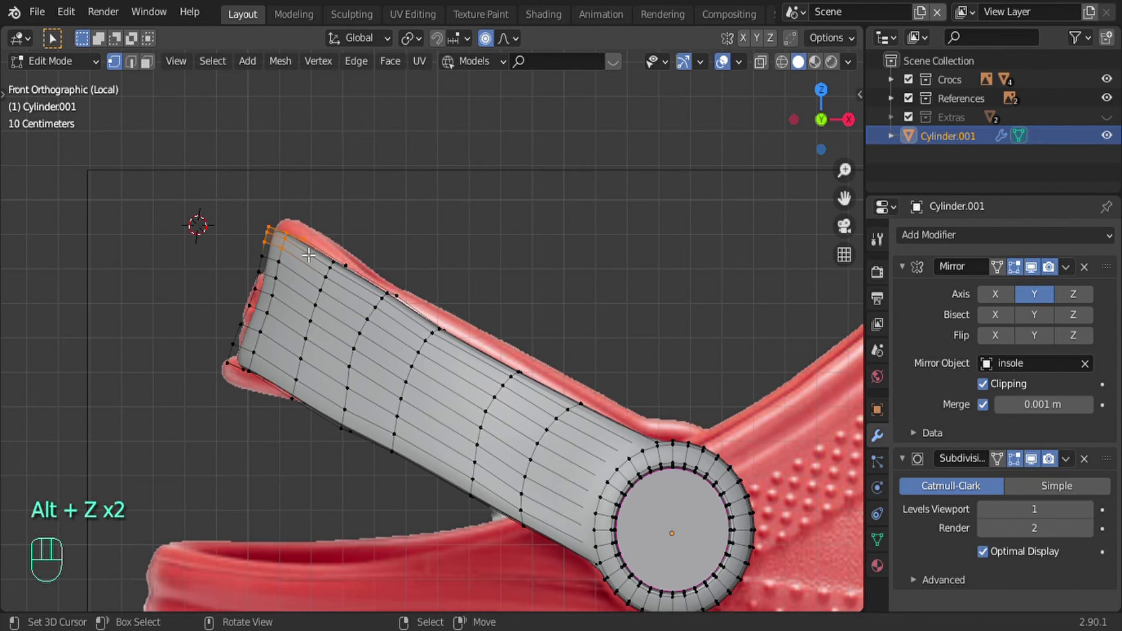
key("g")
left_click(316, 244)
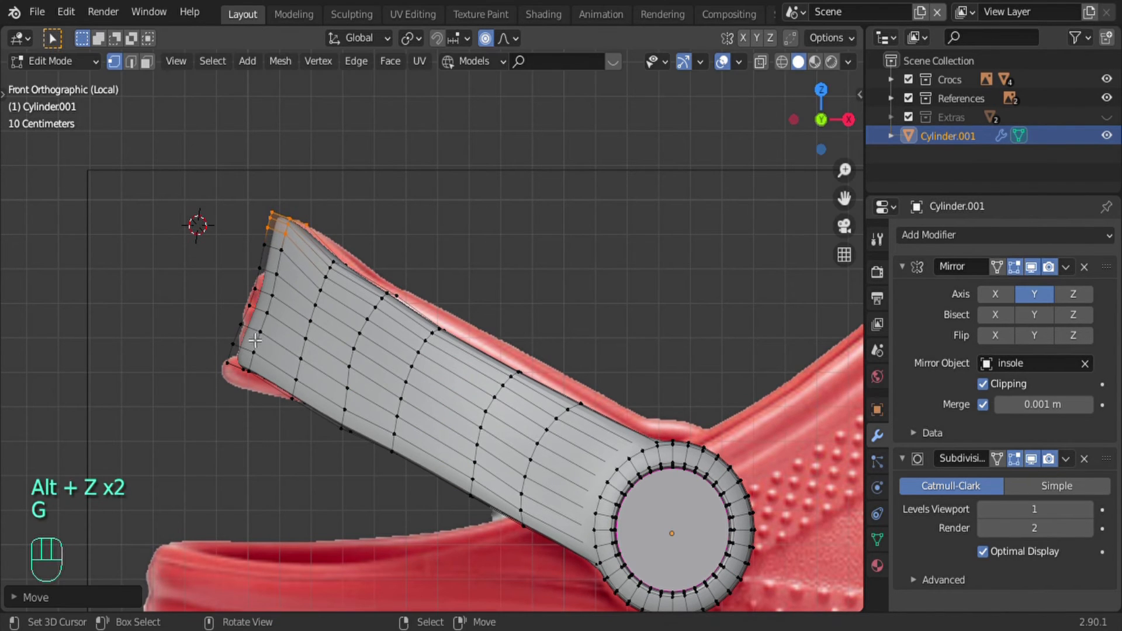
Step: Select the strap's lower heel-corner vertices and move them down about 0.04 m with proportional editing
key("alt+z")
left_click_drag(219, 345, 274, 400)
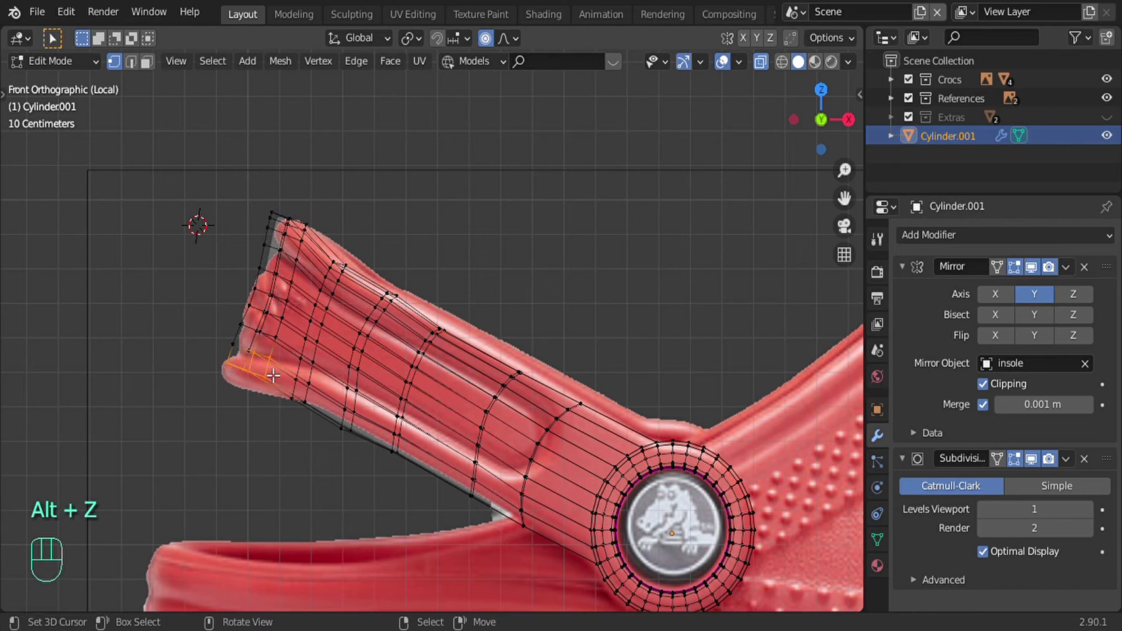
left_click(258, 360, "shift")
key("g")
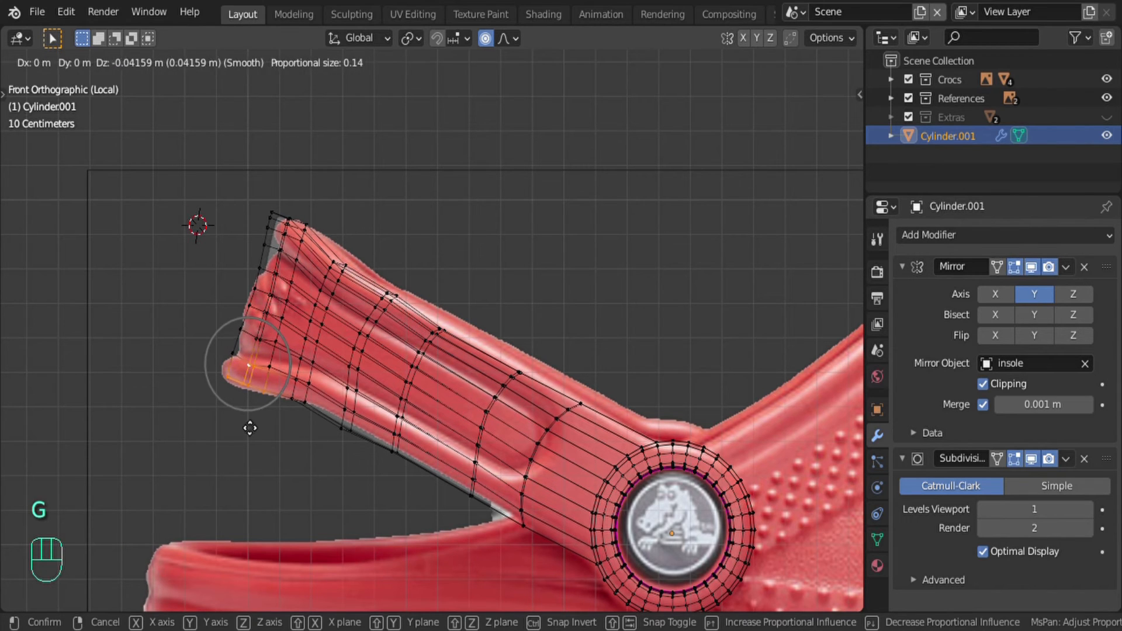
left_click(320, 432)
Step: Move the lower- and upper-edge vertices of the added loop inwards to narrow the strap before its flared heel end
left_click(343, 430)
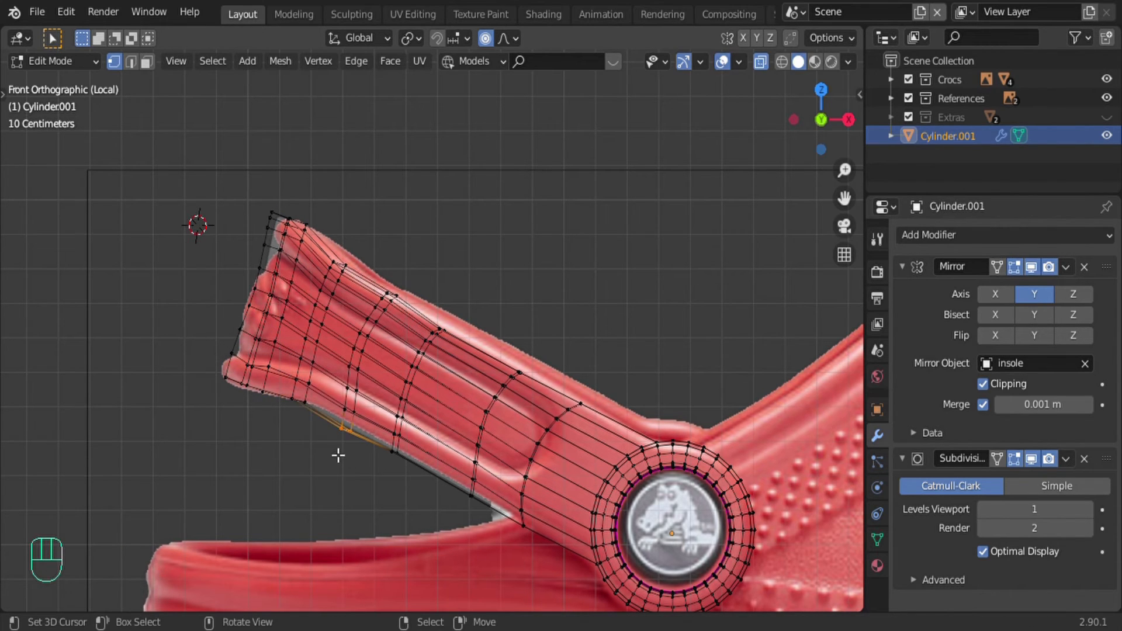
key("g")
left_click(352, 425)
key("g")
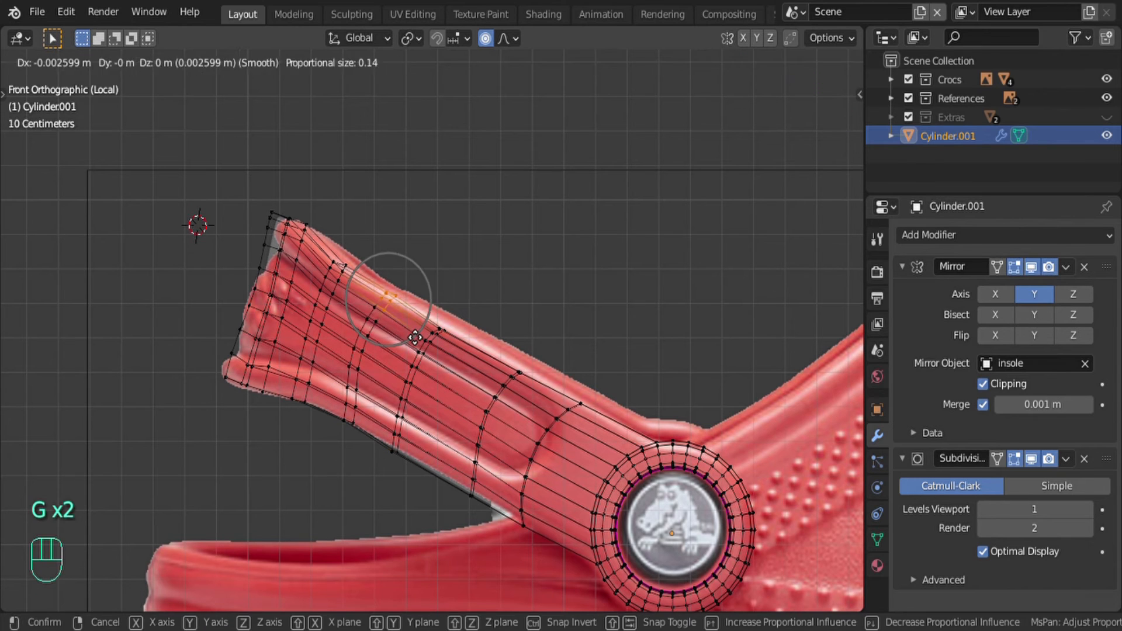
left_click(427, 359)
key("alt+z")
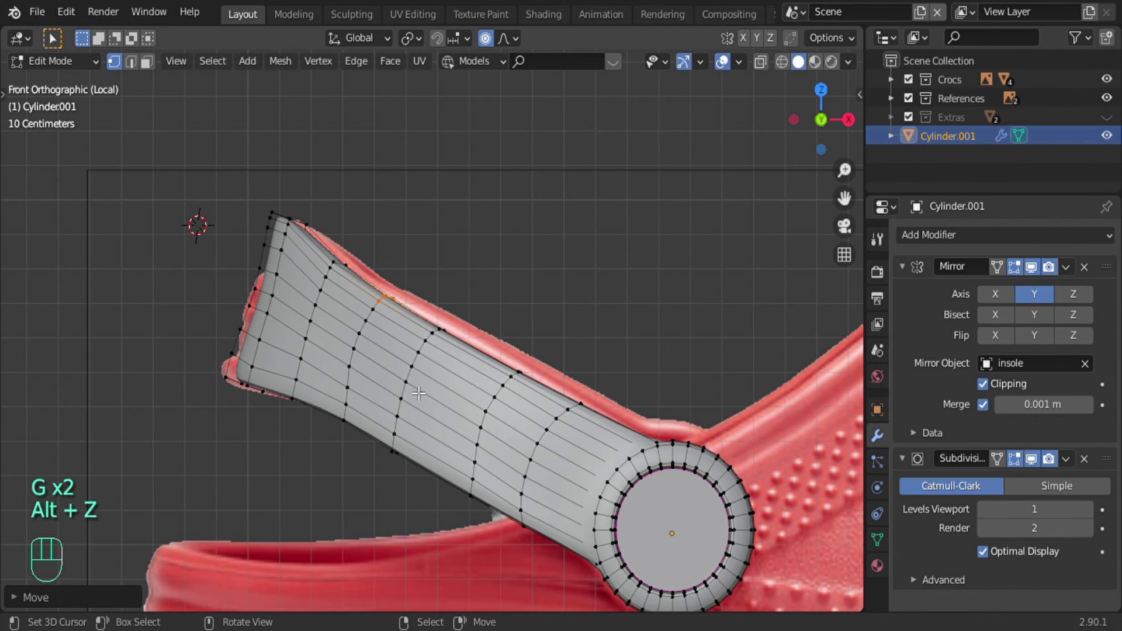
middle_click_drag(418, 393, 410, 373, "shift")
key("Tab")
scroll(342, 388, "down", 5)
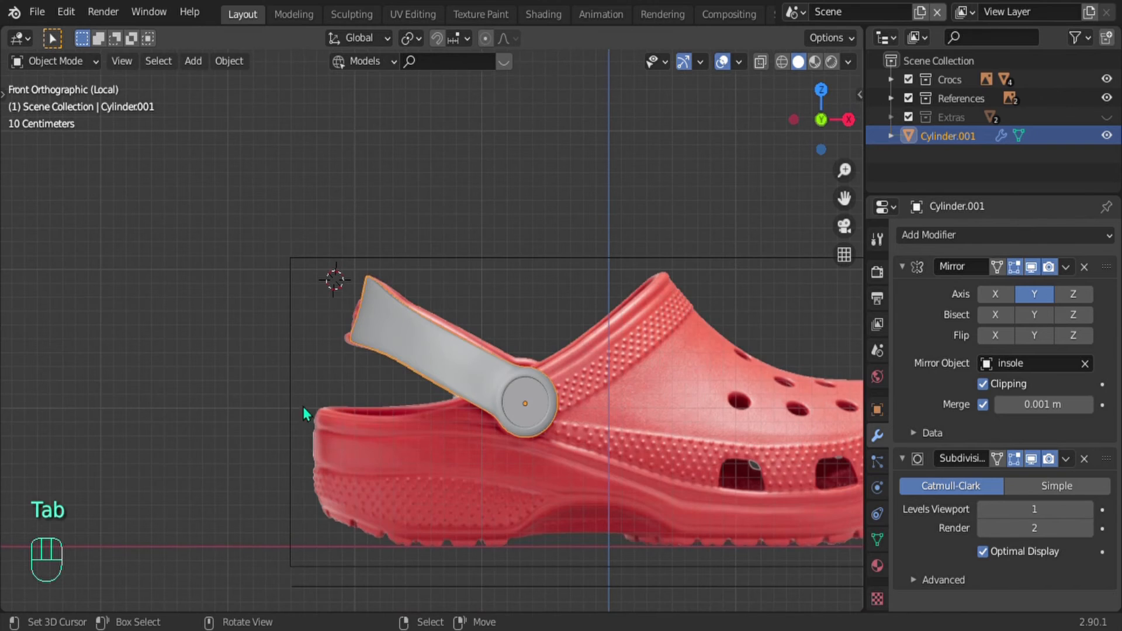
Step: Compare the strap's mesh and outline with the side reference, including the recessed panel shown near the button
middle_click_drag(303, 406, 346, 368)
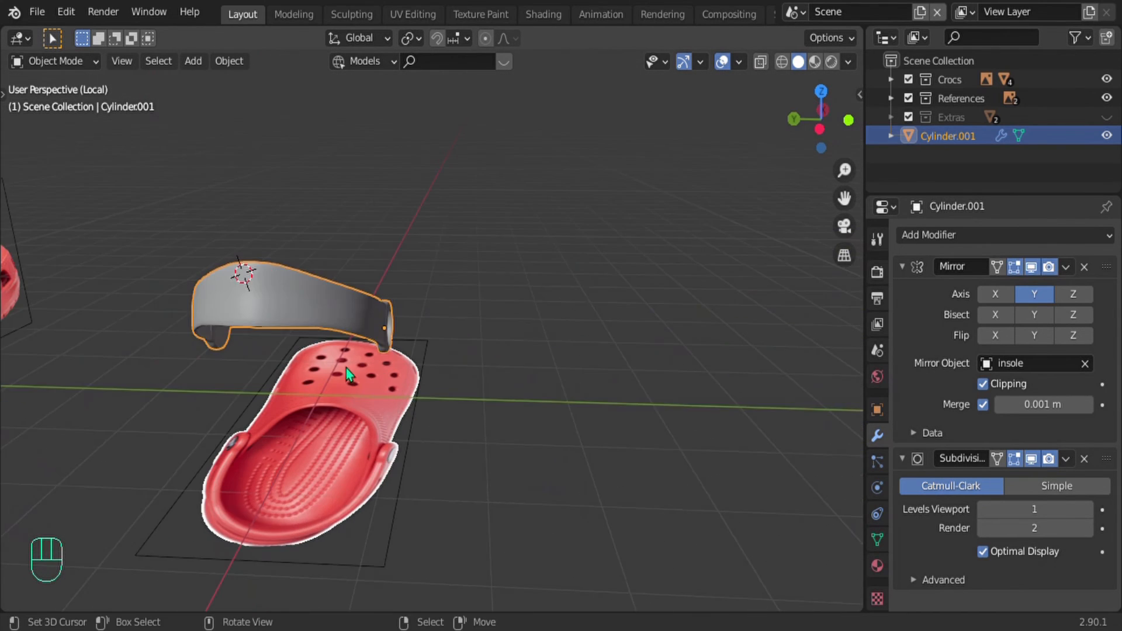
scroll(346, 368, "up", 2)
key("Tab")
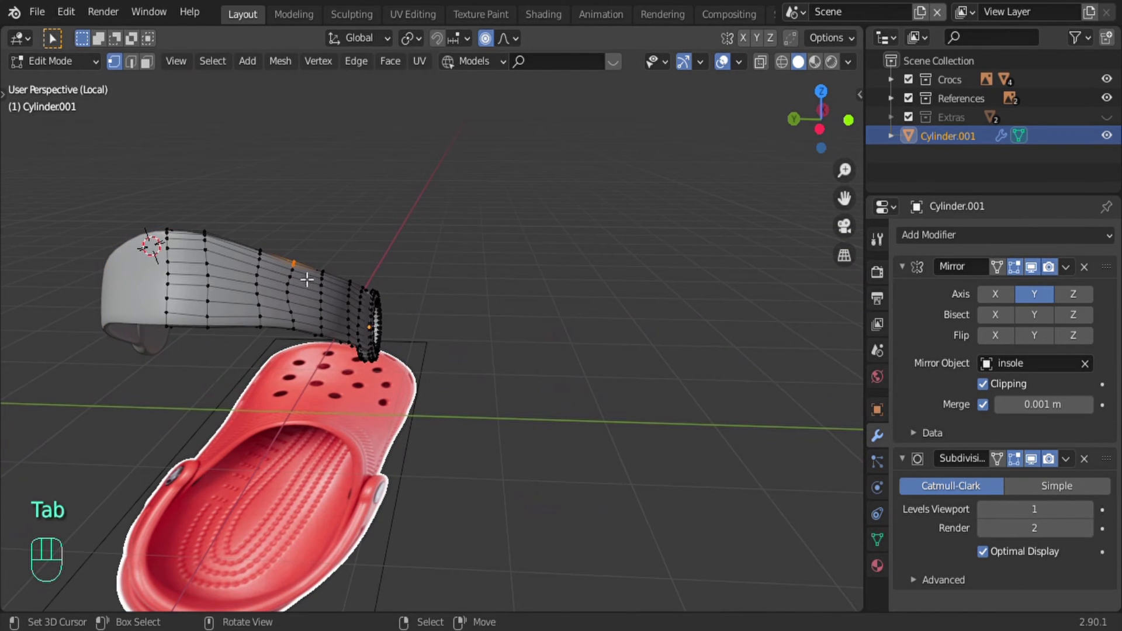
key("Tab")
key("KP_1")
scroll(424, 315, "up", 2)
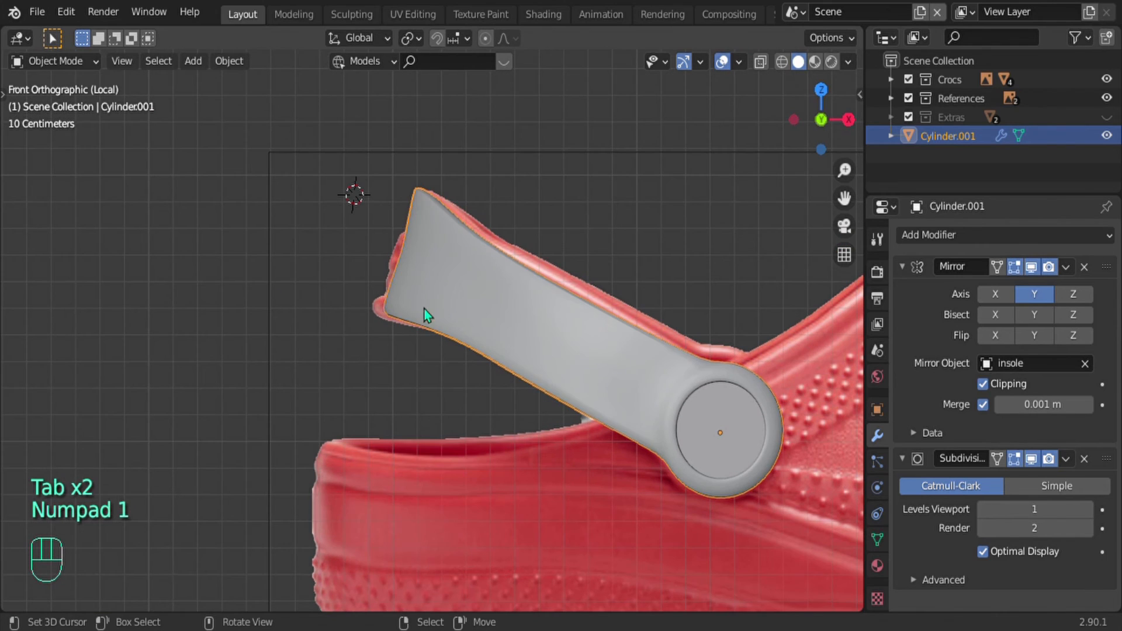
key("alt+z")
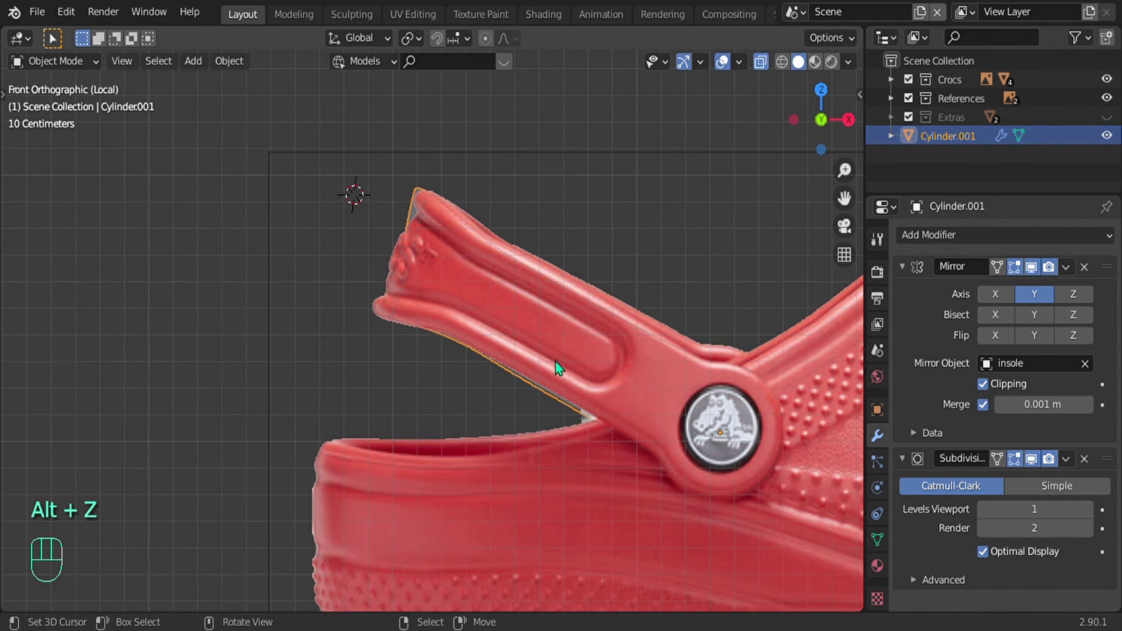
scroll(528, 317, "up", 2)
middle_click_drag(528, 318, 419, 321, "shift")
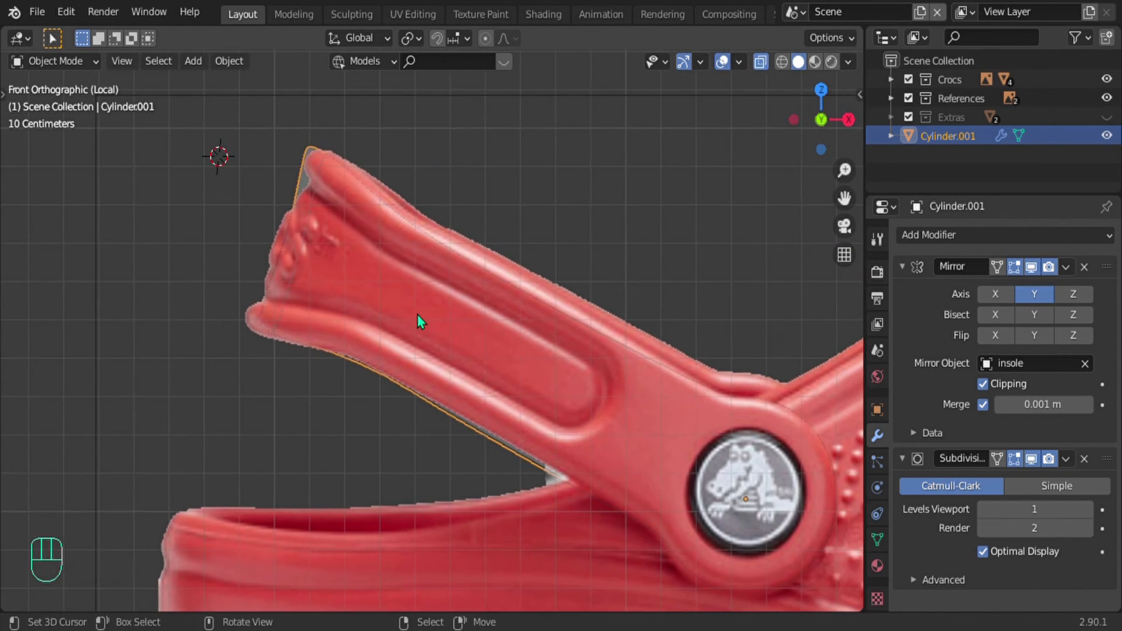
key("alt+z")
key("Tab")
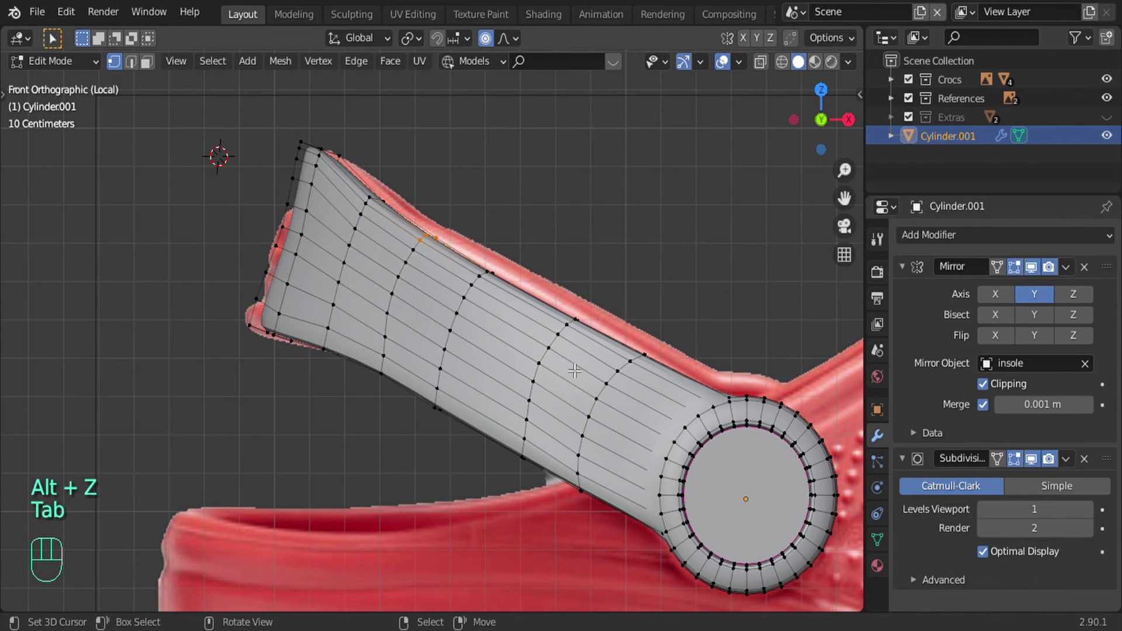
key("alt+z")
key("alt+z")
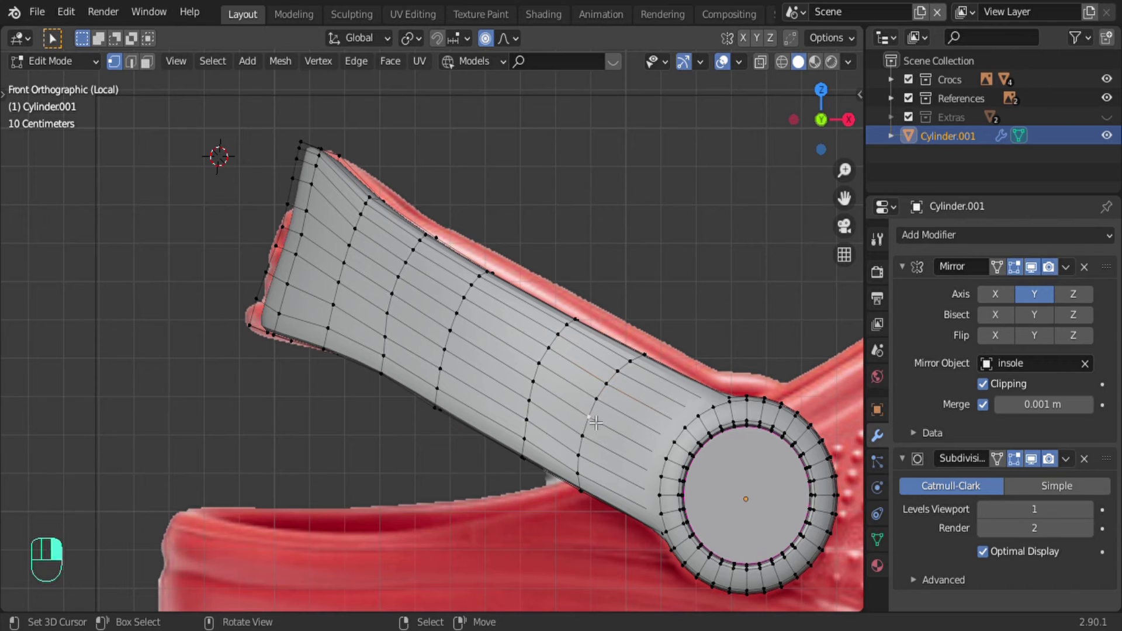
Step: Slide the middle vertex of the loop nearest the button towards the button, and its two neighbours slightly less, to form a rounded end
key("g")
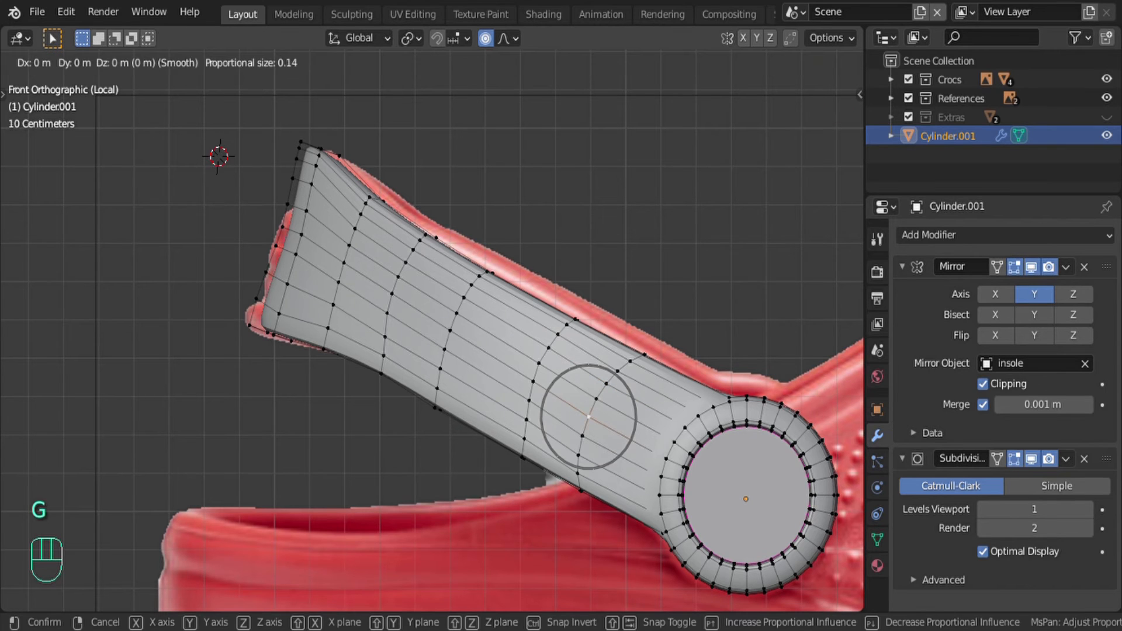
key("g")
left_click(604, 428)
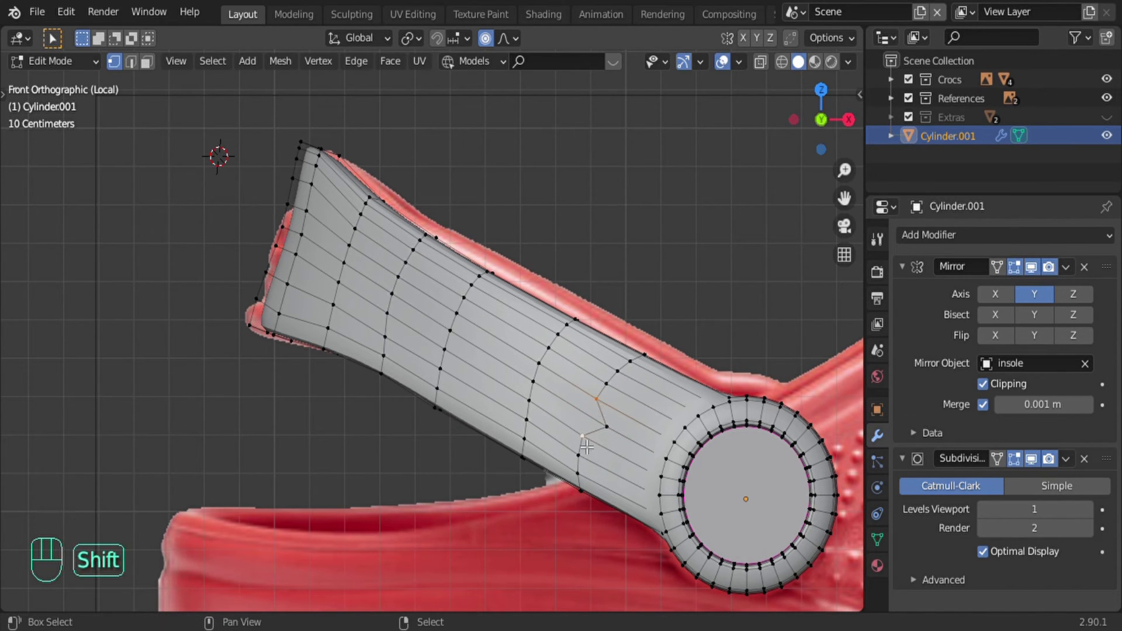
key("g")
key("g")
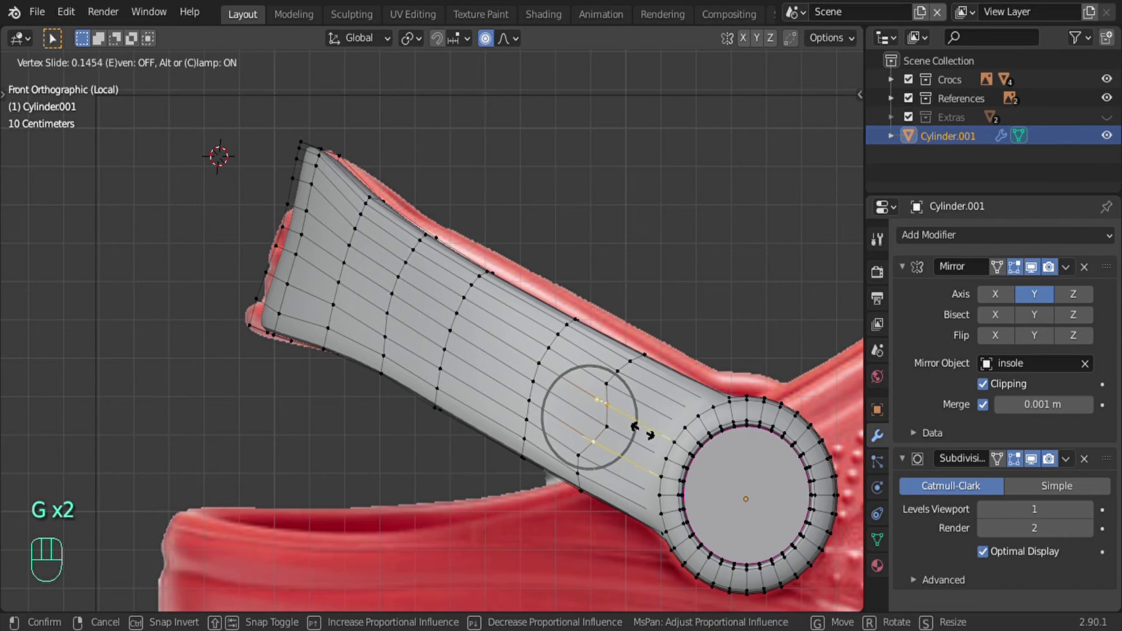
left_click(638, 431)
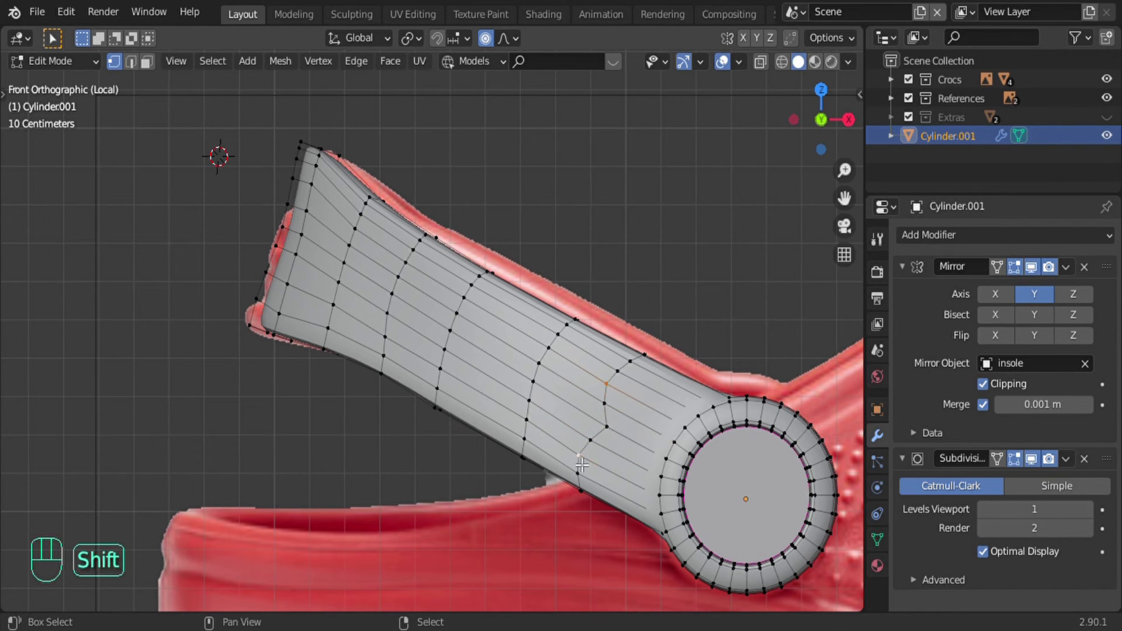
Step: Slide the next outer pair of vertices back towards the heel, then nudge them about 0.008 m to follow the reference panel's rounded end
key("g")
key("g")
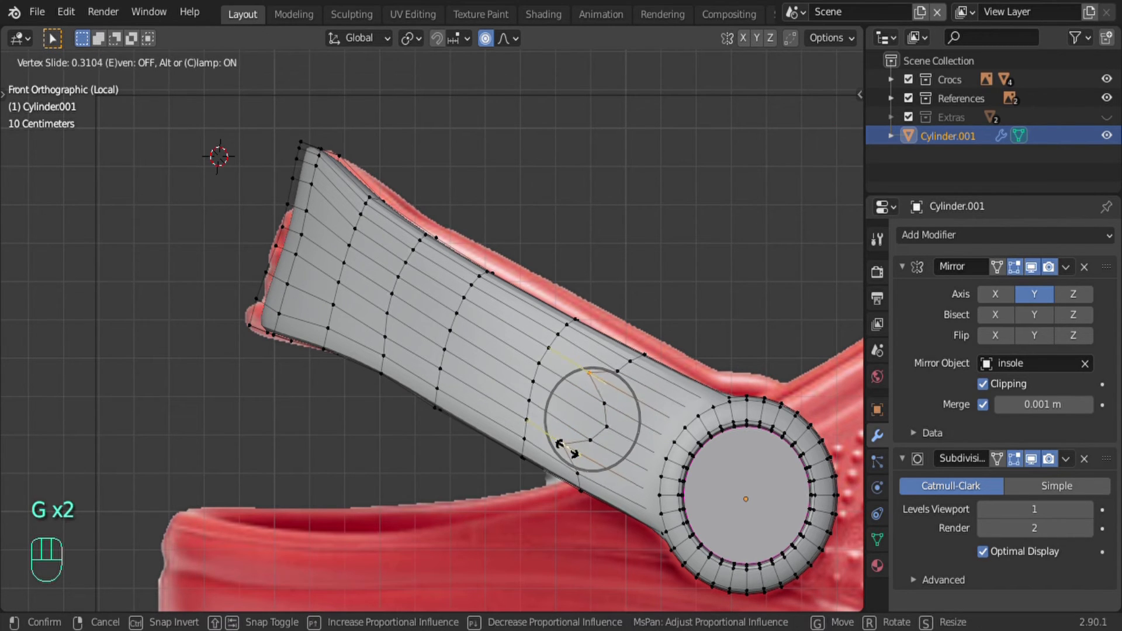
left_click(574, 455)
key("alt+z")
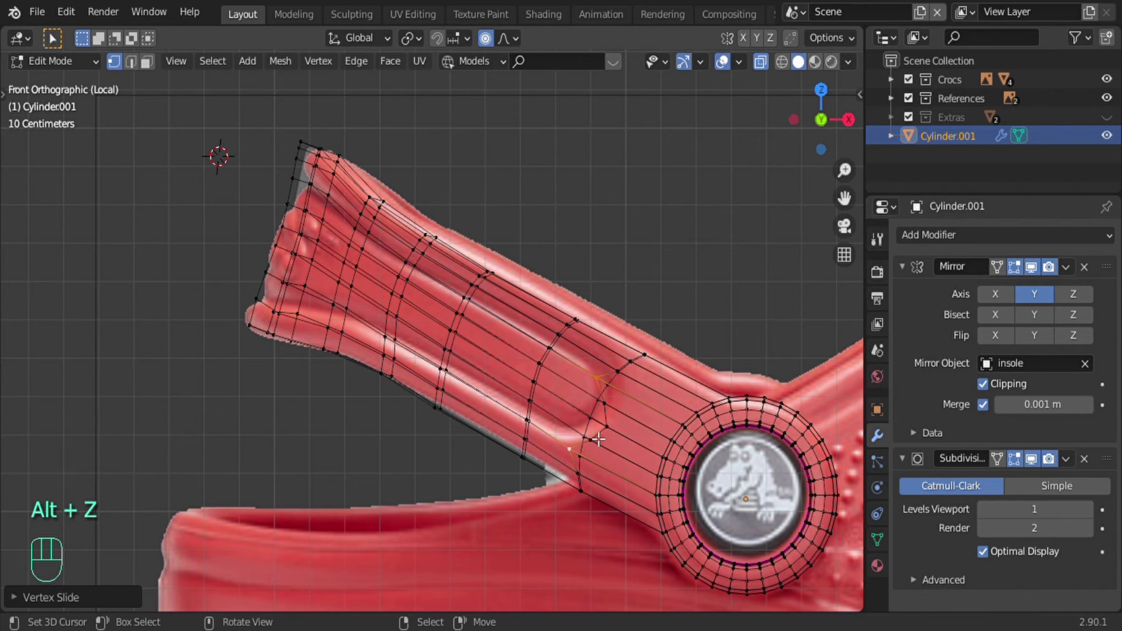
key("alt+z")
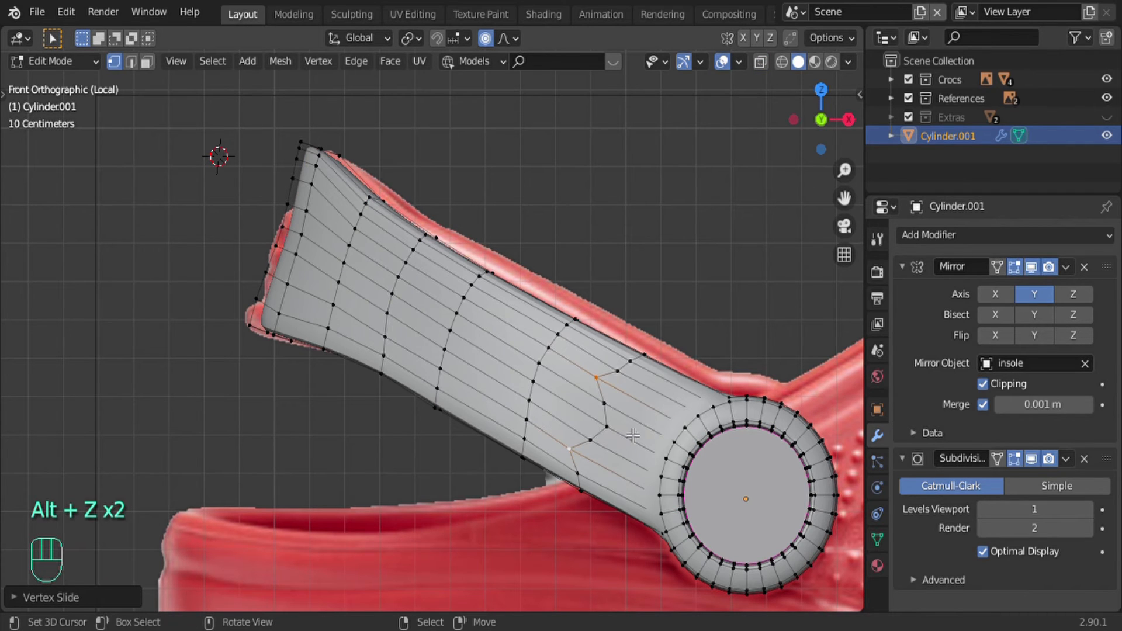
key("g")
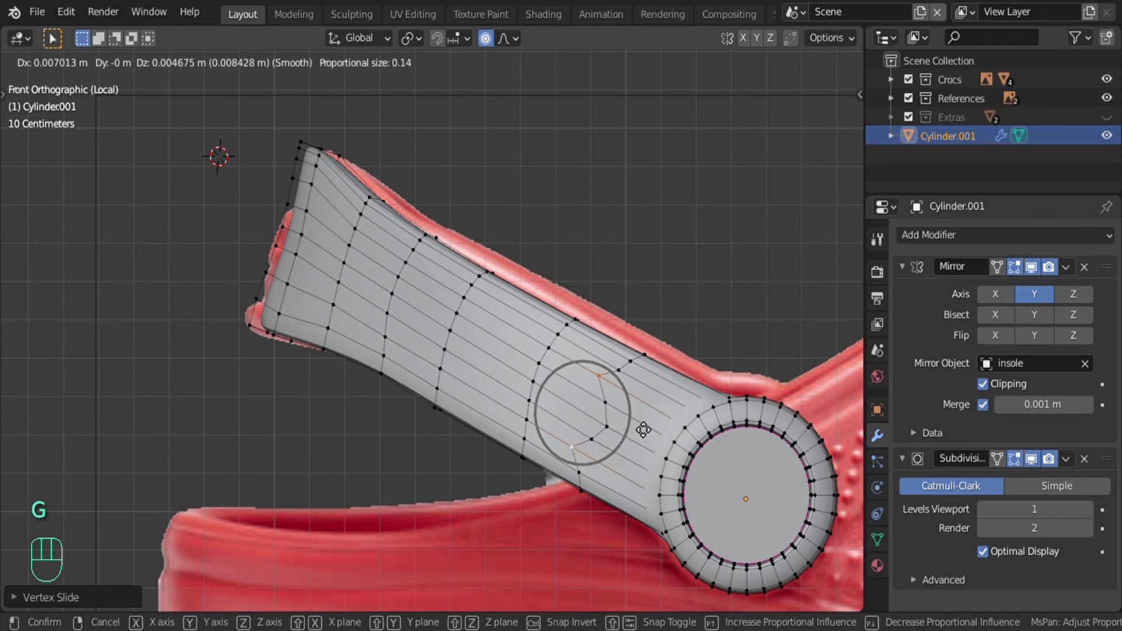
left_click(643, 430)
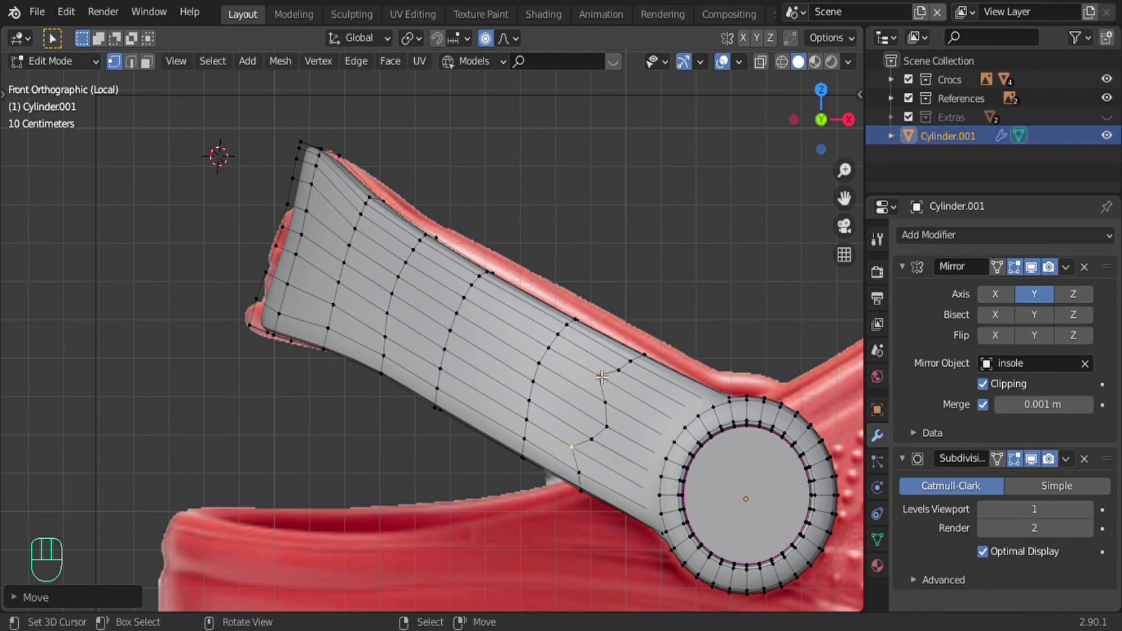
Step: Select the strap's central outer faces from the rounded end to the heel and extrude them inwards about 0.008 m
key("3")
left_click(289, 269, "ctrl")
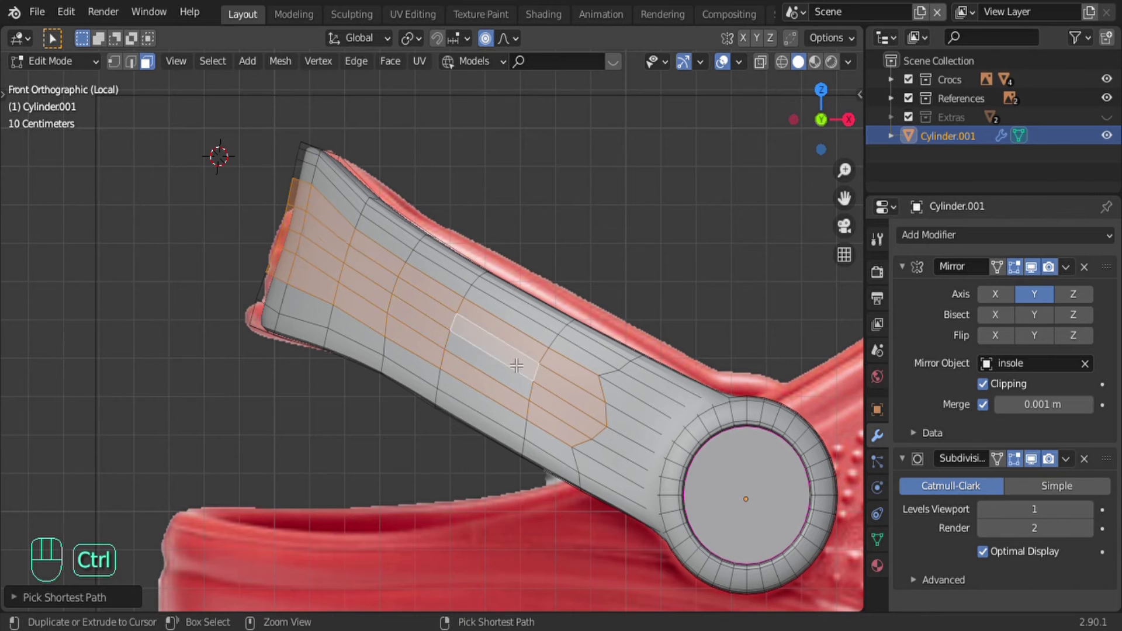
middle_click_drag(322, 261, 281, 312)
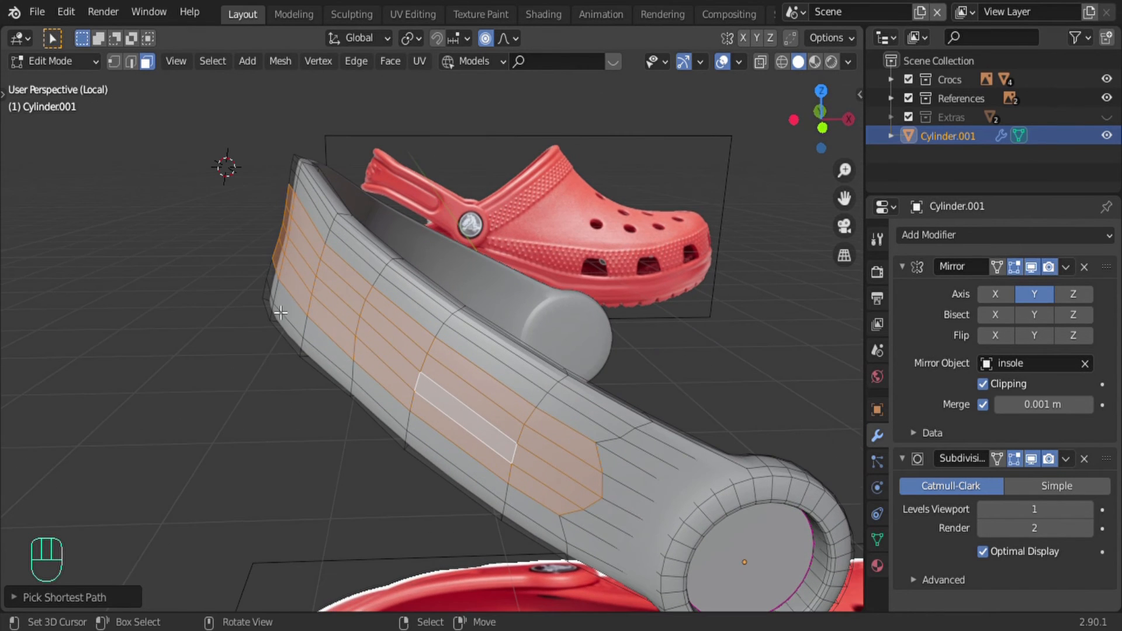
key("e")
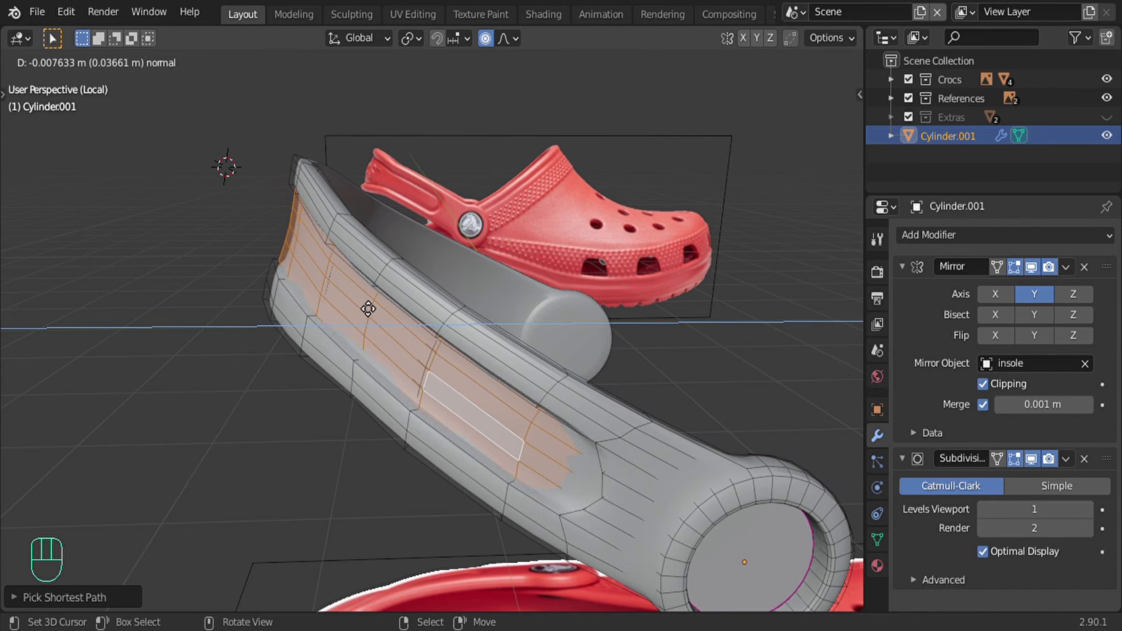
left_click(367, 310)
Step: Turn off proportional editing, scale the recessed faces down slightly, and scale them to about 0.966 along Z
middle_click_drag(367, 310, 578, 445)
key("s")
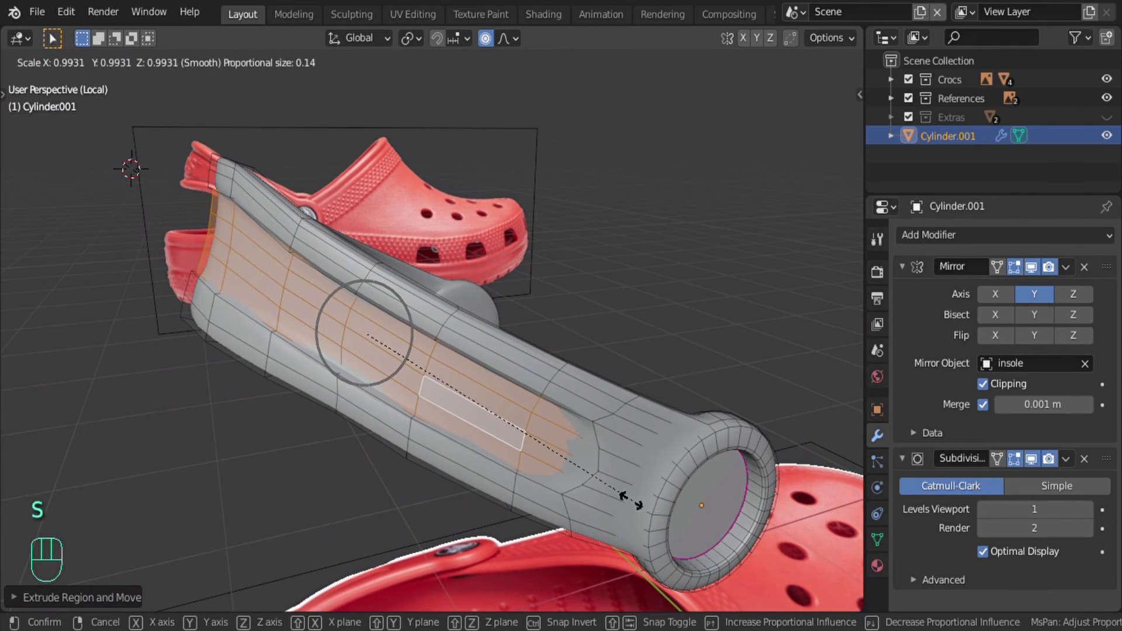
right_click(597, 491)
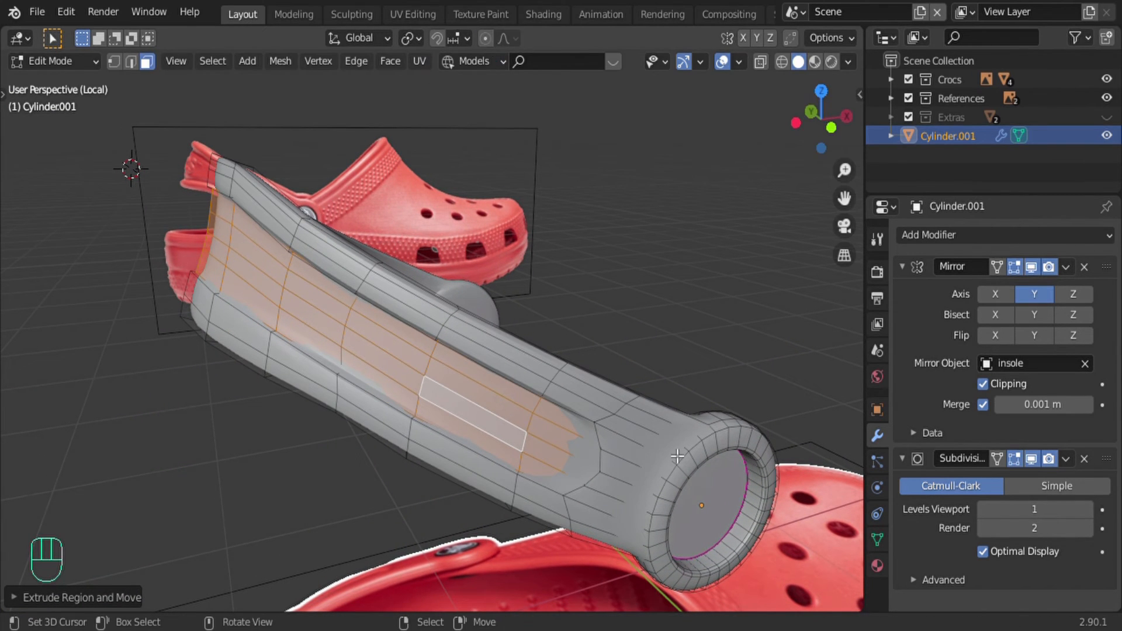
key("s")
left_click(659, 450)
key("s")
key("z")
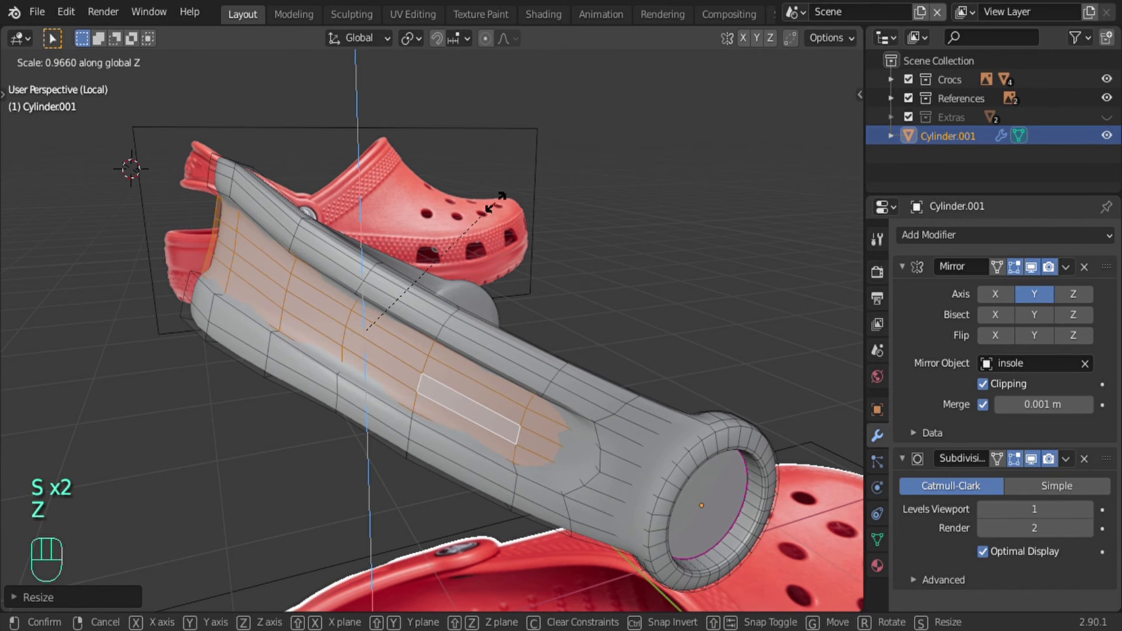
left_click(492, 201)
Step: Extrude the recessed faces back outwards about 0.015 m to form a raised panel and check it against the side reference
middle_click_drag(451, 313, 438, 312)
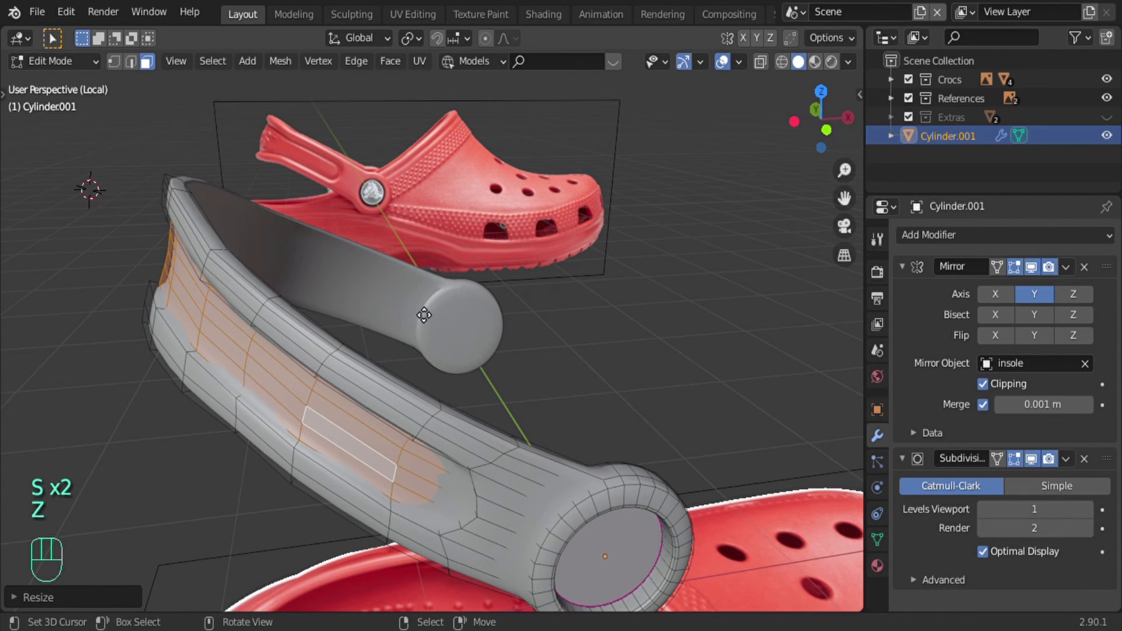
key("e")
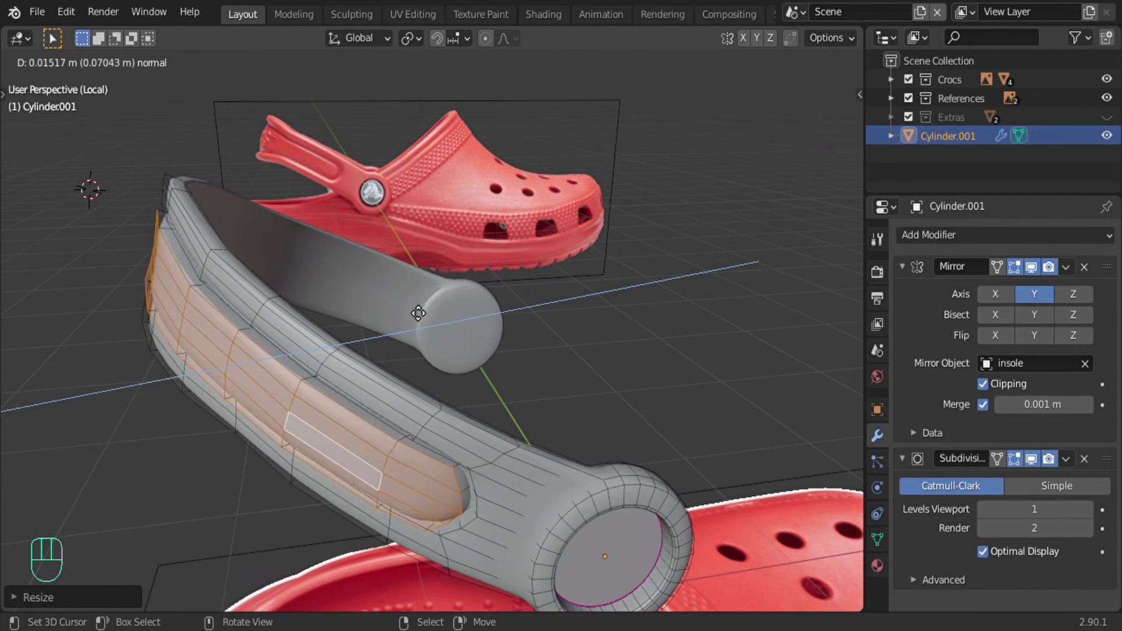
left_click(419, 313)
key("Tab")
key("KP_1")
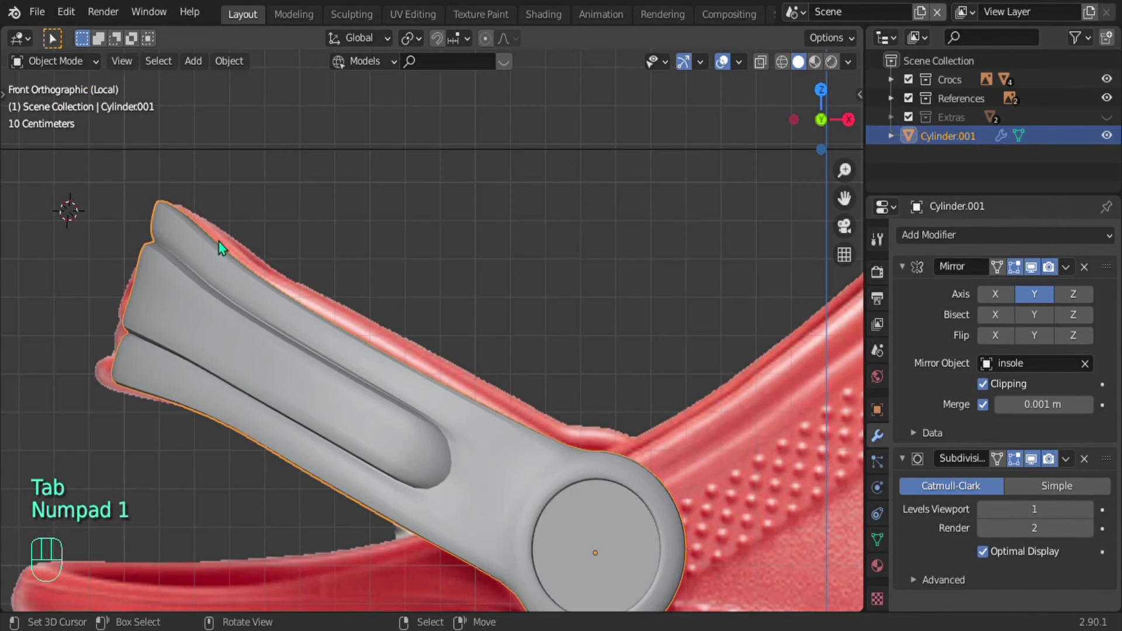
middle_click_drag(268, 263, 284, 304, "shift")
middle_click_drag(427, 418, 355, 358)
Step: Select the narrow face loop along the groove around the raised panel and scale it along the Z axis
key("Tab")
key("alt+z")
key("1")
middle_click_drag(292, 419, 331, 377)
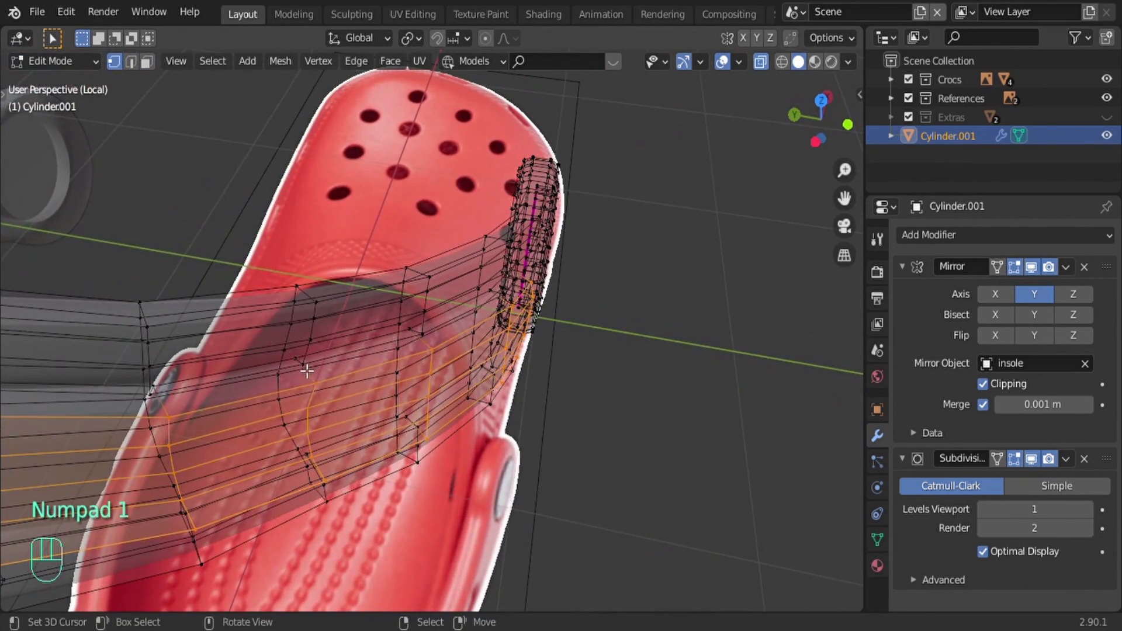
key("2")
left_click(304, 367, "alt")
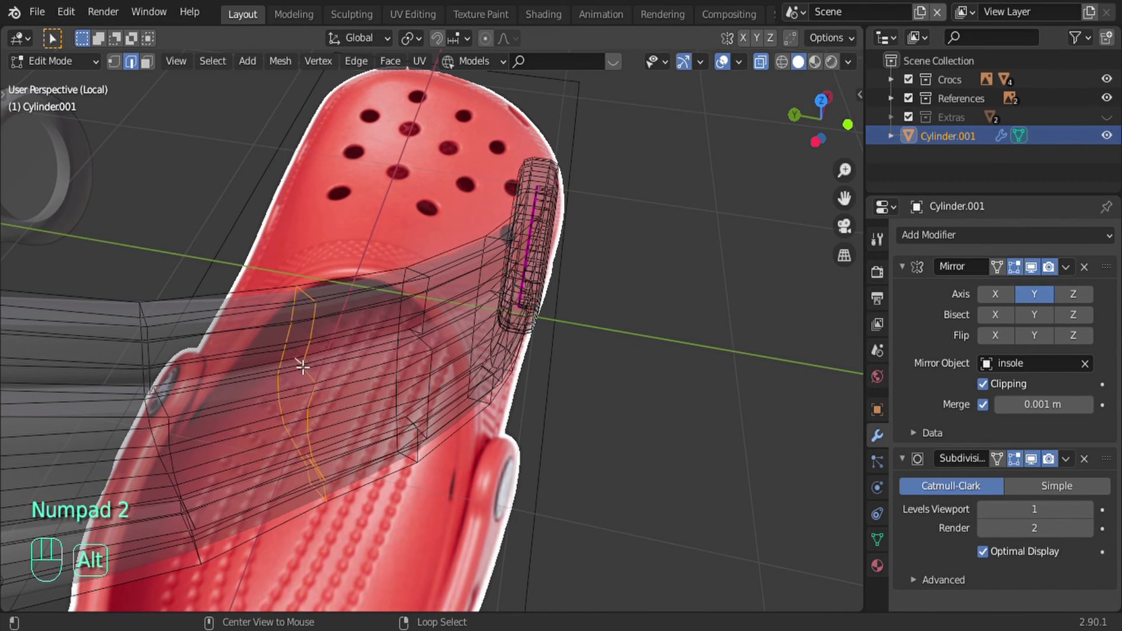
right_click(303, 366, "alt")
right_click(304, 369, "alt")
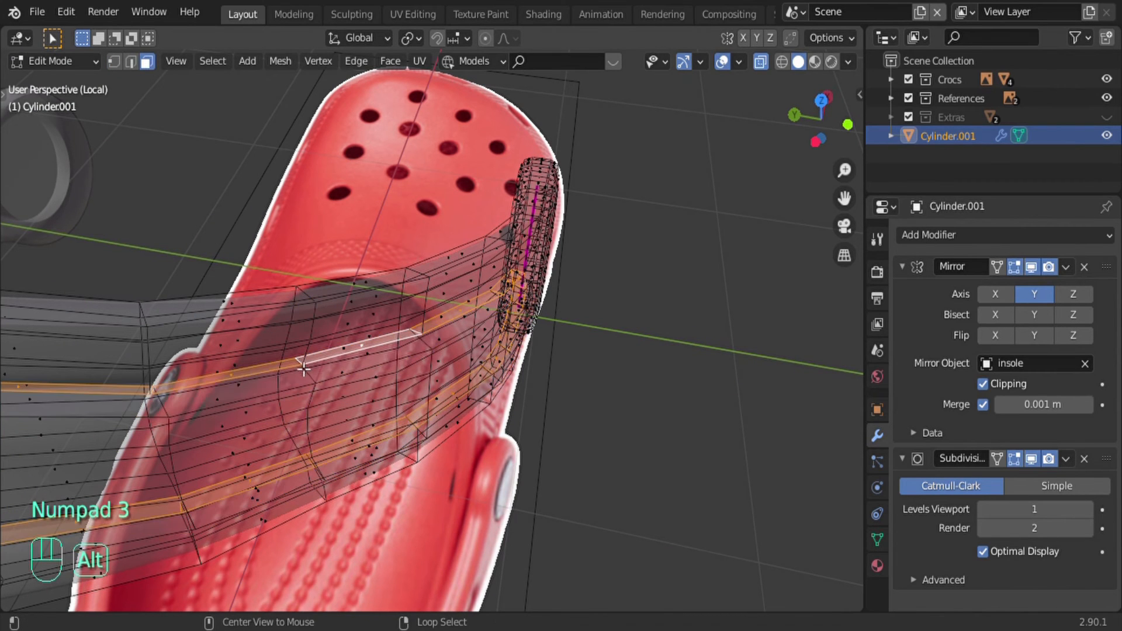
middle_click_drag(303, 368, 322, 355)
key("alt+z")
middle_click_drag(430, 343, 517, 380)
key("s")
key("z")
left_click(468, 303)
key("Tab")
key("KP_1")
key("Tab")
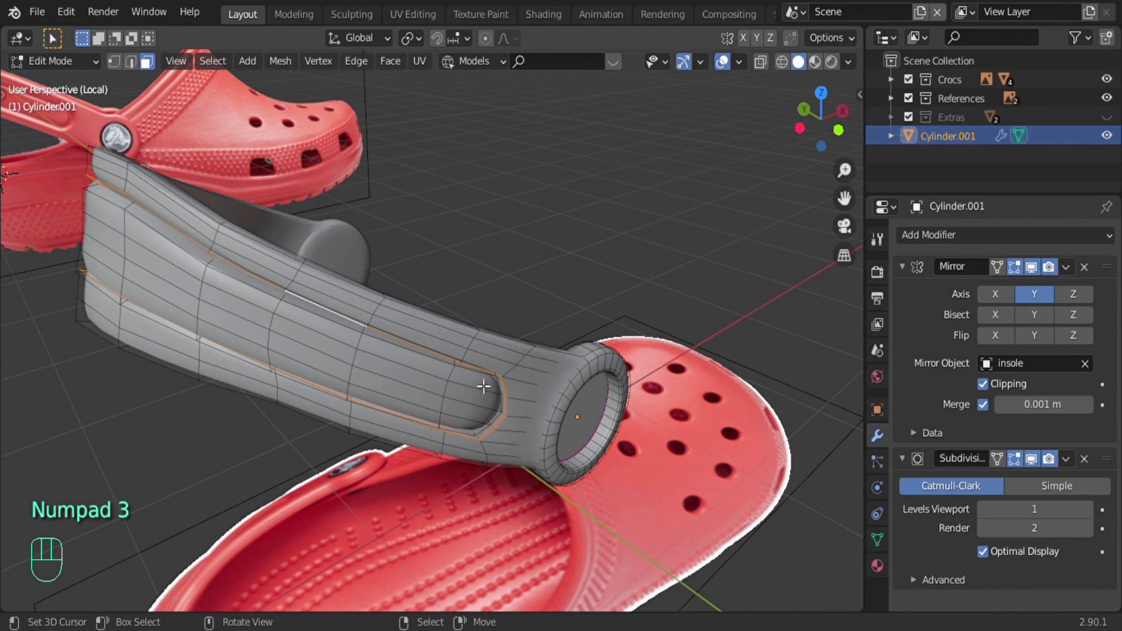
Step: Select the raised panel's faces from its rounded end to the heel and move them about 0.013 m inwards along Y
left_click(457, 380, "alt")
key("shift")
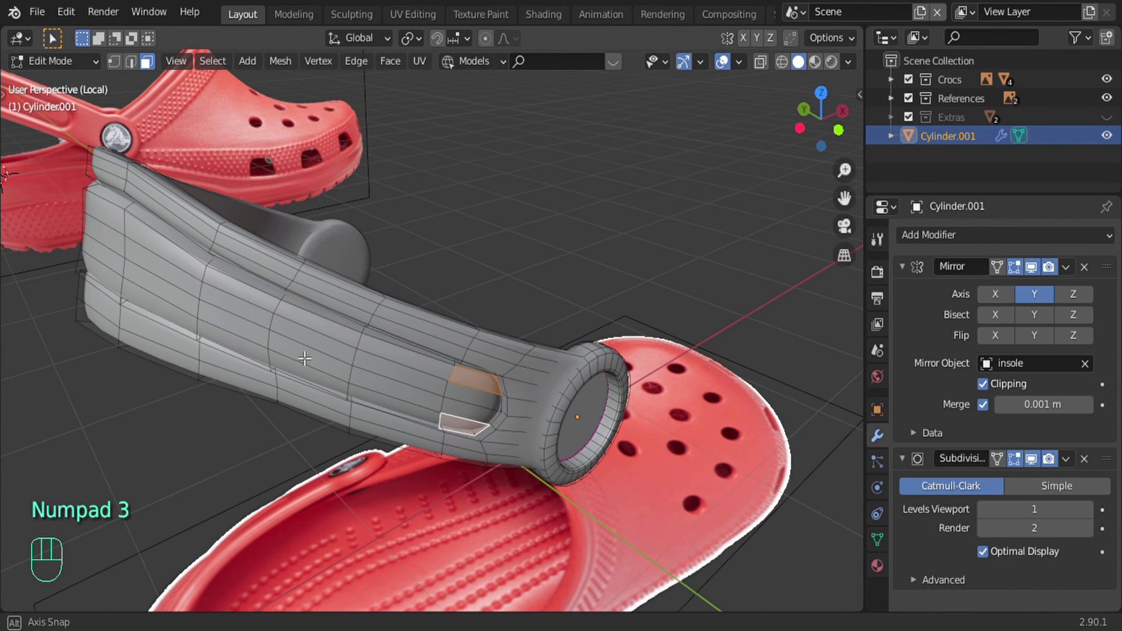
middle_click_drag(304, 358, 235, 337)
left_click(466, 463, "ctrl")
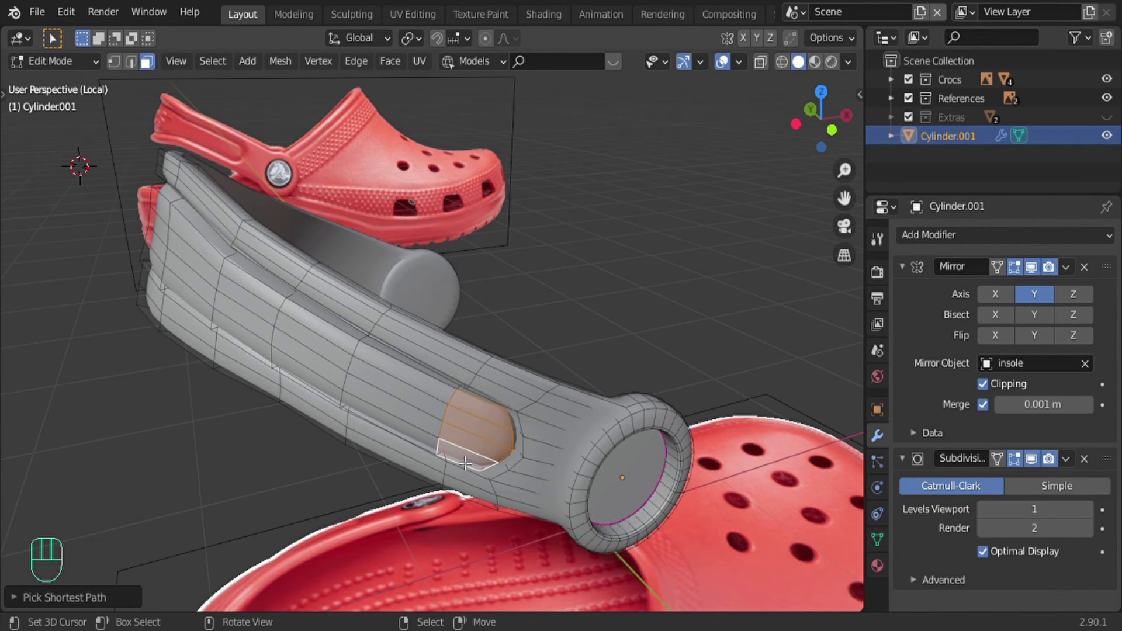
middle_click_drag(351, 413, 463, 405)
left_click(39, 311, "ctrl")
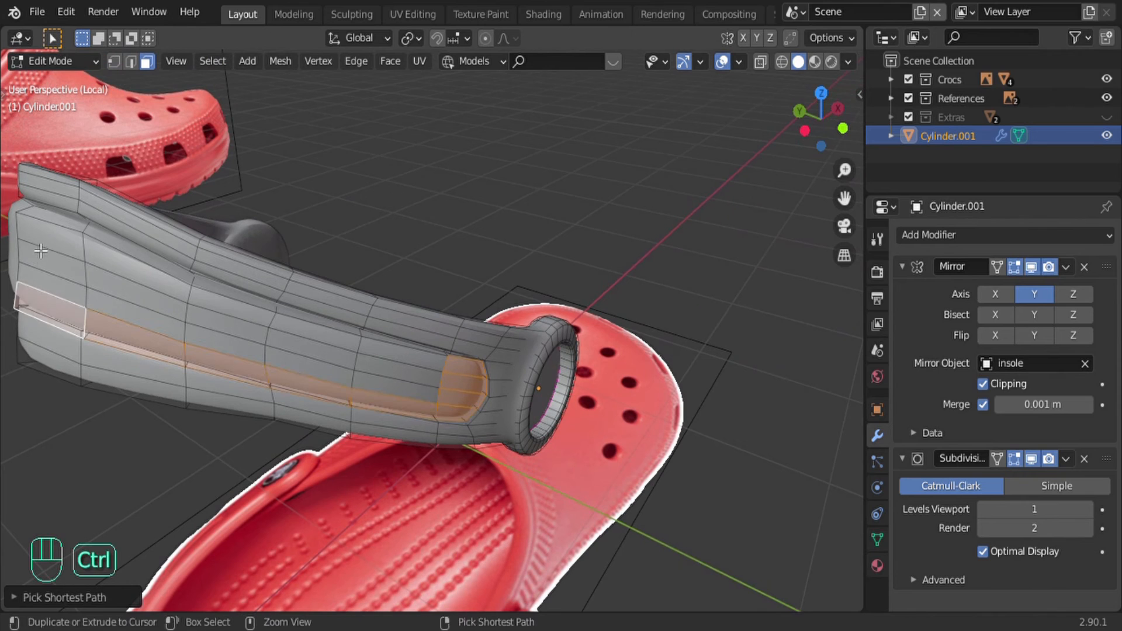
left_click(41, 247, "ctrl")
right_click(435, 366, "ctrl")
right_click(419, 399, "ctrl")
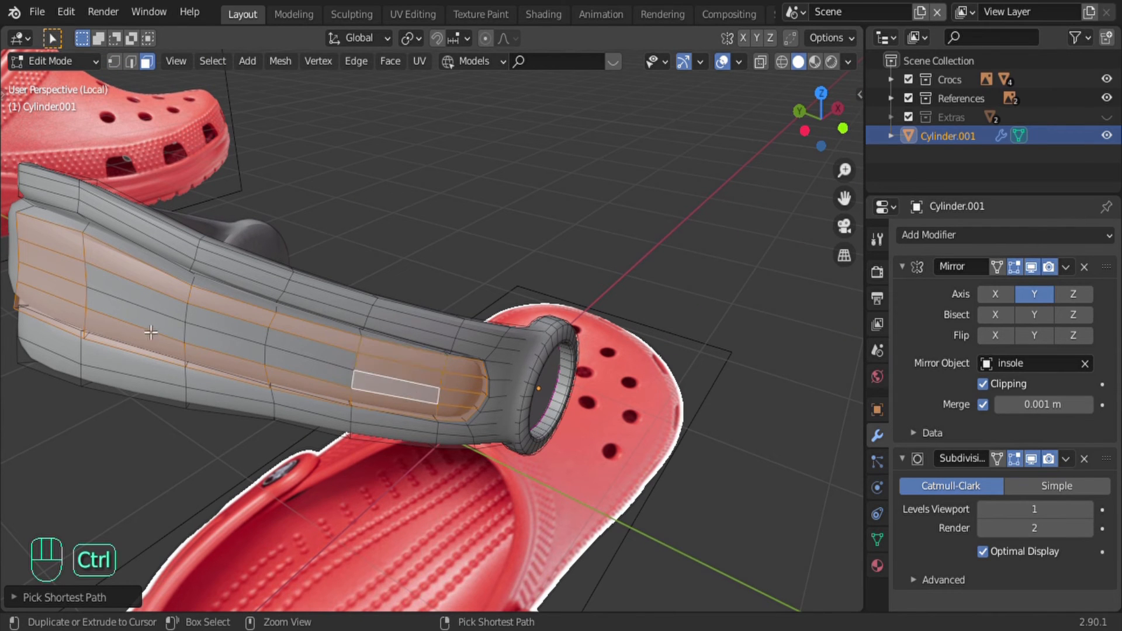
right_click(149, 328, "ctrl")
right_click(139, 304, "ctrl")
right_click(248, 332, "ctrl")
middle_click_drag(281, 346, 511, 478)
key("g")
key("y")
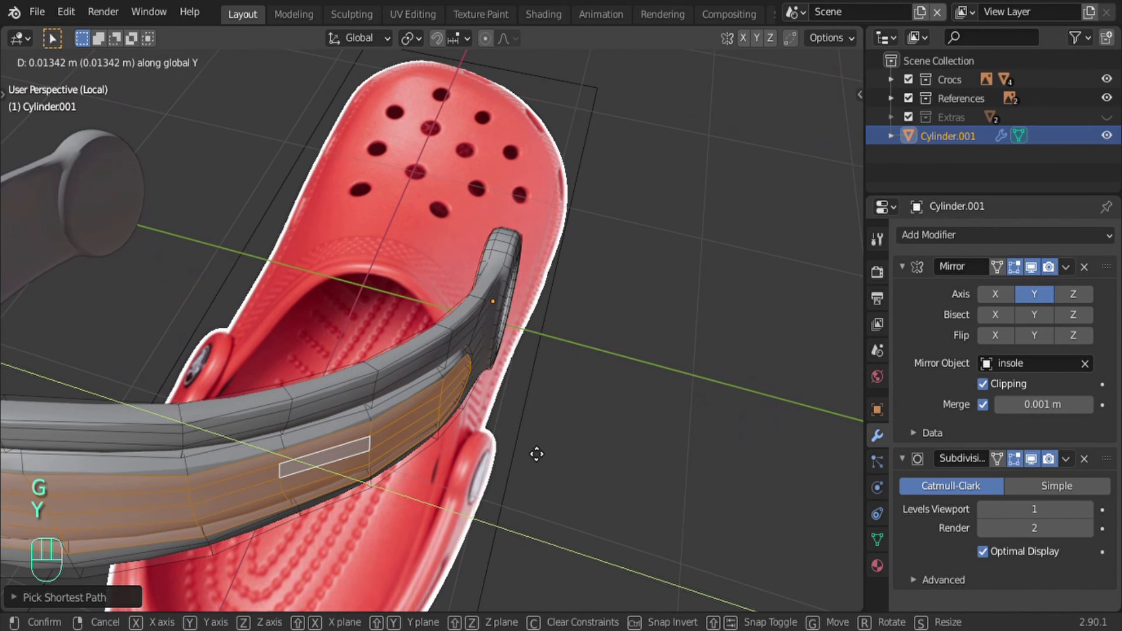
left_click(532, 452)
middle_click_drag(531, 452, 444, 476)
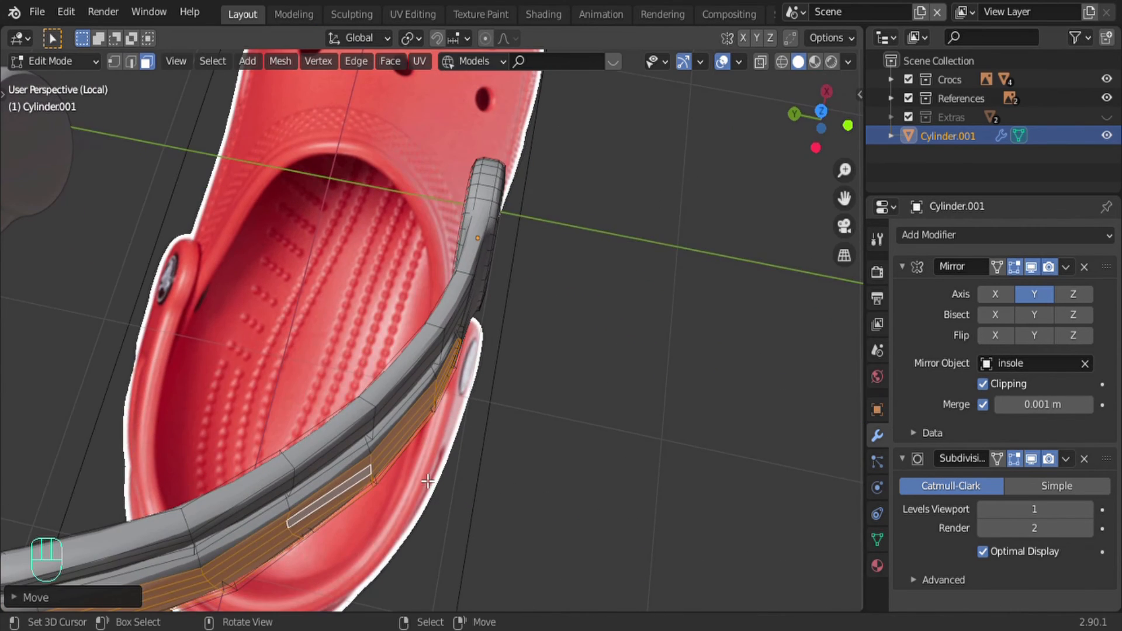
Step: In top view, move the selected raised-panel faces about 0.013 m towards the strap's inner side and review the whole strap
key("KP_7")
middle_click_drag(431, 349, 455, 433, "shift")
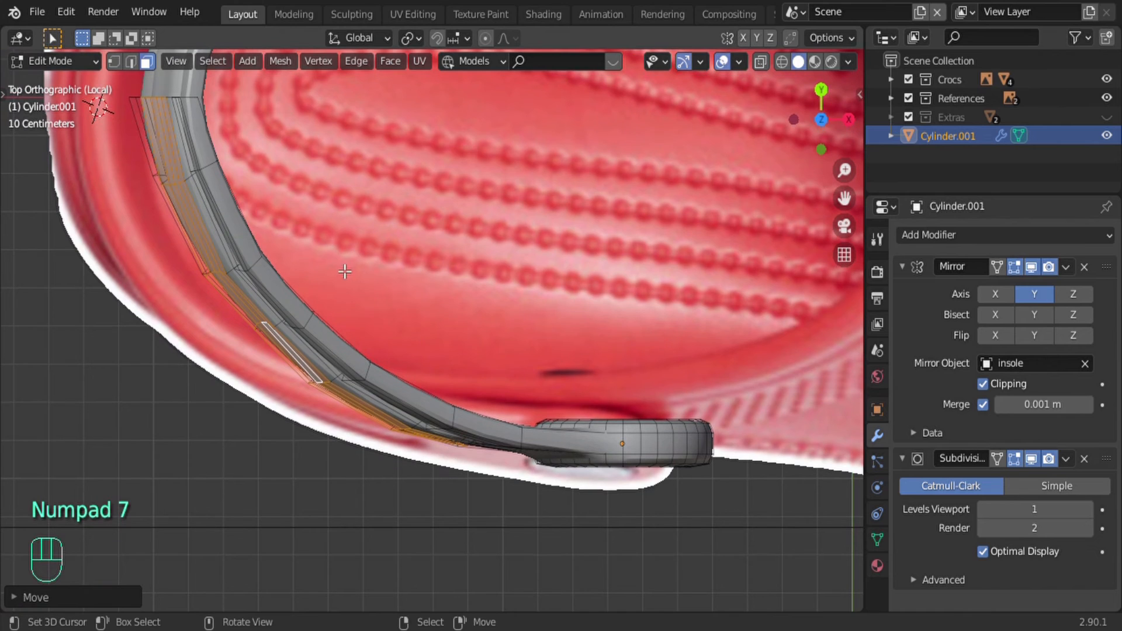
key("g")
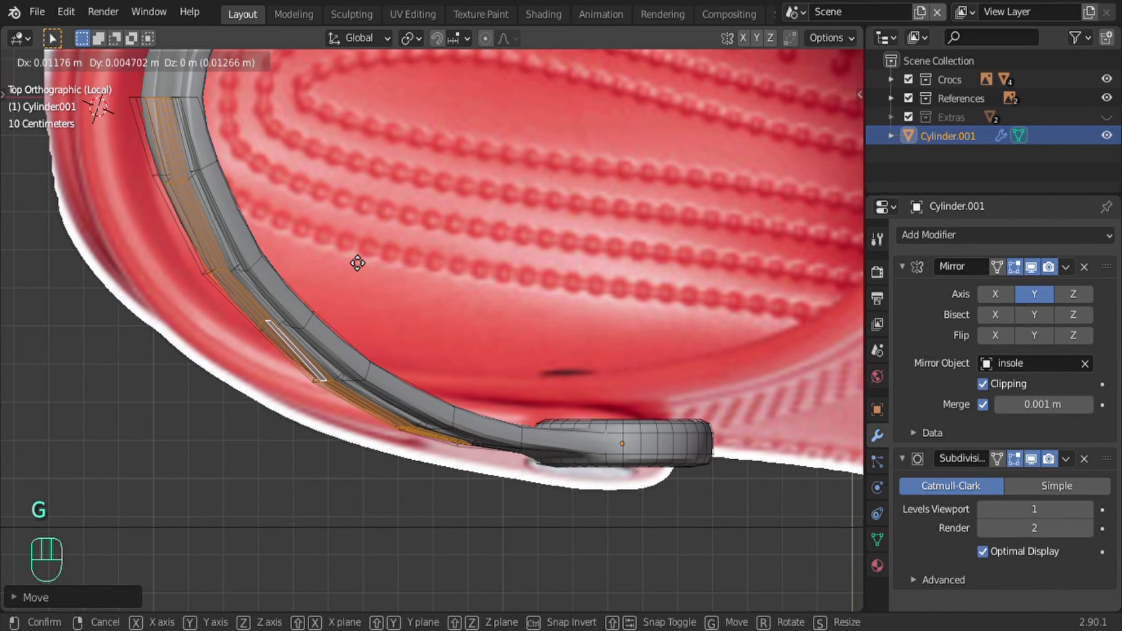
left_click(359, 261)
key("Tab")
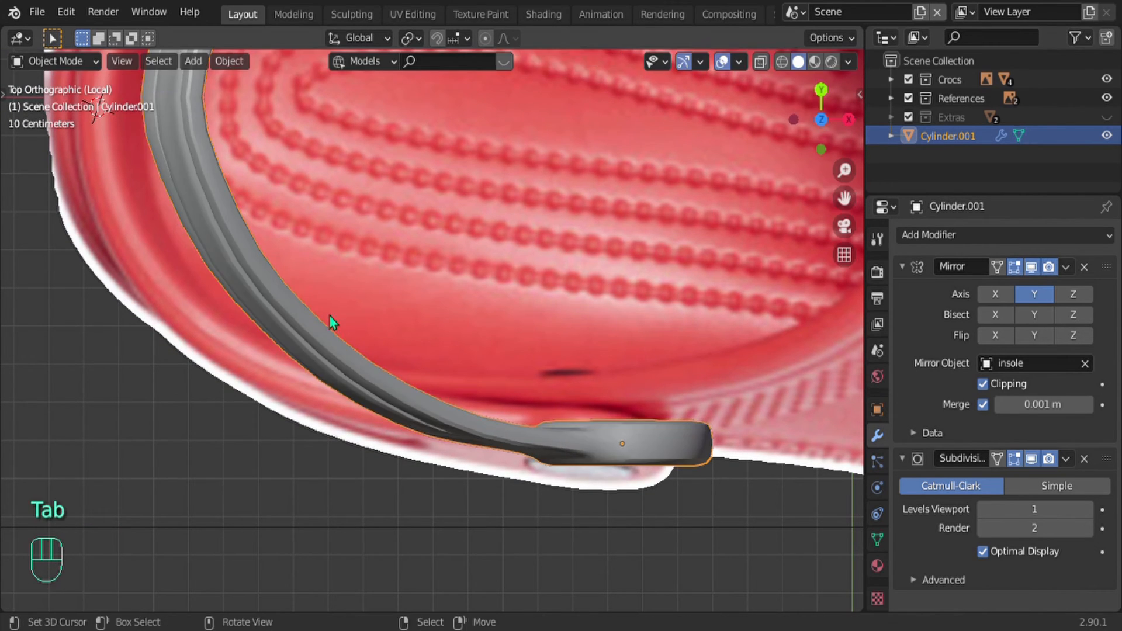
middle_click_drag(331, 318, 364, 185)
key("KP_Decimal")
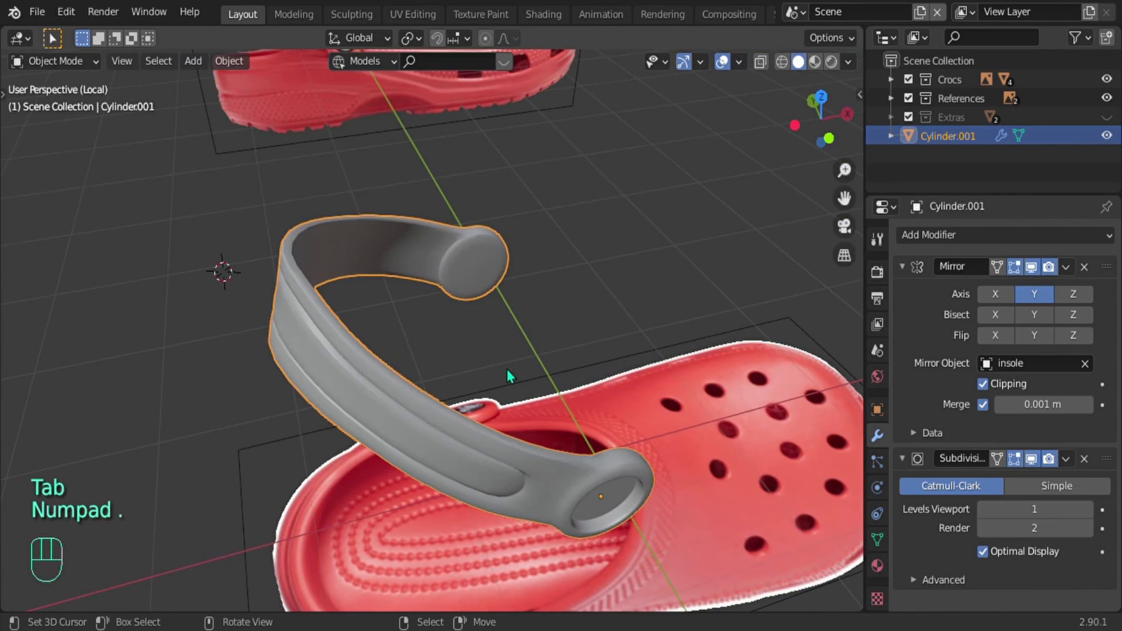
middle_click_drag(509, 375, 585, 312)
Step: Select the strap's vertices along the mirror centre line, hidden ones included, and scale them to about 0.95 with proportional editing on
key("Tab")
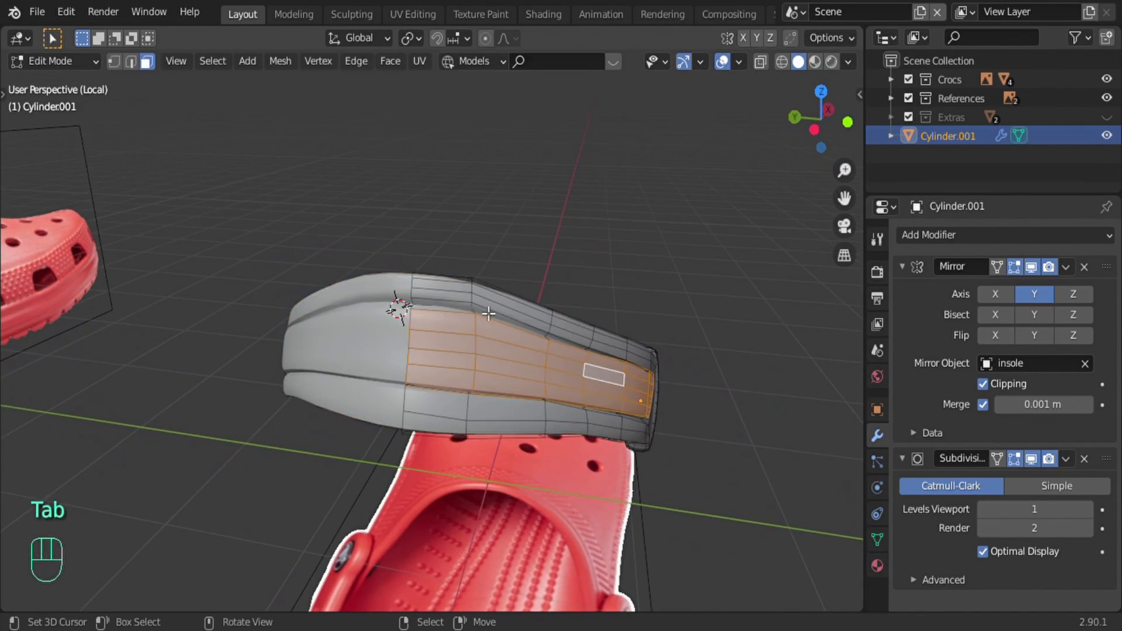
key("1")
left_click_drag(405, 220, 440, 503)
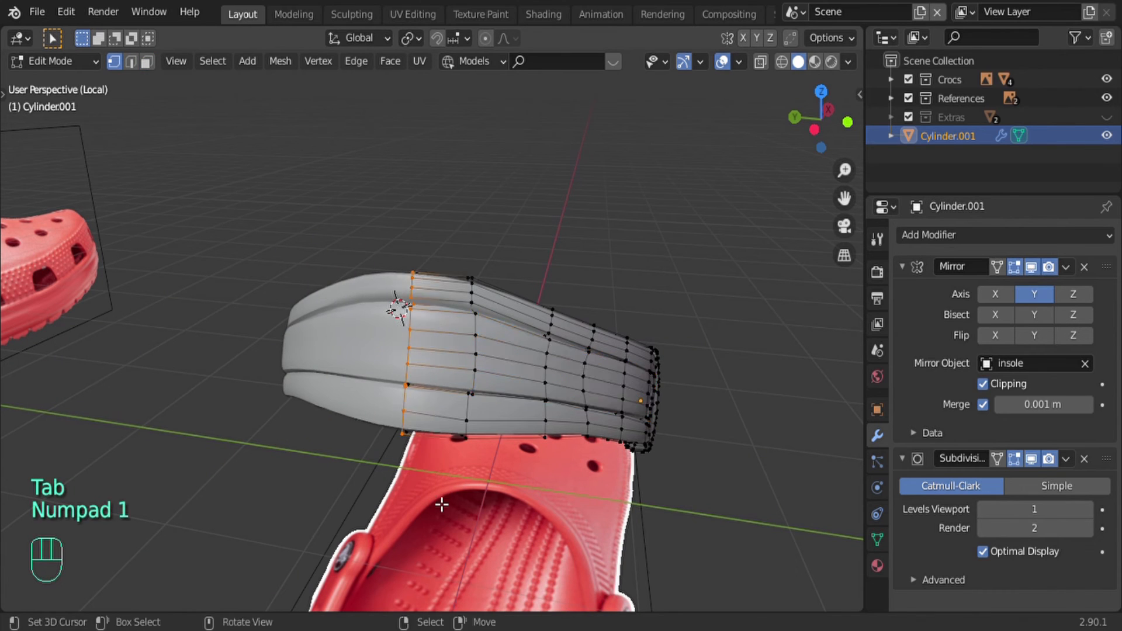
key("alt+z")
left_click_drag(393, 201, 436, 522)
key("alt+z")
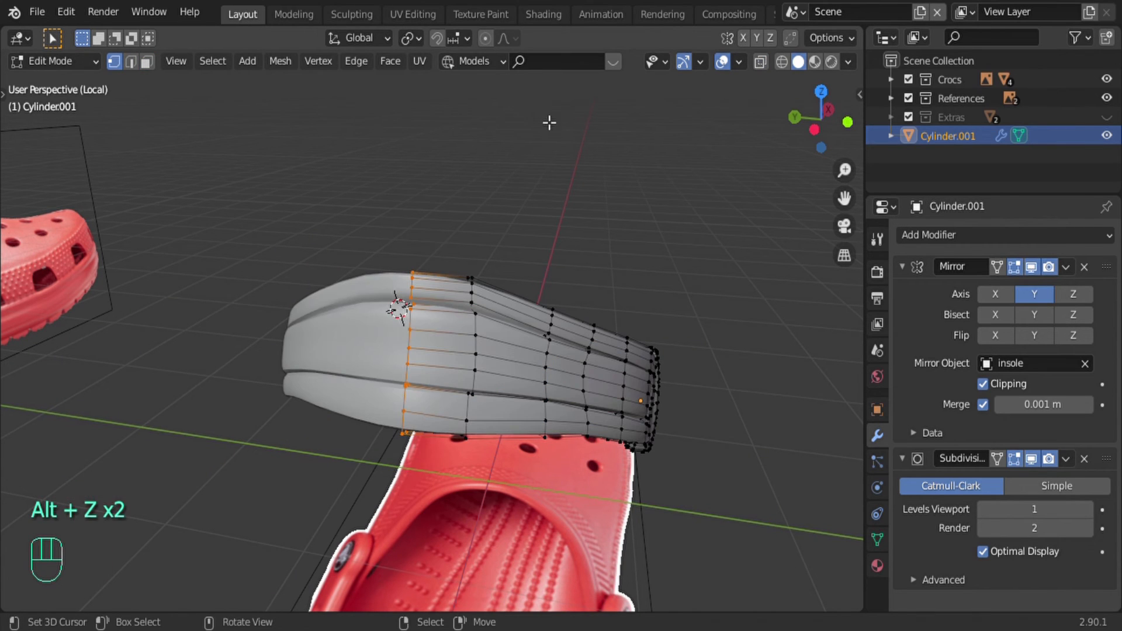
left_click(486, 38)
key("s")
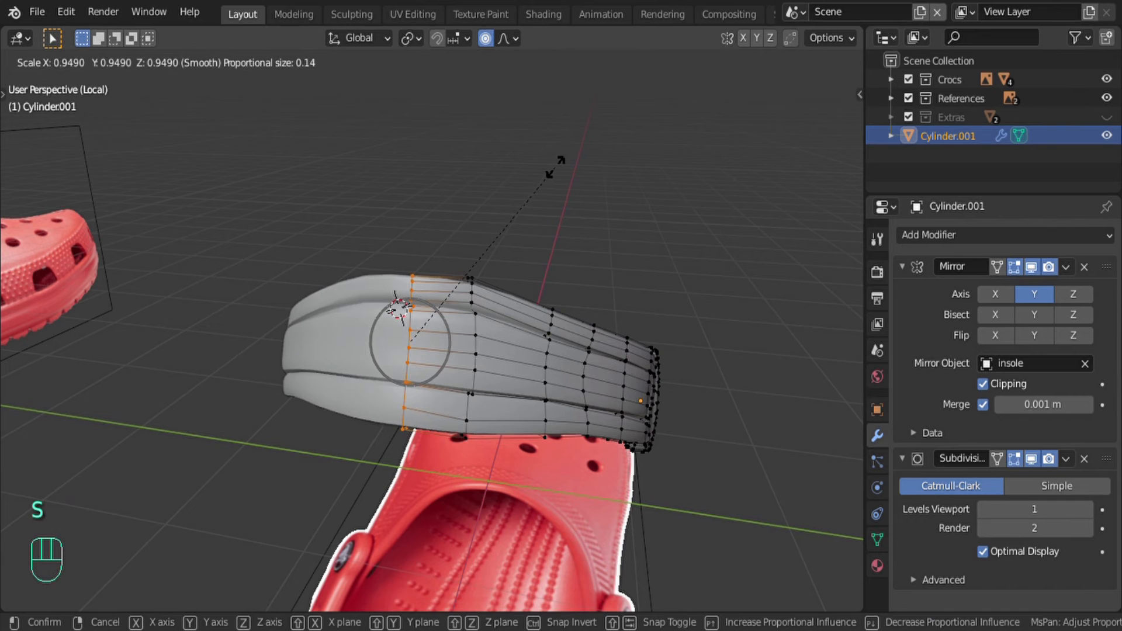
scroll(555, 166, "down", 5)
left_click(556, 166)
key("Tab")
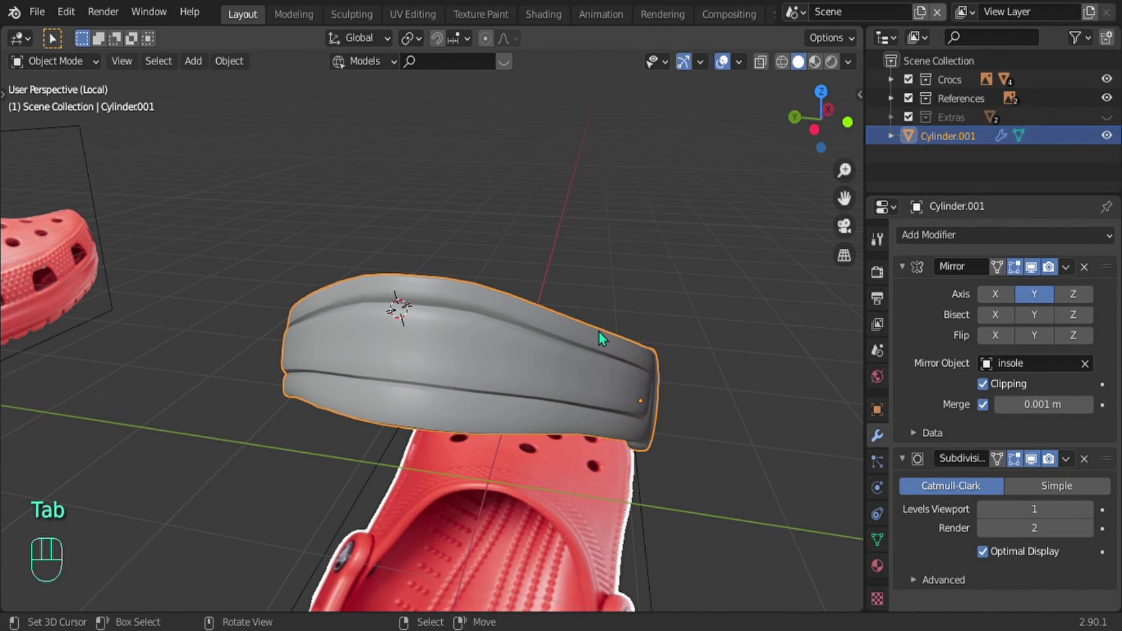
Step: Compare the strap's heel end and outline with the side reference in front view
middle_click_drag(590, 360, 509, 353)
middle_click_drag(510, 352, 303, 270, "shift")
key("KP_1")
scroll(538, 361, "up", 2)
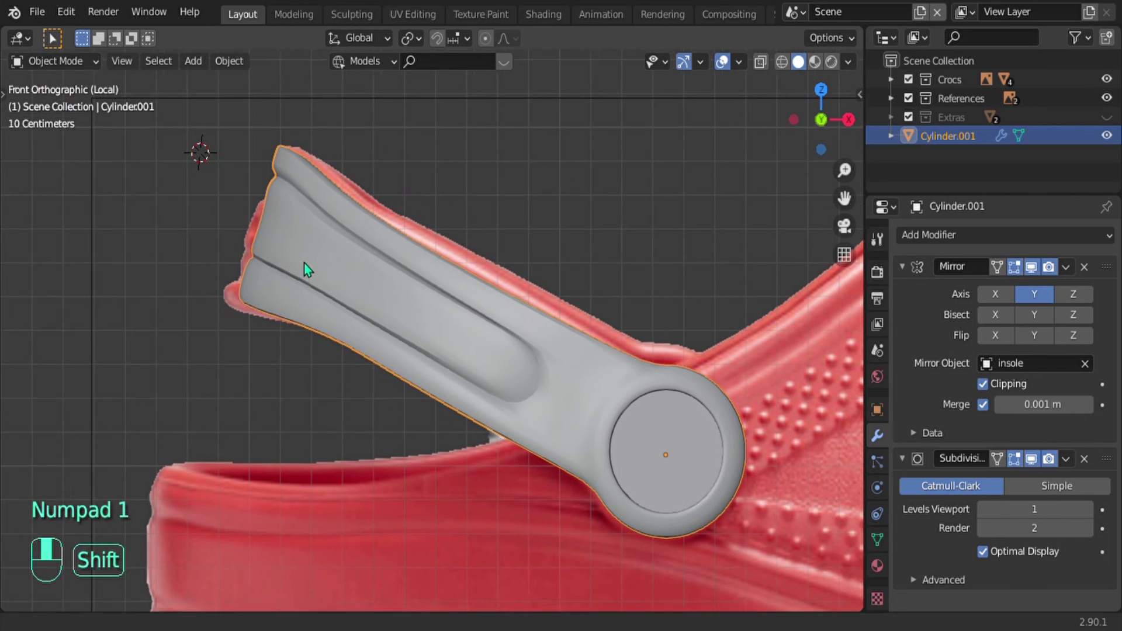
middle_click_drag(588, 375, 651, 375, "shift")
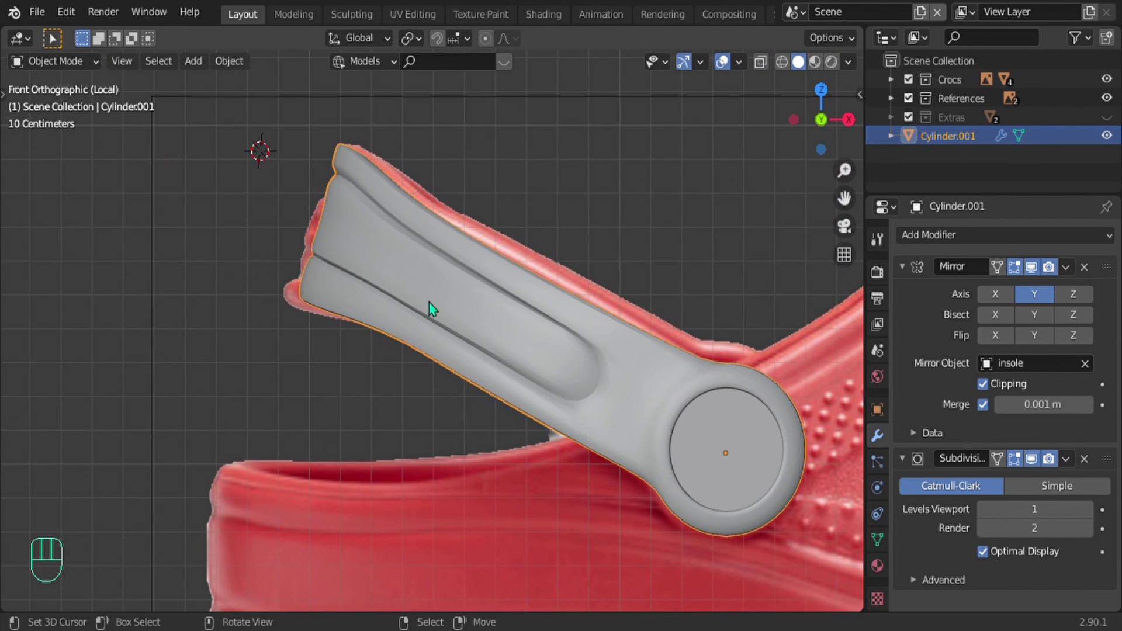
key("alt+z")
key("alt+z")
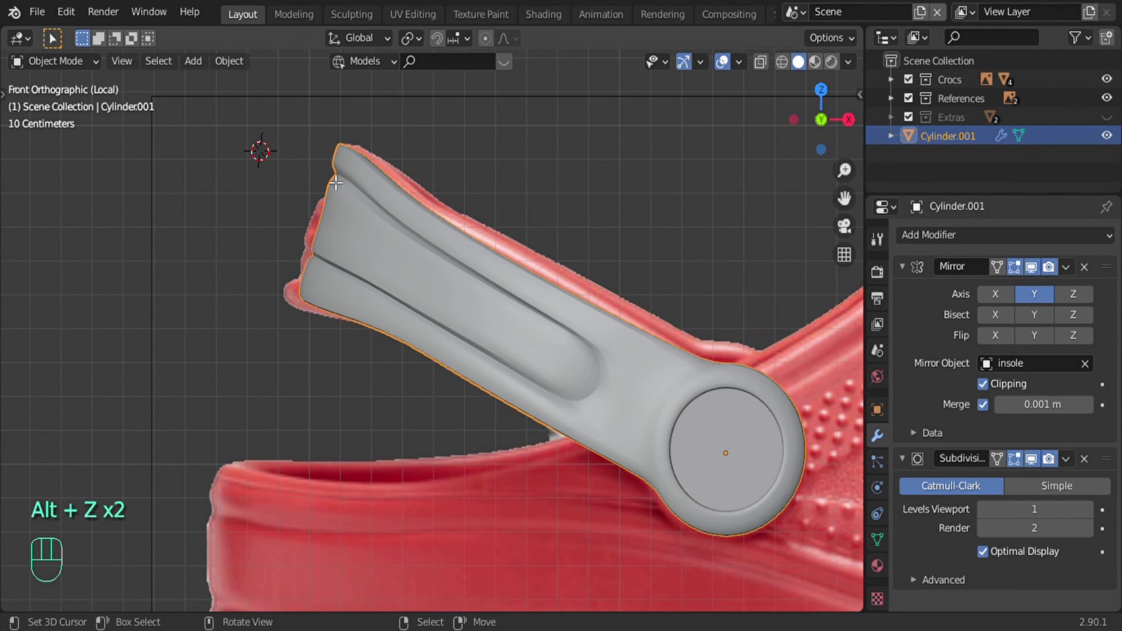
Step: Select the vertices at the strap's heel end and rotate them with a proportional size of 0.47 to follow the reference's slant
key("Tab")
key("alt+z")
left_click_drag(306, 106, 382, 184)
left_click_drag(370, 237, 369, 237, "shift")
left_click_drag(286, 224, 321, 303, "shift")
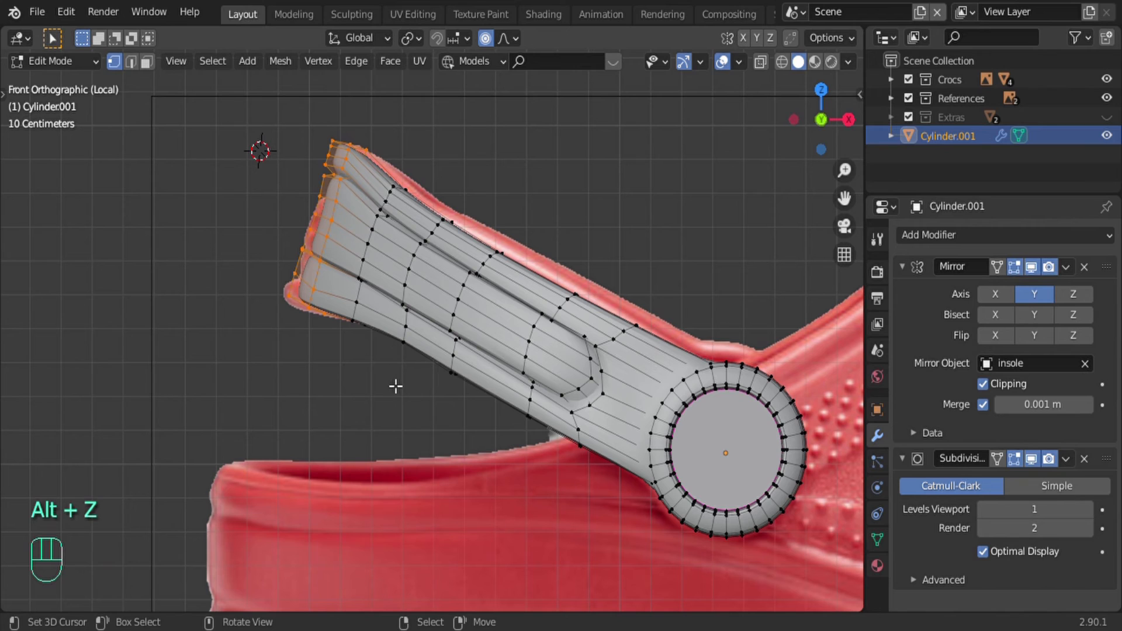
key("r")
scroll(359, 384, "down", 8)
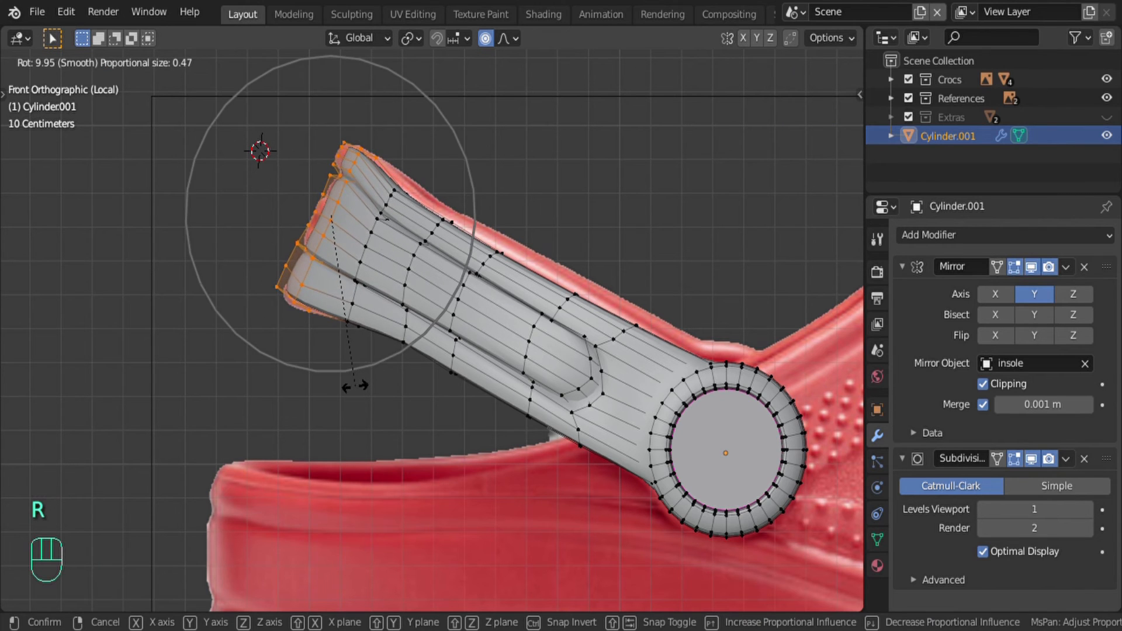
left_click(367, 384)
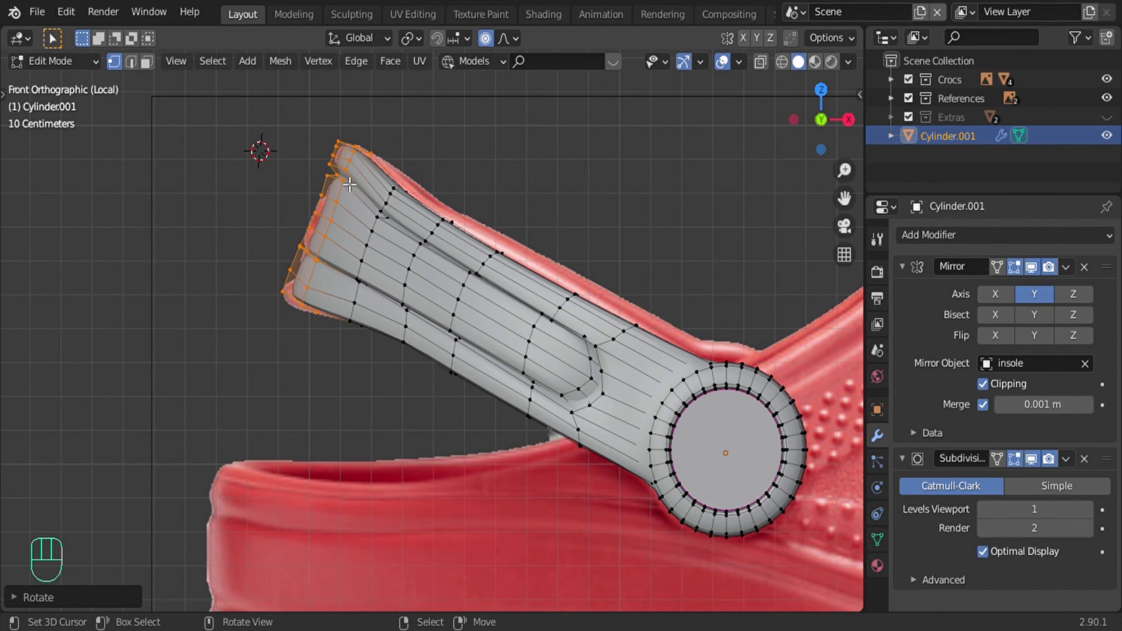
Step: Move the vertex on the heel end's lower ridge about 0.045 m outwards with a proportional size of 0.09
left_click(294, 274)
key("g")
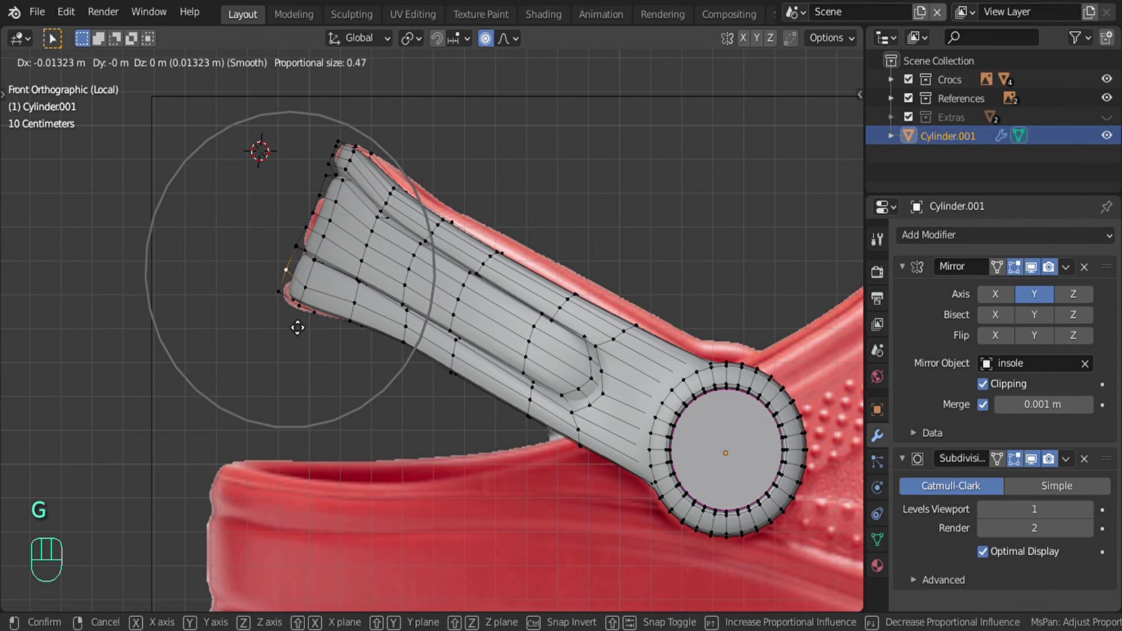
scroll(296, 323, "up", 14)
scroll(287, 325, "up", 3)
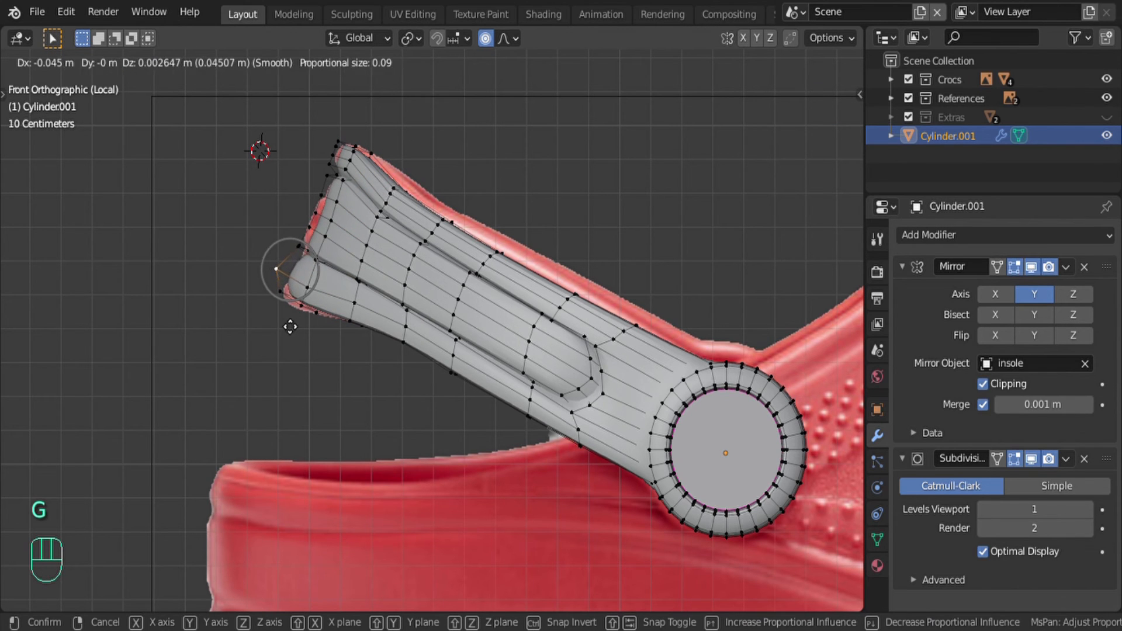
left_click(291, 325)
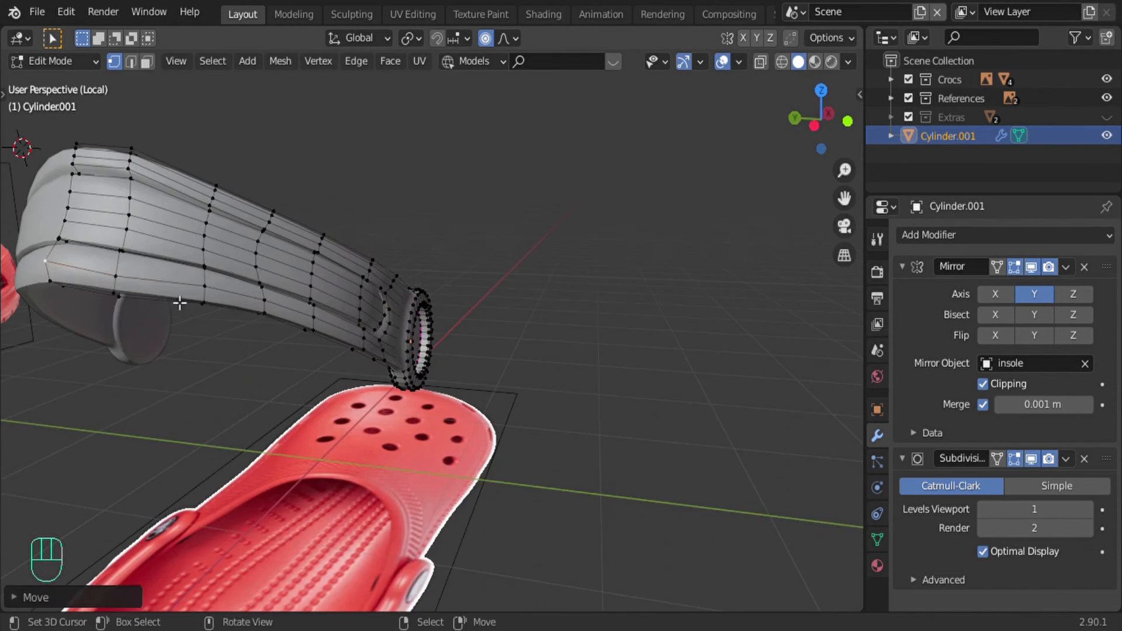
Step: Move the vertices at the heel end's lower corner and the nearby upper edge to match the side reference's outline
middle_click_drag(180, 305, 220, 301)
right_click(205, 298)
key("g")
left_click(220, 301)
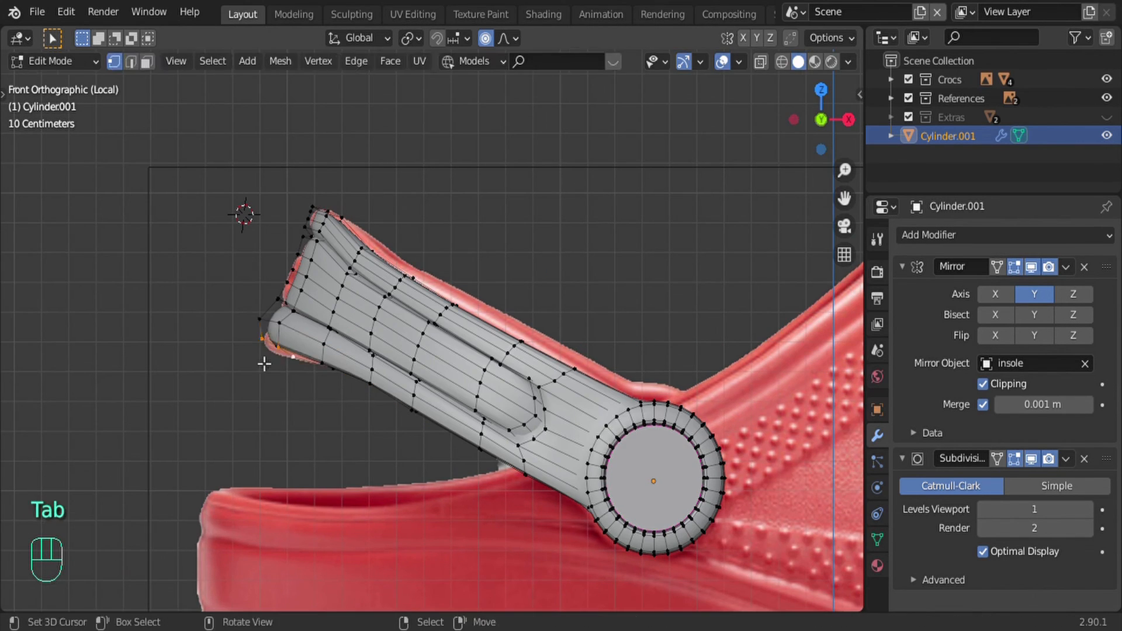
key("g")
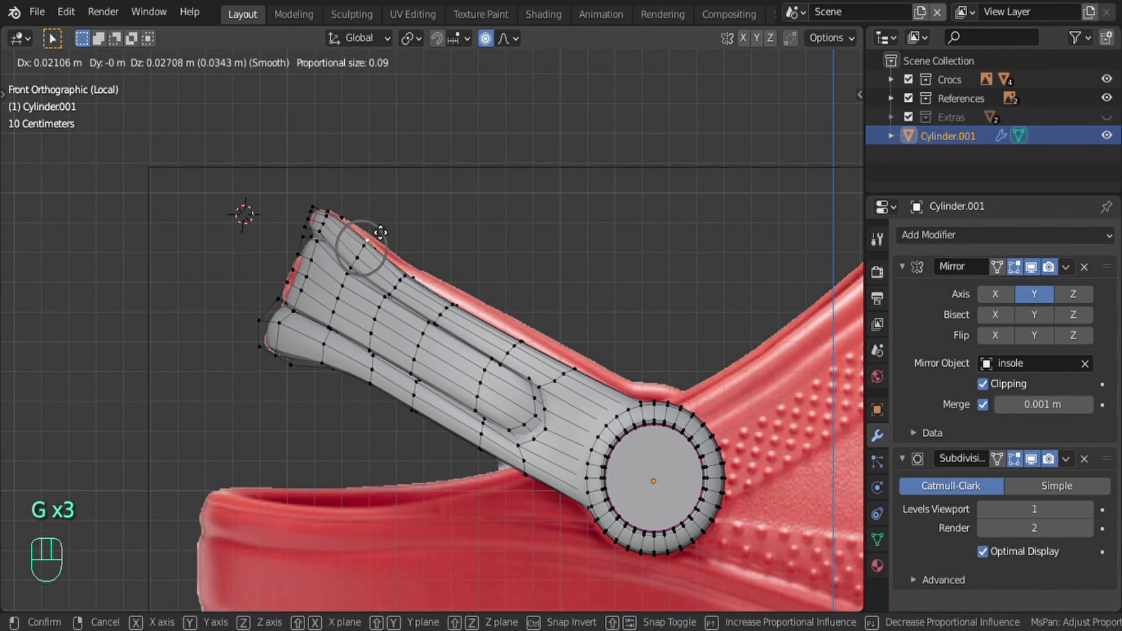
left_click(243, 212)
Step: Turn off proportional editing and move the vertex at the upper corner of the raised panel's rounded end about 0.02 m
scroll(552, 402, "up", 3)
key("g")
key("g")
key("g")
left_click(552, 400)
left_click(485, 39)
right_click(530, 388)
key("g")
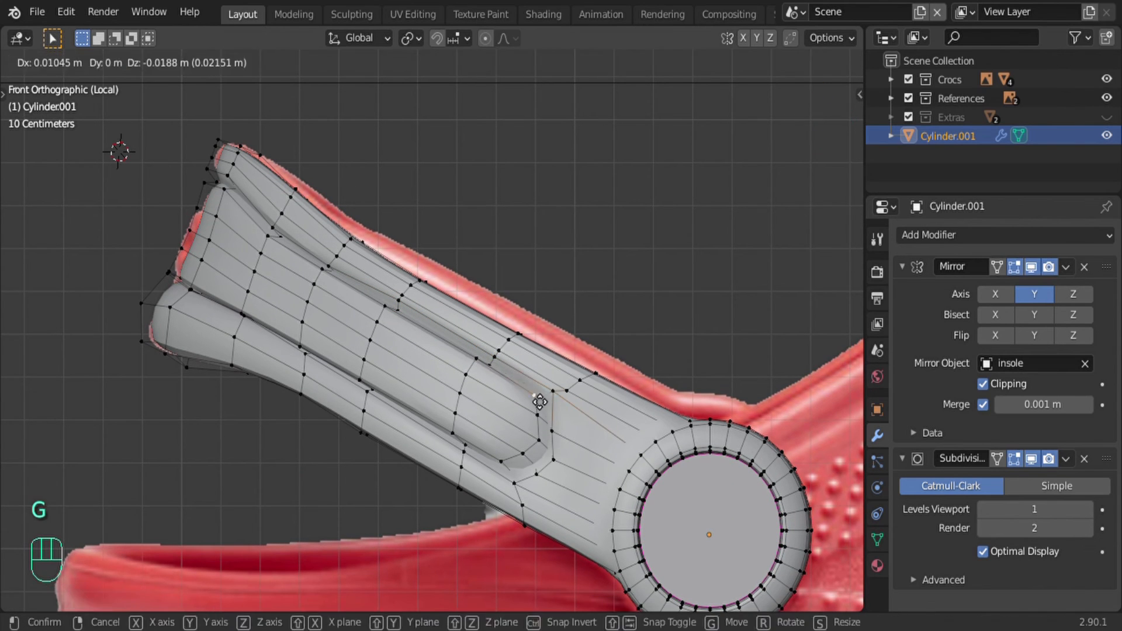
left_click(538, 402)
Step: Slide the outer groove vertex beside the panel's upper rounded corner along its edge to even out the groove
right_click(399, 300)
key("g")
key("g")
left_click(566, 434)
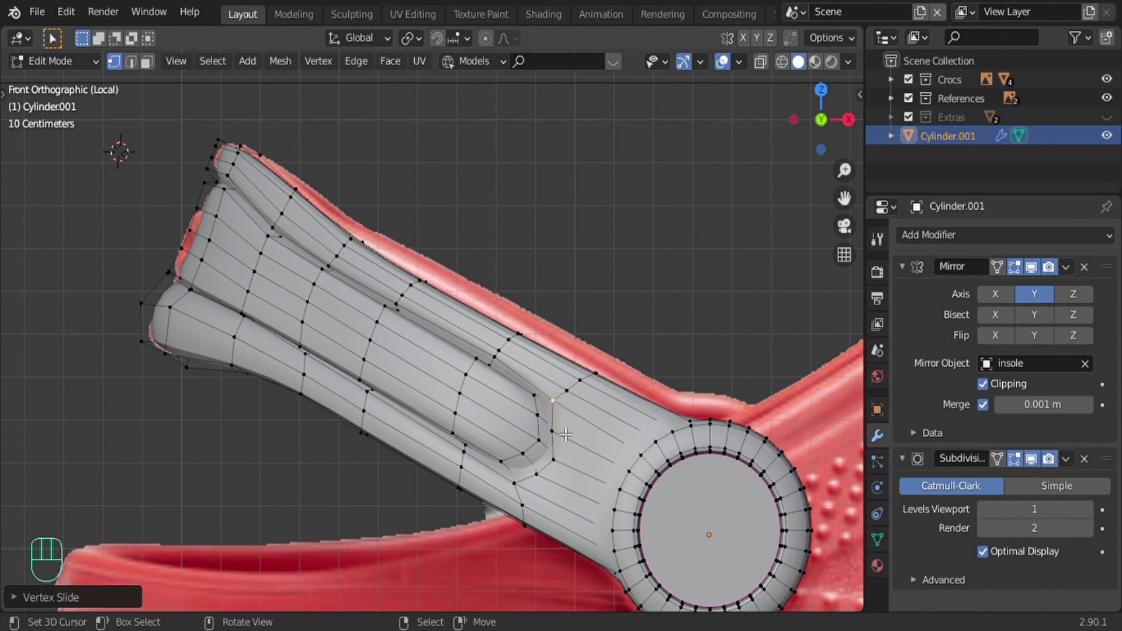
Step: Inspect the reshaped strap from several angles and compare its panel and round button recess with the side reference
scroll(566, 434, "down", 2)
key("Tab")
middle_click_drag(565, 434, 313, 341)
scroll(313, 341, "down", 2)
middle_click_drag(402, 376, 277, 336, "shift")
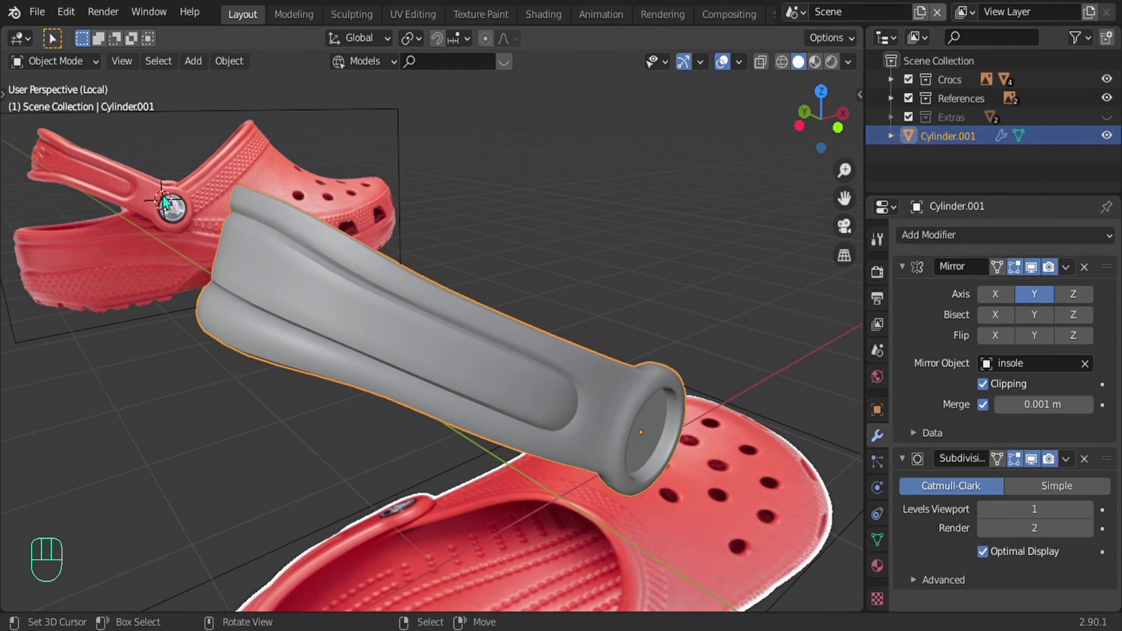
key("KP_1")
key("alt+z")
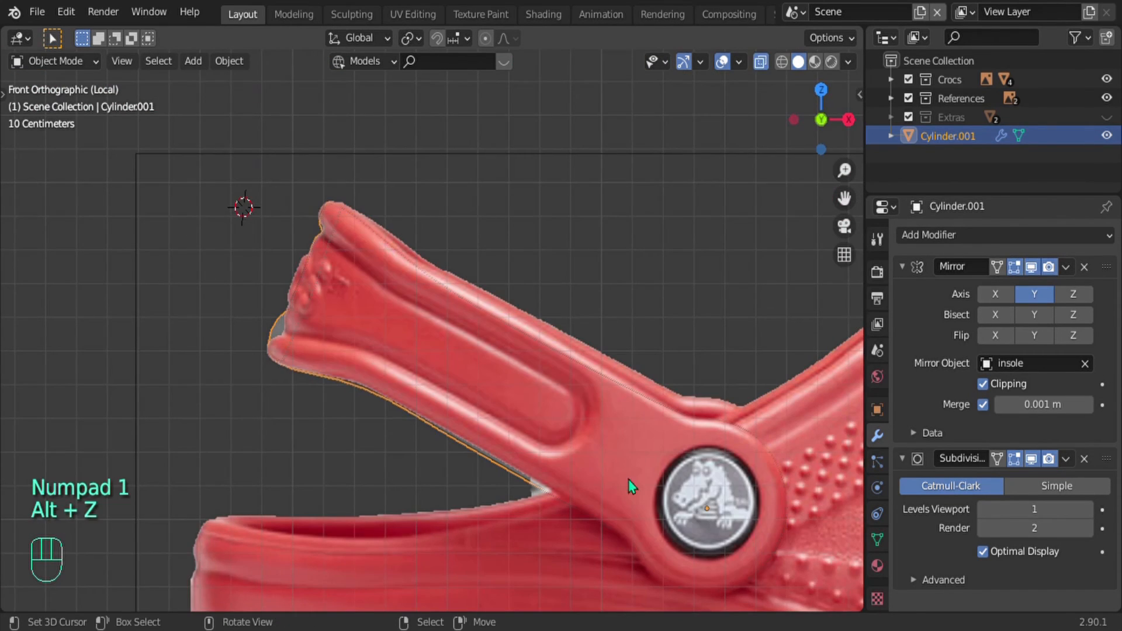
middle_click_drag(629, 479, 372, 357, "shift")
scroll(464, 373, "up", 4)
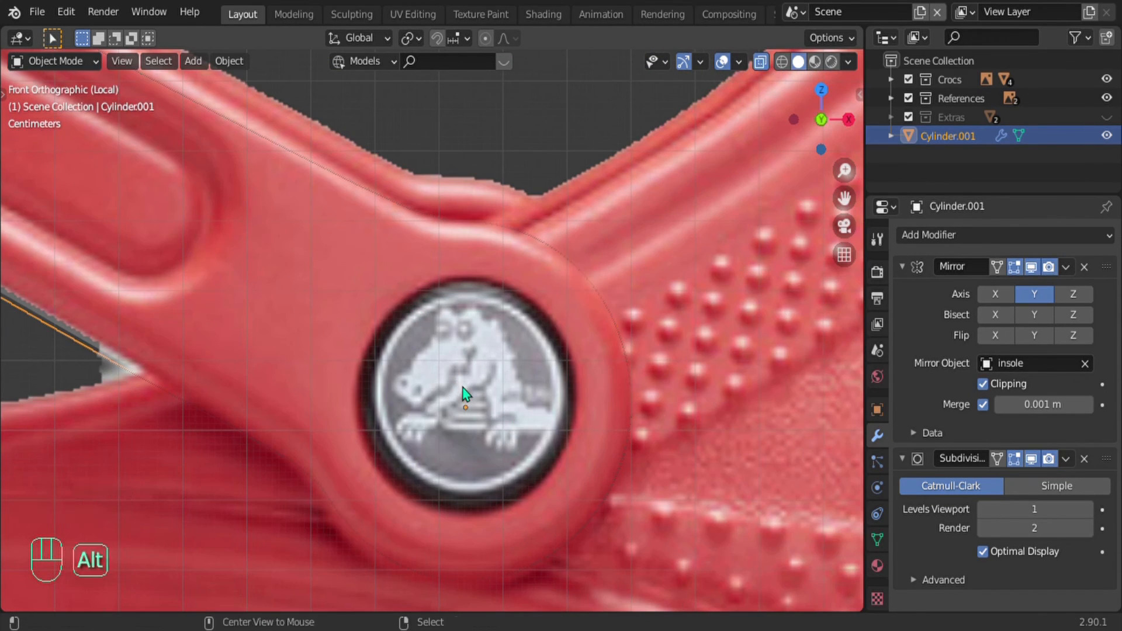
key("alt+z")
left_click(472, 413)
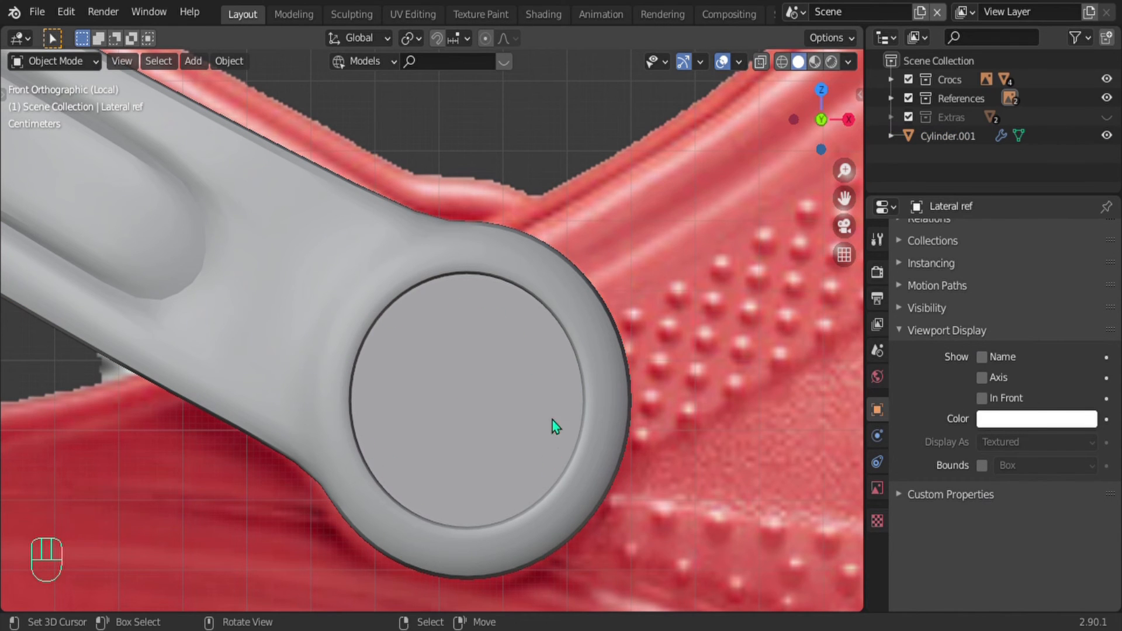
middle_click_drag(552, 419, 384, 401)
key("KP_1")
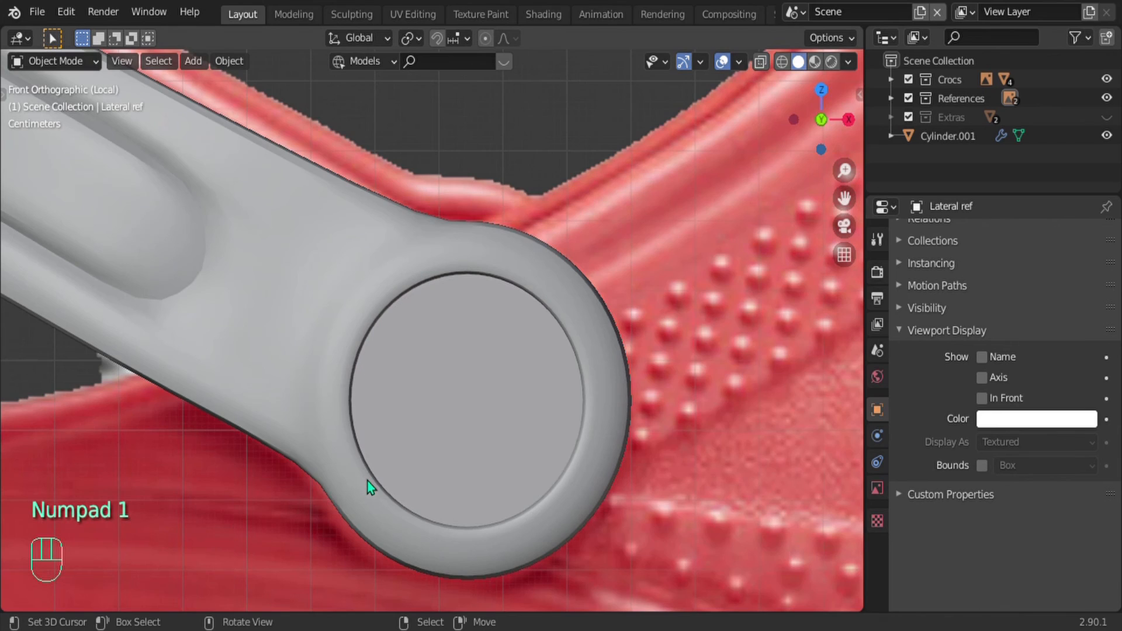
Step: Select the circular face inside the strap's round end and snap the 3D cursor to it
left_click(439, 391)
key("Tab")
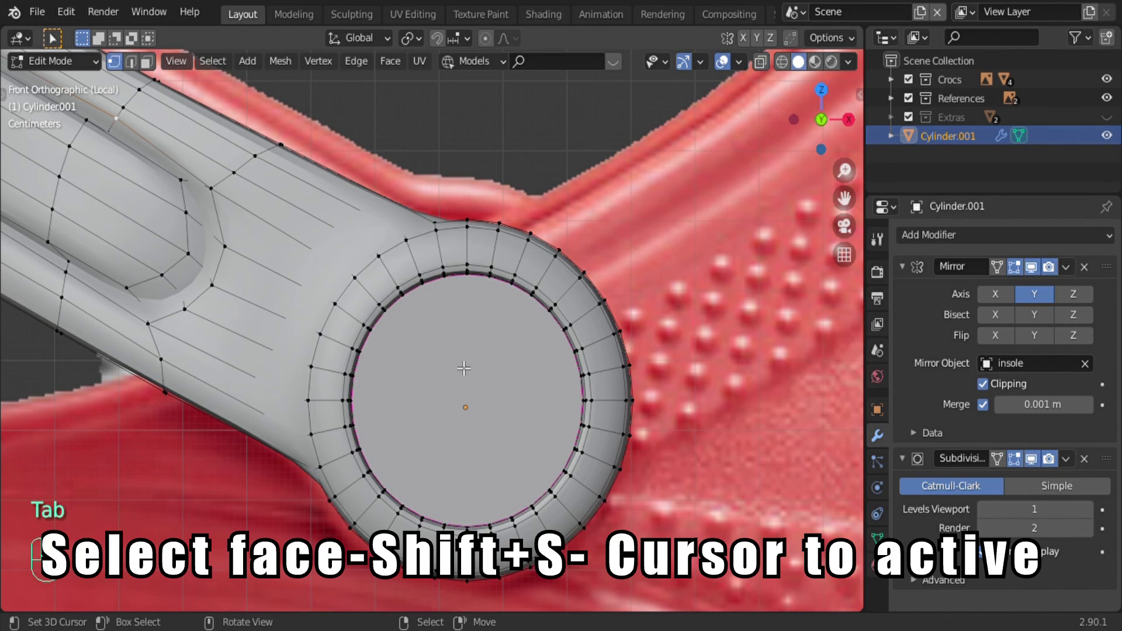
key("3")
left_click(464, 367)
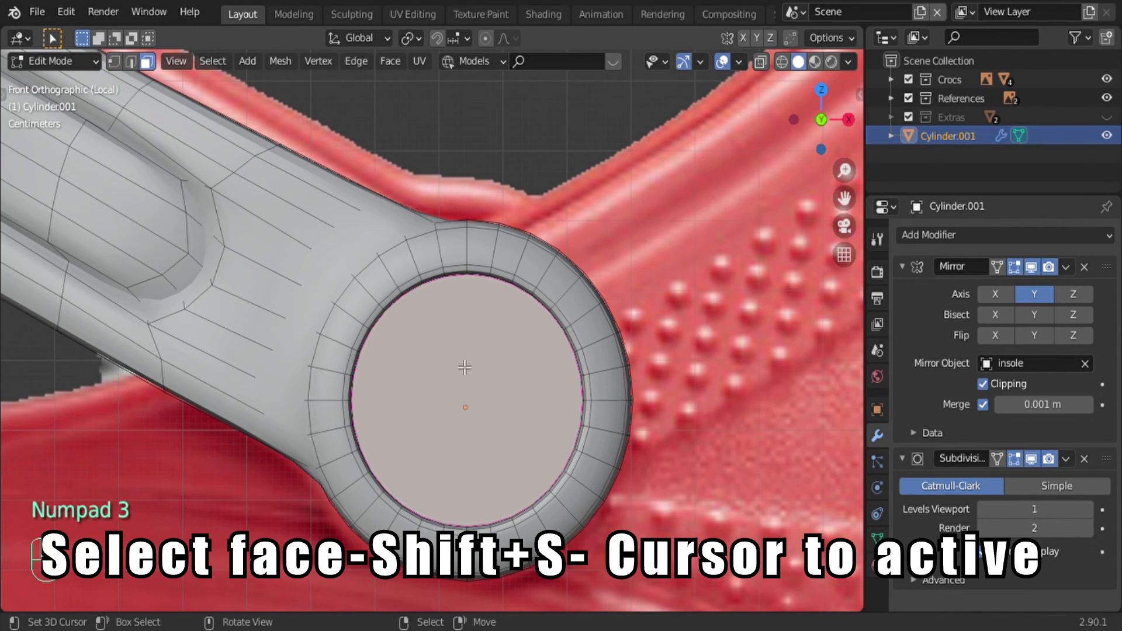
key("shift+s")
left_click(586, 432)
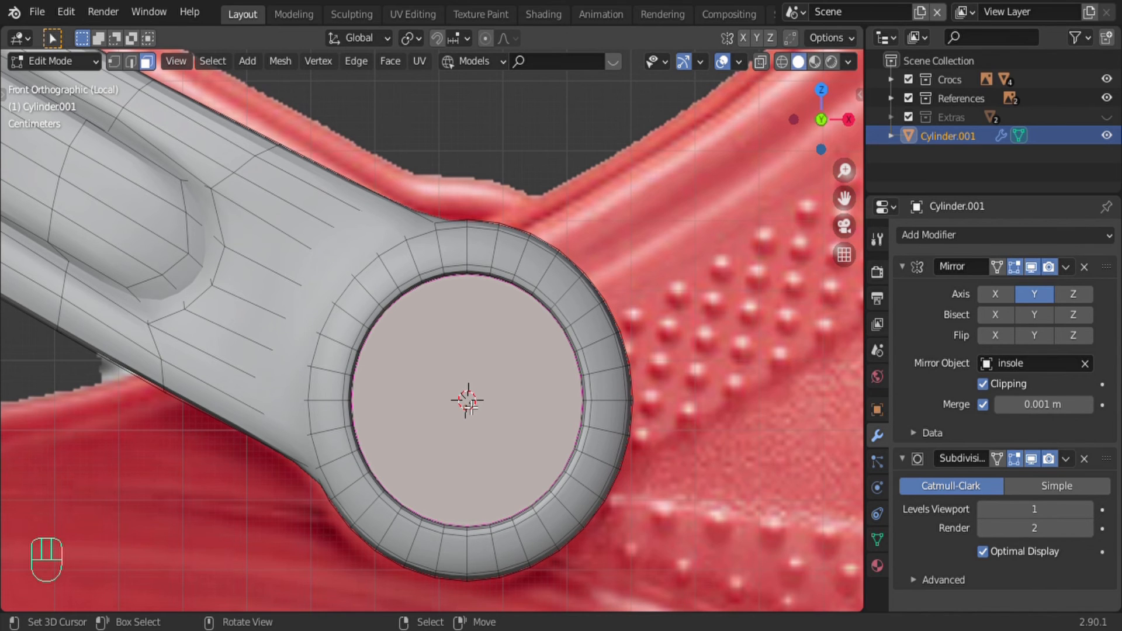
Step: Add a UV sphere at the 3D cursor in the strap's round recess
key("Tab")
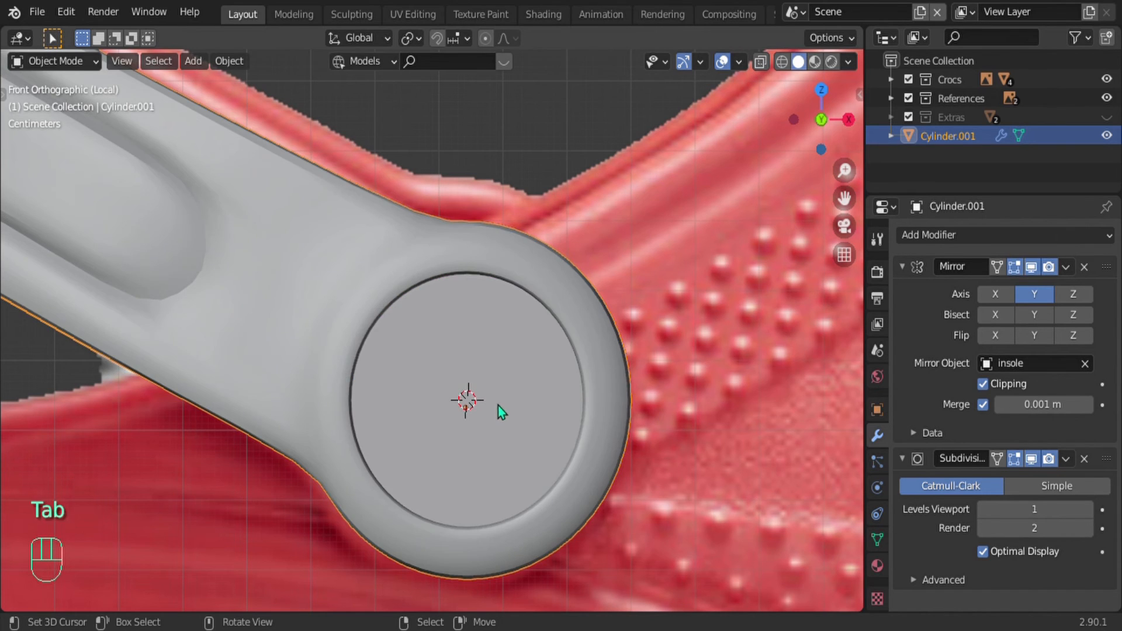
key("shift+a")
mouse_move(440, 252)
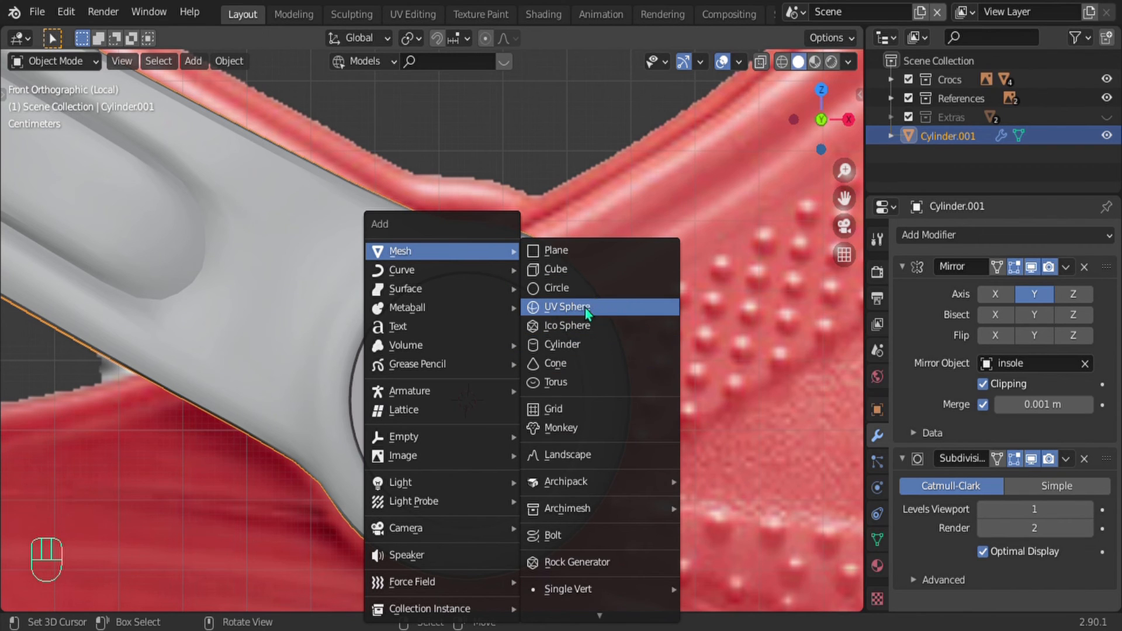
left_click(602, 310)
scroll(529, 395, "down", 5)
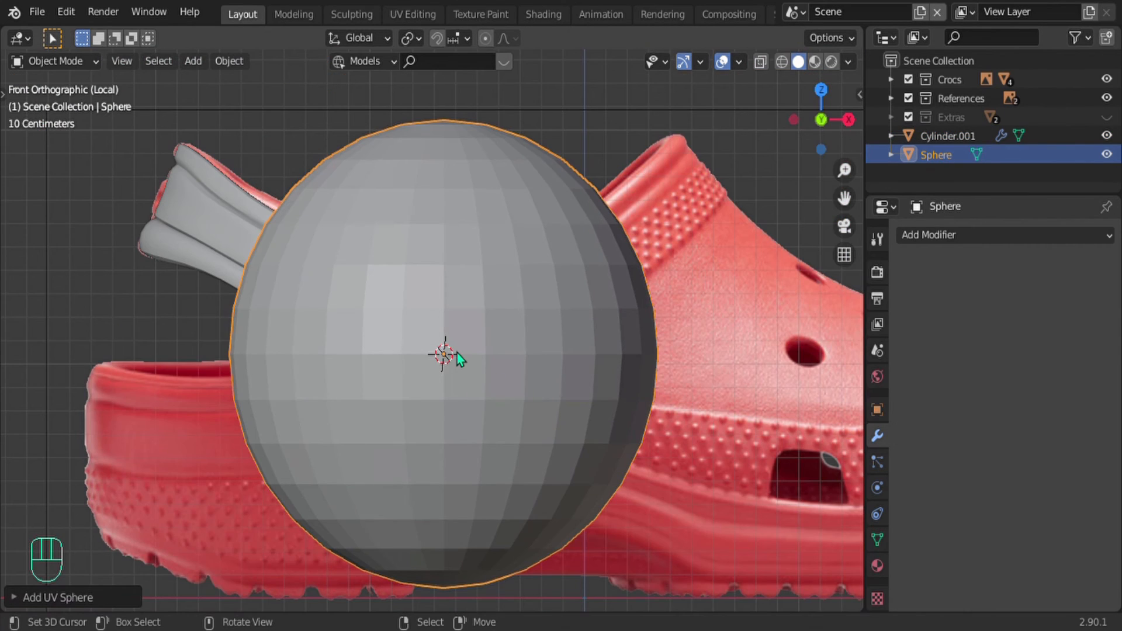
Step: Rotate the sphere 90° about the X axis so its pole faces the front
key("r")
key("x")
key("KP_9")
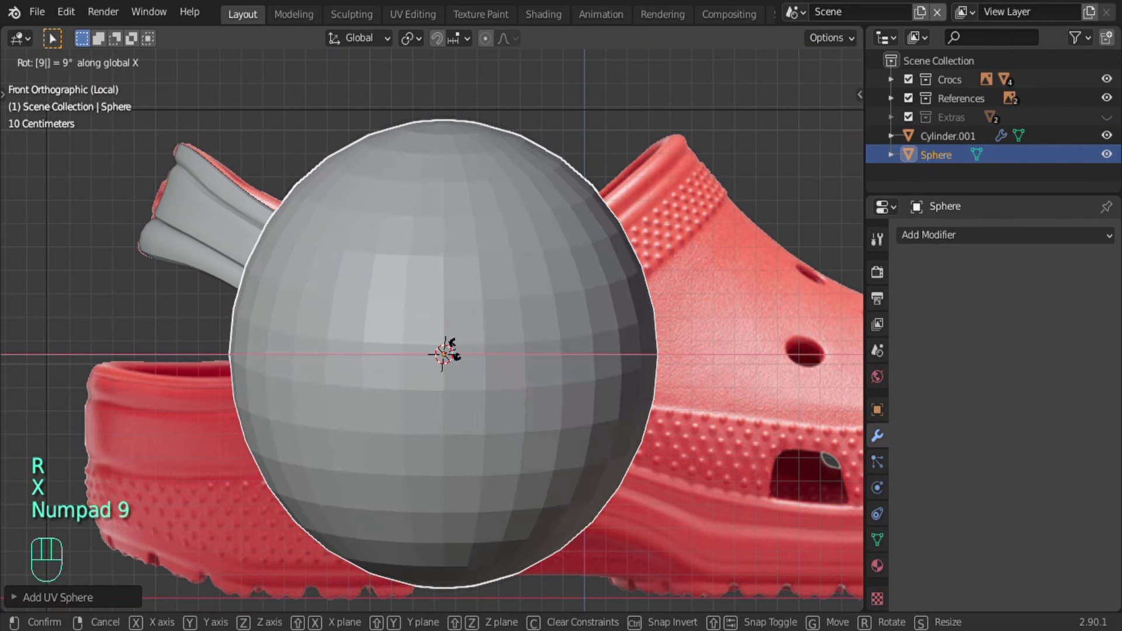
key("KP_0")
key("Return")
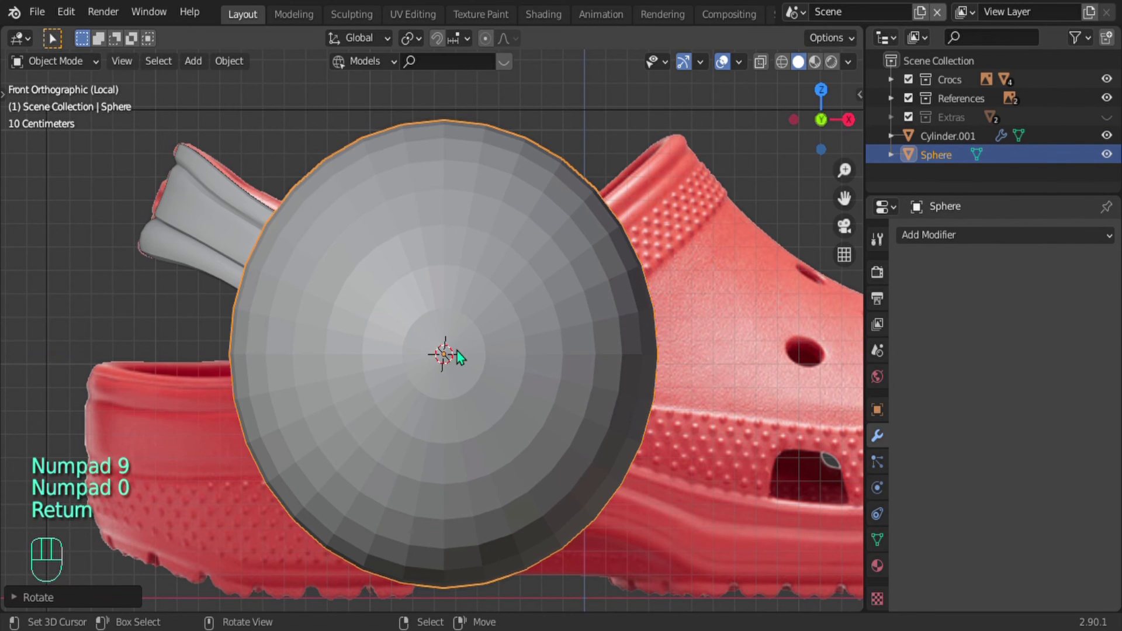
Step: Scale the sphere down uniformly until its outline fits the round recess at the strap's end
middle_click_drag(388, 388, 510, 512)
key("s")
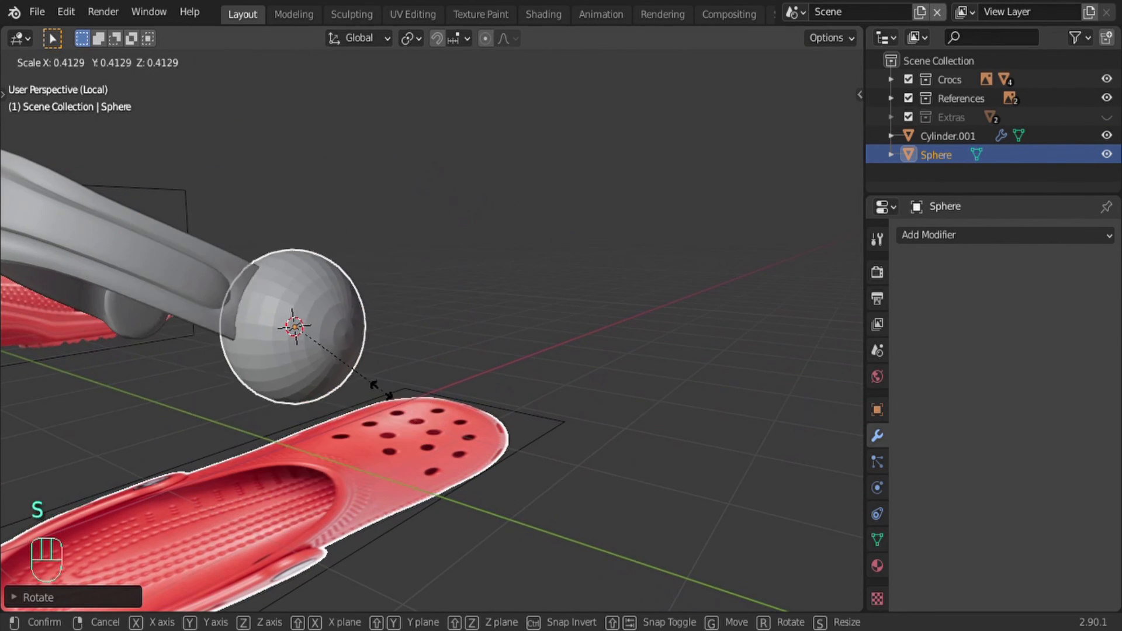
left_click(366, 384)
key("KP_1")
scroll(366, 384, "up", 2)
key("s")
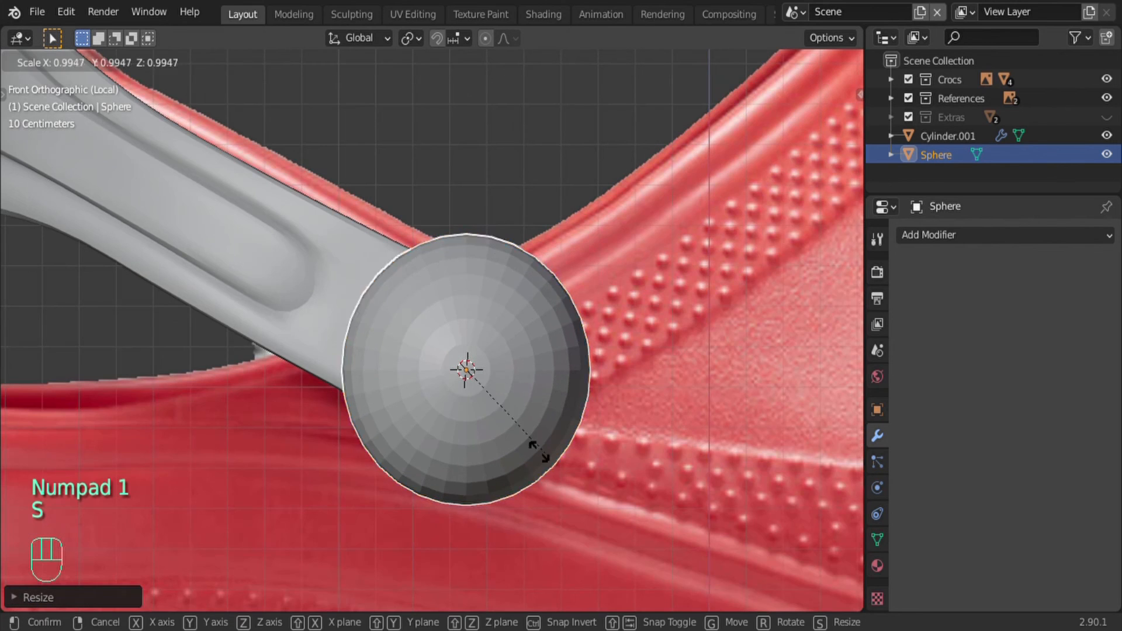
left_click(523, 394)
scroll(533, 403, "up", 3)
middle_click_drag(533, 403, 489, 407, "shift")
scroll(531, 426, "up", 3)
key("s")
left_click(533, 423)
scroll(514, 420, "down", 7)
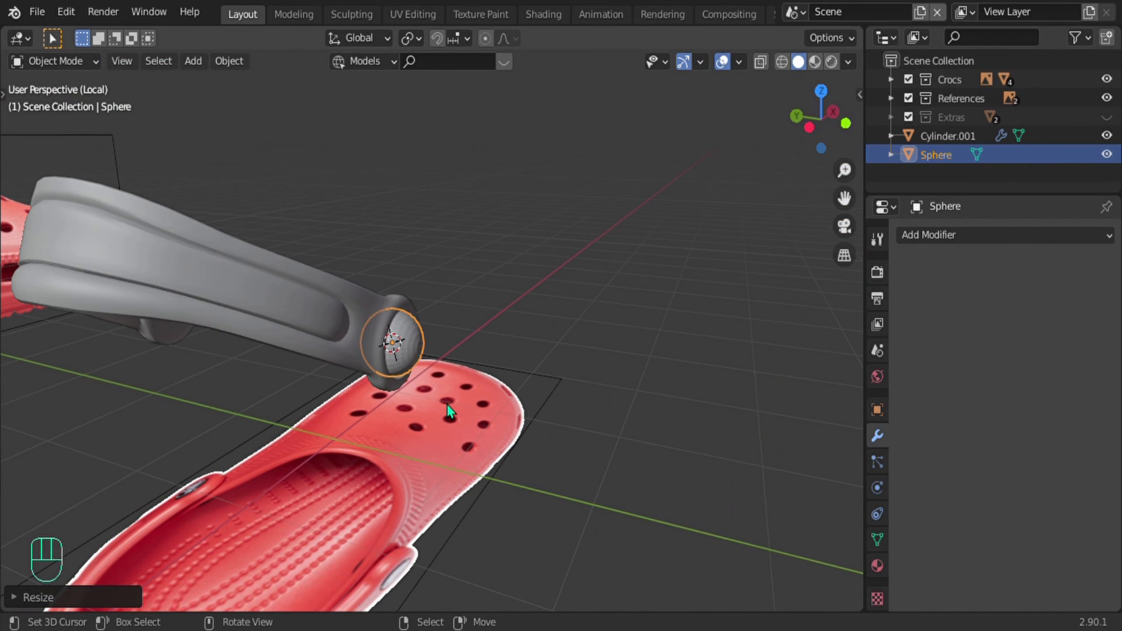
Step: Move the sphere out of the recess along Y and flatten it along Y to about 0.25
key("g")
key("y")
left_click(461, 395)
scroll(573, 437, "up", 3)
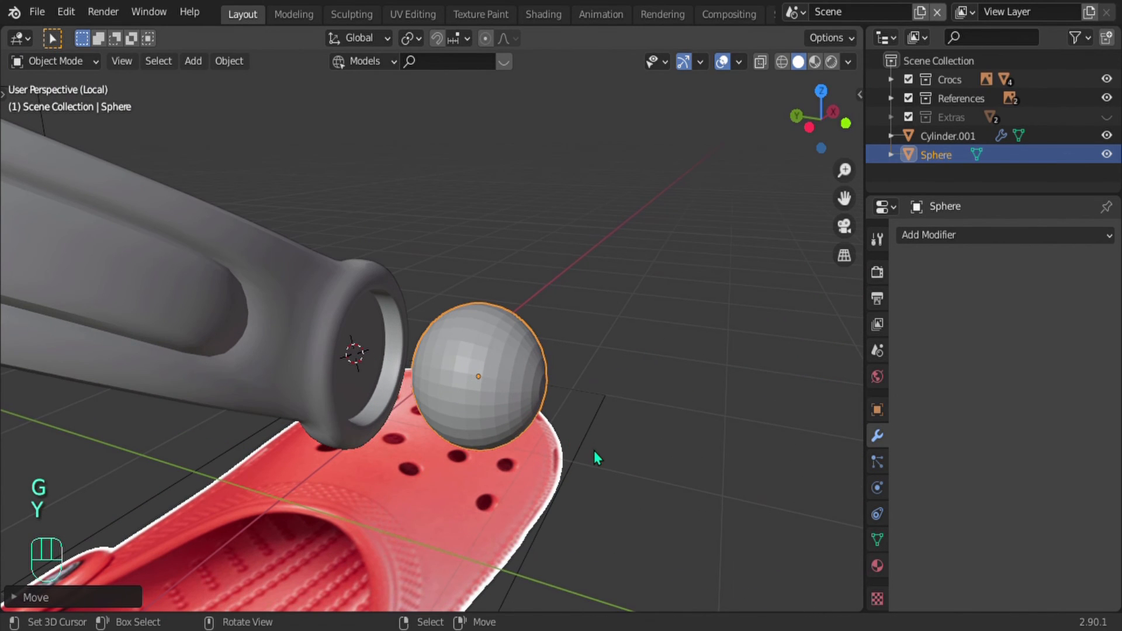
scroll(594, 451, "down", 1)
key("s")
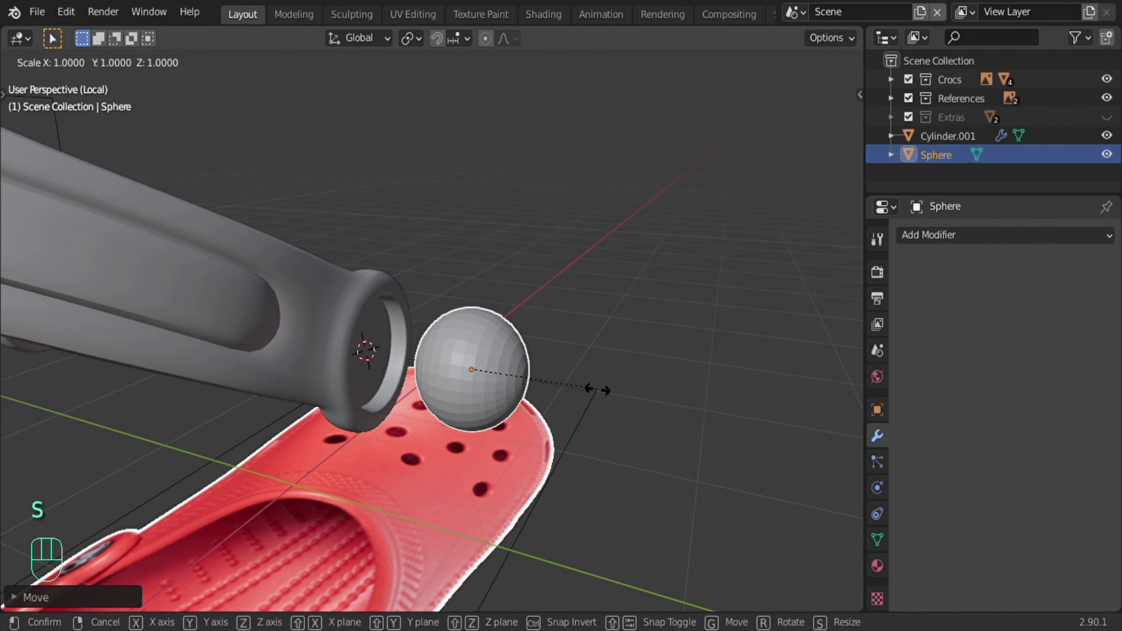
key("y")
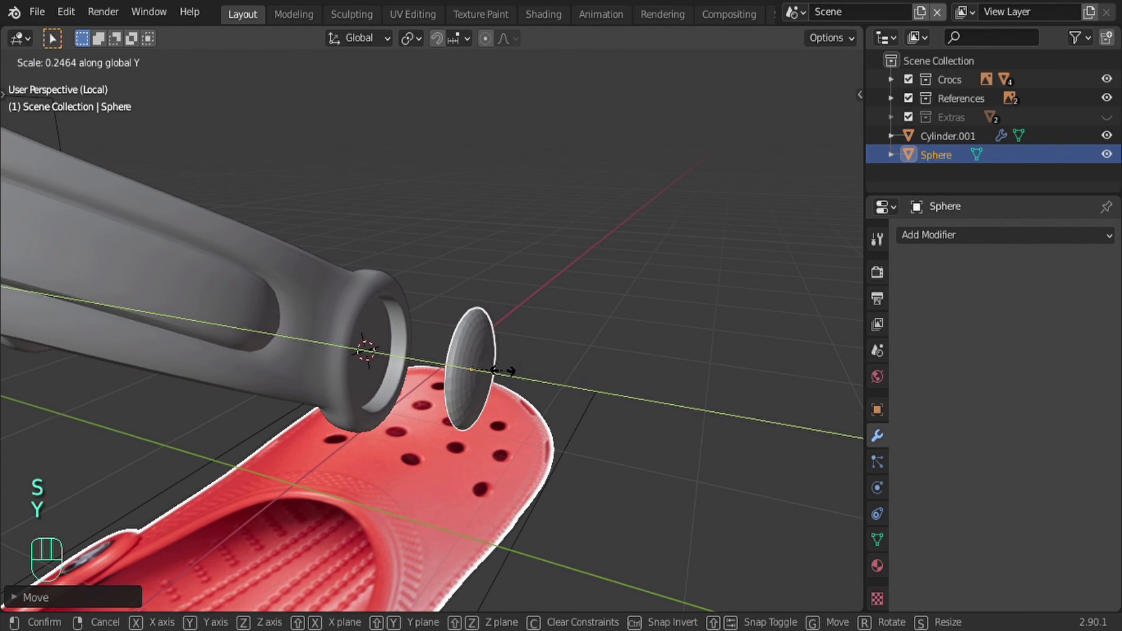
left_click(510, 370)
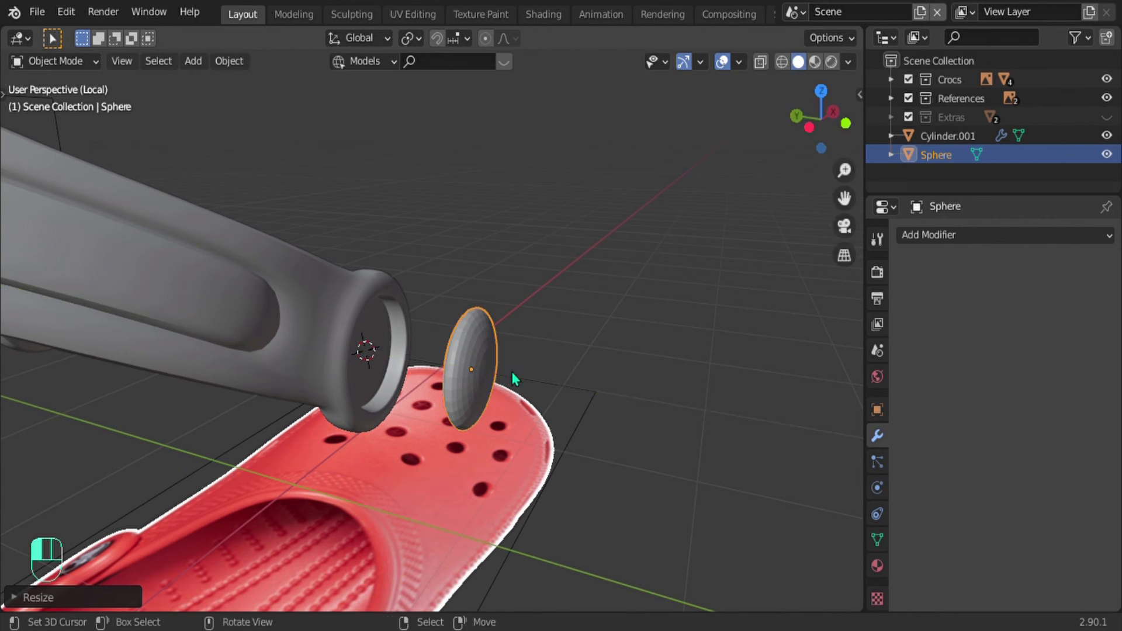
Step: Delete the vertices of the edge loop around the middle of the flattened sphere
scroll(484, 359, "up", 2)
key("Tab")
scroll(532, 369, "up", 2)
scroll(531, 369, "up", 2)
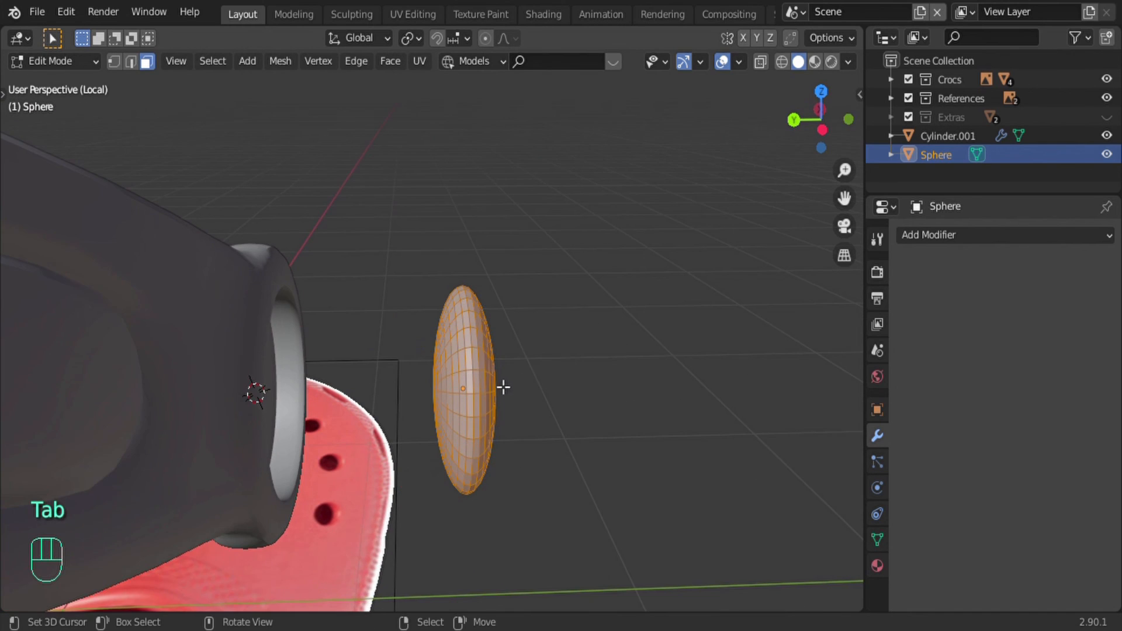
key("2")
left_click(475, 350, "alt")
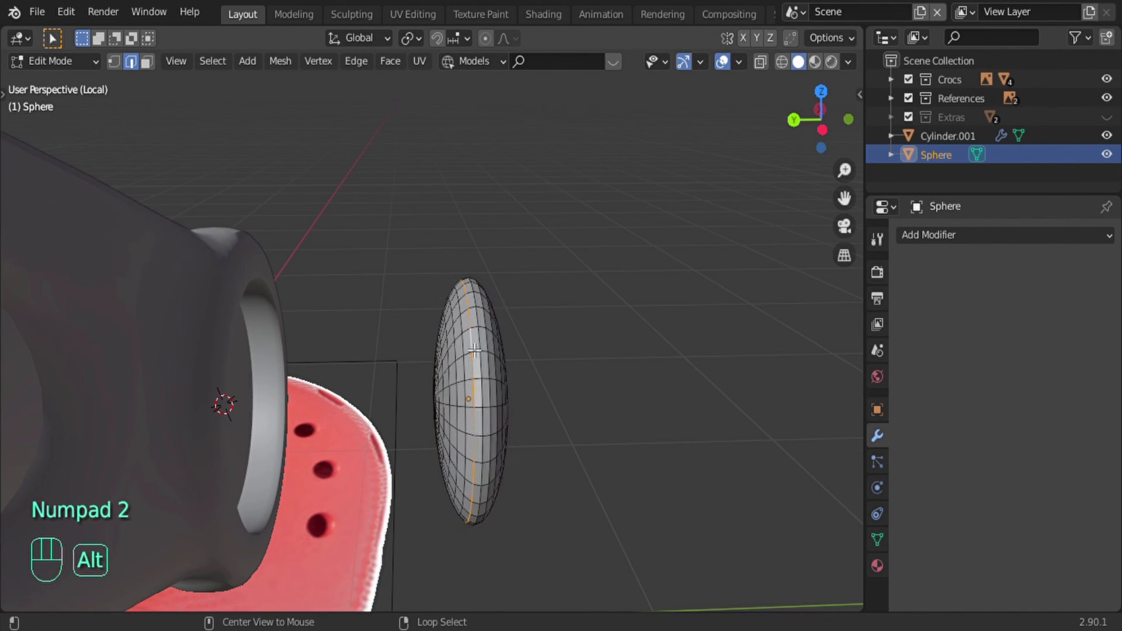
scroll(474, 350, "up", 2)
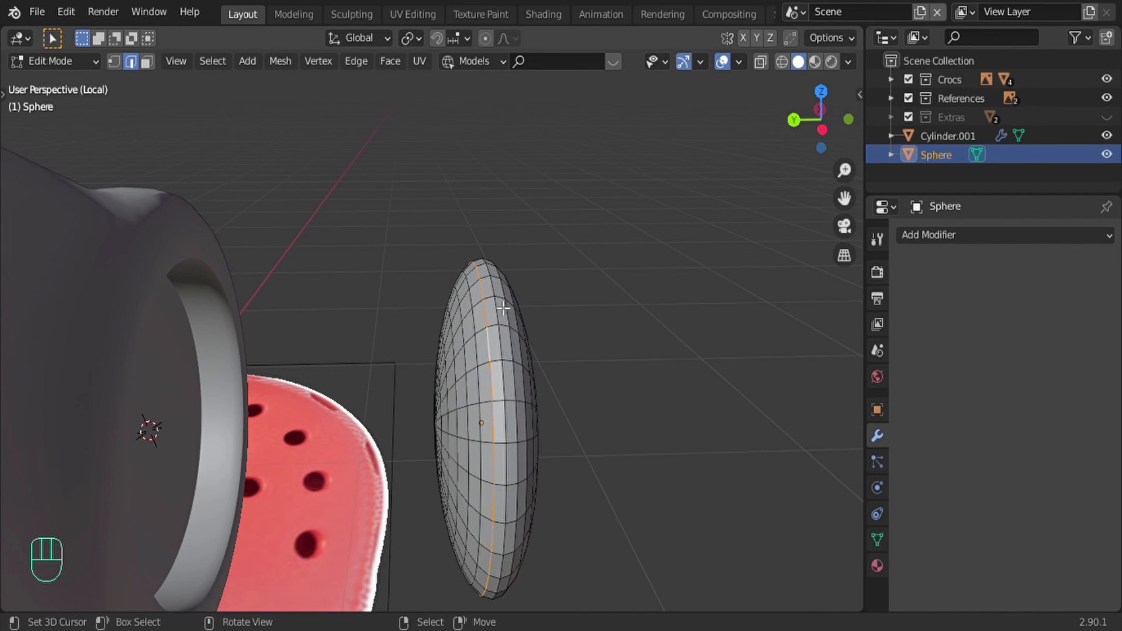
key("Delete")
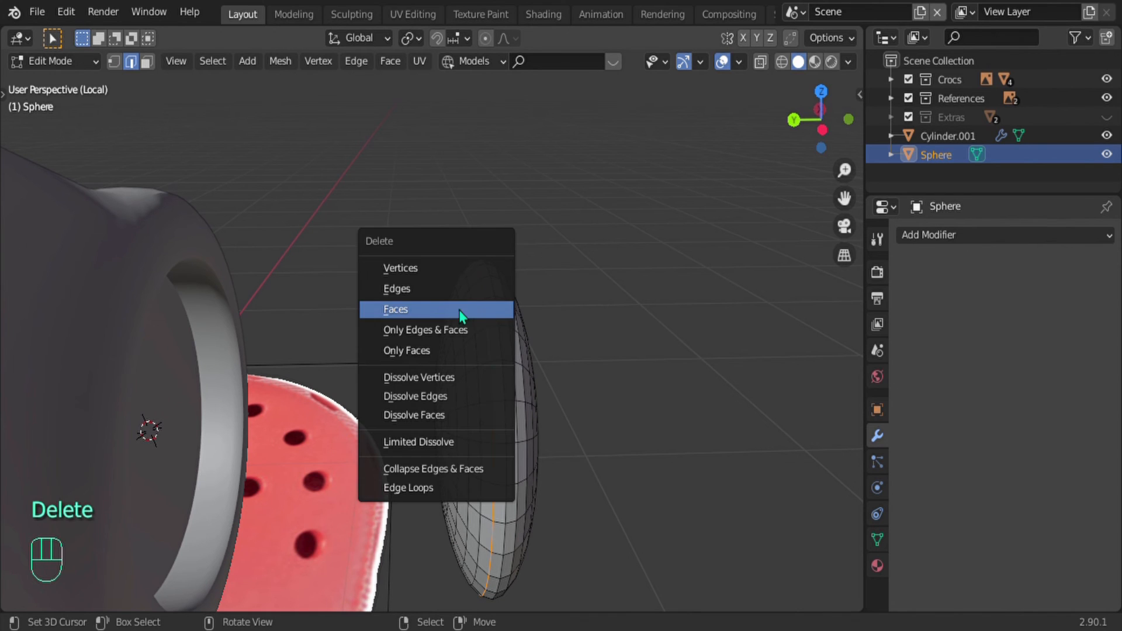
left_click(403, 269)
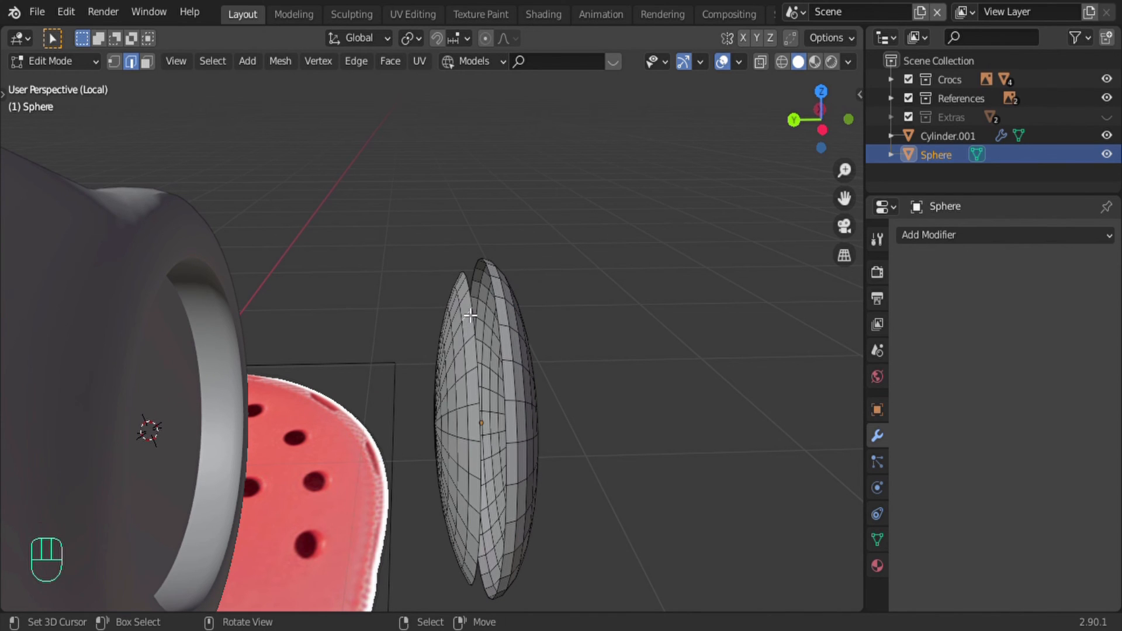
Step: Delete the detached half of the sphere that faces the strap
key("l")
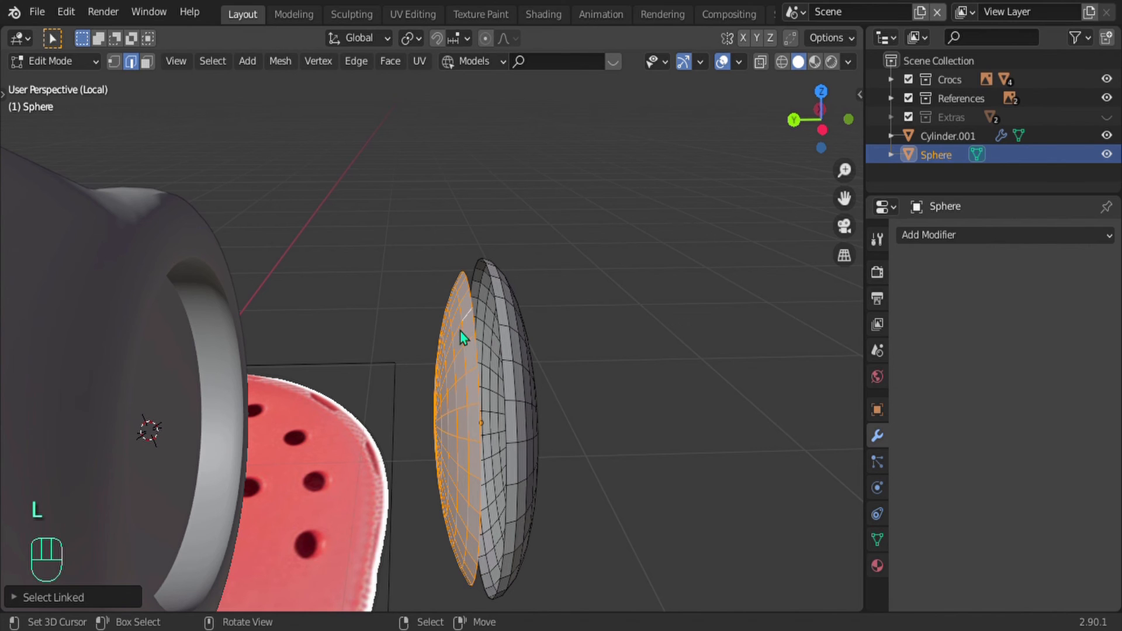
key("Delete")
left_click(457, 327)
Step: Fill the open rim of the remaining half with a face and inset that face twice
key("KP_2")
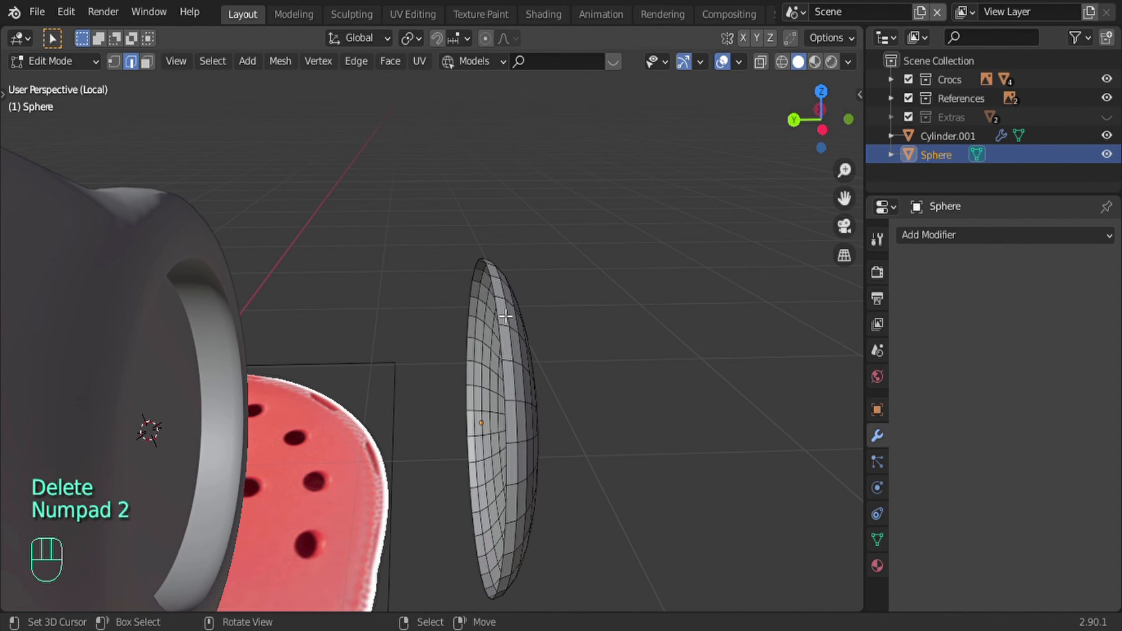
left_click(498, 285, "alt")
mouse_move(508, 329)
middle_mouse_down()
mouse_move(590, 333)
mouse_move(538, 311)
mouse_move(533, 347)
mouse_move(568, 291)
mouse_move(593, 280)
middle_mouse_up()
key("f")
key("i")
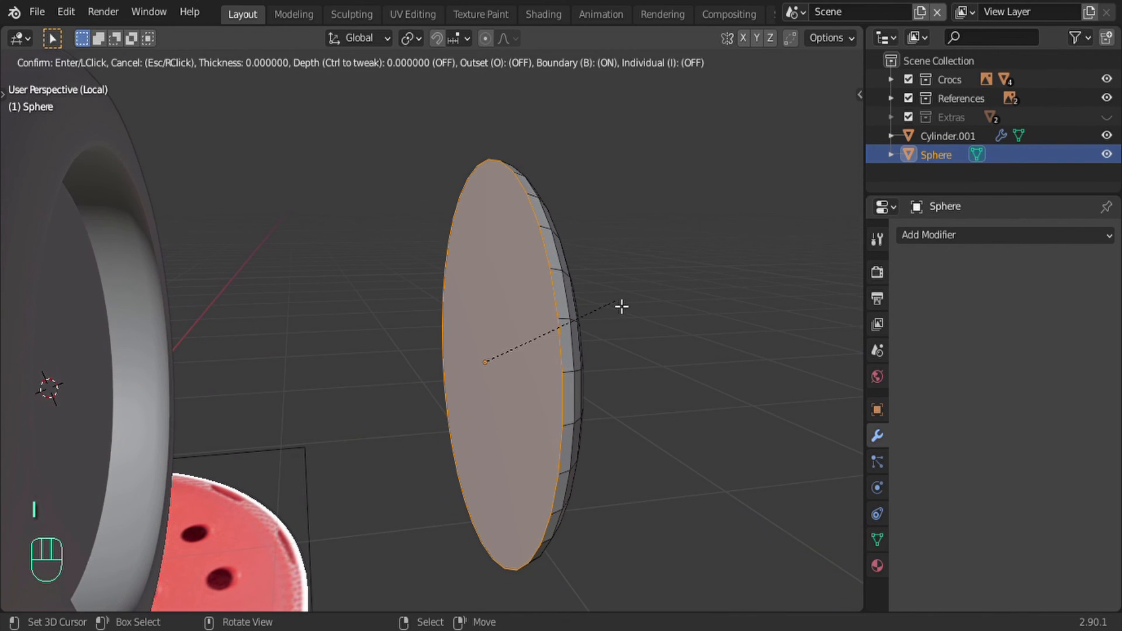
left_click(604, 323)
key("i")
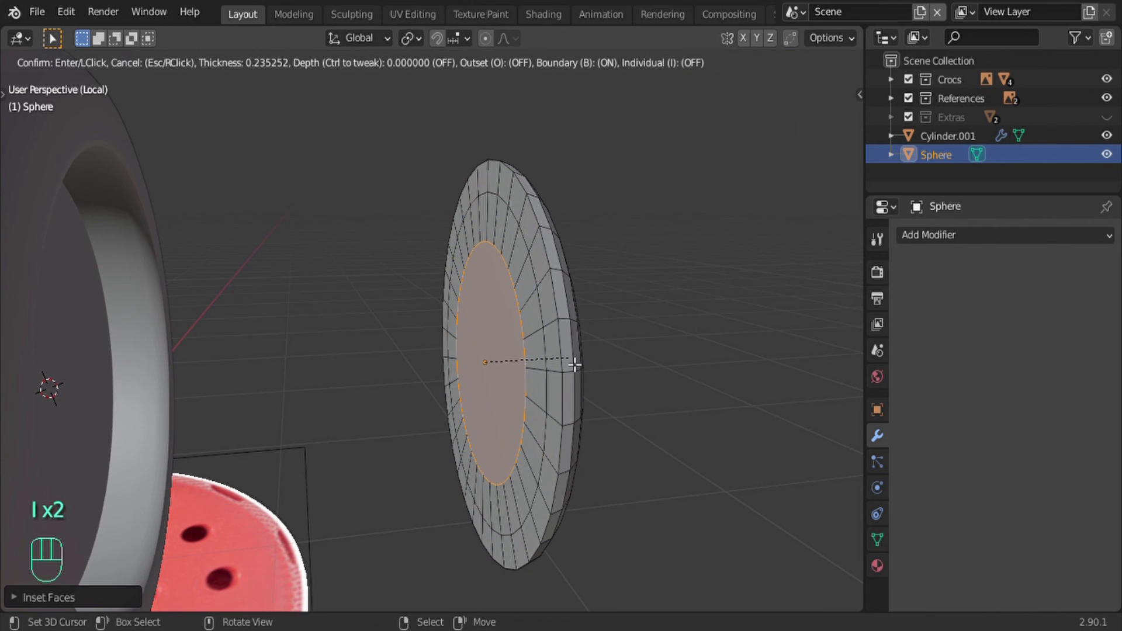
left_click(570, 313)
Step: Bevel the button's outer rim edge loop with two segments and shade the object smooth
middle_click_drag(559, 287, 557, 306)
key("ctrl+b")
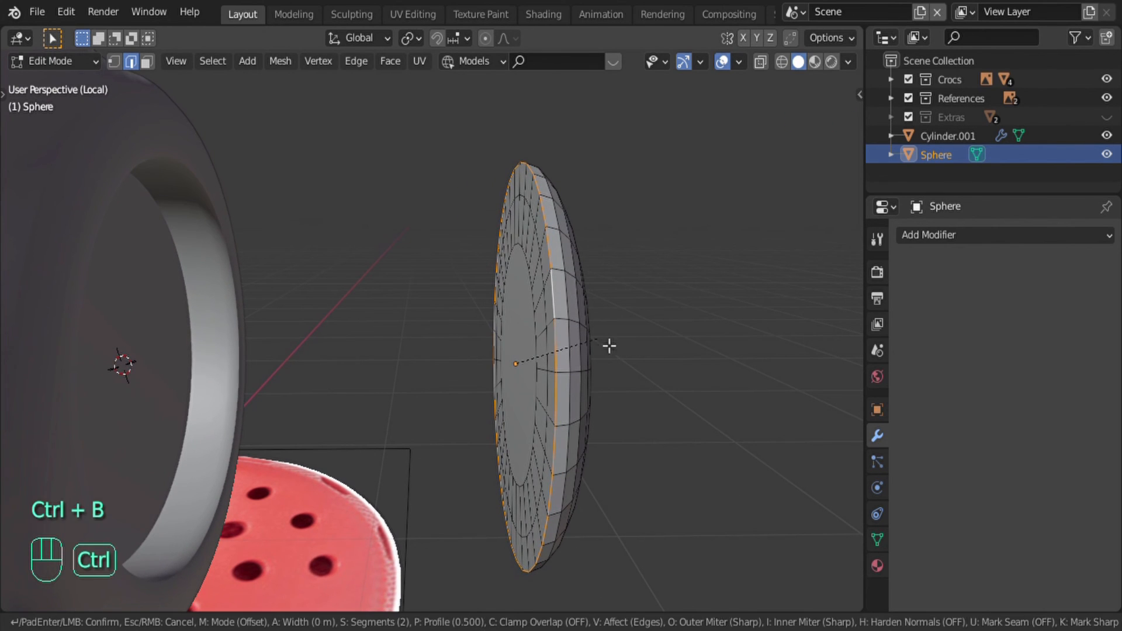
left_click(617, 347)
middle_click_drag(617, 347, 621, 375)
key("Tab")
key("w")
left_click(496, 308)
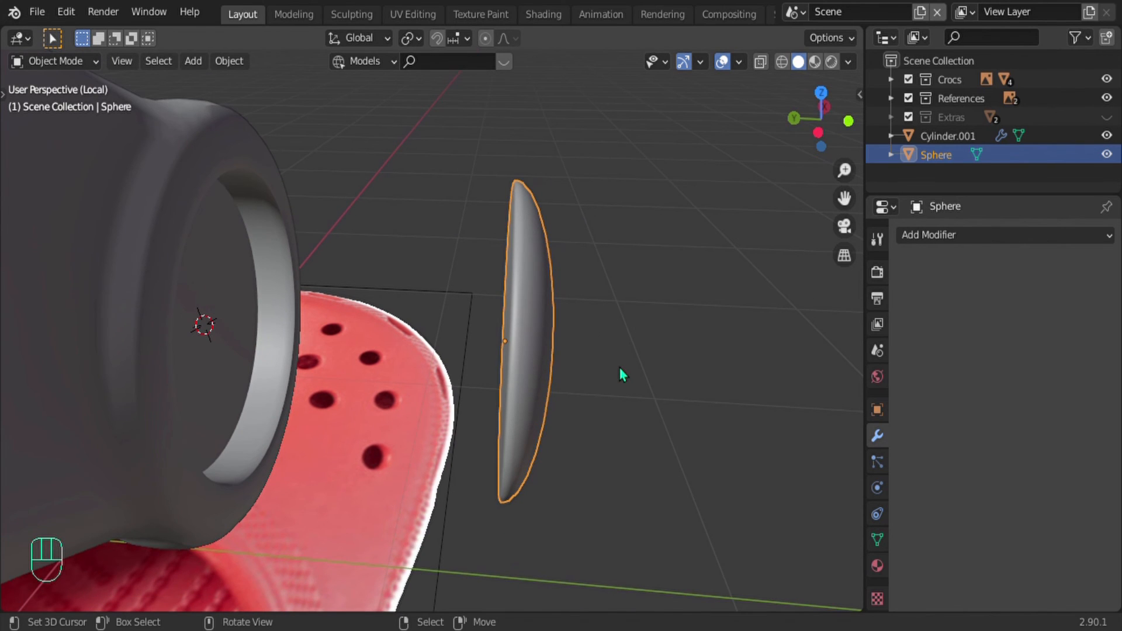
Step: Move the button along Y from the top view back into the strap's round recess
key("KP_7")
scroll(619, 367, "down", 6)
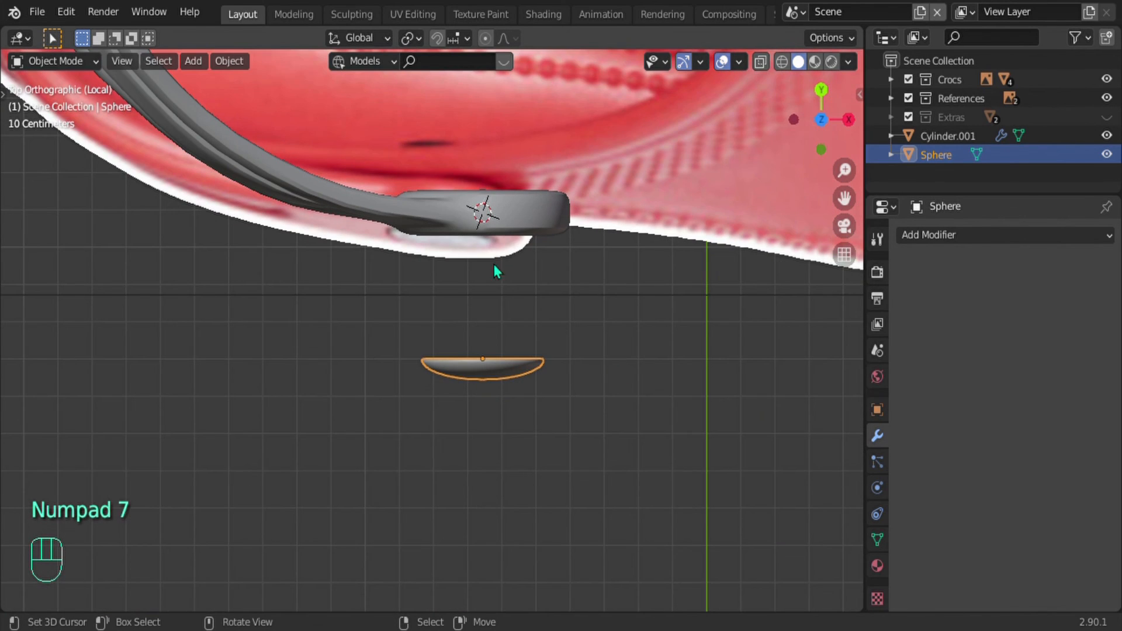
key("g")
key("y")
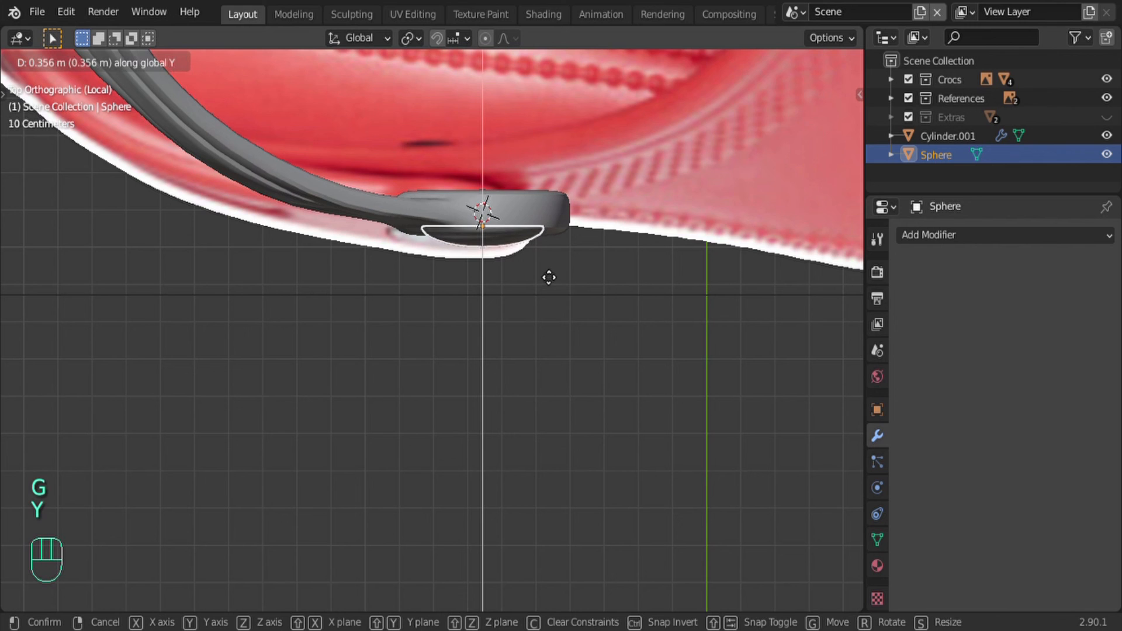
left_click(533, 280)
Step: Fine-tune the button's depth along Y so its dome protrudes slightly from the strap
middle_click_drag(533, 282, 522, 303)
key("KP_7")
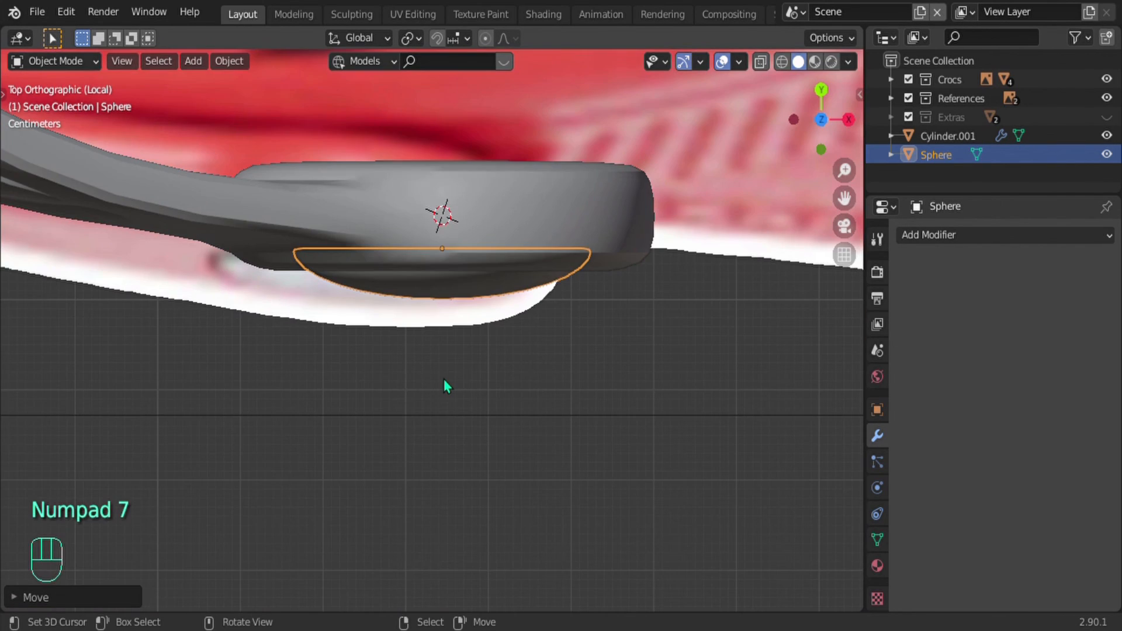
scroll(443, 379, "up", 1)
middle_click_drag(401, 250, 419, 275, "shift")
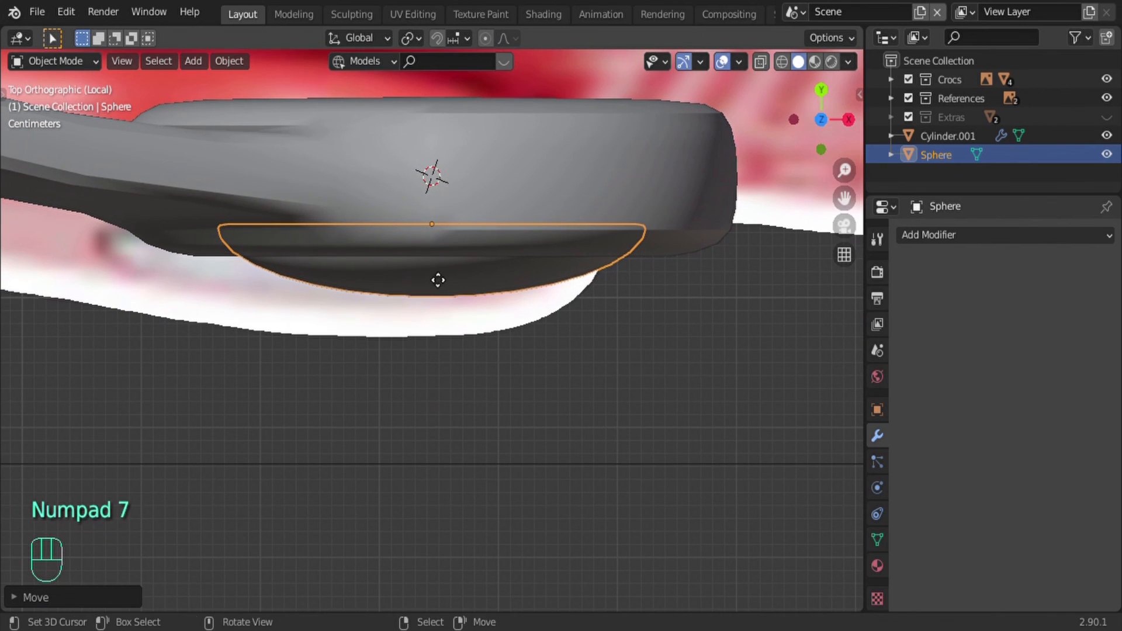
key("g")
key("y")
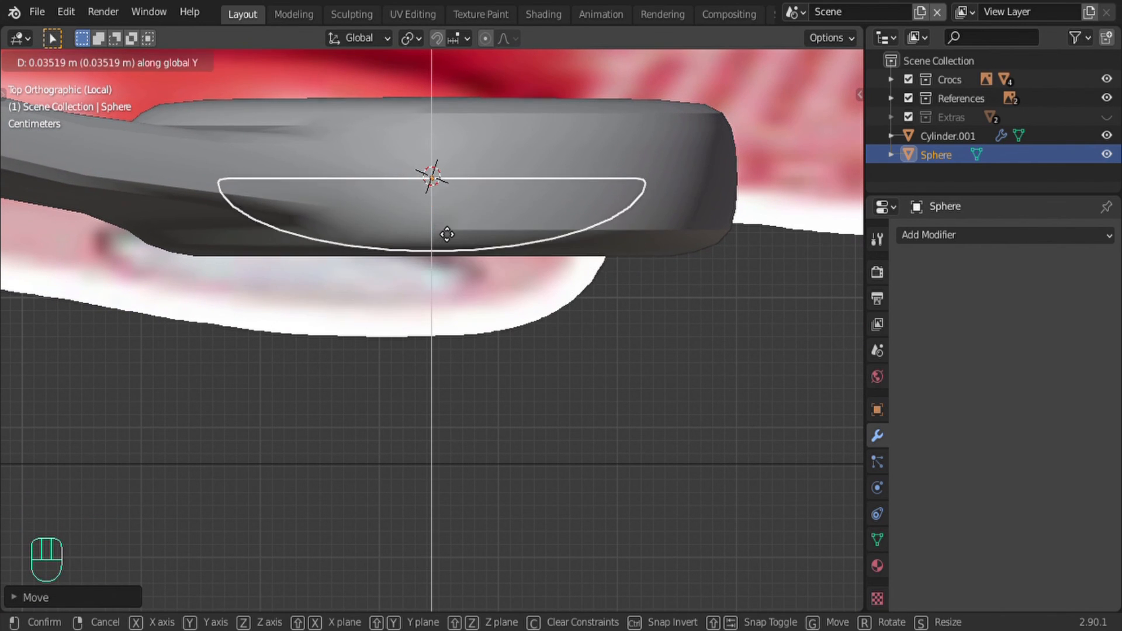
left_click(461, 300)
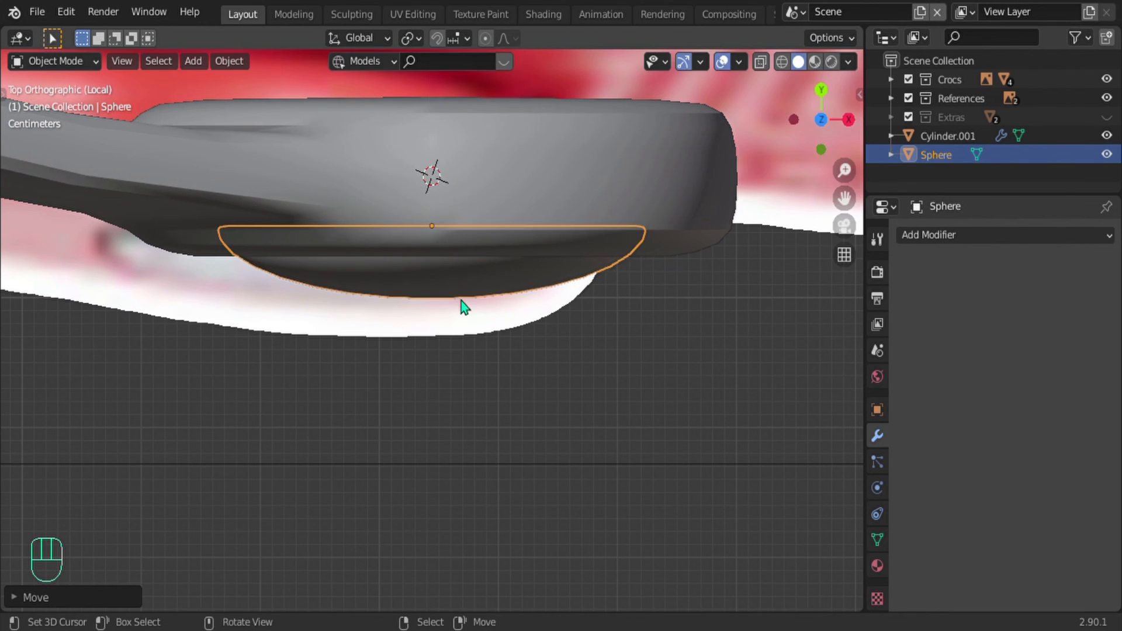
Step: Inspect the fit of the button in the recess and the whole heel strap from several angles
key("KP_Decimal")
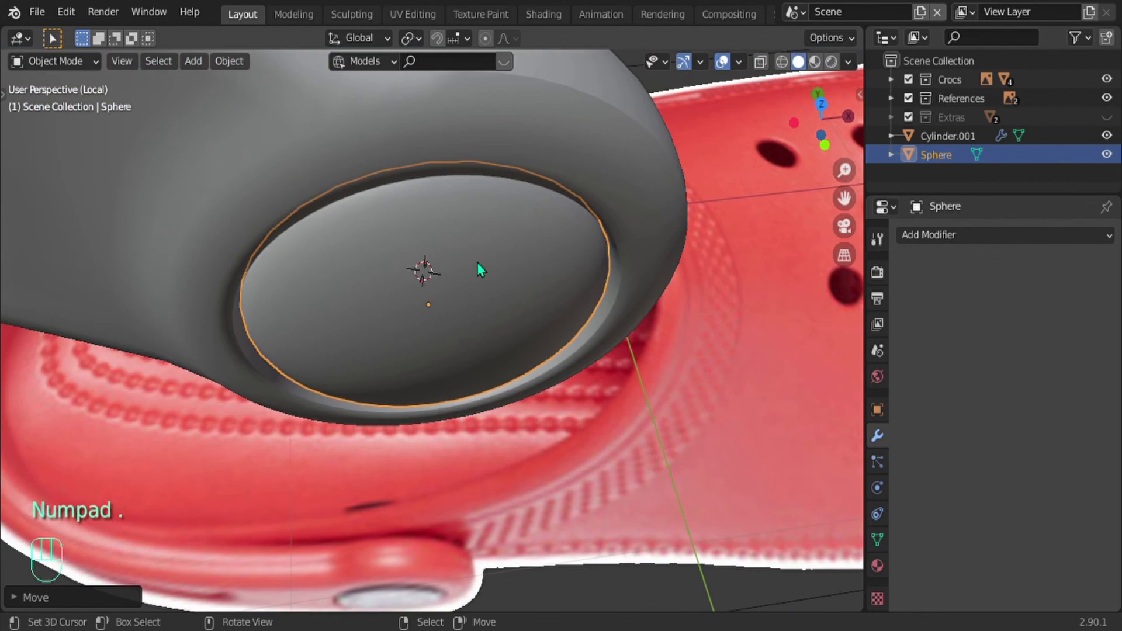
middle_click_drag(476, 262, 538, 193)
scroll(593, 317, "down", 8)
middle_click_drag(593, 317, 723, 449, "shift")
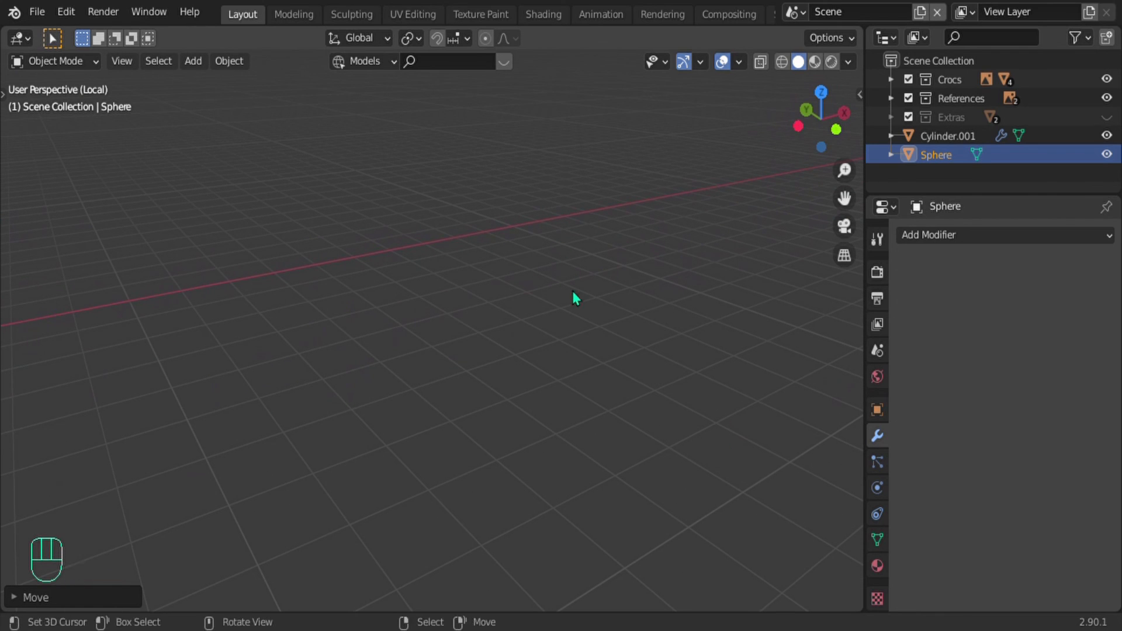
key("KP_Decimal")
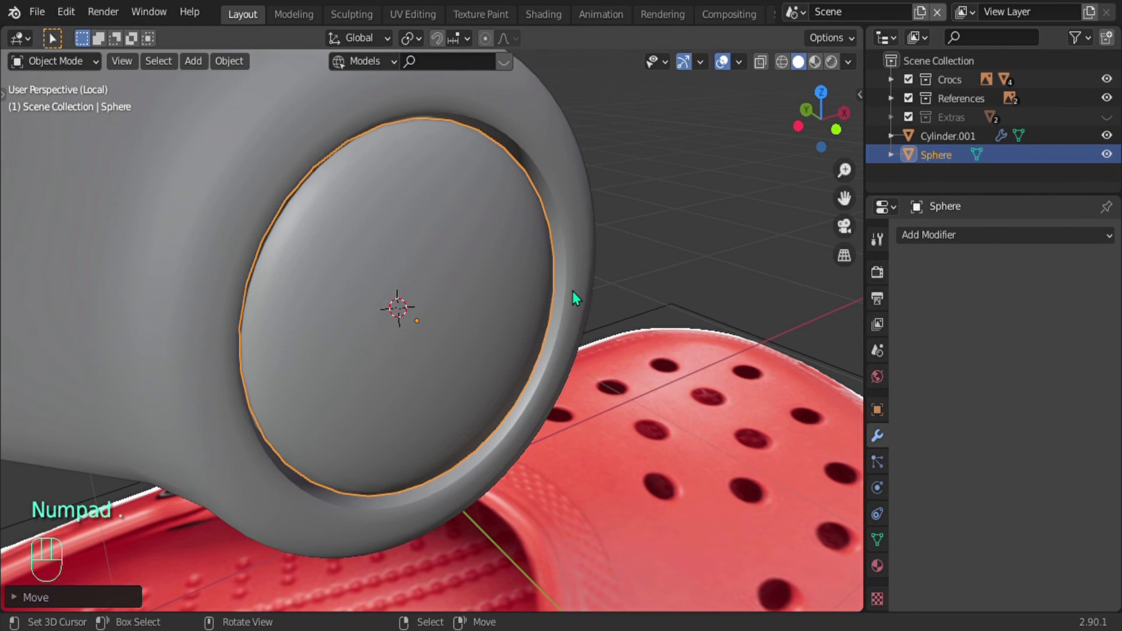
scroll(468, 320, "down", 8)
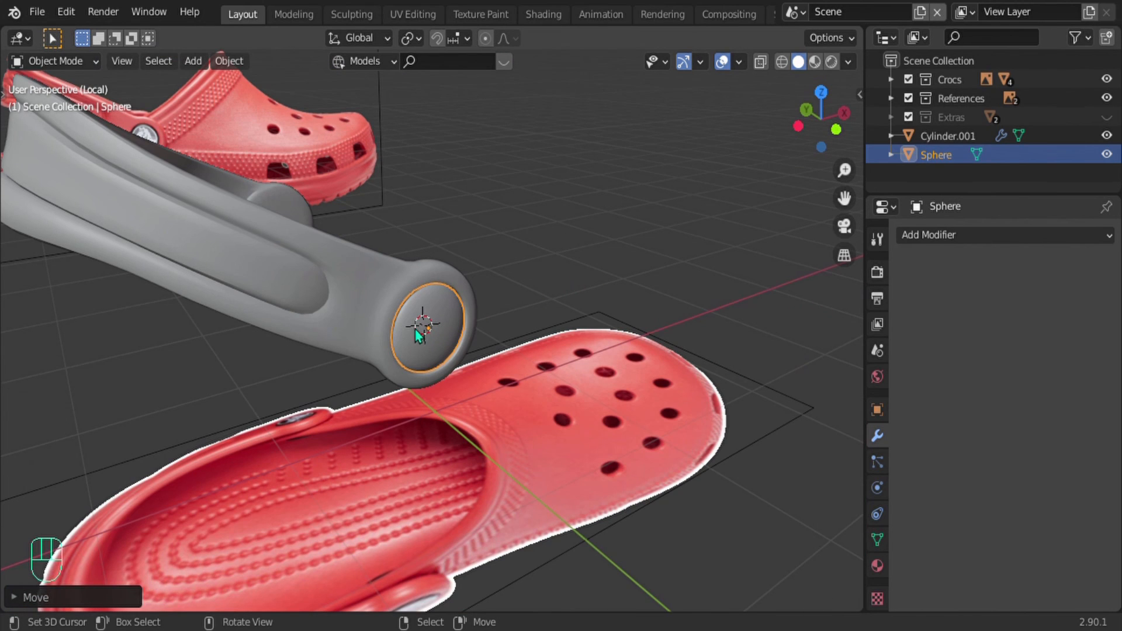
right_click(135, 243)
middle_click_drag(731, 349, 22, 432, "shift")
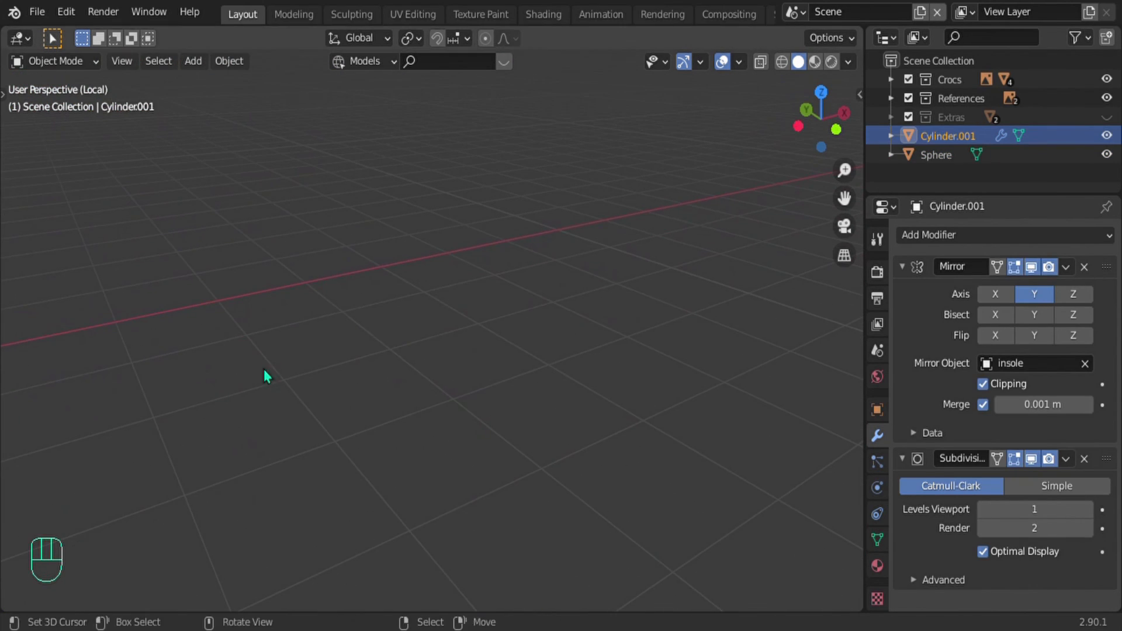
middle_click_drag(754, 275, 543, 318, "shift")
scroll(468, 298, "down", 20)
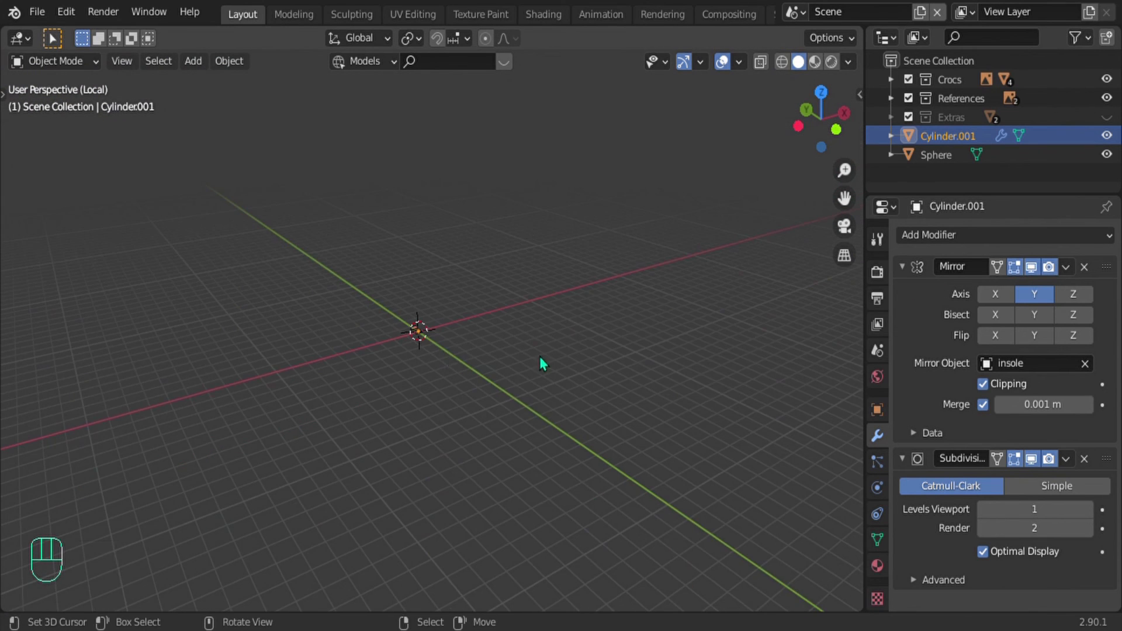
middle_click_drag(539, 356, 584, 368, "shift")
key("KP_Decimal")
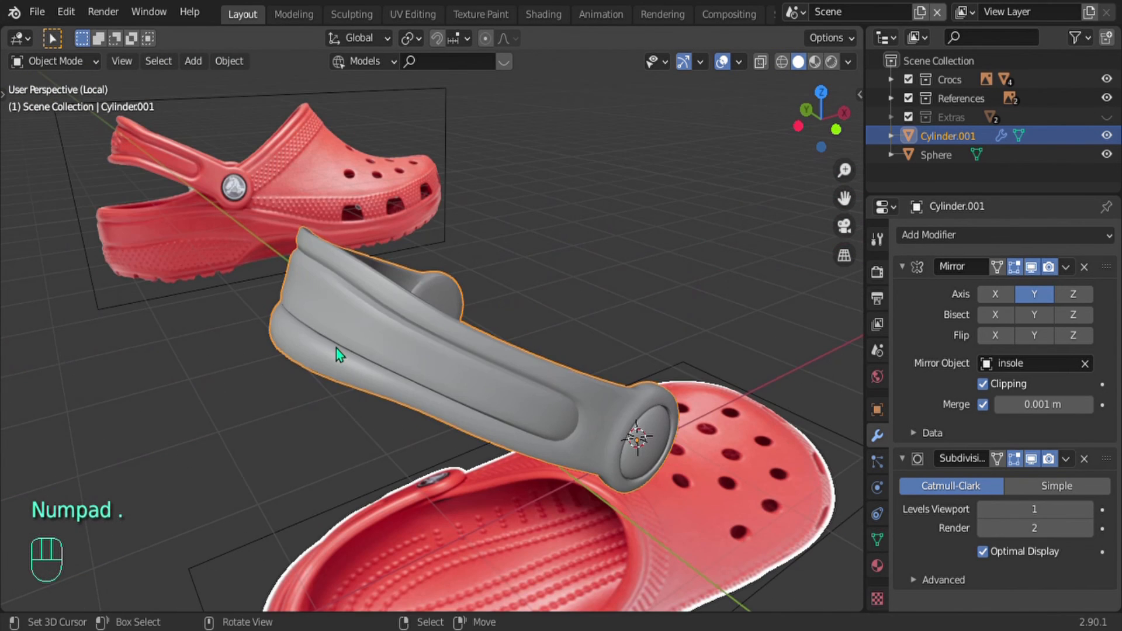
middle_click_drag(740, 436, 459, 311)
scroll(639, 419, "up", 2)
Step: Rename the button object as "lOGO BUTTON"
right_click(610, 385)
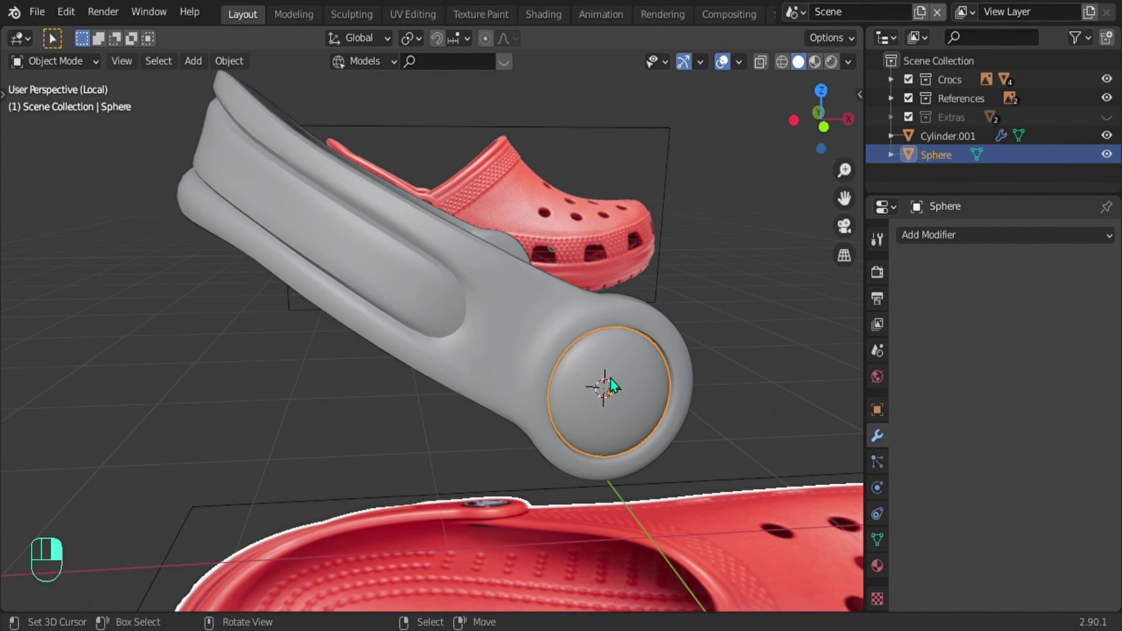
double_click(939, 153)
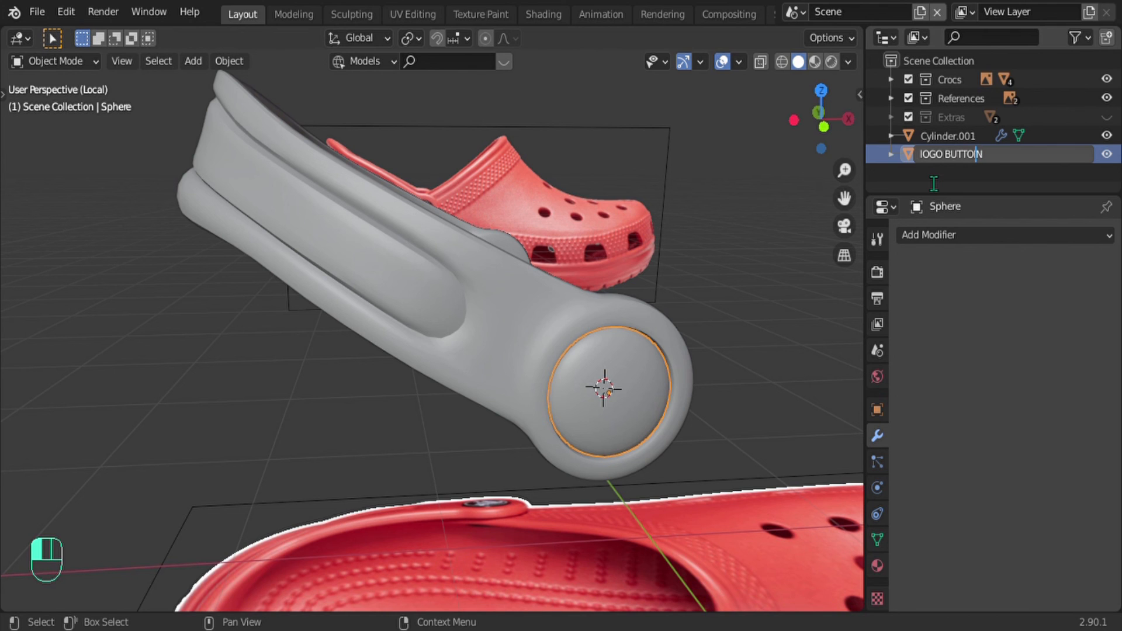
left_click(922, 171)
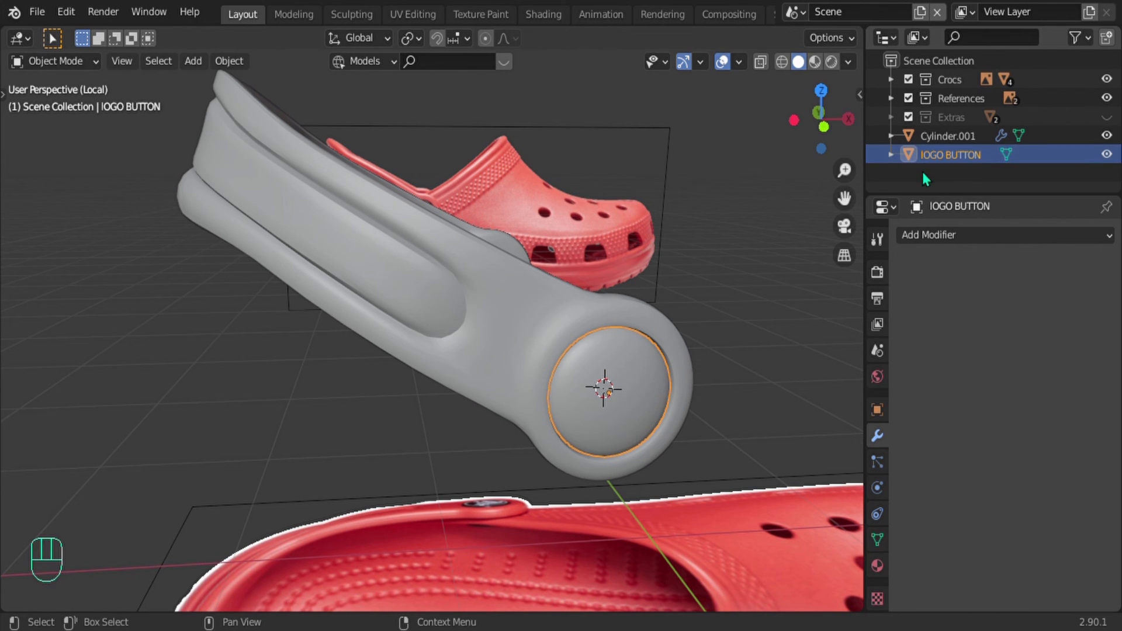
Step: Rename the heel strap object as "HEEL STRAP"
left_click(550, 307)
double_click(948, 135)
type("HEEL")
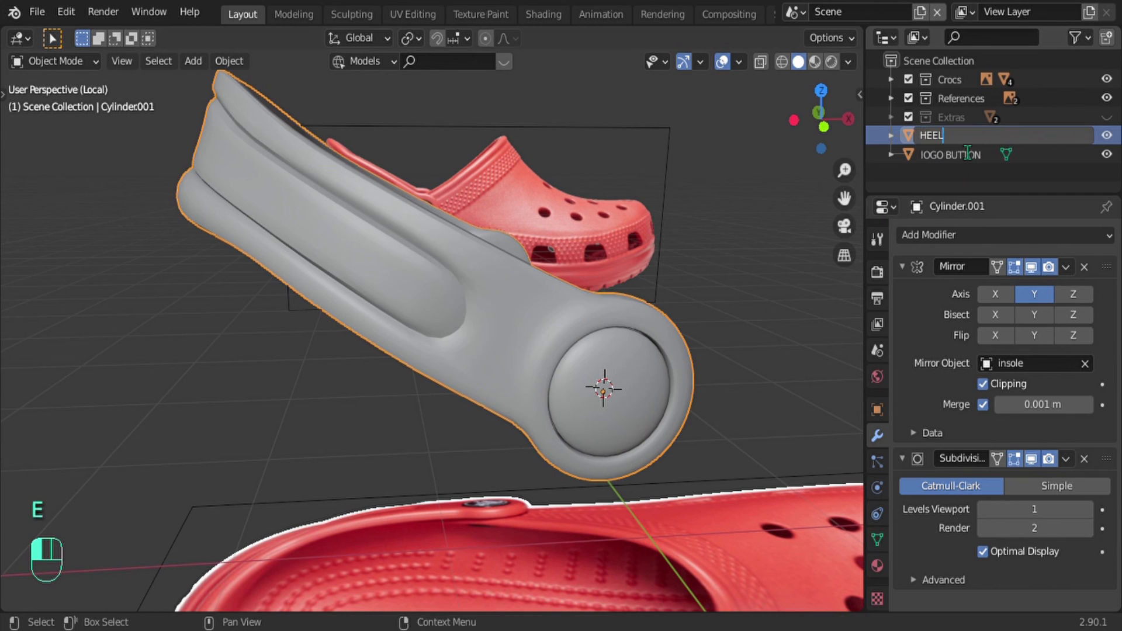
type(" STRAP")
key("Return")
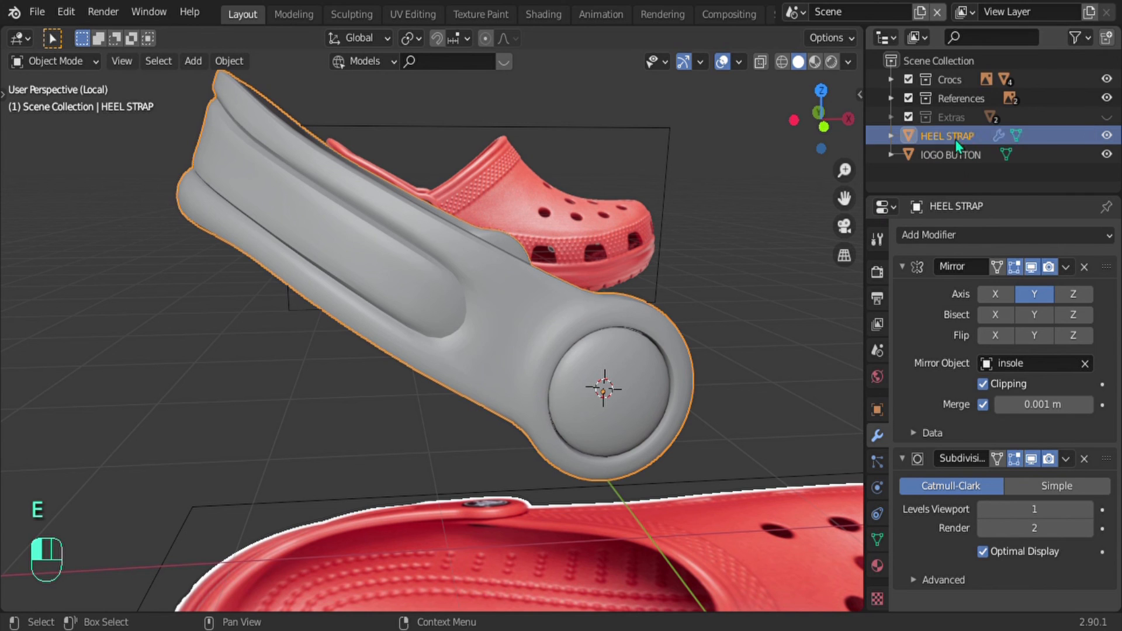
Step: Add a Mirror modifier to the logo button, with HEEL STRAP as the mirror object and Z as the mirror axis
left_click(942, 155)
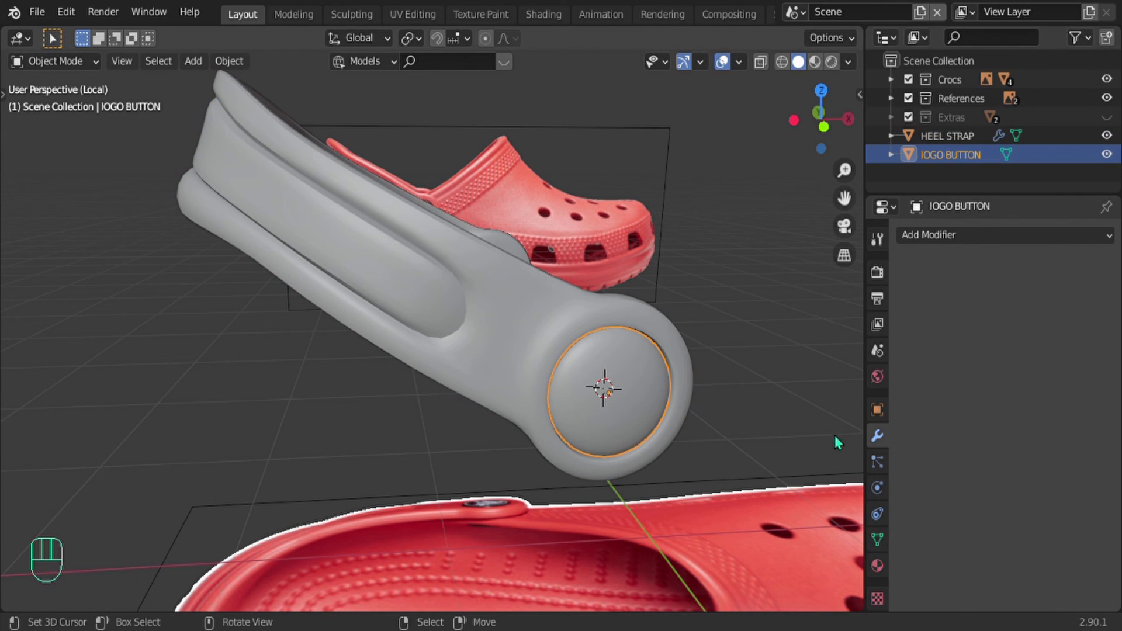
left_click(938, 236)
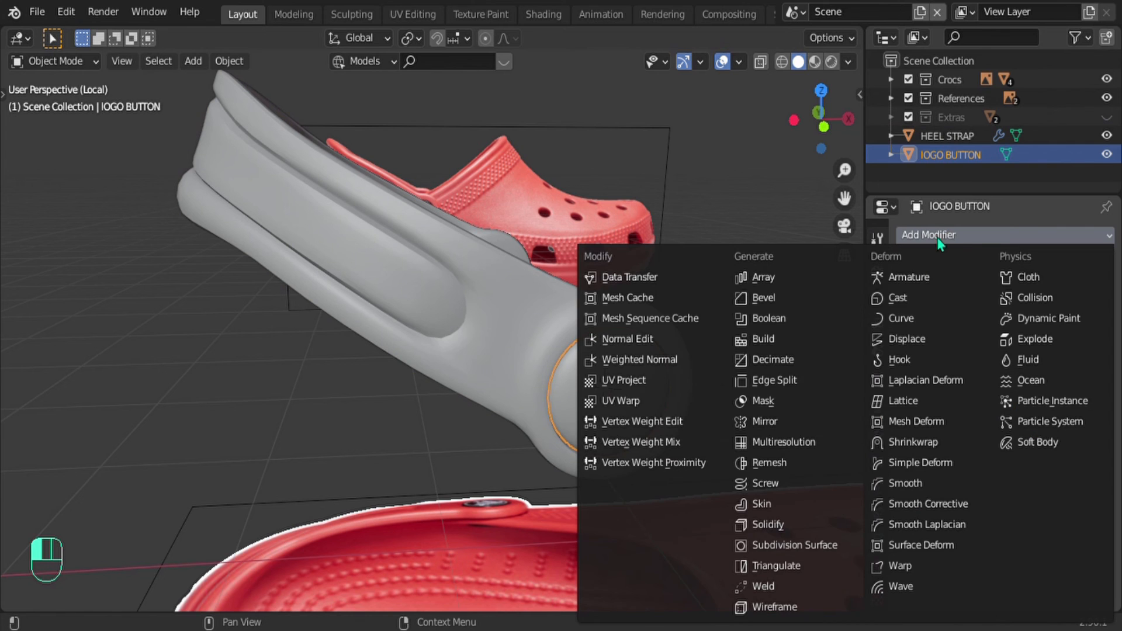
left_click(755, 422)
scroll(684, 343, "down", 2)
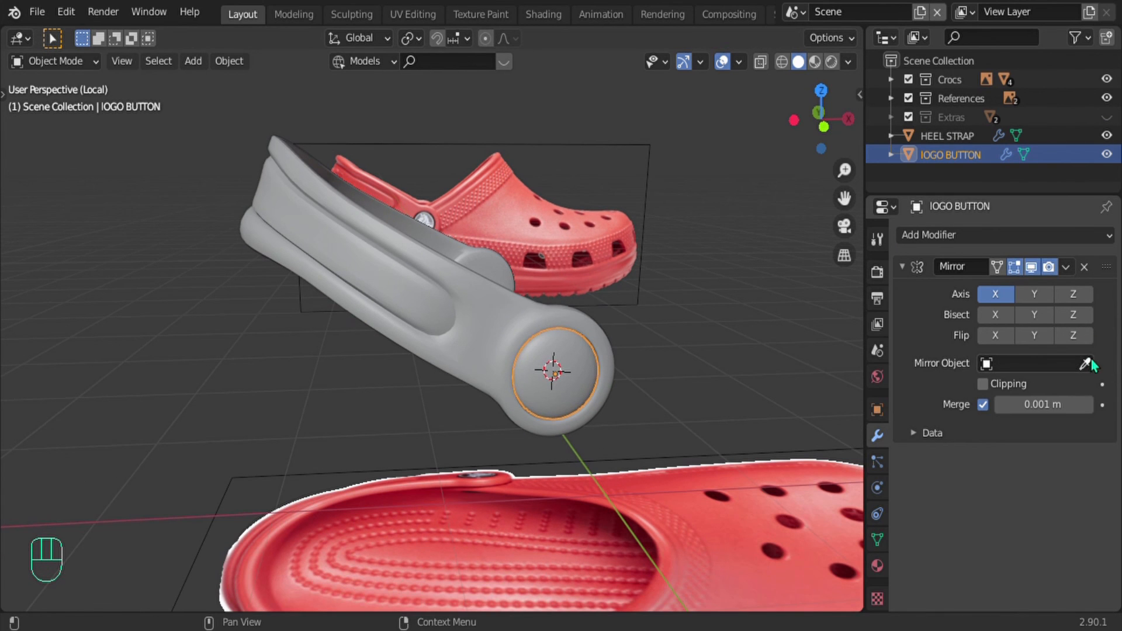
left_click(1084, 363)
left_click(498, 306)
middle_click_drag(497, 304, 622, 272)
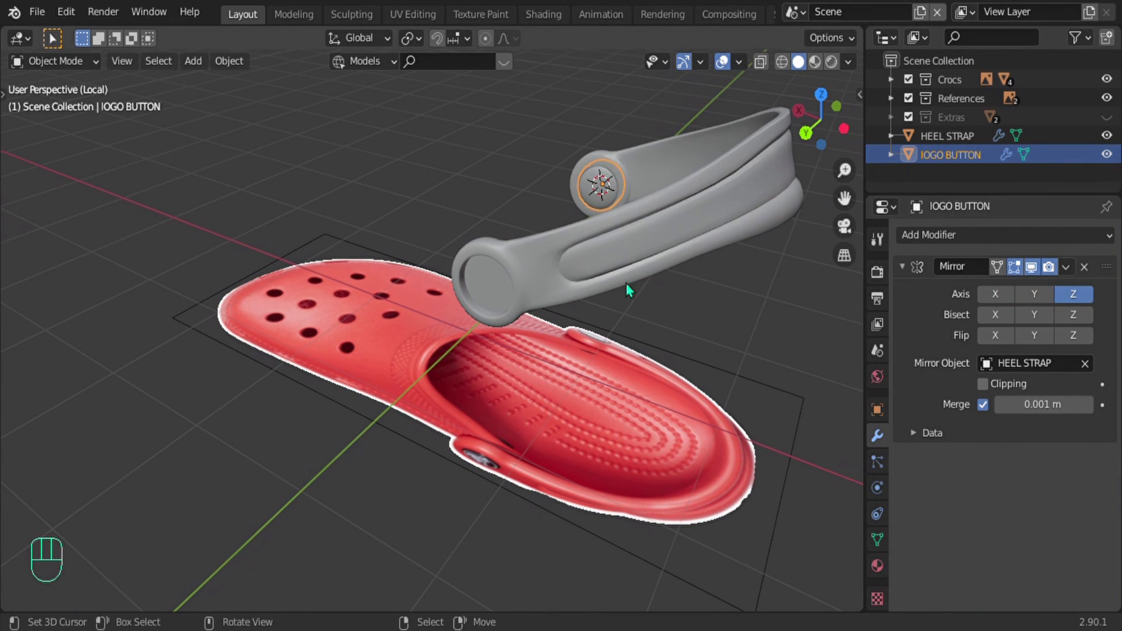
Step: Reset the 3D cursor to the world origin
middle_click_drag(626, 283, 438, 343)
left_click(393, 222)
key("shift+c")
scroll(527, 307, "up", 4)
Step: Select the heel strap and set its origin to the 3D cursor
right_click(527, 283)
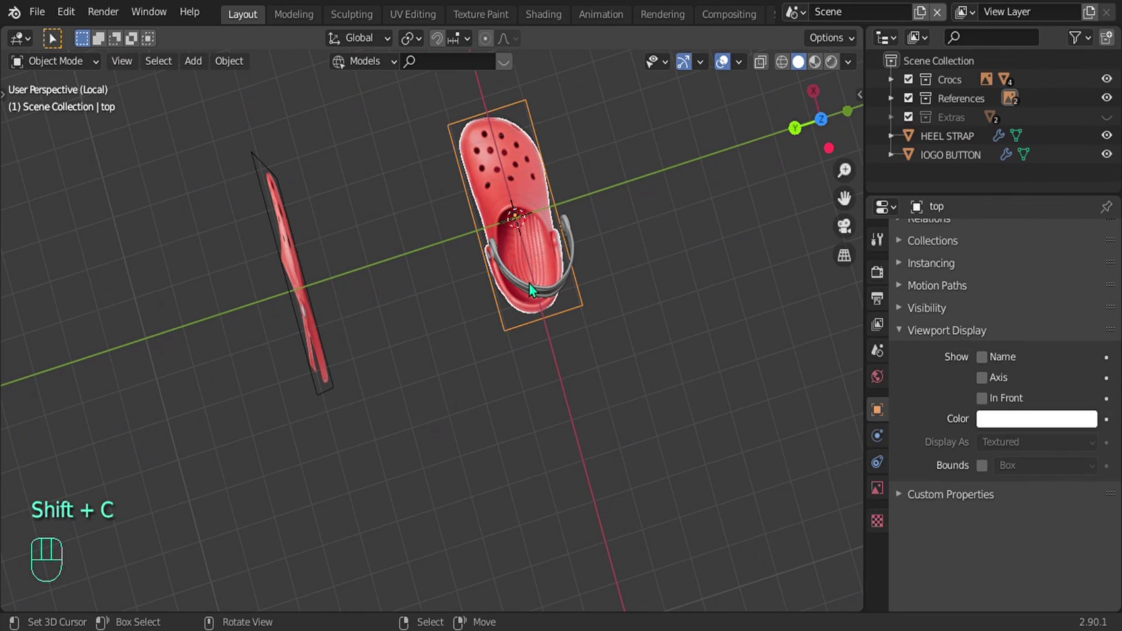
right_click(528, 283)
scroll(529, 283, "up", 6)
scroll(567, 205, "down", 2)
middle_click_drag(547, 131, 473, 247, "shift")
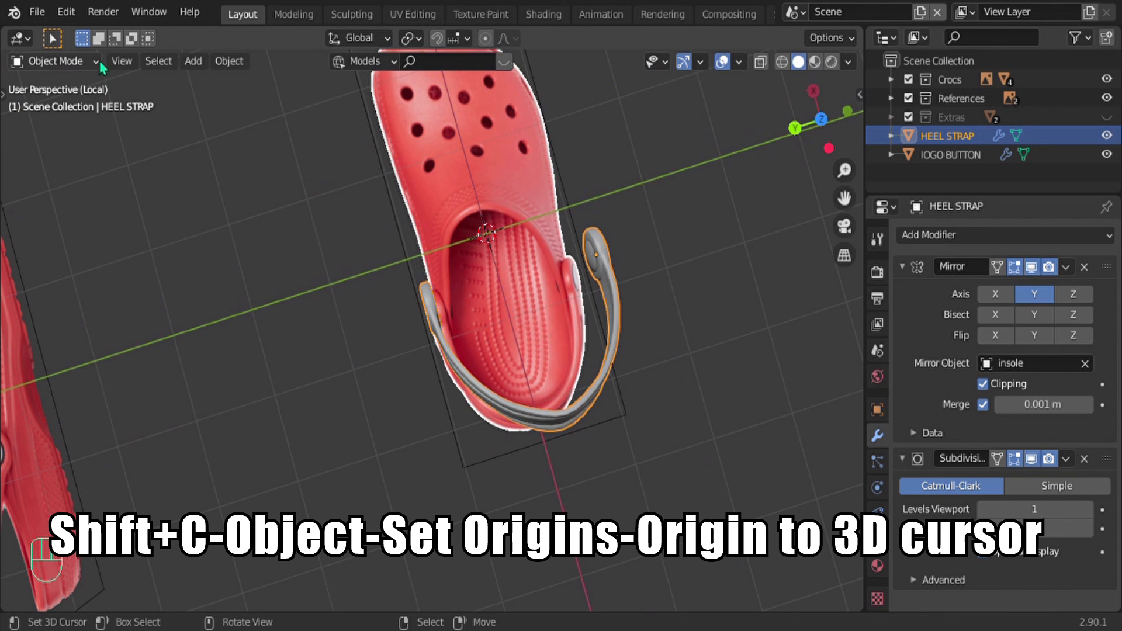
left_click(232, 60)
mouse_move(275, 101)
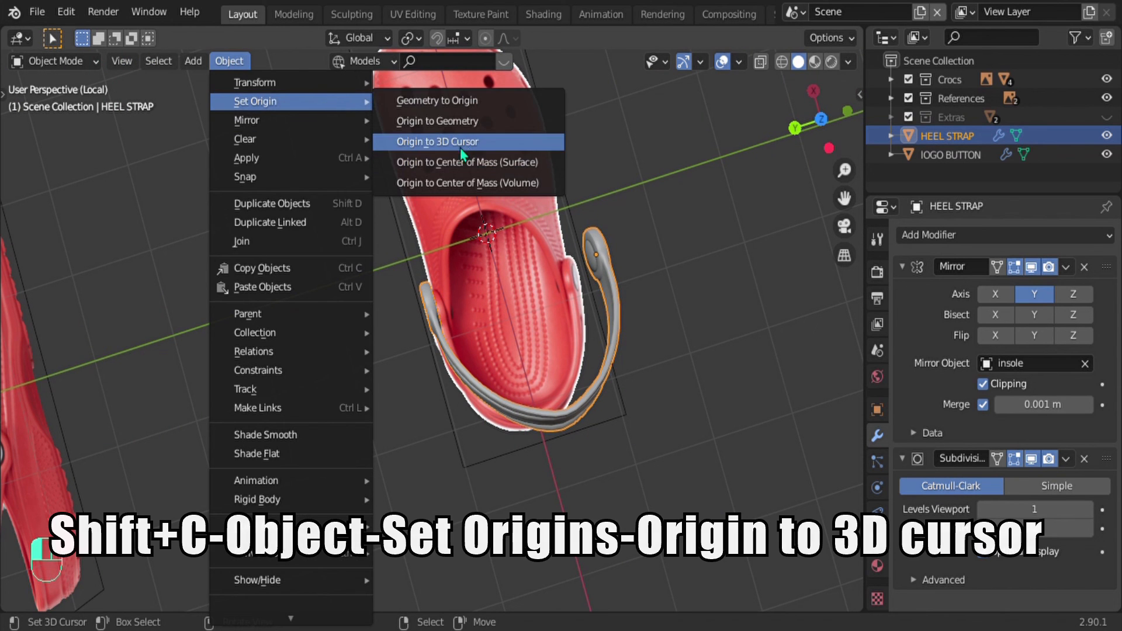
left_click(439, 140)
Step: Leave local view to bring back all clog parts, and show the whole model in front orthographic view
middle_click_drag(545, 253, 490, 354)
scroll(483, 200, "up", 3)
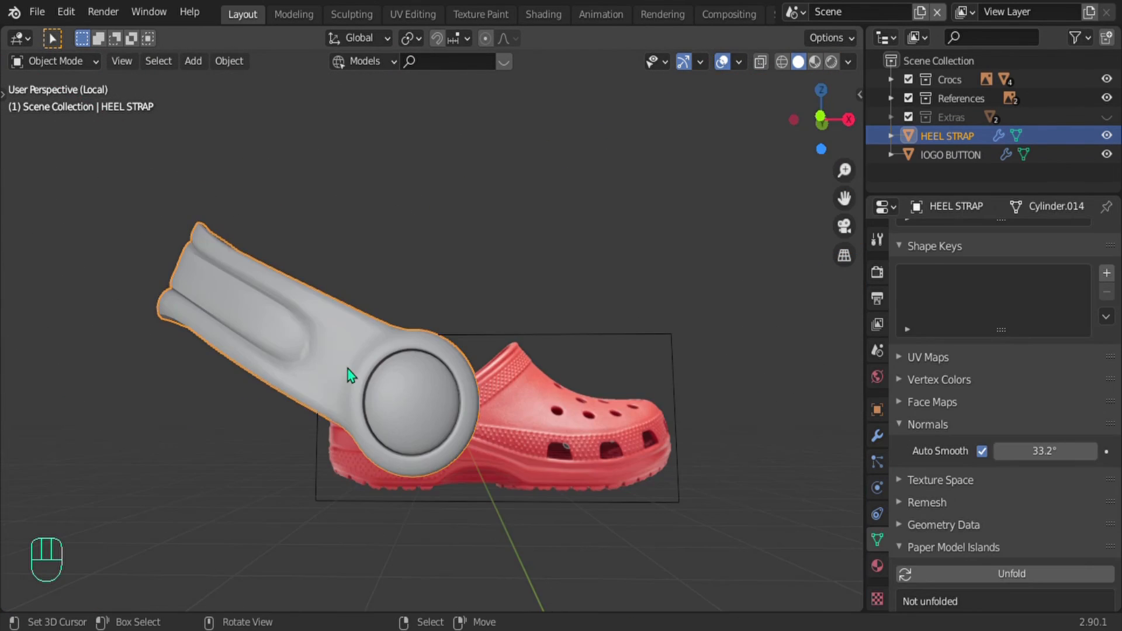
key("KP_Divide")
left_click(346, 366)
middle_click_drag(346, 366, 376, 286)
key("KP_1")
scroll(407, 430, "up", 2)
scroll(415, 357, "down", 1)
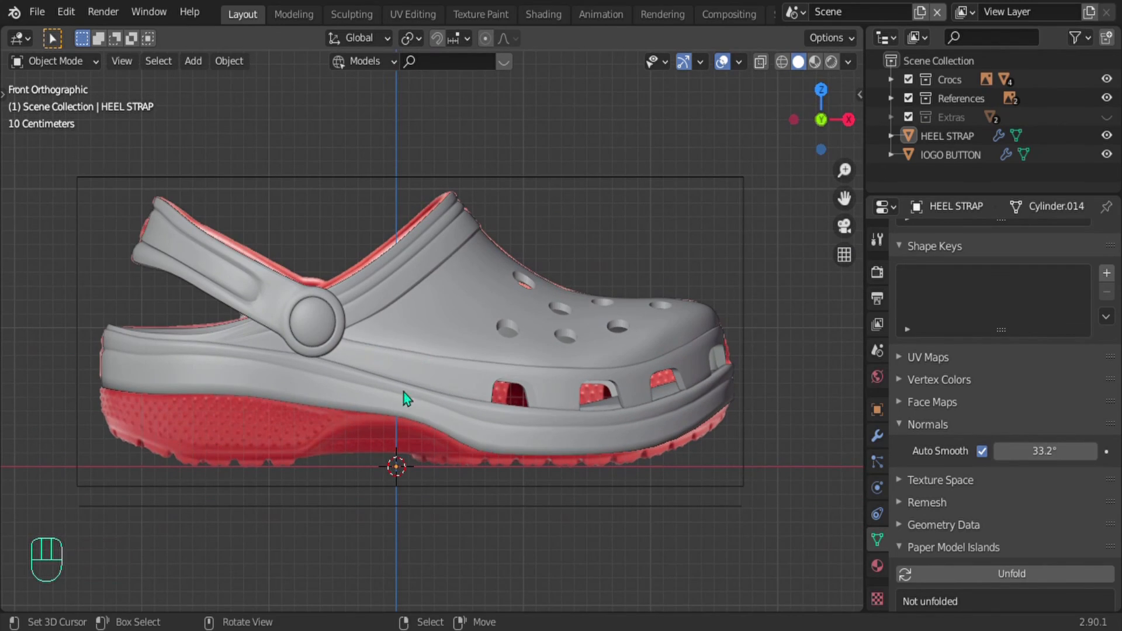